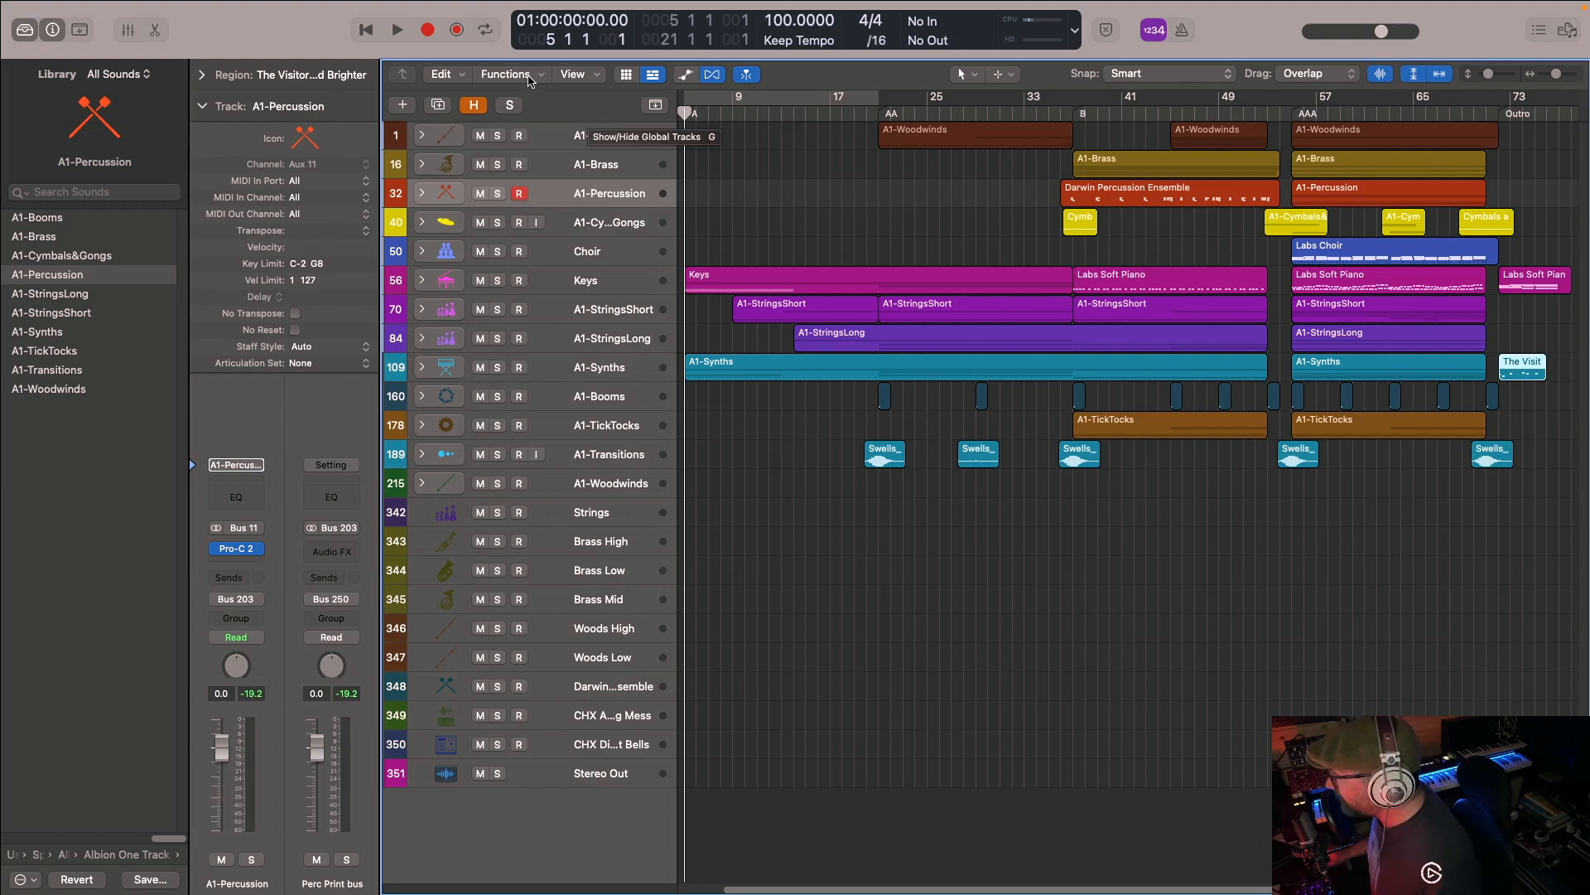
- Play the arrangement from bar 5 through the Outro and stop playback
left_click(403, 28)
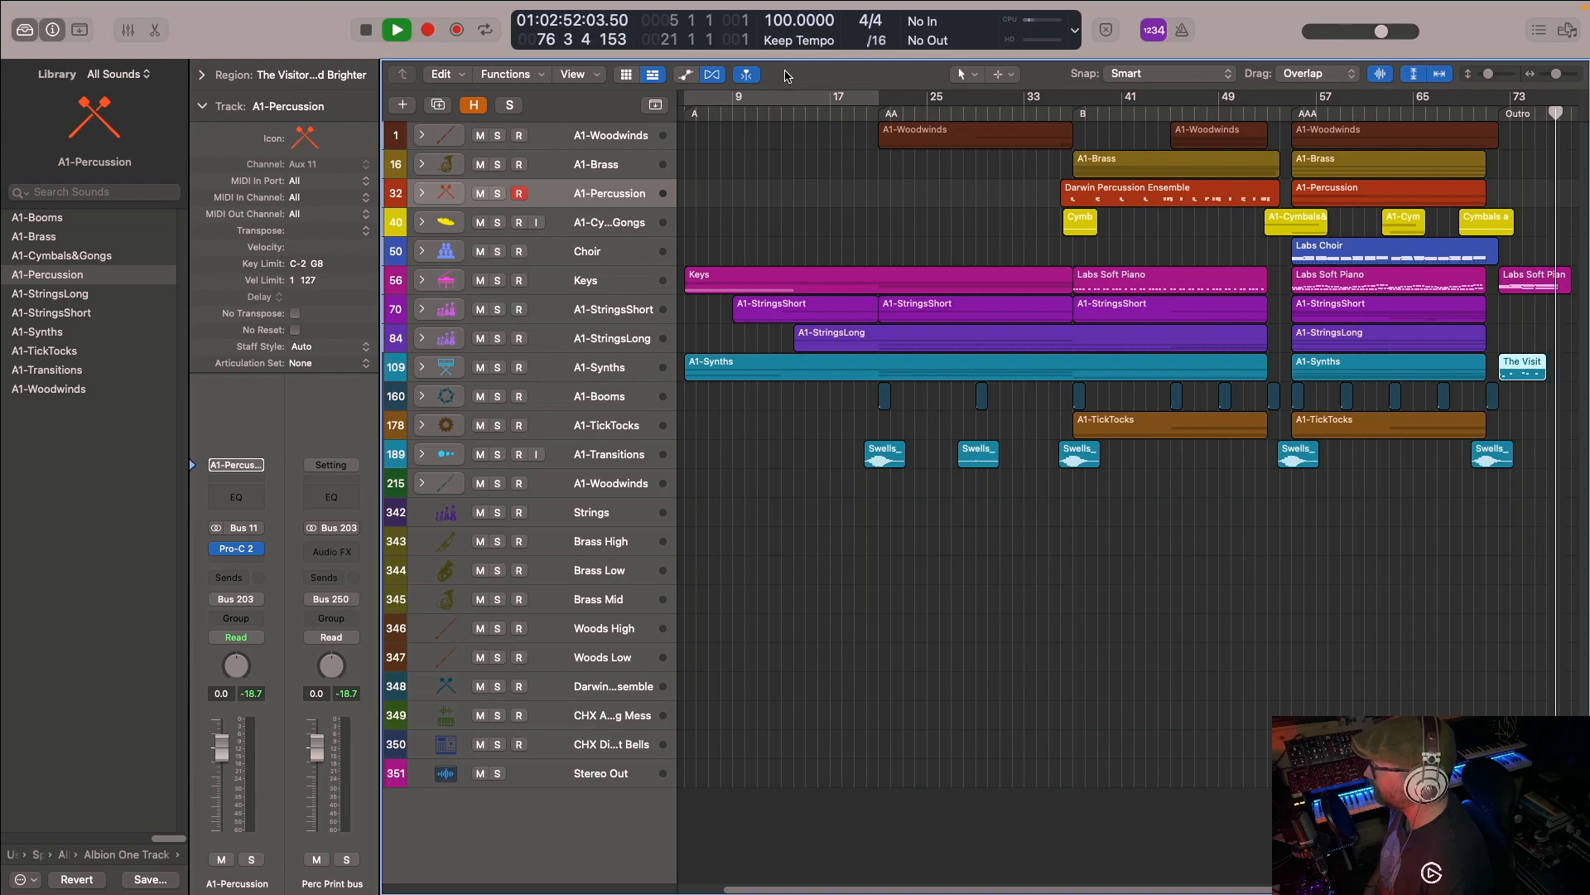
key("space")
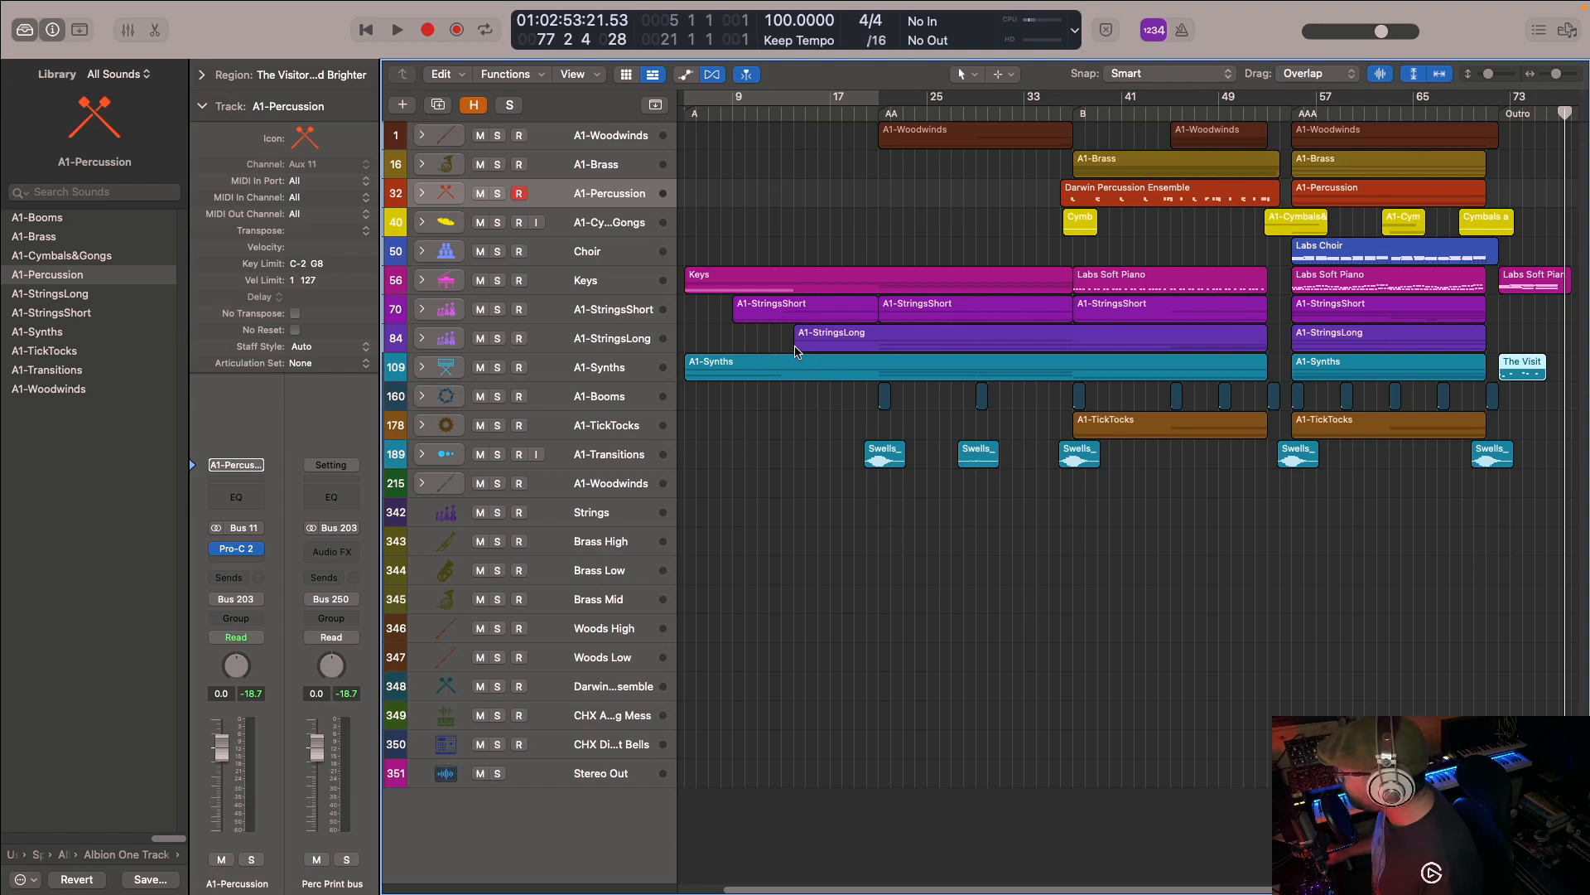
- Expand the Keys stack, then unmute and solo its third Labs Soft Piano track
left_click(420, 280)
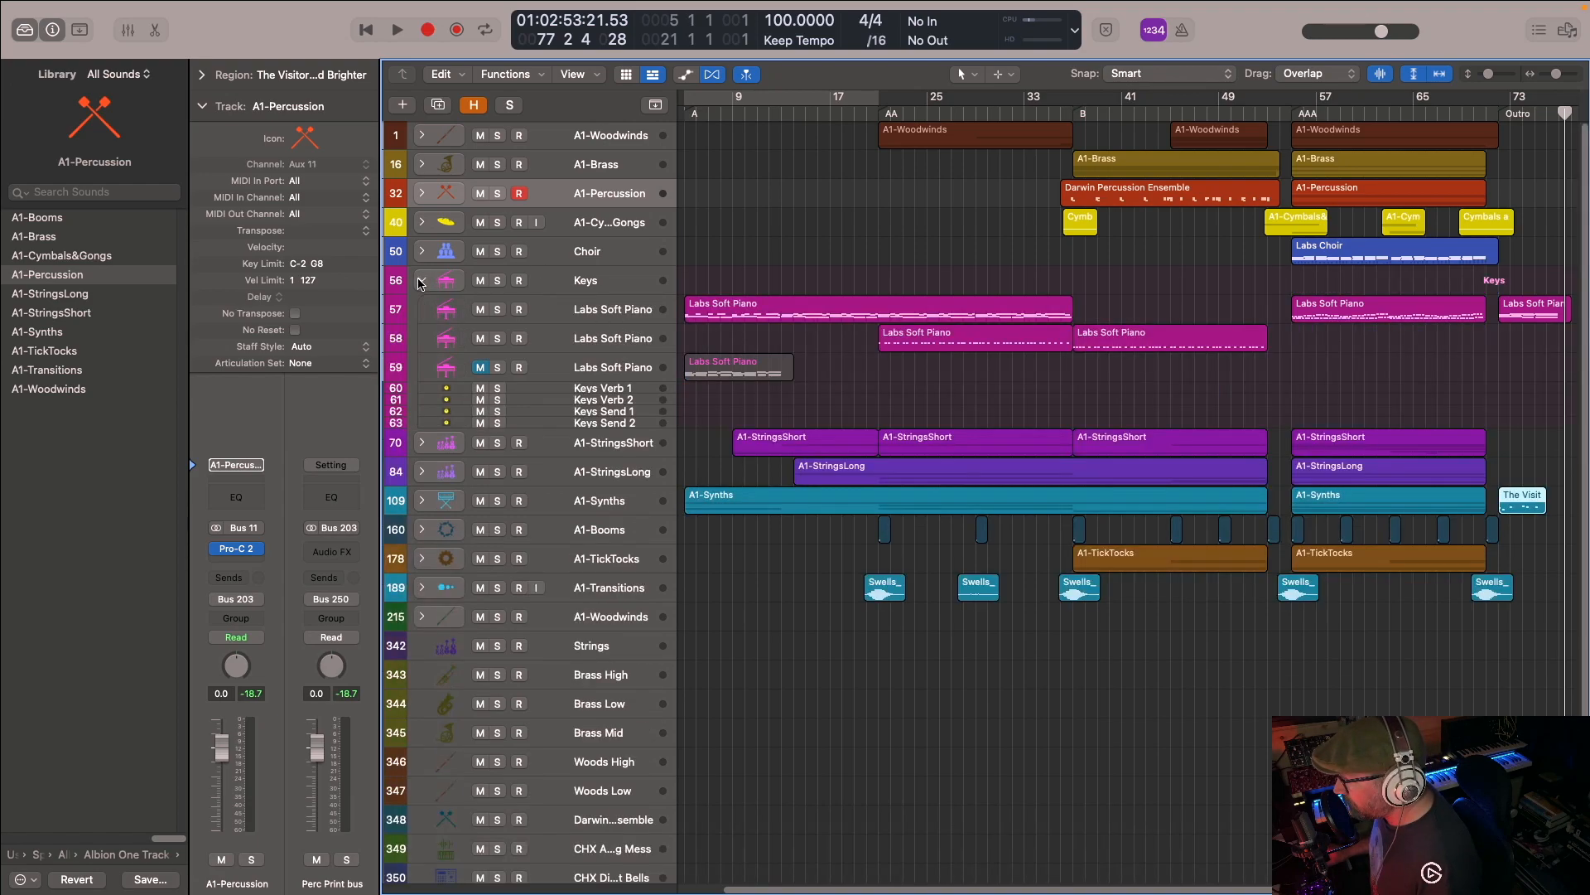
left_click(479, 324)
left_click(497, 325)
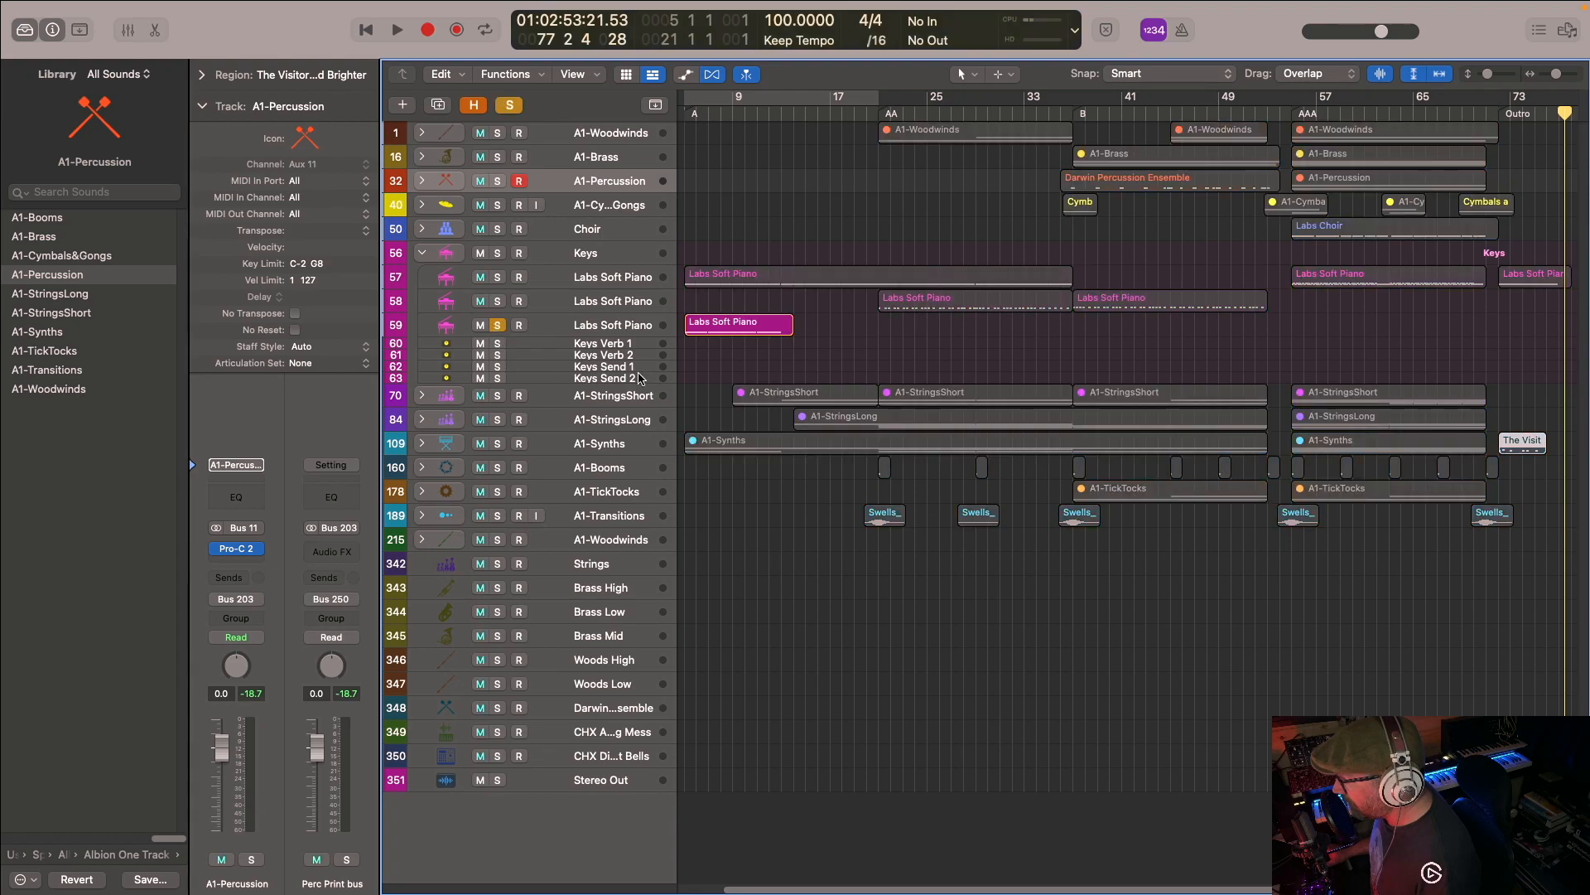
- Open the soloed Labs Soft Piano region in the Piano Roll and enlarge the editor area
left_click(731, 325)
double_click(730, 325)
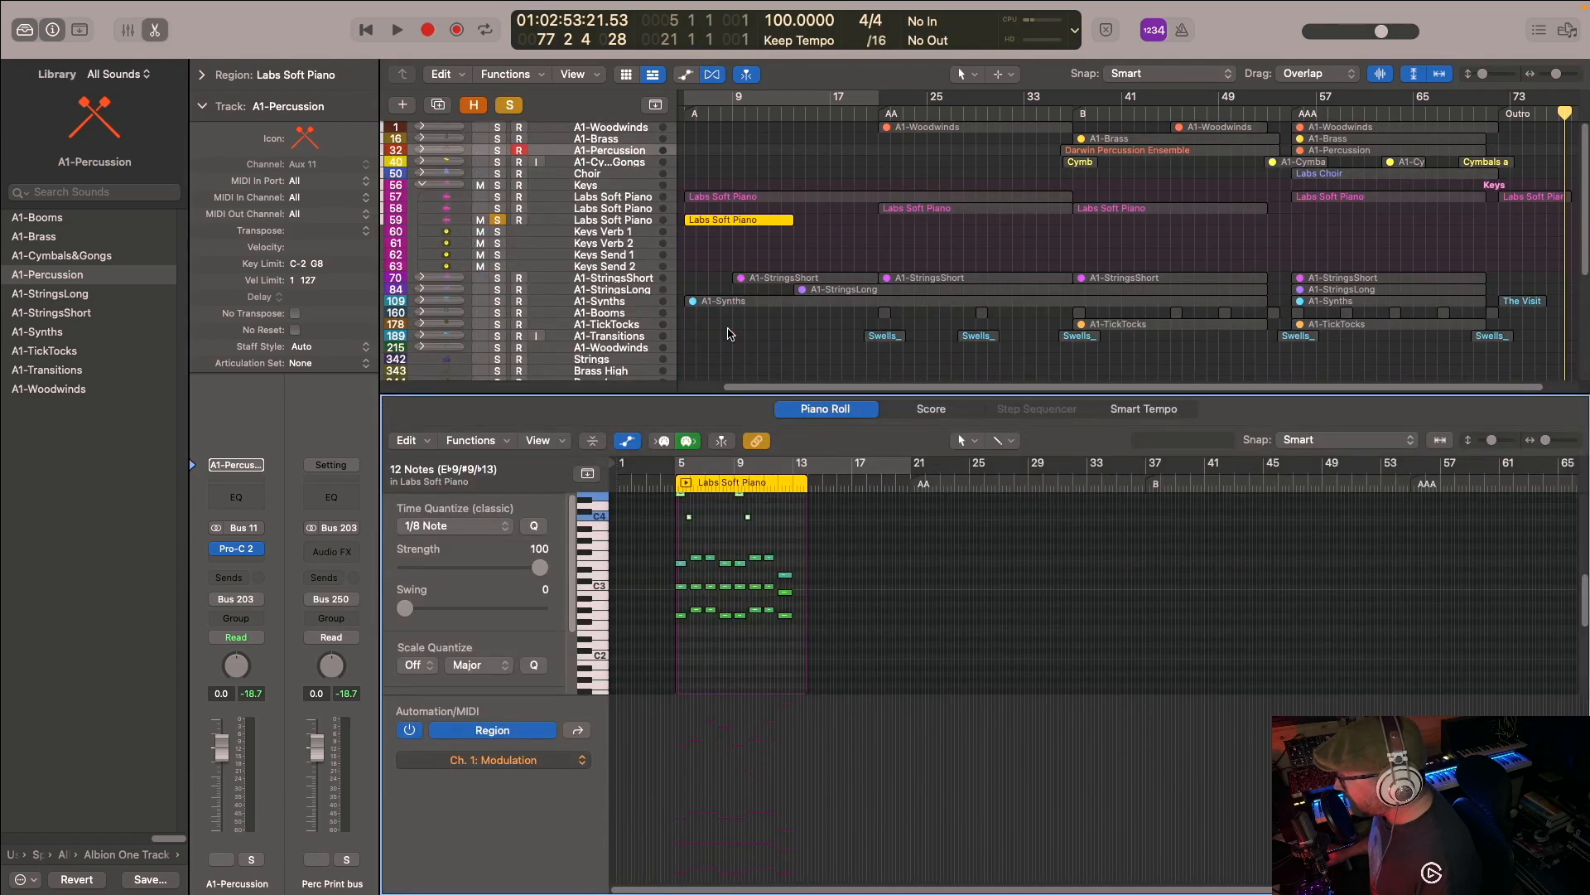
left_click_drag(755, 391, 758, 245)
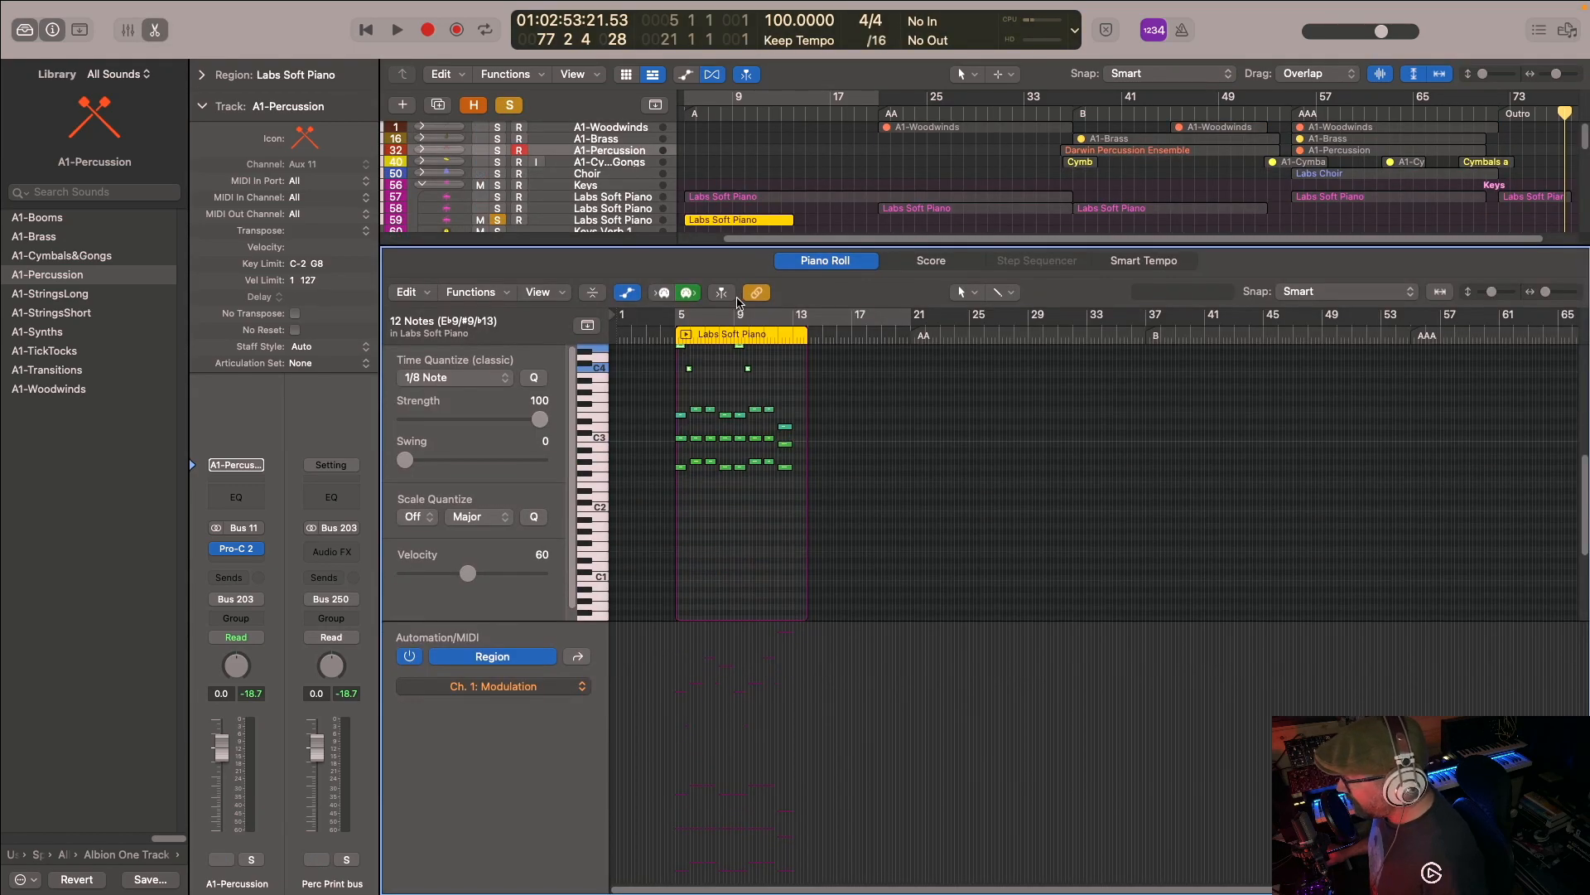
- Examine the piano region's chords and melody from bar 5 to 13, with the whole region fitted horizontally in the Piano Roll
scroll(646, 530, "right", 3)
scroll(656, 506, "left", 1)
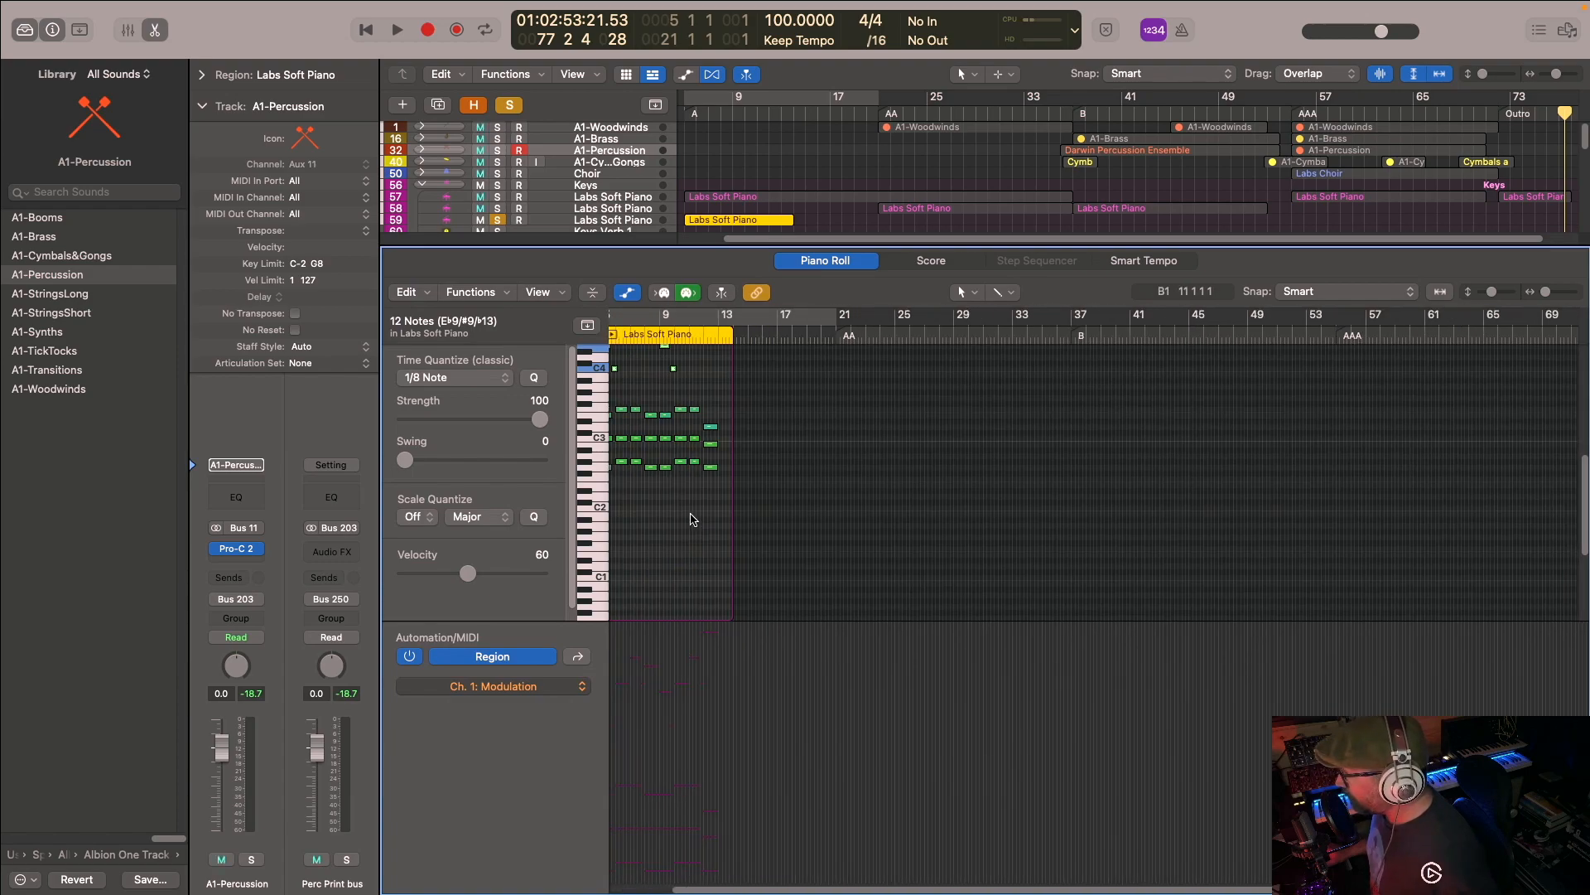
scroll(683, 512, "up", 5)
scroll(678, 508, "up", 3)
scroll(682, 508, "up", 1)
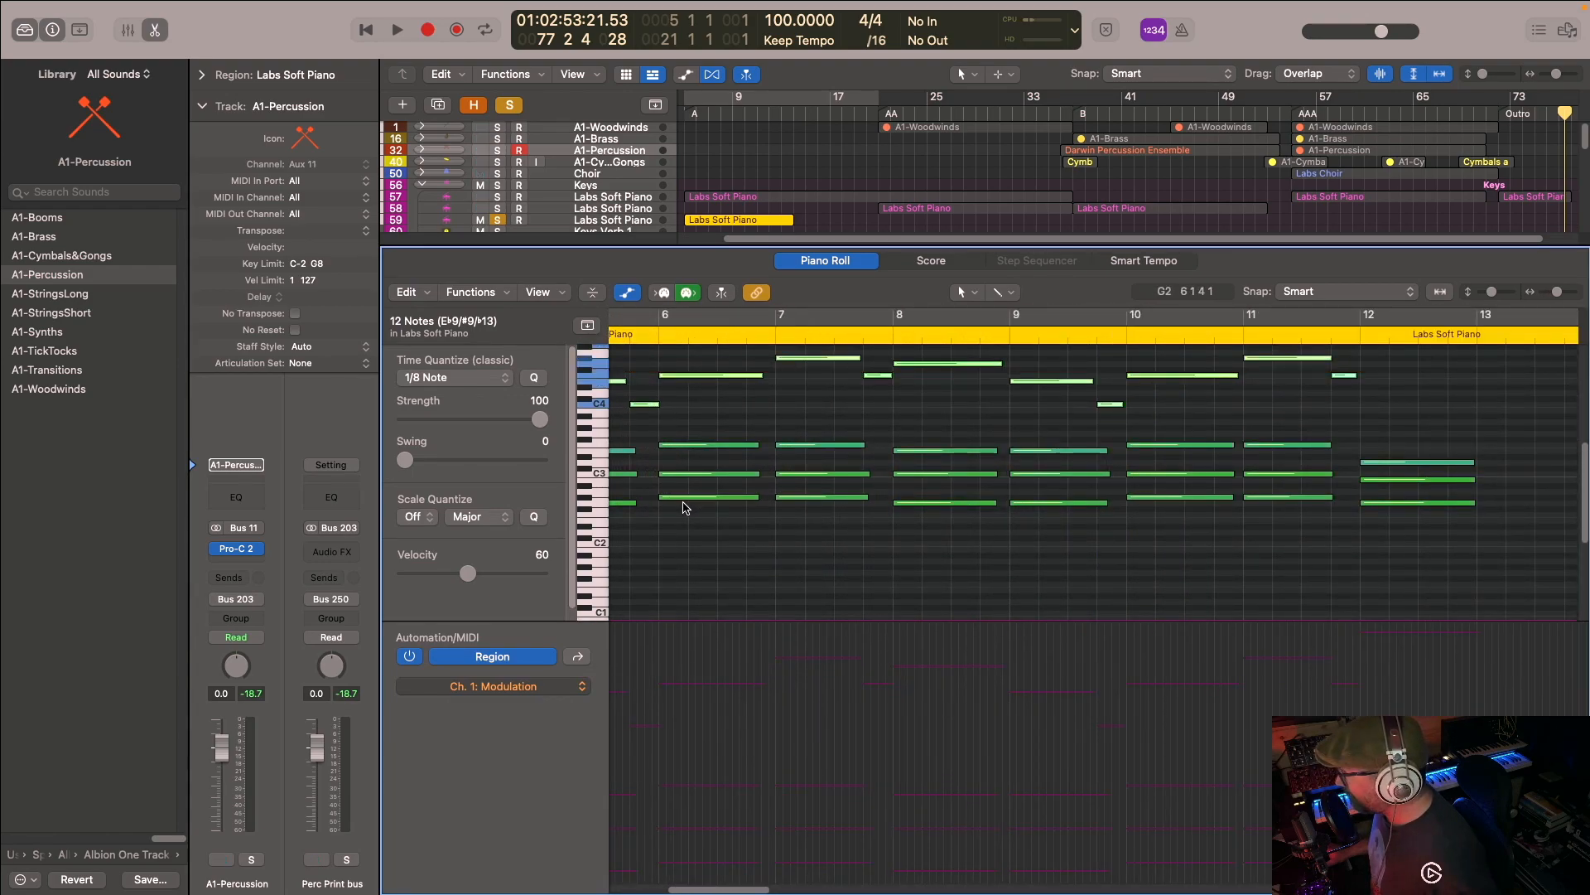
scroll(684, 507, "left", 1)
scroll(686, 505, "right", 2)
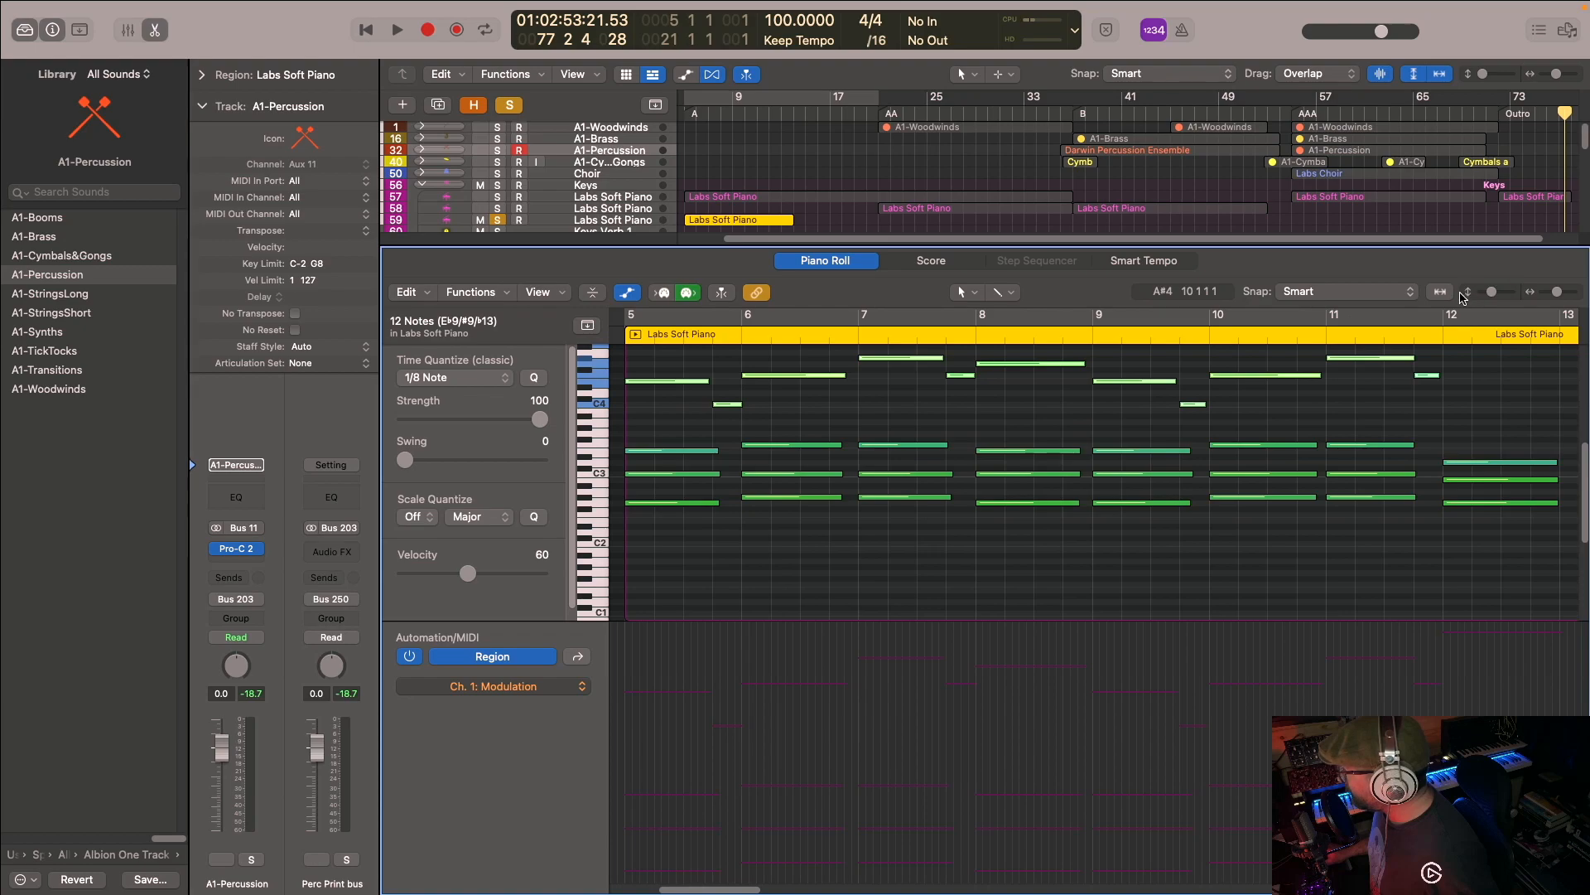
left_click(1442, 292)
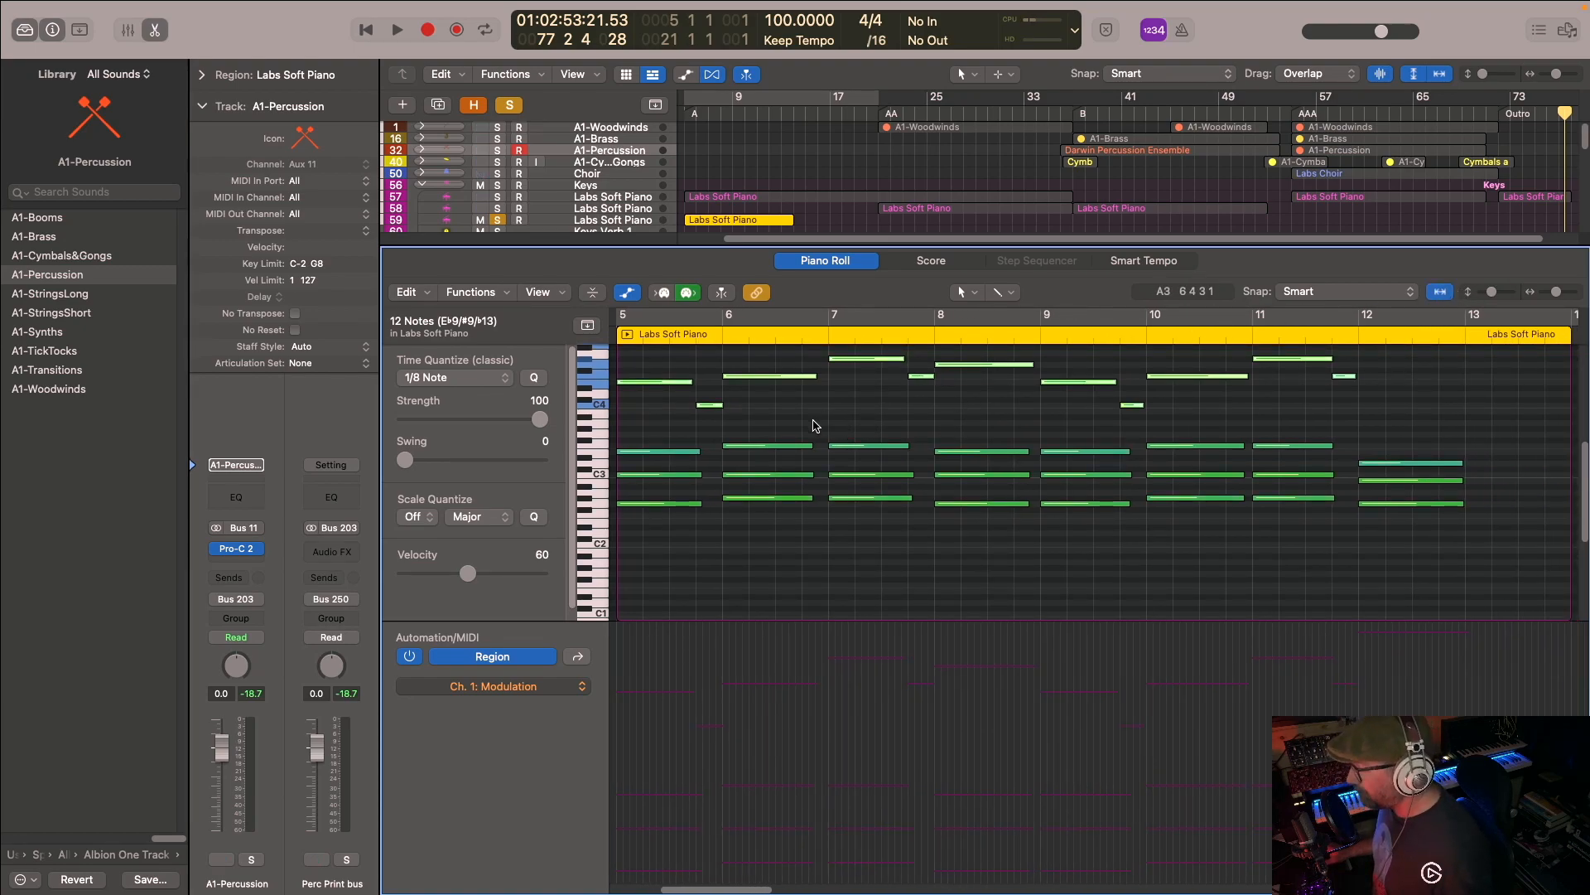
scroll(823, 415, "up", 1)
scroll(823, 416, "up", 1)
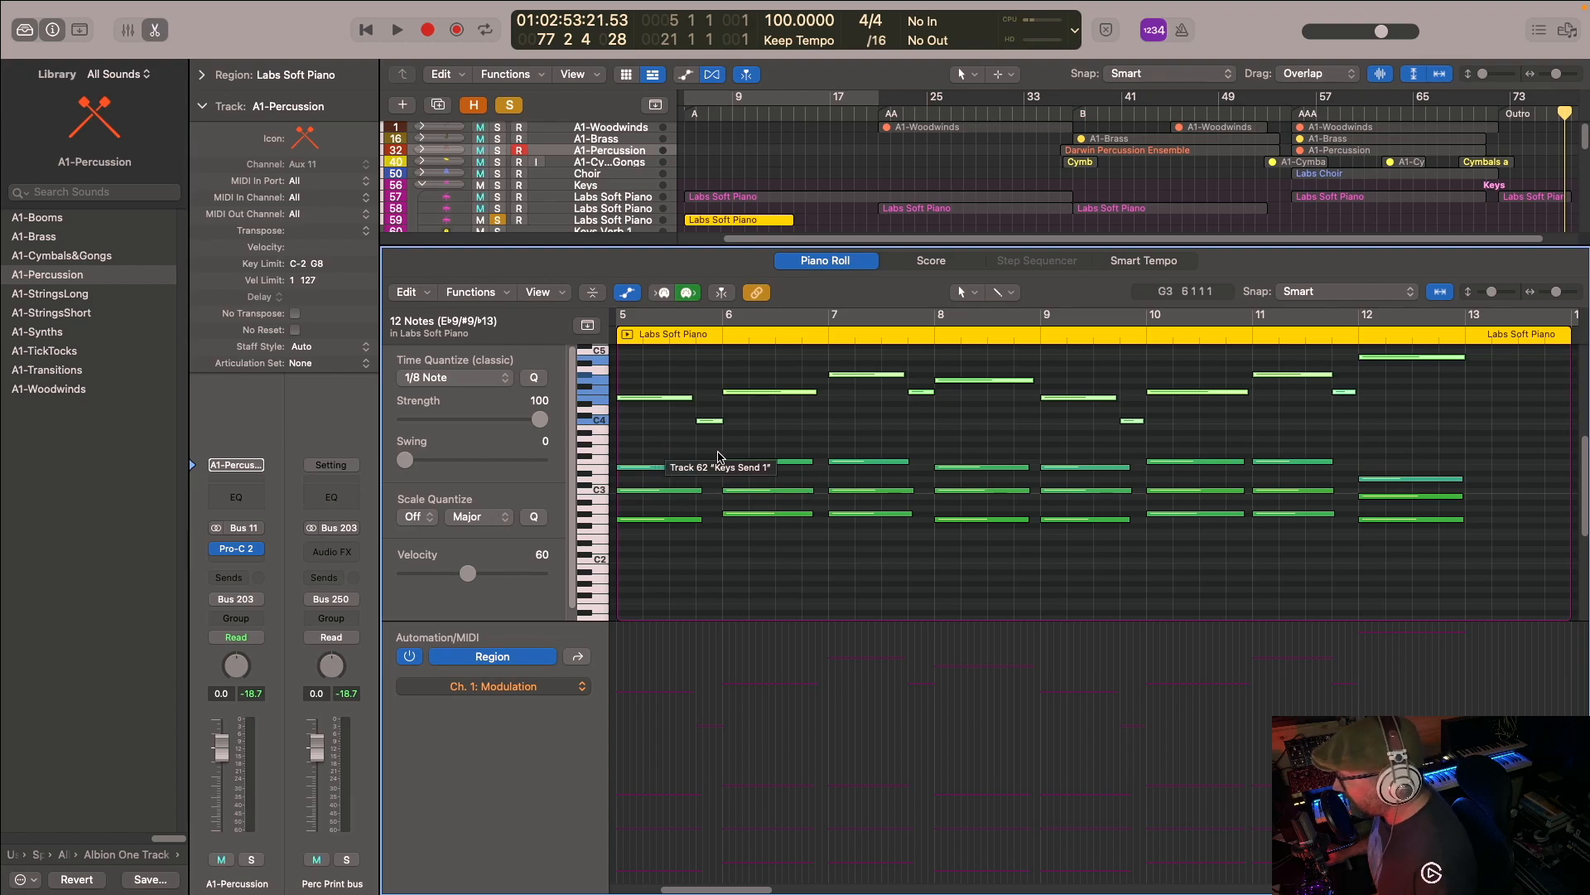
scroll(733, 414, "up", 1)
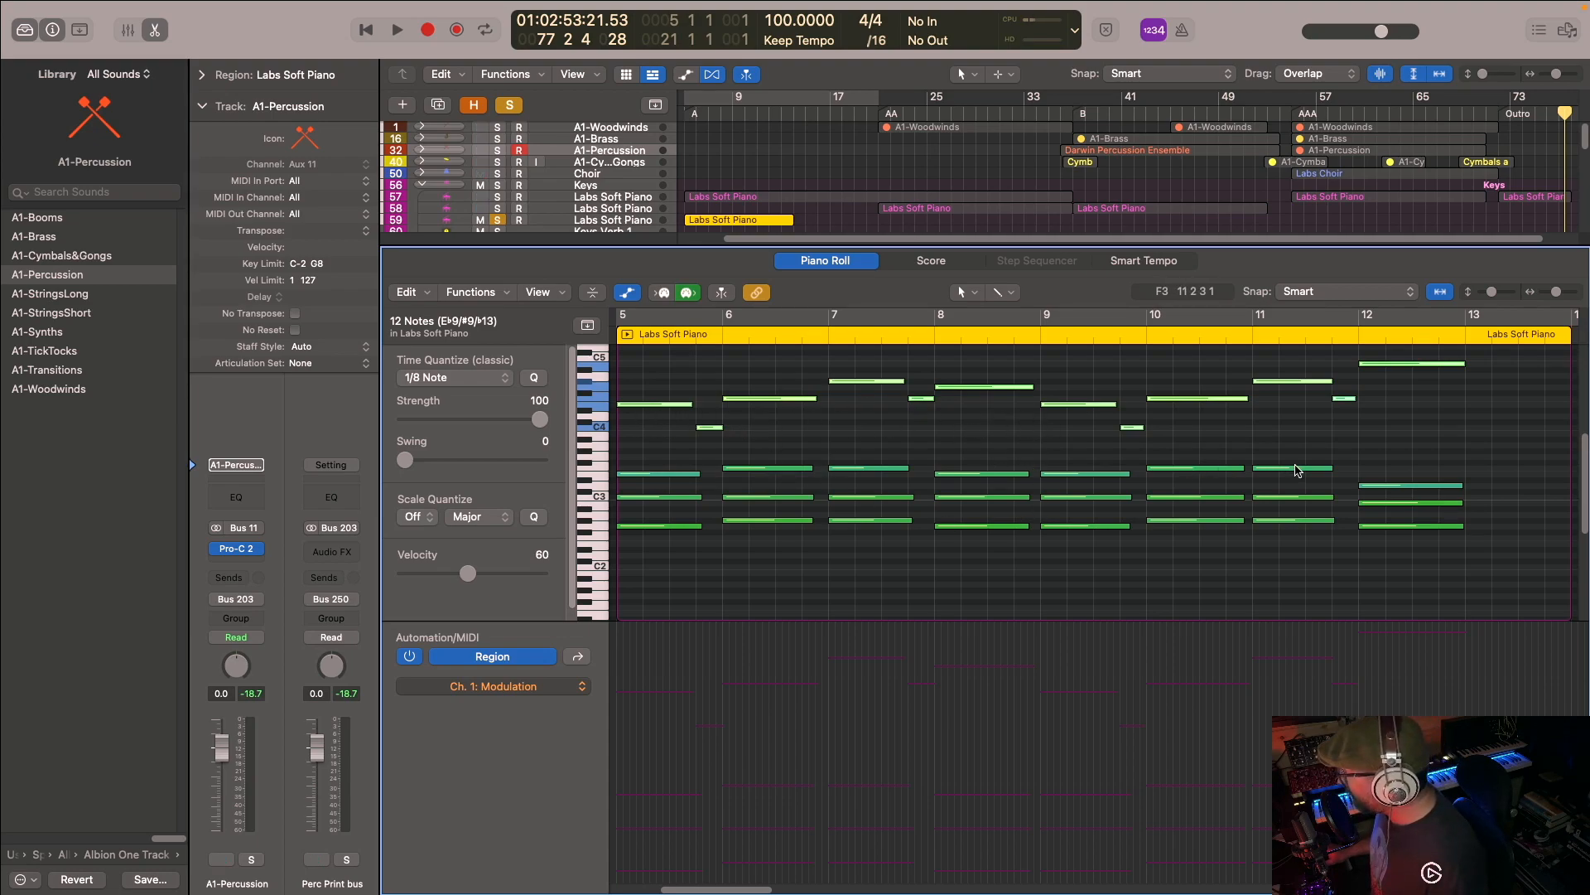
scroll(729, 448, "up", 2)
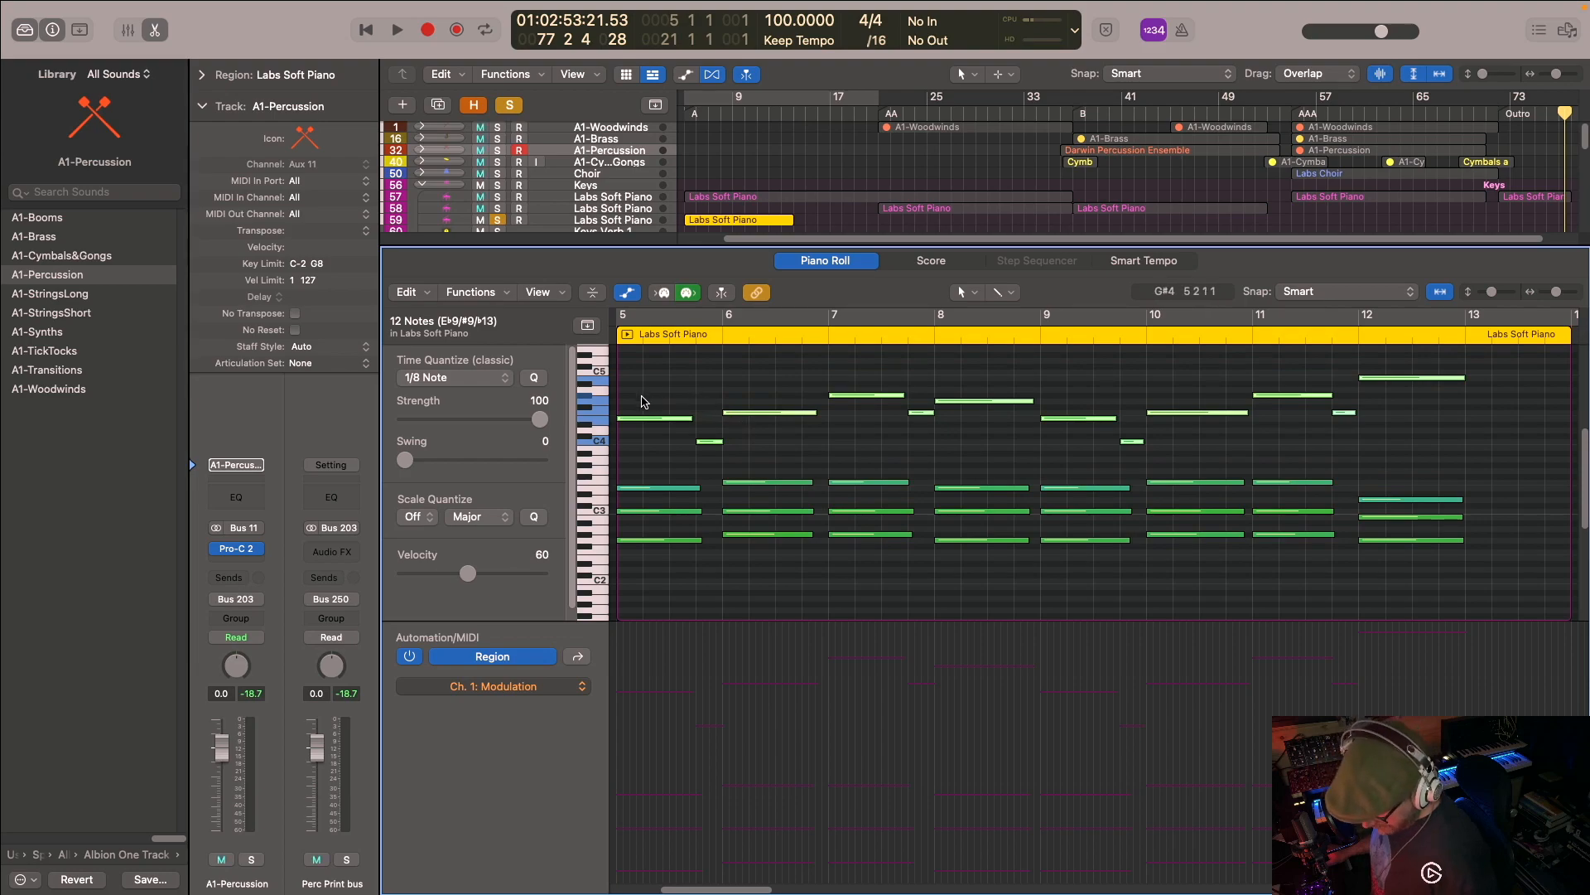
- Turn on cycling and listen to the soloed piano region from bar 5 to bar 13
left_click(704, 319)
key("space")
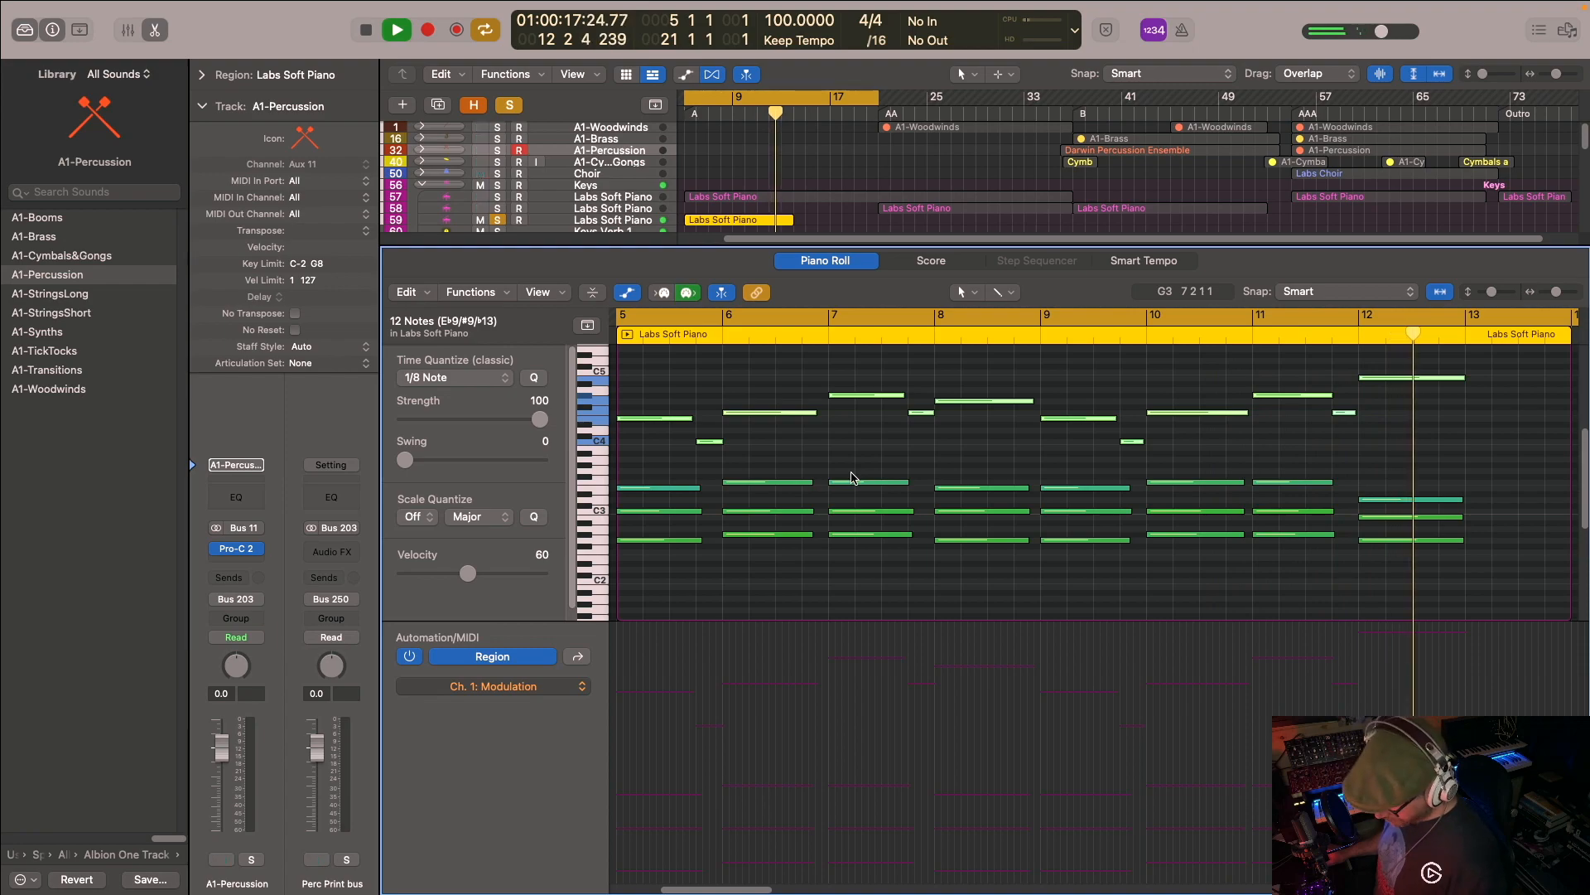
key("space")
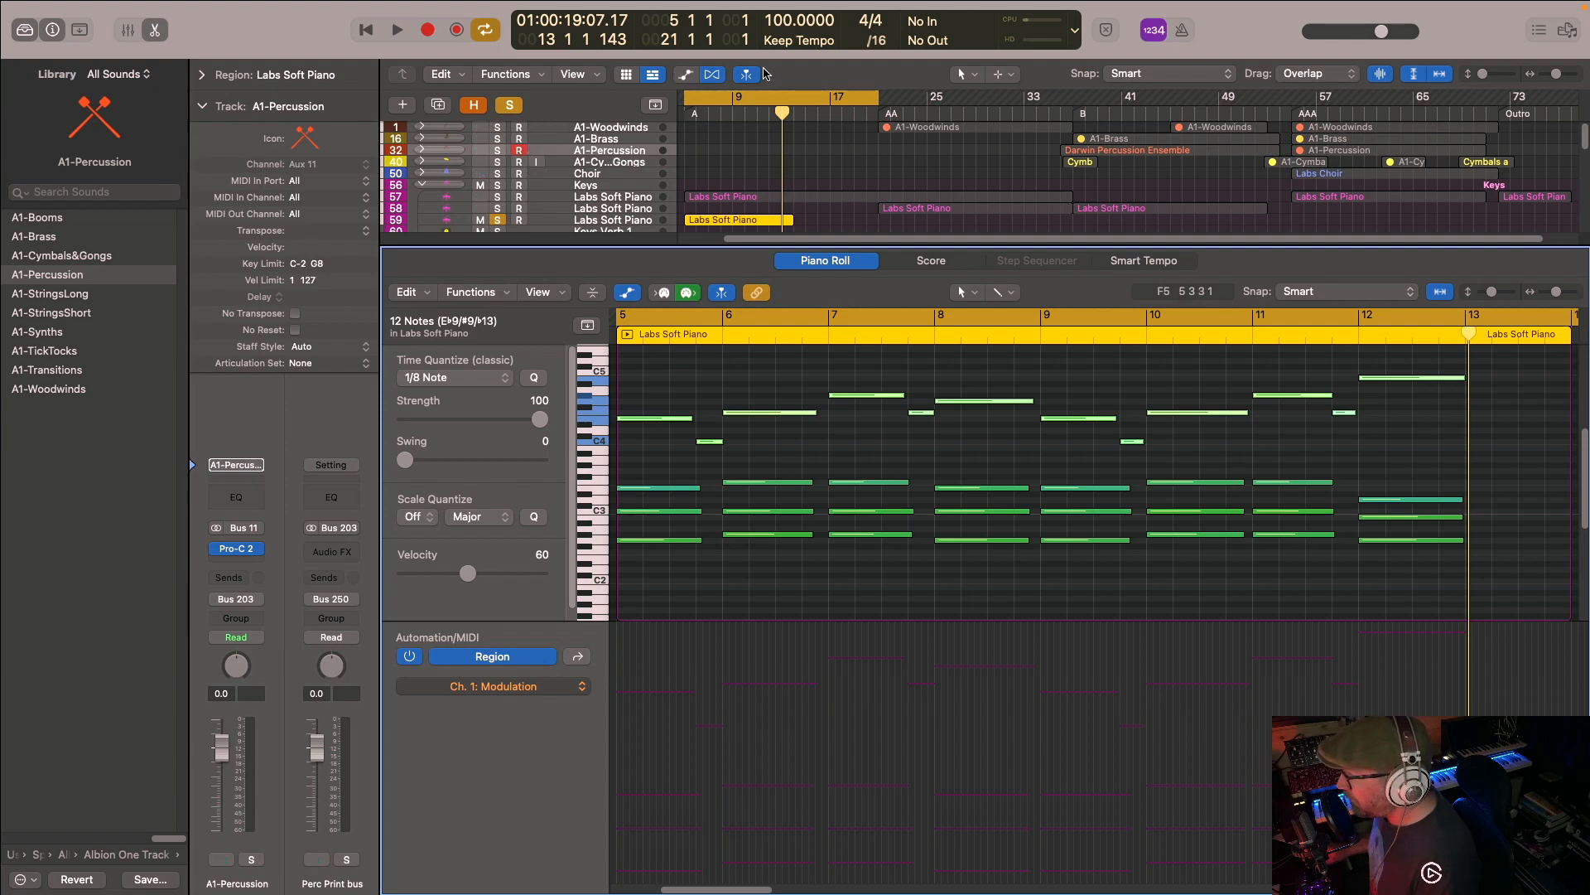
- Turn off cycling, clear the track solo and close the Piano Roll
left_click(742, 97)
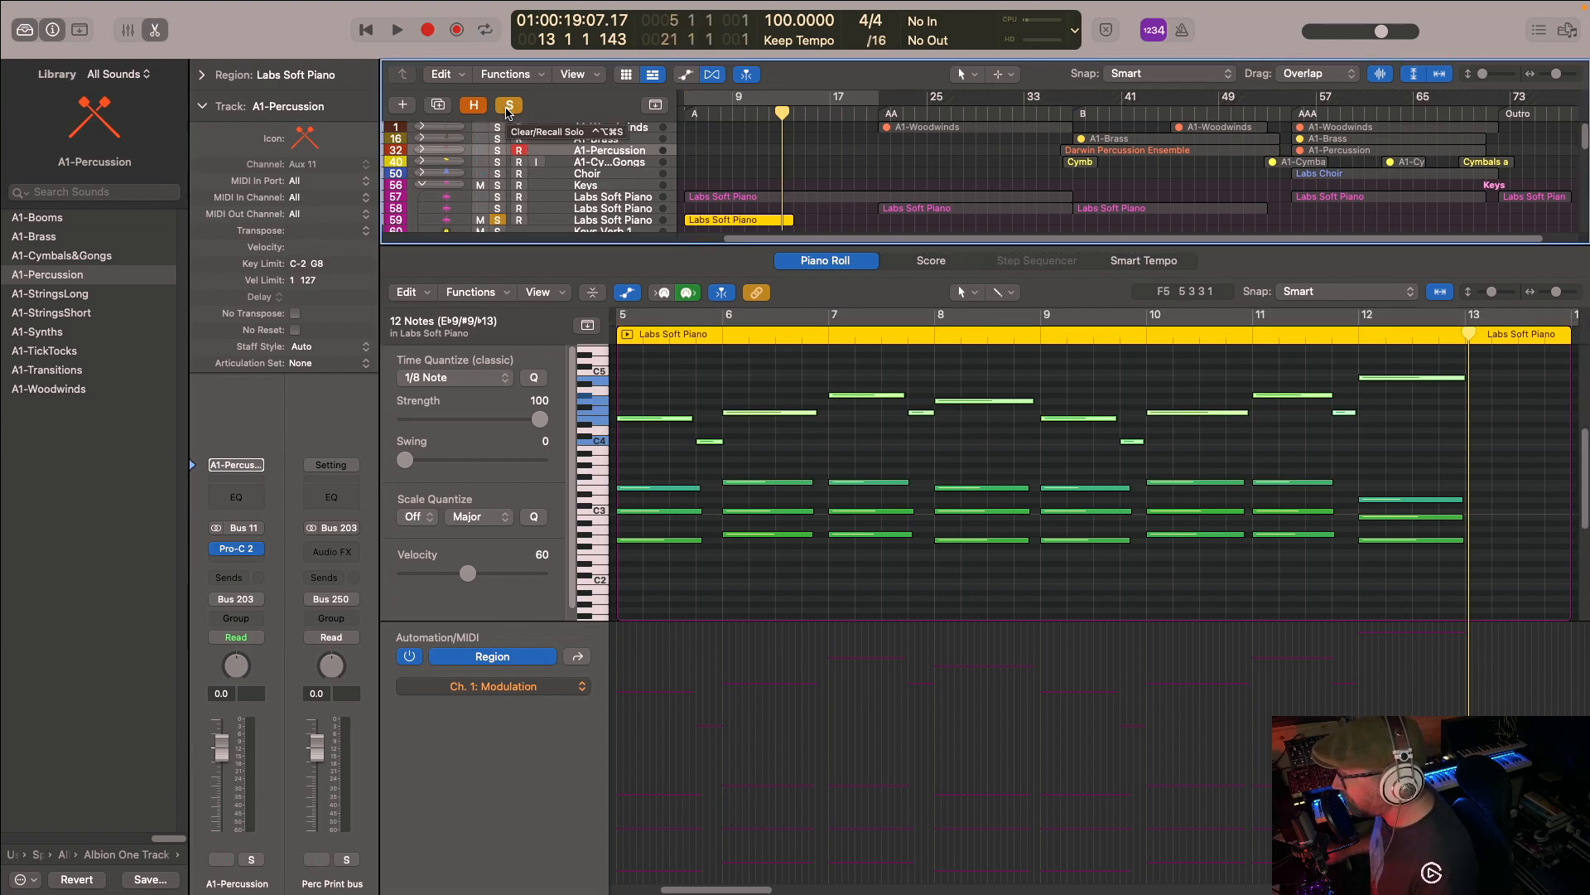
left_click(508, 105)
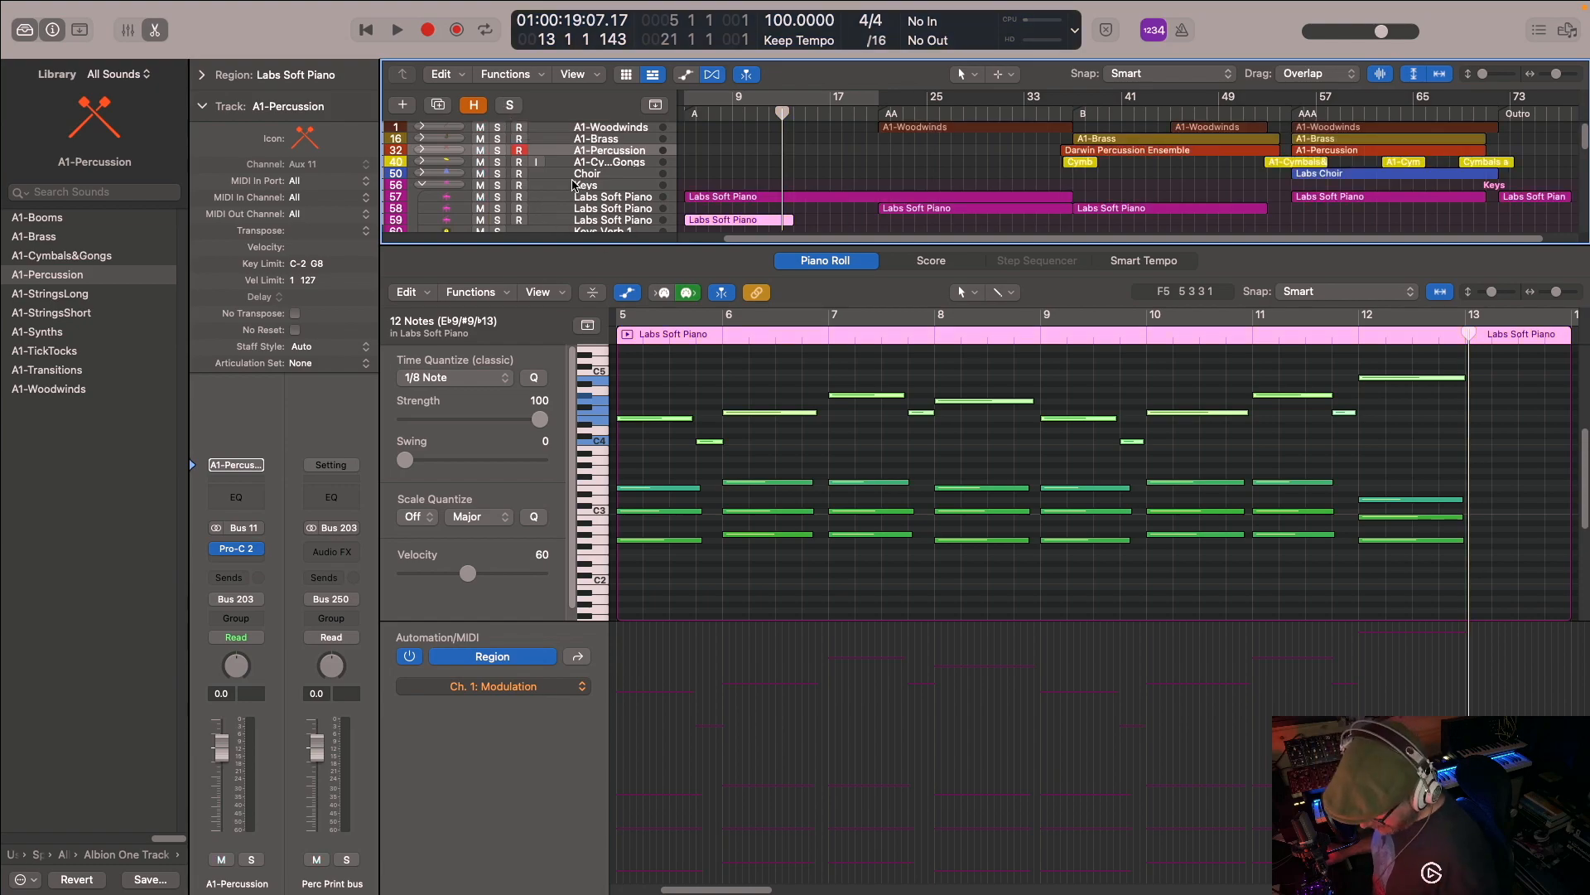
key("e")
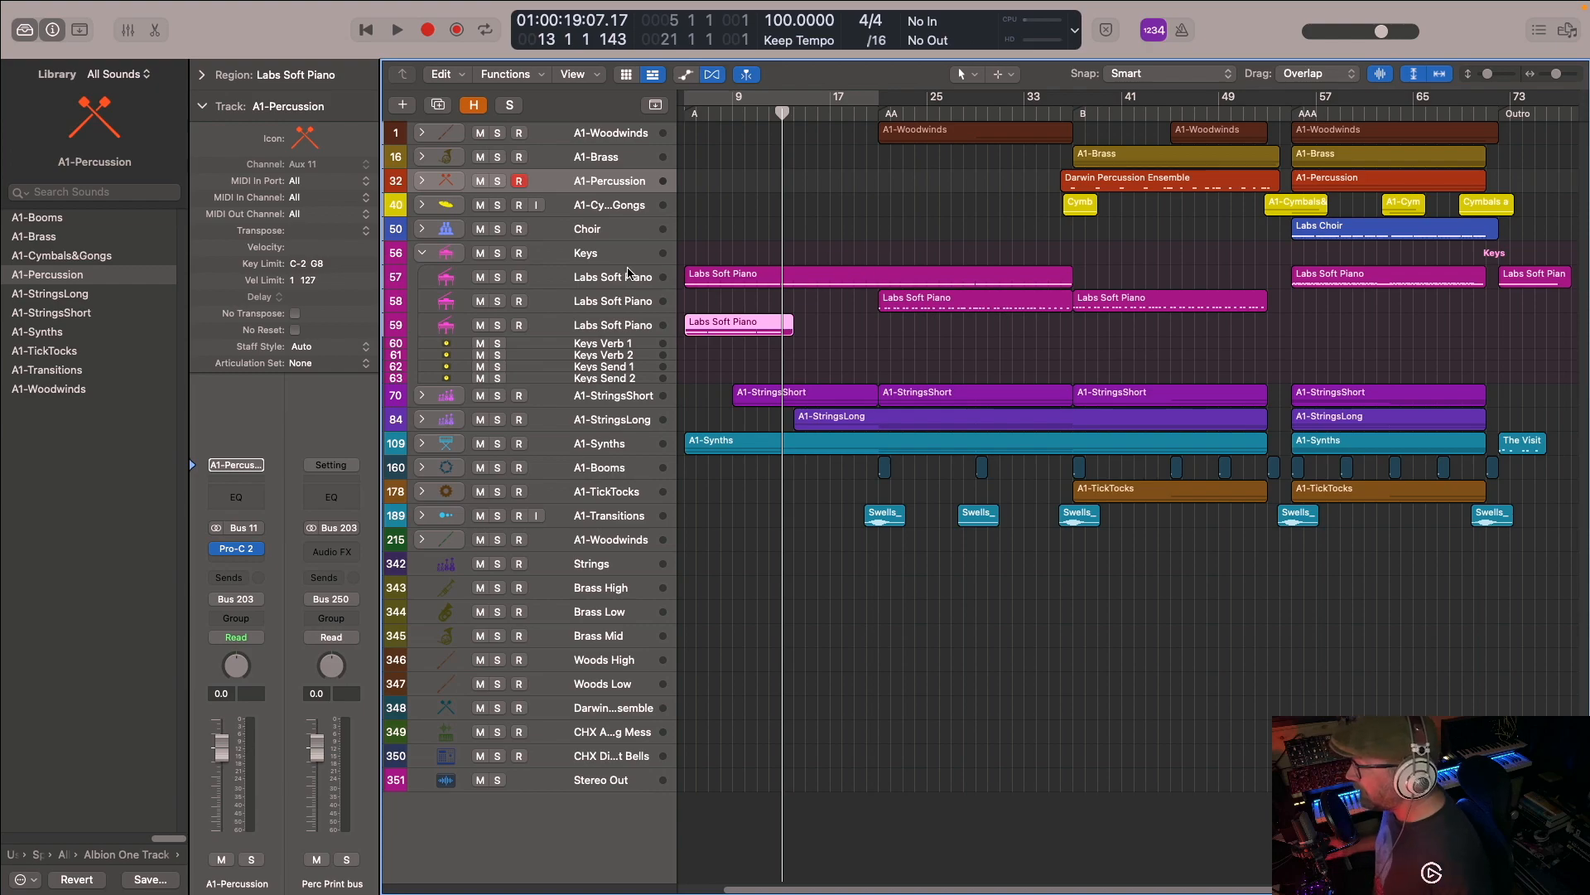
- Mute the third Labs Soft Piano track and collapse the Keys stack
left_click(482, 326)
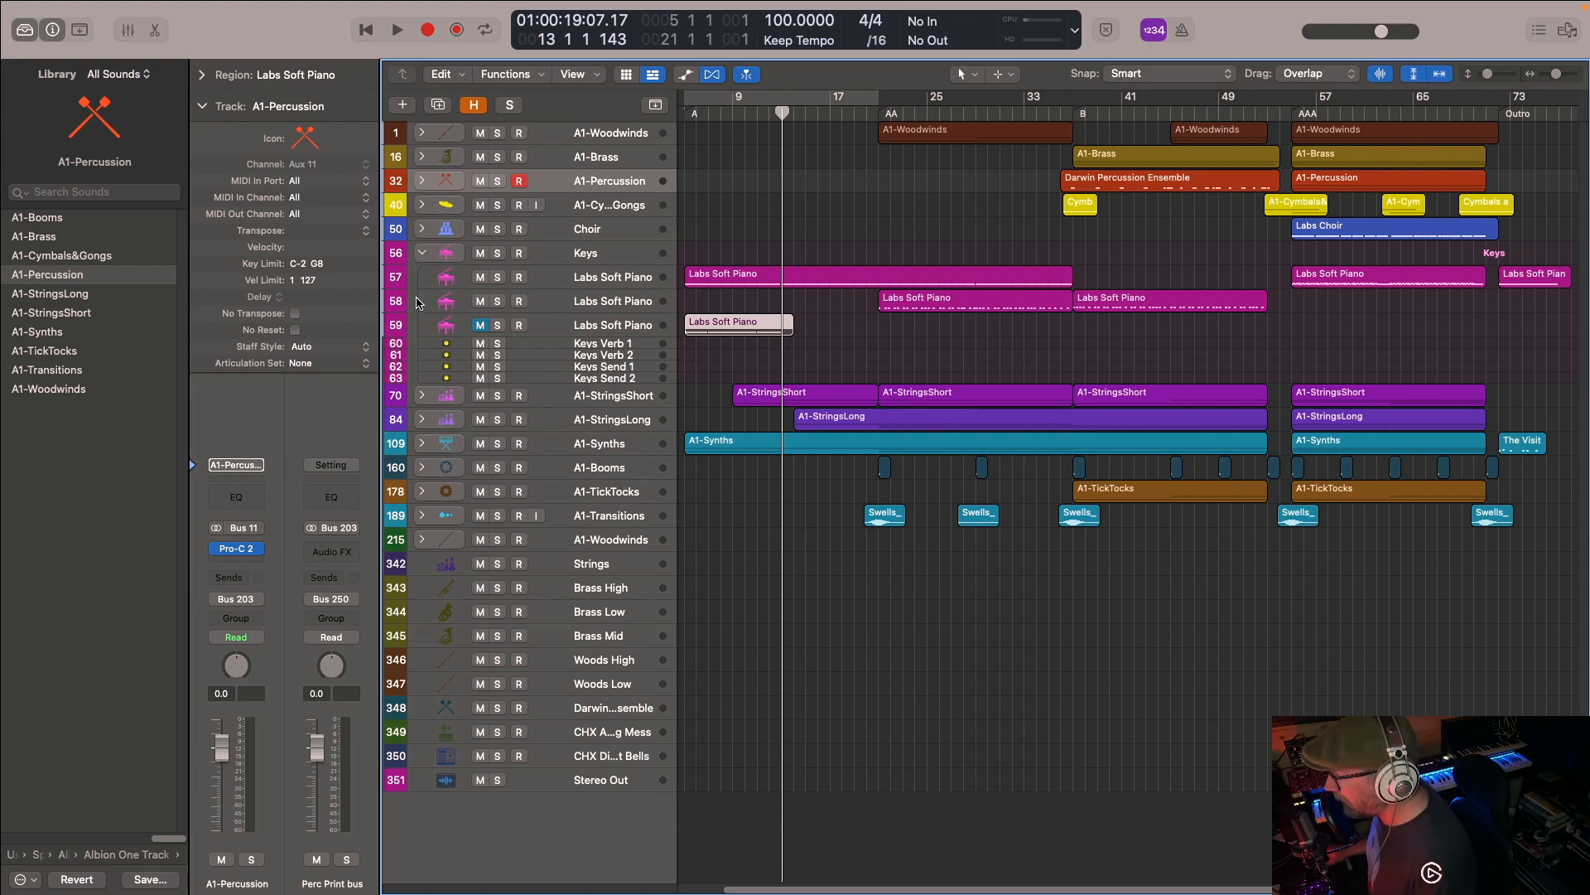
left_click(422, 253)
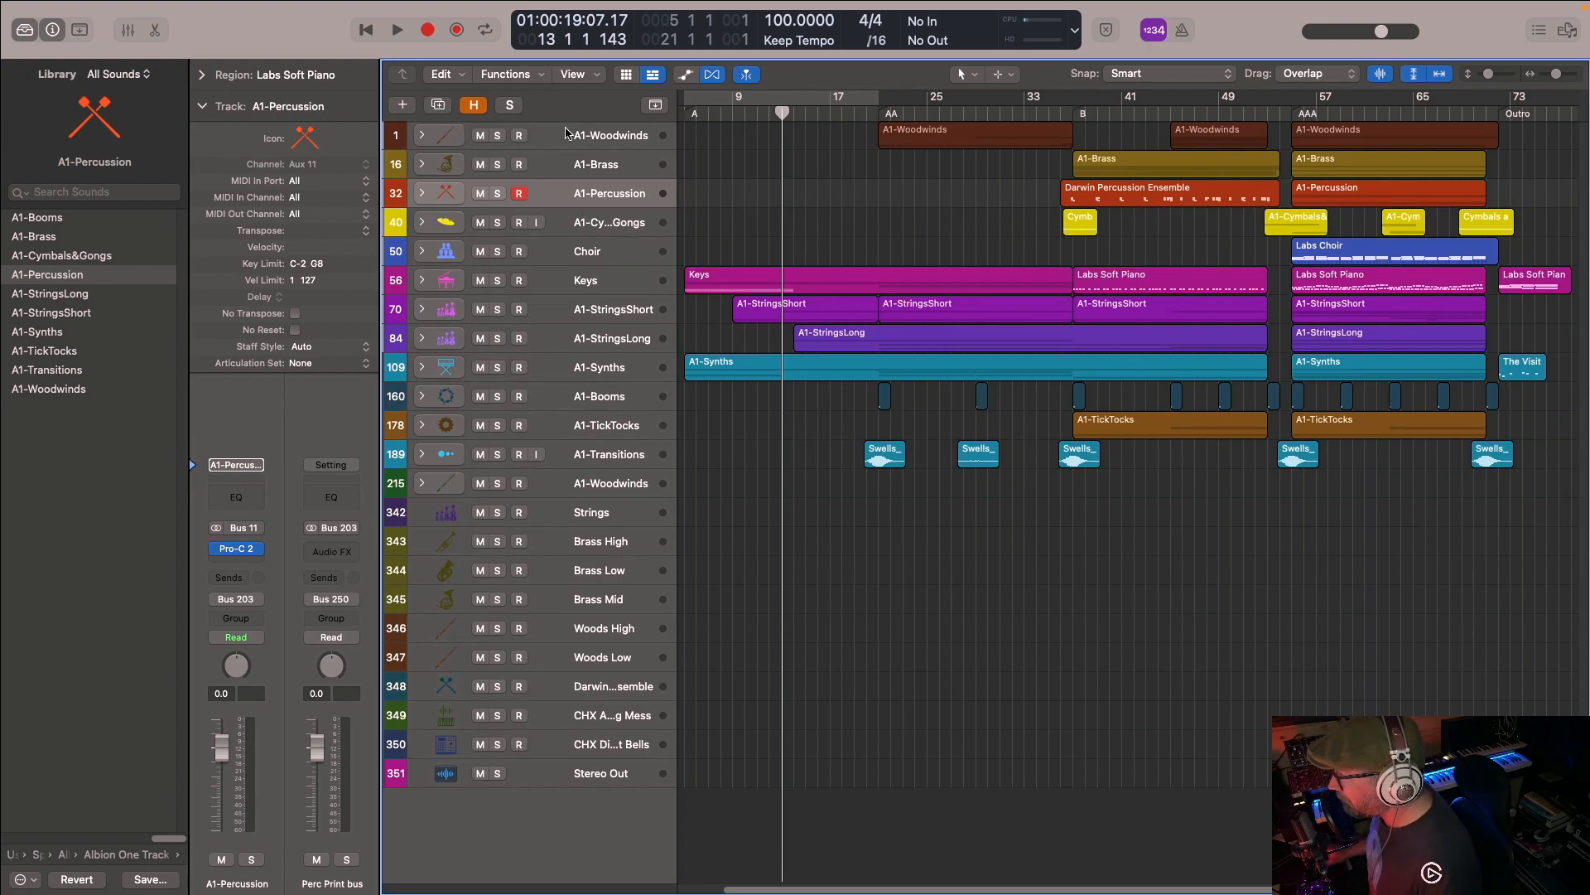
- Reveal and conceal the hidden tracks several times to compare the full template with the tracks in use
left_click(475, 106)
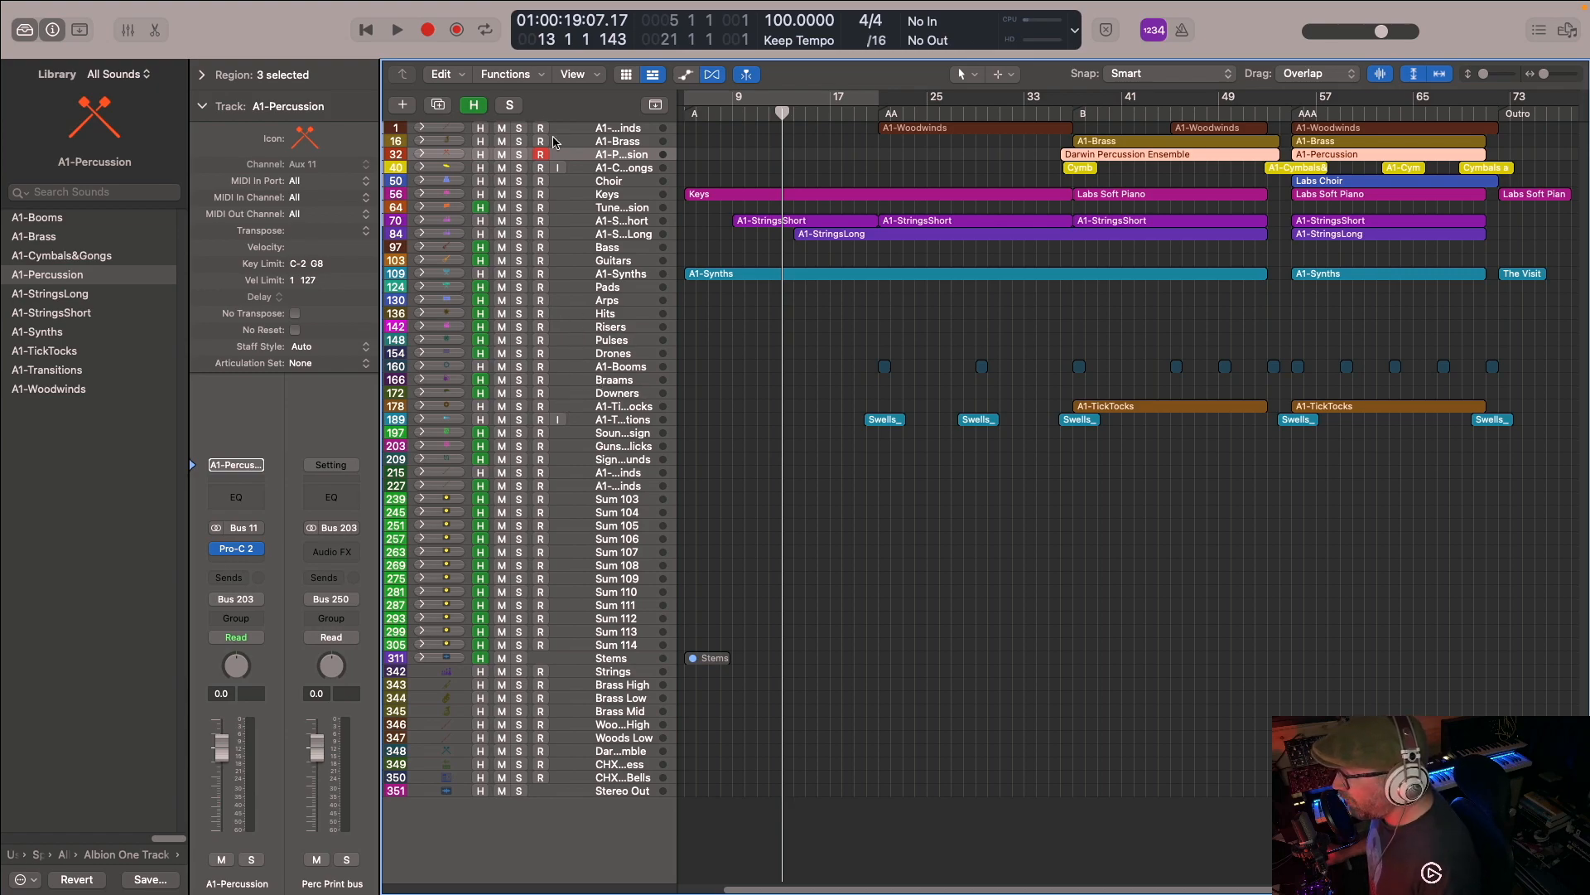
left_click(474, 107)
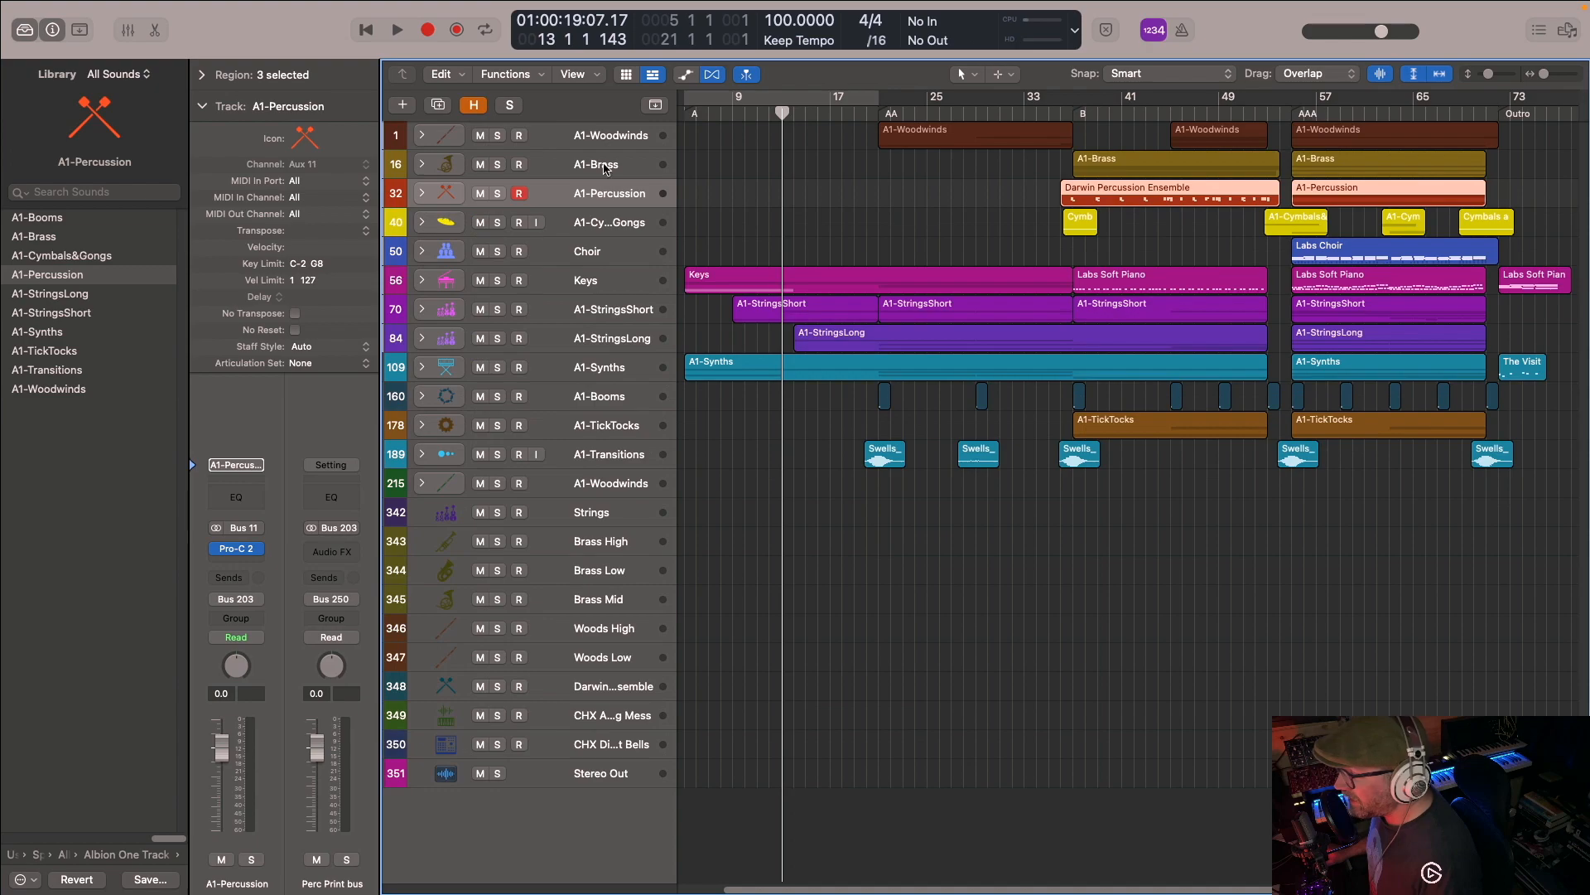
left_click(474, 106)
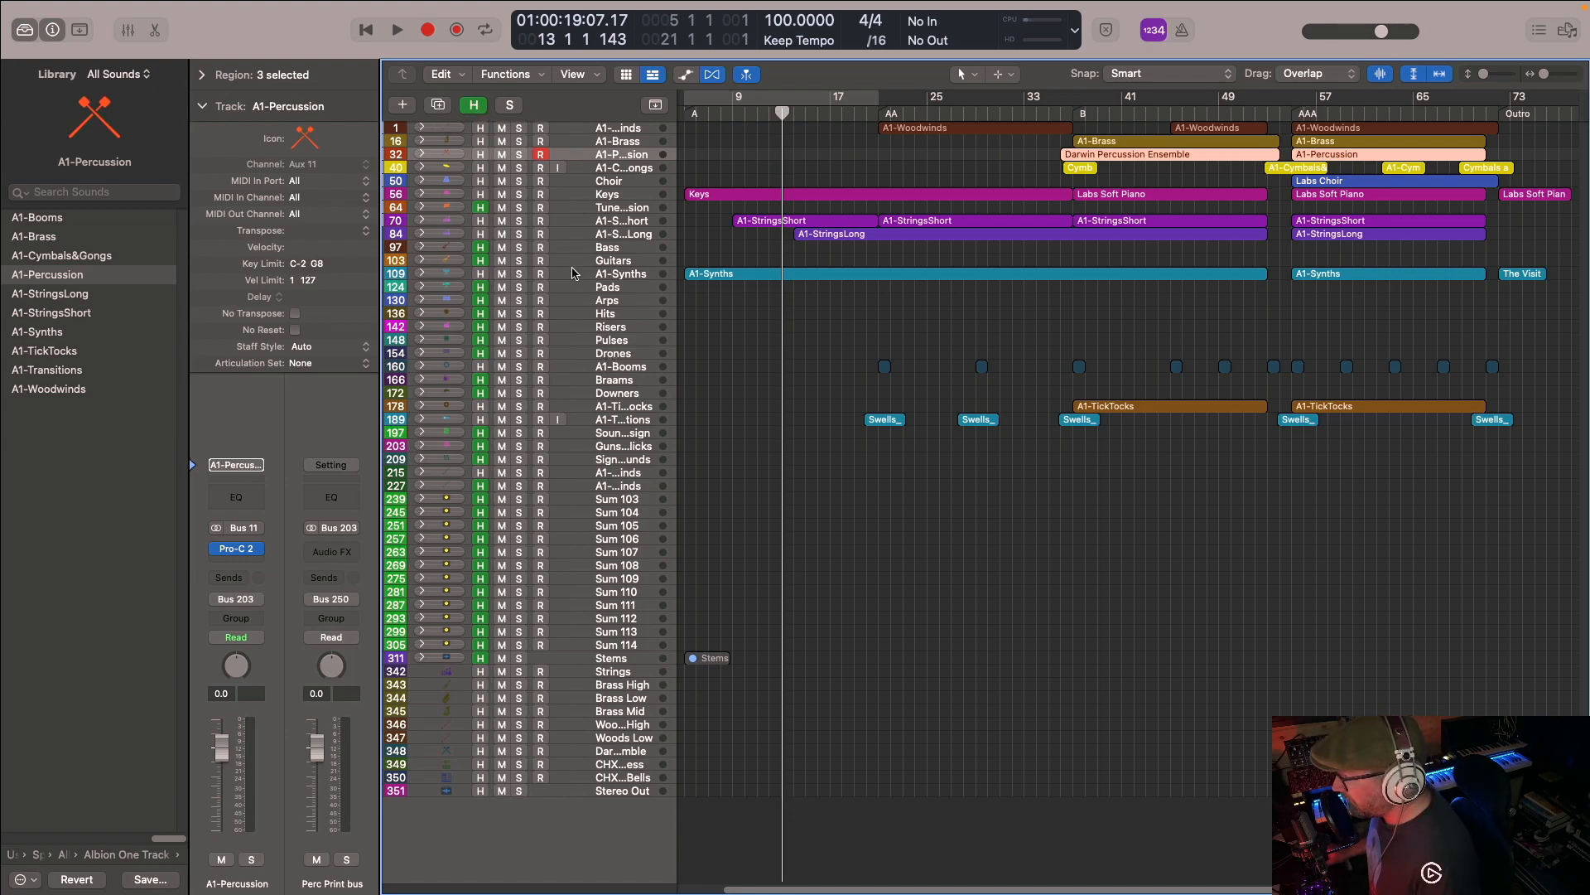
left_click(473, 106)
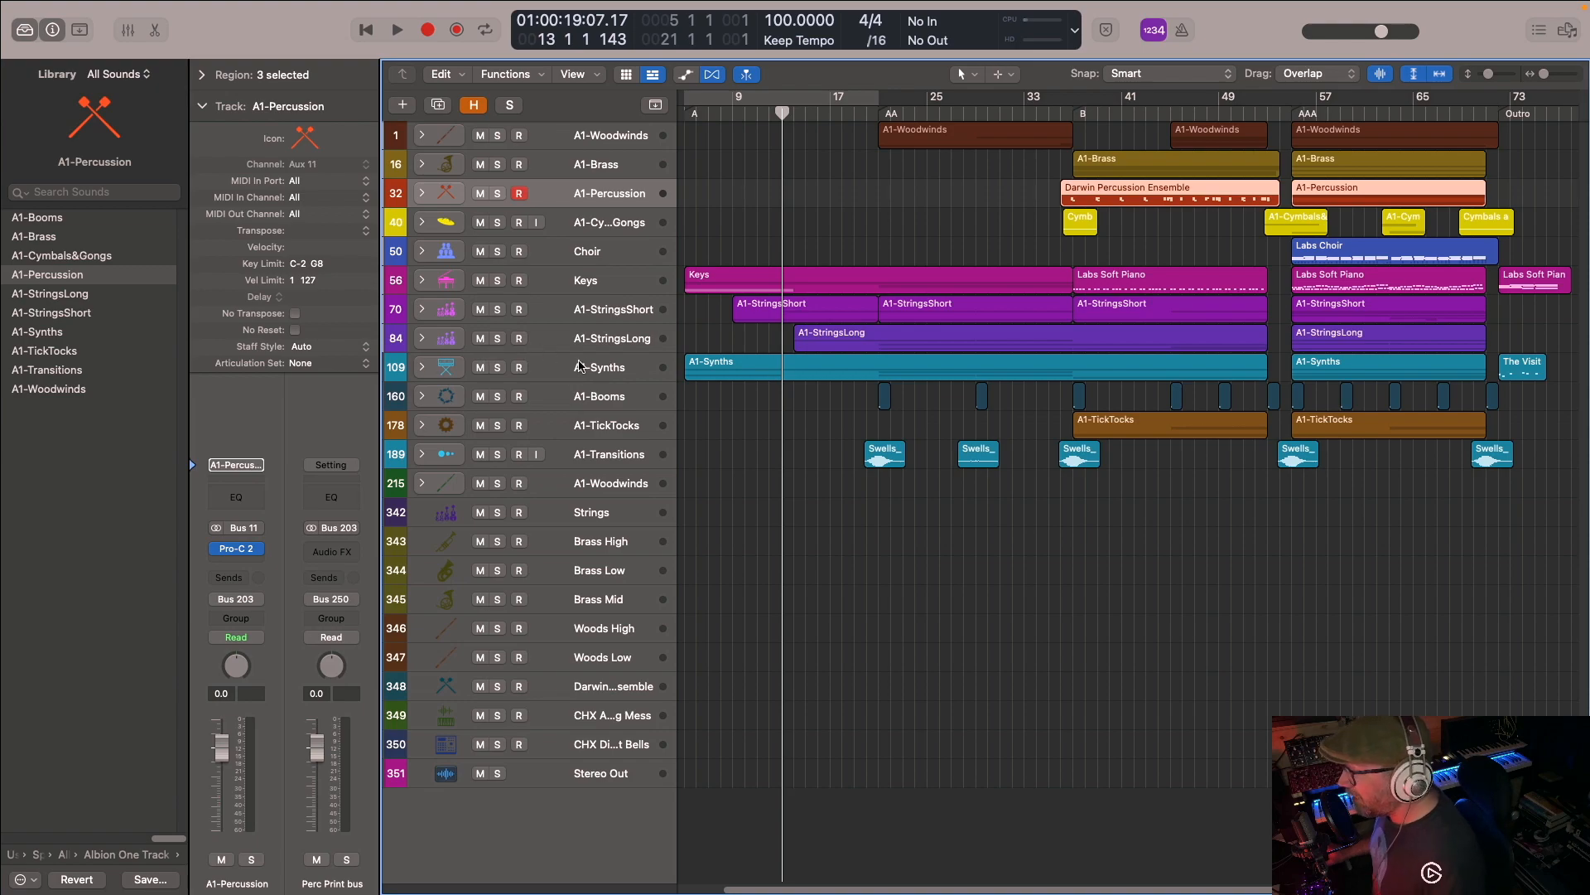
left_click(474, 107)
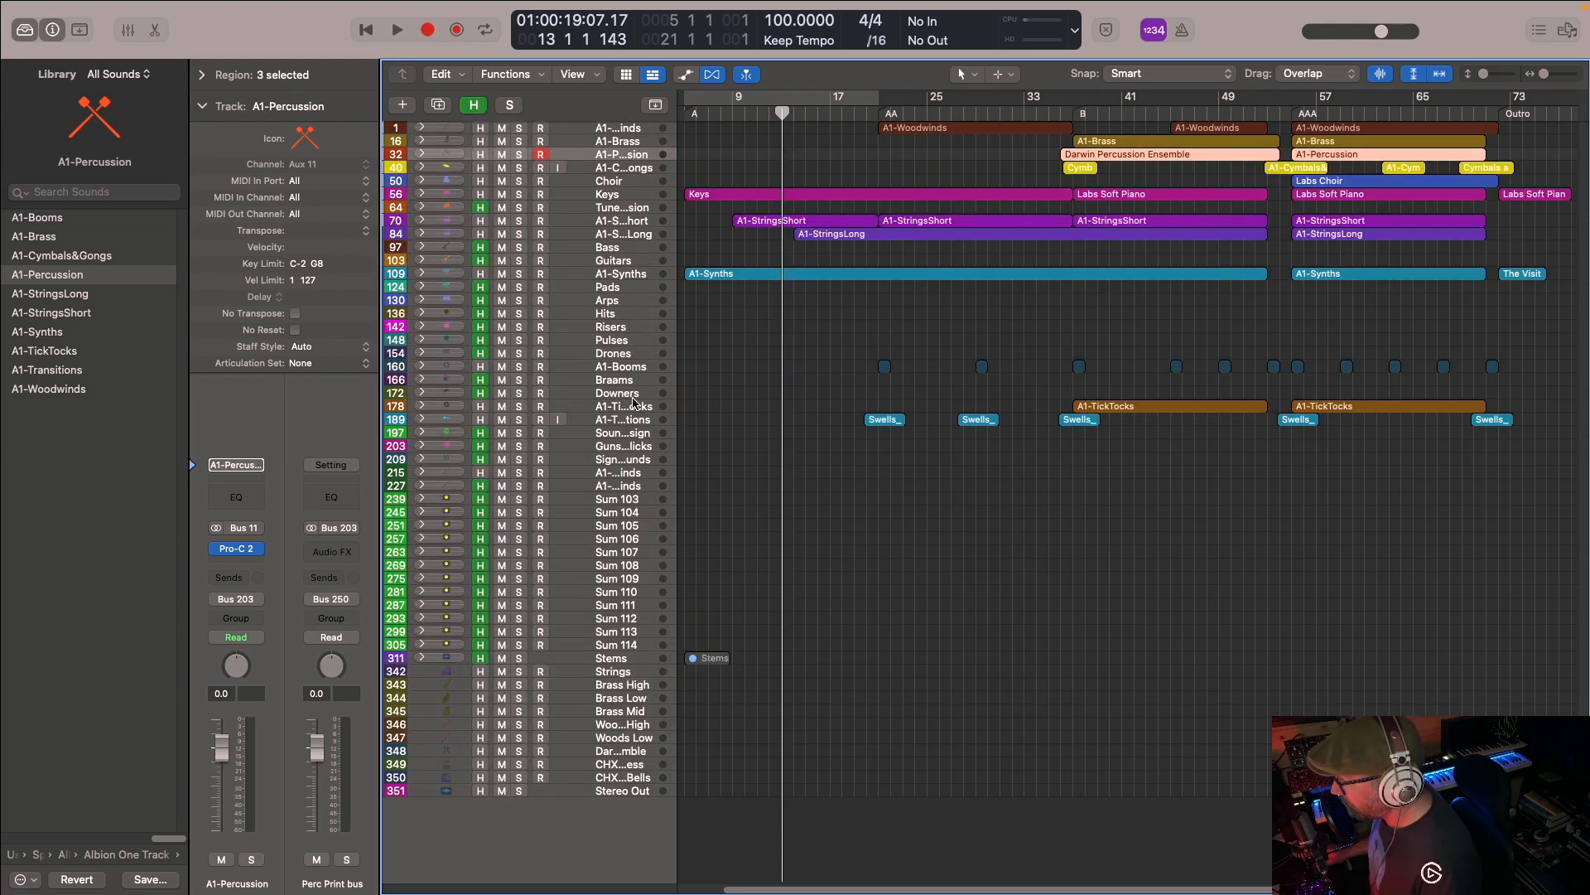
left_click(474, 106)
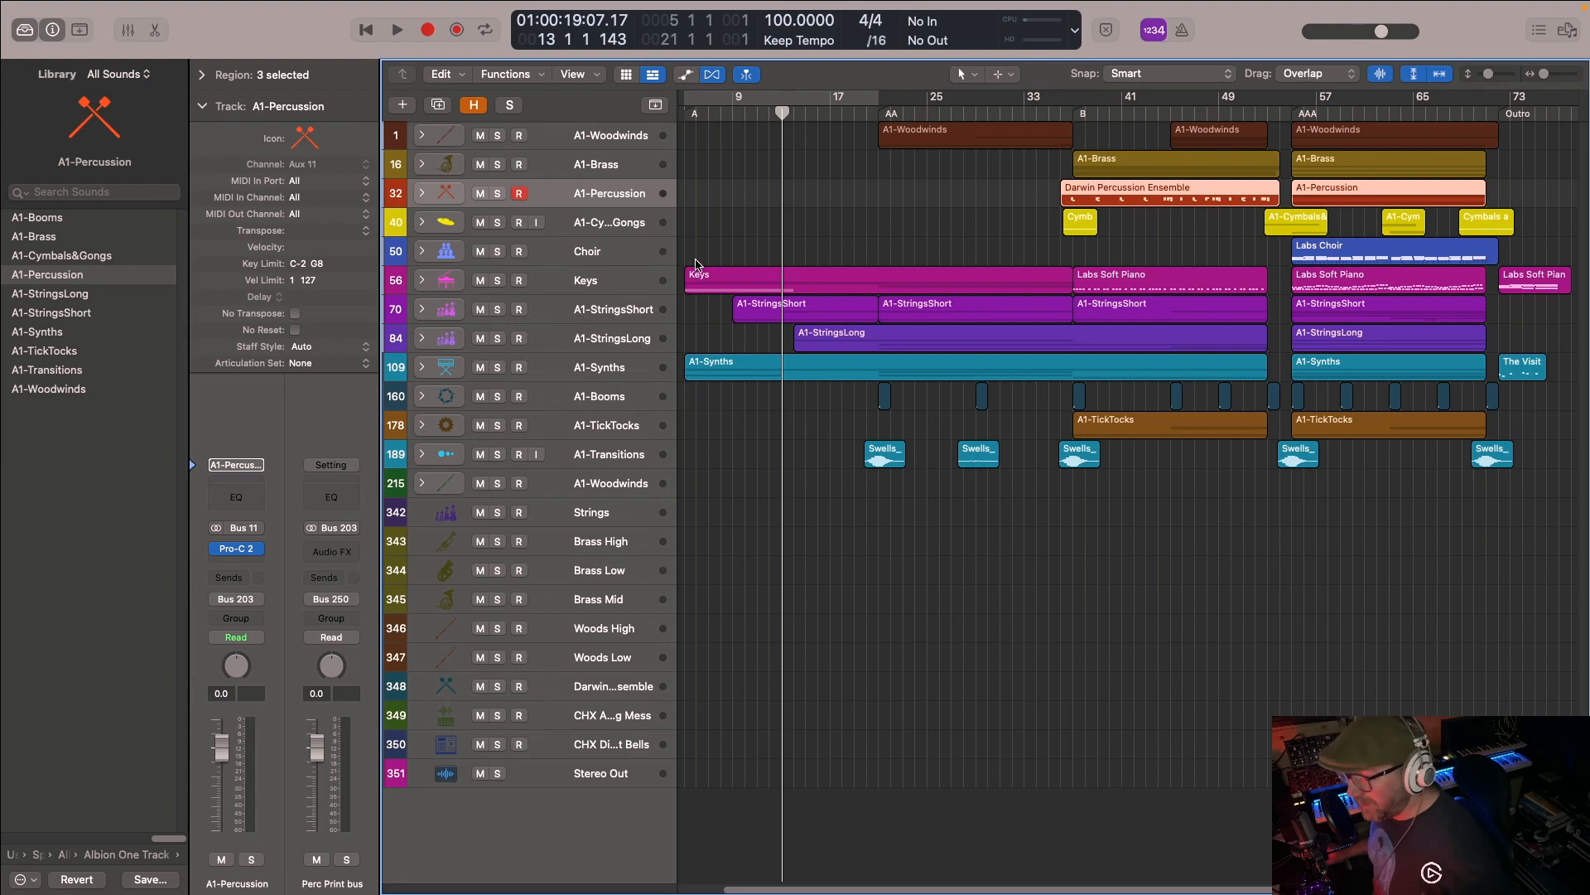
- Unhide the Sum 103 stack with the other hidden tracks left concealed, expand it and select its brass instrument track
left_click(479, 110)
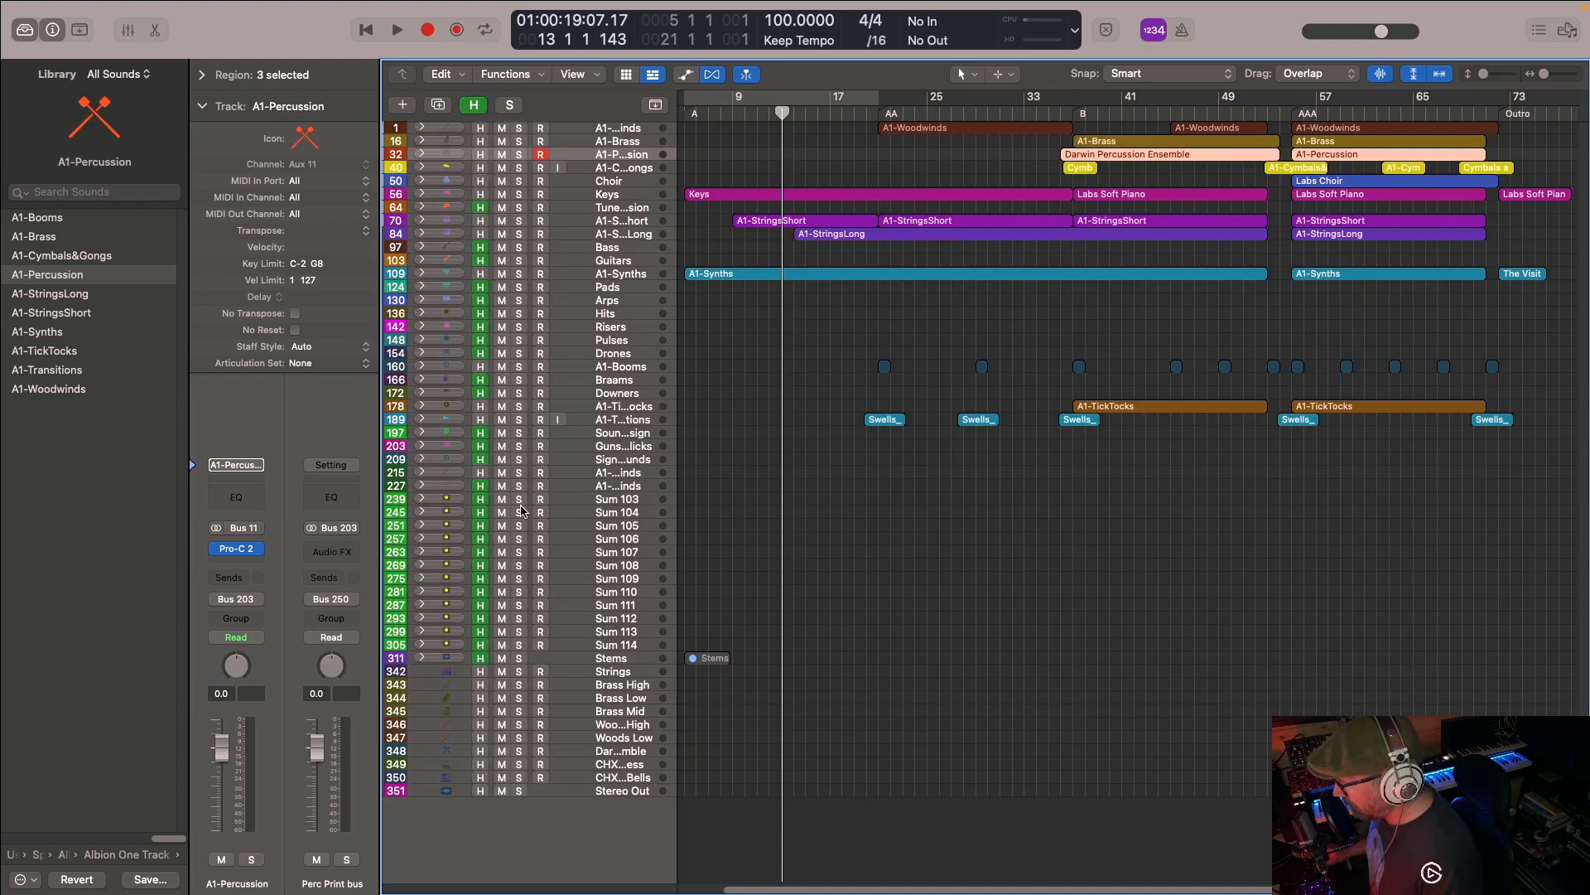
left_click(474, 105)
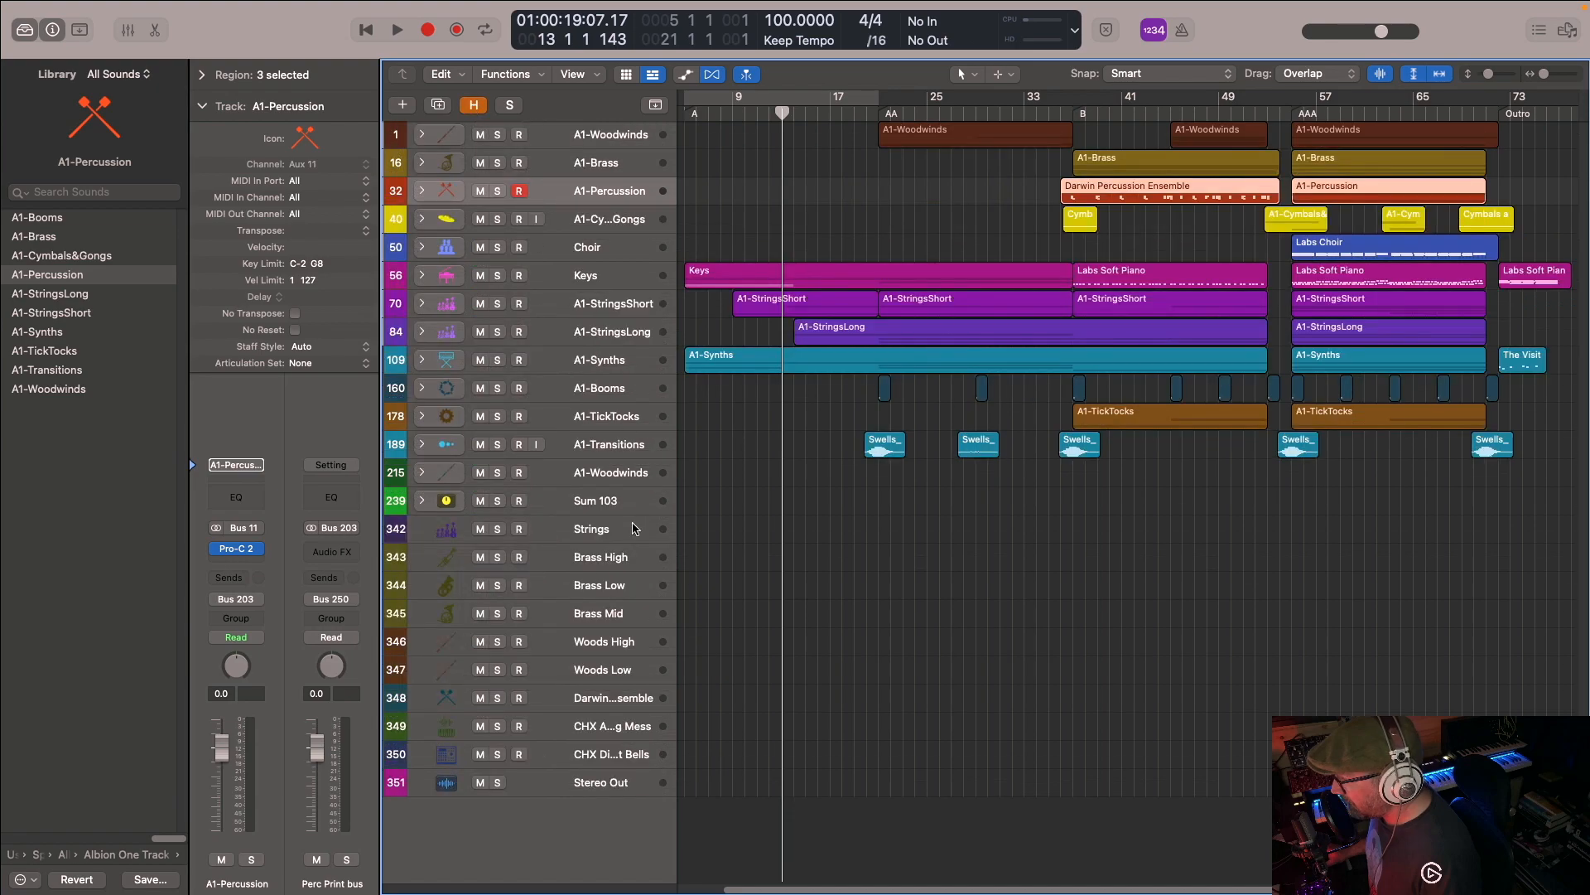
left_click(595, 500)
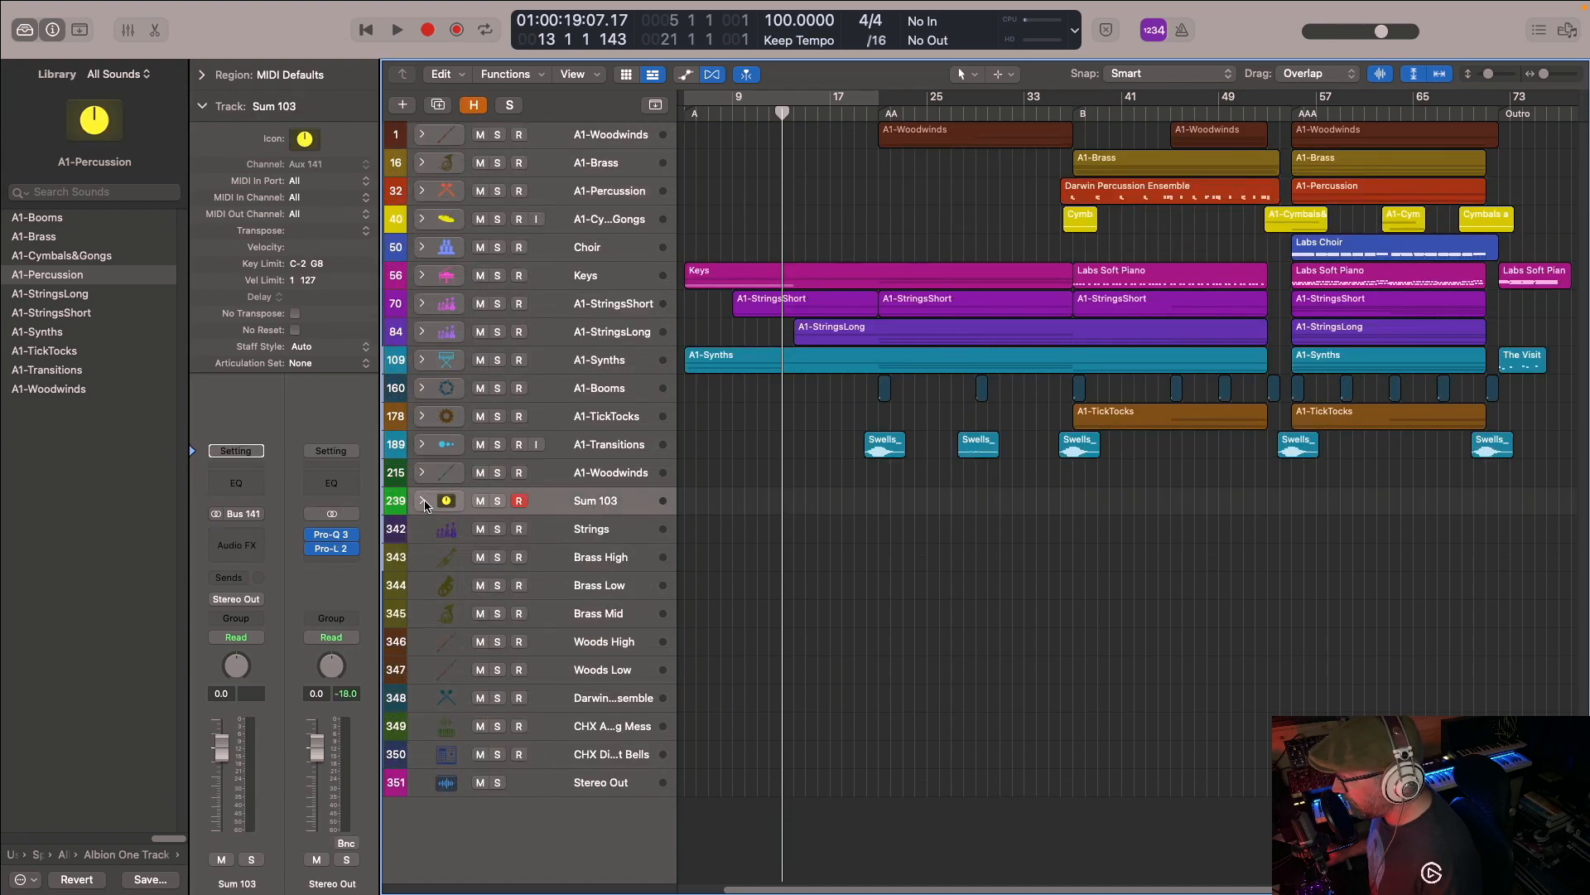
key("Right")
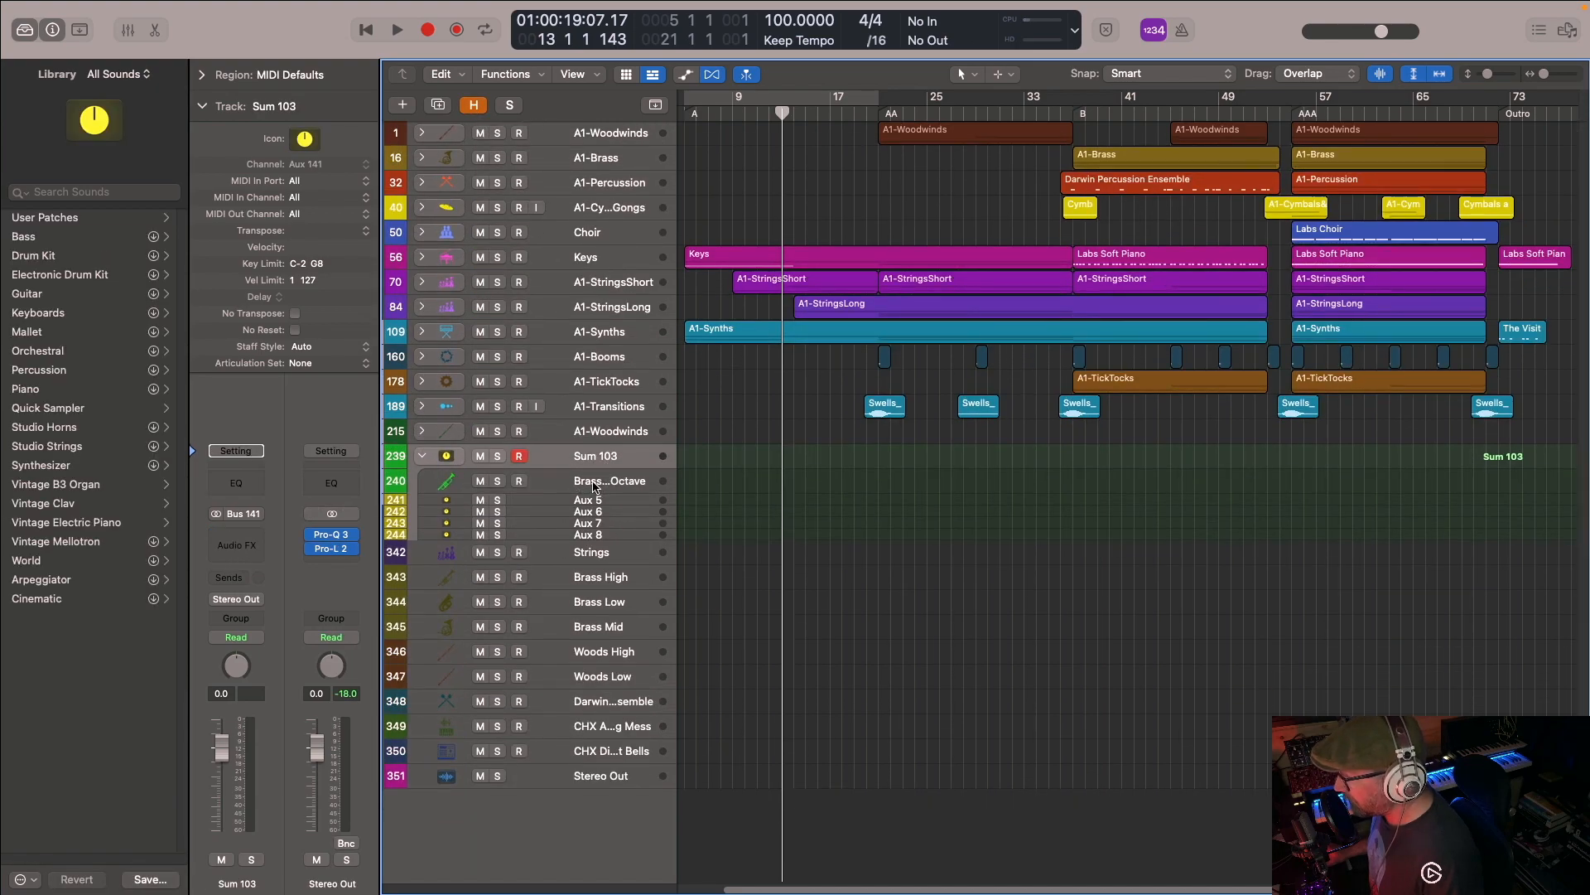
left_click(595, 486)
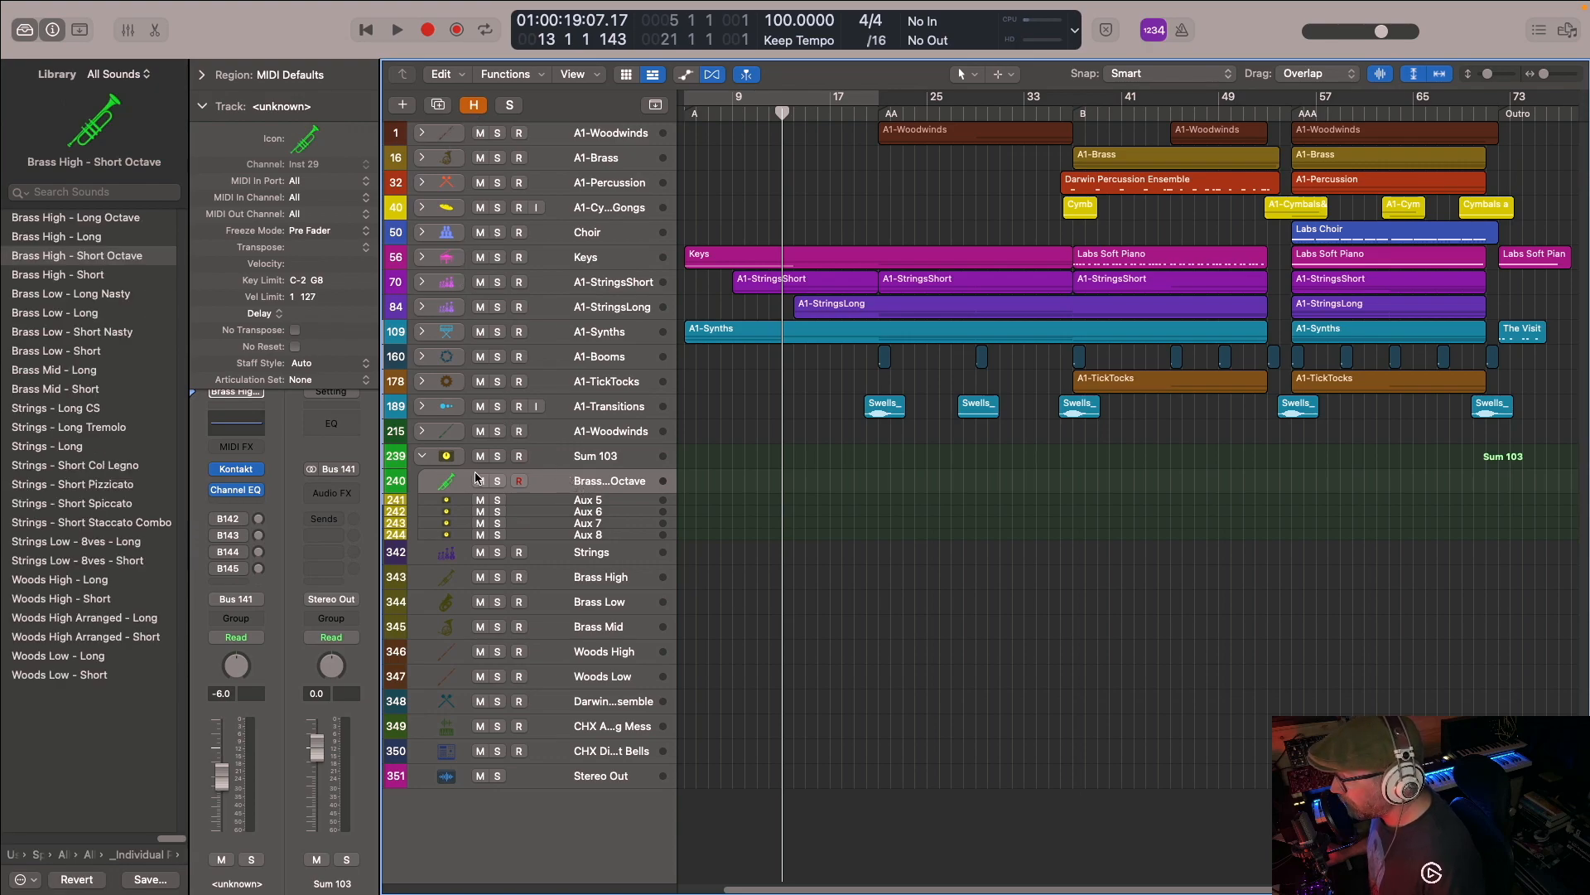
- Unhide the Sum 104 stack, conceal the remaining hidden tracks and expand the stack
left_click(484, 103)
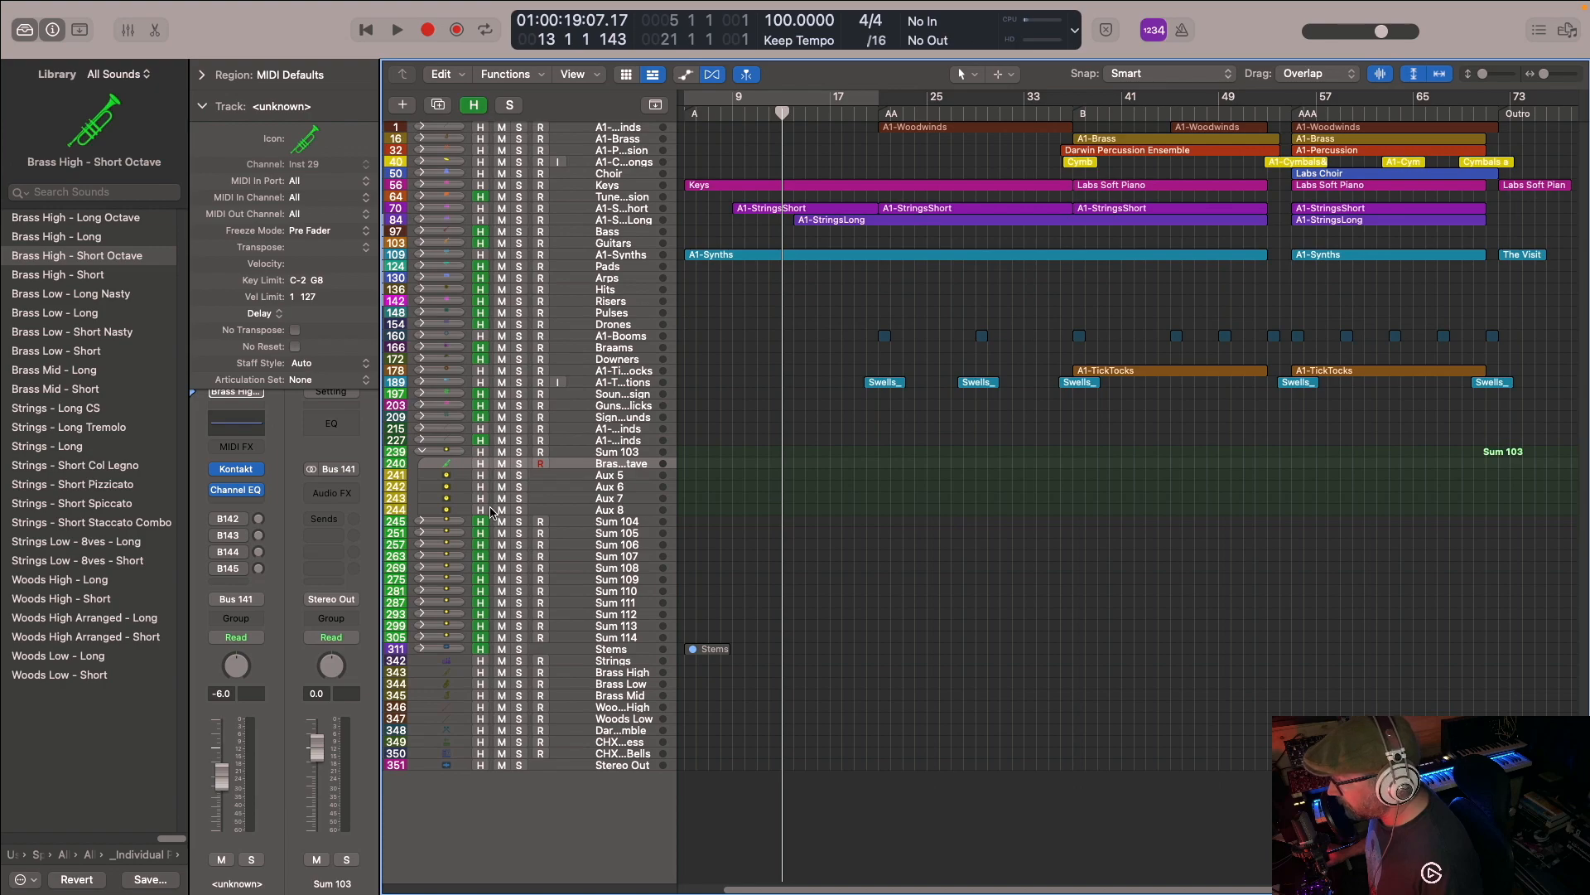
left_click(487, 104)
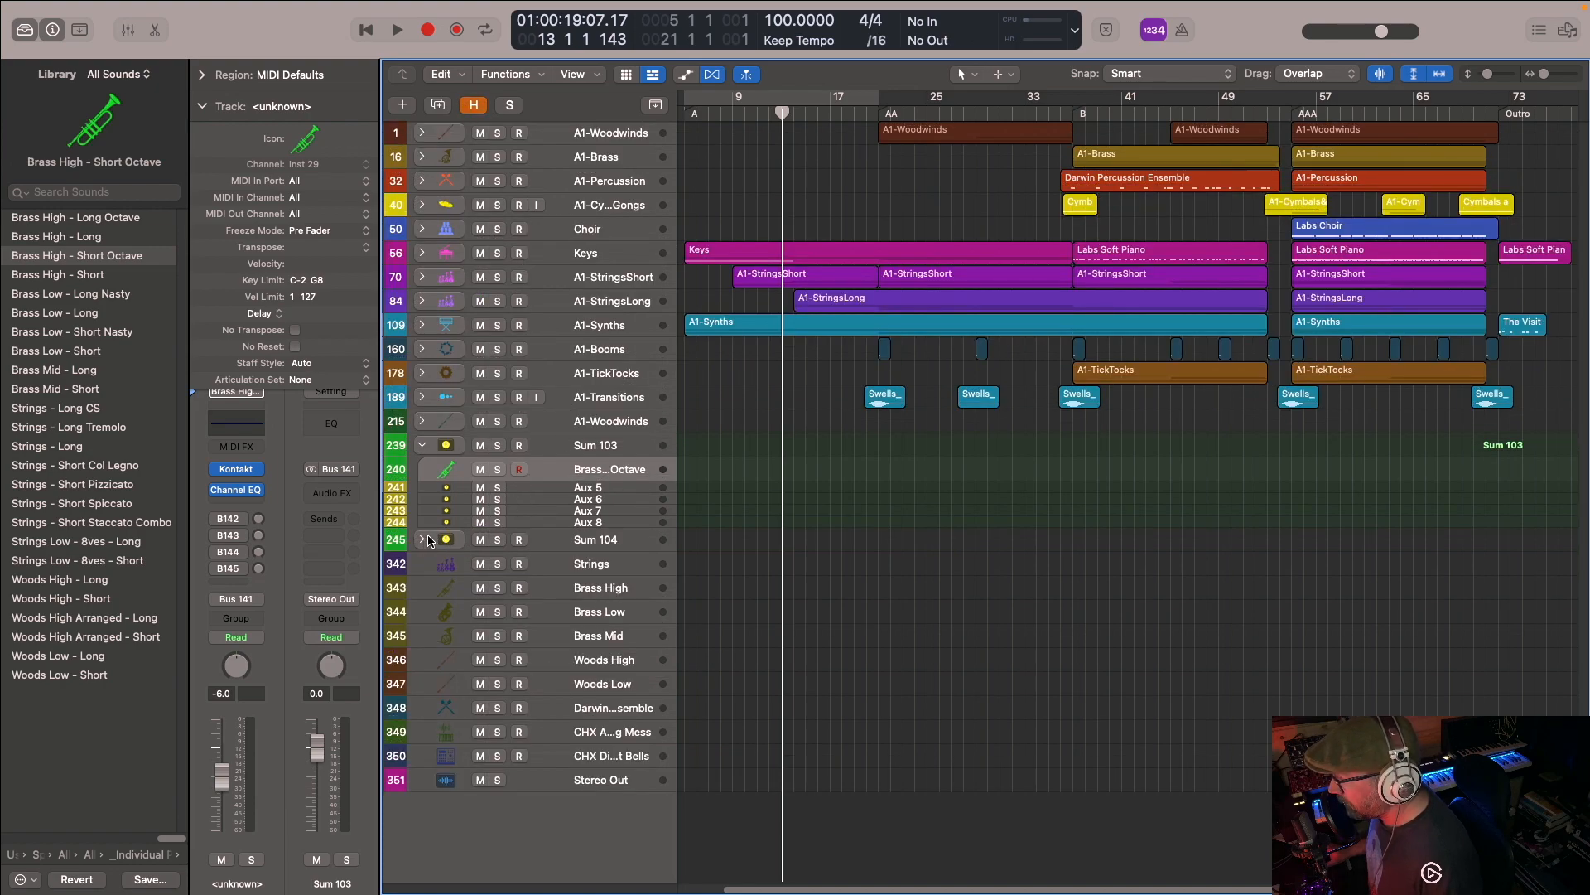
left_click(427, 540)
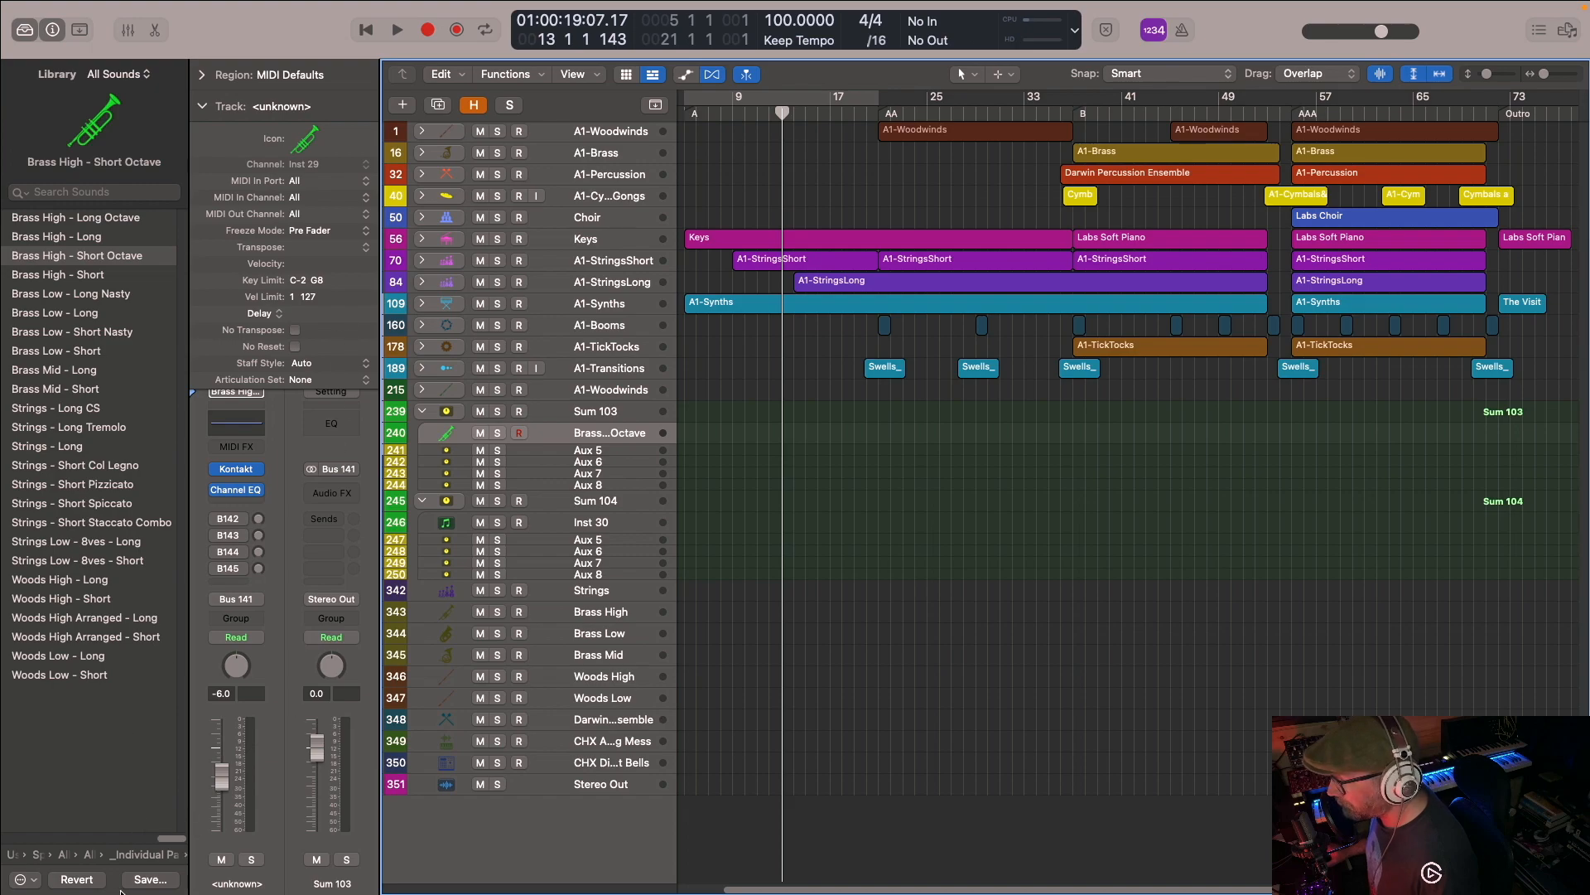
- Browse the patch library from the individual patches up to the Spitfire folder and reopen the Albion One folder
left_click(141, 857)
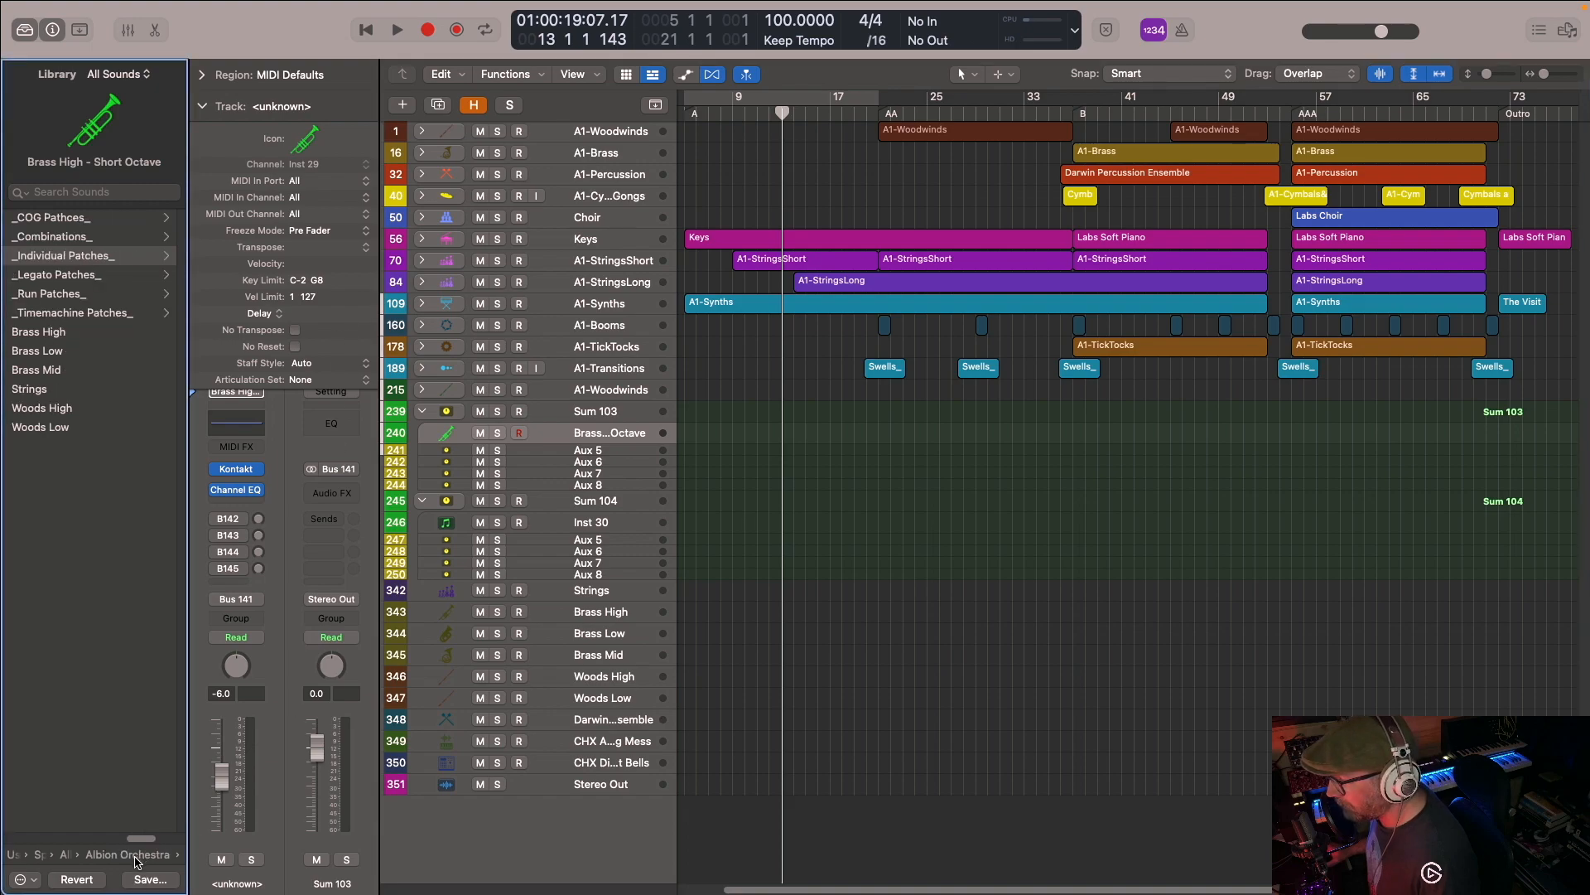
left_click(137, 857)
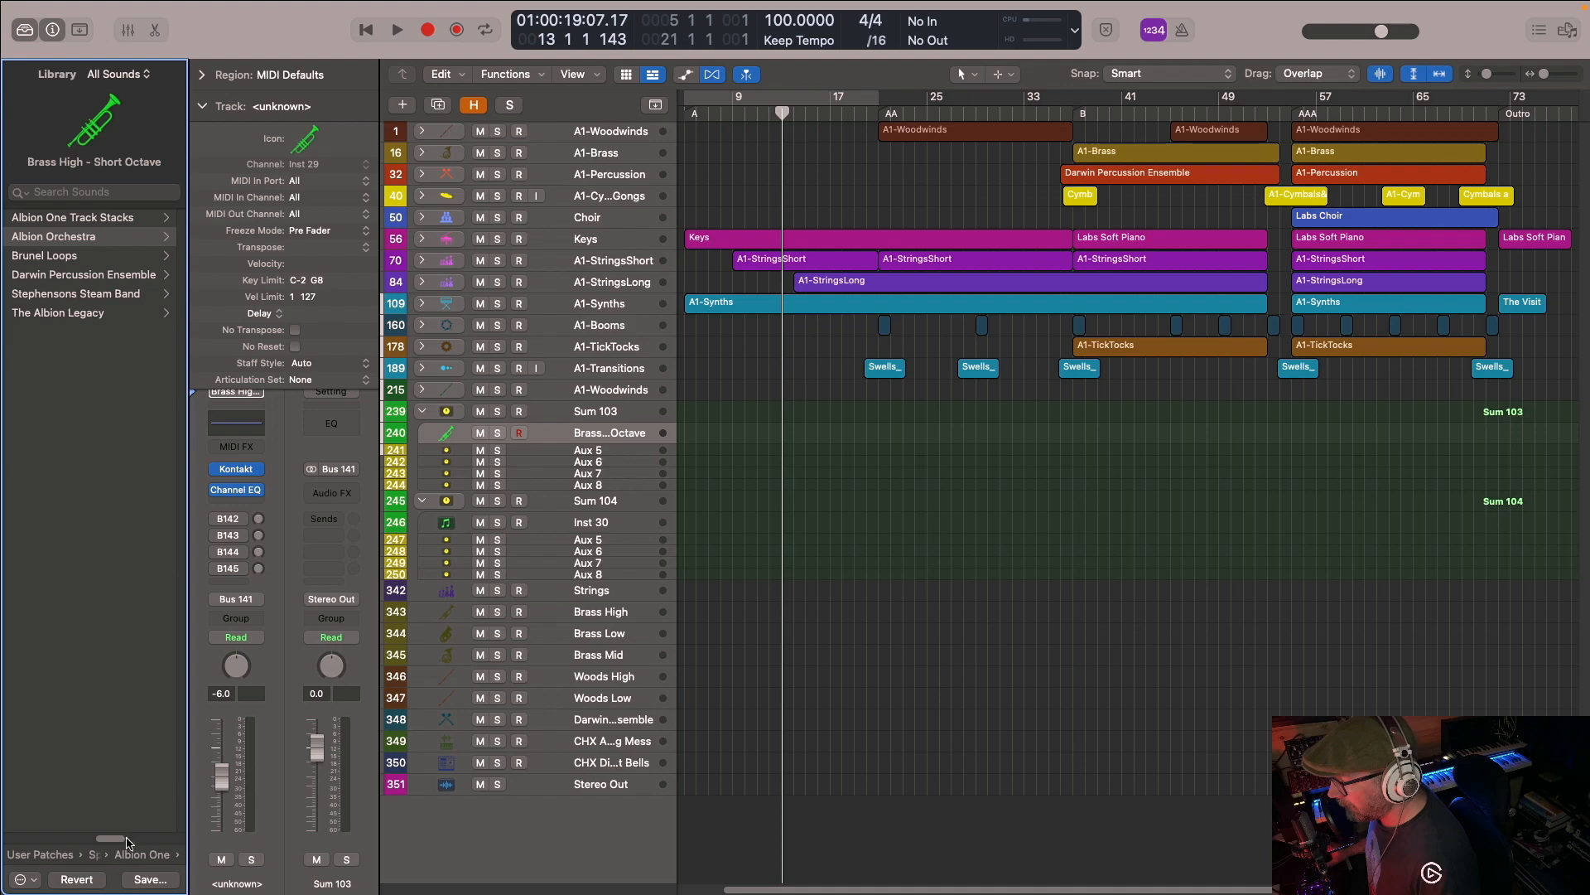
left_click(138, 858)
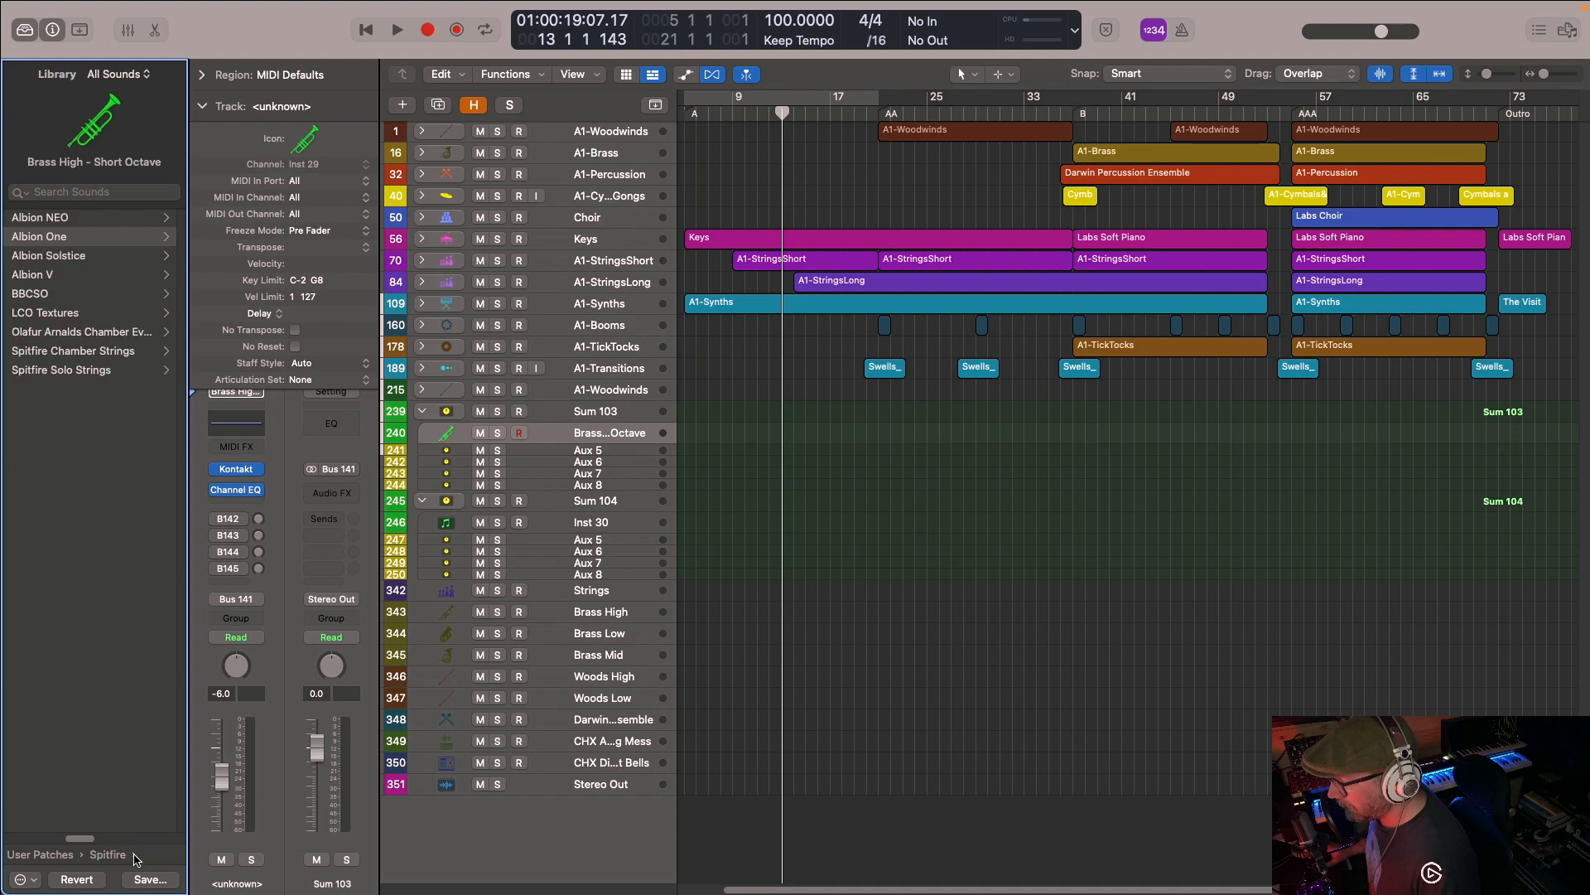
left_click(48, 238)
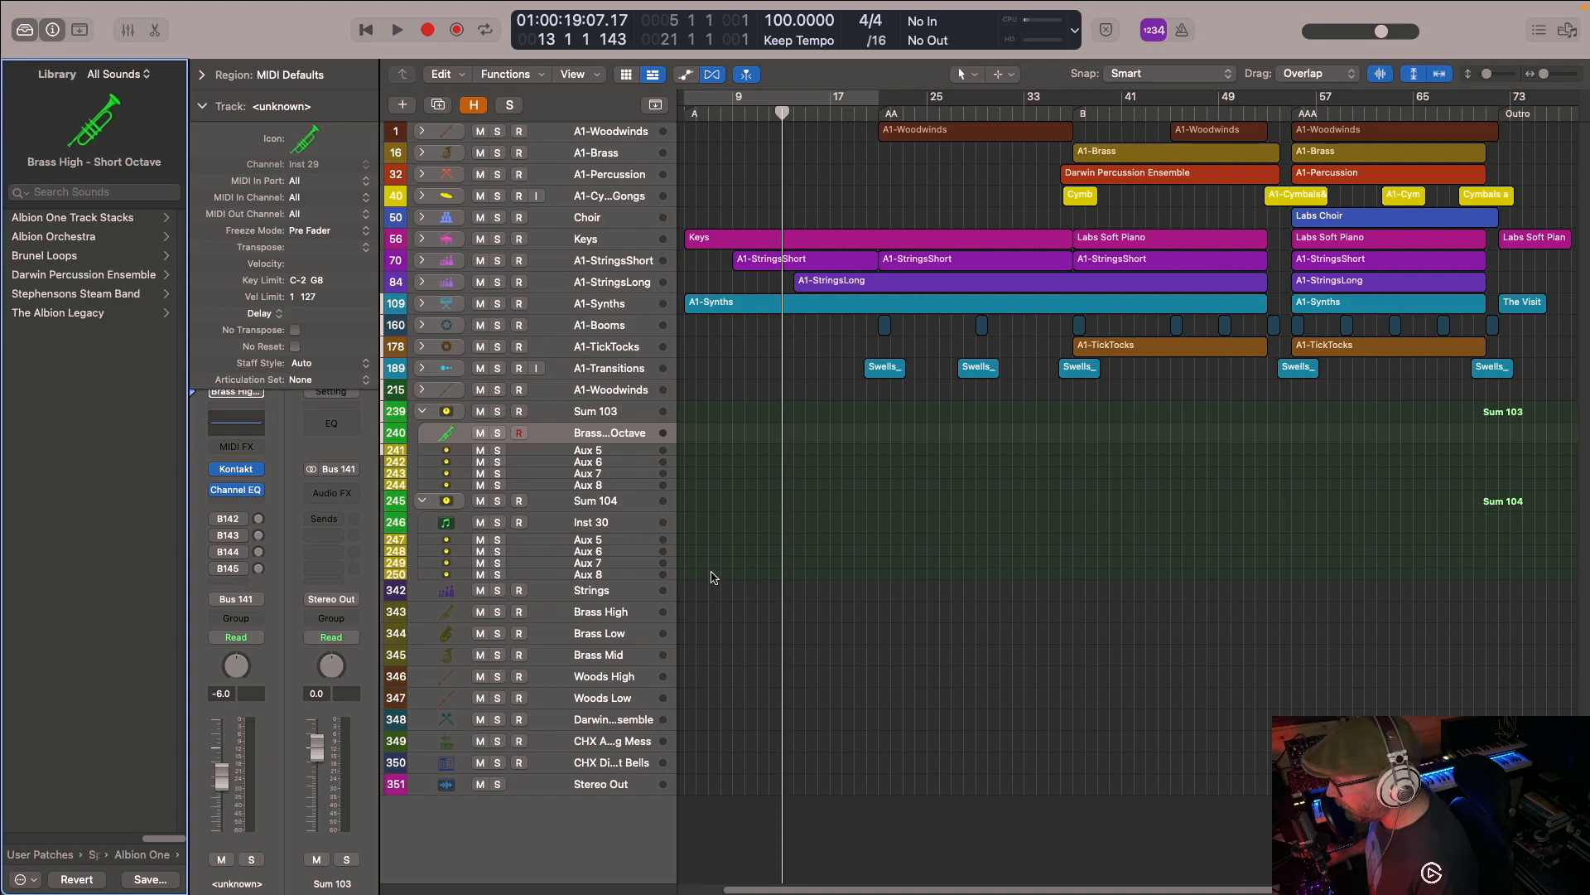
- Select the Strings track, open its Kontakt instrument and display Albion One's Easy Mix and Controllers page
left_click(578, 598)
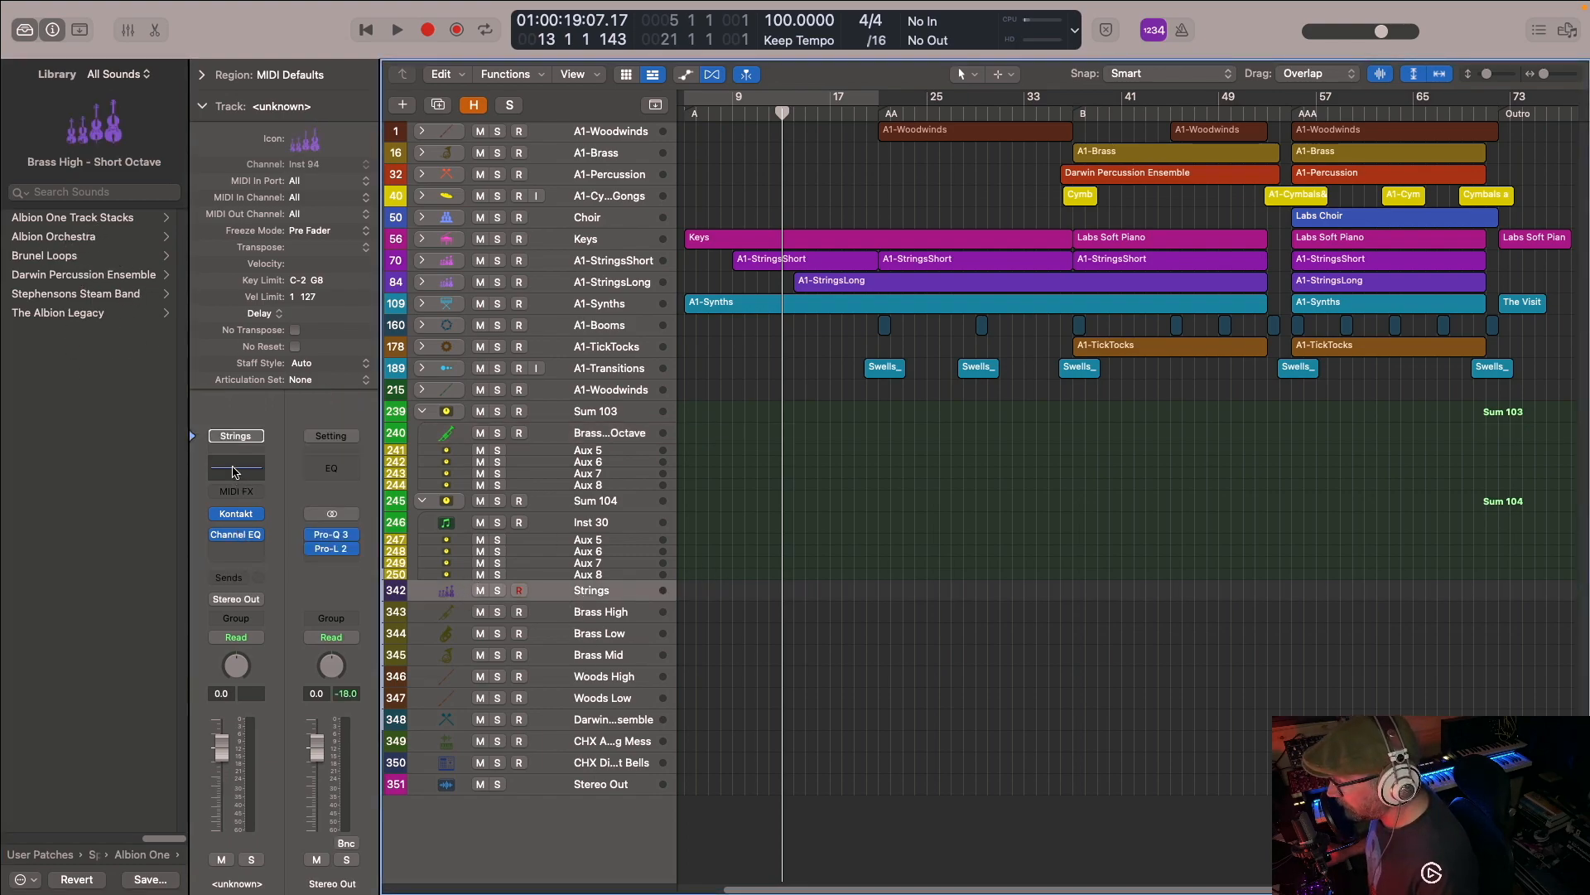
left_click(238, 513)
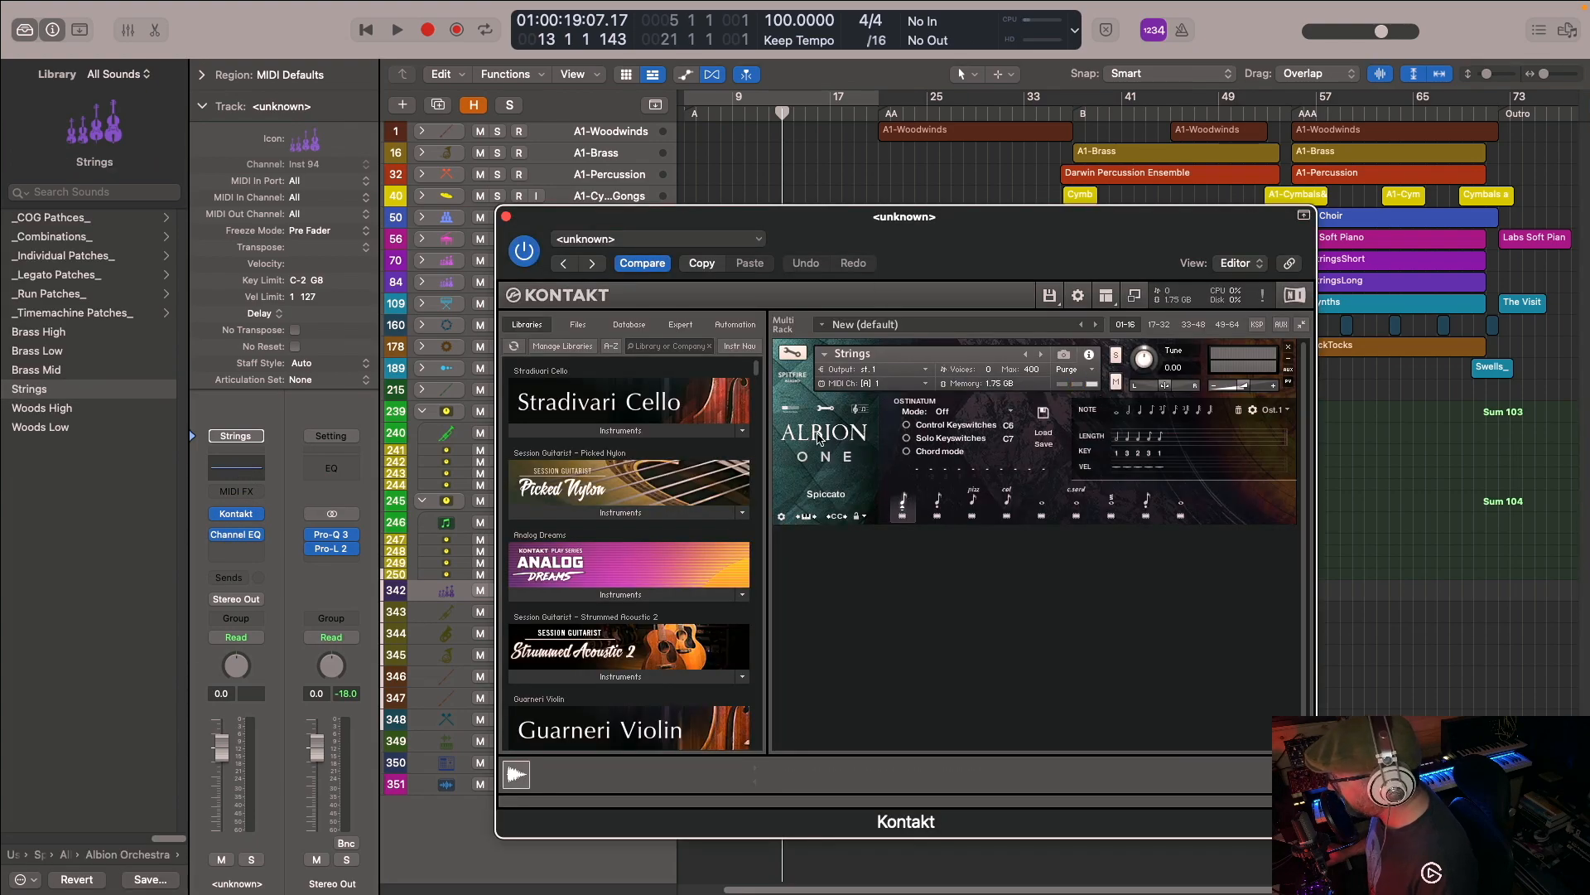
left_click(791, 408)
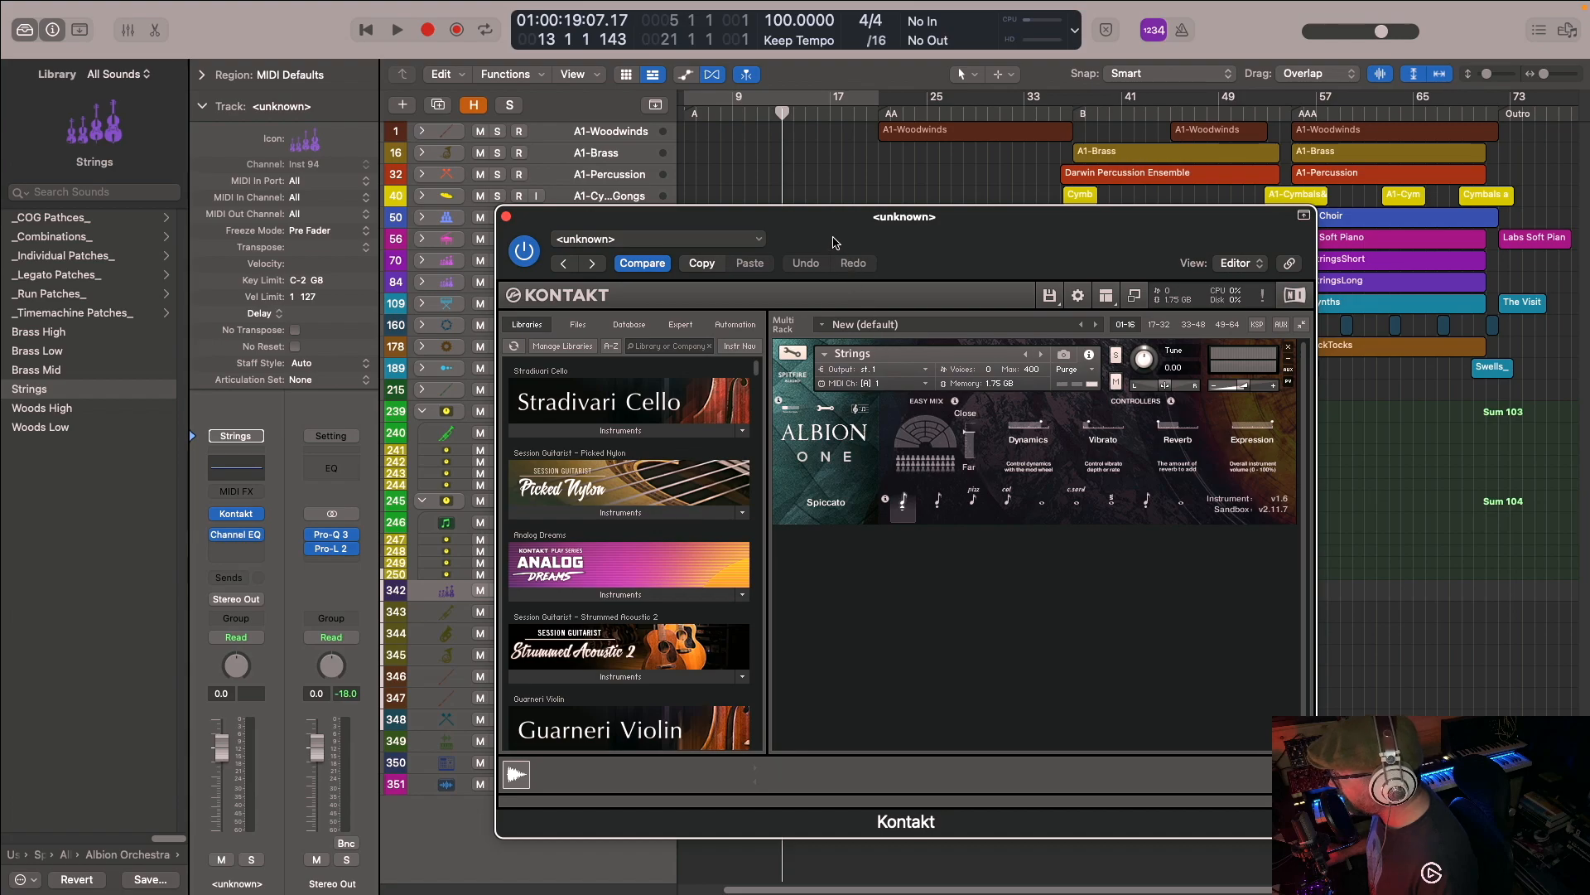
left_click_drag(835, 243, 825, 145)
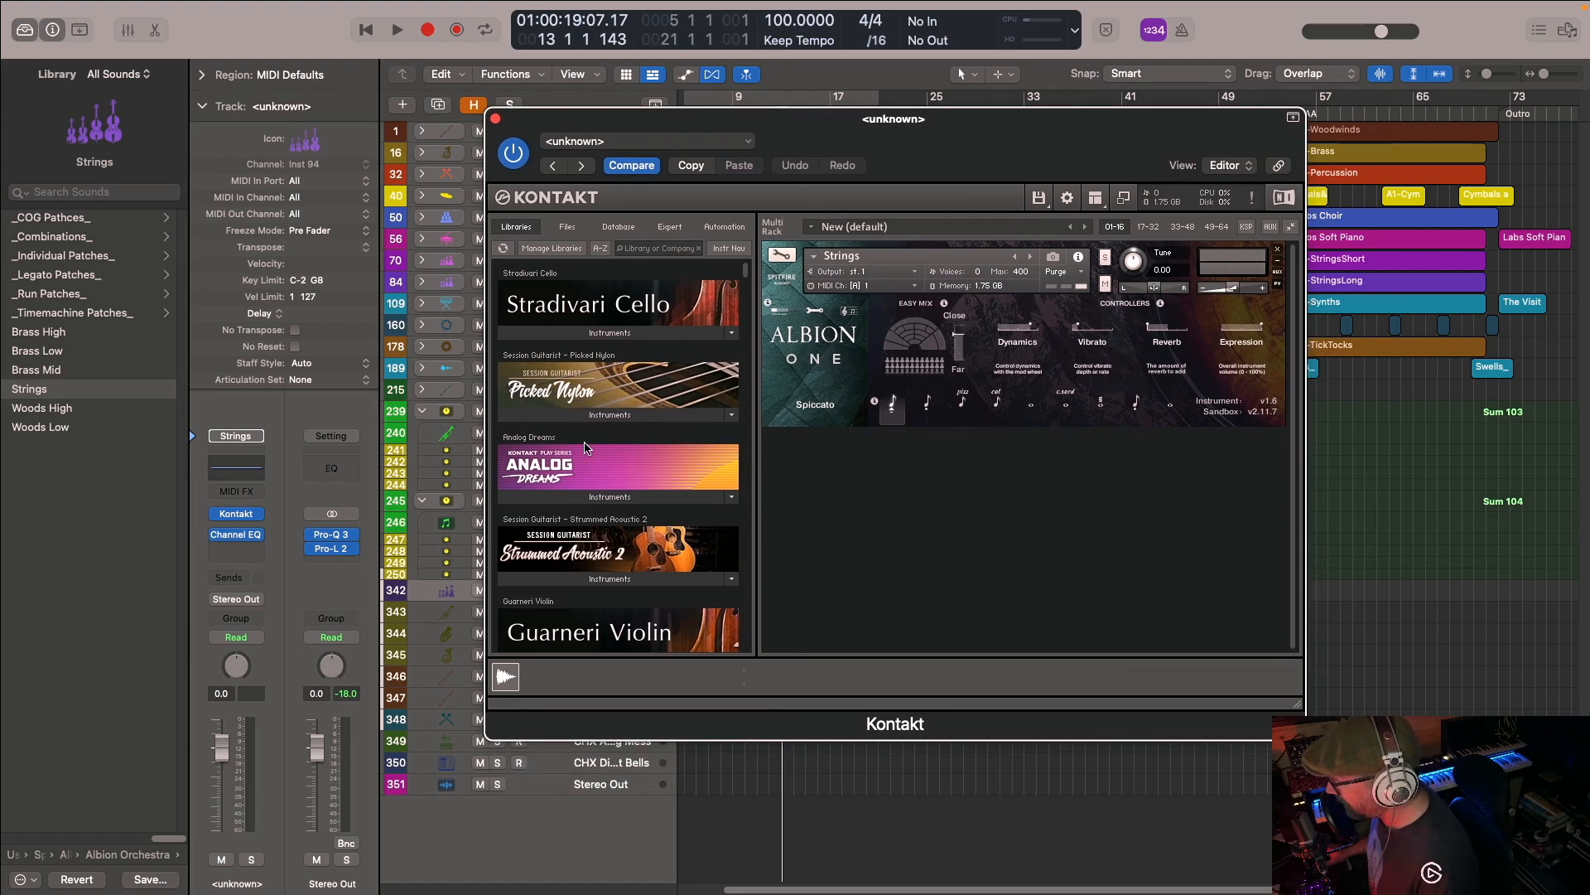
- Find Albion ONE in Kontakt's library list and browse its instruments from the orchestra patches up to its main folders
scroll(585, 451, "down", 20)
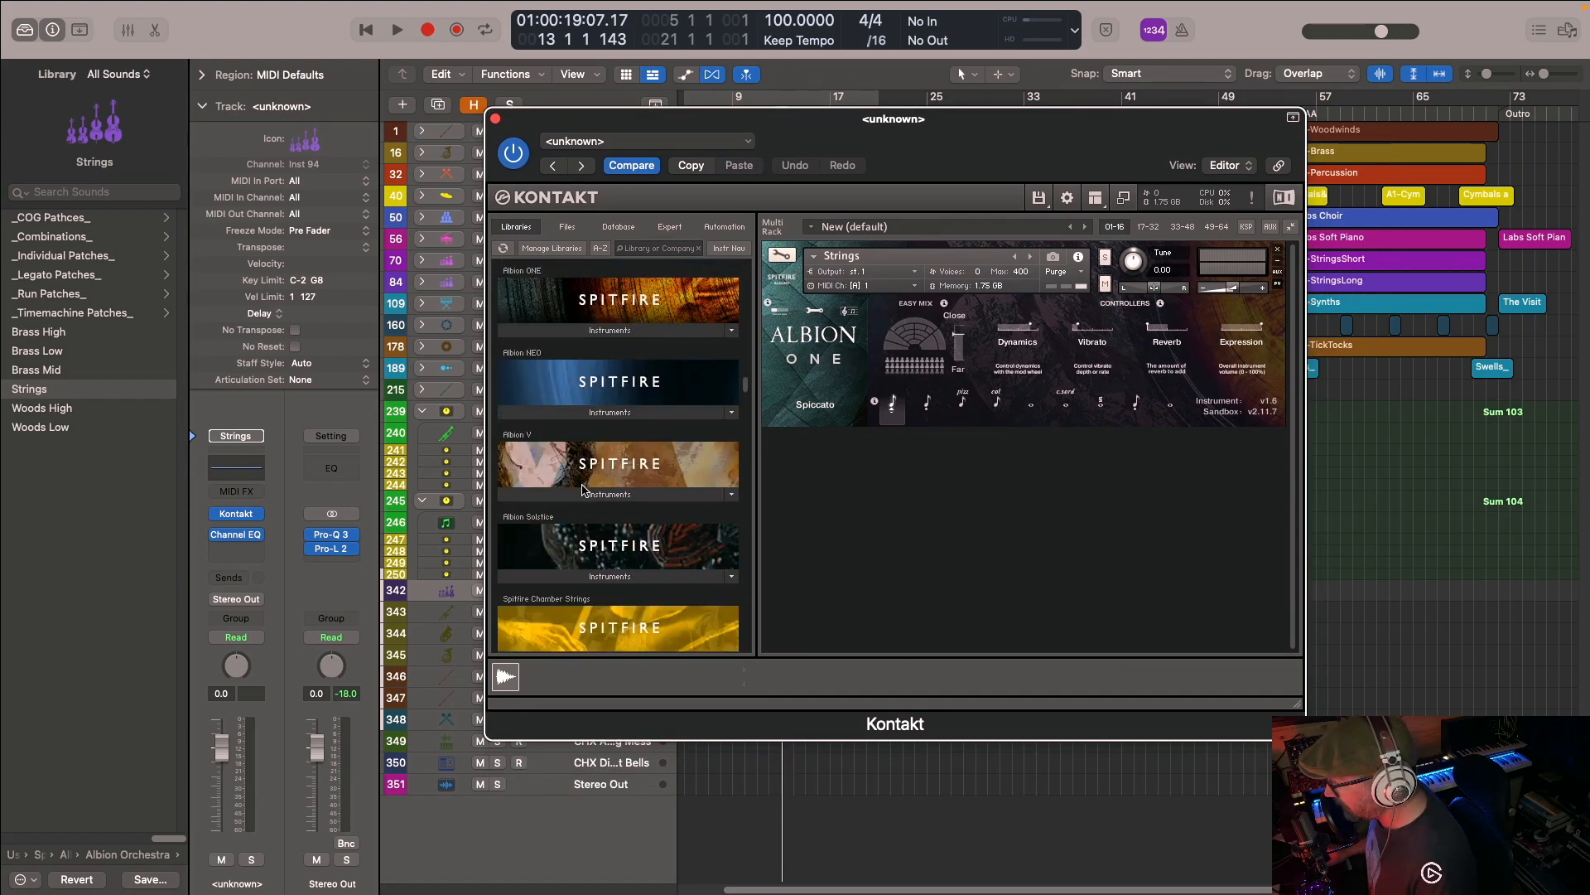
left_click(595, 330)
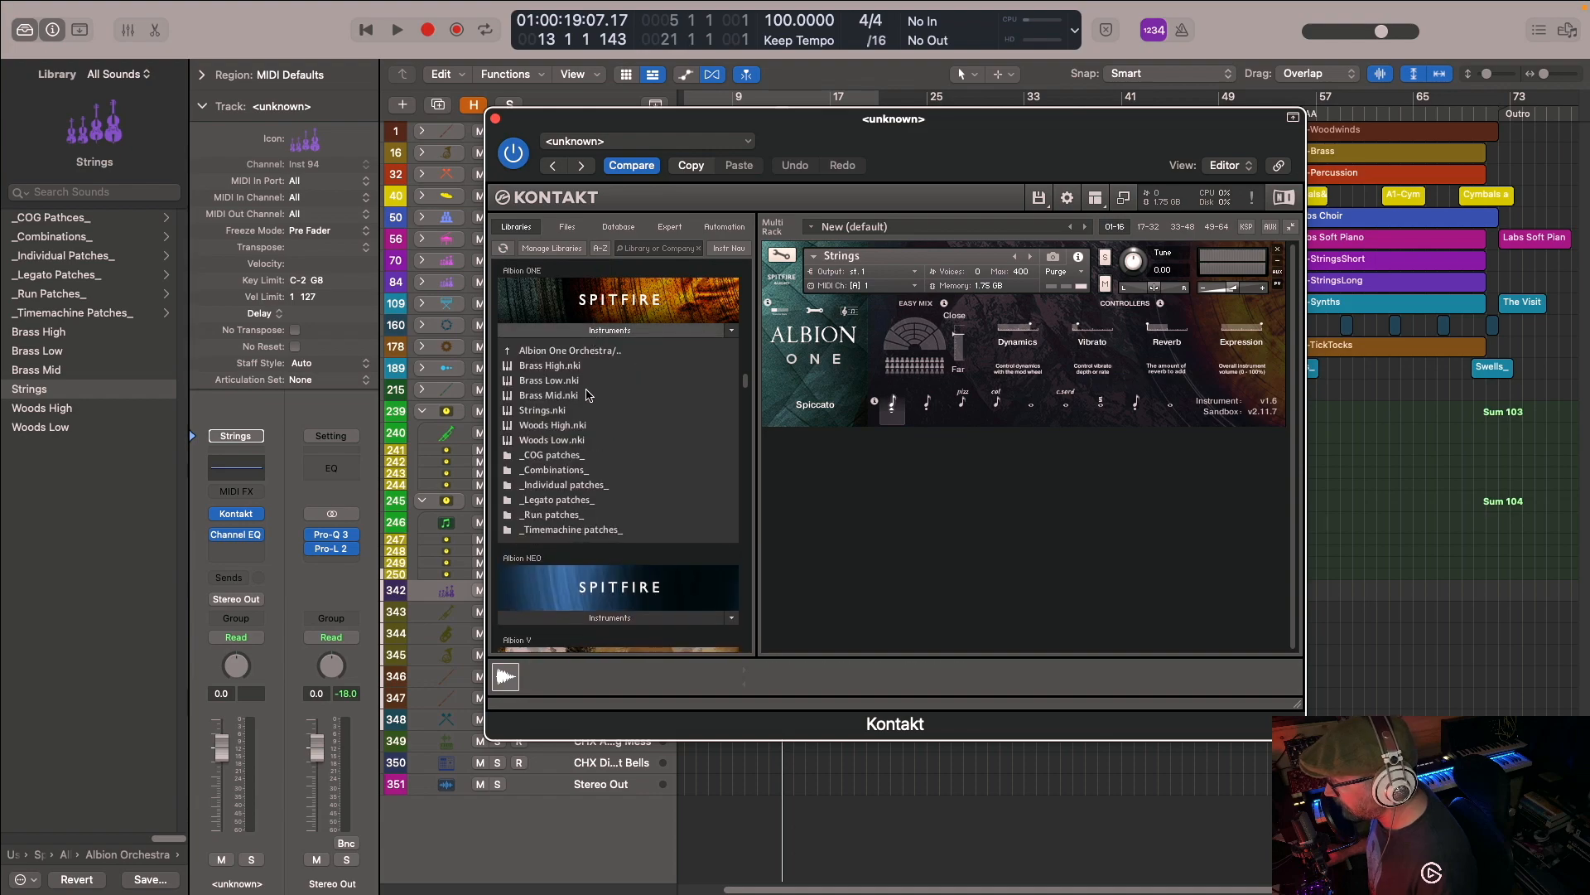
left_click(534, 358)
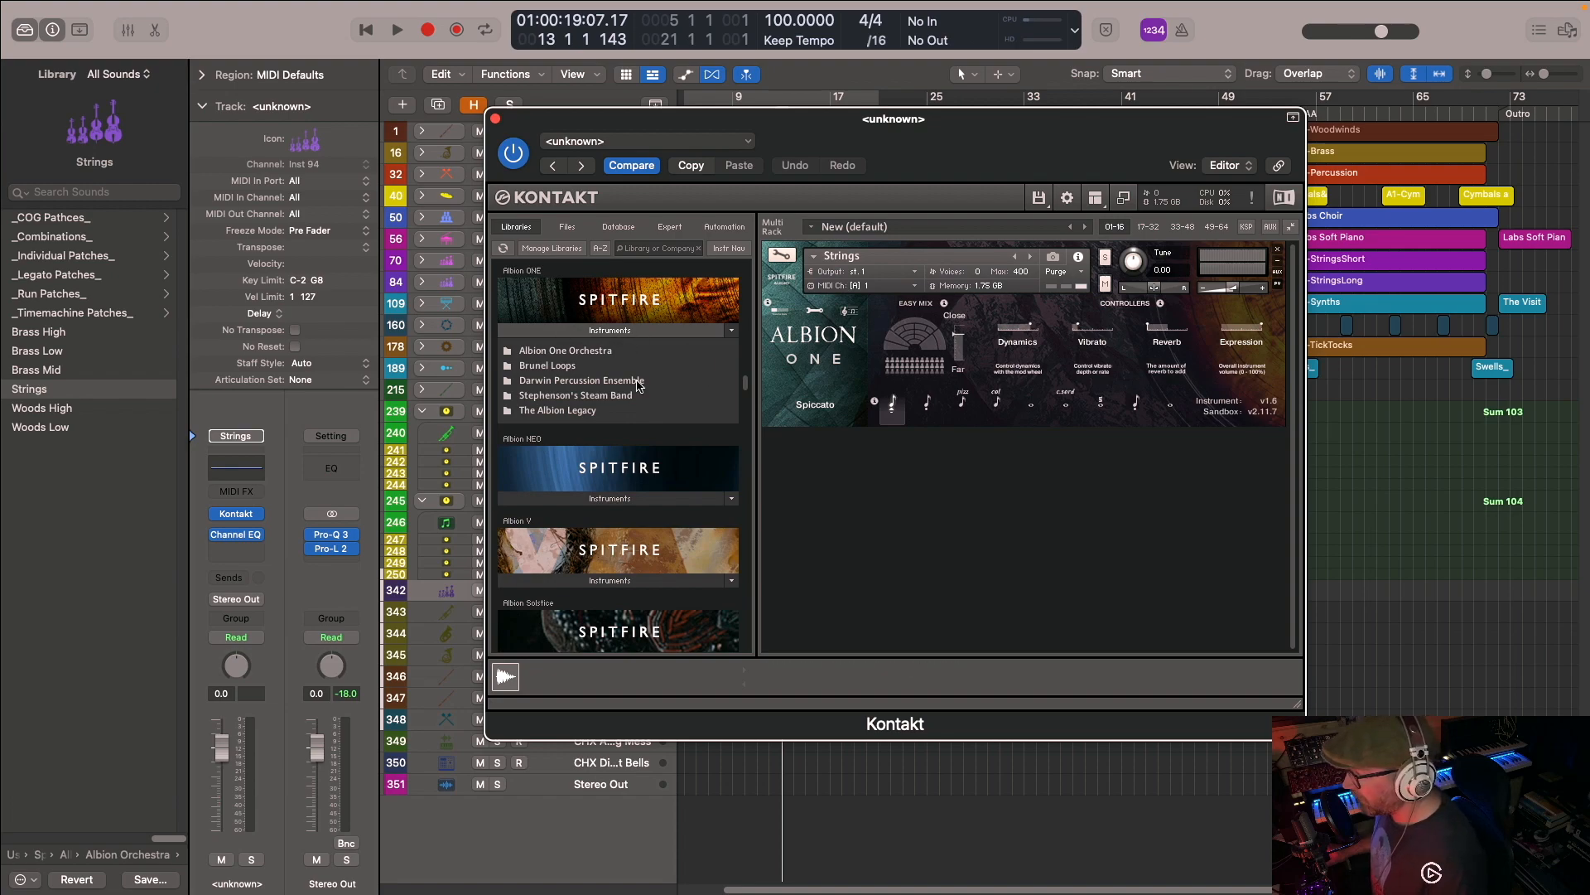
- Look over the A1-Woodwinds stack's tracks and the saved patches in the Albion One Track Stacks folder
left_click(150, 854)
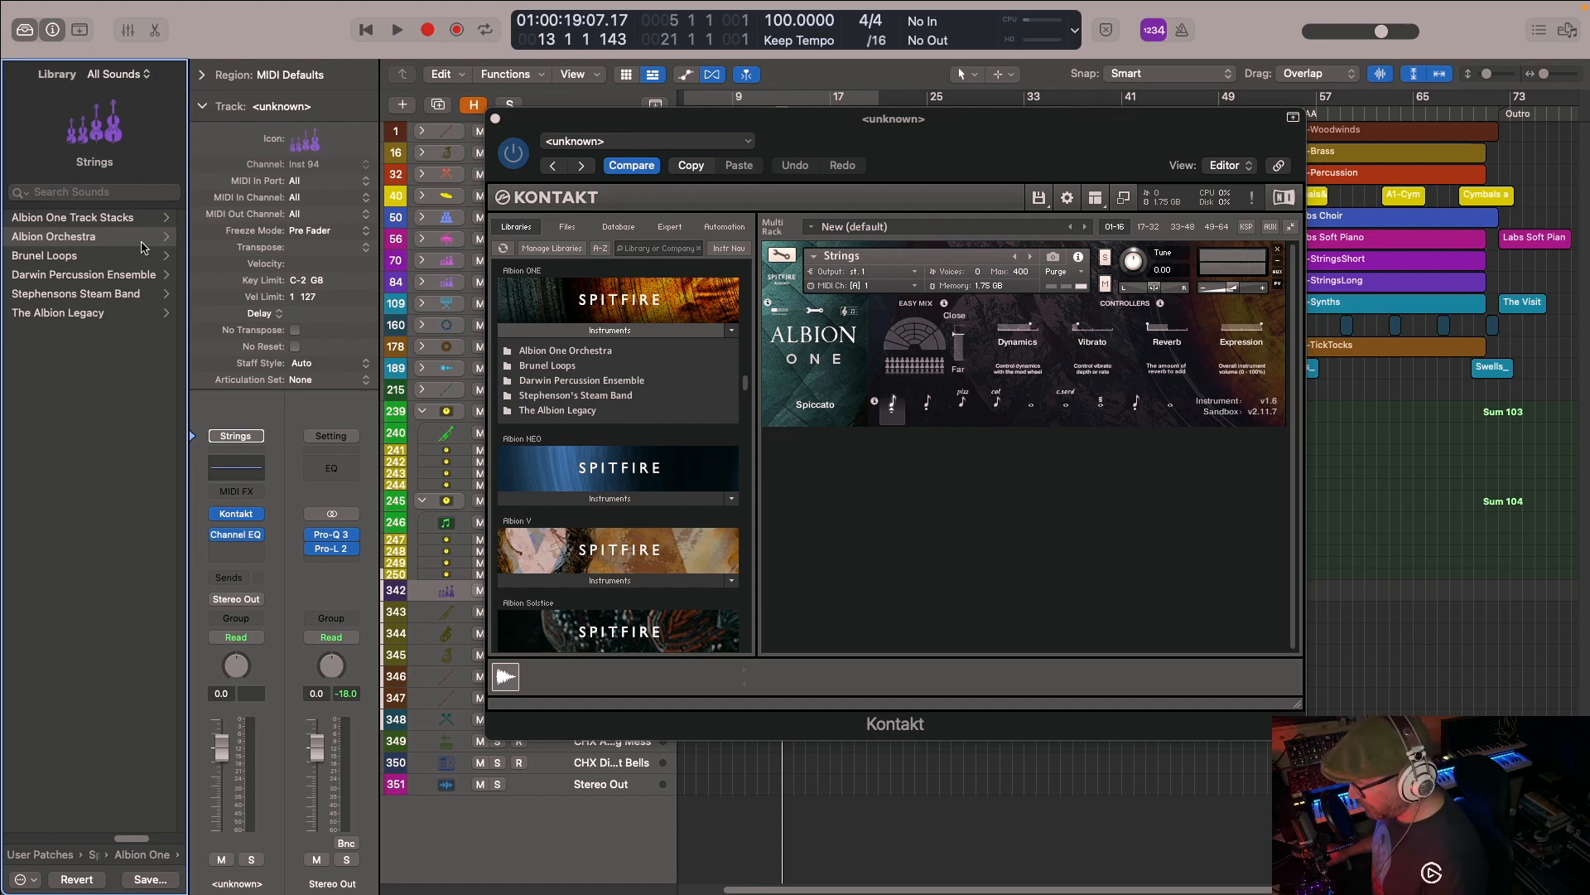
left_click_drag(660, 122, 898, 110)
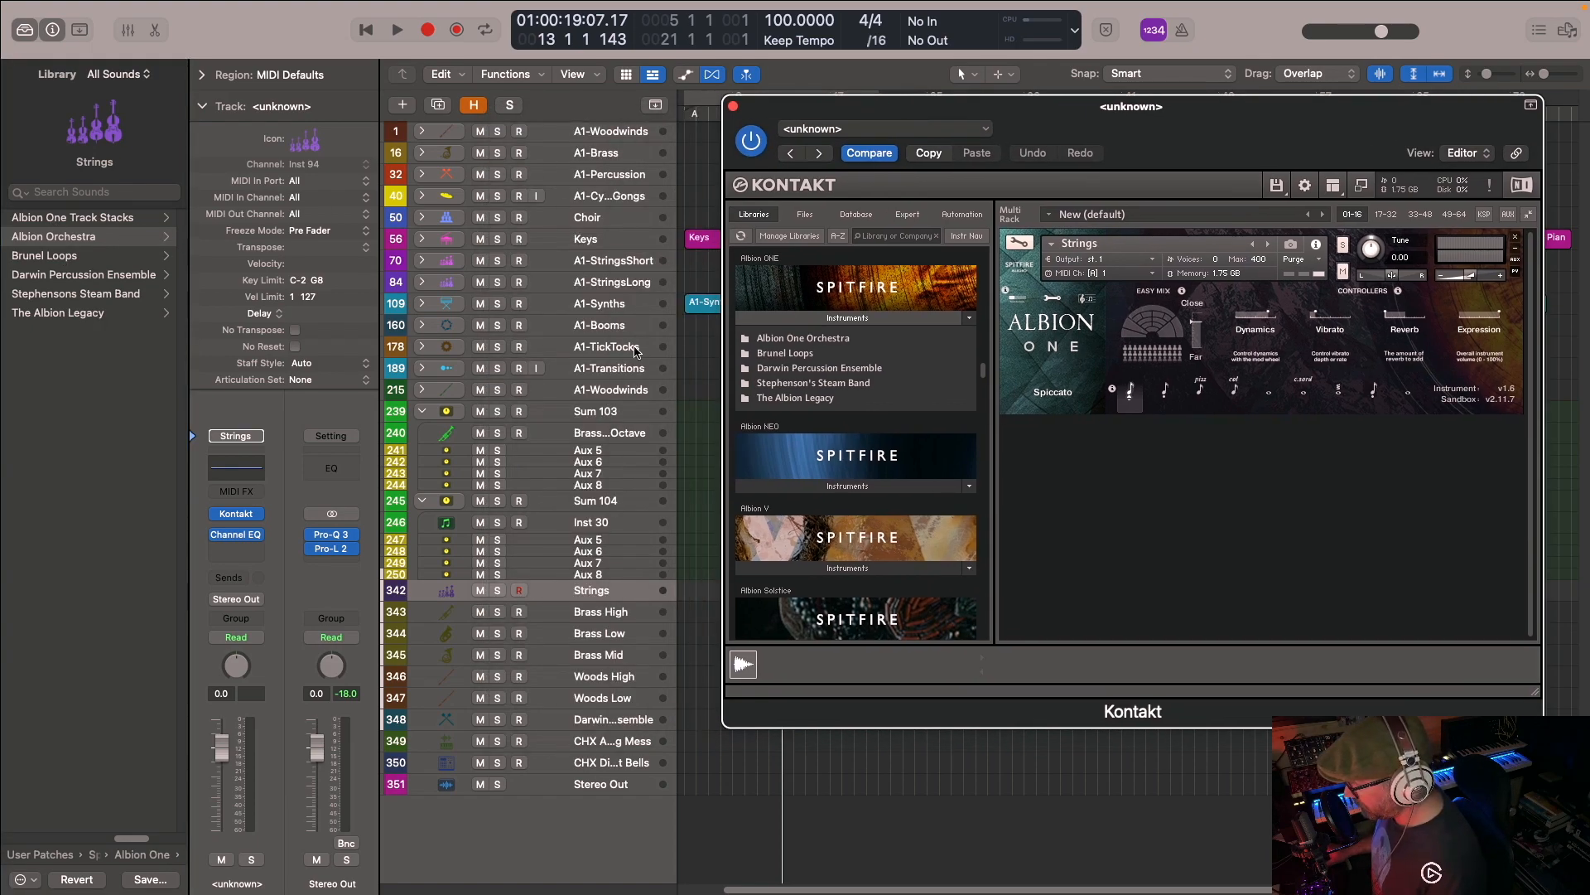
left_click(422, 131)
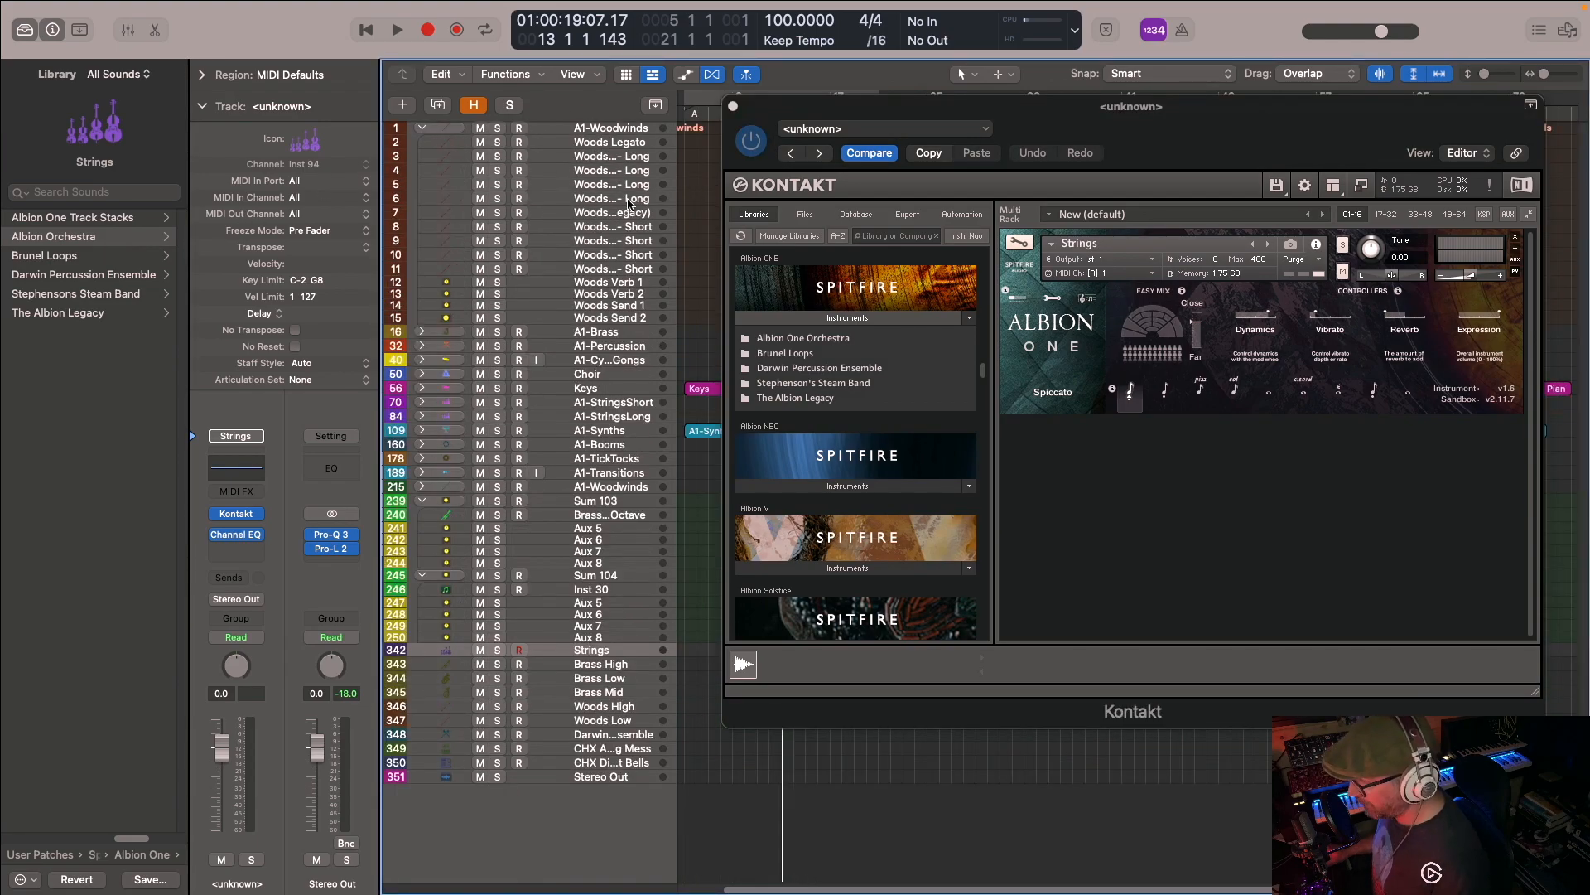
left_click(422, 130)
left_click(133, 221)
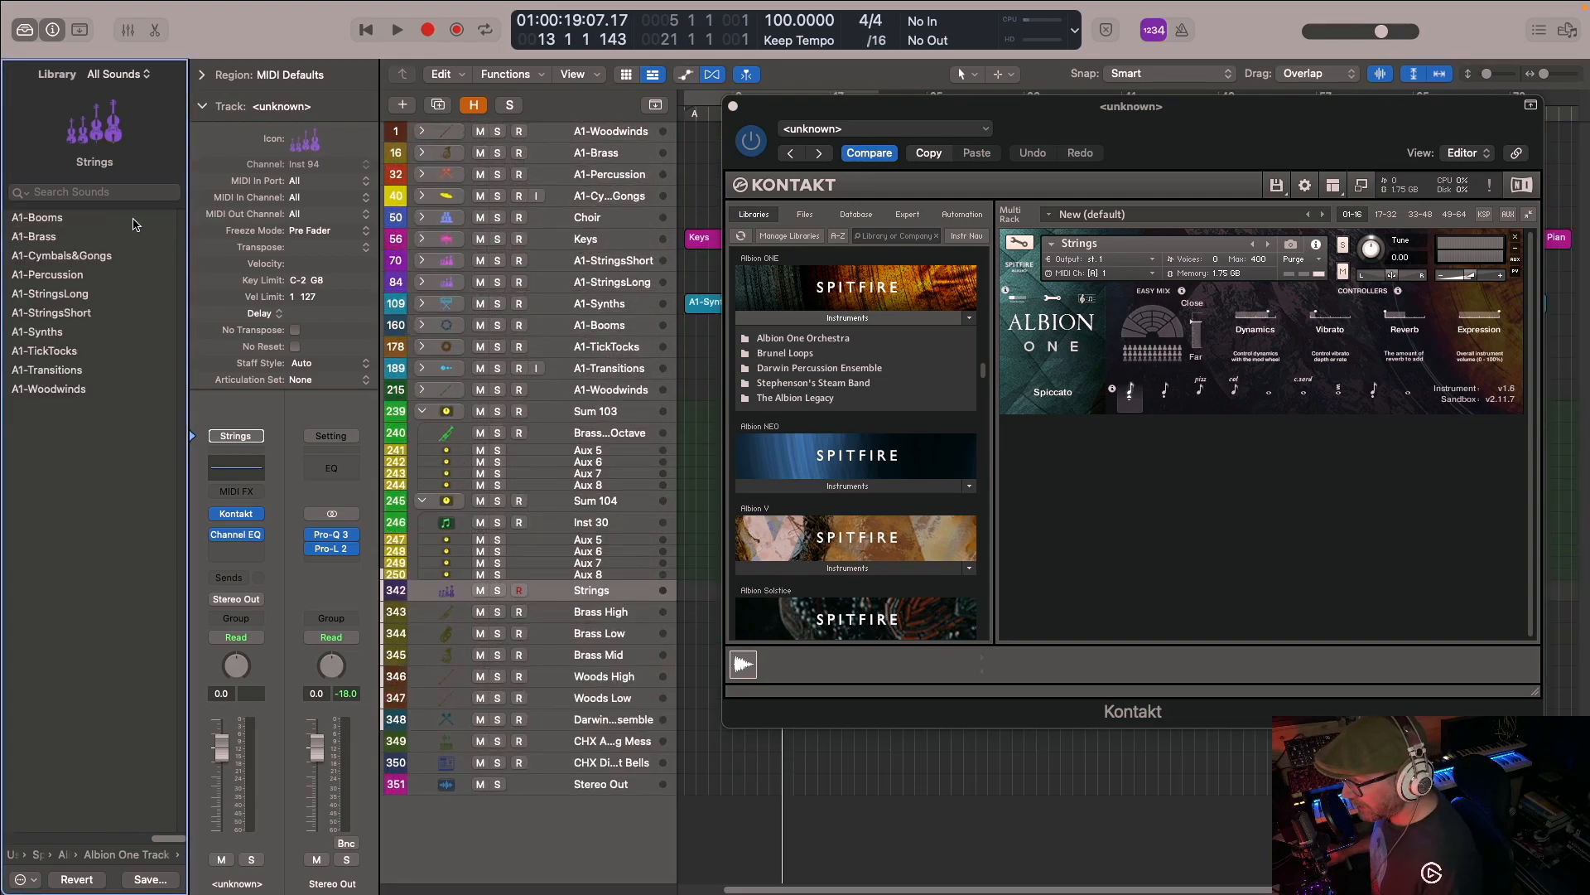
left_click(137, 860)
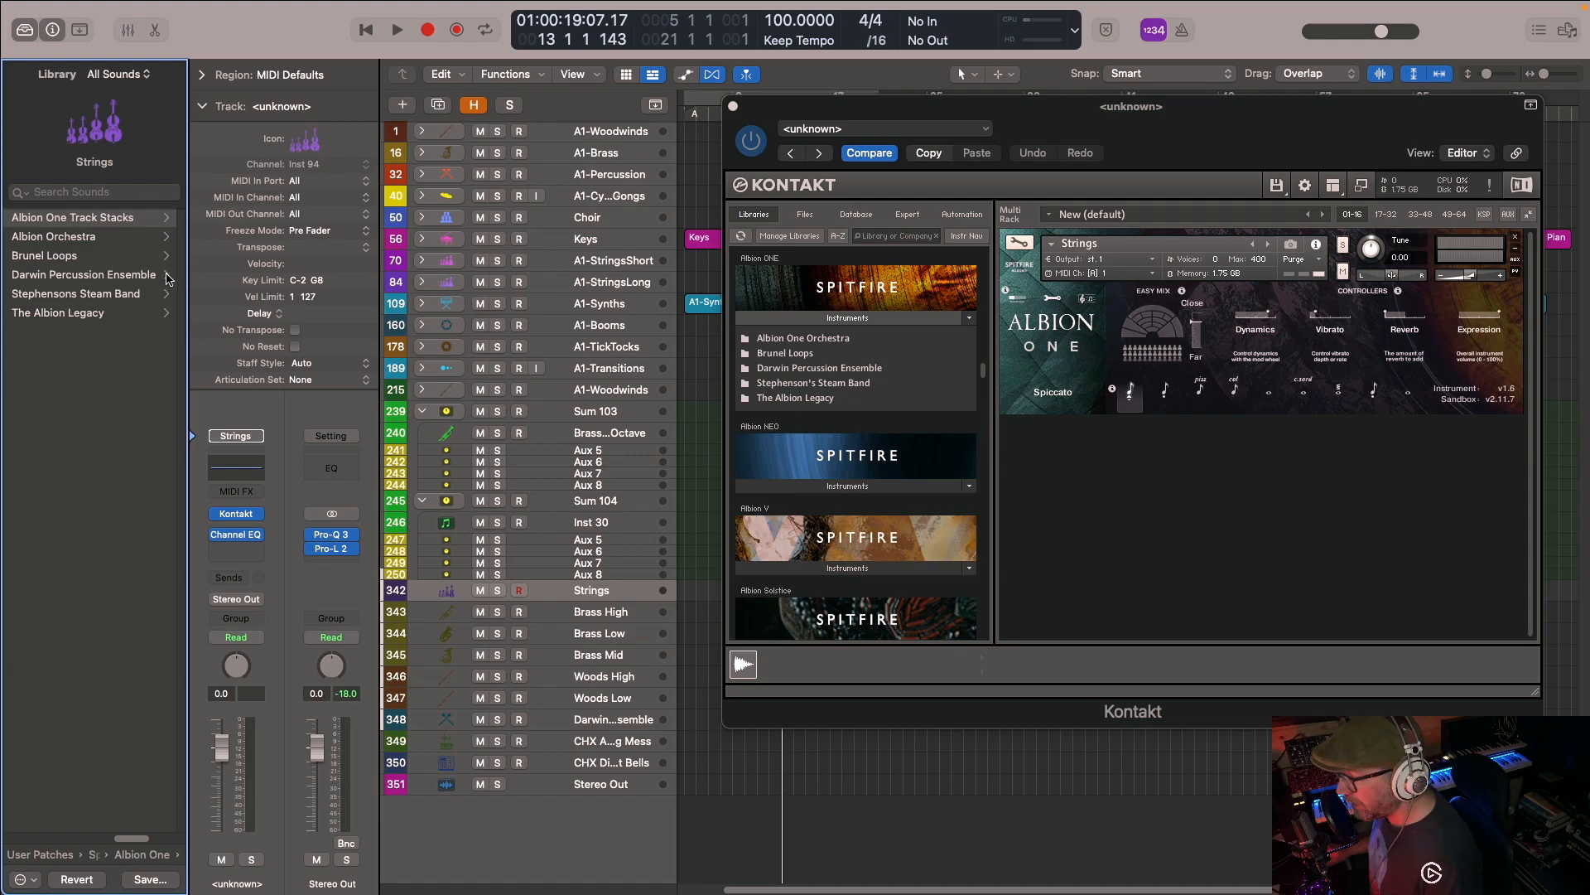
- Trace the Woods Legato track's patch in the Albion One library, browsing its combinations and individual patches, with the A1-Woodwinds stack expanded only meanwhile
left_click_drag(941, 115, 972, 95)
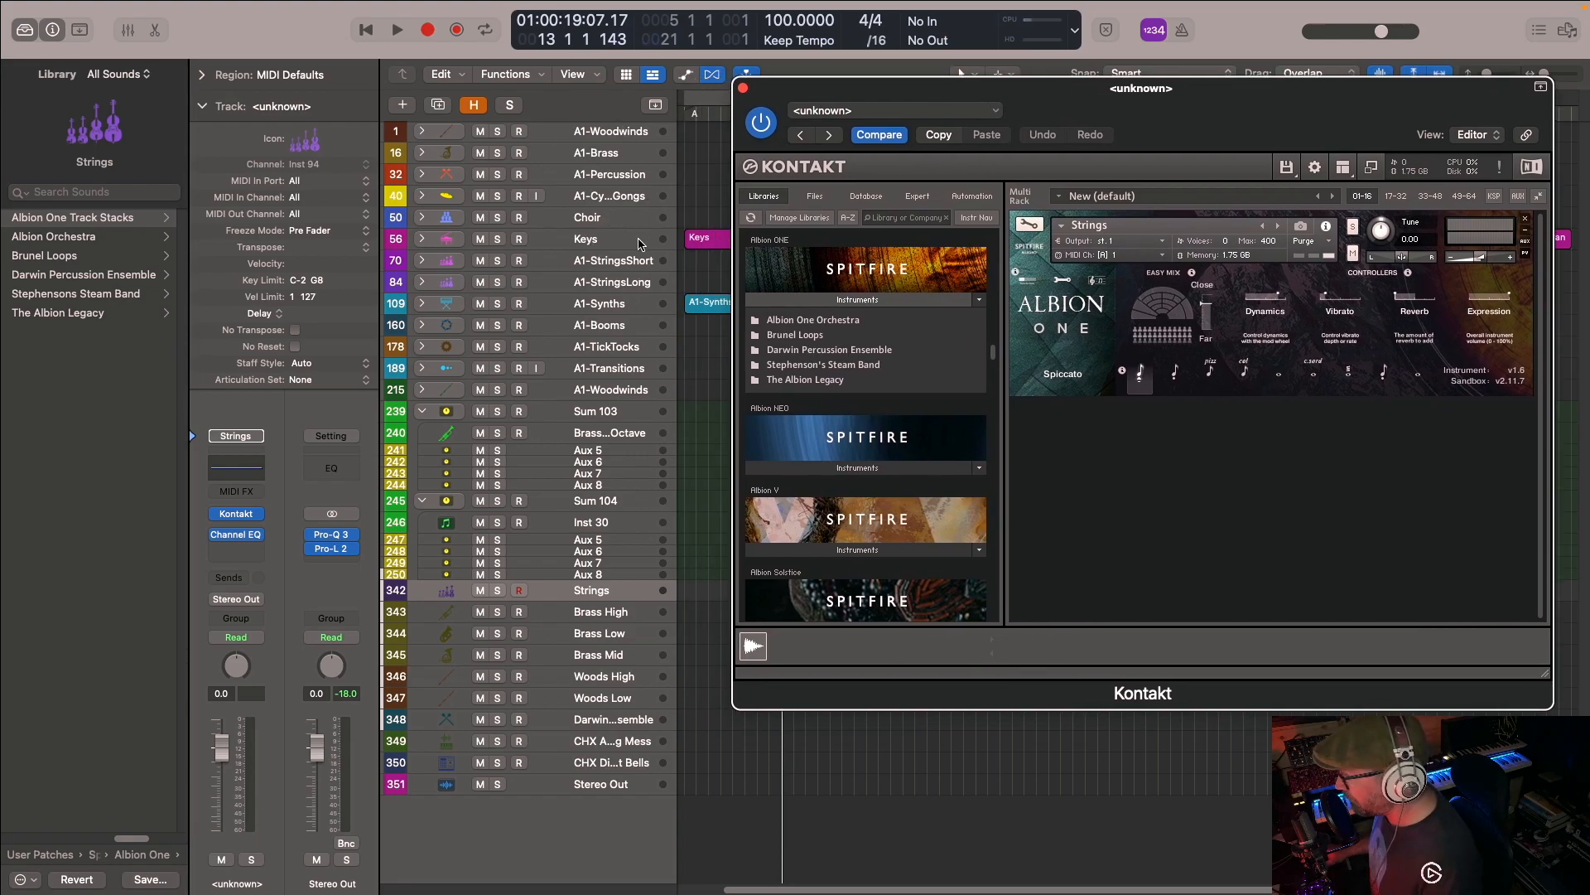
left_click(420, 132)
left_click(598, 145)
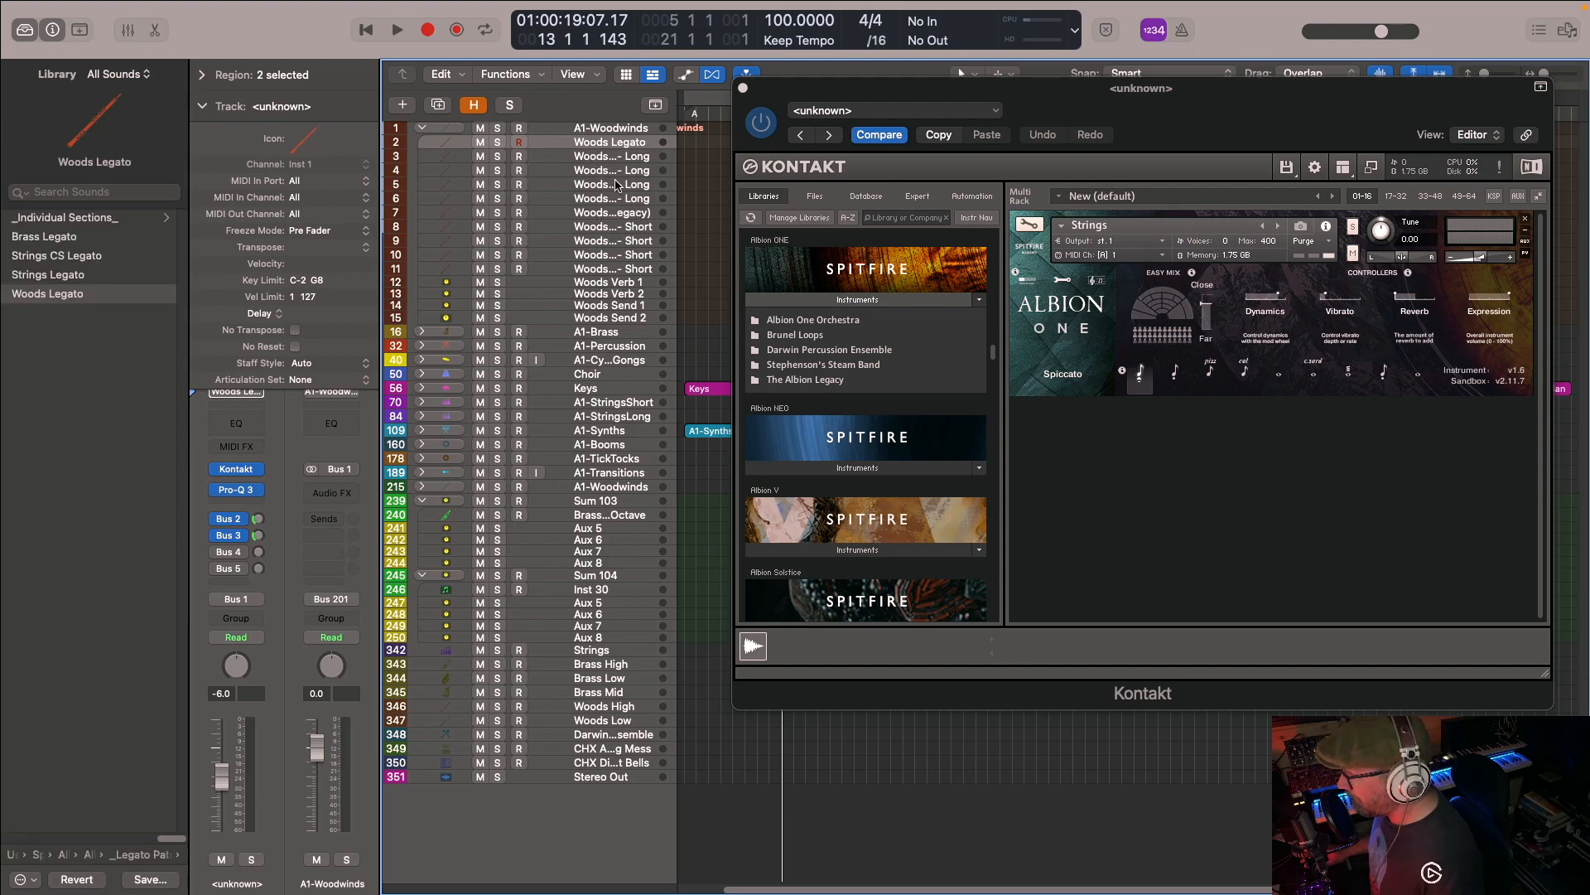
left_click(157, 855)
left_click(64, 242)
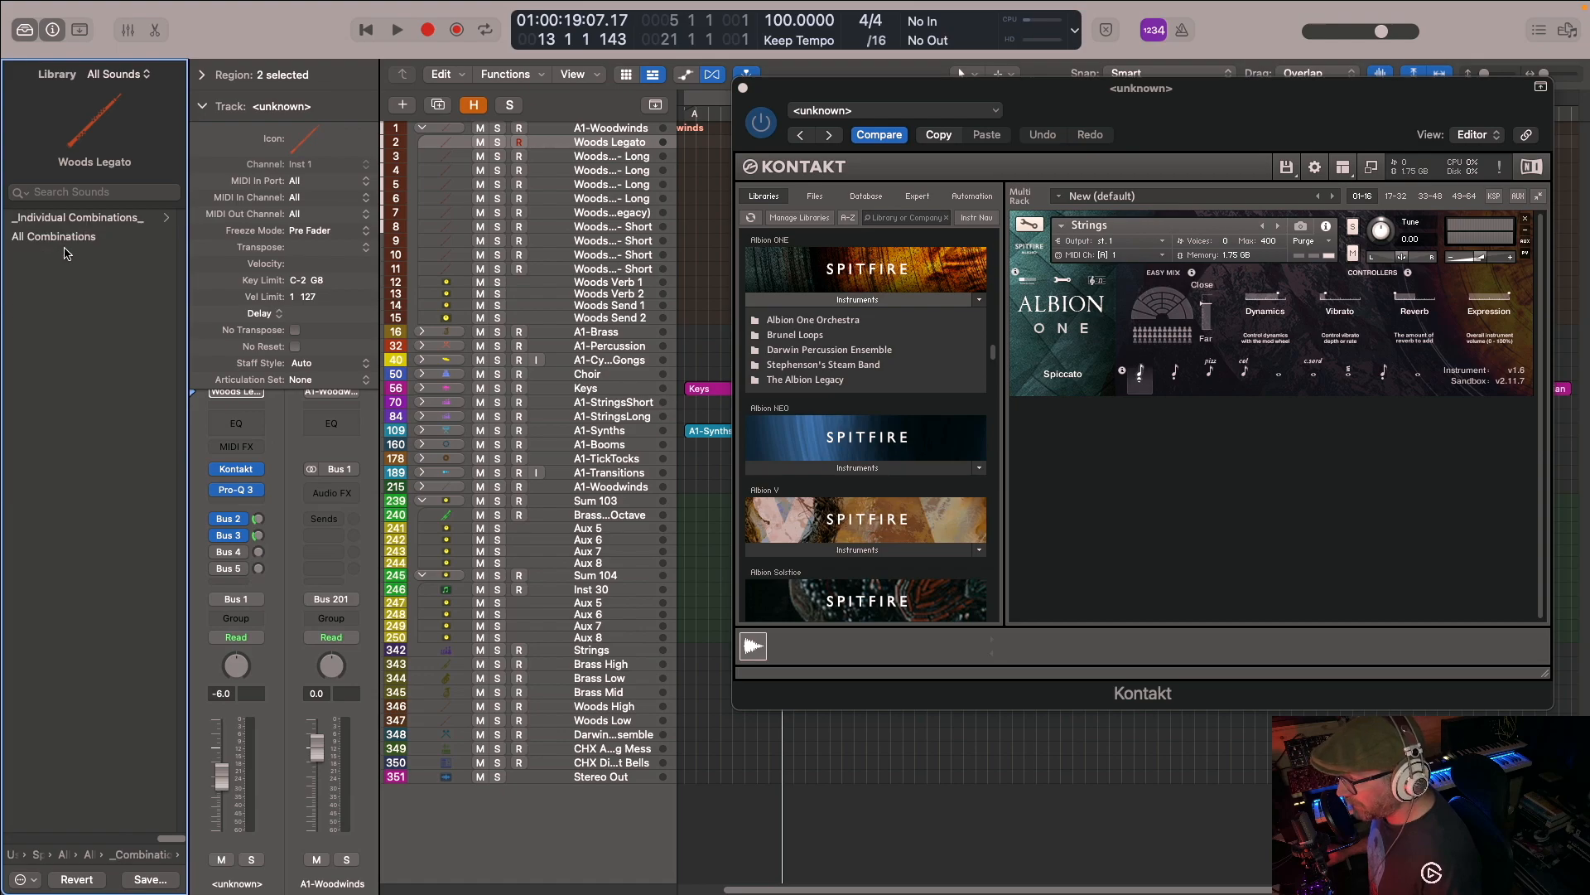
left_click(166, 853)
left_click(71, 255)
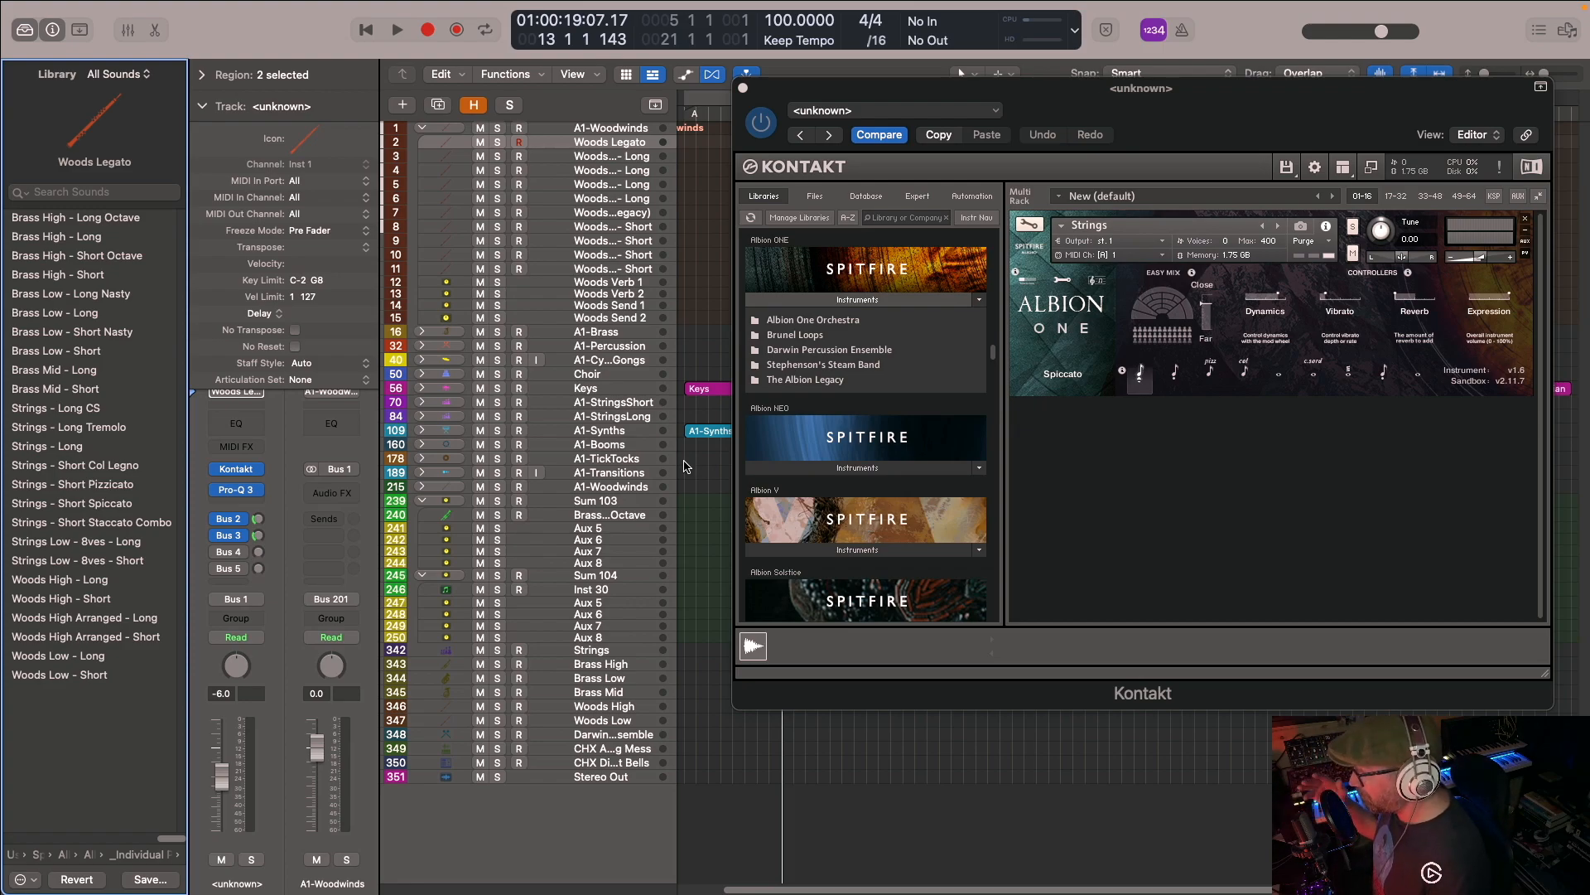
left_click(743, 88)
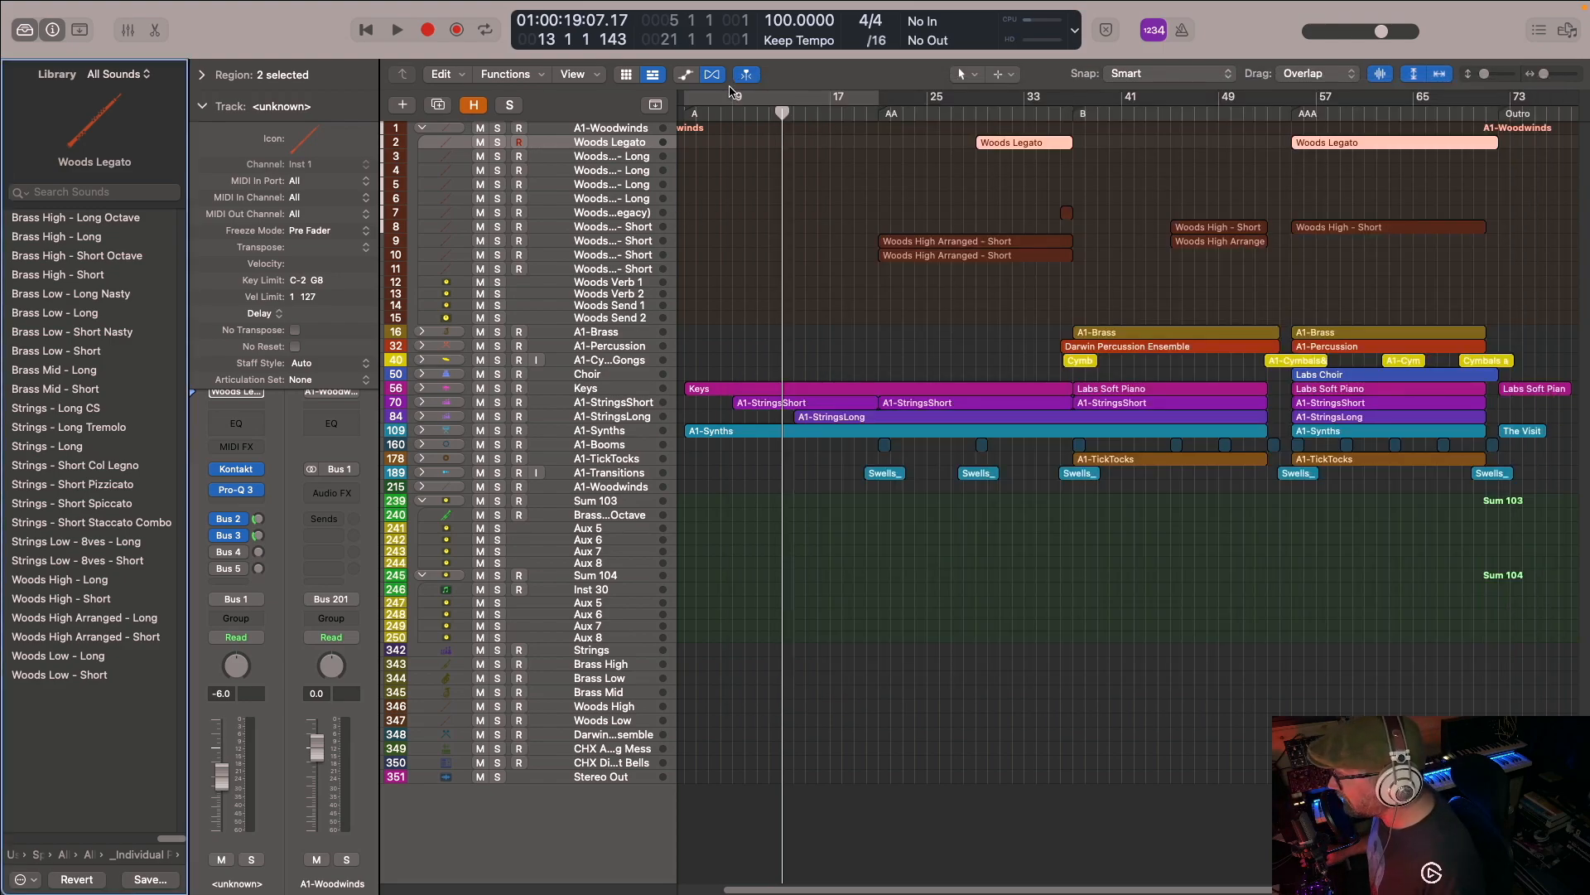
left_click(423, 129)
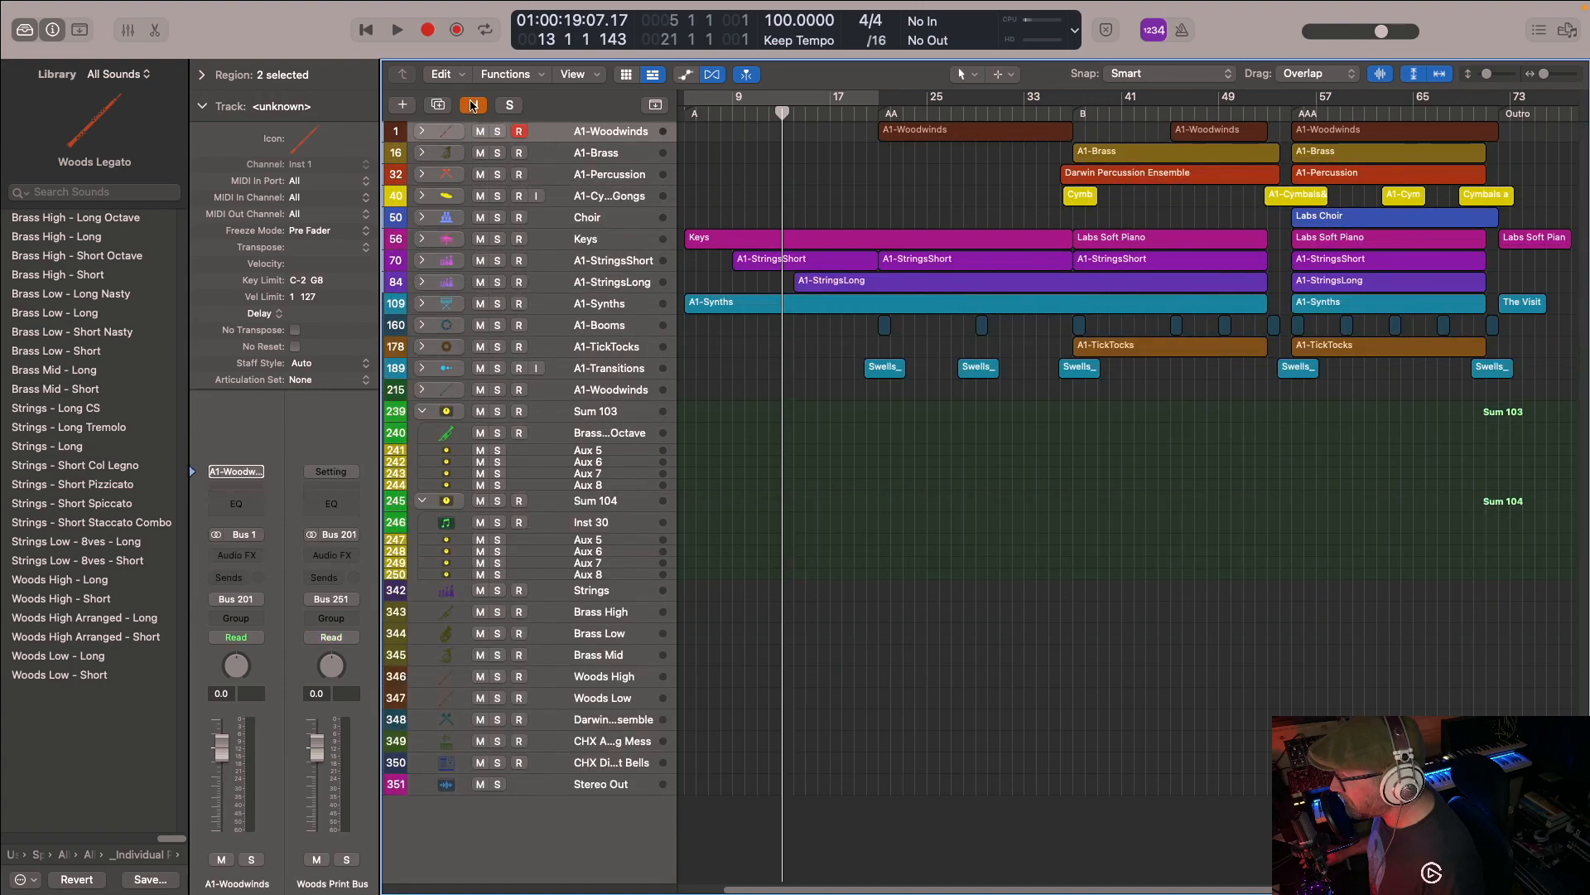
- Reveal the hidden tracks to look over the full template, and conceal them again
left_click(474, 105)
scroll(511, 351, "down", 2)
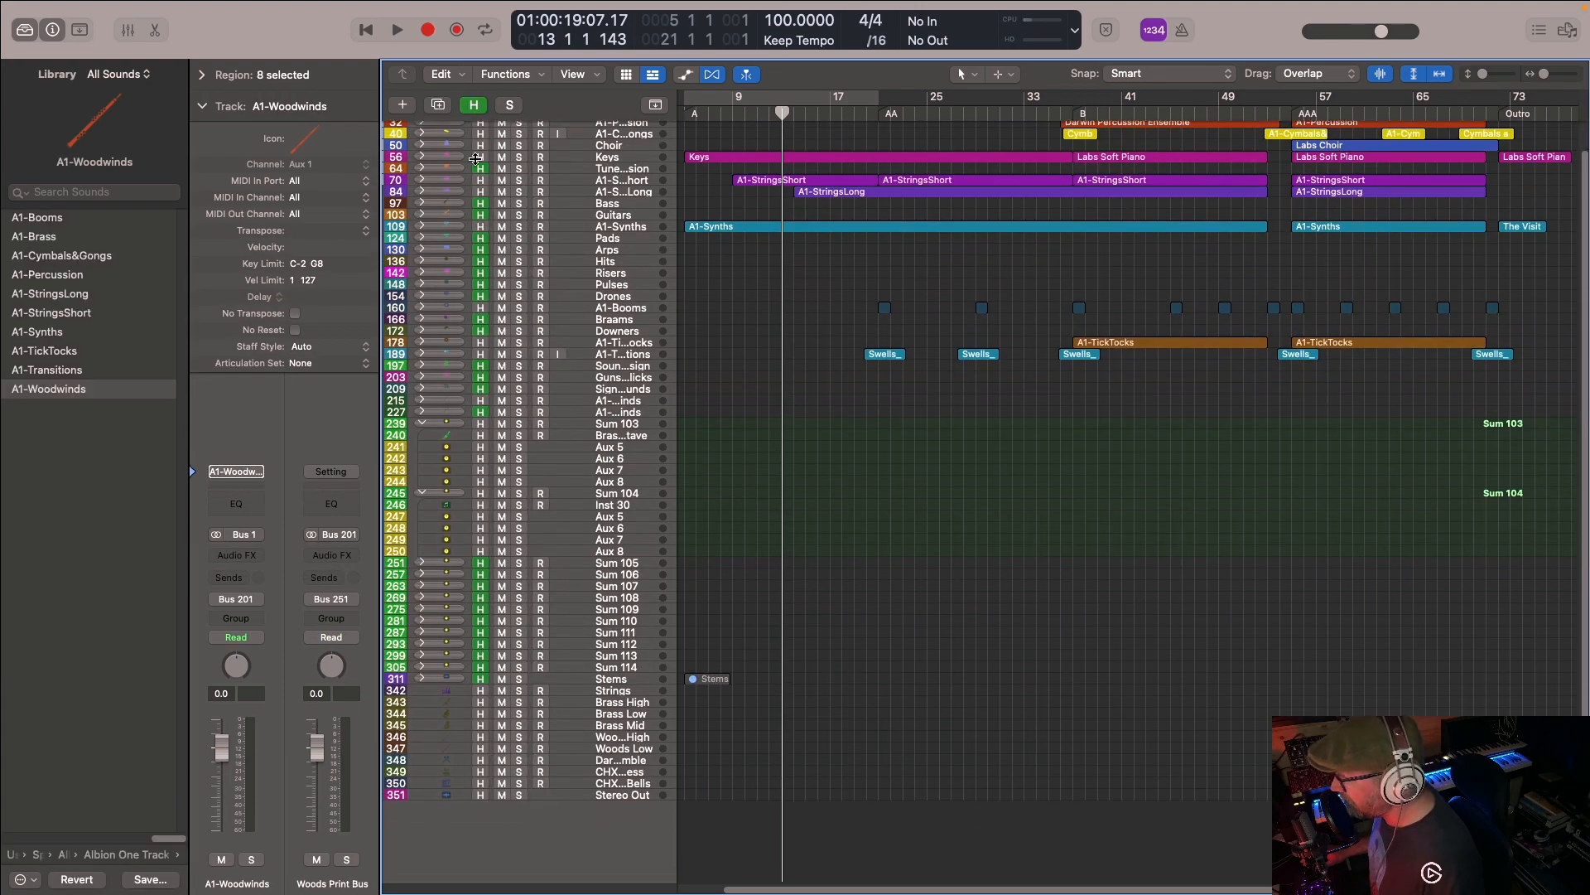
scroll(517, 243, "up", 2)
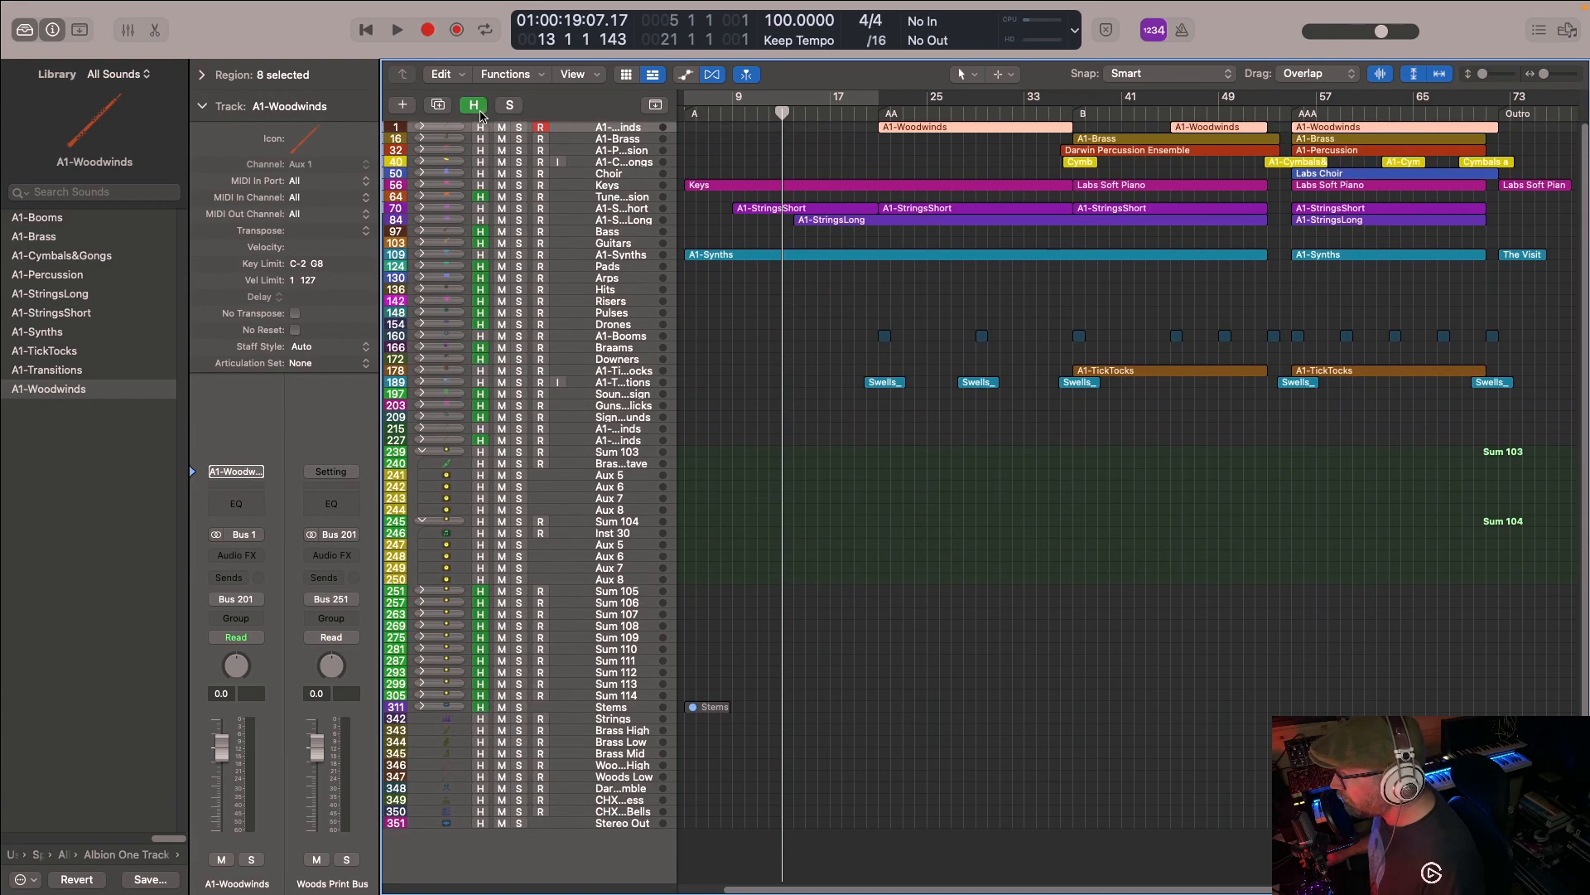
left_click(474, 105)
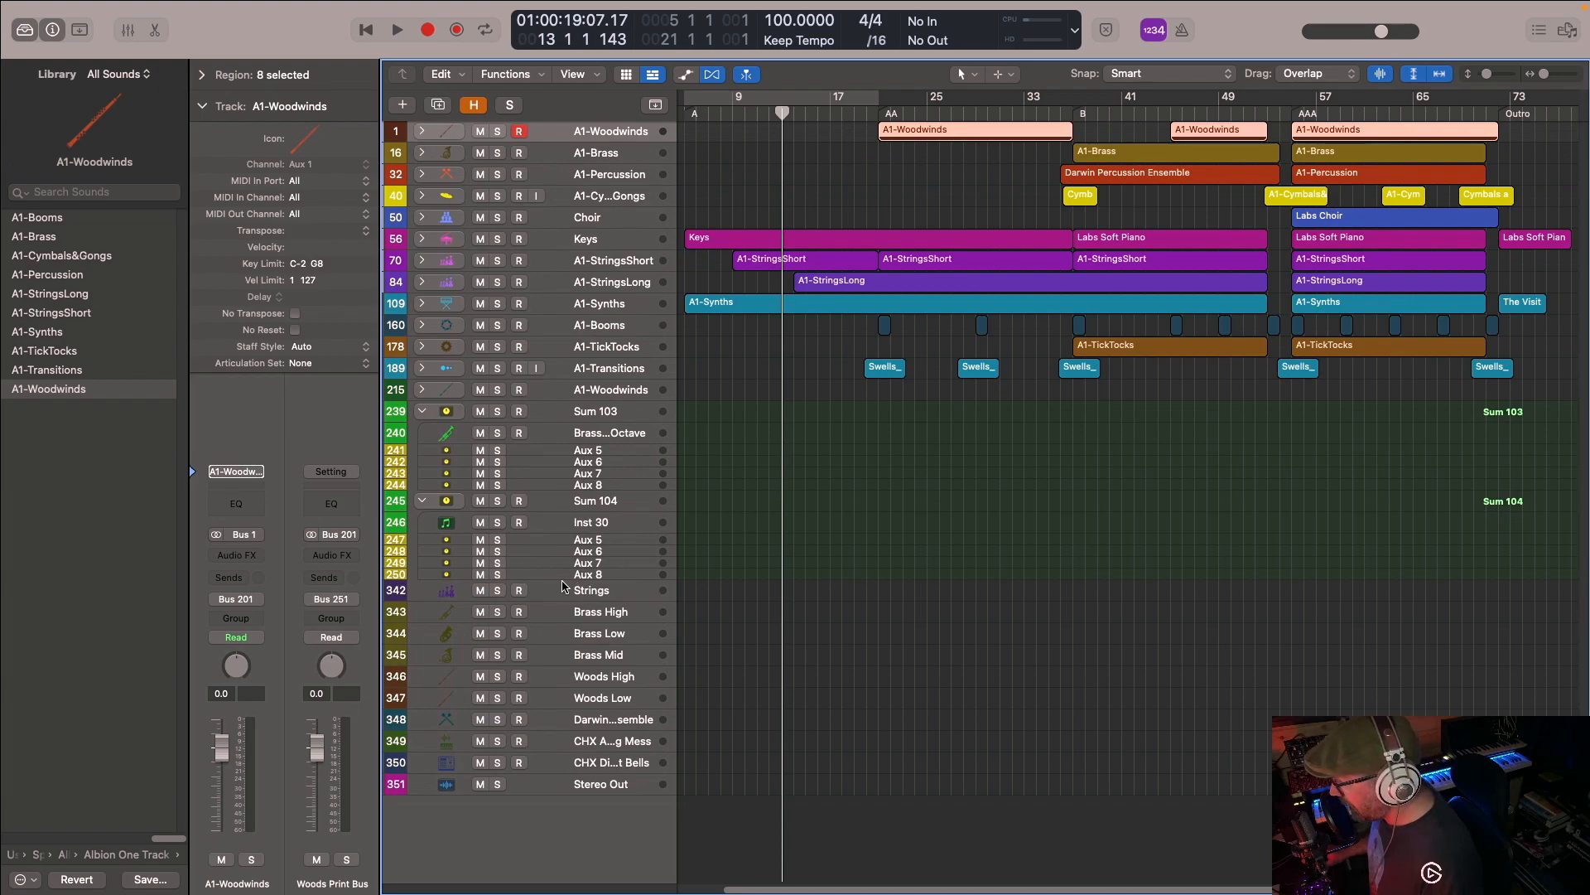
- Unhide the Stems stack, conceal the remaining hidden tracks and expand the stack
left_click(476, 105)
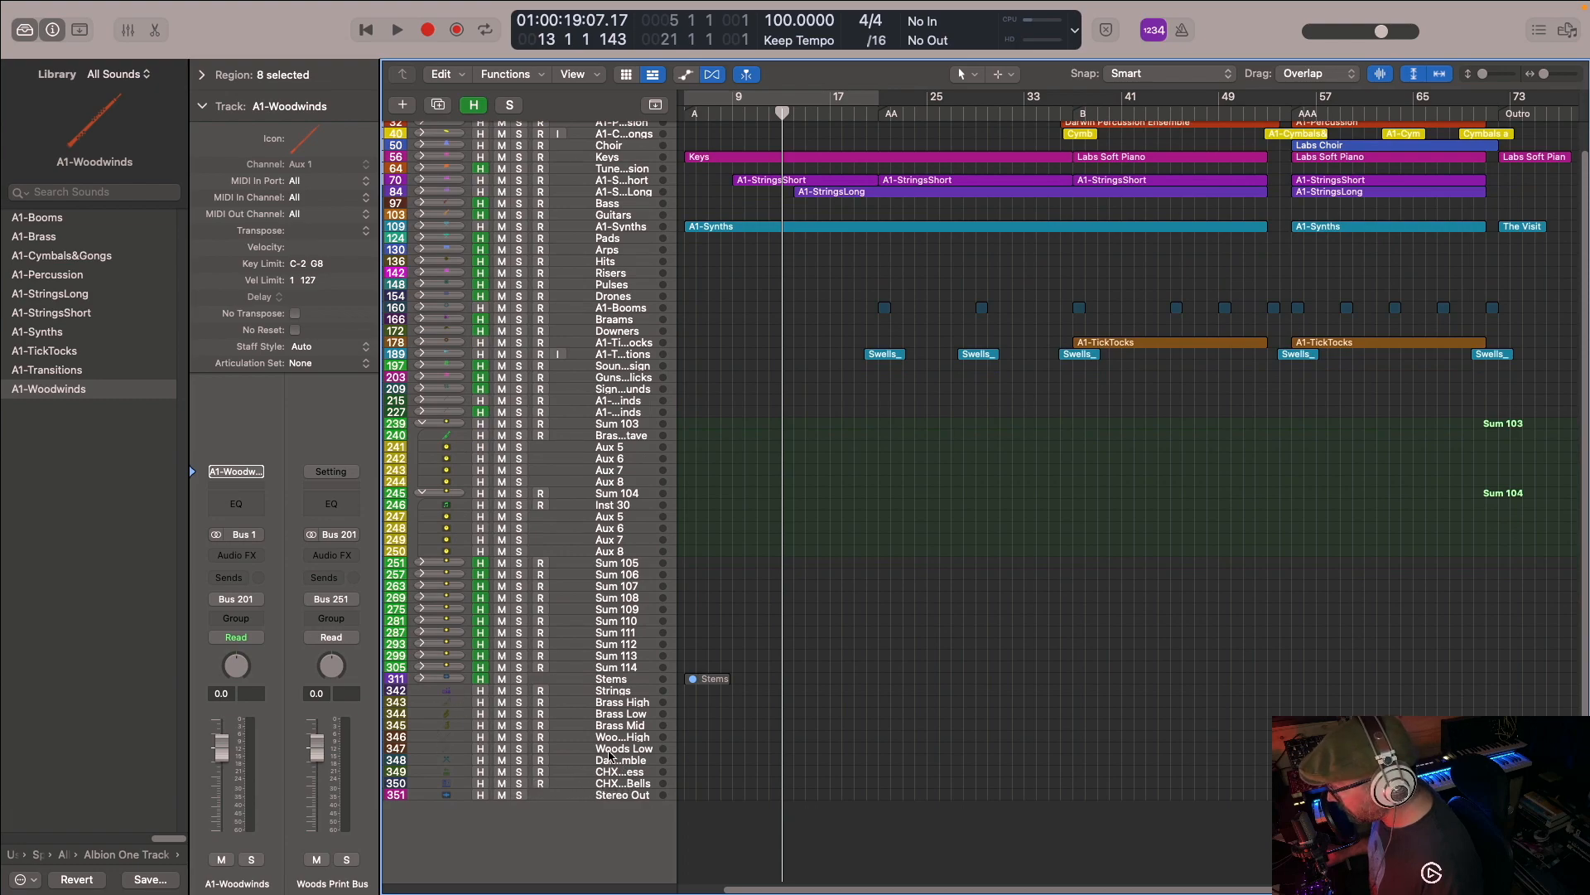
left_click(473, 110)
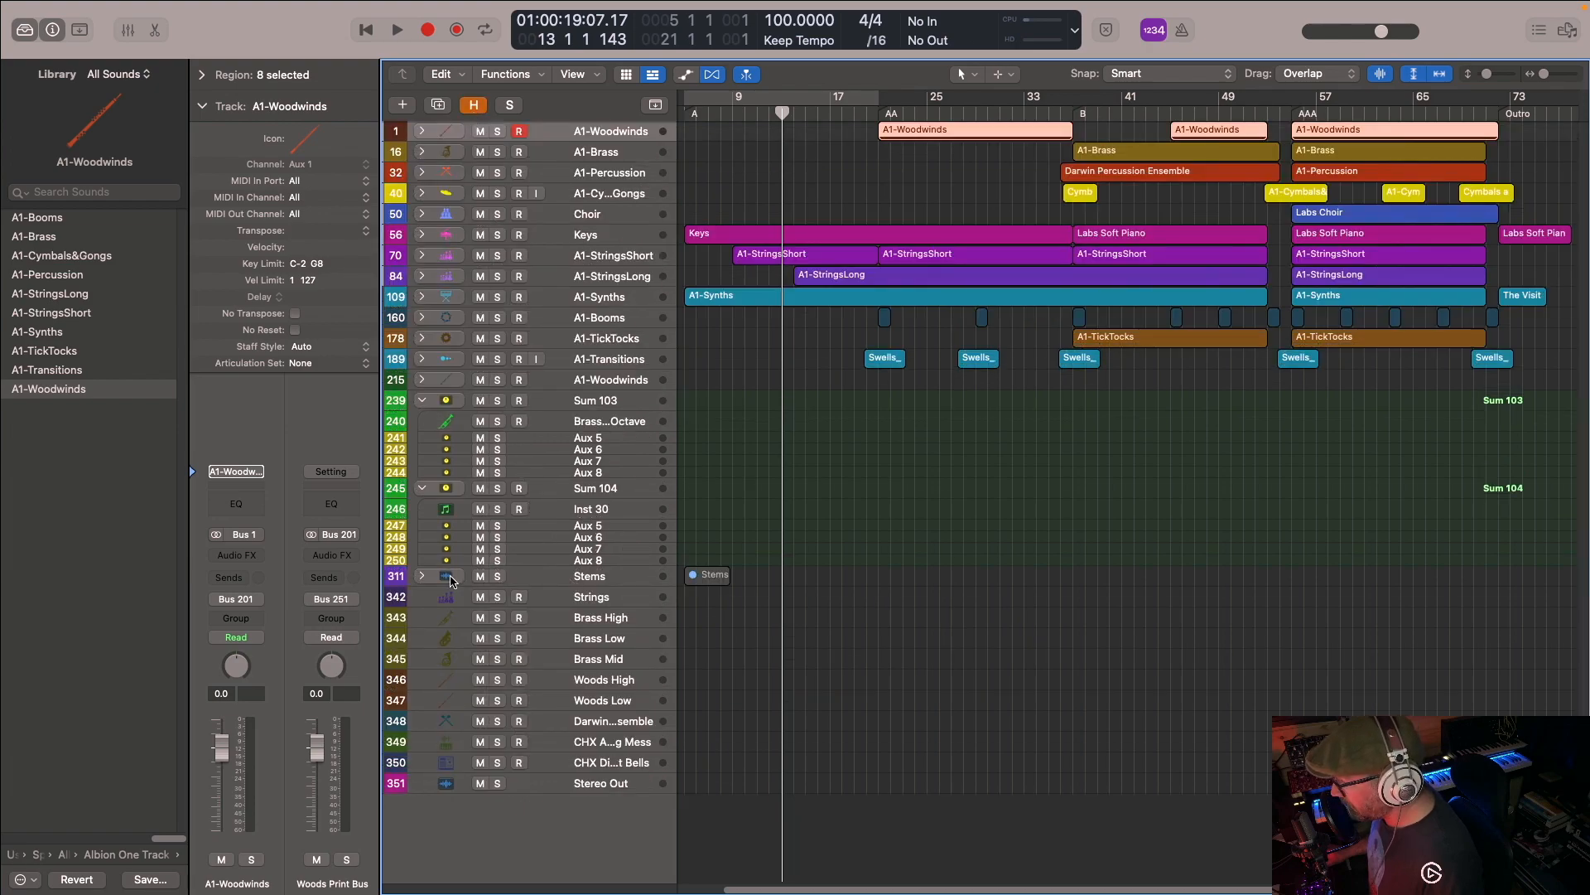
left_click(424, 577)
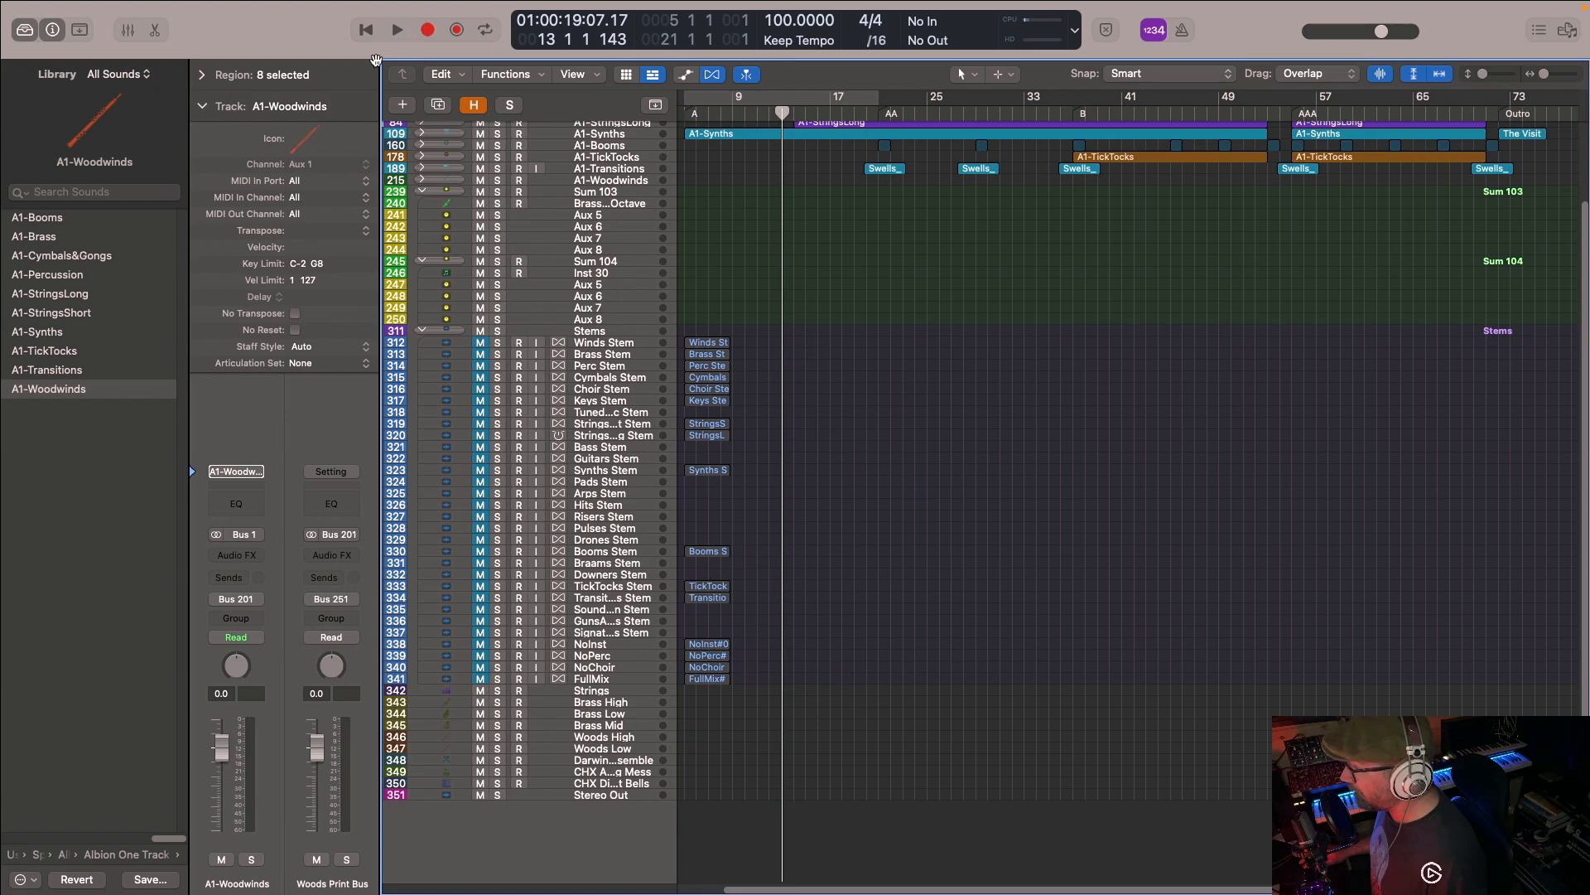
- Delete all existing audio regions from the tracks in the Stems stack
scroll(654, 323, "up", 3)
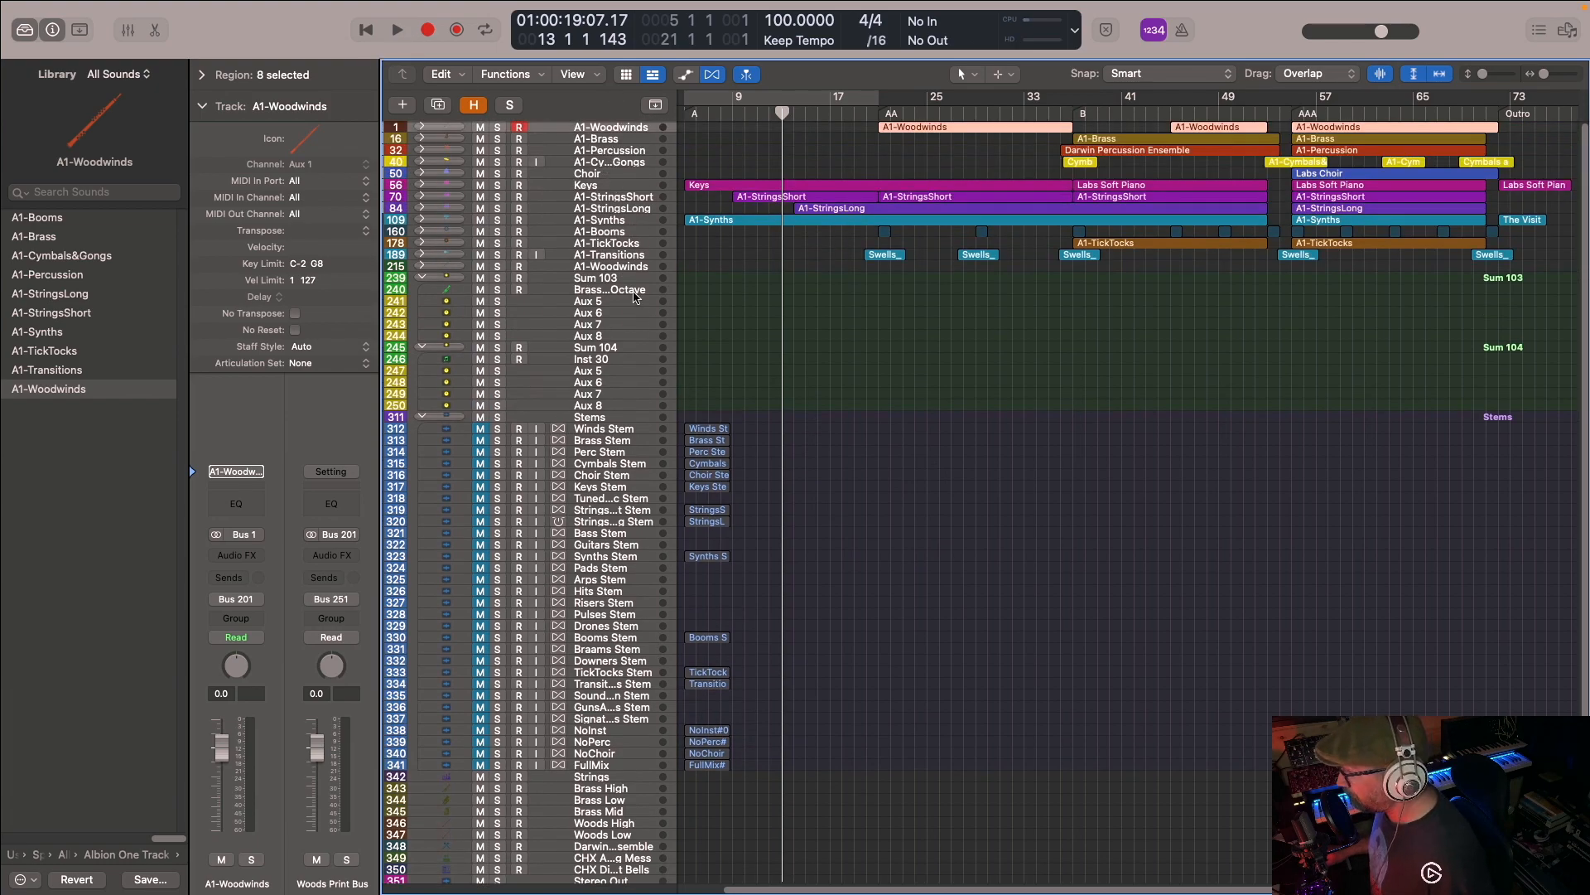
left_click_drag(705, 391, 700, 845)
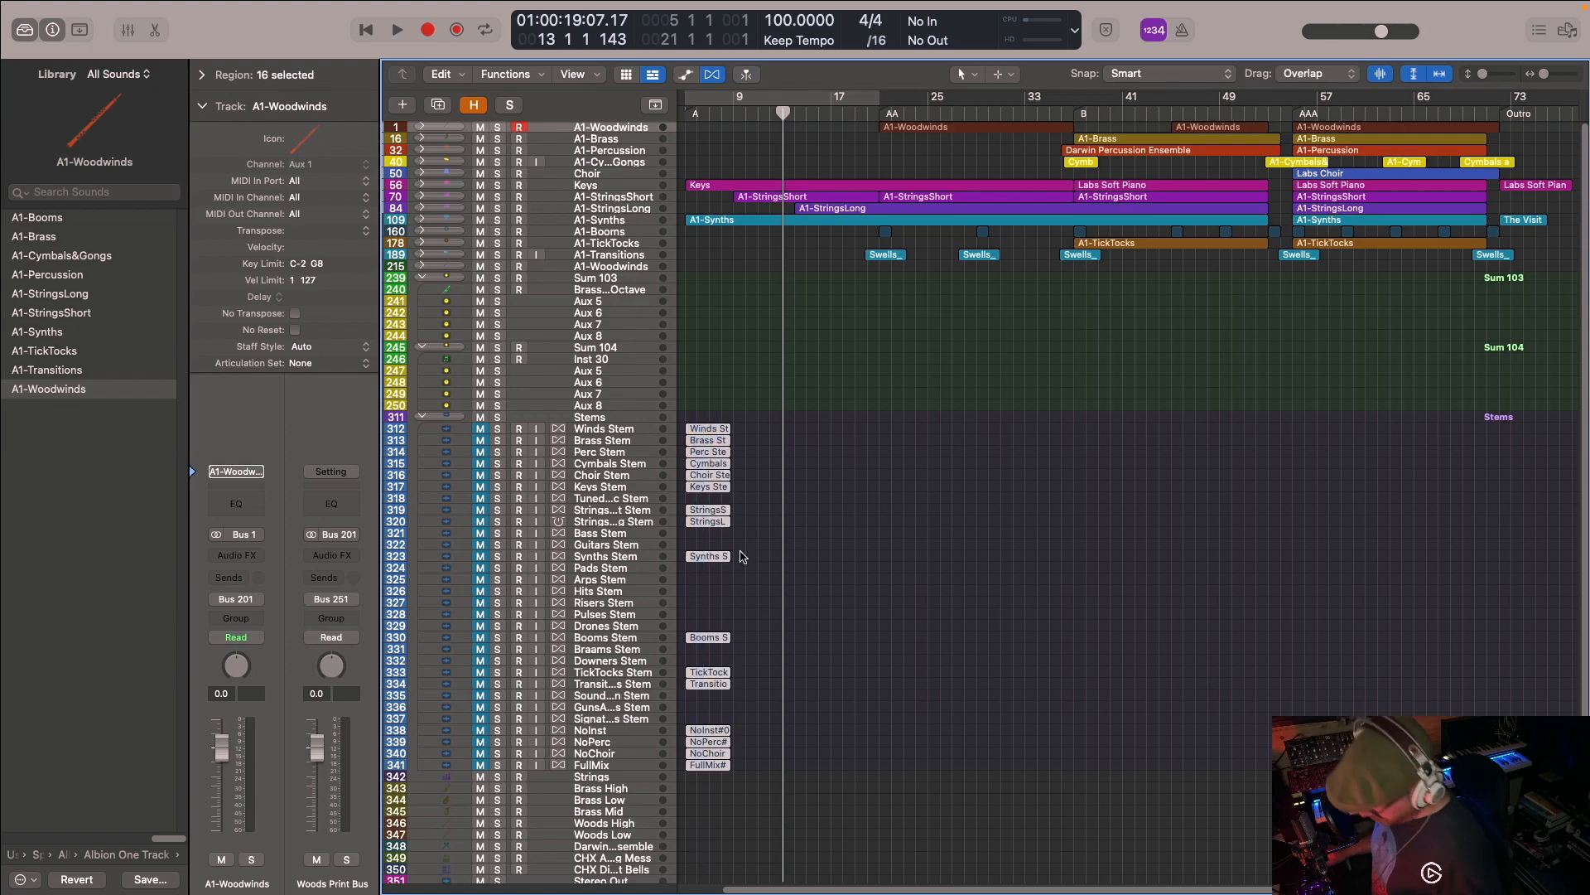
key("Delete")
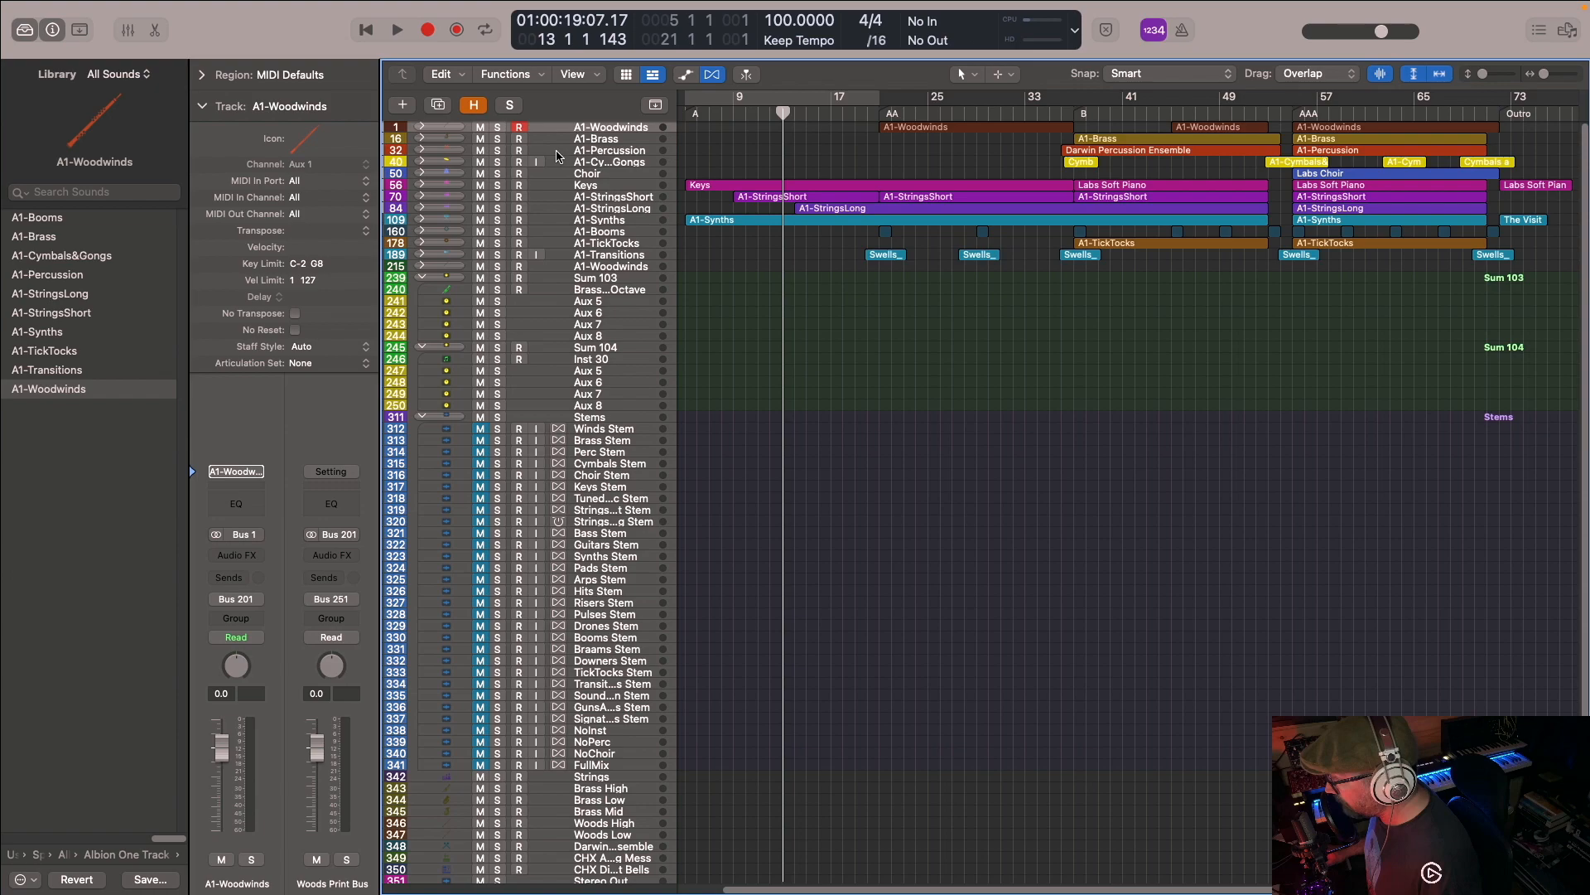
- Arm the stem tracks in use plus NoInst, NoPerc, NoChoir and FullMix, and record them from bar 5 to about bar 9
left_click(518, 429)
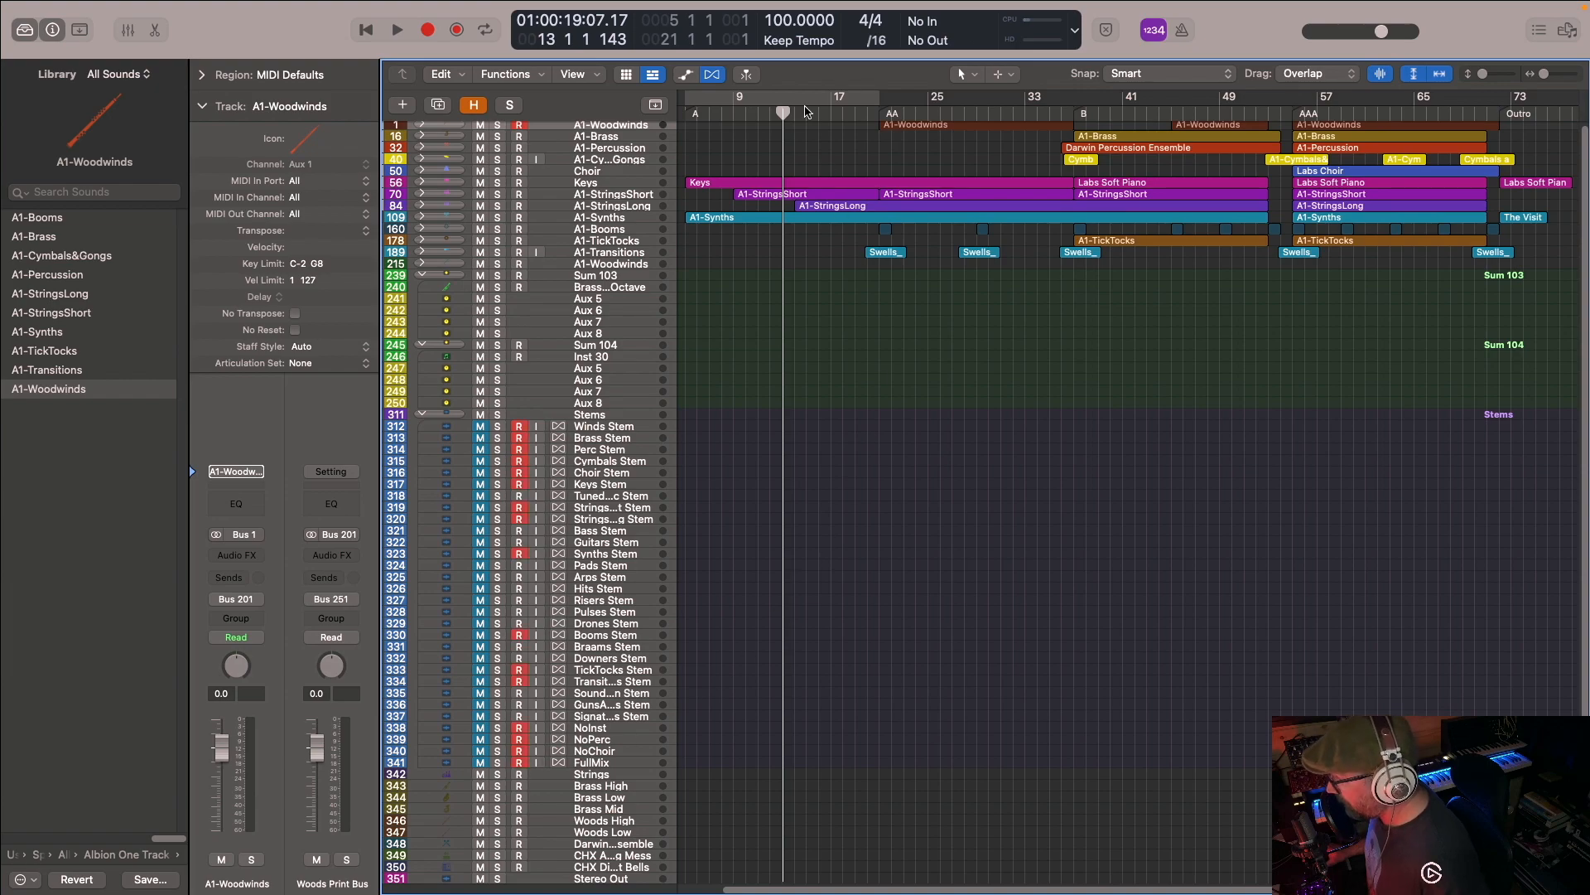
key("Return")
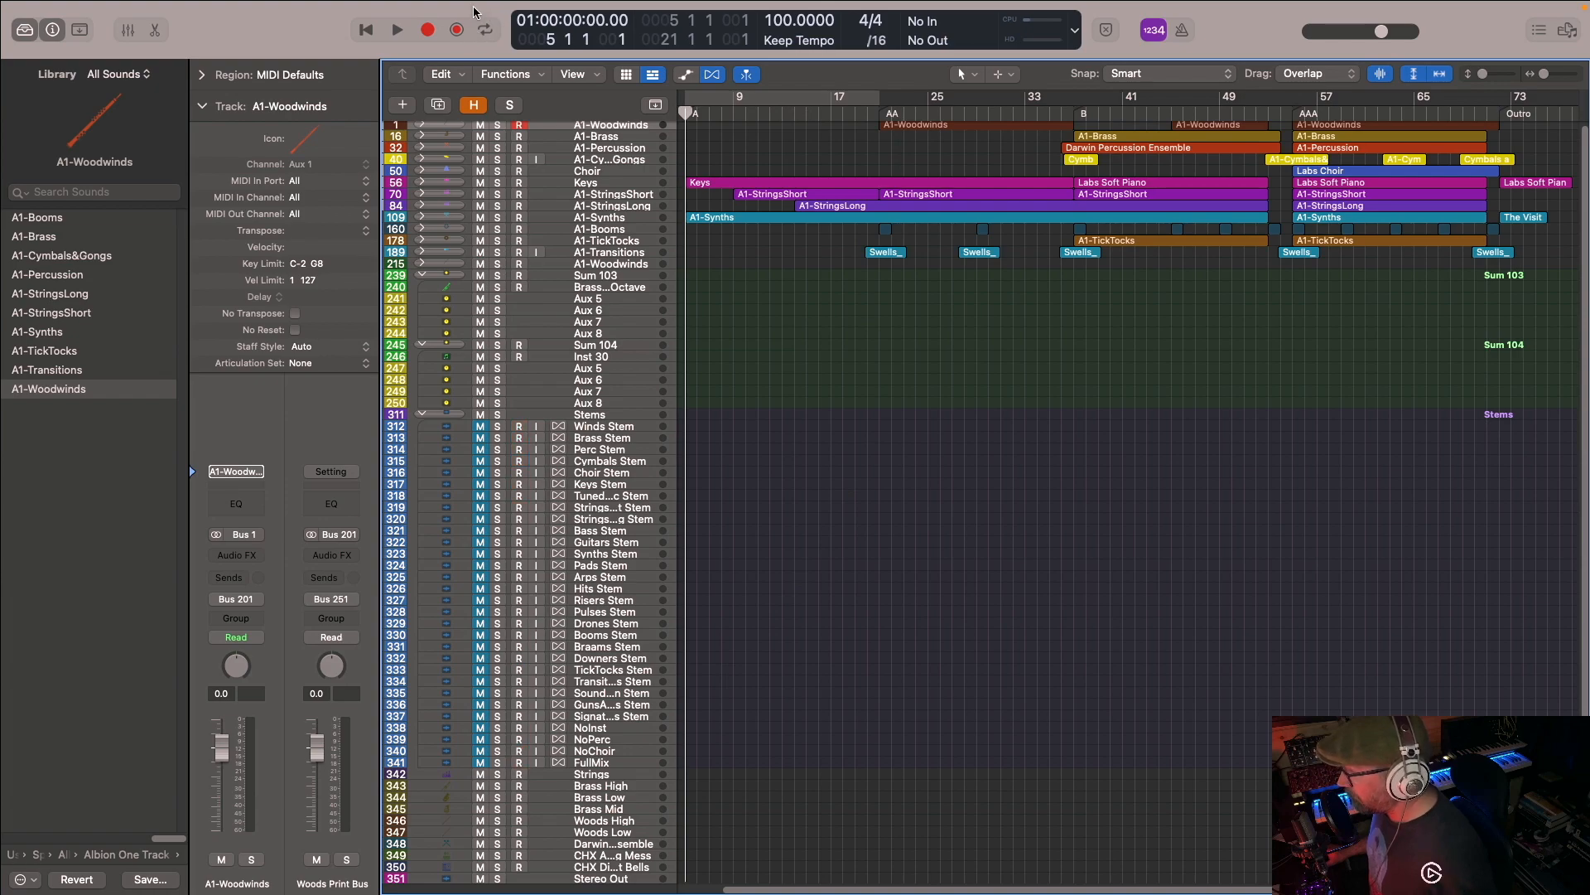
left_click(427, 30)
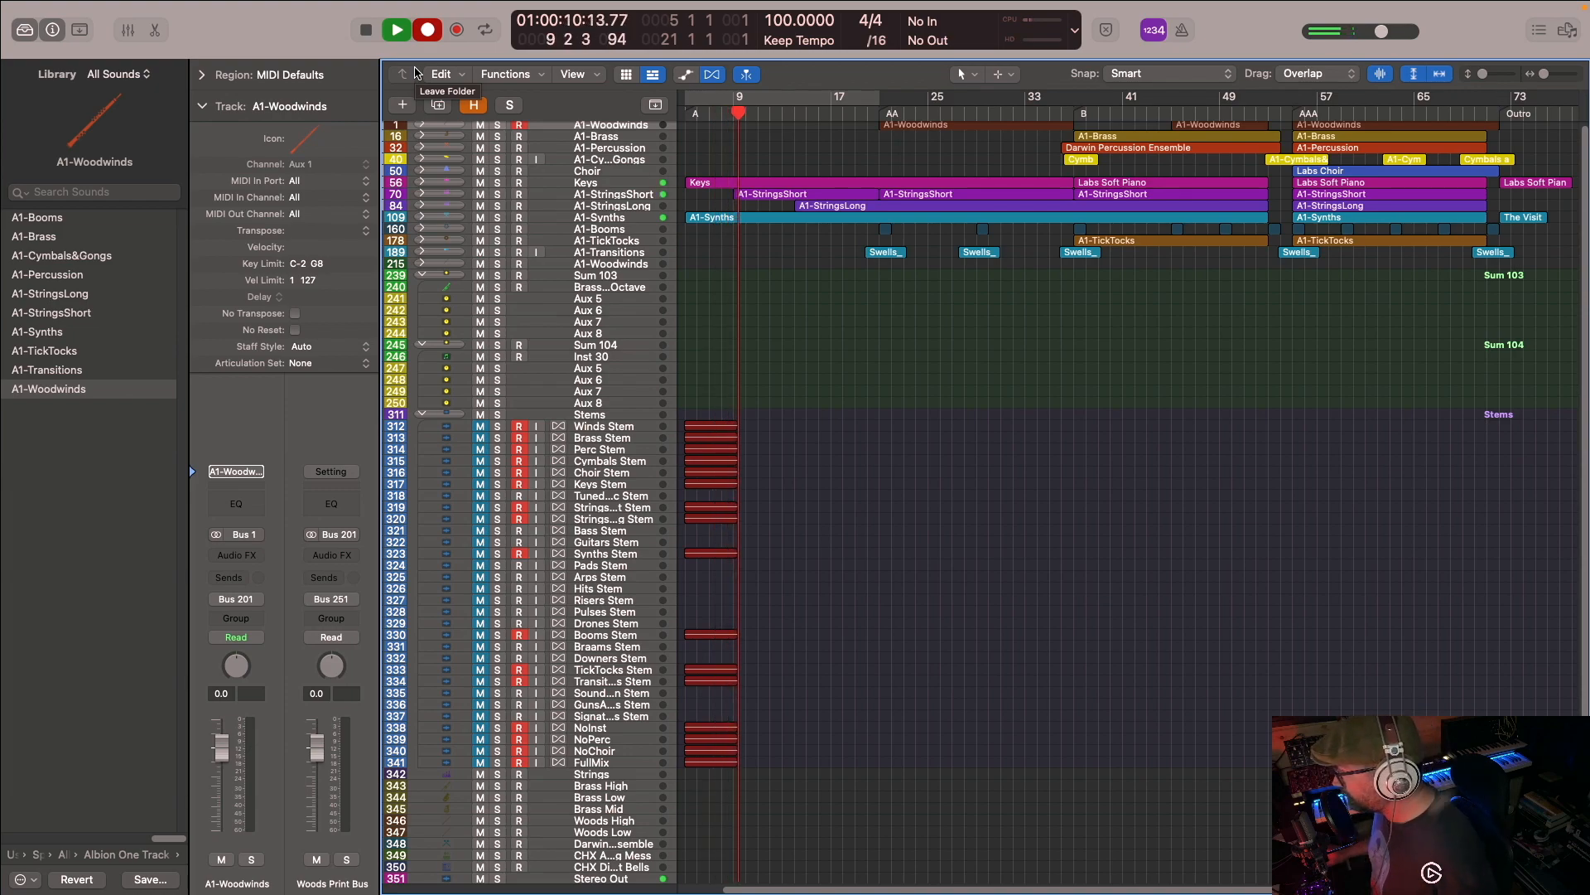
key("space")
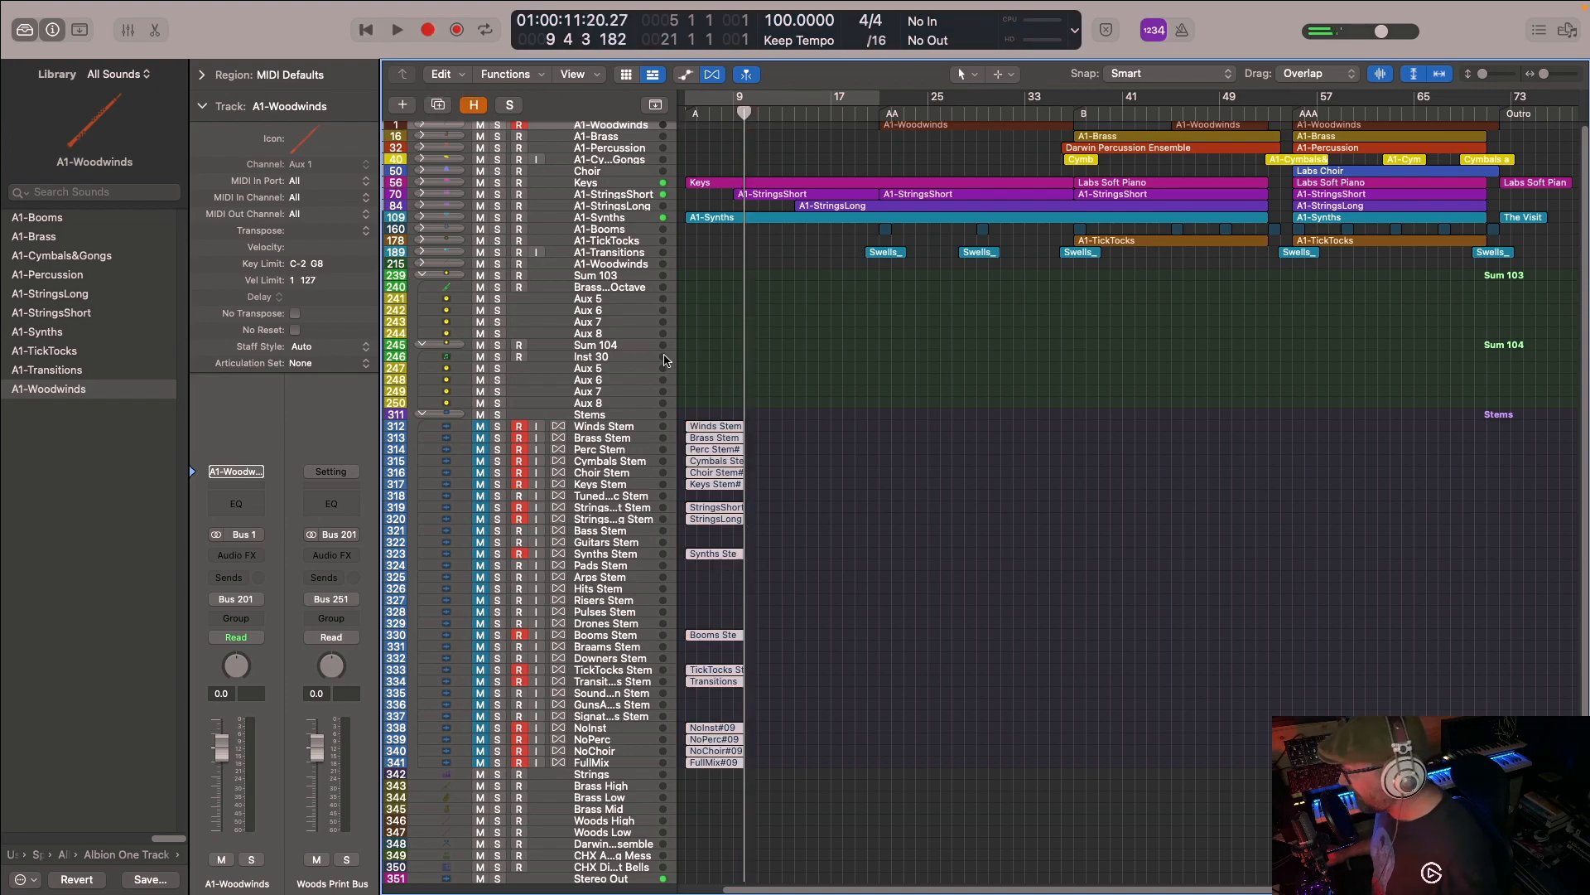
- Examine the recorded stem regions up close, down to the waveforms on the NoChoir and FullMix tracks
scroll(721, 423, "up", 5)
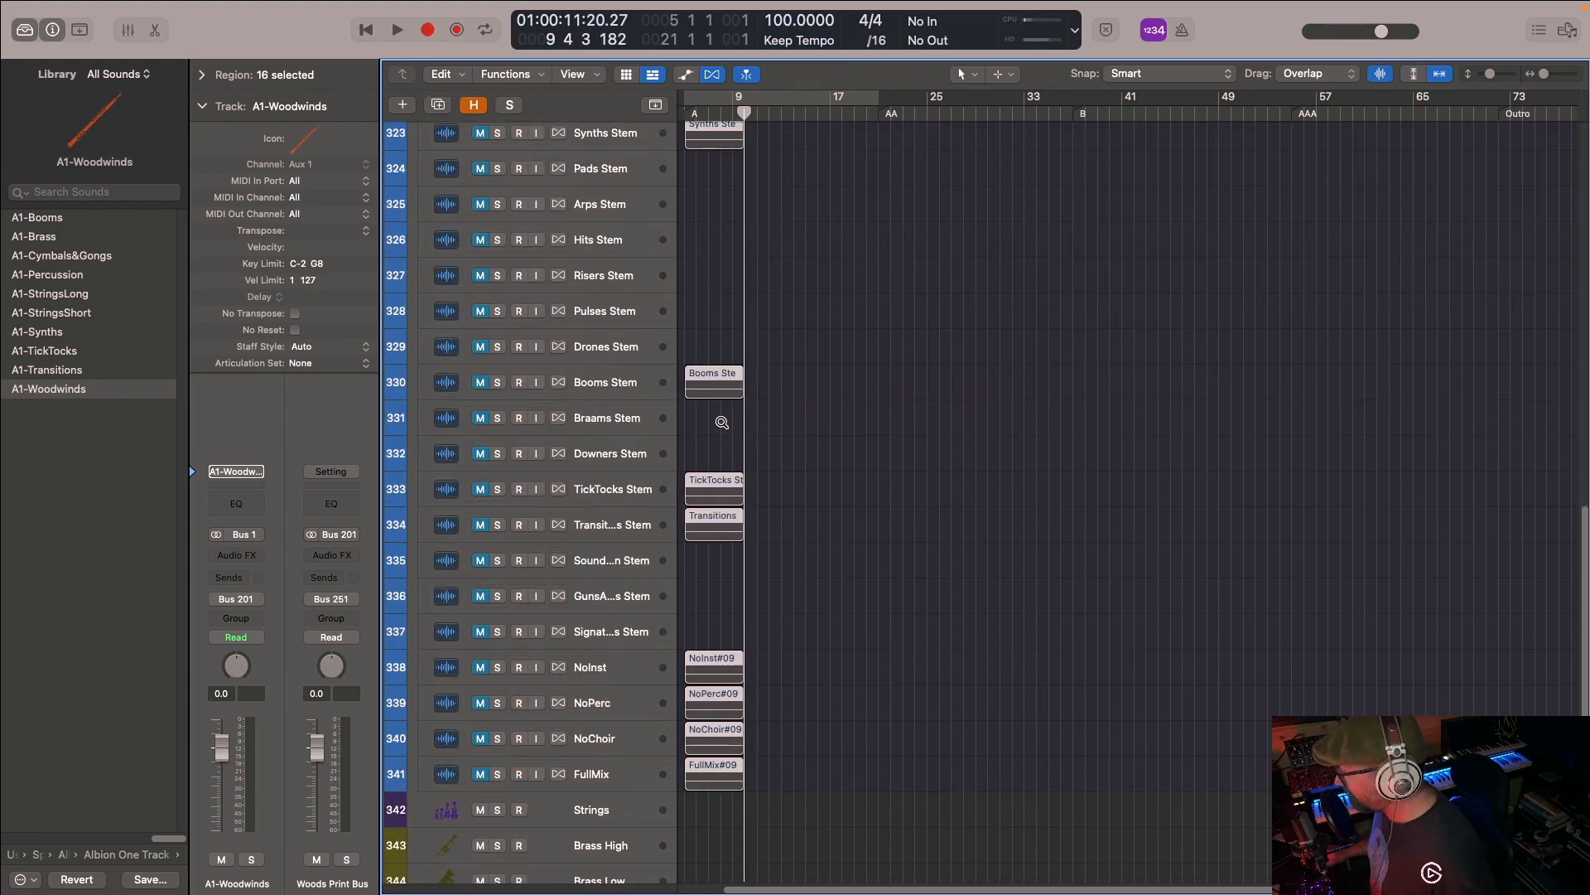
scroll(725, 419, "up", 6)
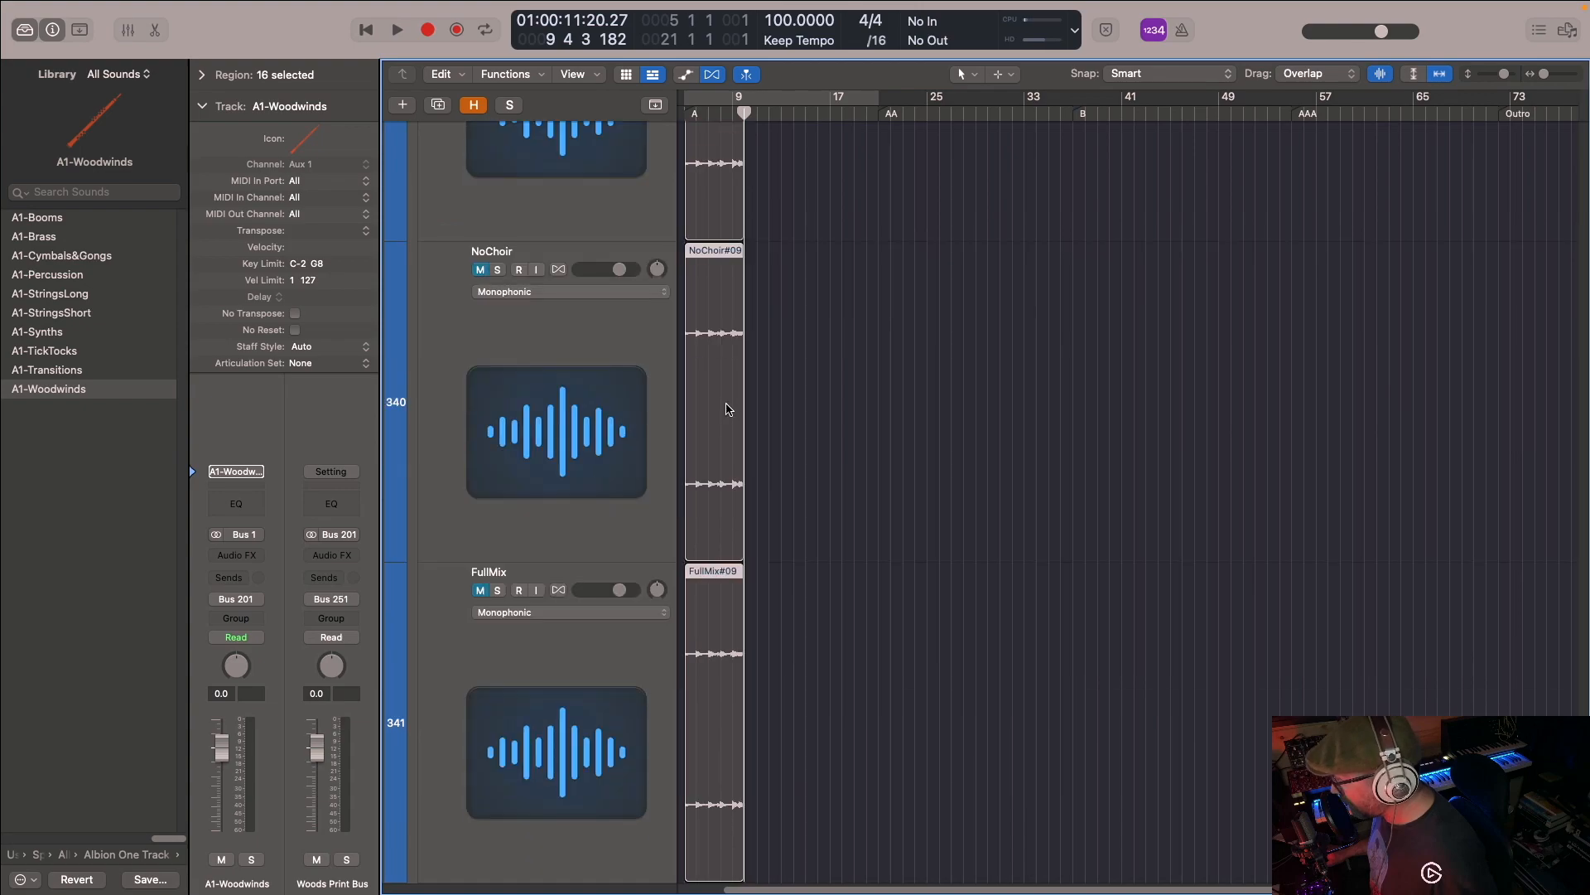
scroll(731, 397, "down", 3)
scroll(738, 406, "down", 6)
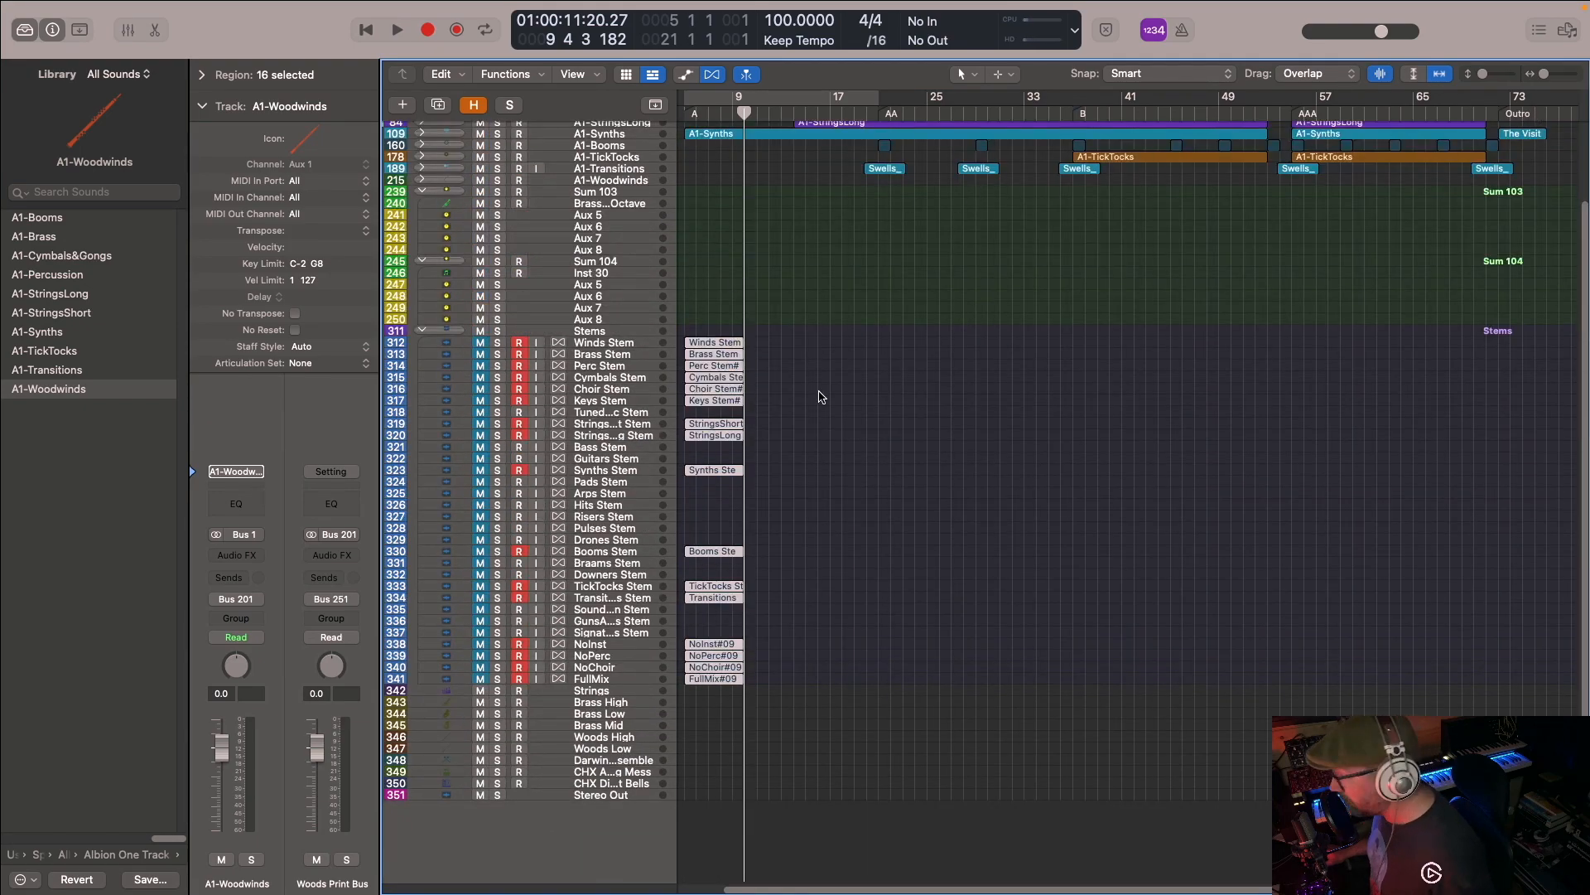
left_click_drag(717, 292, 733, 691)
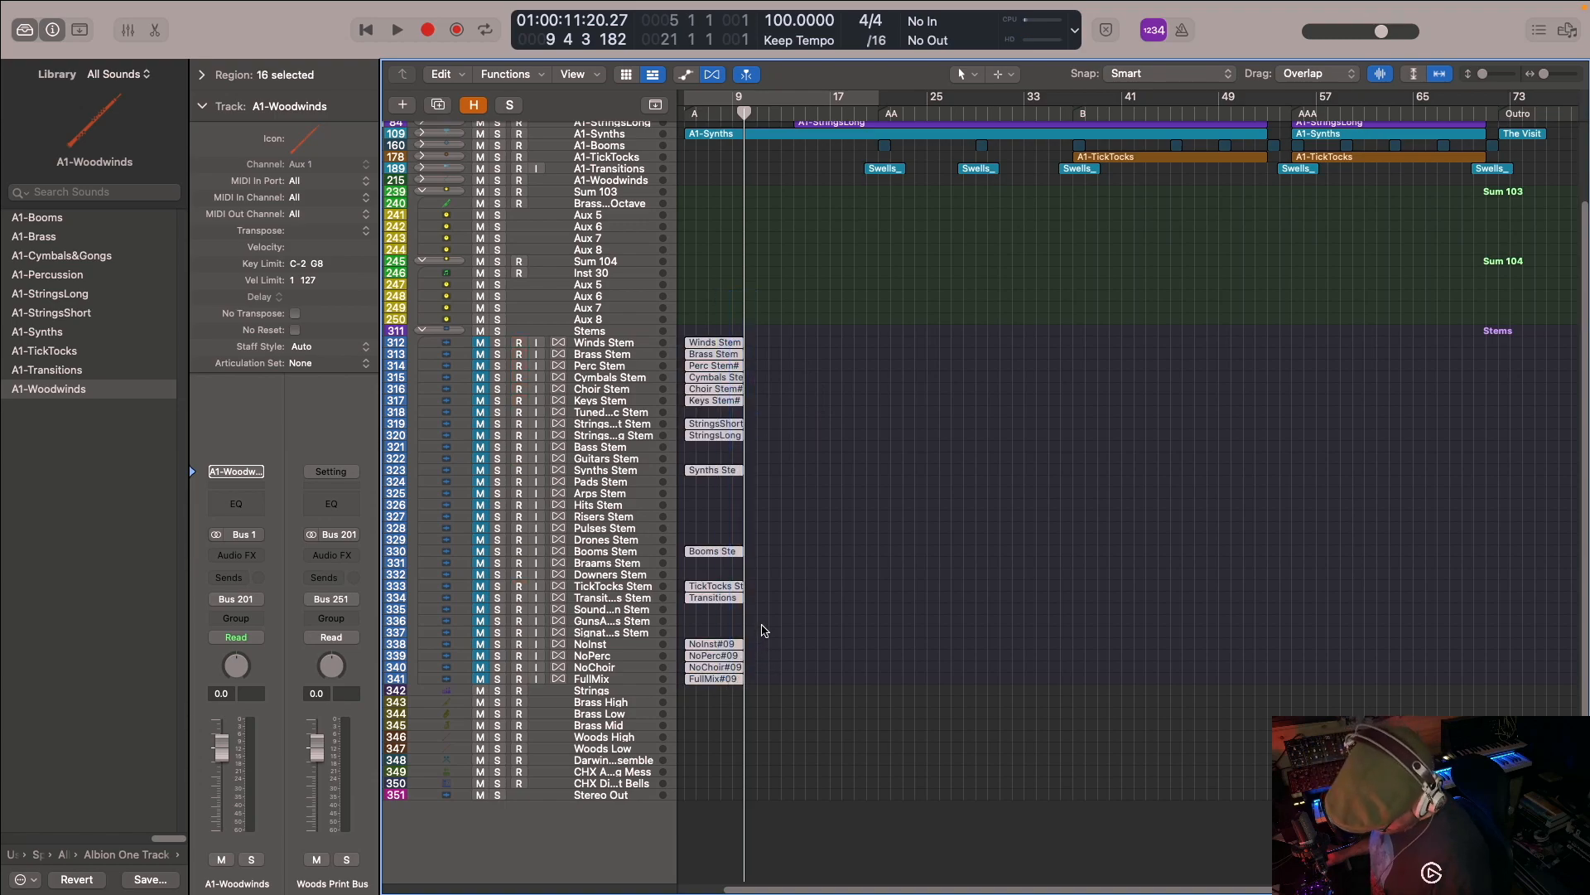
key("BackSpace")
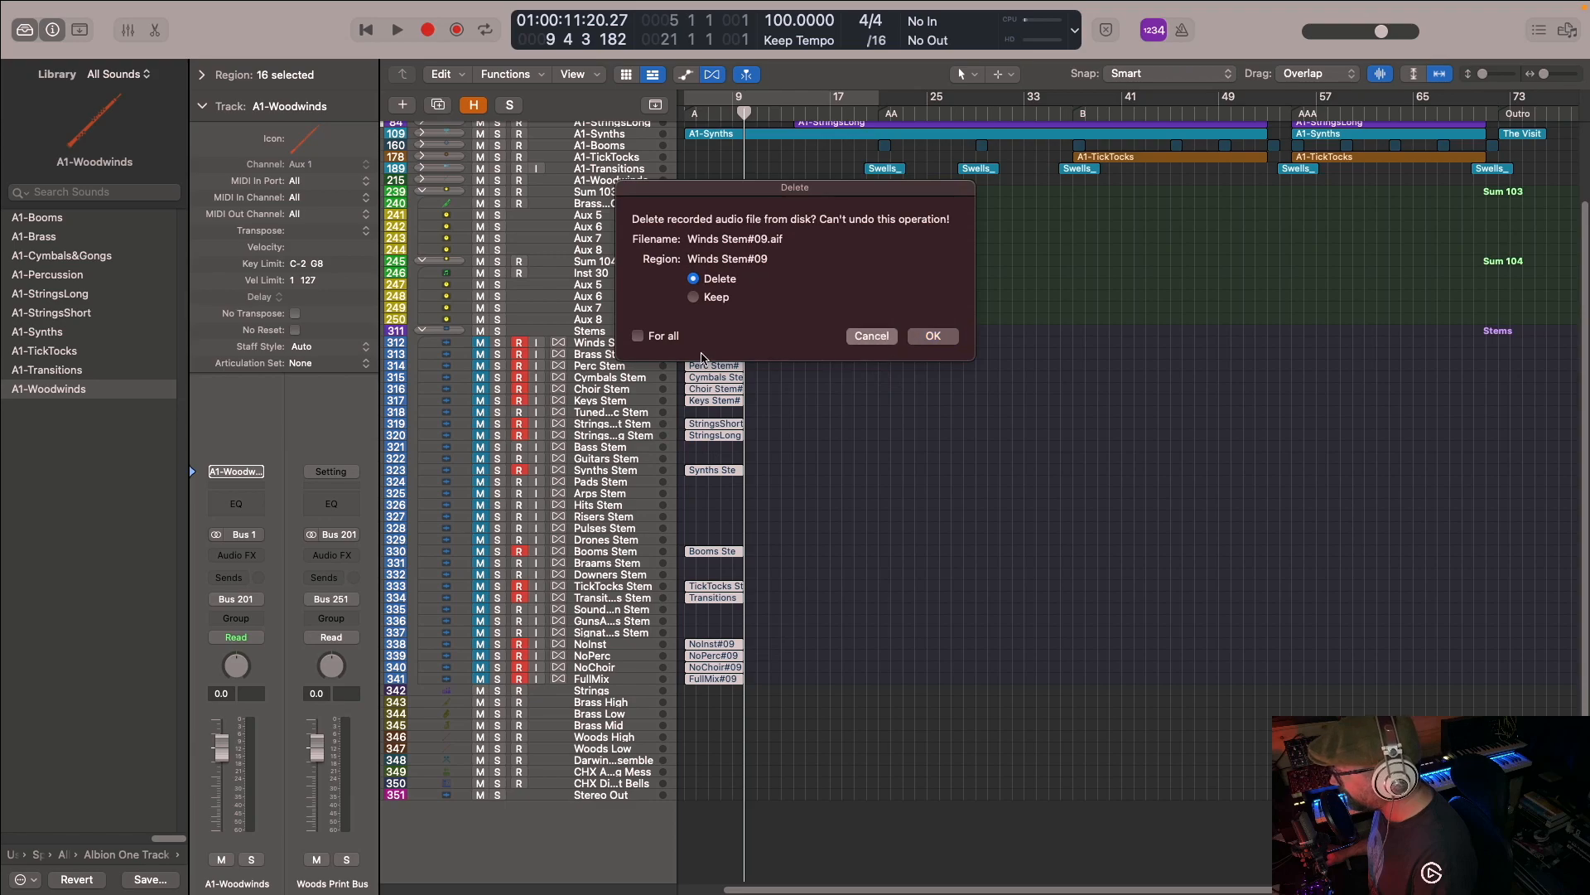
key("Escape")
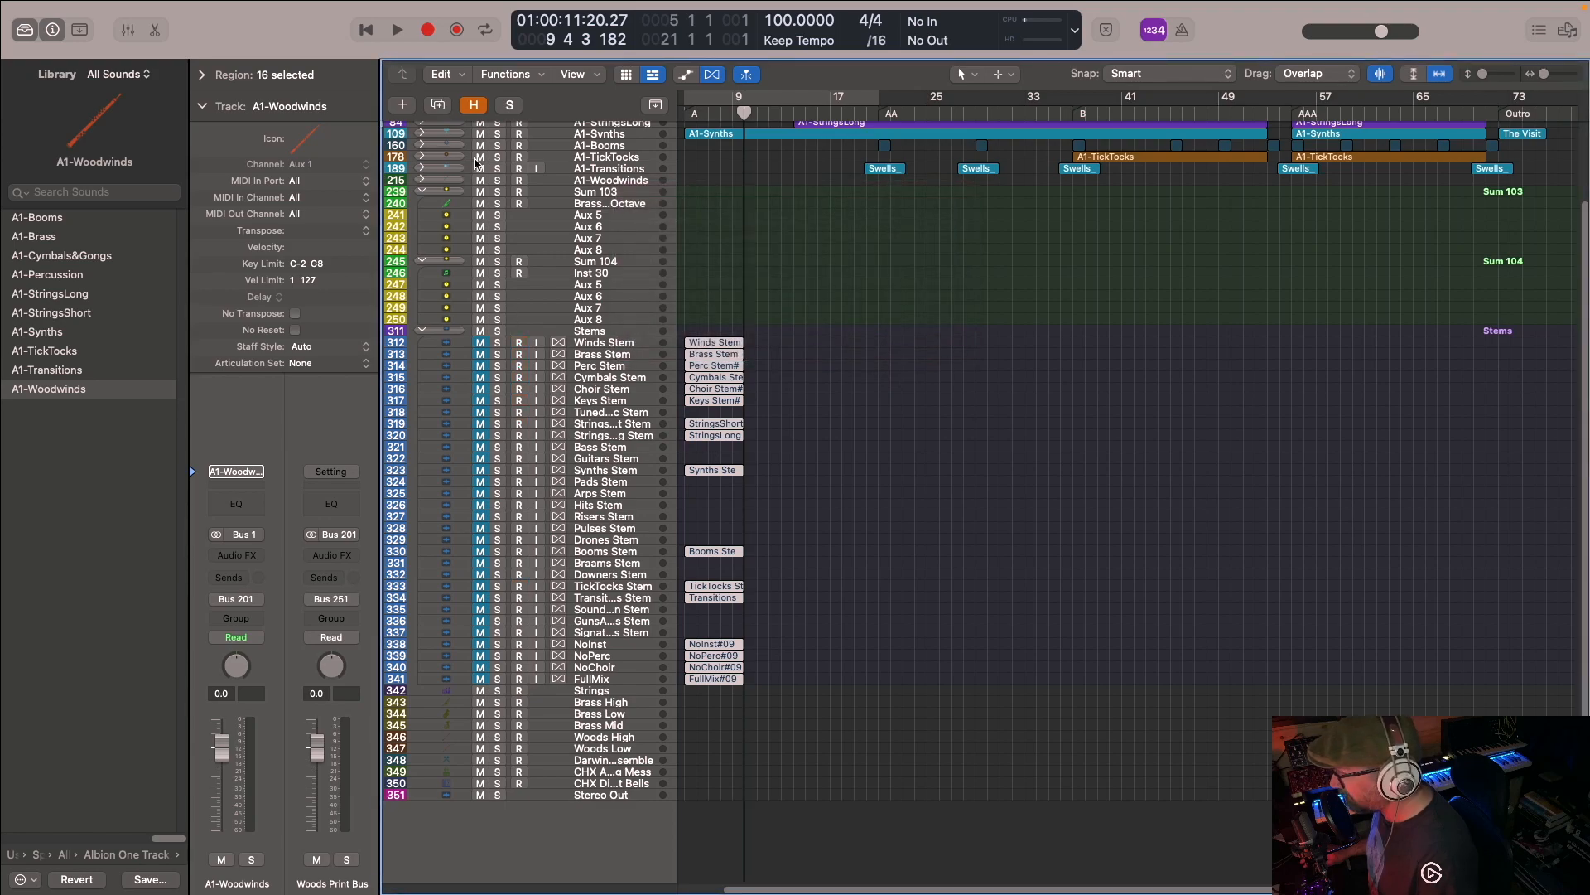
- Collapse the Stems stack, mark it as hidden and conceal the hidden tracks
left_click(420, 331)
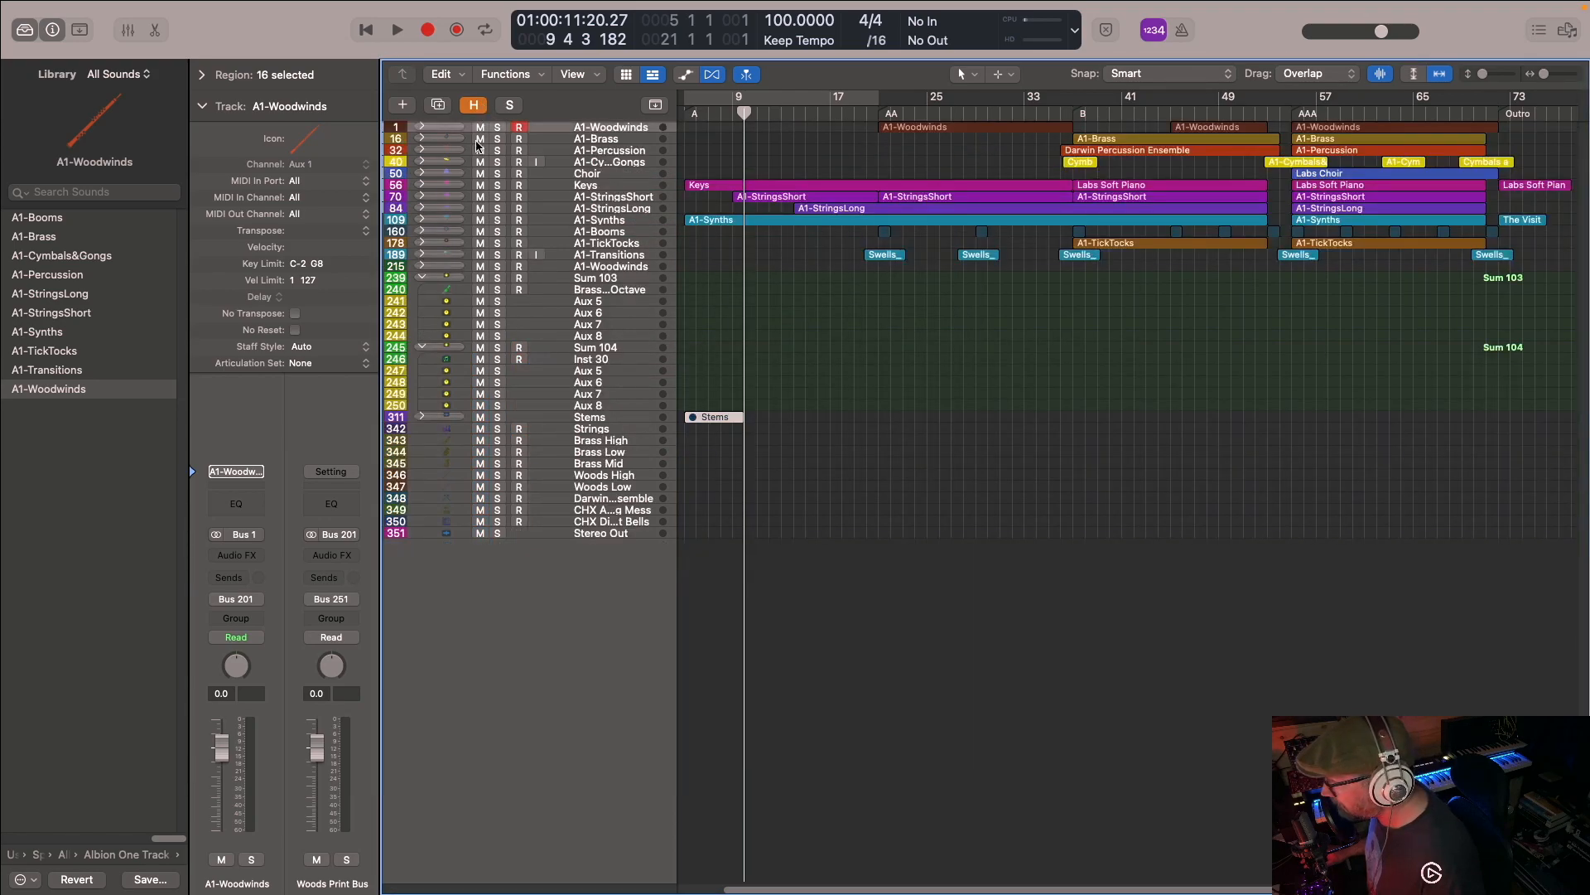
left_click(473, 104)
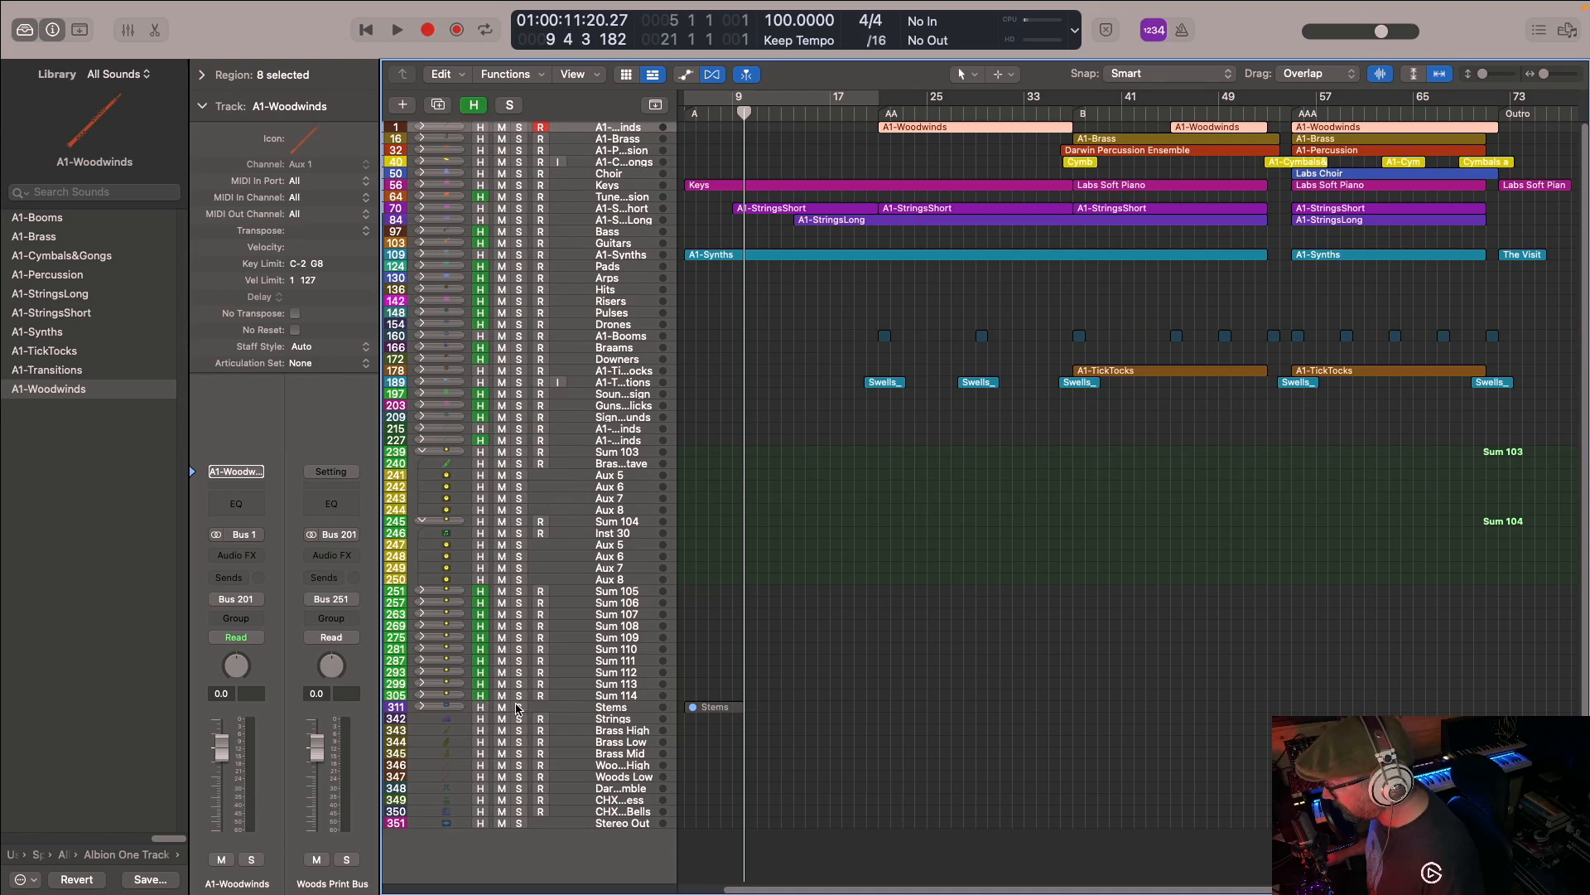
left_click(473, 104)
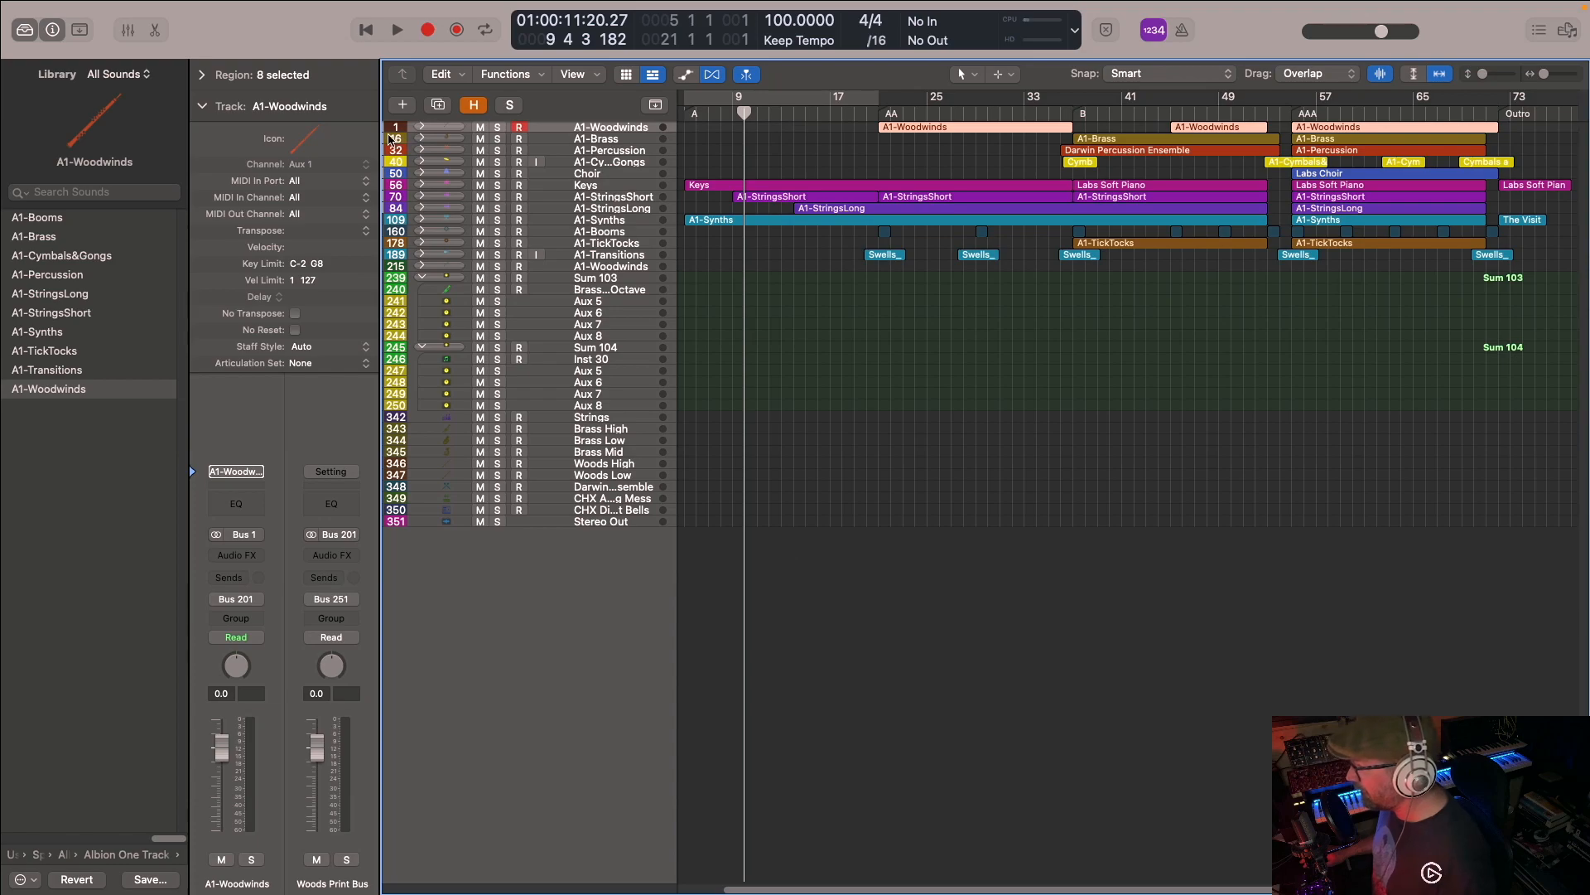
- Look over the tracks inside the A1-Woodwinds stack, collapse it again, and open the Albion Orchestra patch folder in the library
left_click(422, 126)
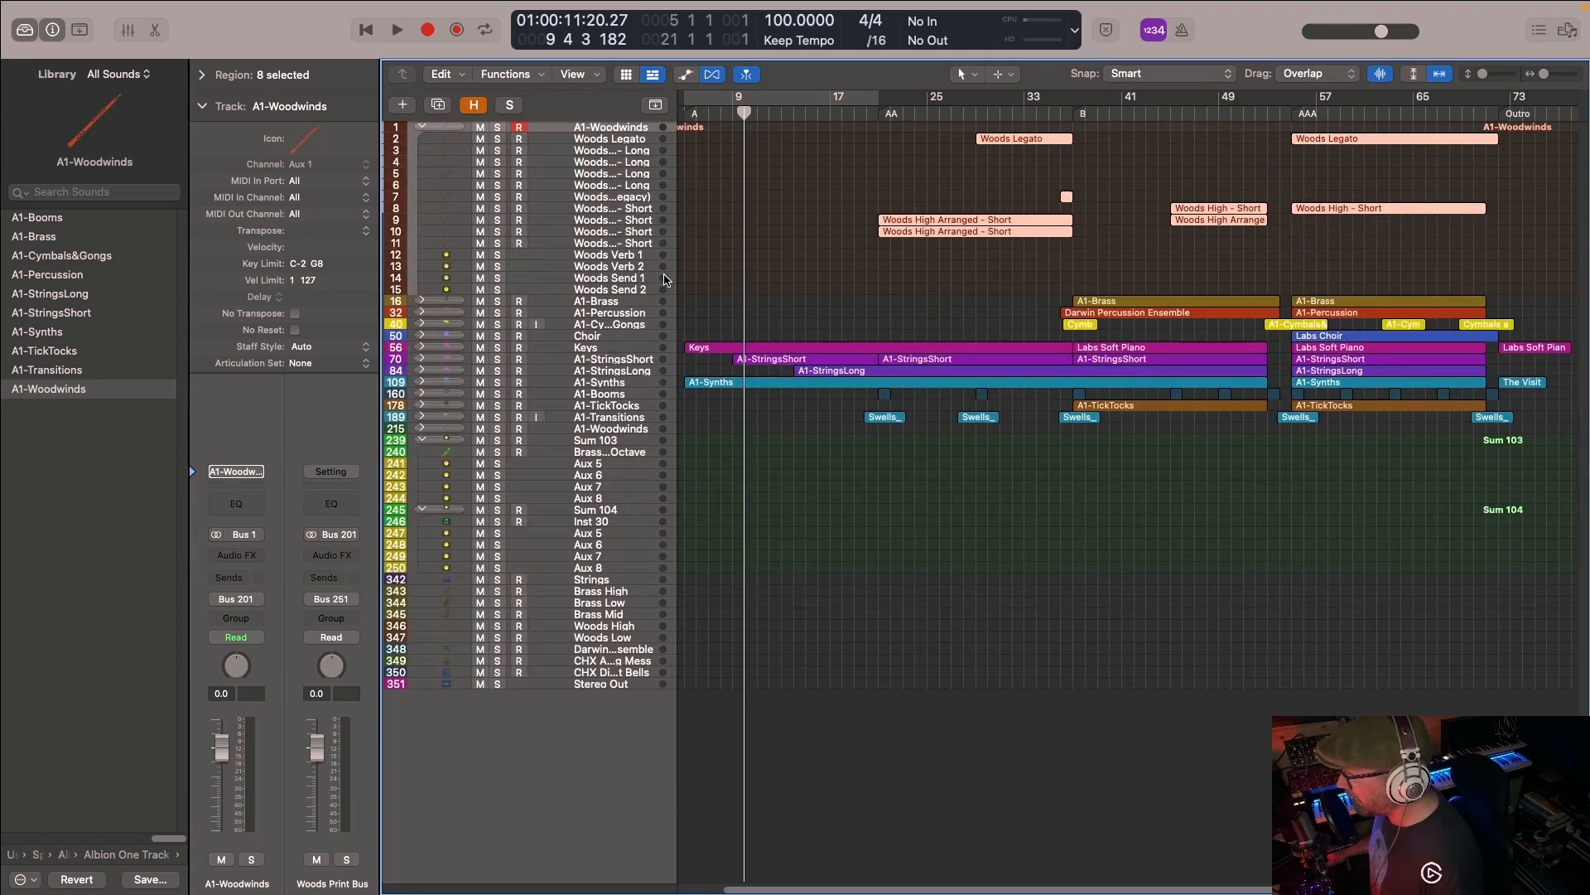
left_click(421, 127)
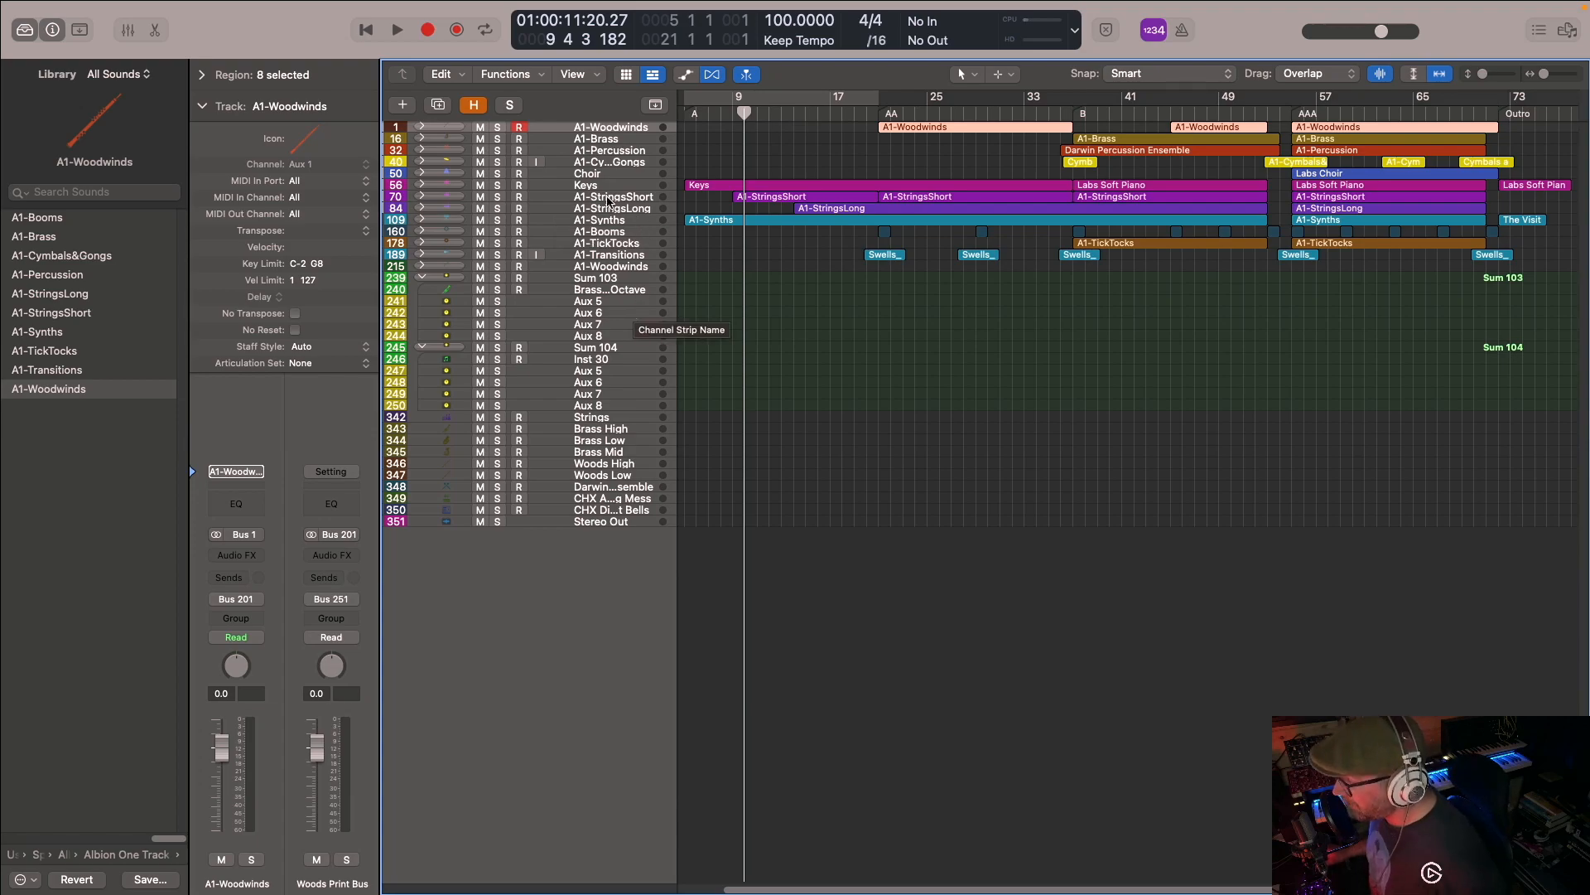
left_click(143, 856)
left_click(65, 240)
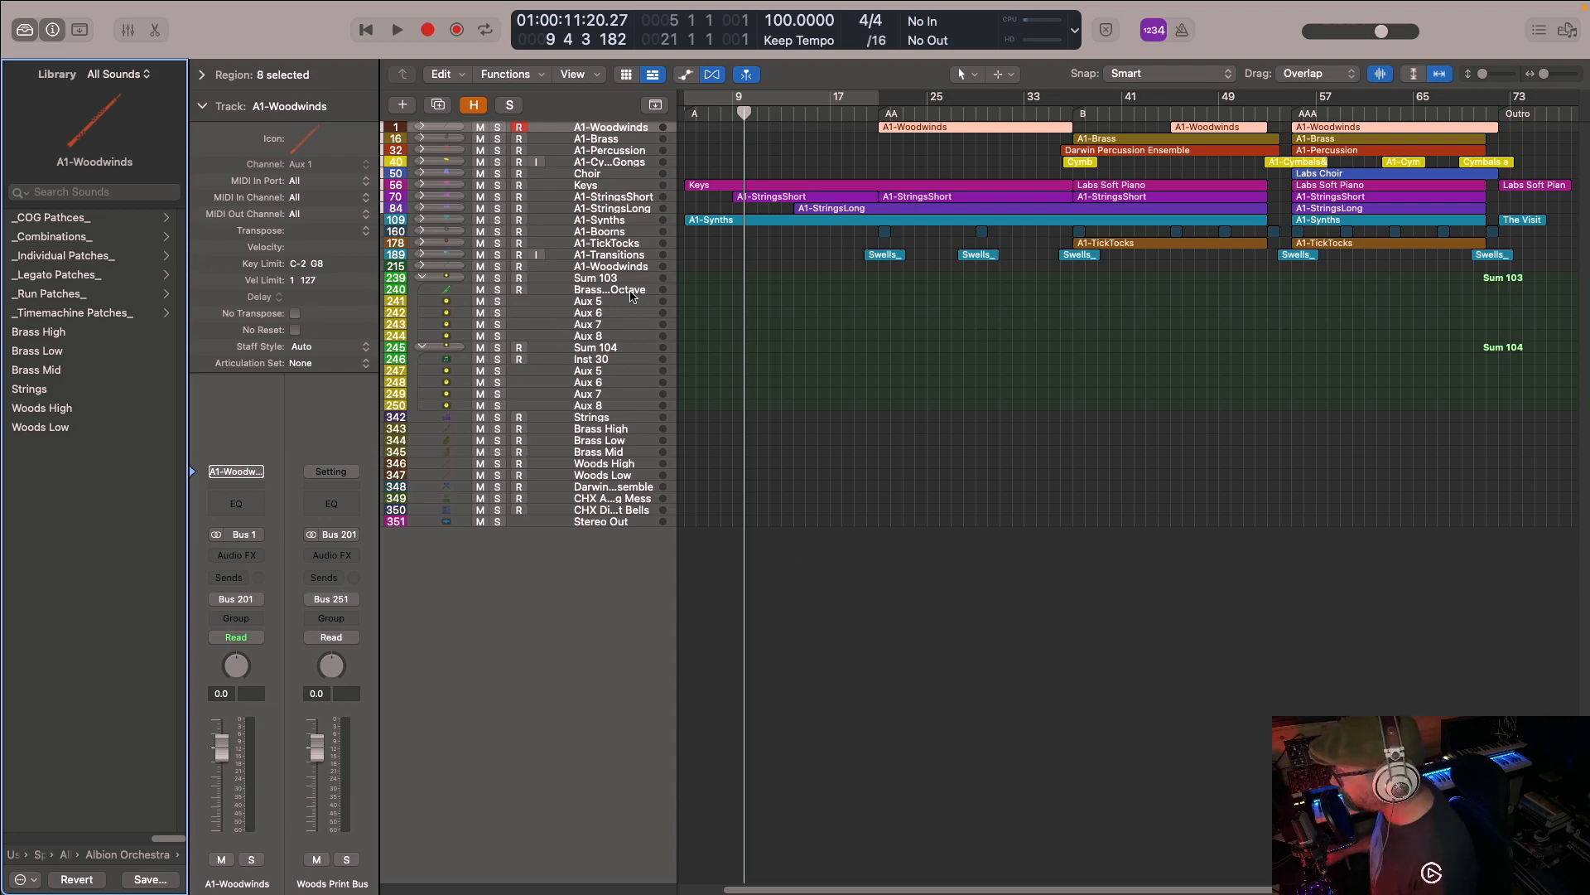
- Return the playhead to bar 5 and collapse the Sum 103 and Sum 104 stacks
left_click_drag(748, 112, 690, 126)
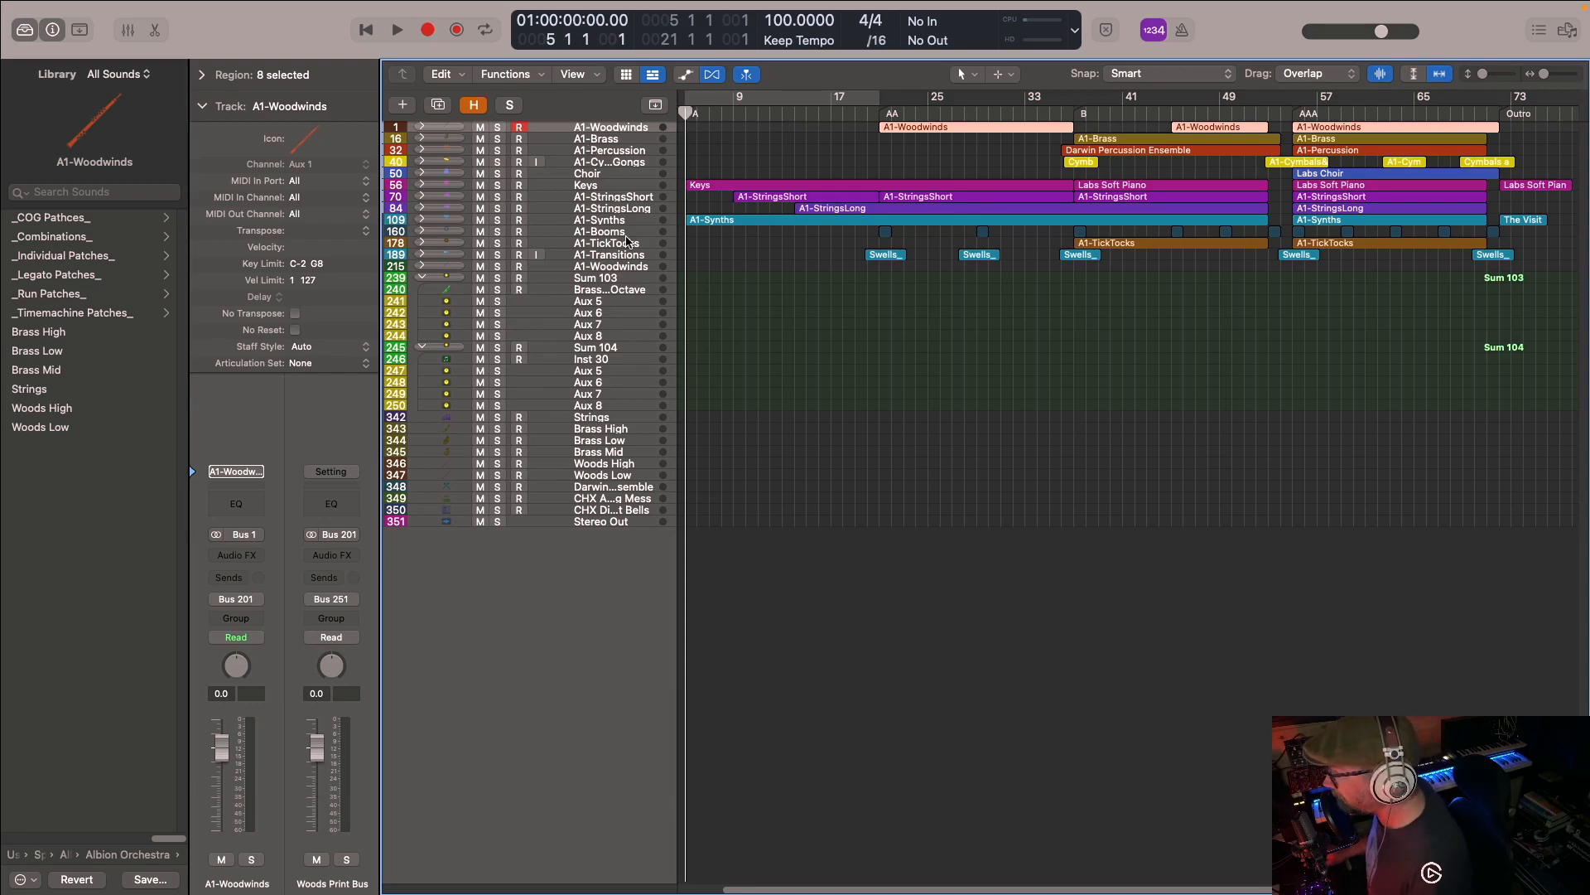
left_click(422, 278)
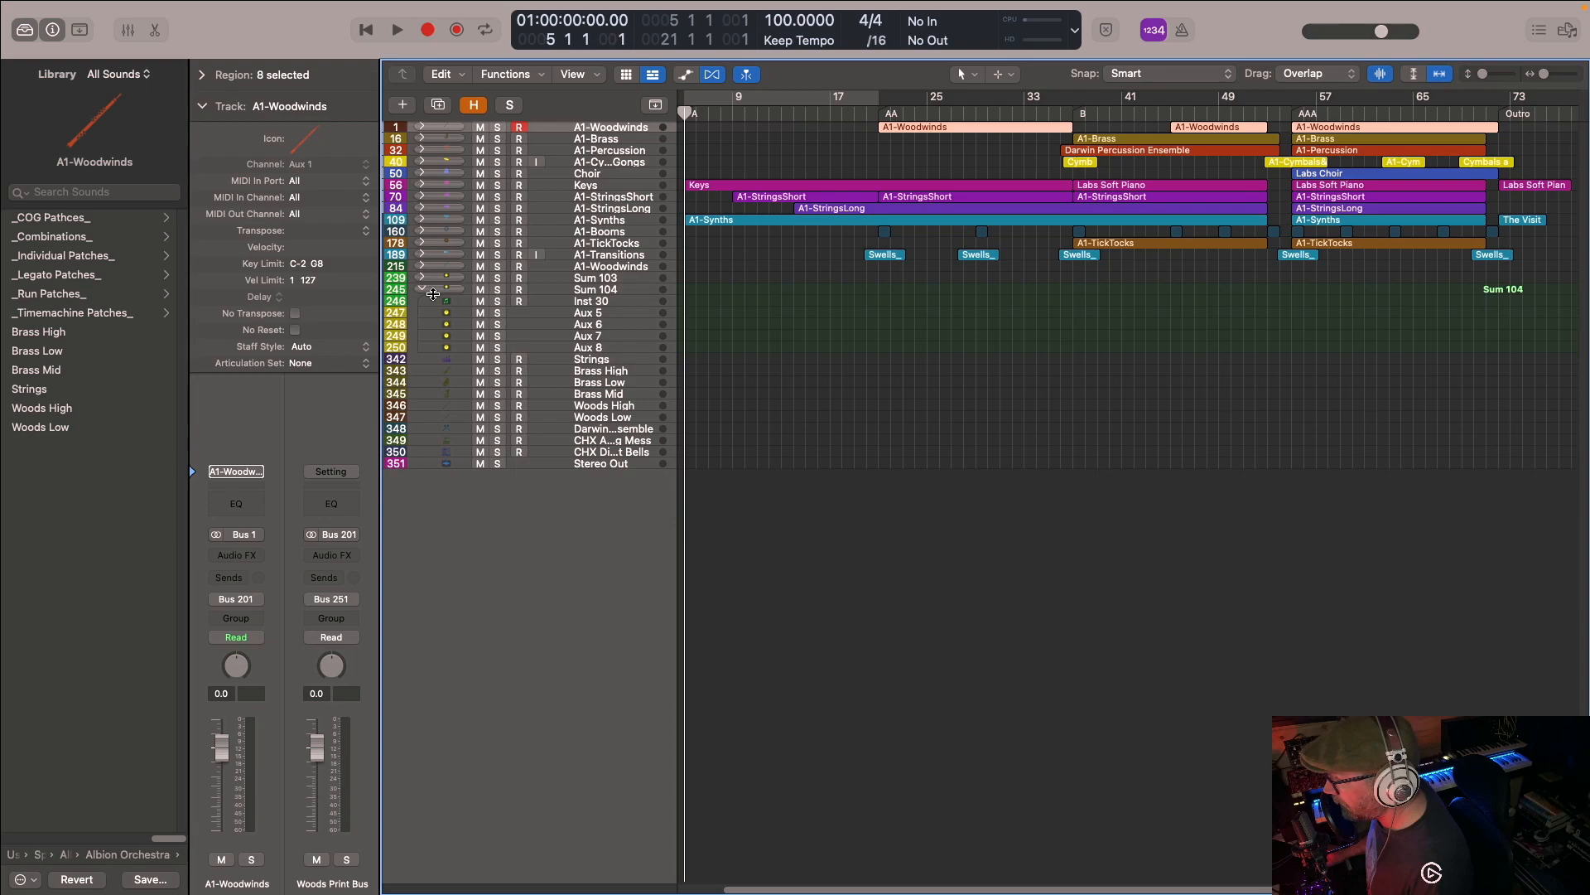
left_click(422, 289)
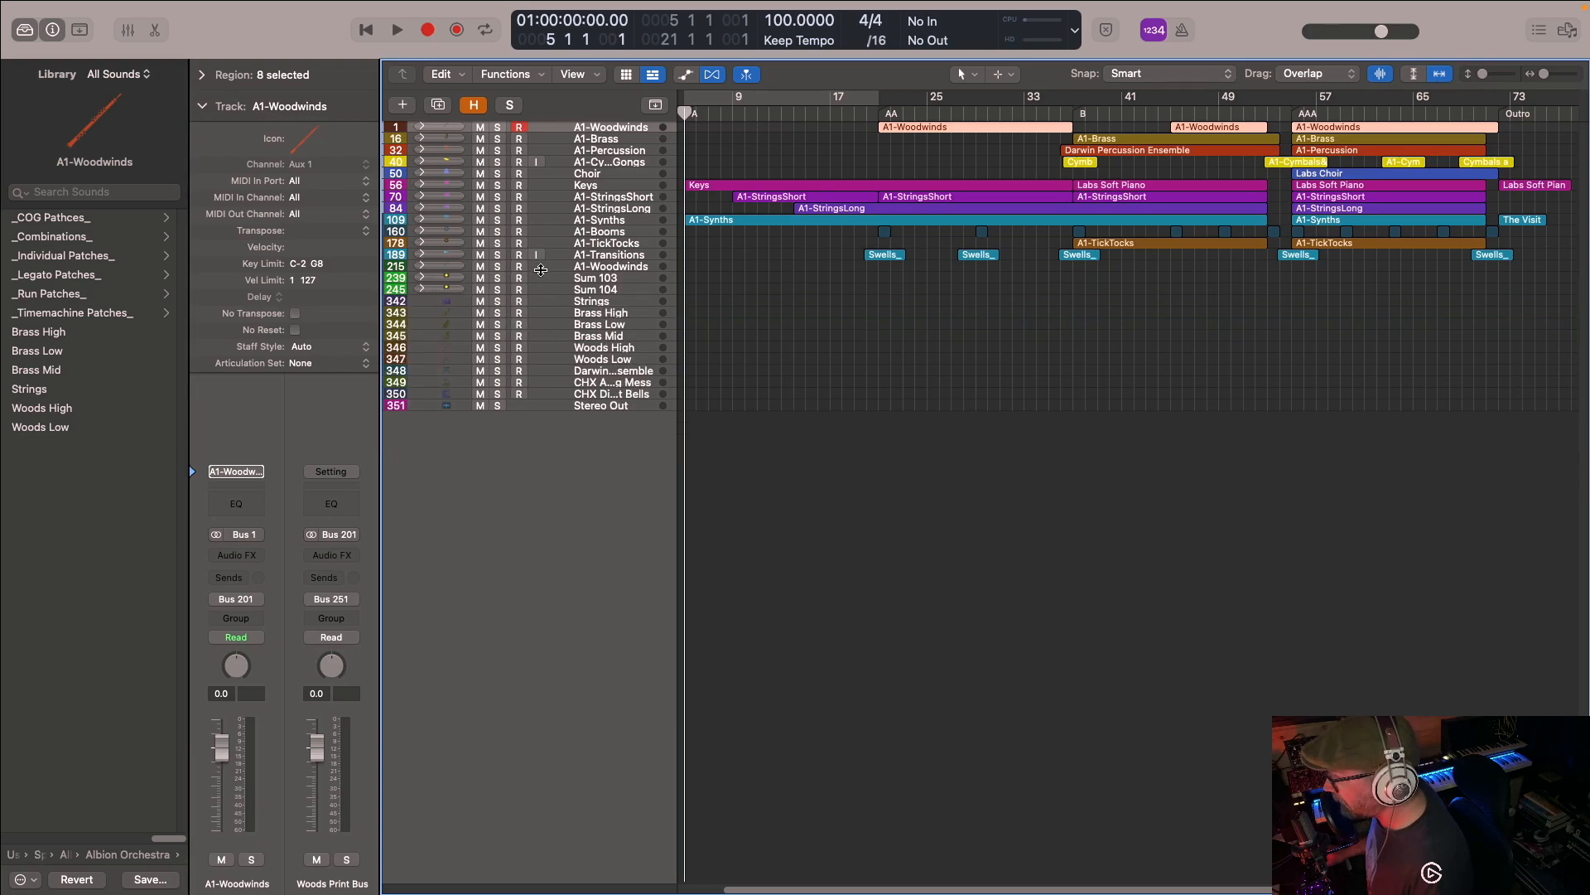
- Open the Kontakt instrument of the Strings track and adjust its Easy Mix distance between Close and Far
left_click(607, 306)
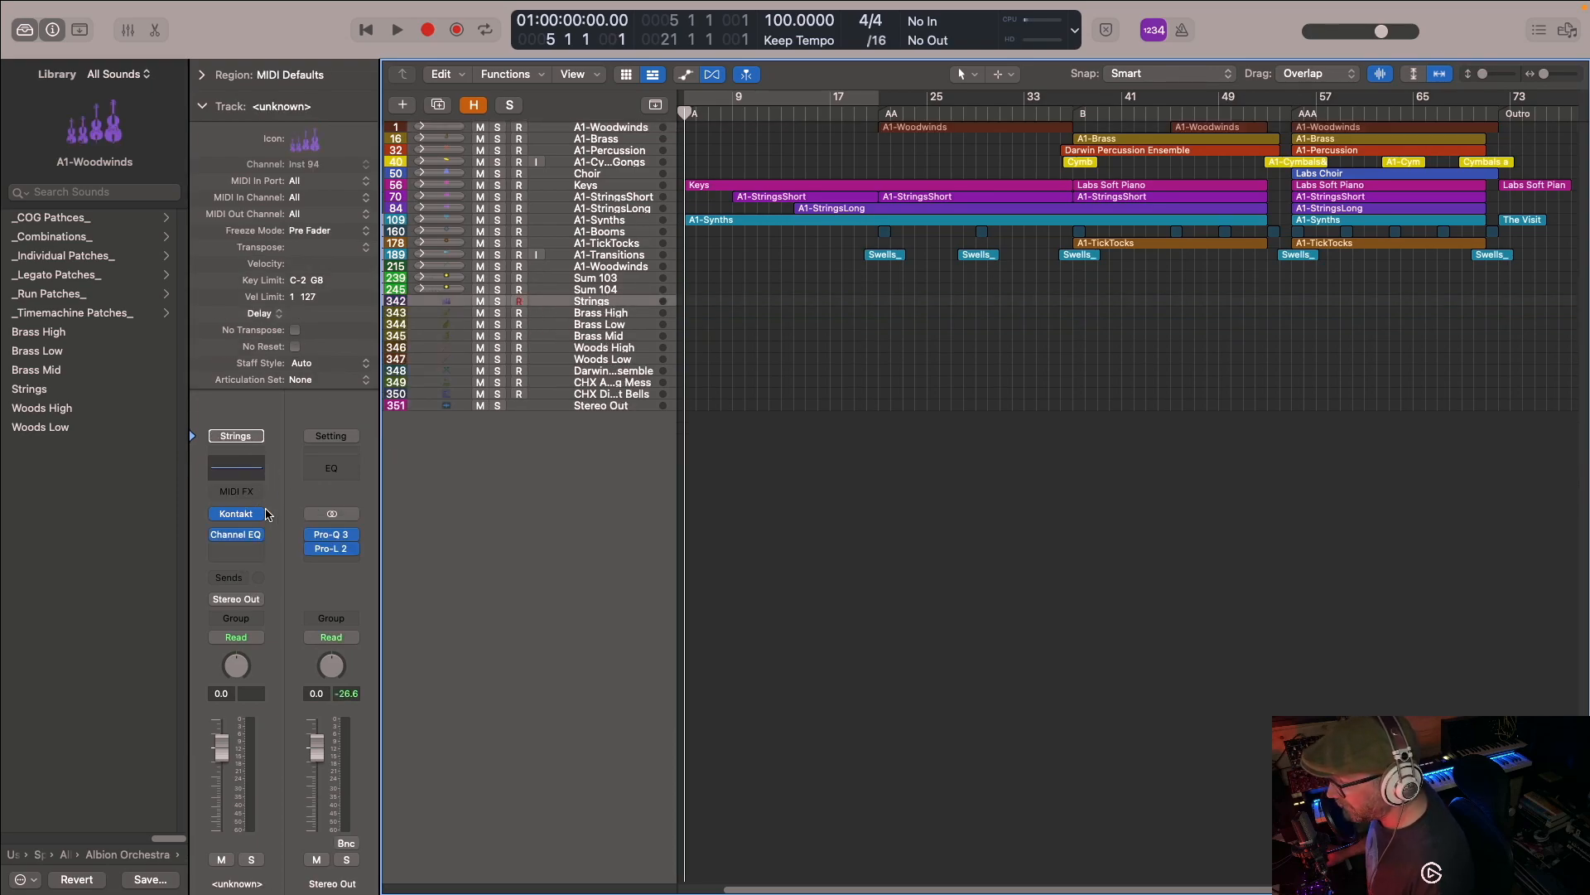
left_click(236, 513)
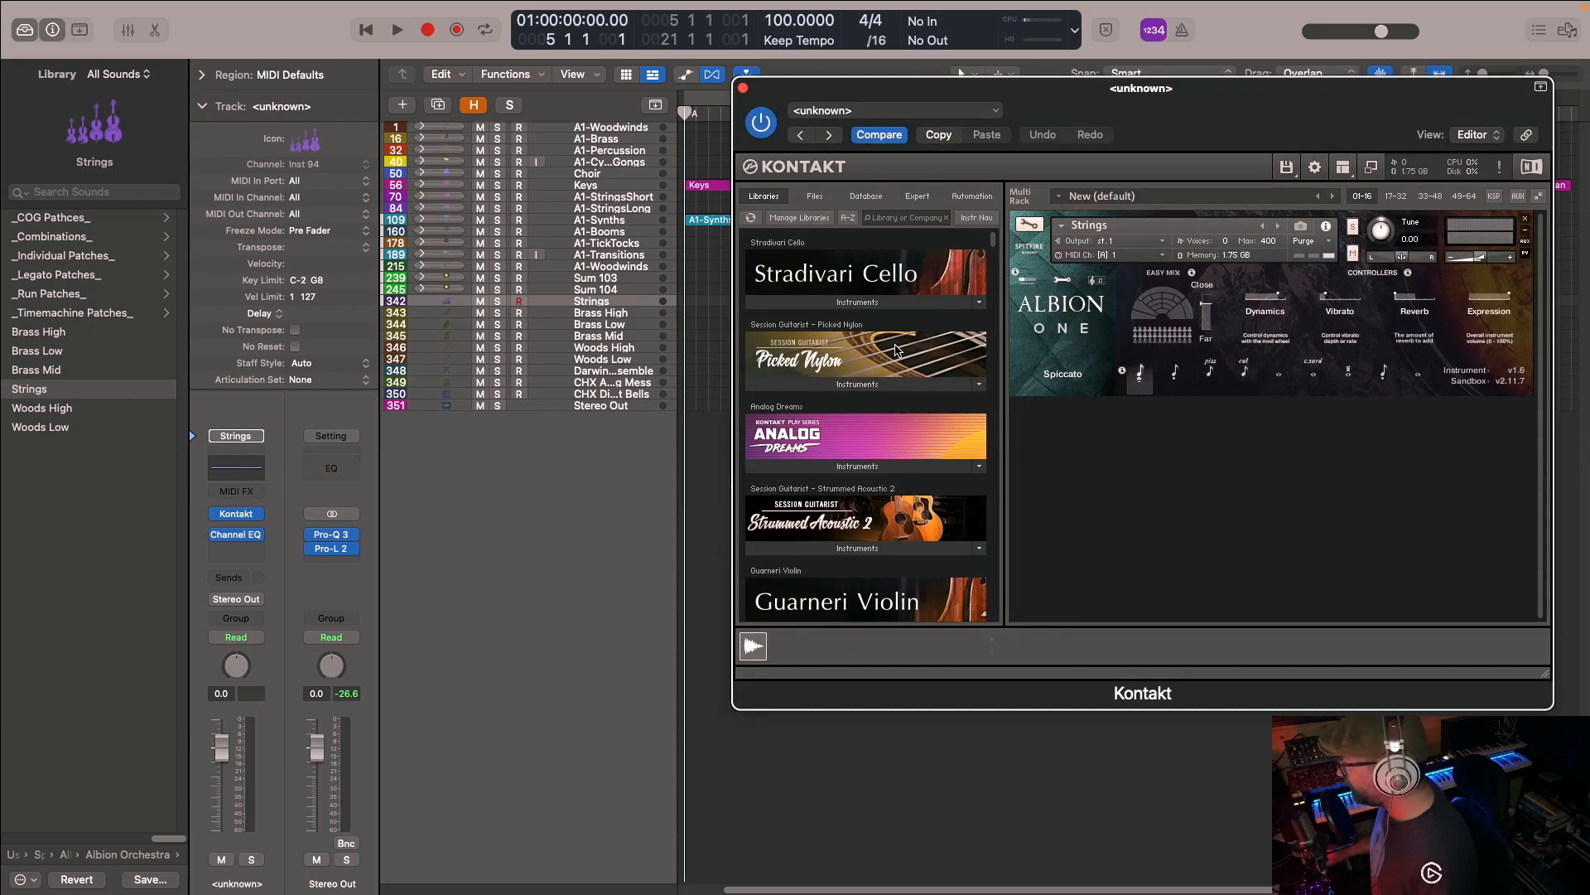
left_click_drag(1083, 96, 824, 96)
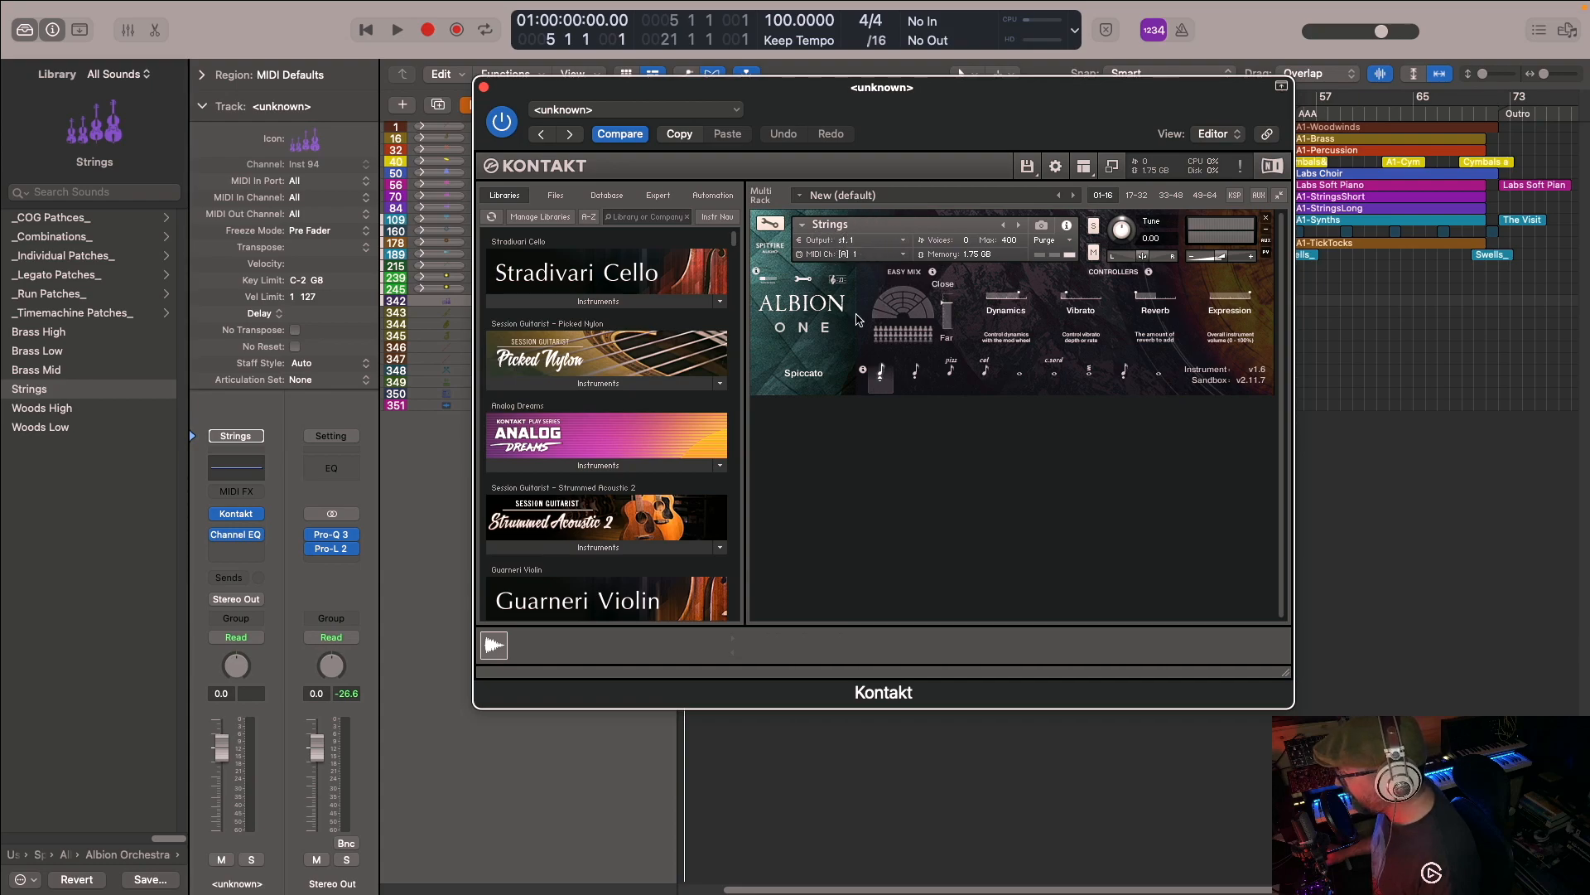
left_click_drag(947, 303, 950, 334)
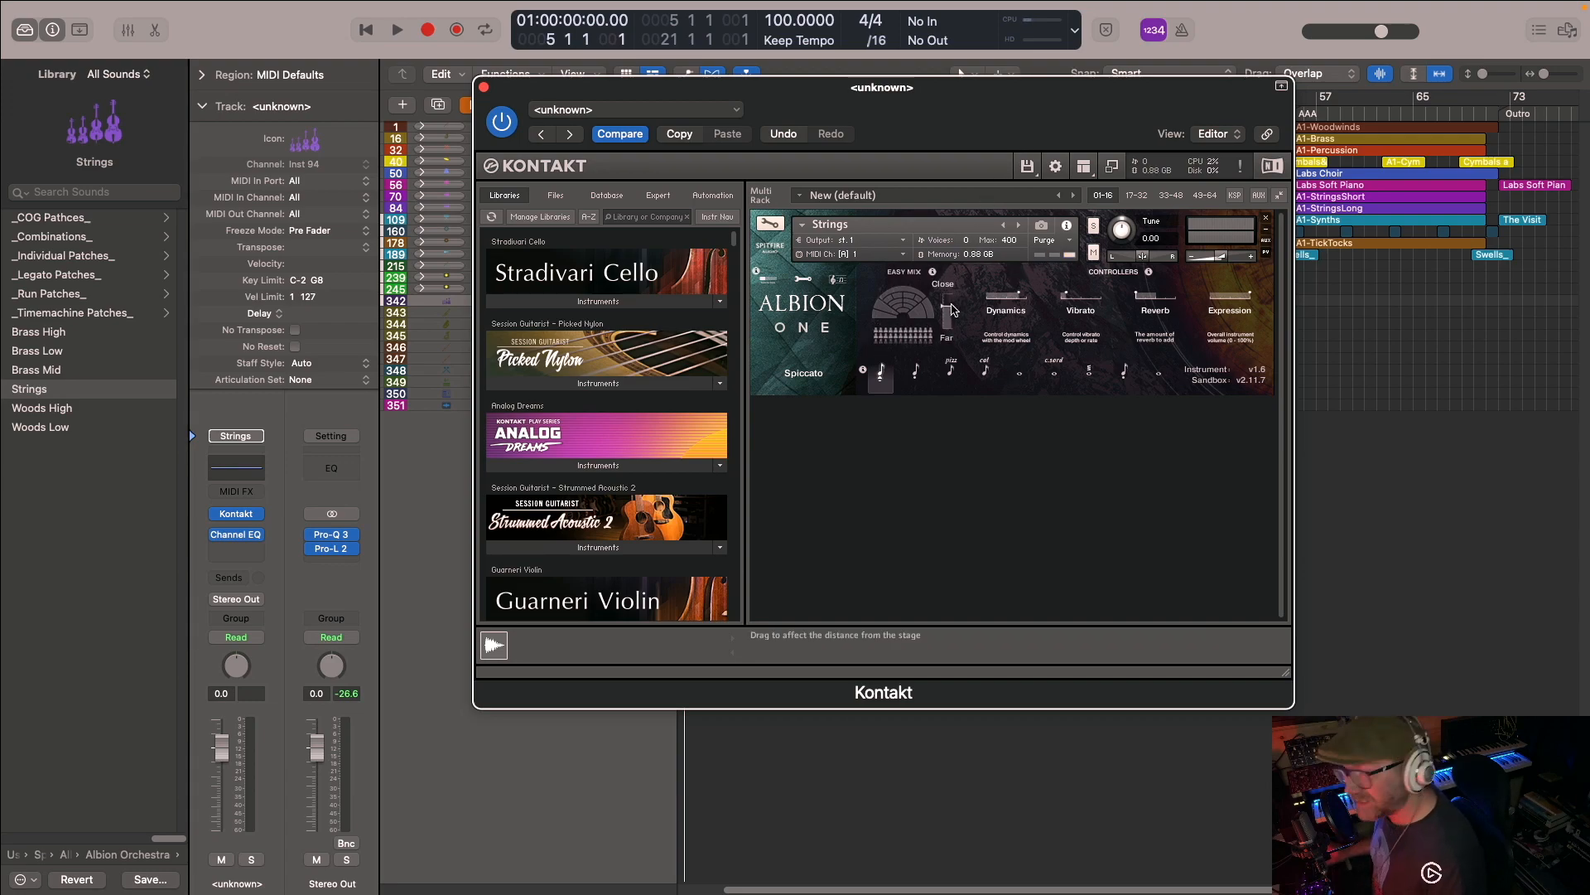
mouse_move(953, 341)
left_mouse_down()
mouse_move(965, 303)
mouse_move(961, 319)
left_mouse_up()
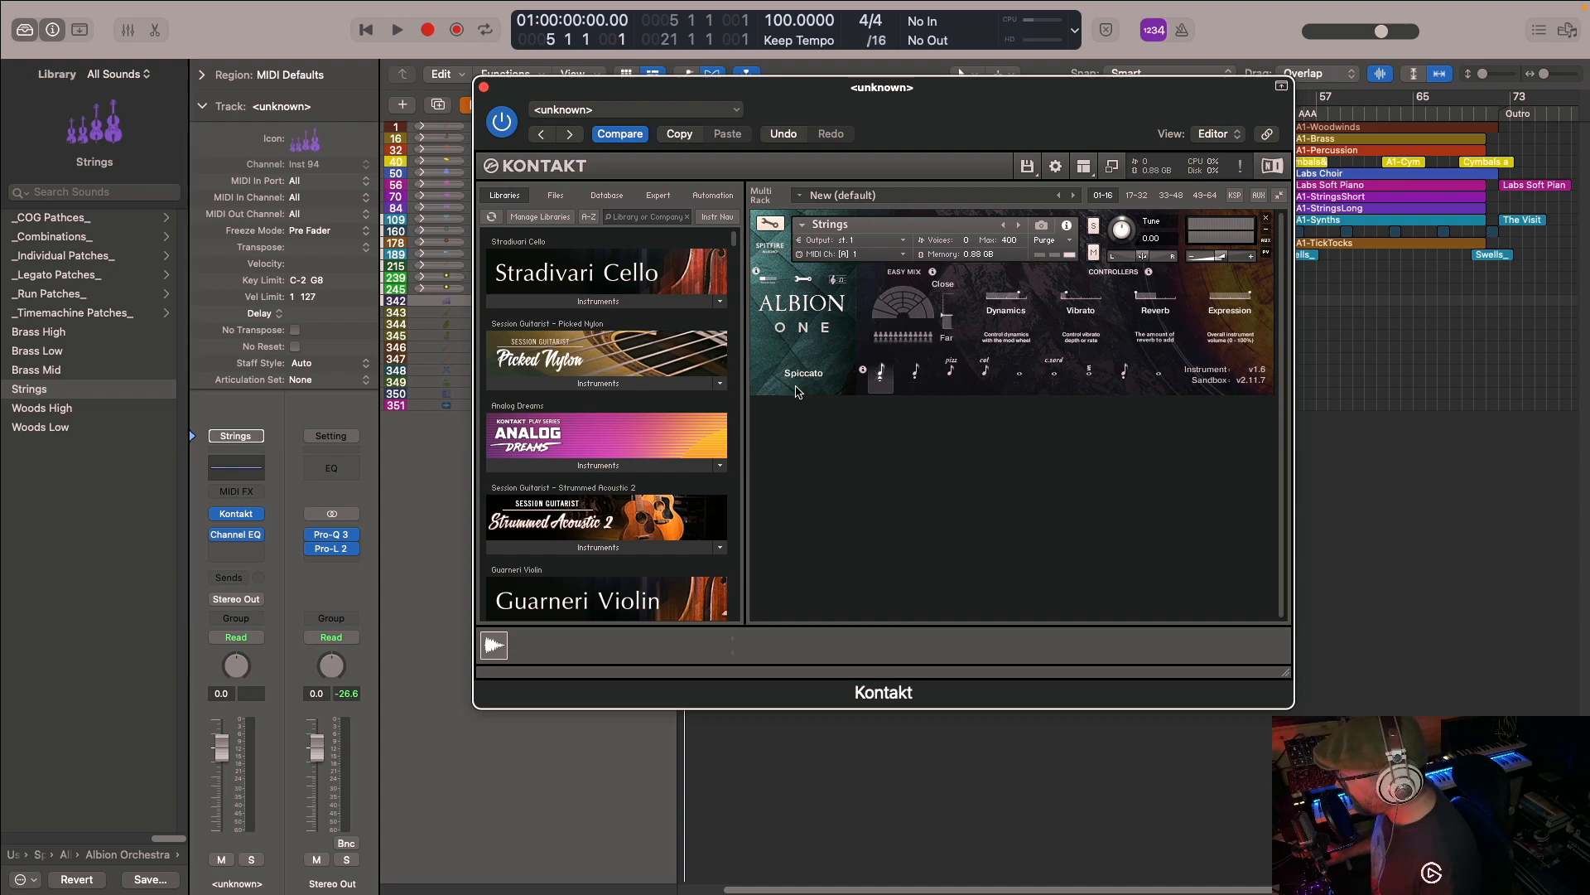
- Step through the Albion One string articulations up to Low 8ves Long, and select the Long articulation
left_click(916, 371)
left_click(952, 371)
left_click(986, 370)
left_click(1019, 372)
left_click(1054, 373)
left_click(1090, 375)
left_click(1127, 377)
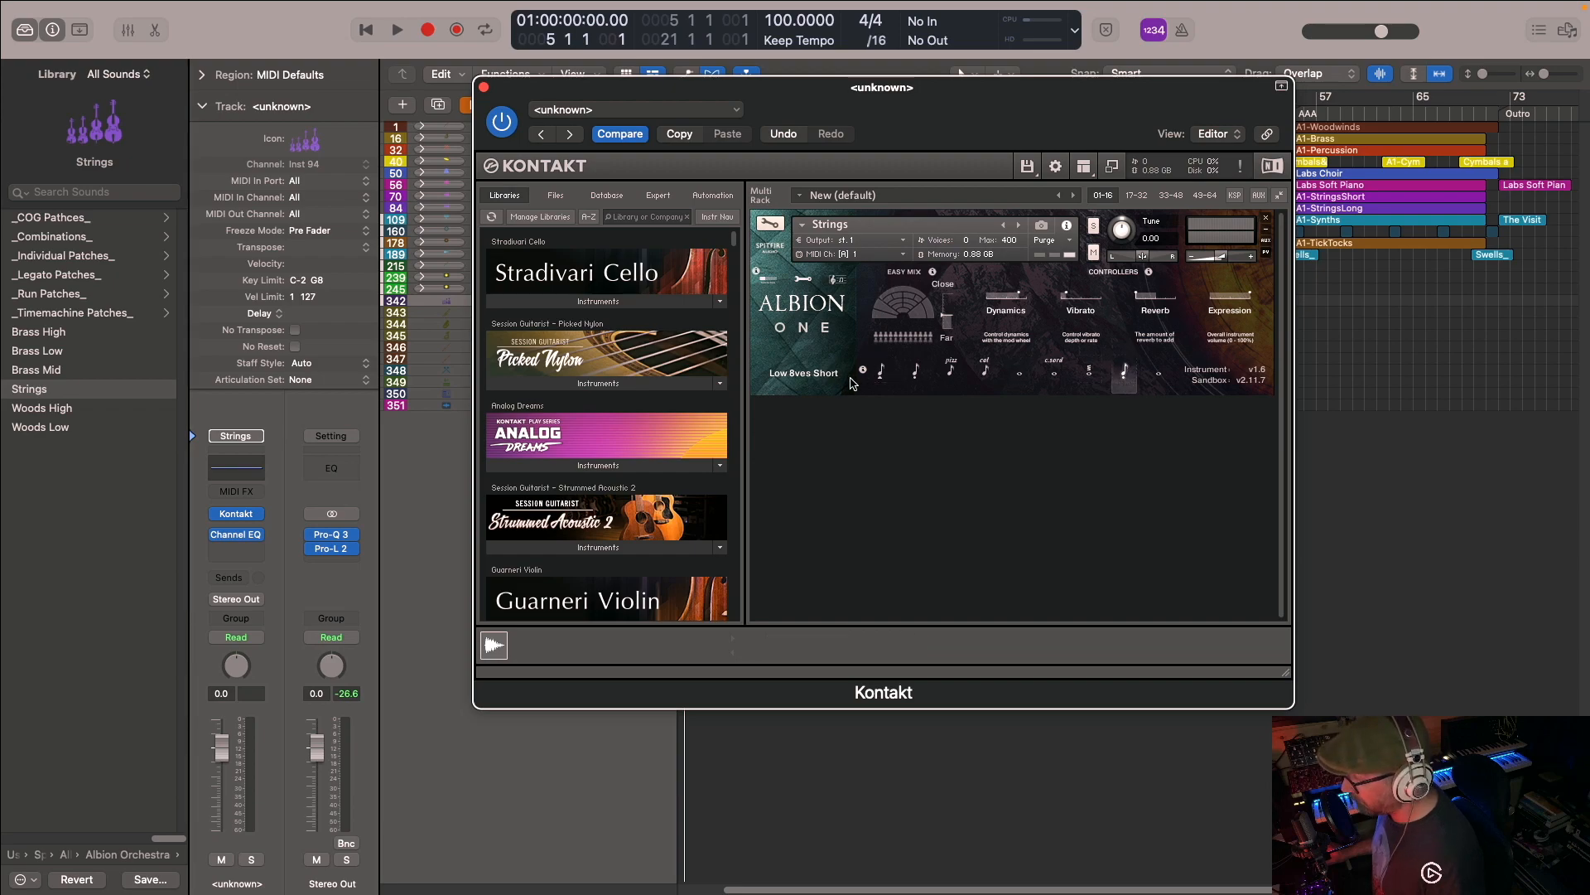
left_click(1157, 373)
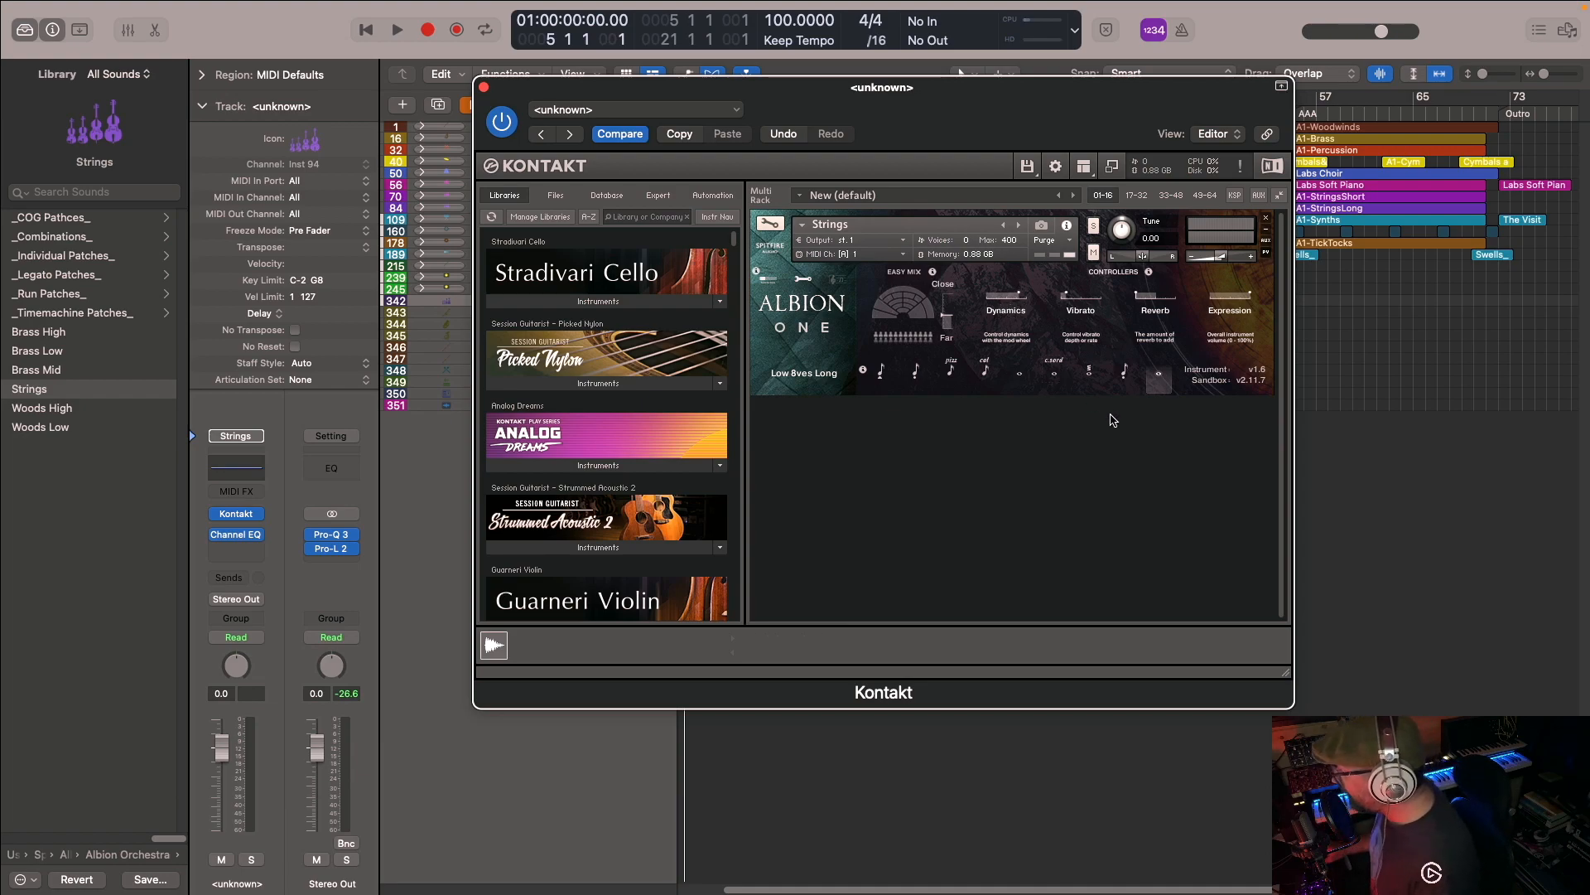
left_click(1023, 383)
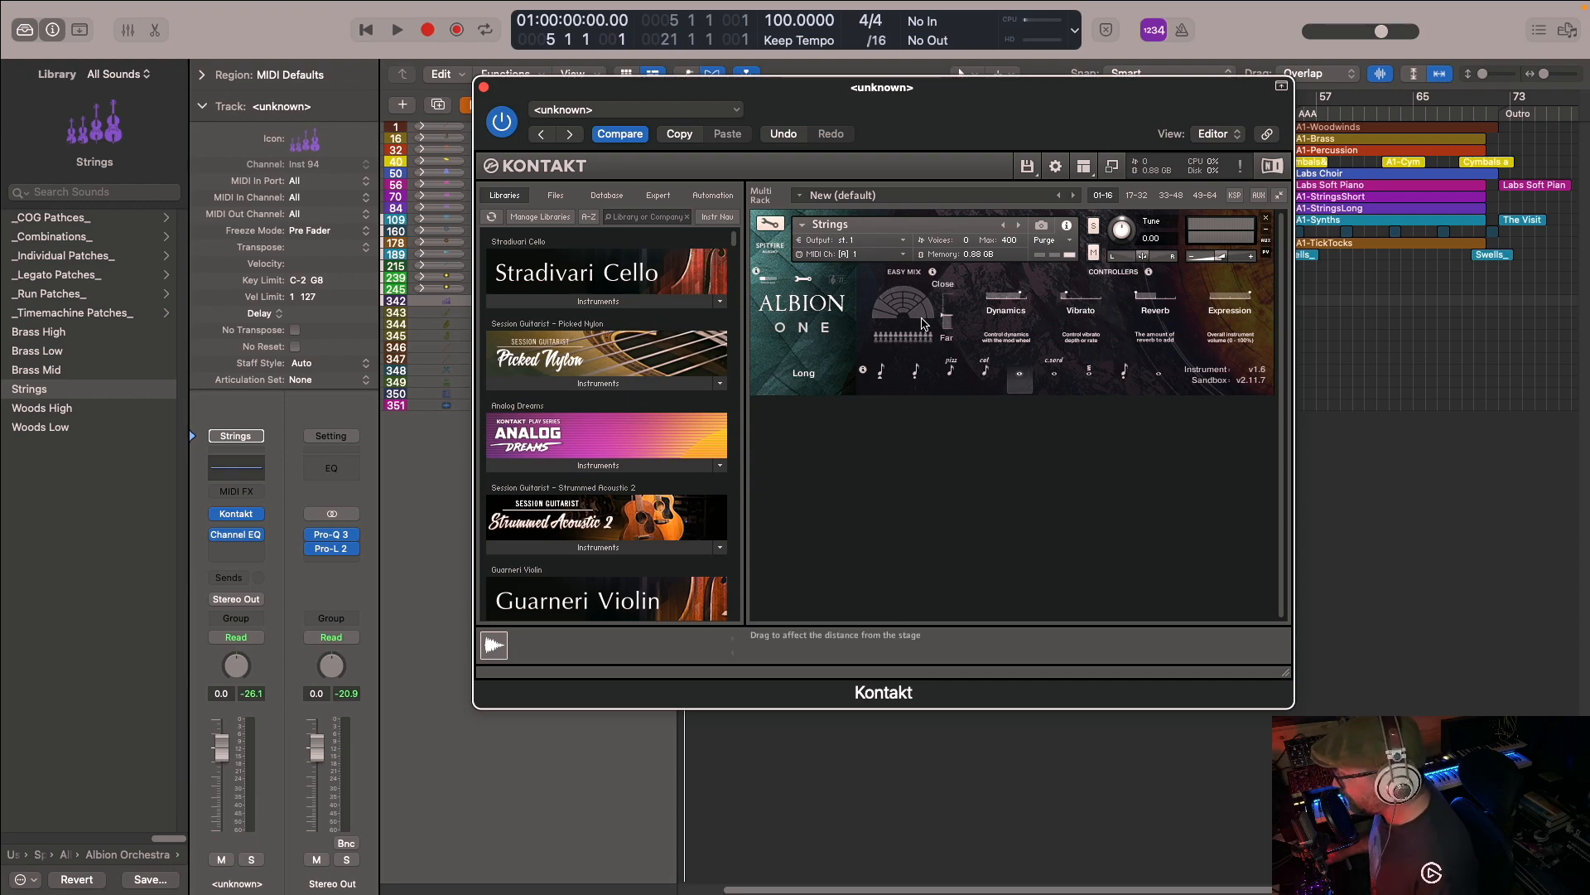
- Compare the basic and advanced Albion One settings, adjusting the Easy Mix distance and the individual Mic Mix levels
left_click(802, 279)
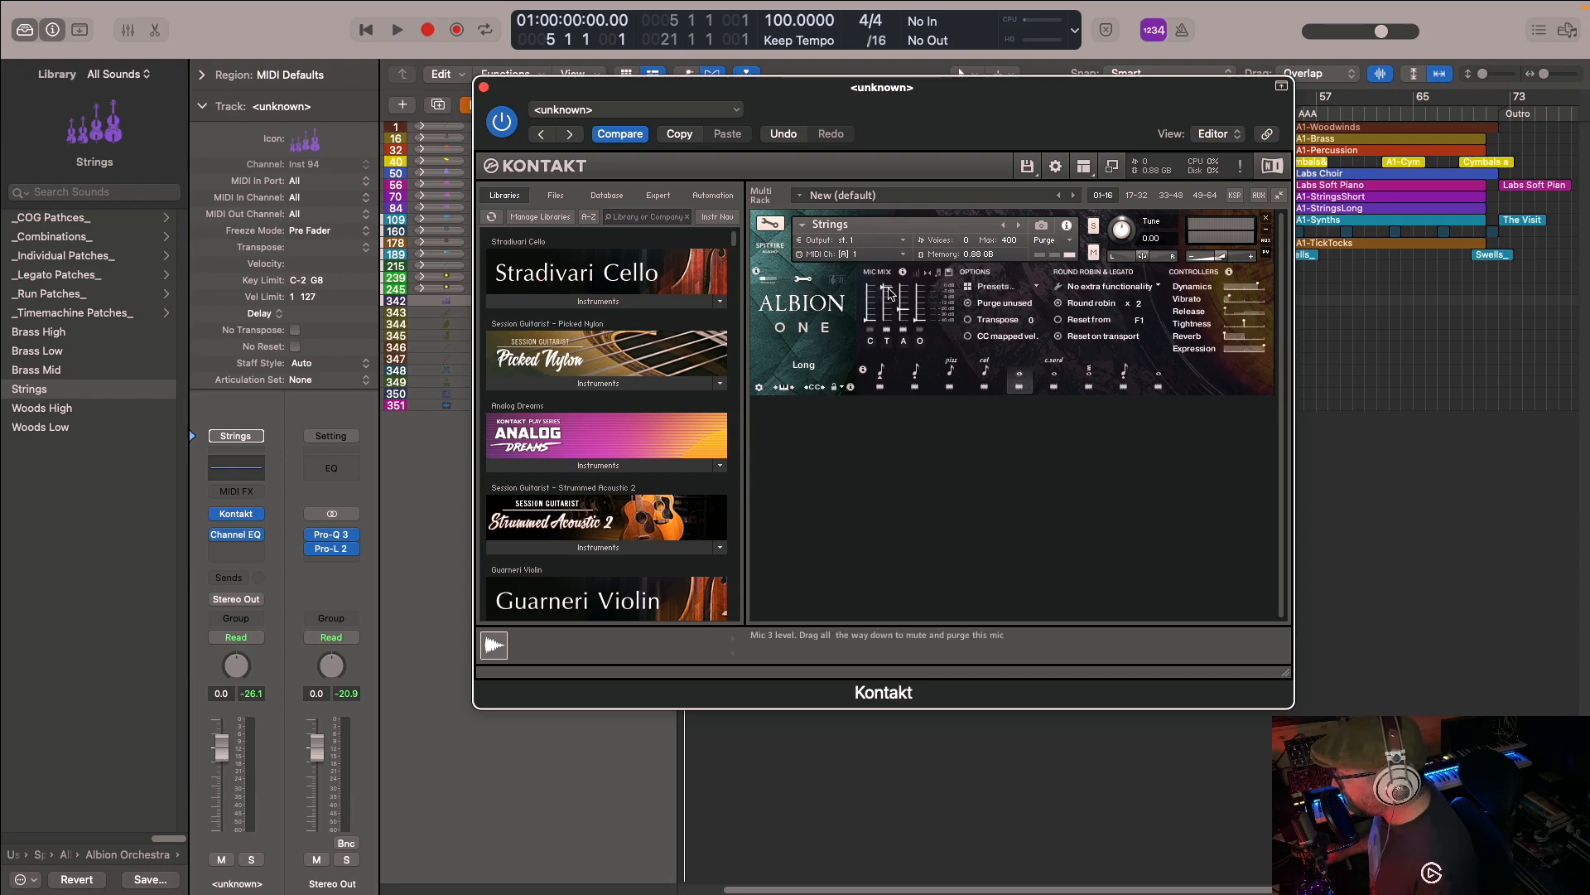
left_click(766, 280)
left_click_drag(955, 325, 962, 285)
mouse_move(963, 338)
left_mouse_down()
mouse_move(960, 278)
mouse_move(961, 310)
left_mouse_up()
left_click(805, 281)
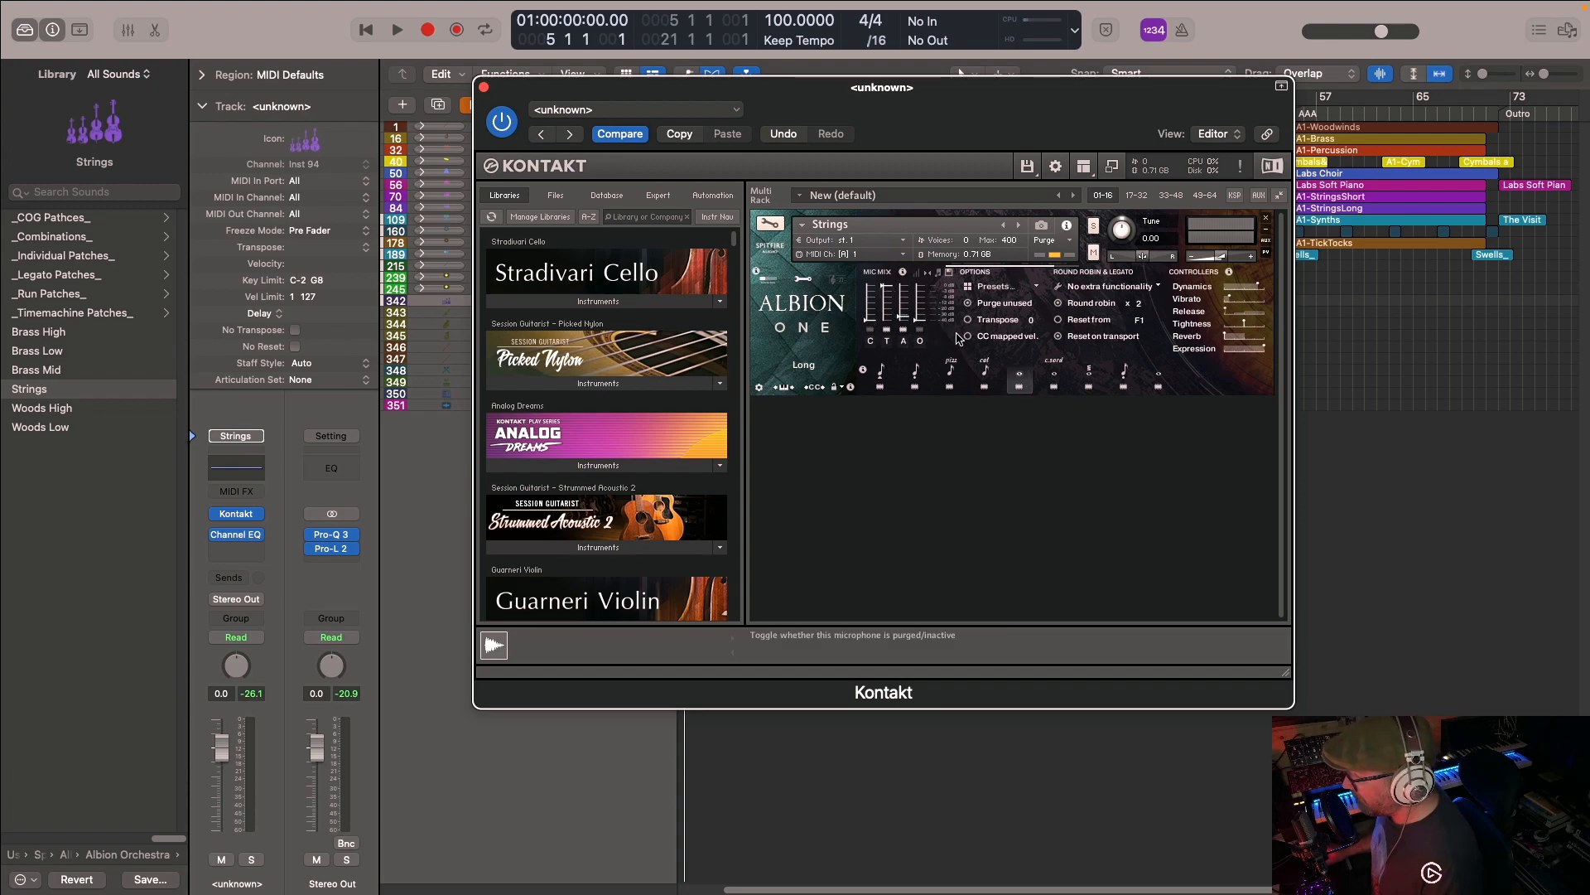
left_click_drag(920, 316, 868, 279)
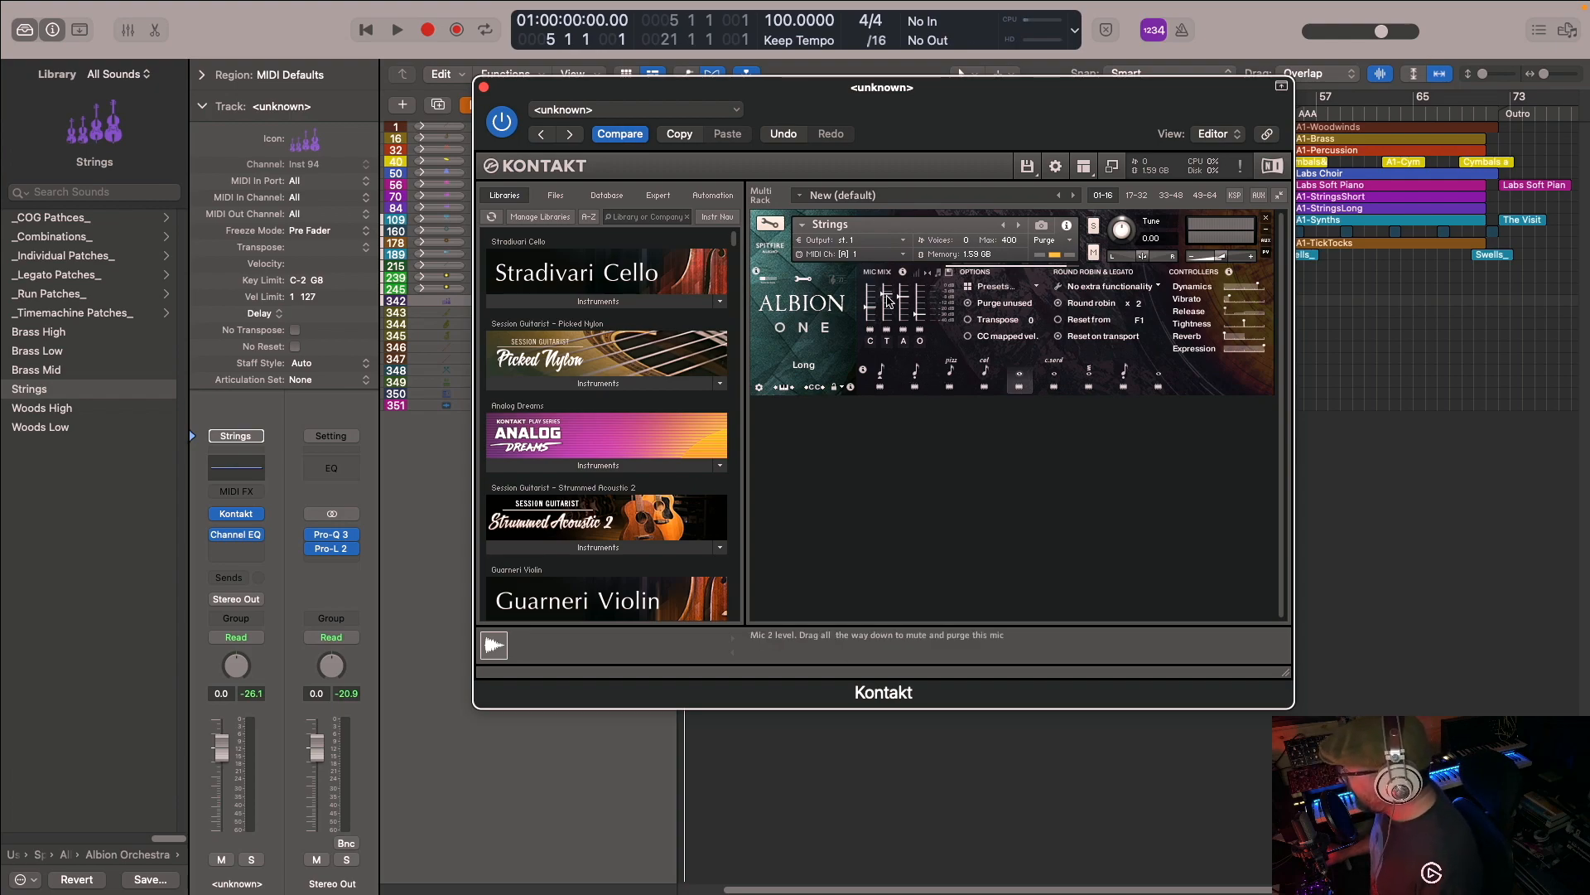
- Unload and reload the samples of the first two articulations in the Strings patch
left_click(880, 387)
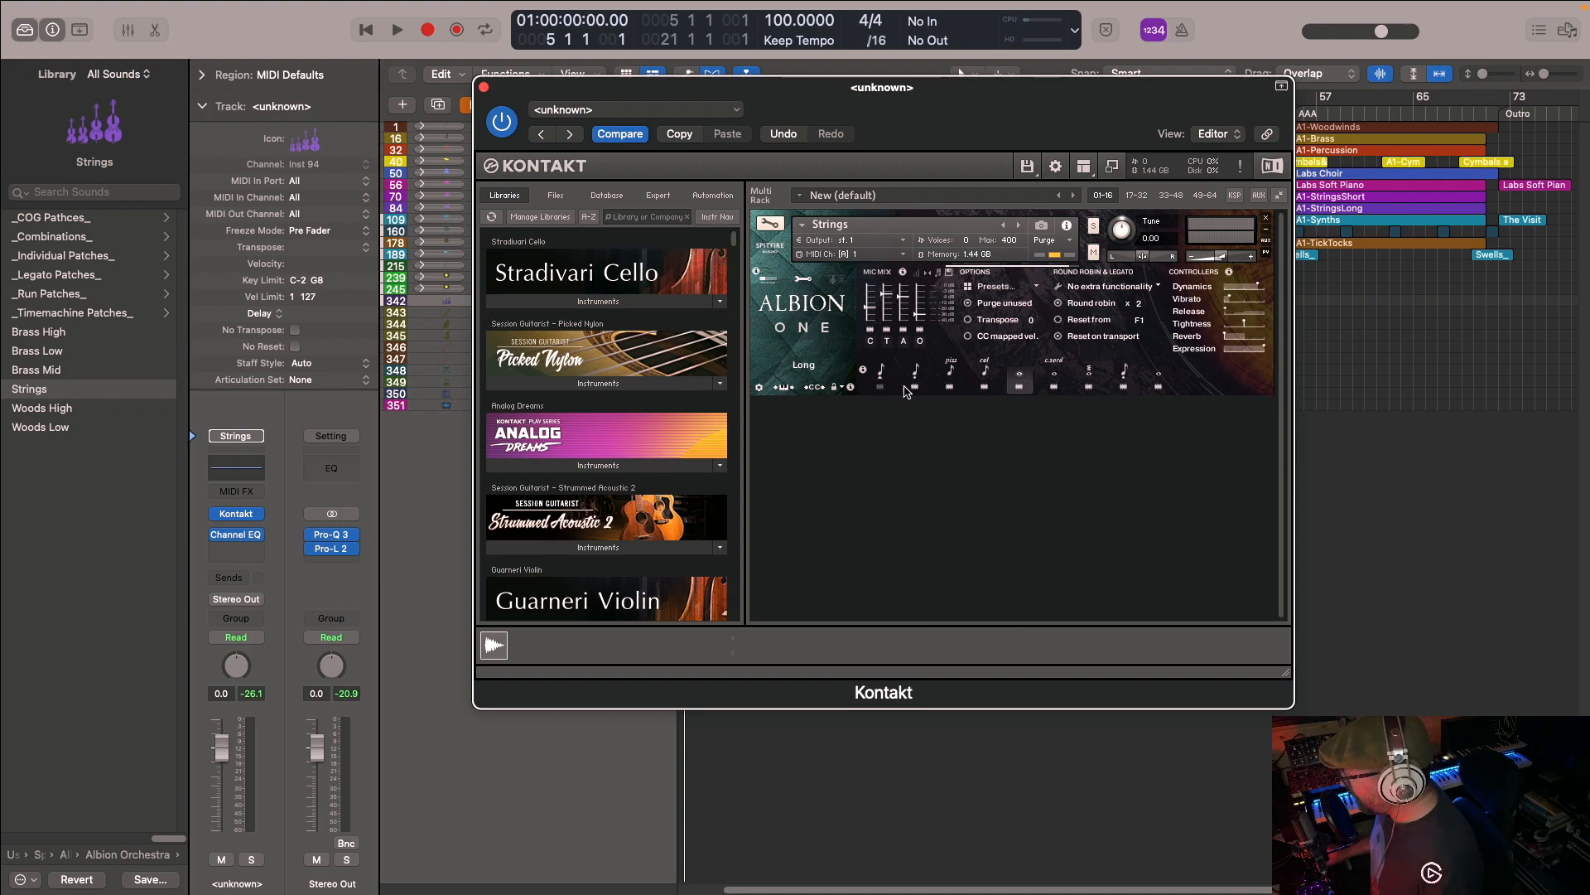
left_click(881, 387)
left_click(914, 389)
left_click(915, 389)
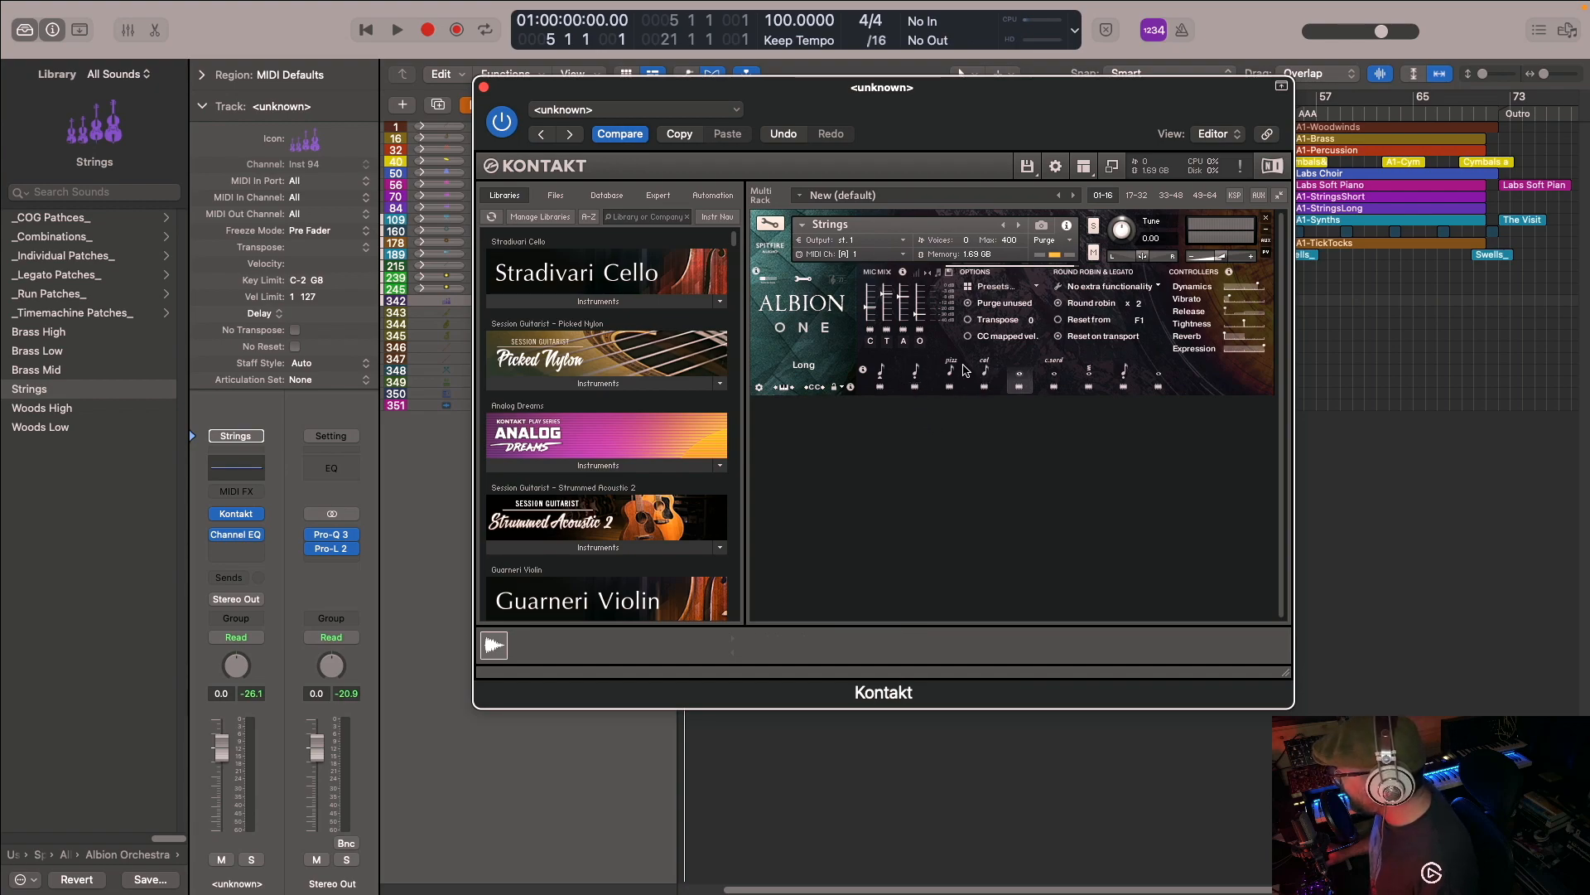
- Browse the _Individual Patches_ library folder and, for comparison, audition Pizzicato layered with Long in the combined Strings patch
left_click(66, 257)
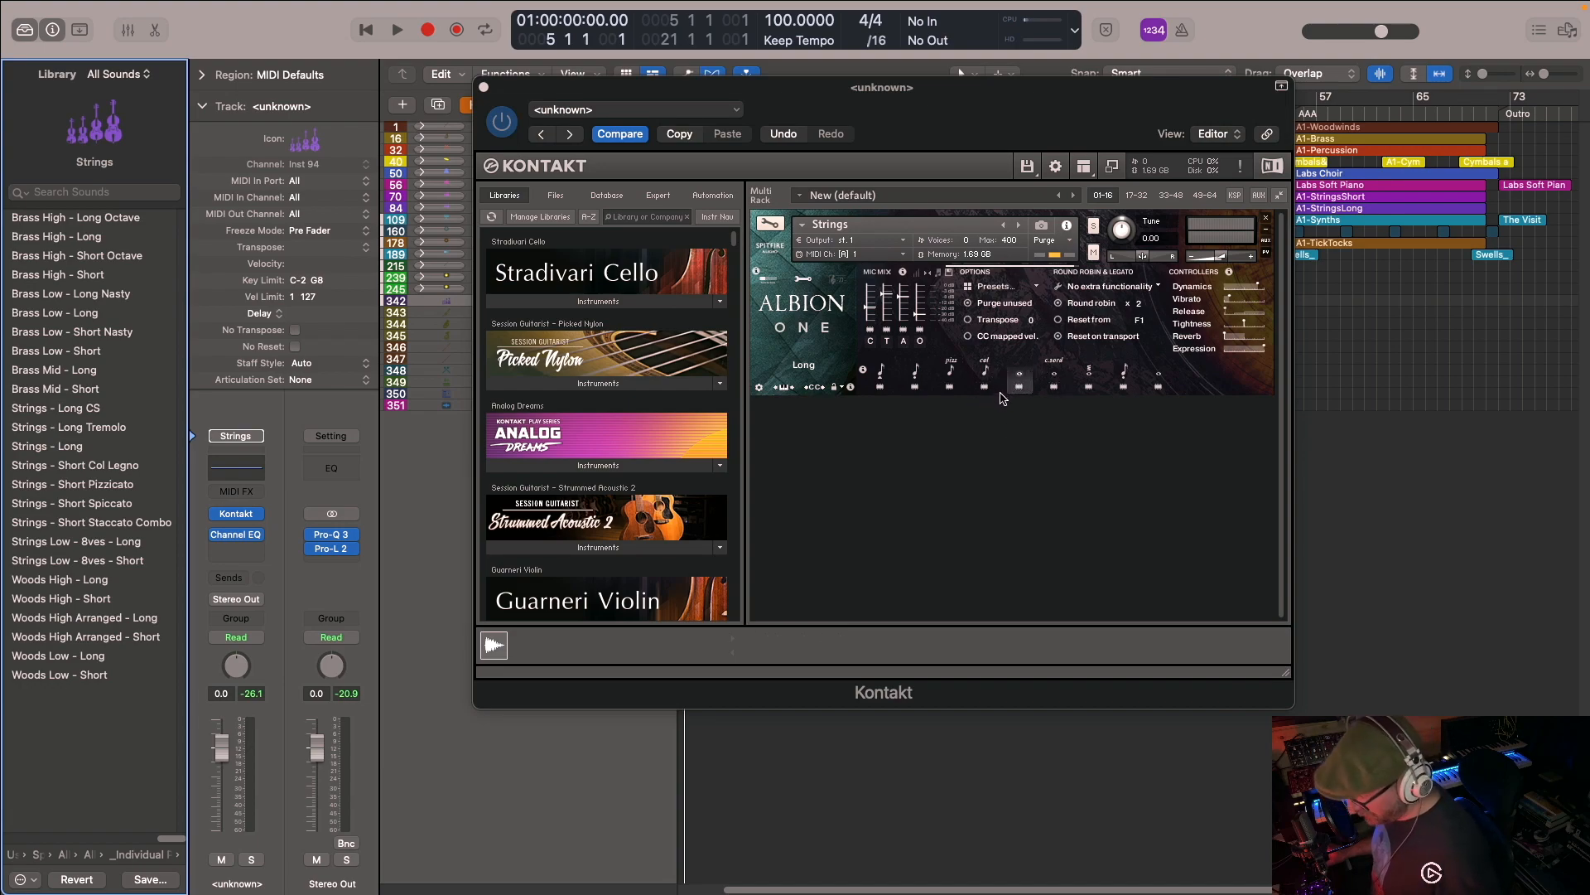
left_click(952, 376, "shift")
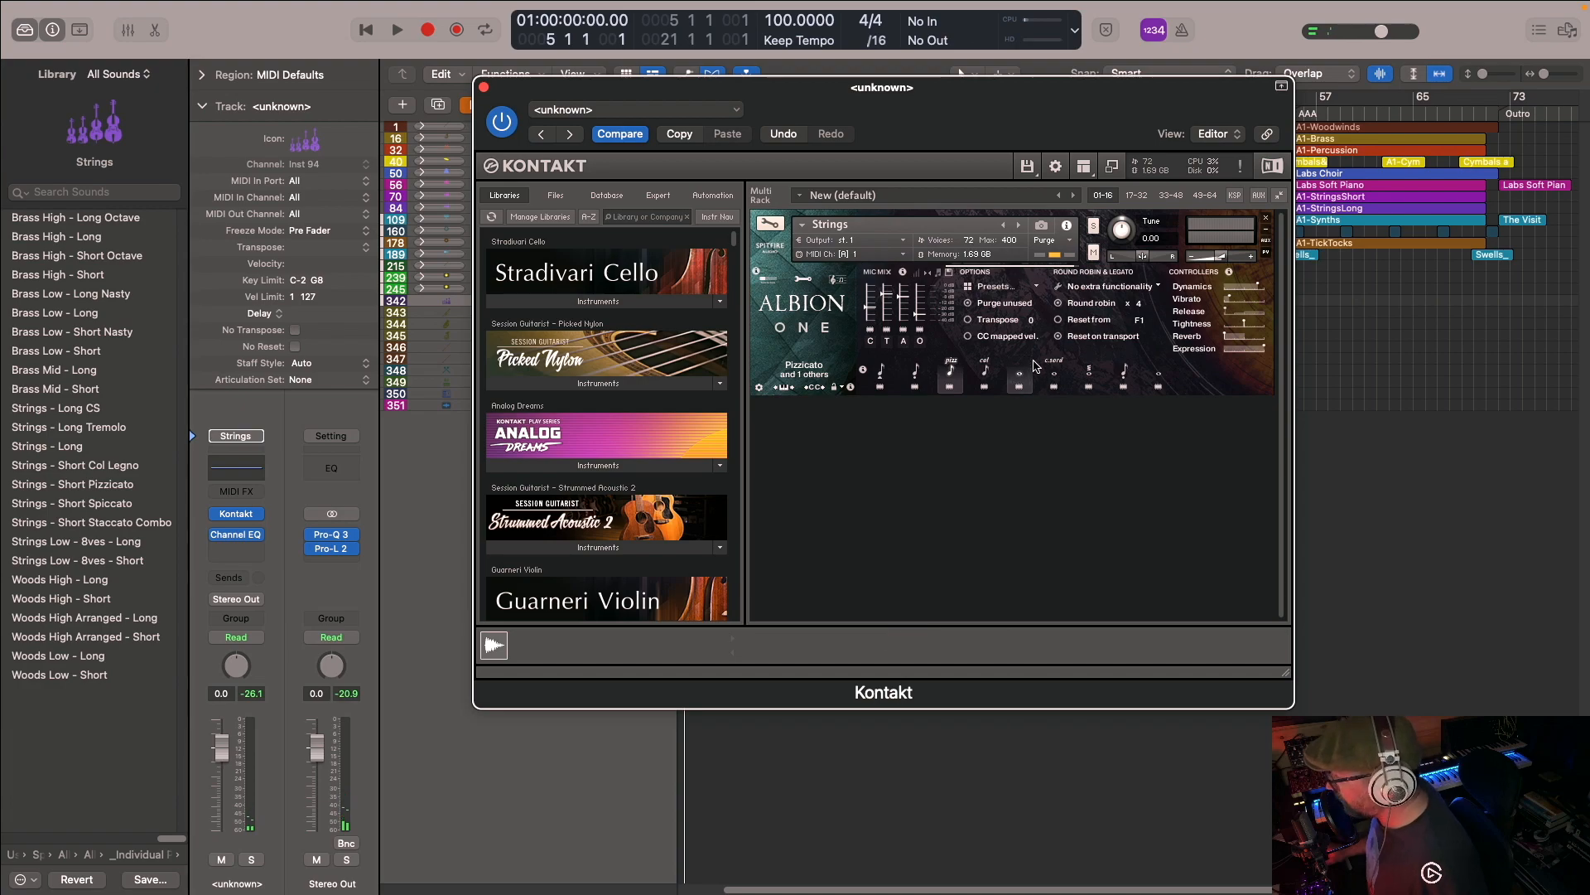
left_click(1022, 378)
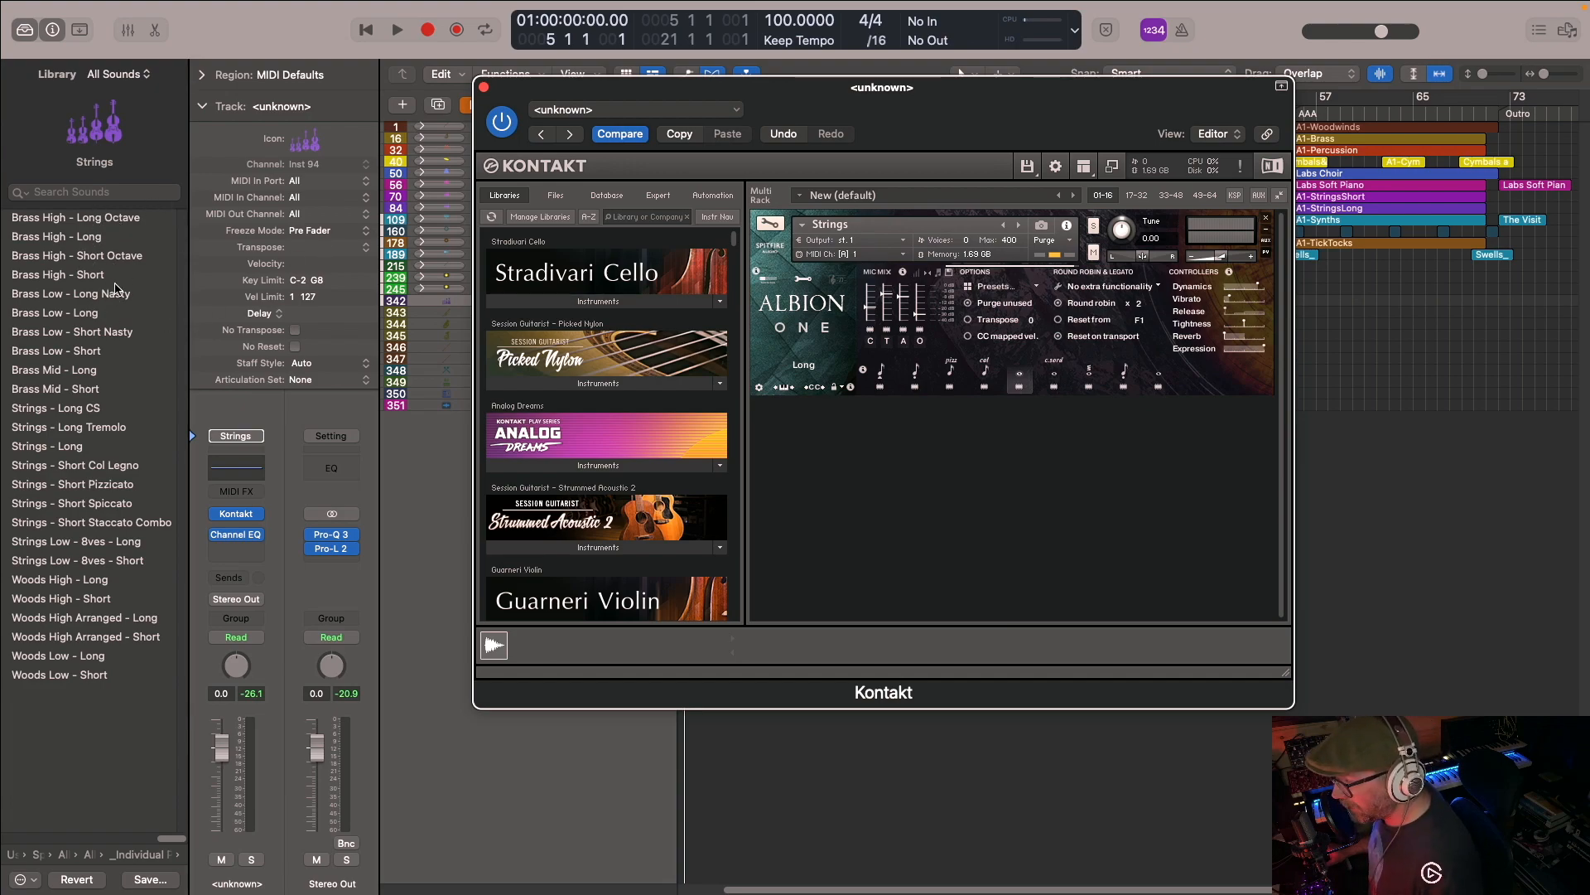
left_click(135, 859)
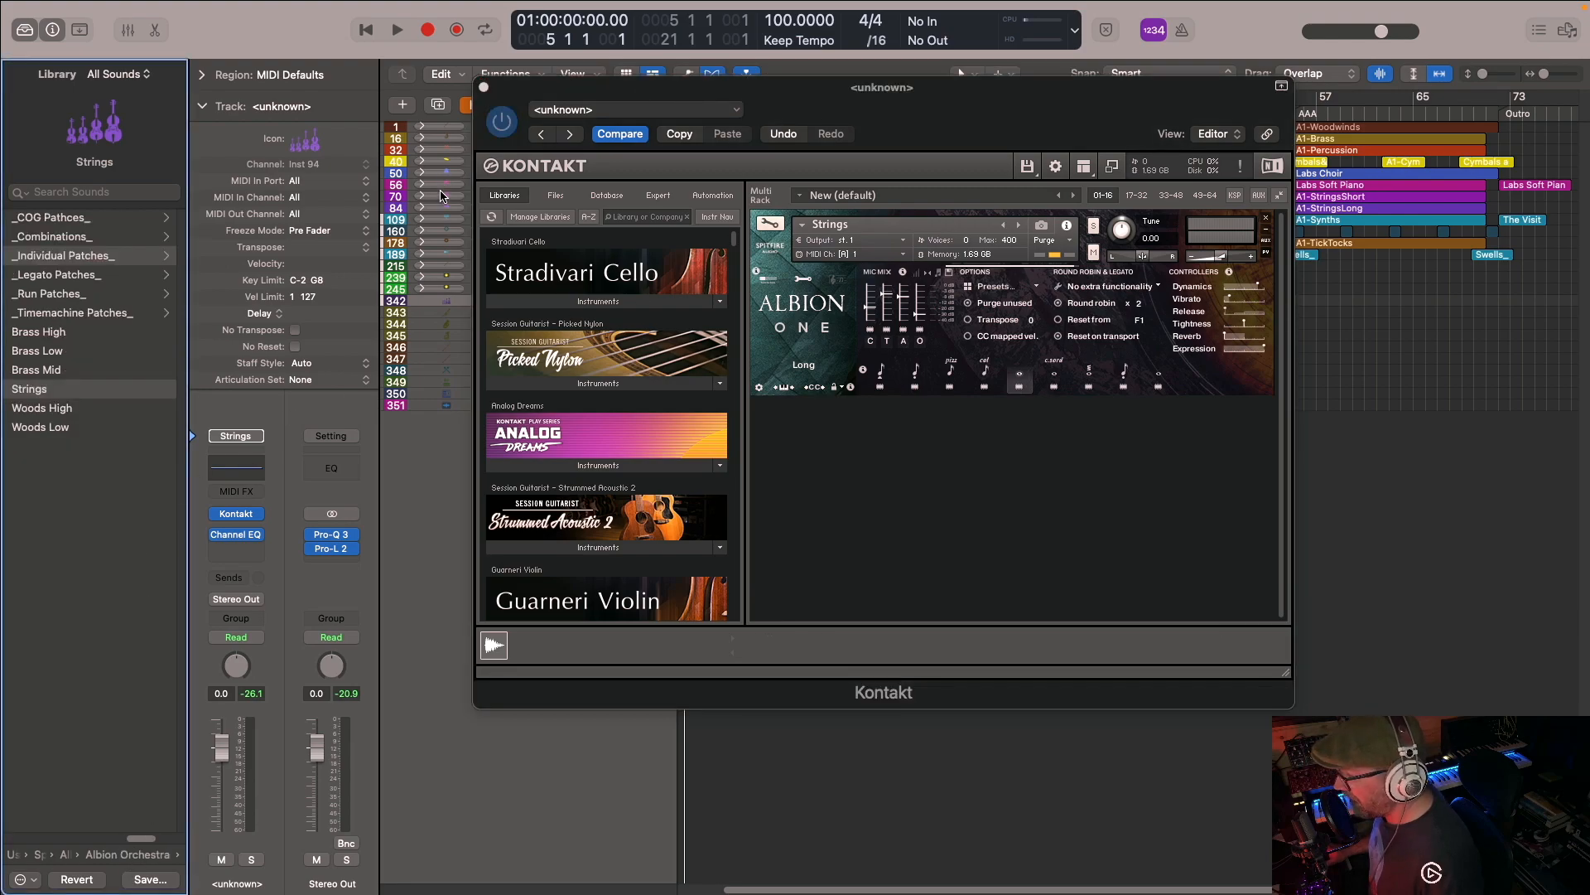
- Reposition the Kontakt window and collapse the Strings track's parameter details
left_click_drag(613, 89, 940, 90)
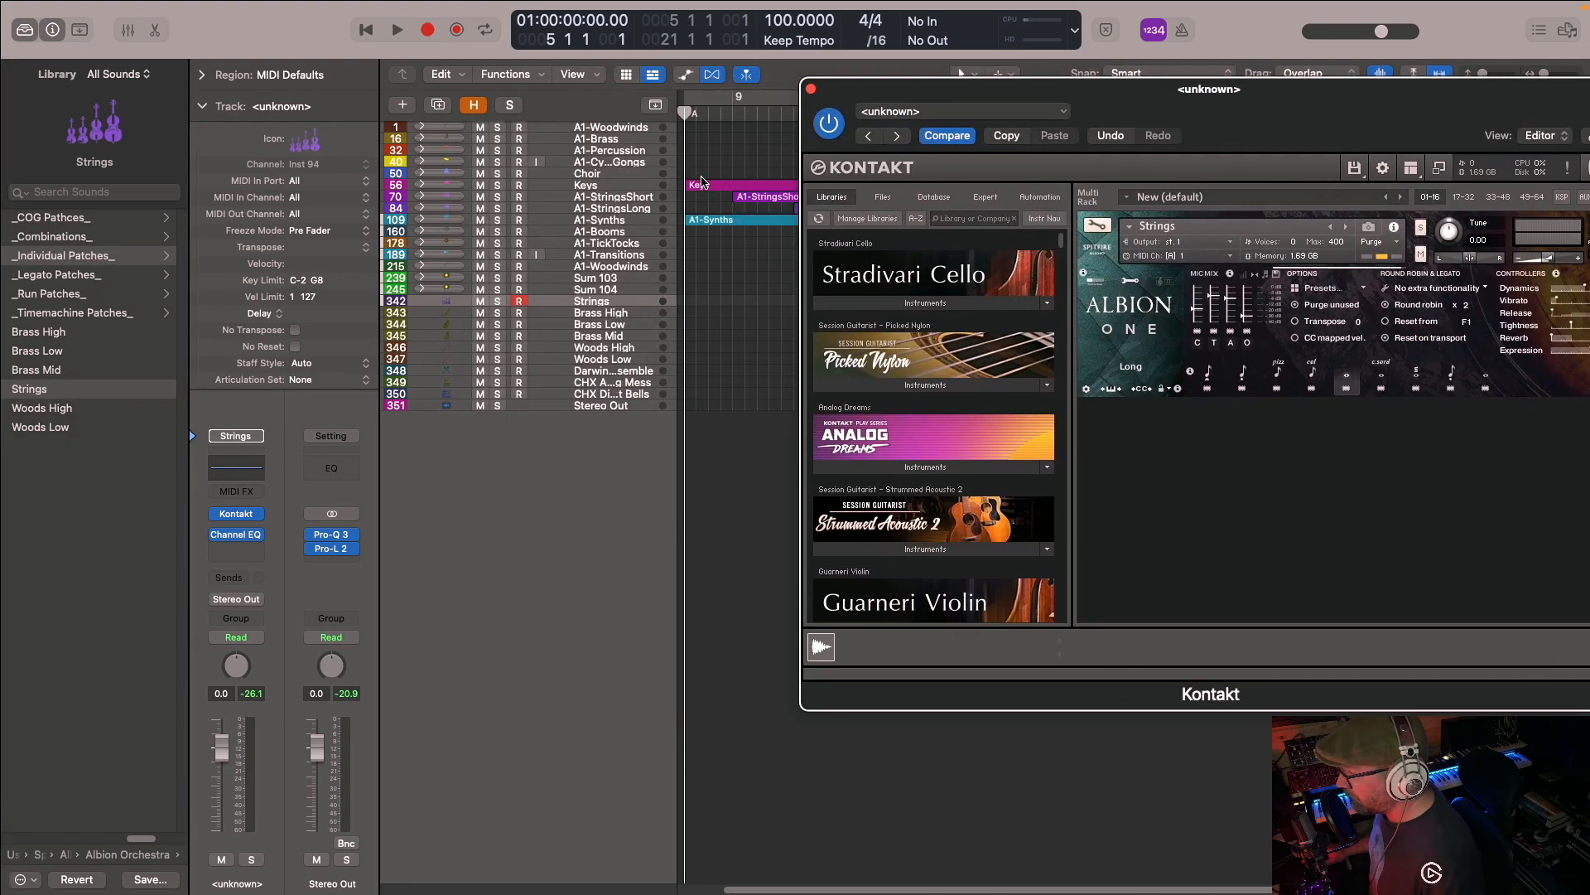
left_click_drag(1056, 100, 811, 74)
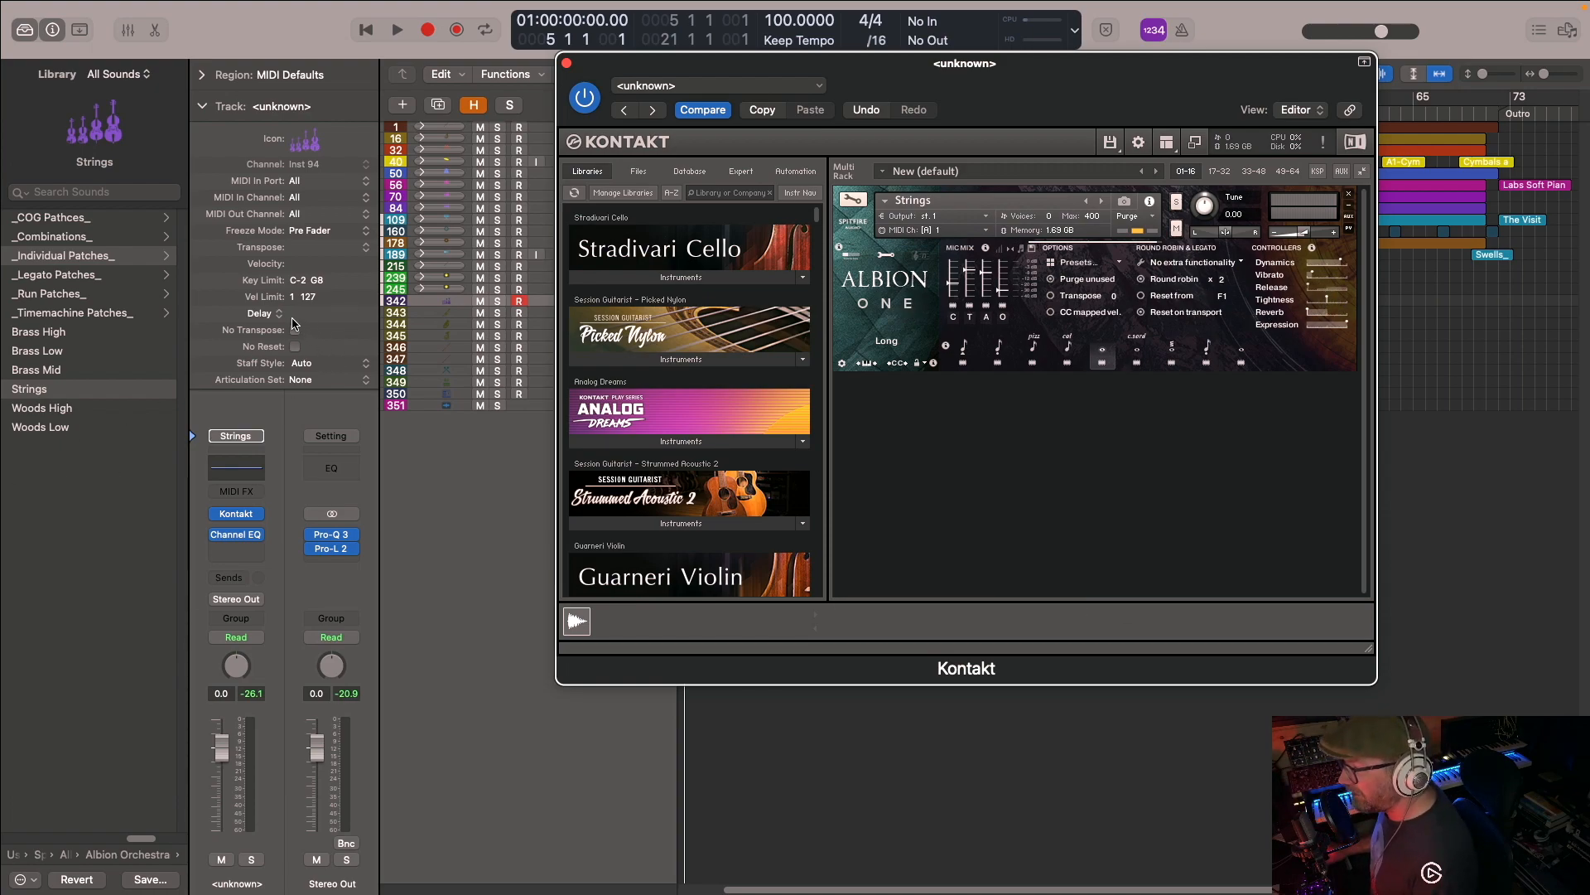
left_click(203, 107)
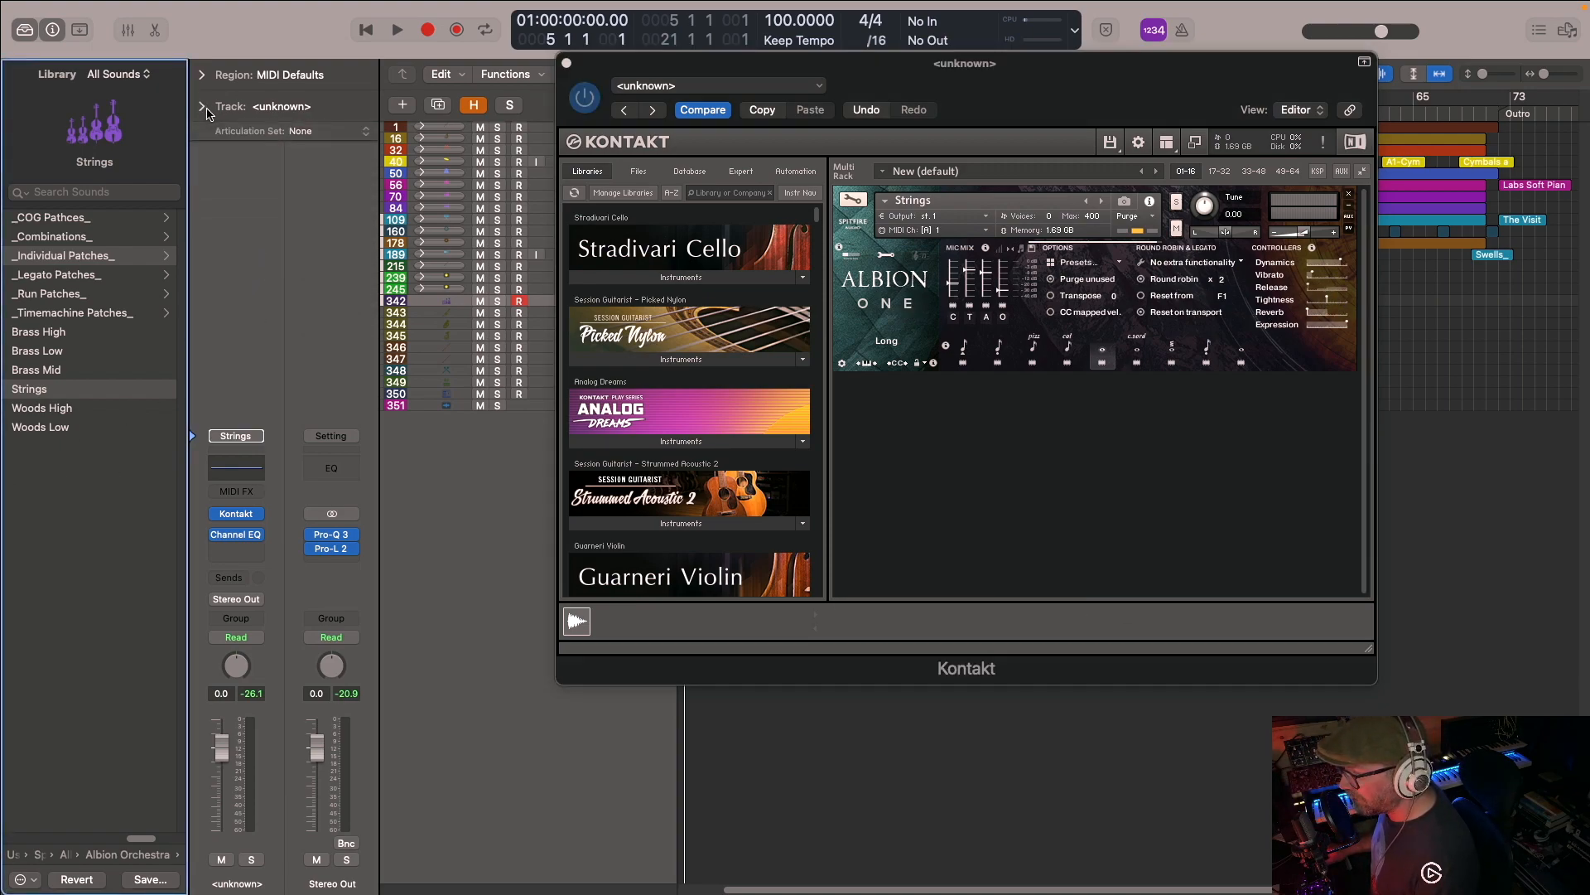
- Expand the Strings track's parameter details and open its Delay value for editing
left_click(203, 108)
double_click(341, 314)
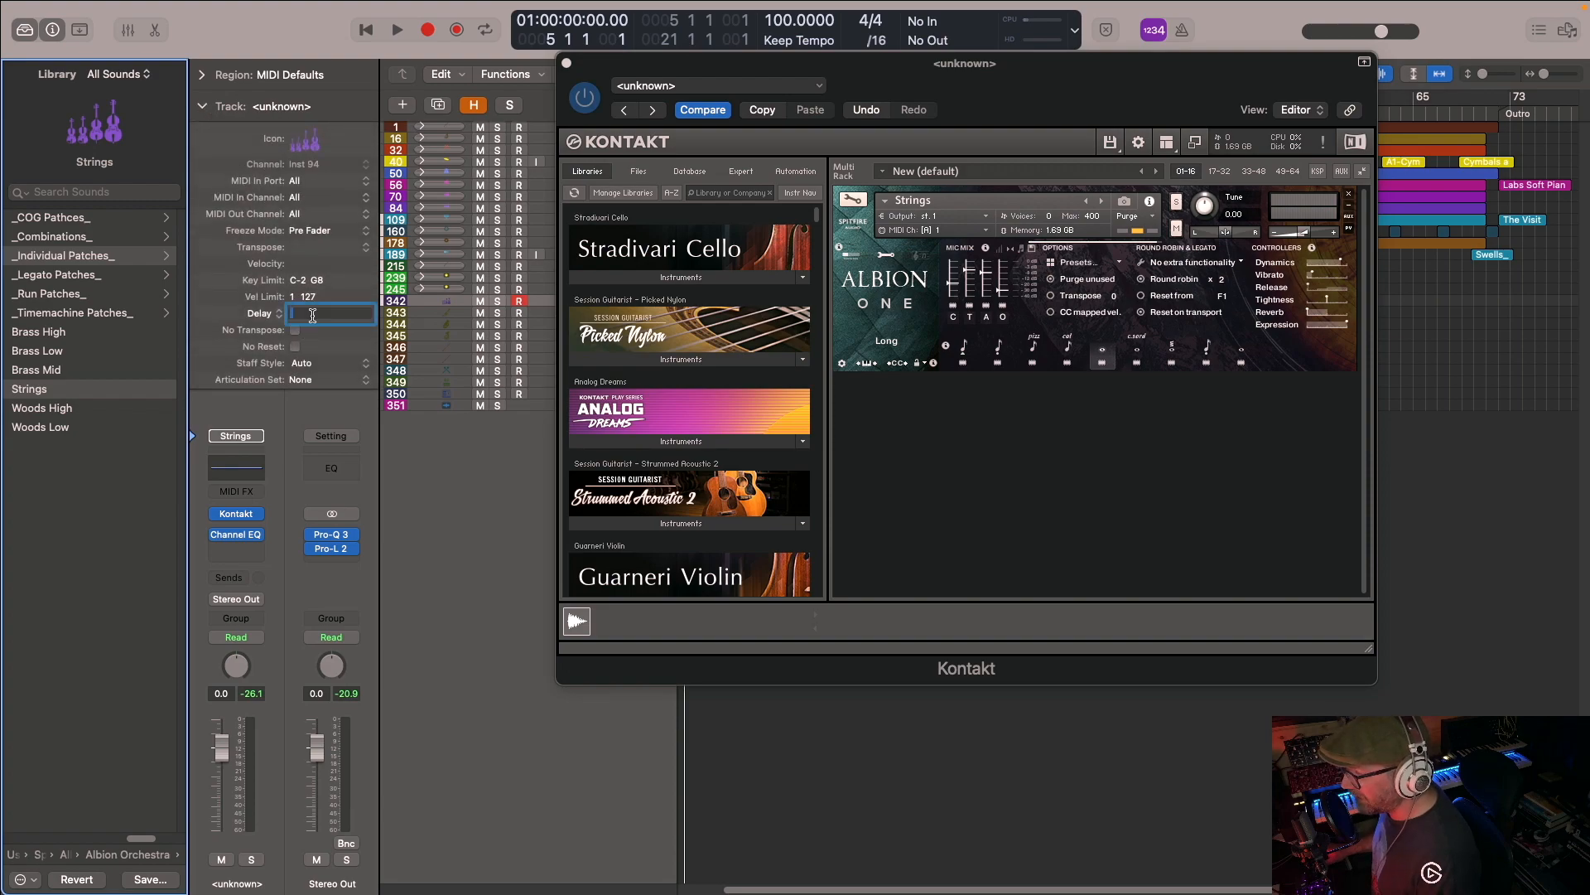
left_click(295, 329)
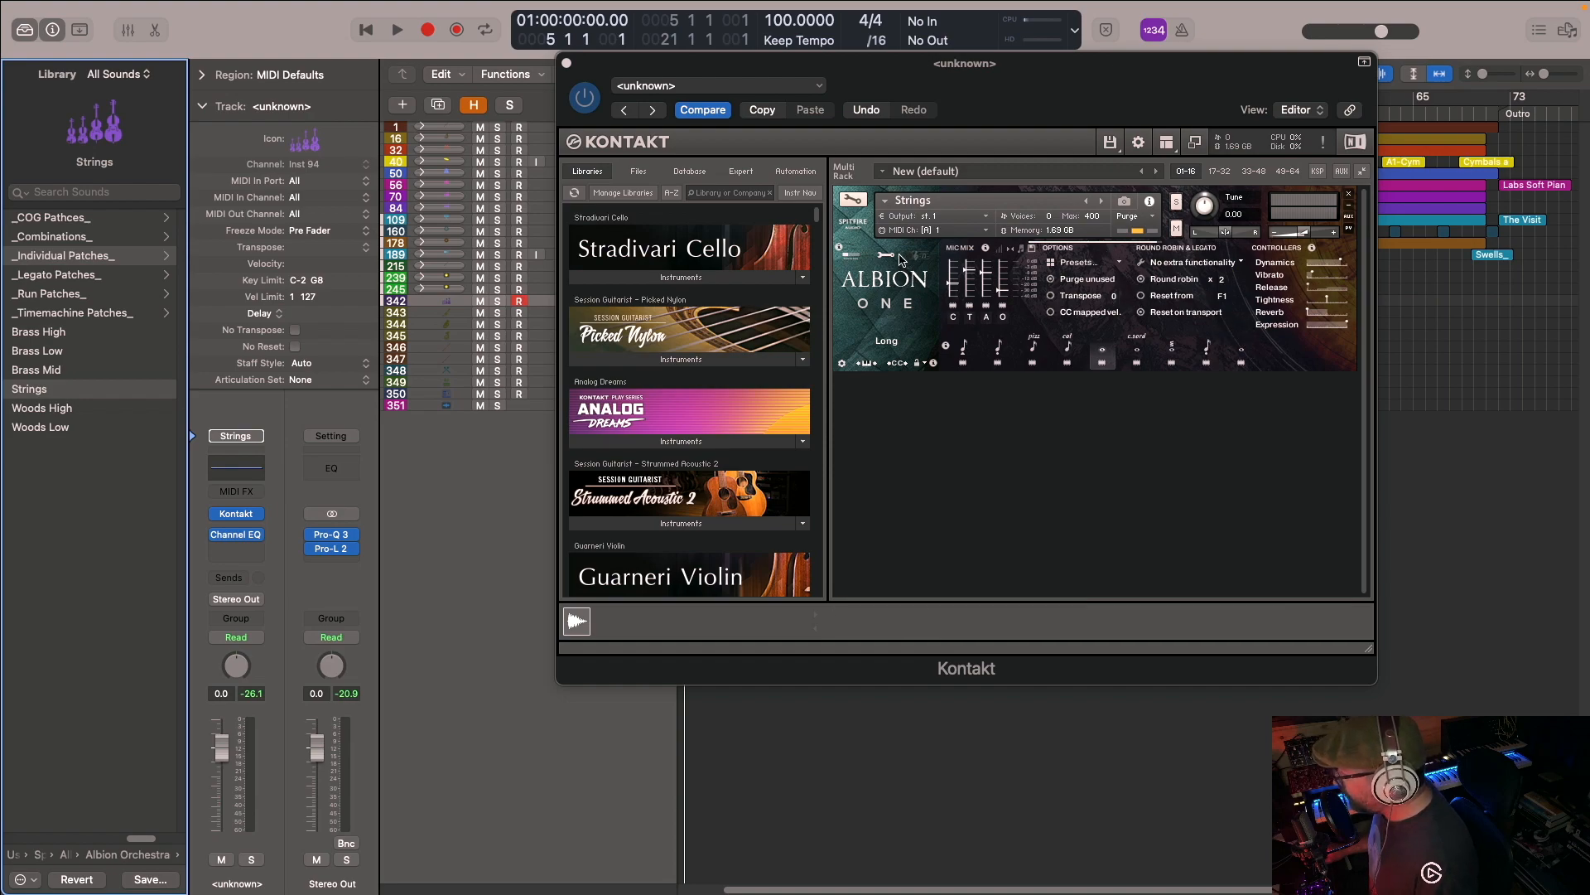
- Switch the Strings patch to Spiccato and view its Ostinatum settings before returning to the advanced settings
left_click(965, 348)
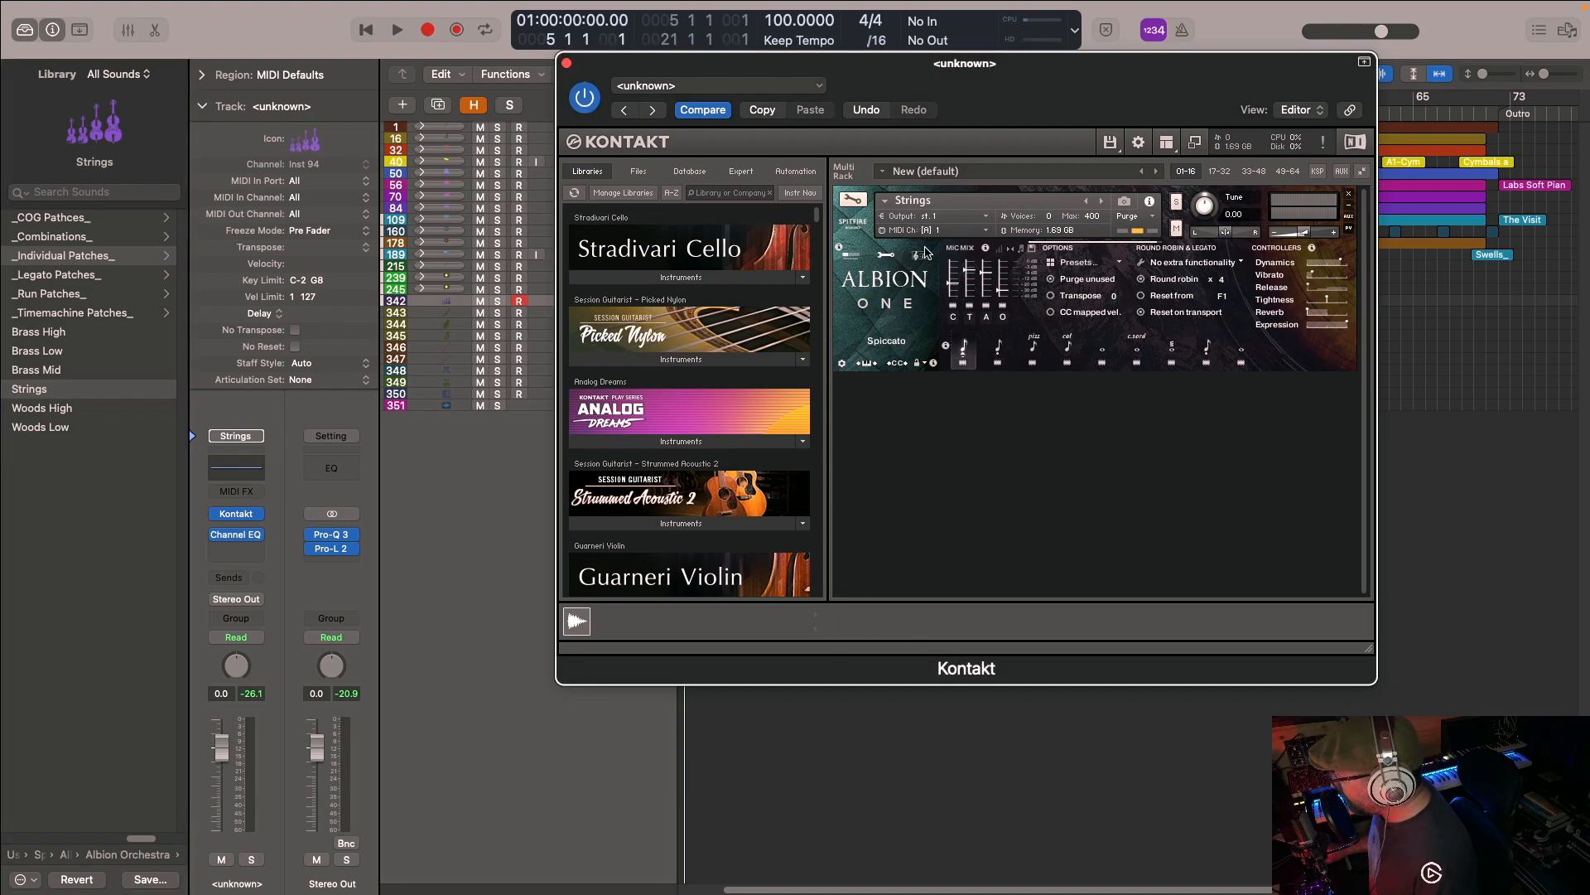
left_click(922, 254)
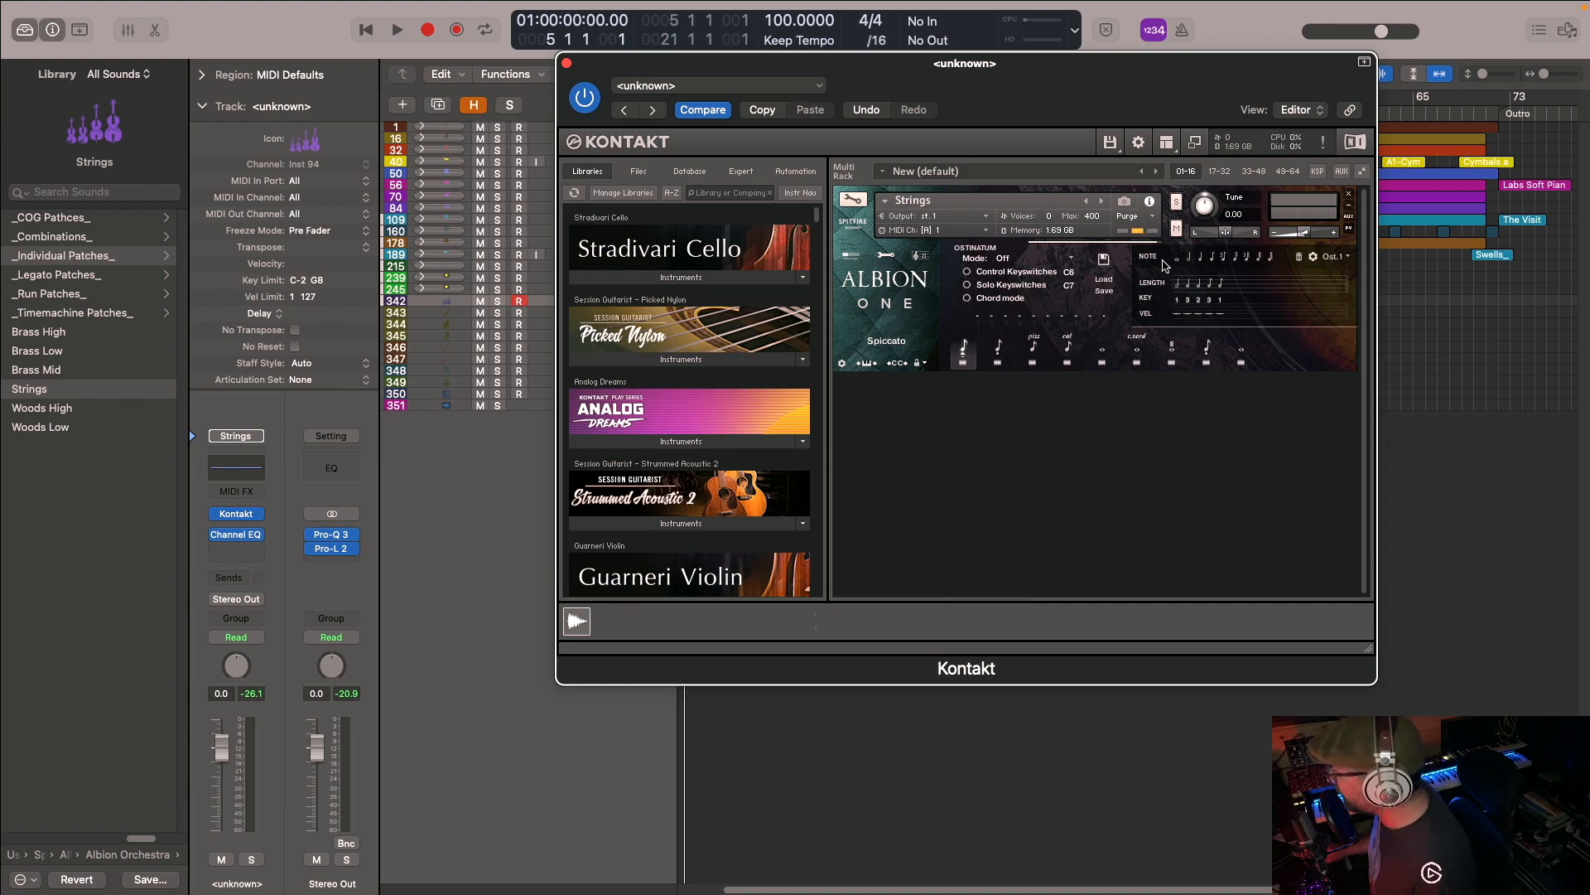
left_click(890, 255)
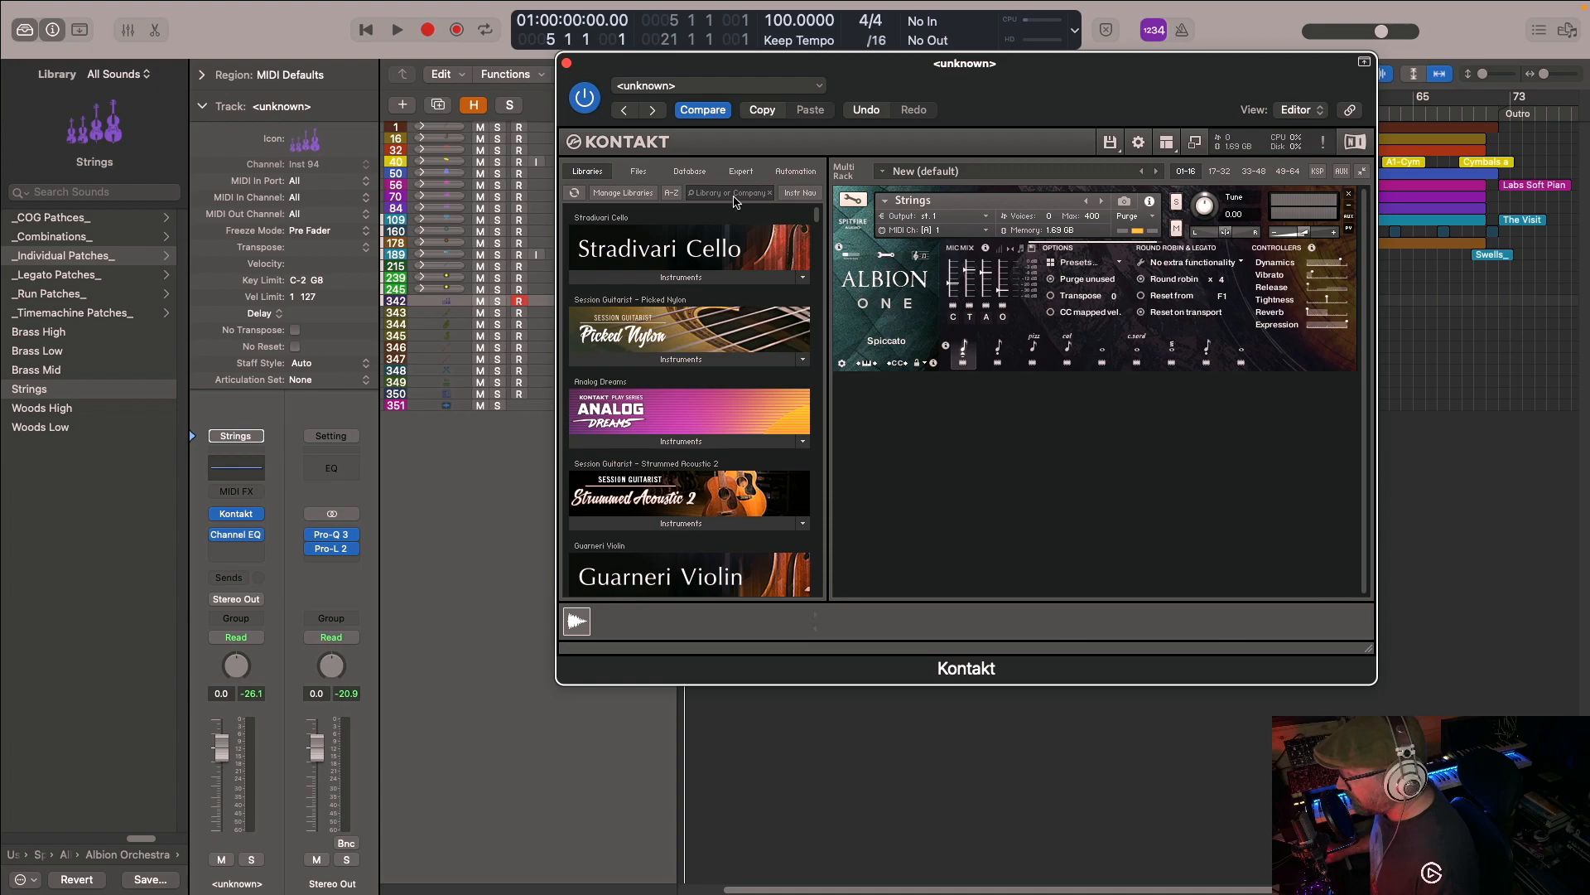
- Link the Kontakt window to the track selection, reposition it, and show the Brass High track's patch
key("Down")
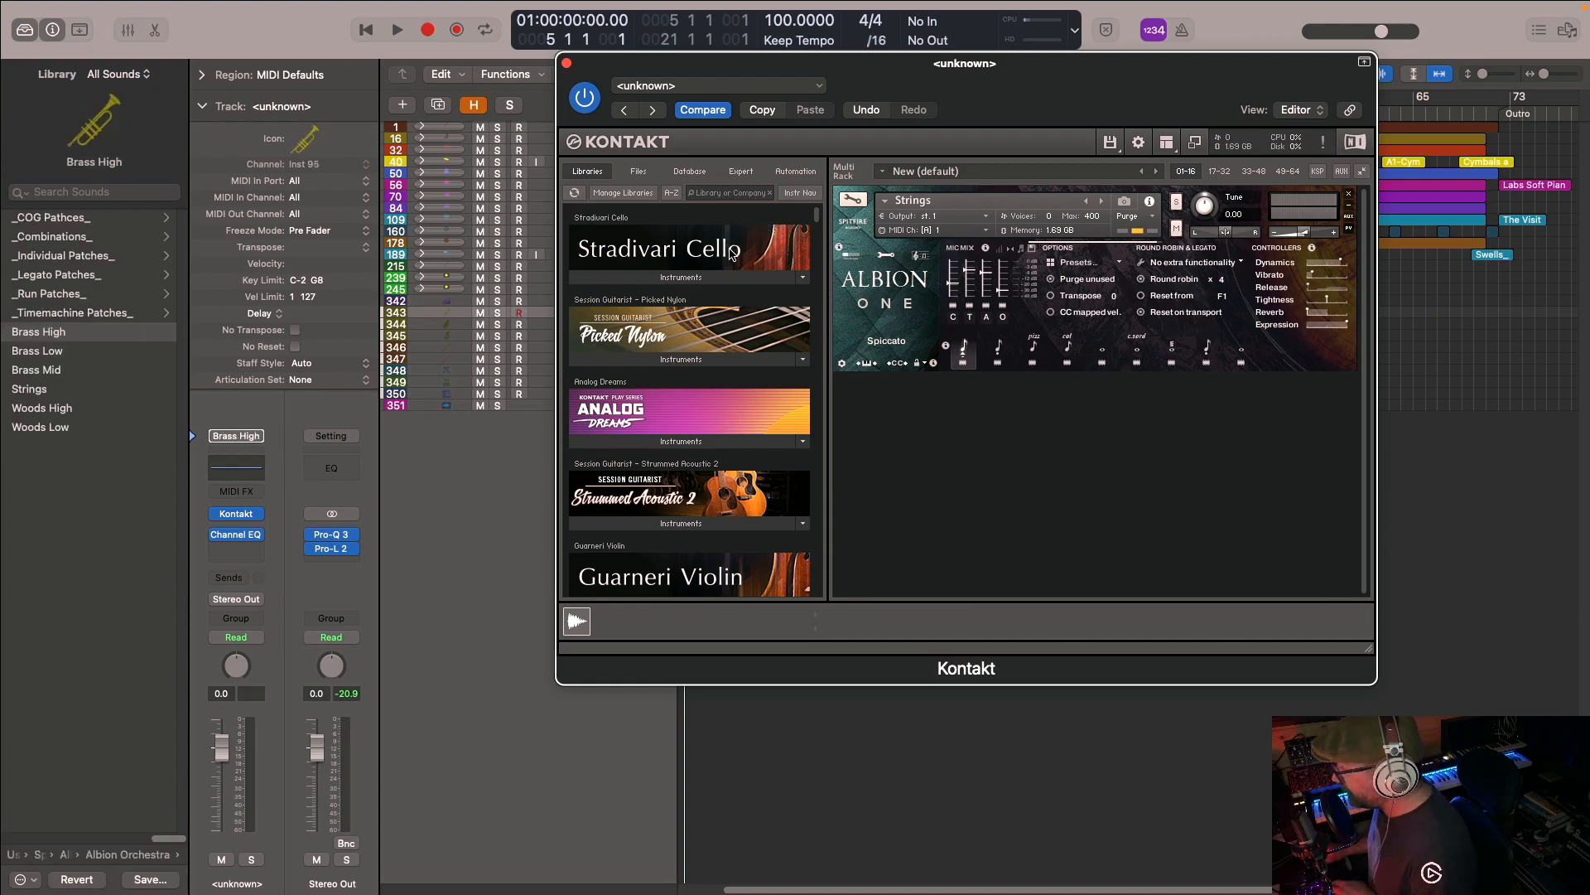
left_click(1346, 113)
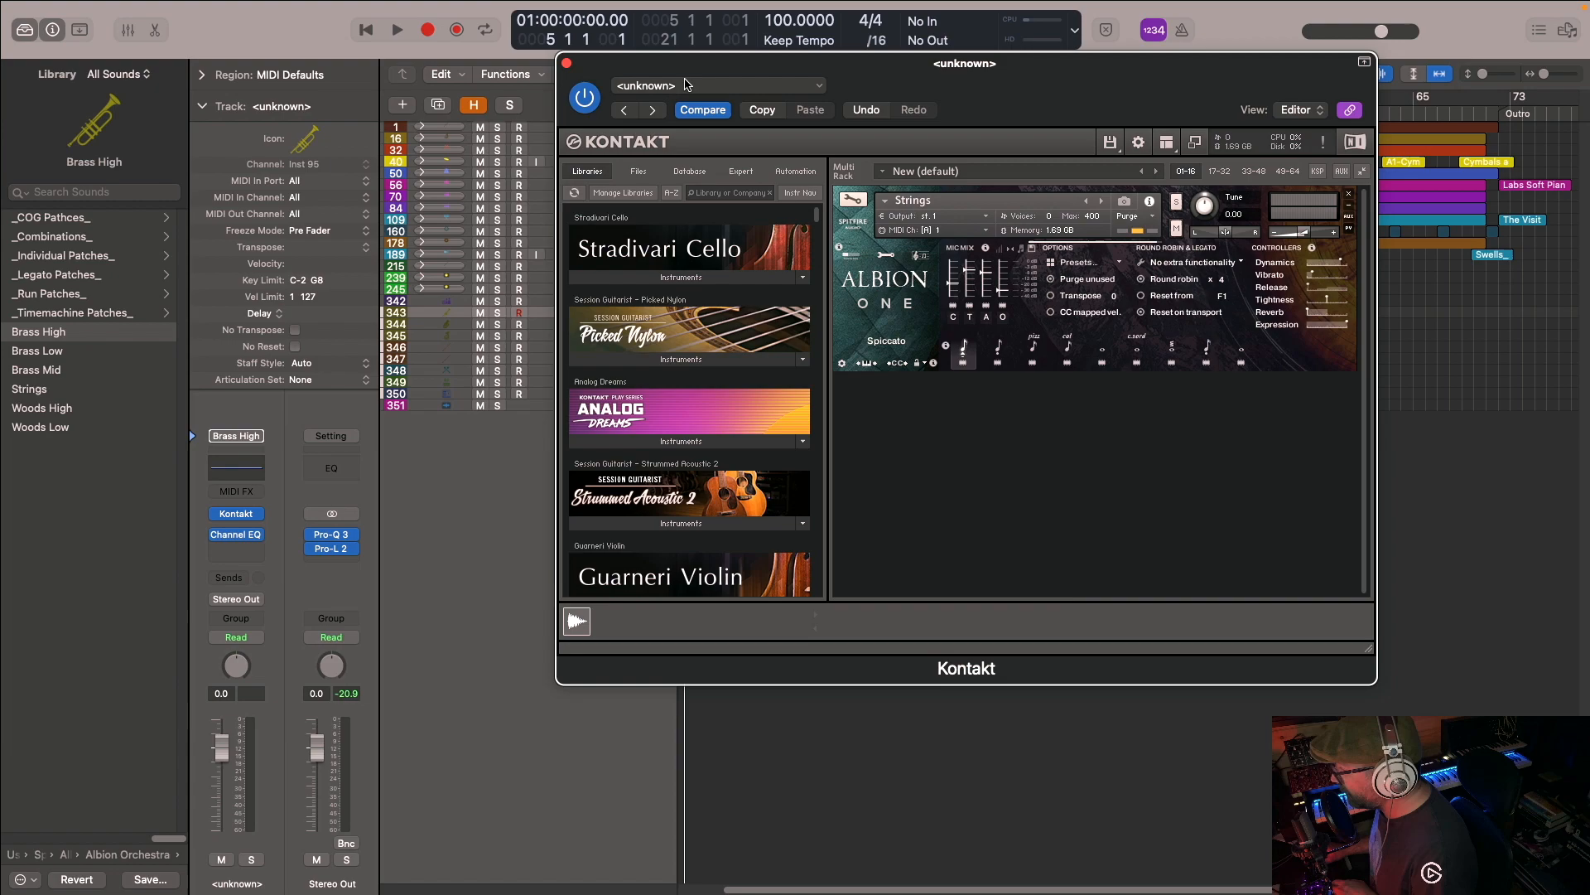
left_click_drag(878, 70, 907, 67)
key("Up")
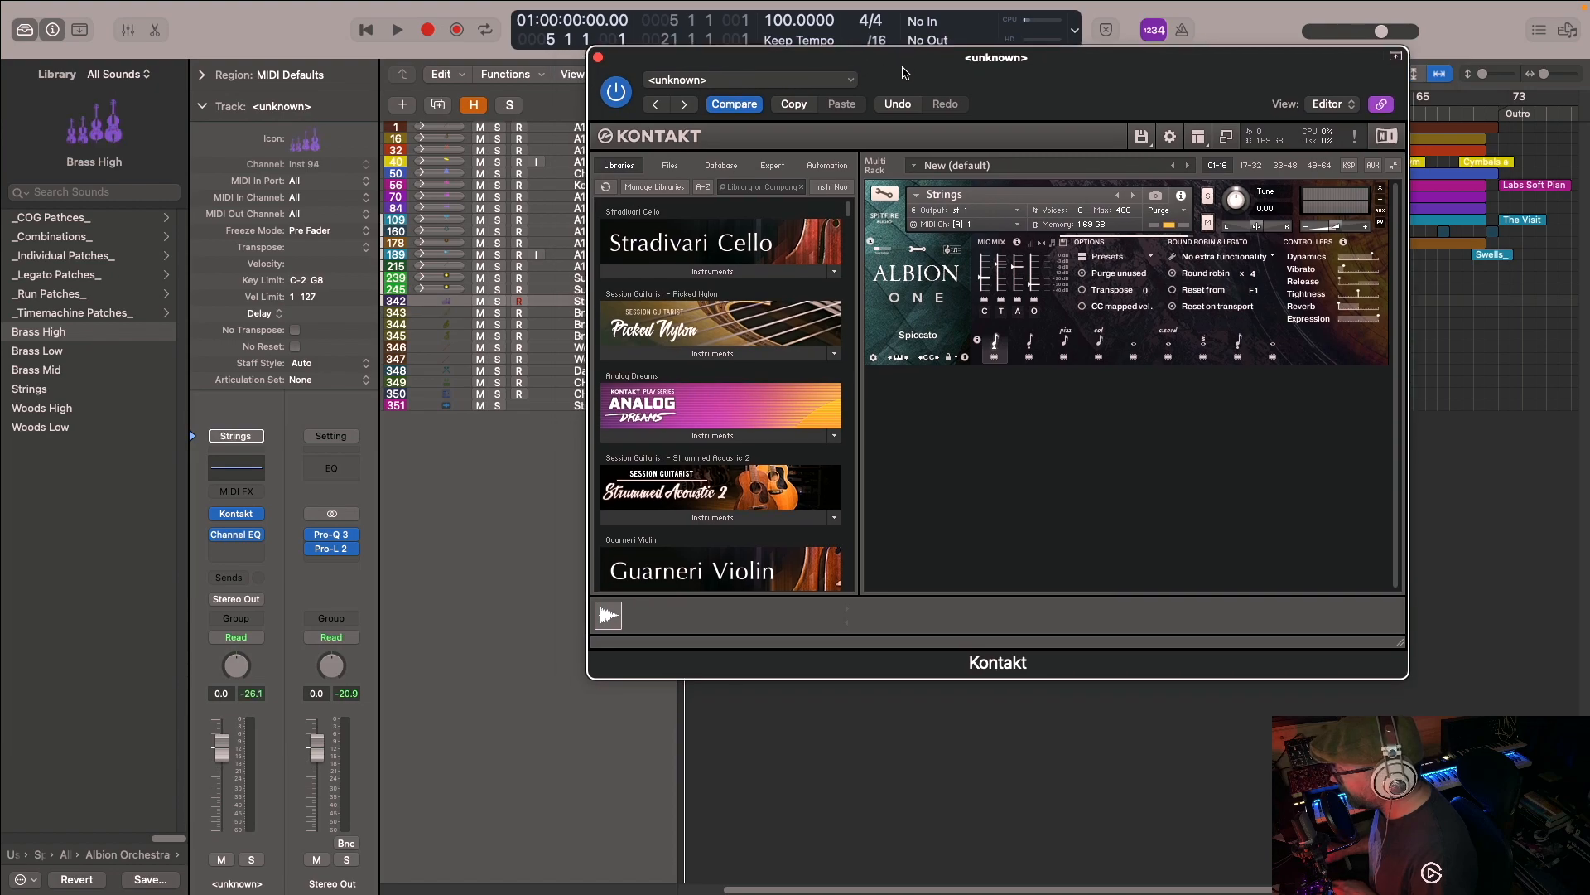
key("Down")
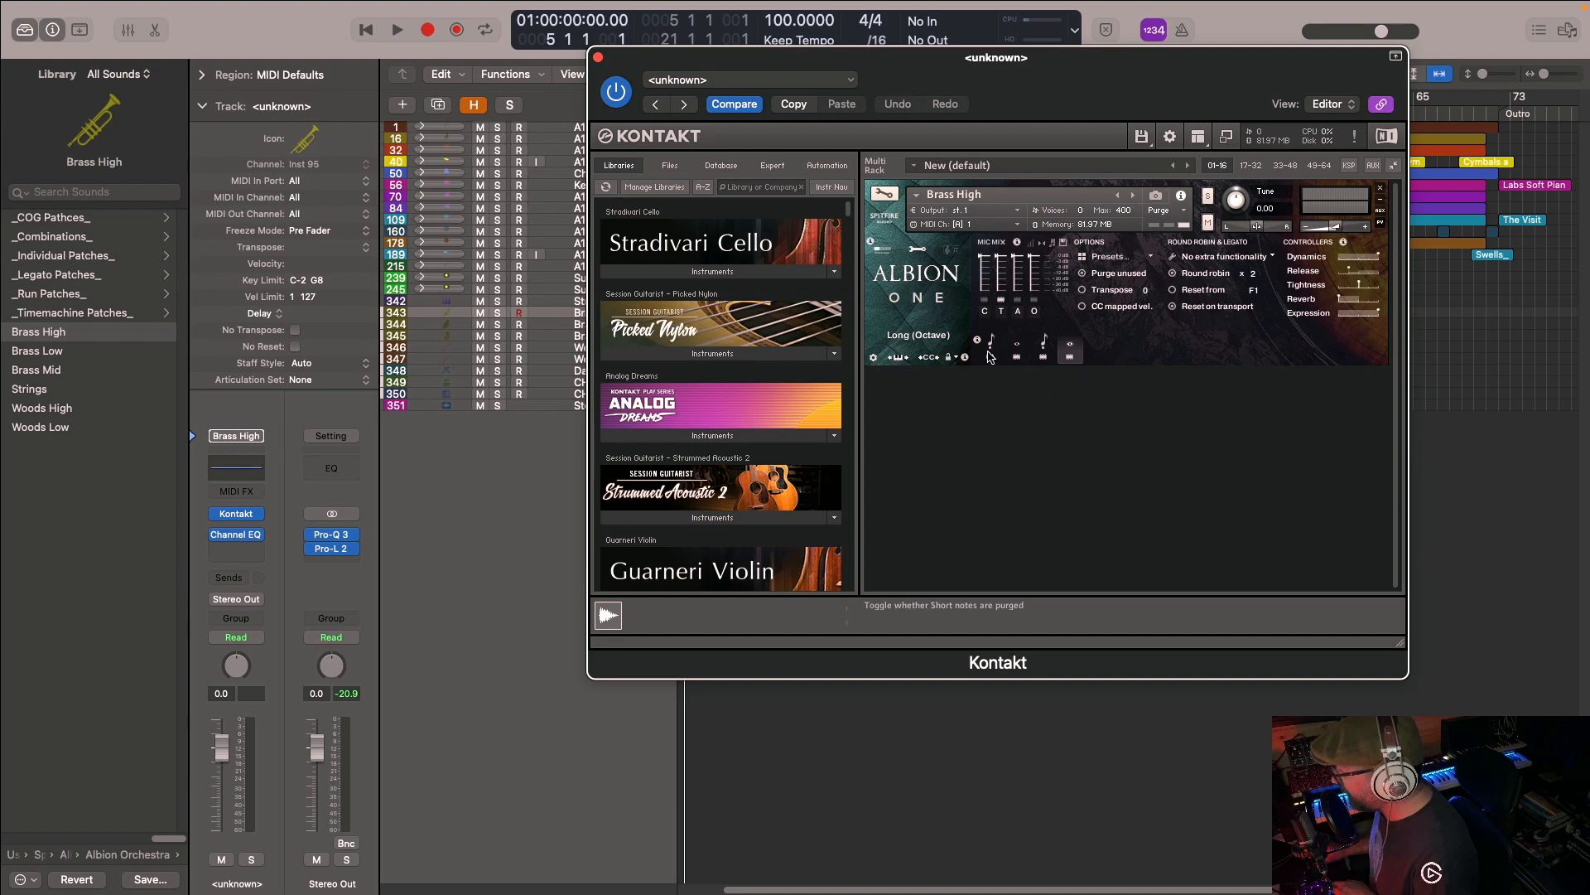
- Go through the articulations of the Brass High patch, ending on Long (Octave)
left_click(1017, 346)
left_click(1044, 346)
left_click(1069, 349)
- Show the Brass Low track's patch and go through its articulations, ending on Short (Nasty)
key("Down")
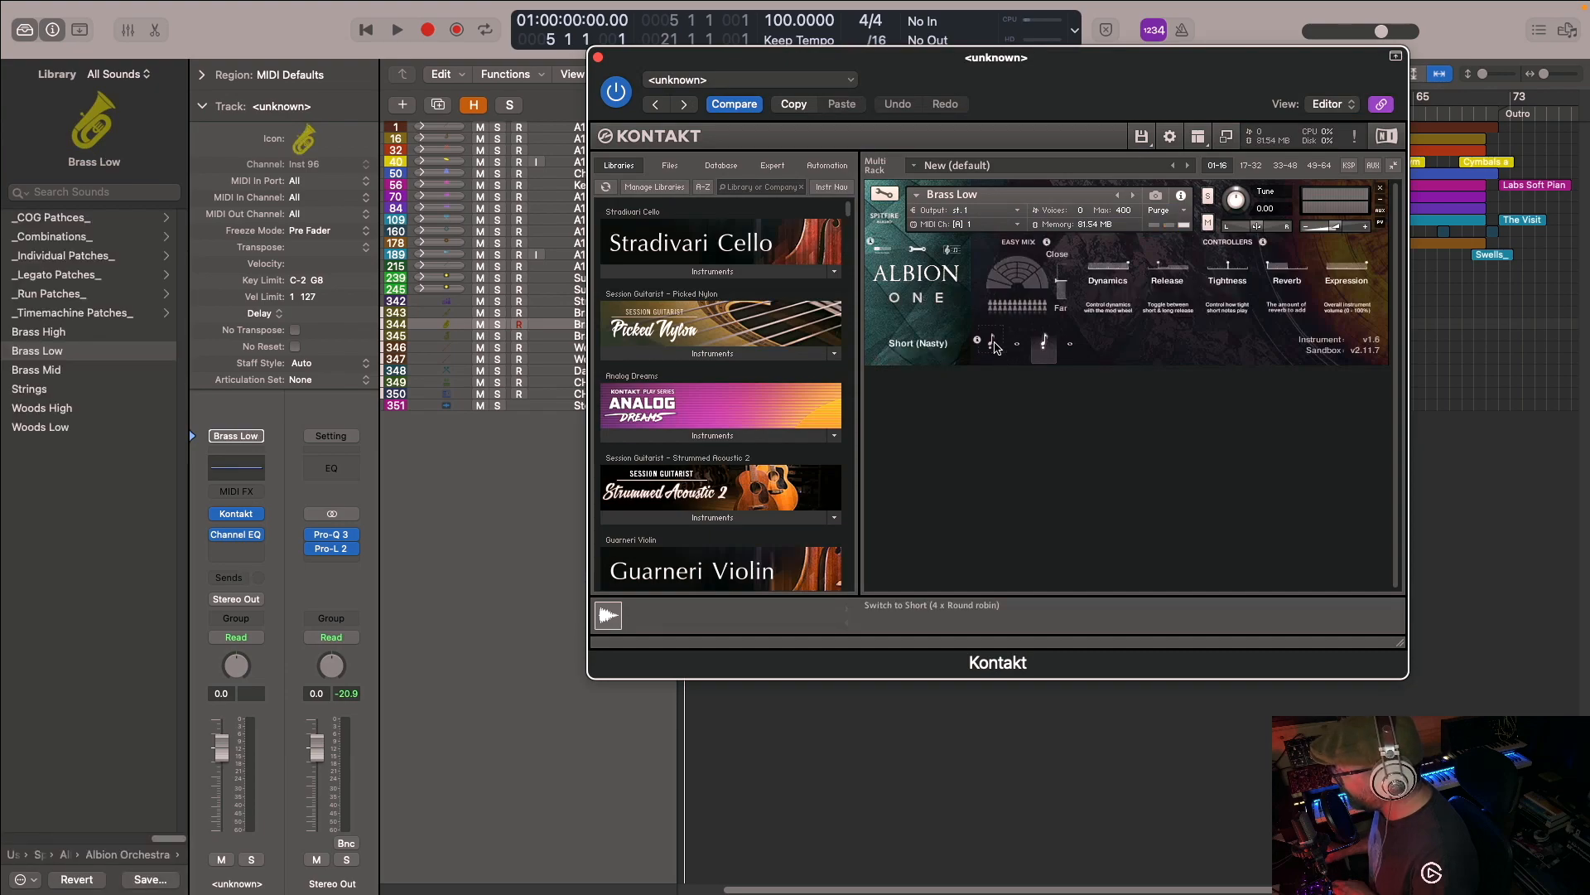
left_click(992, 345)
left_click(1018, 348)
left_click(1043, 349)
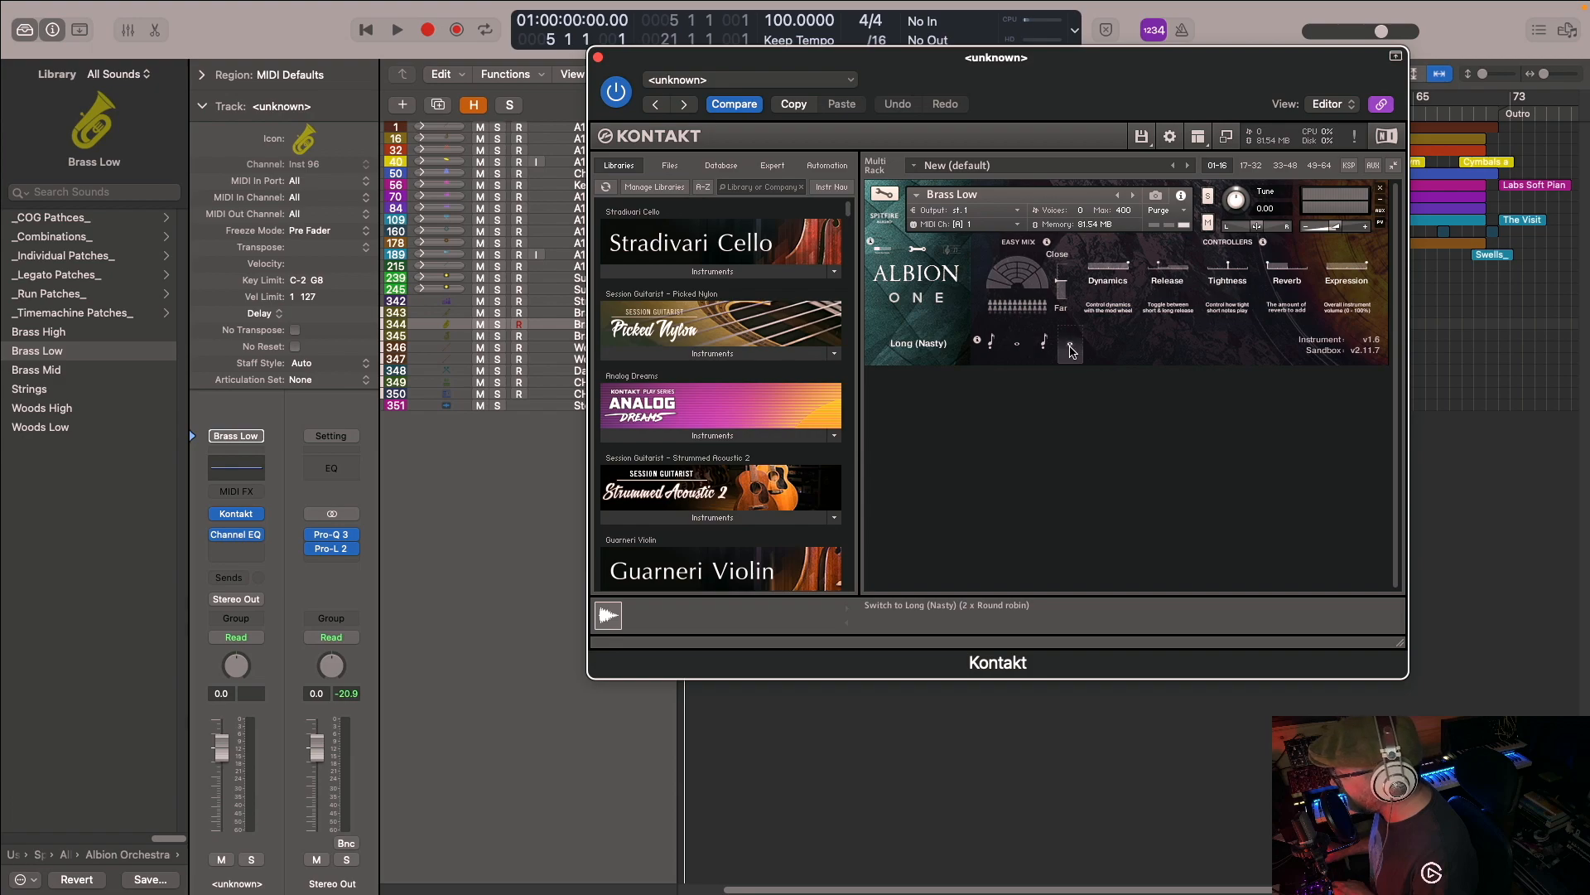
- Move the Kontakt window clear of the track names and view the Brass Mid, Woods High and Woods Low patches
left_click_drag(870, 66, 963, 57)
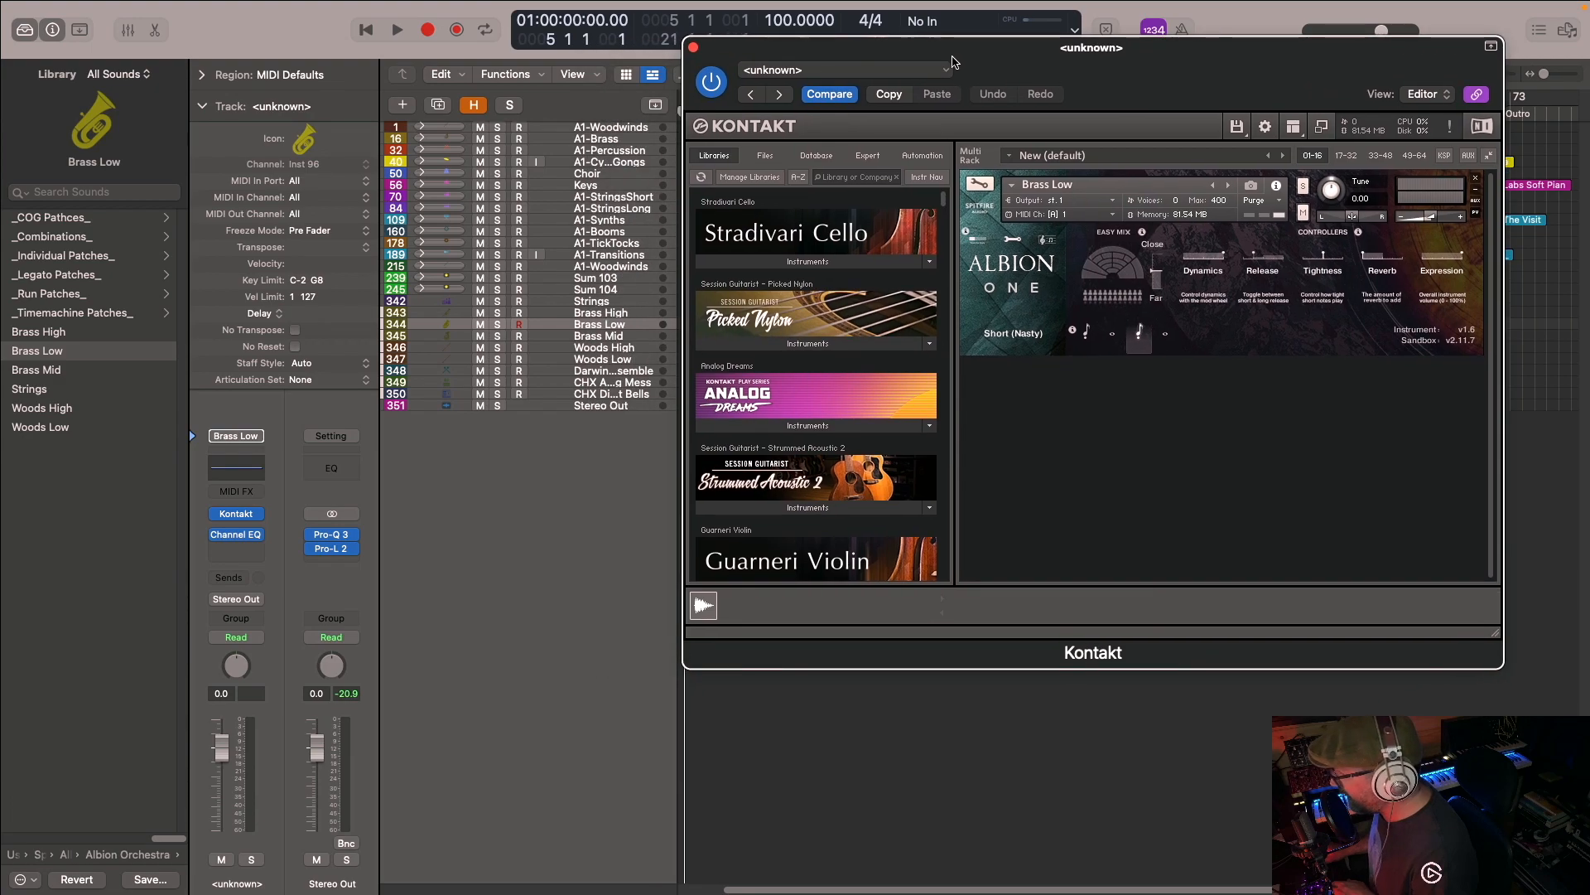
key("Down")
key("Down")
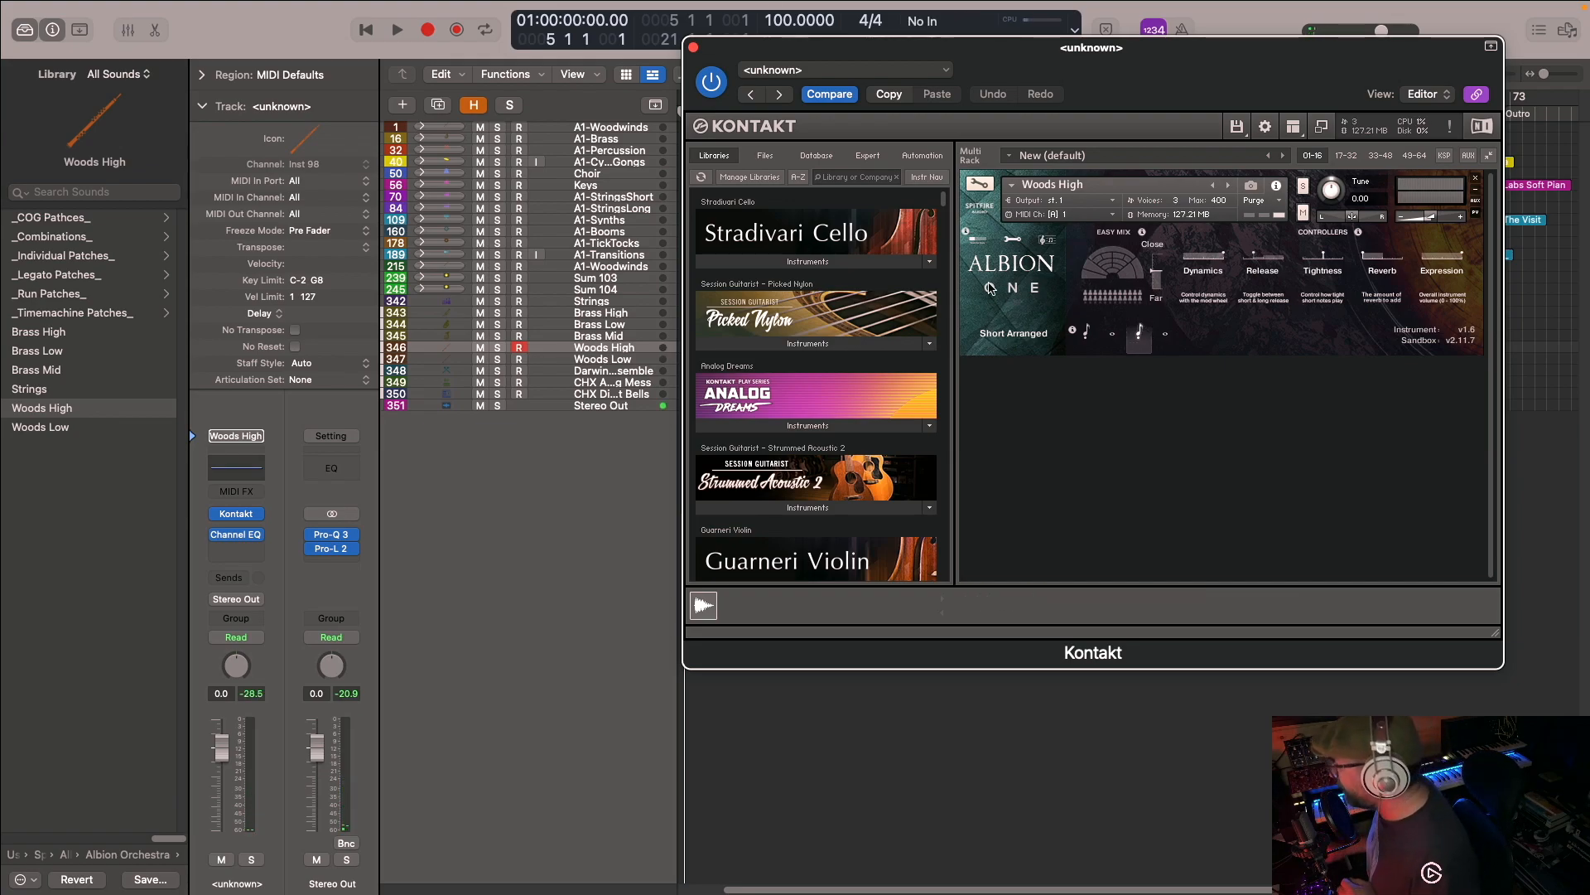
left_click(623, 361)
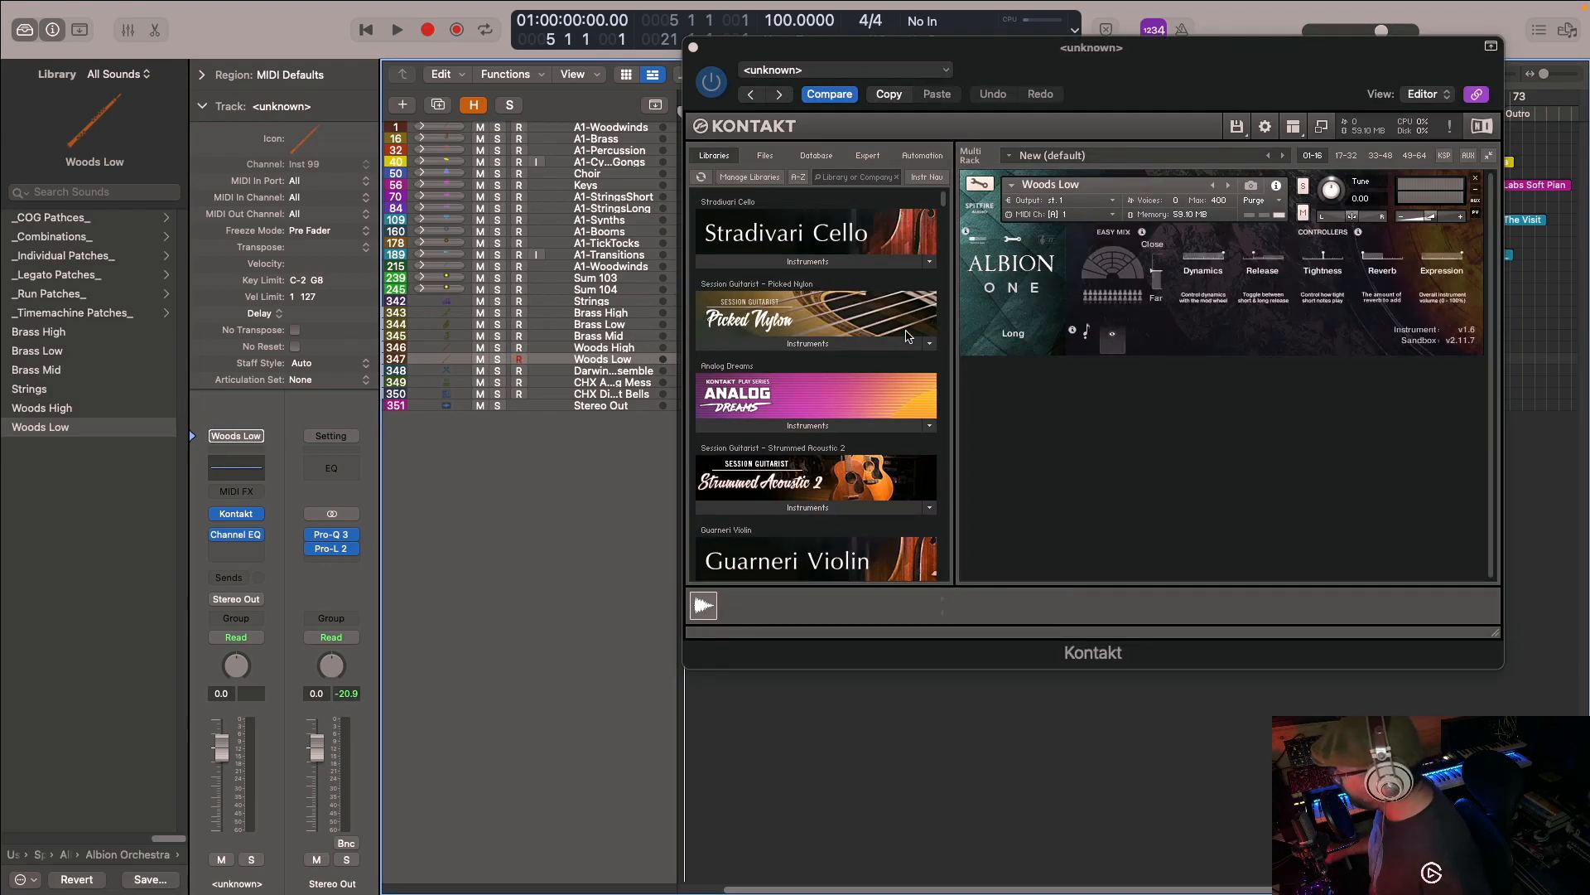
- Show the Darwin Percussion Ensemble track's patch and browse its _Legacy Patches_ library folder
left_click(639, 372)
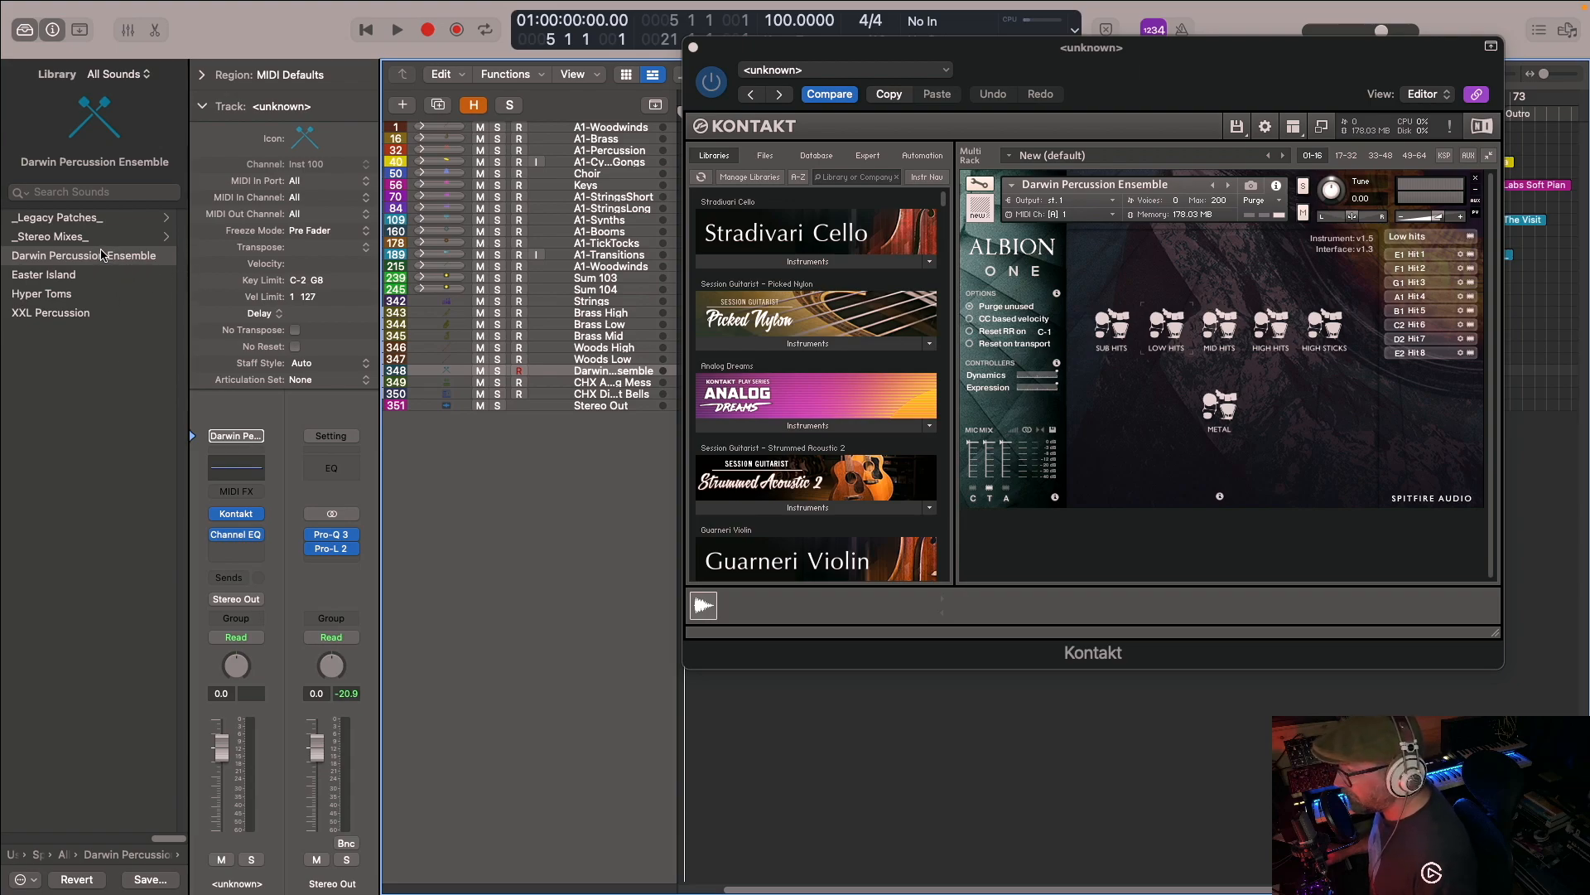
left_click(96, 220)
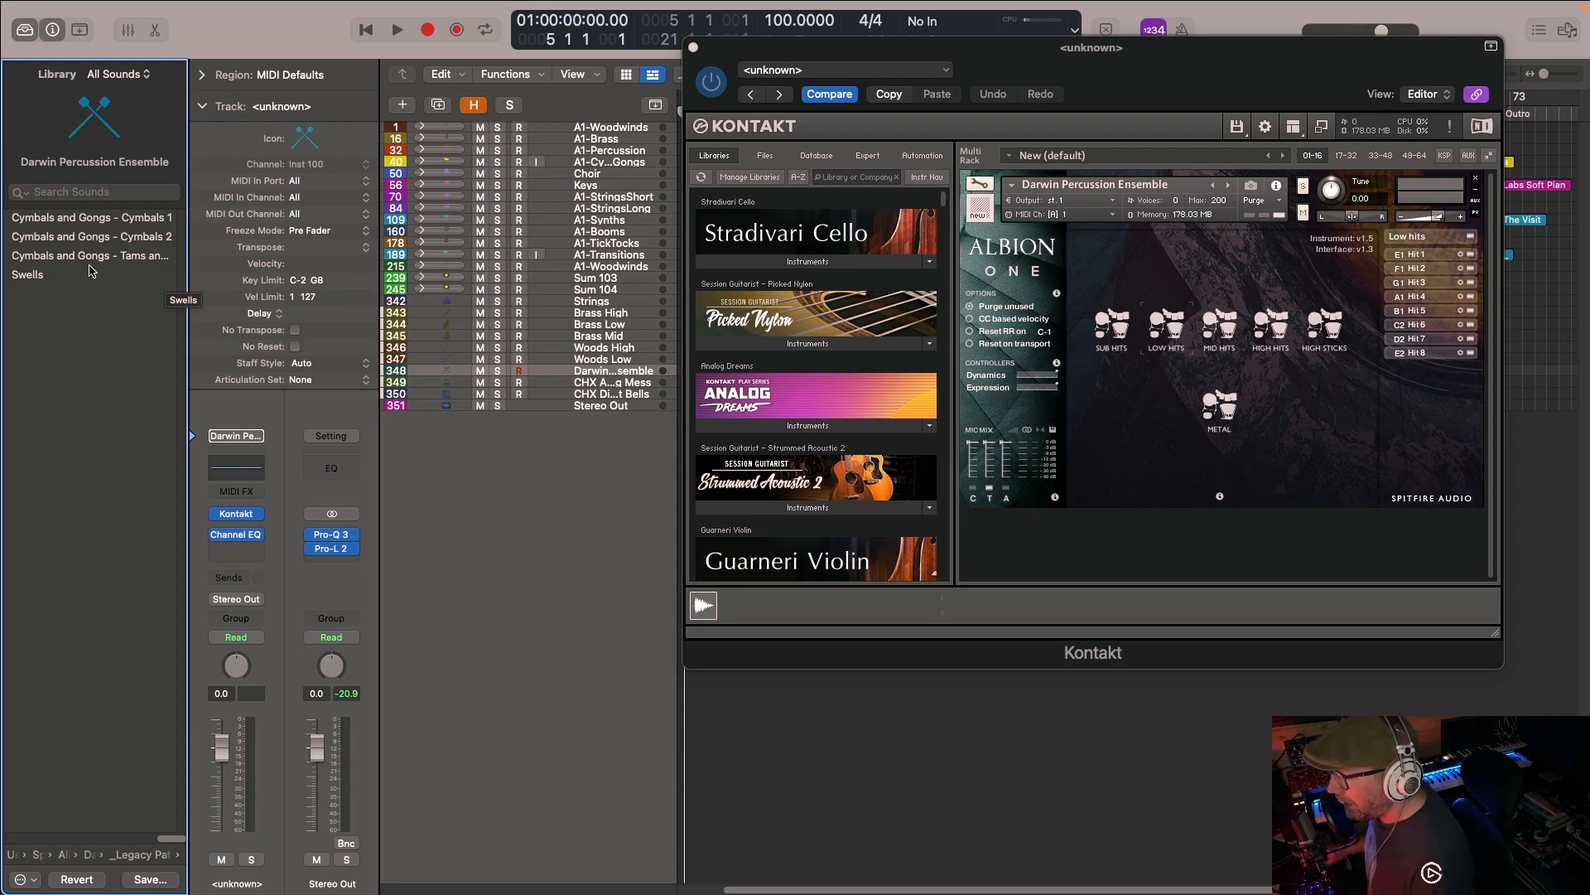
left_click(137, 855)
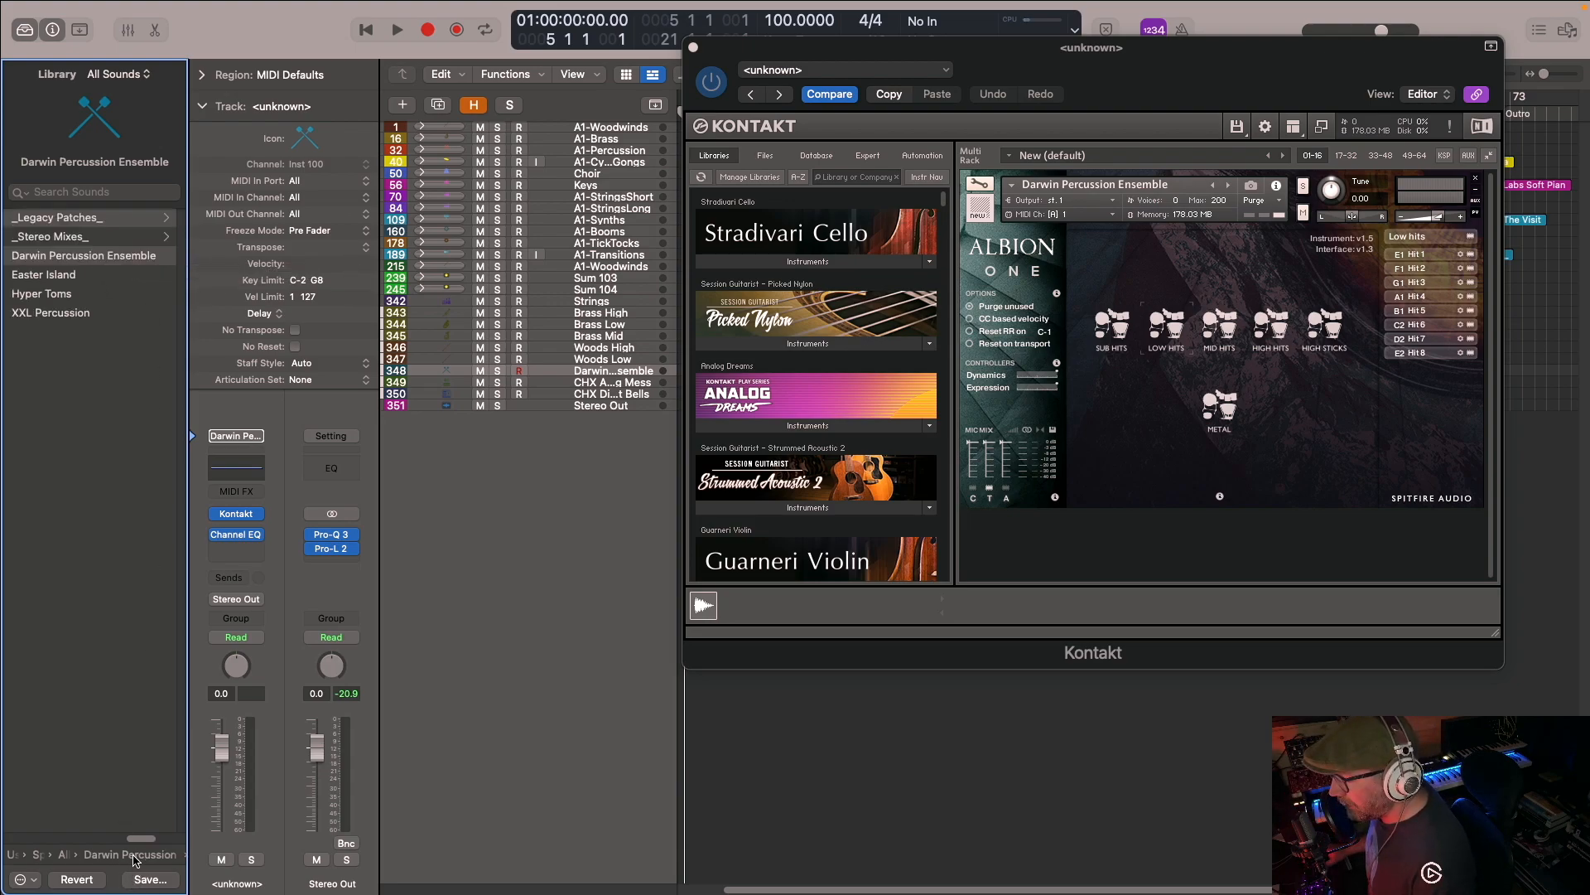
left_click(84, 222)
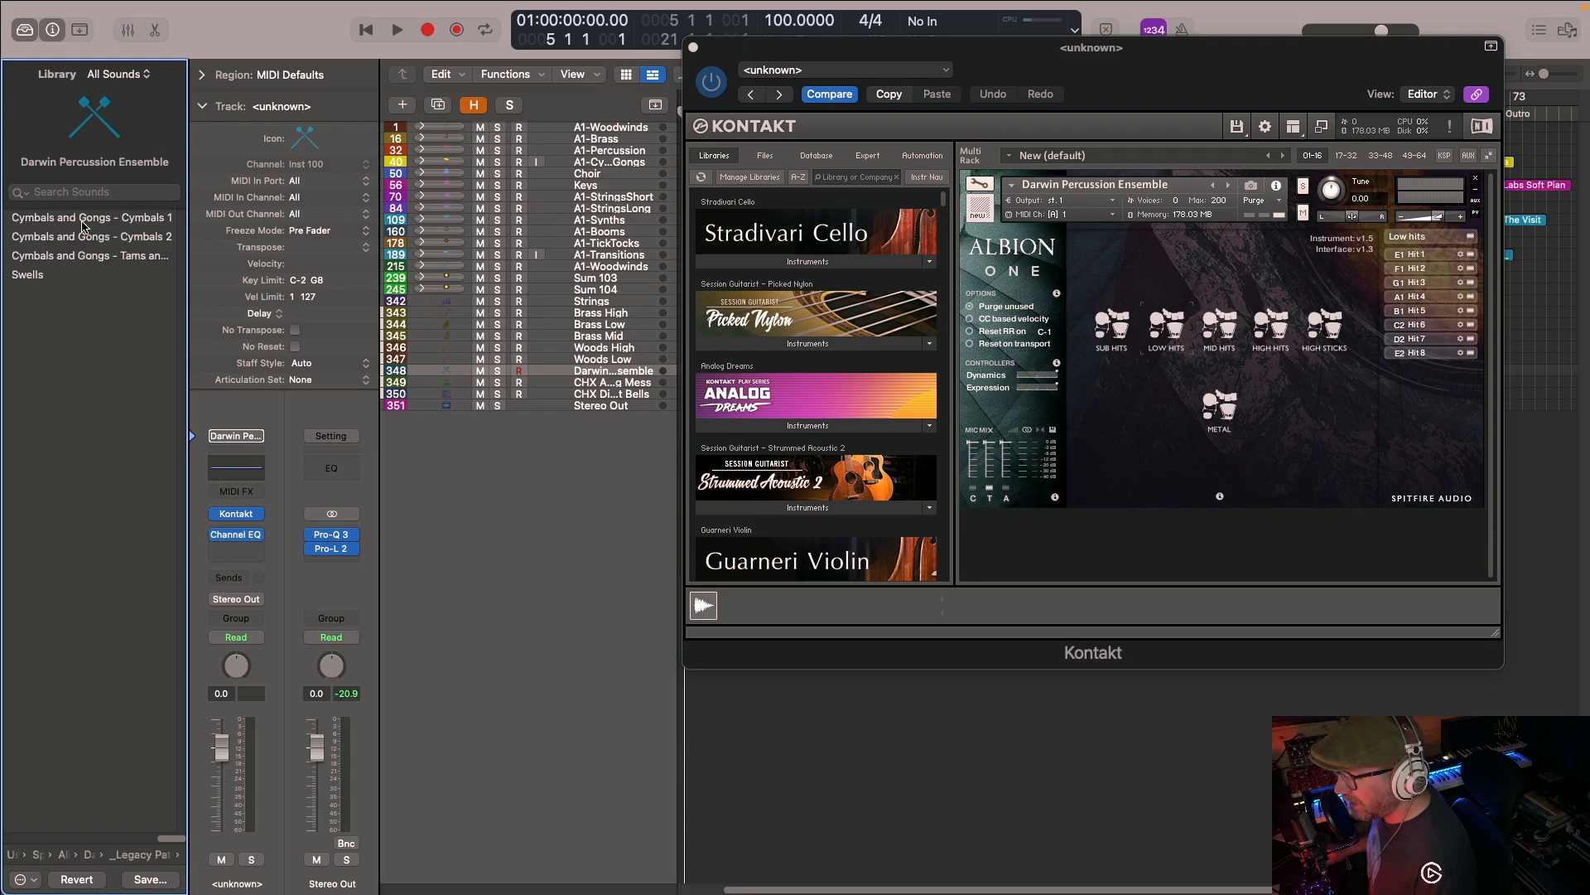
left_click(133, 856)
- Browse The Albion Legacy library folder and its _Individual patches_ subfolder, and return to the Albion One folder
left_click(98, 856)
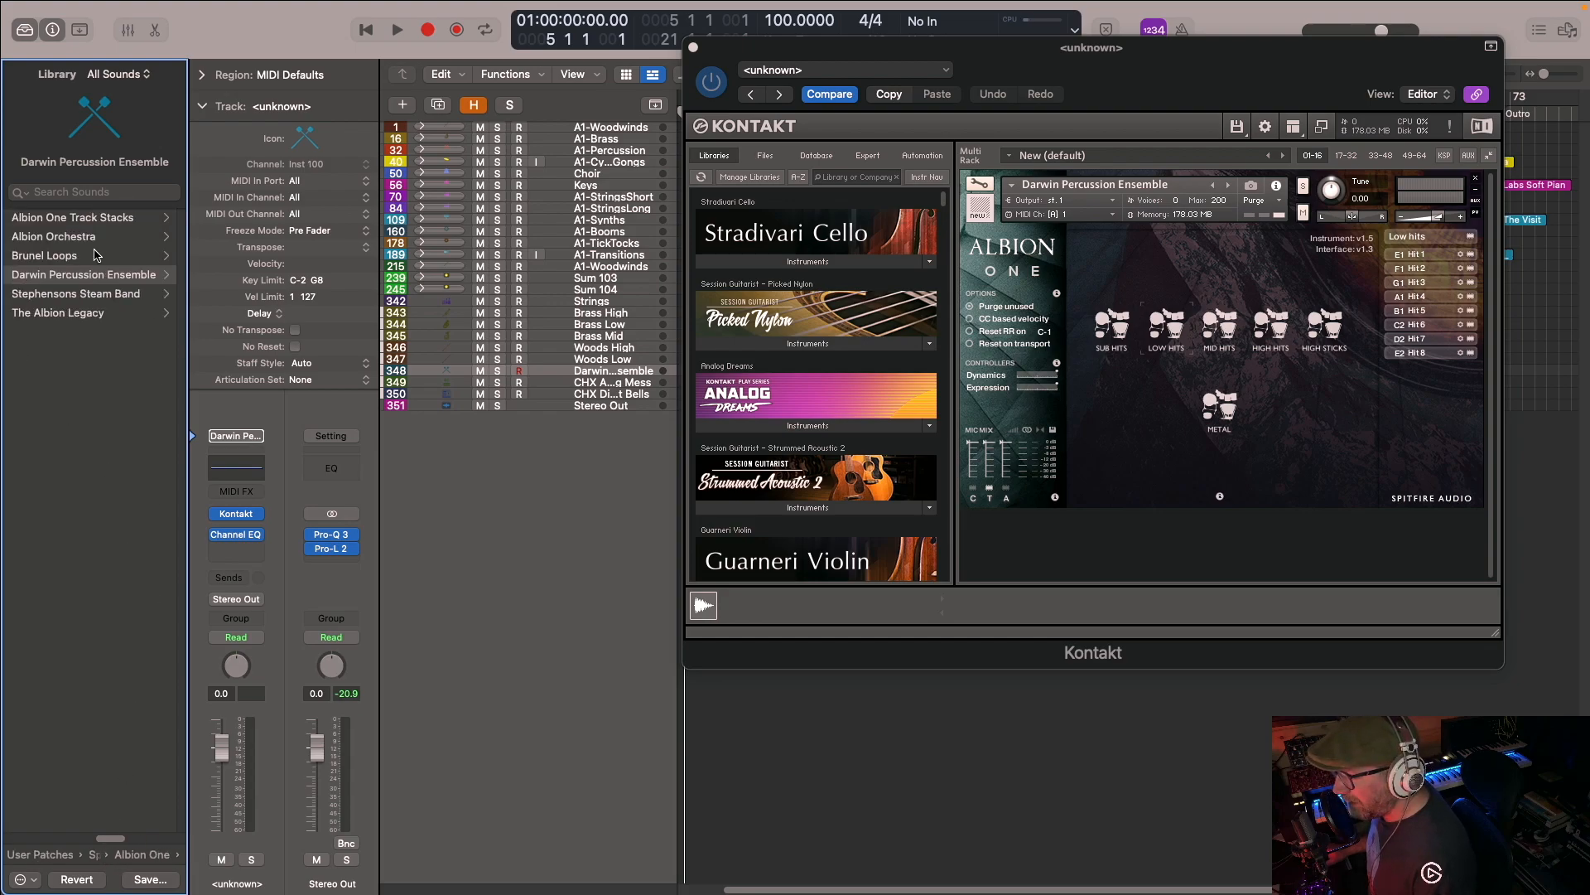
left_click(58, 320)
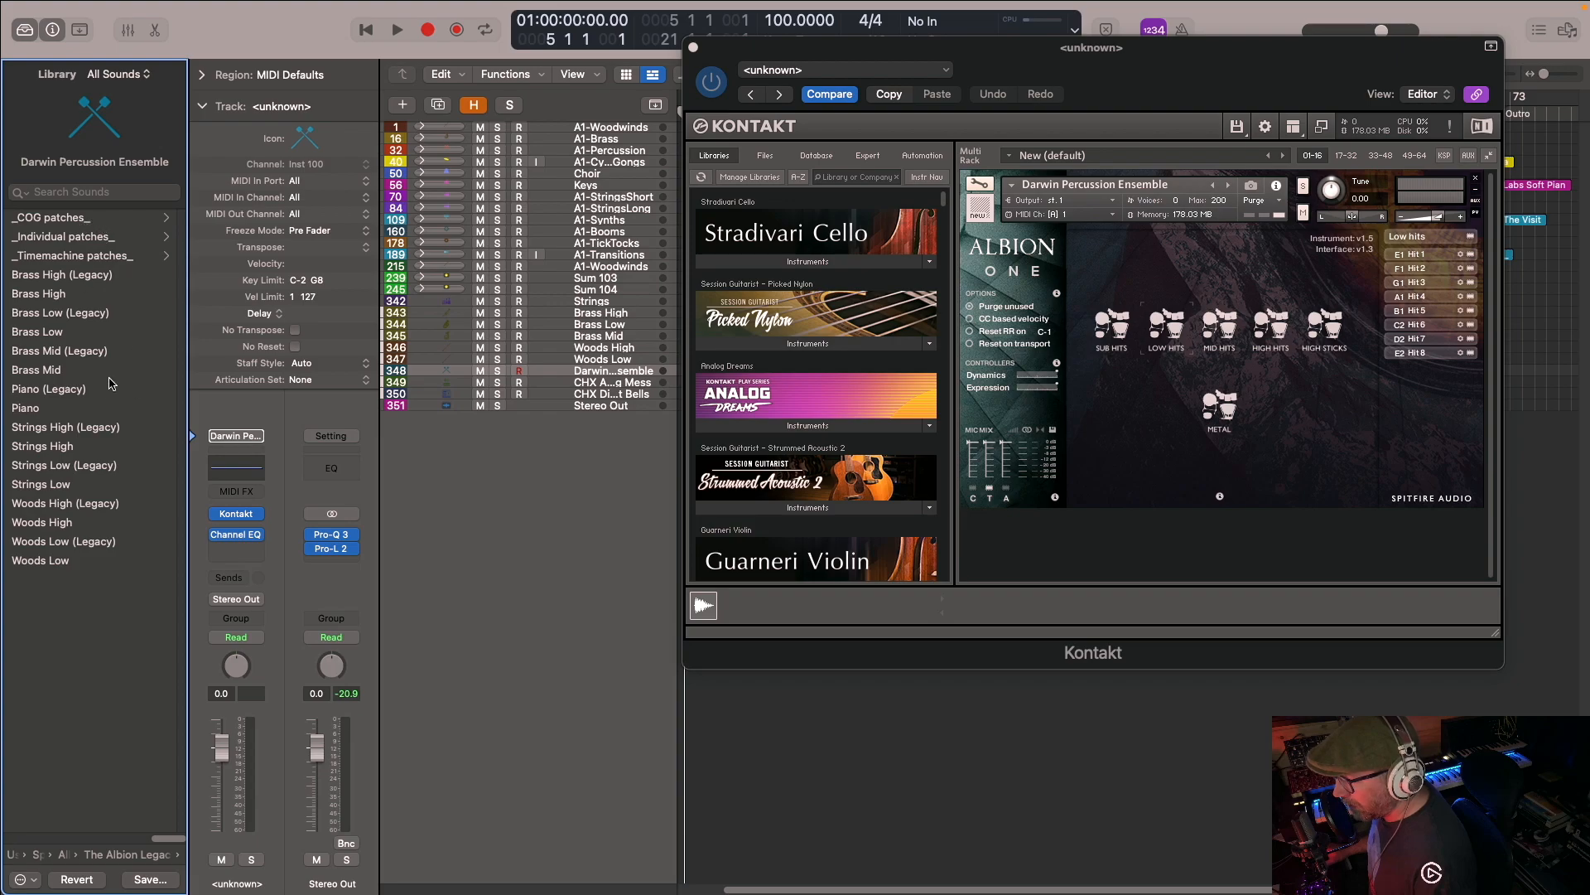
left_click(83, 238)
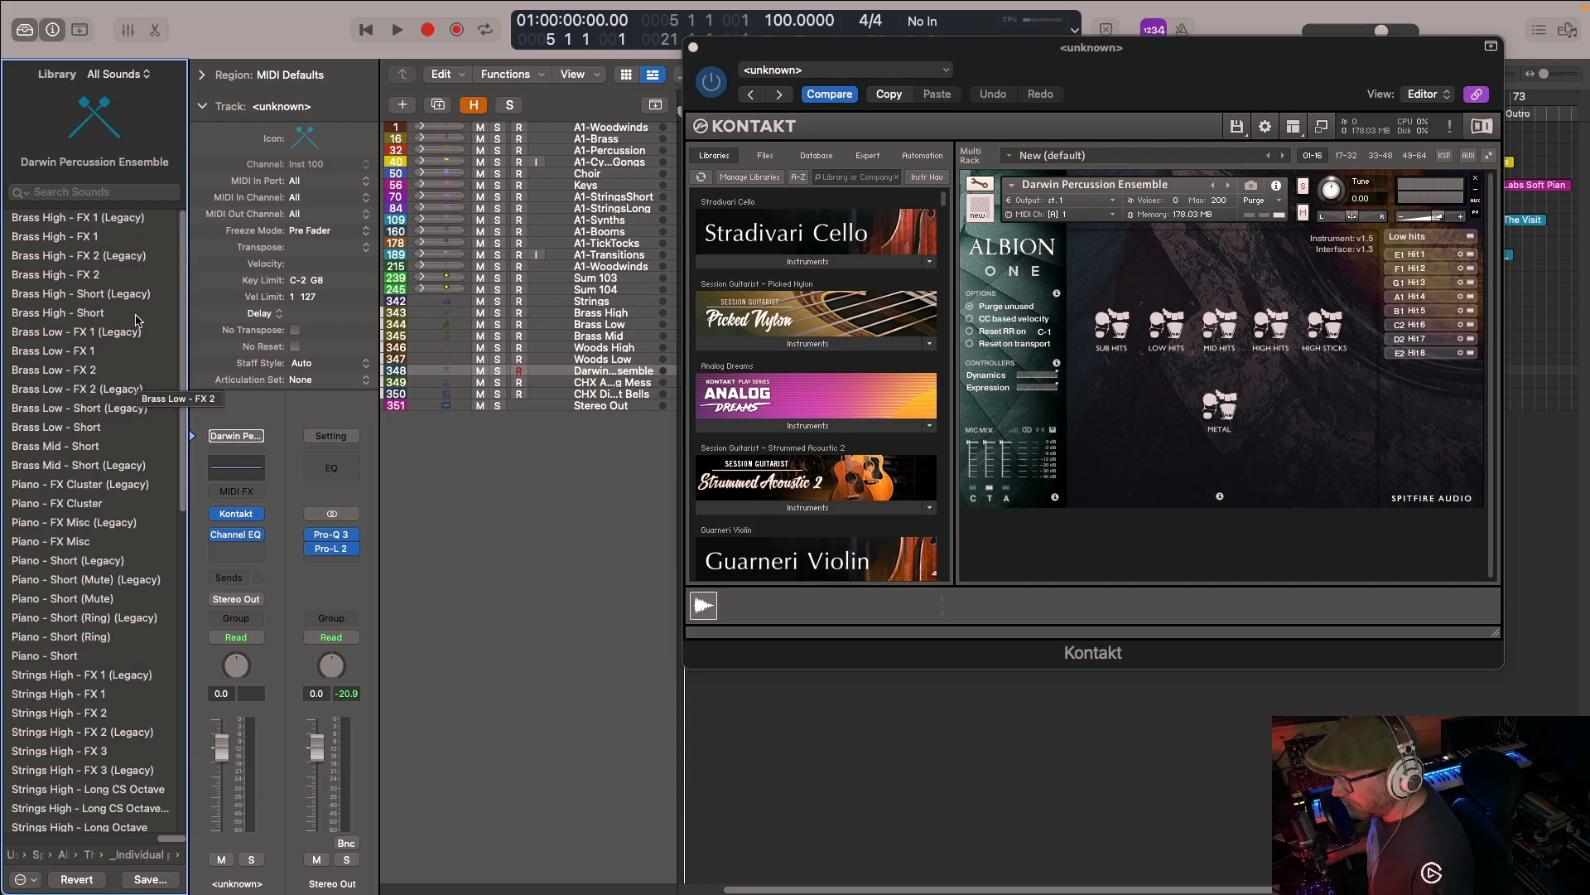
scroll(170, 580, "down", 3)
scroll(170, 737, "down", 20)
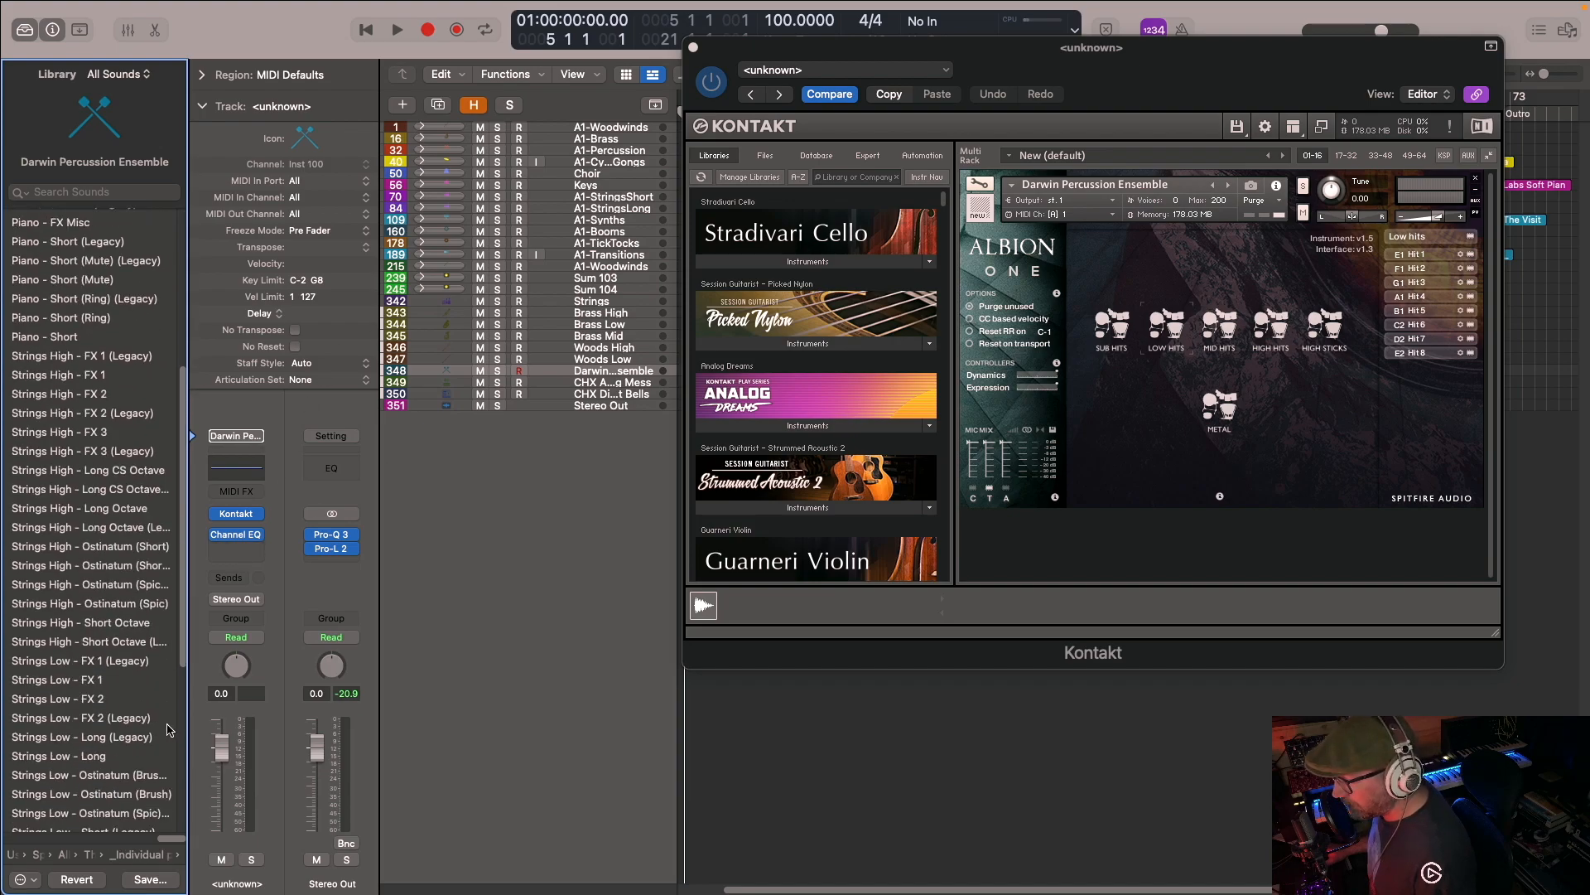
left_click(143, 857)
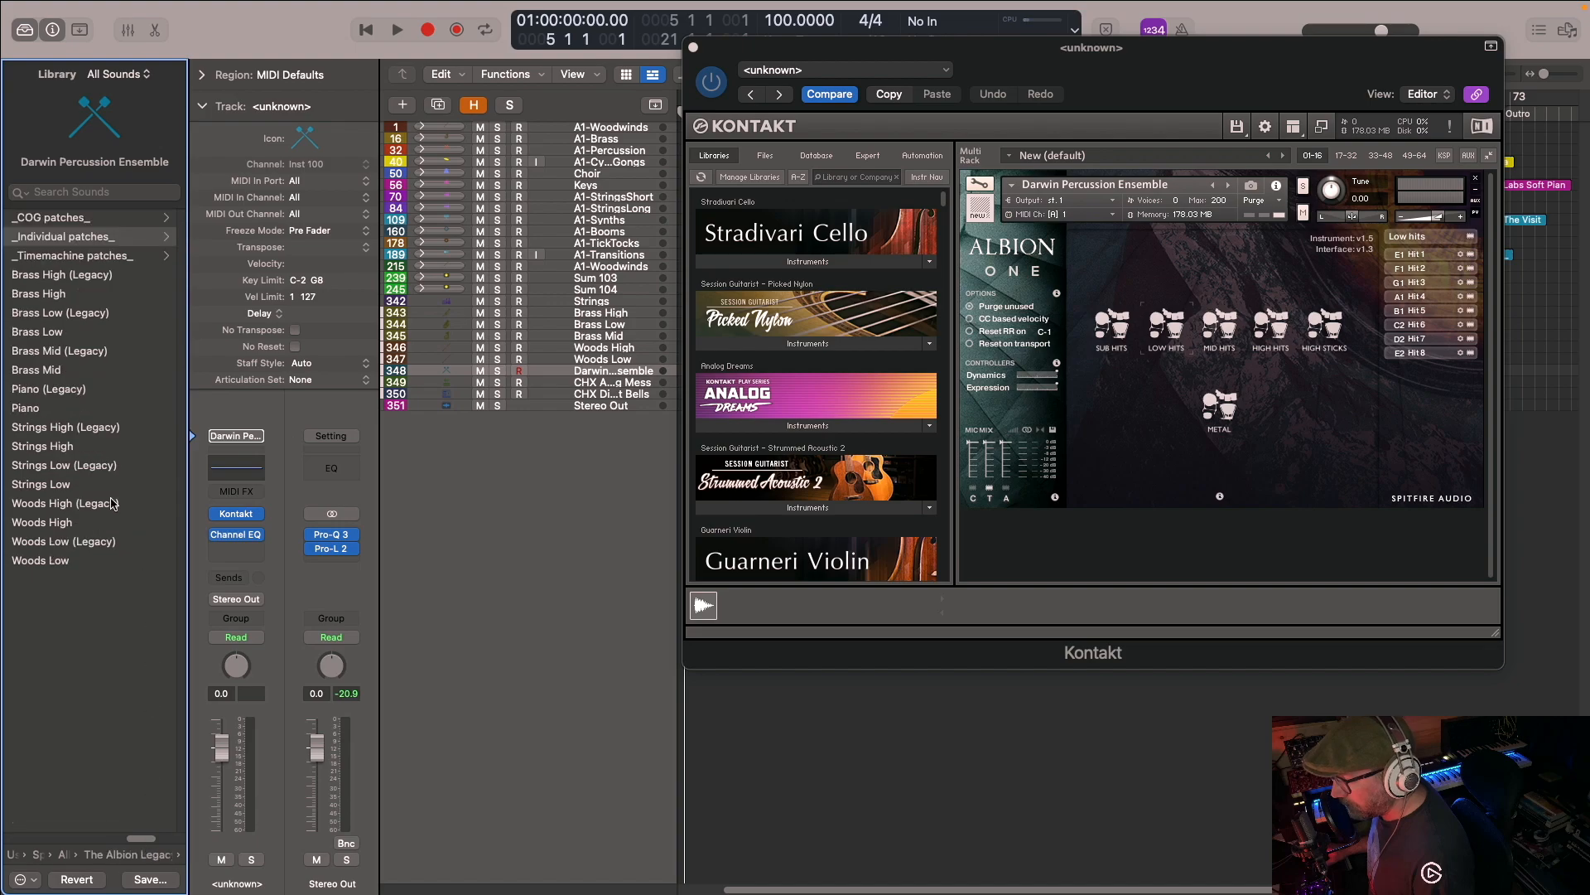
left_click(143, 859)
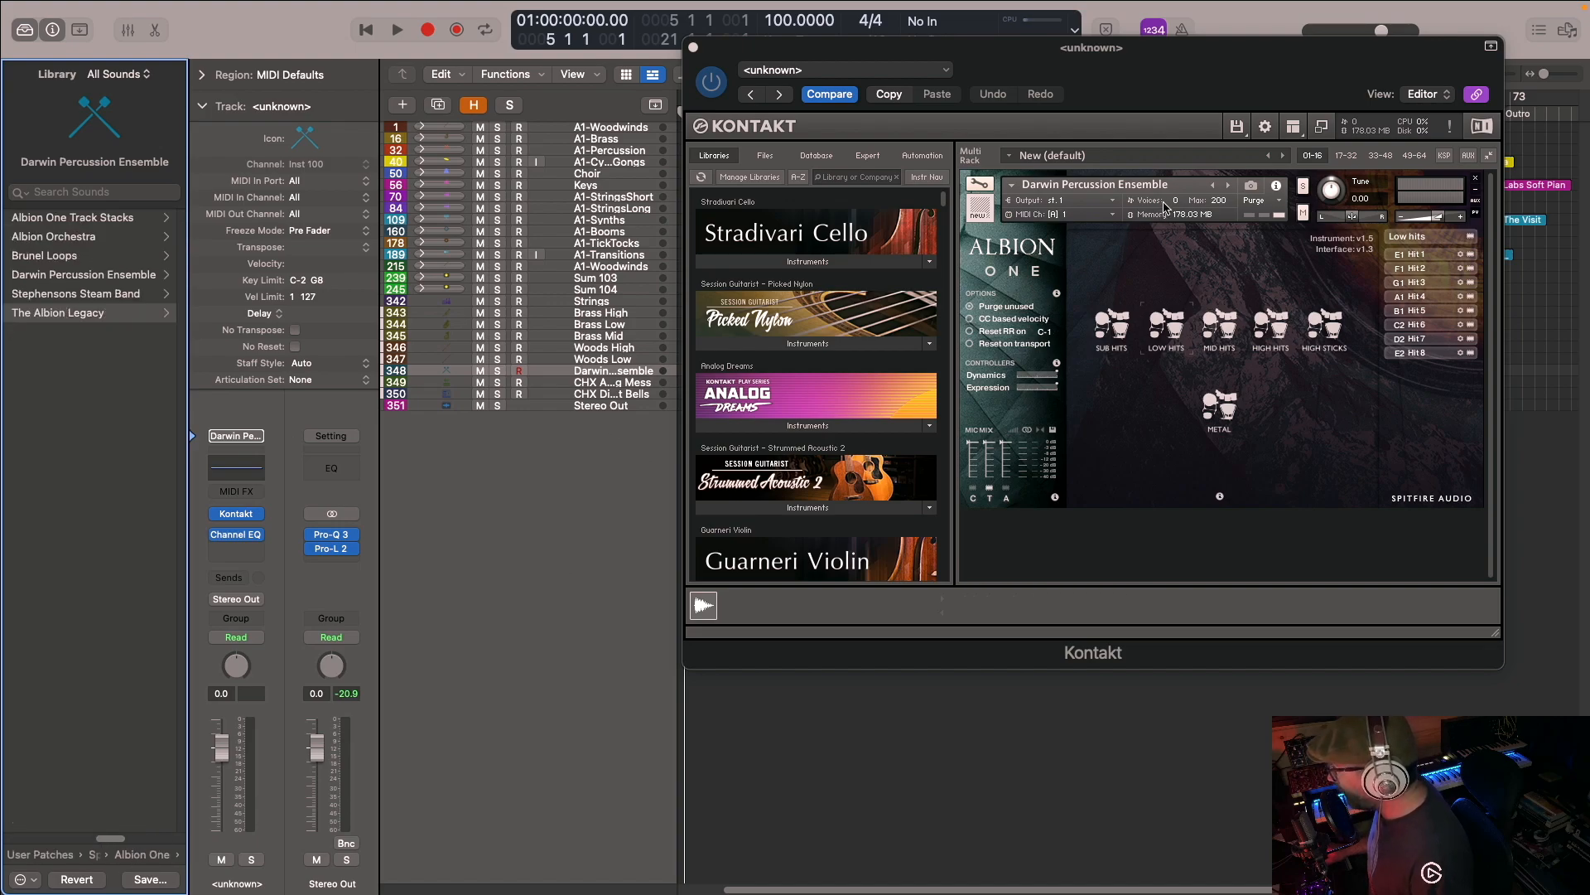
- Show the CHX An Interesting Mess track's patch, reposition the Kontakt window, and examine the eDNA mixer, gate sequencer and FX dashboard
left_click(606, 384)
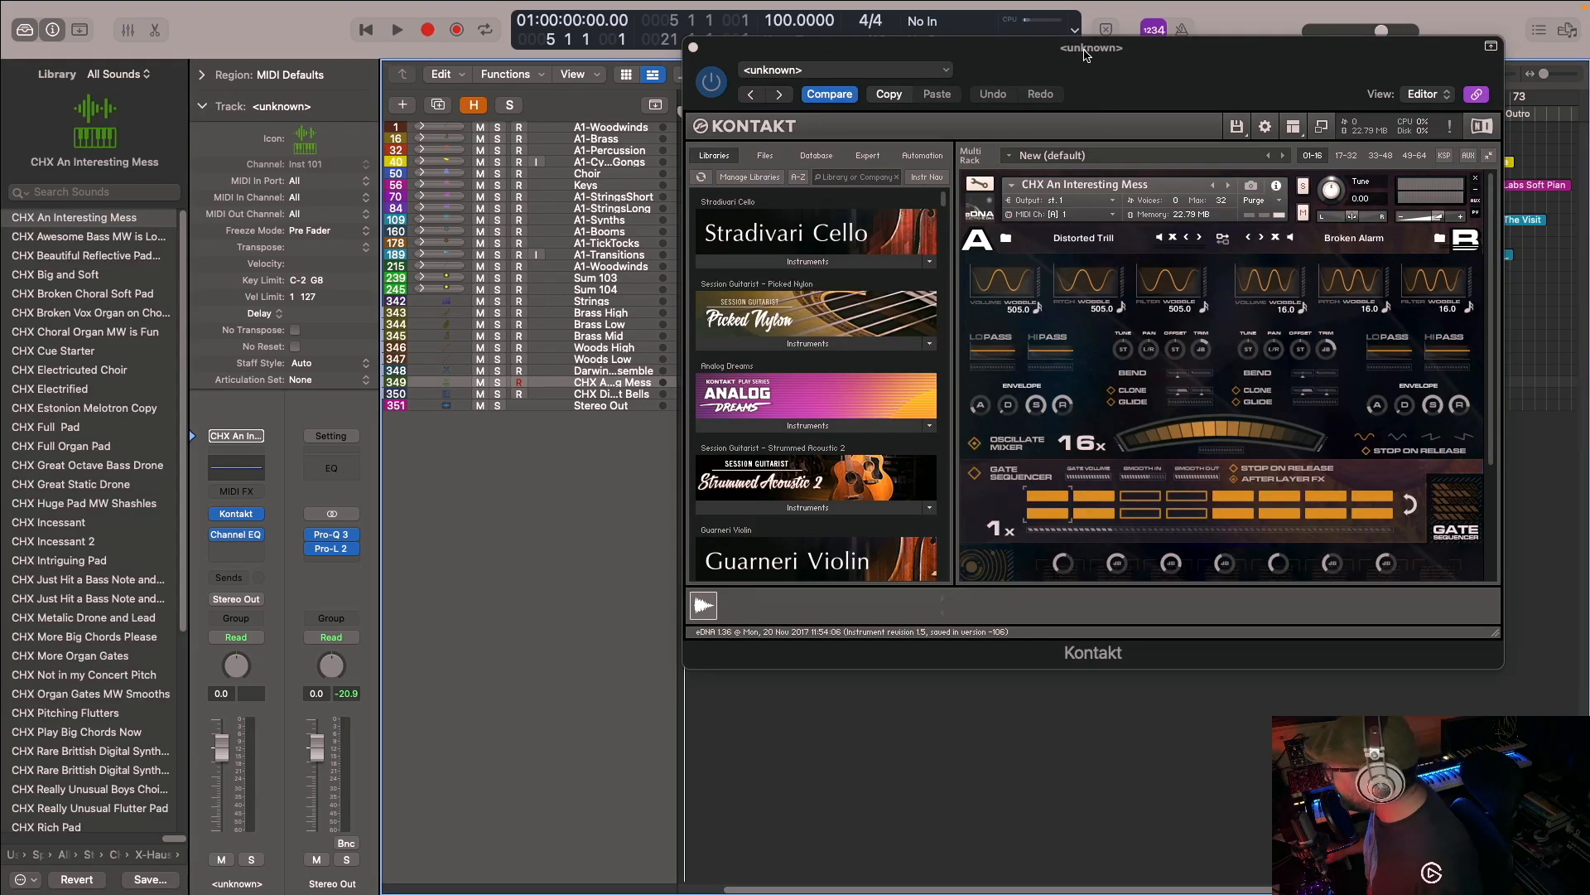
left_click_drag(1085, 54, 831, 44)
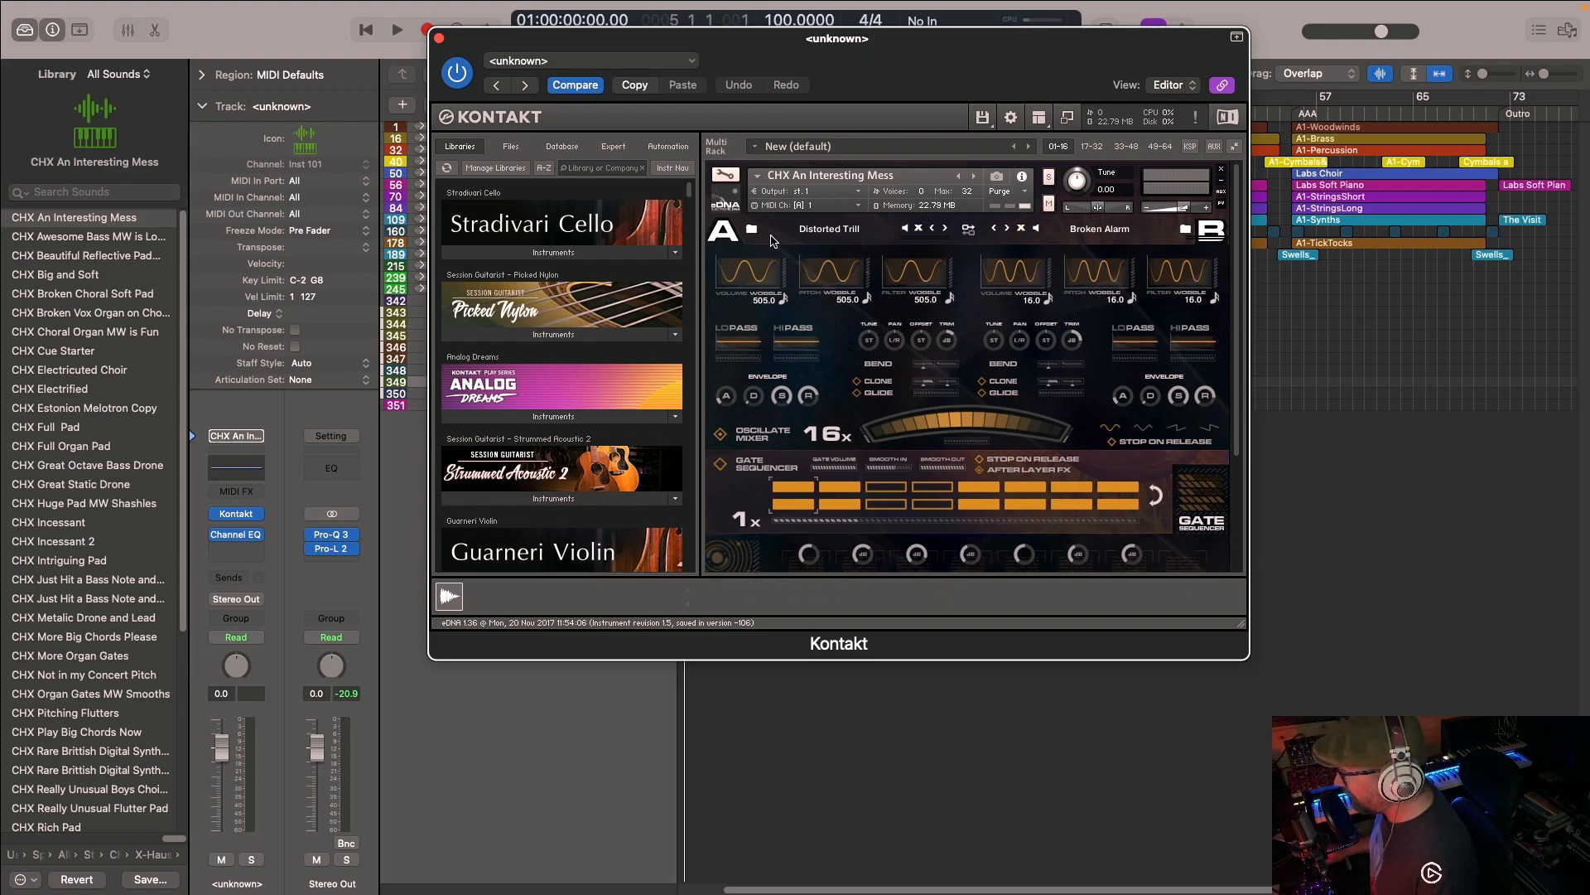
scroll(764, 331, "down", 1)
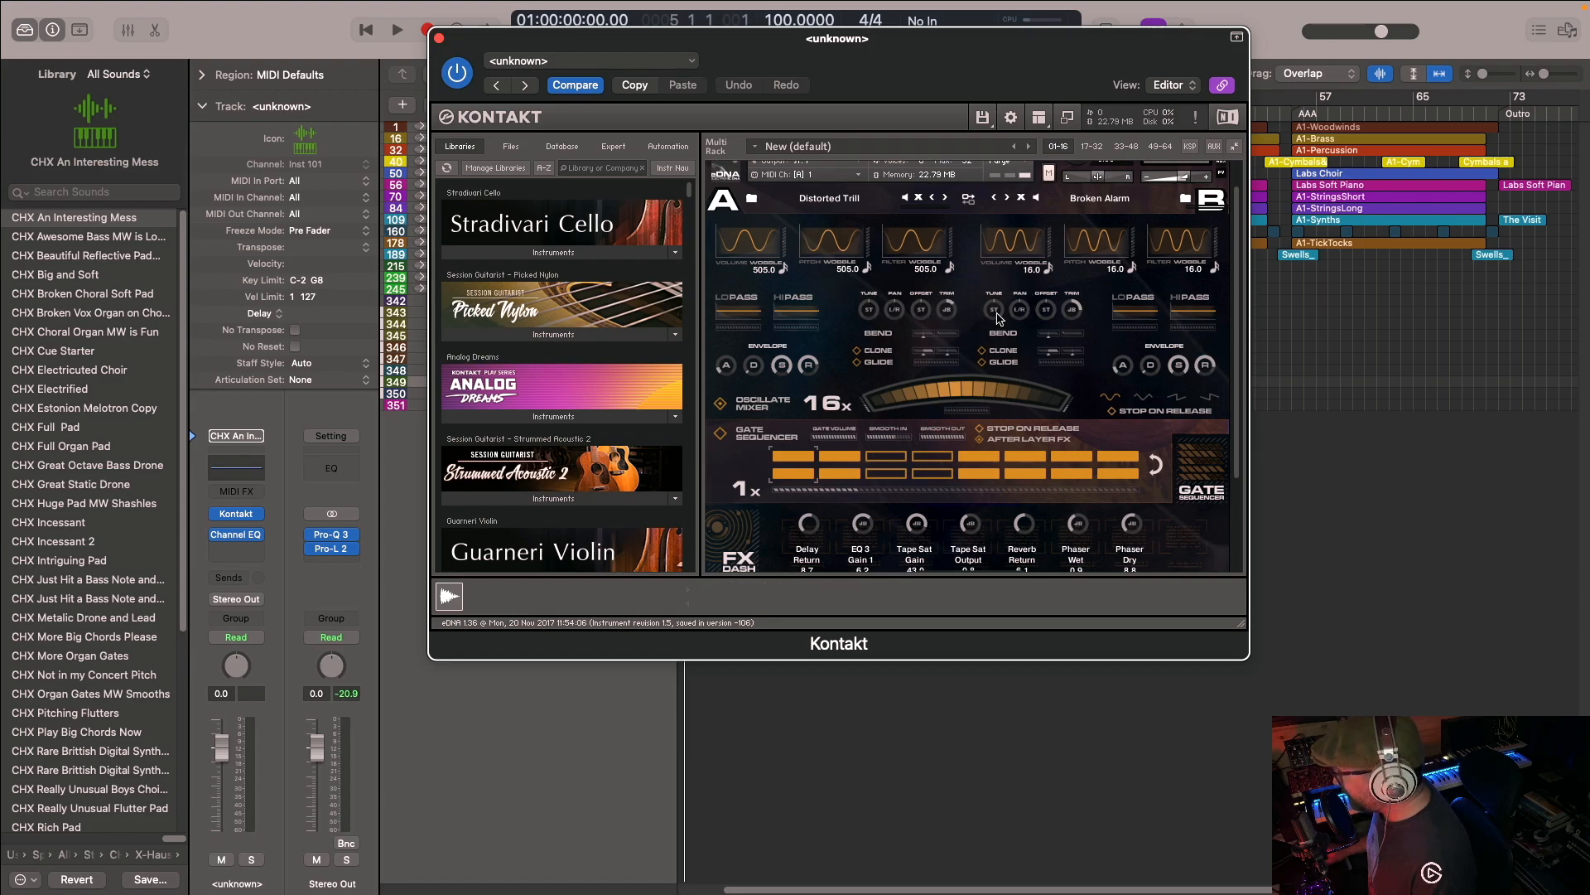
scroll(911, 348, "down", 1)
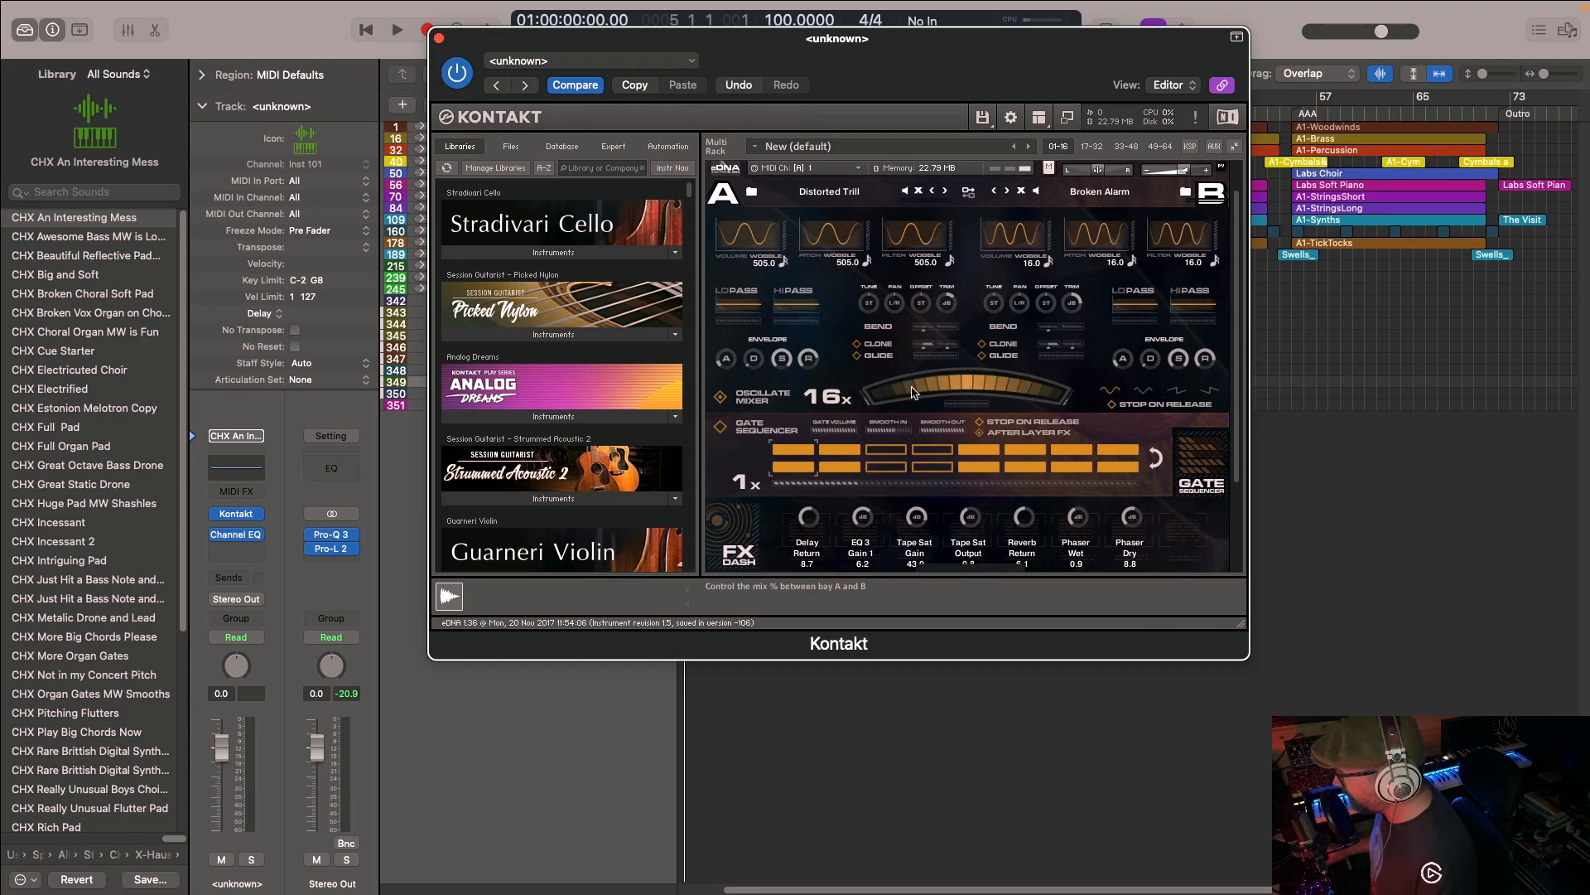
scroll(927, 343, "down", 3)
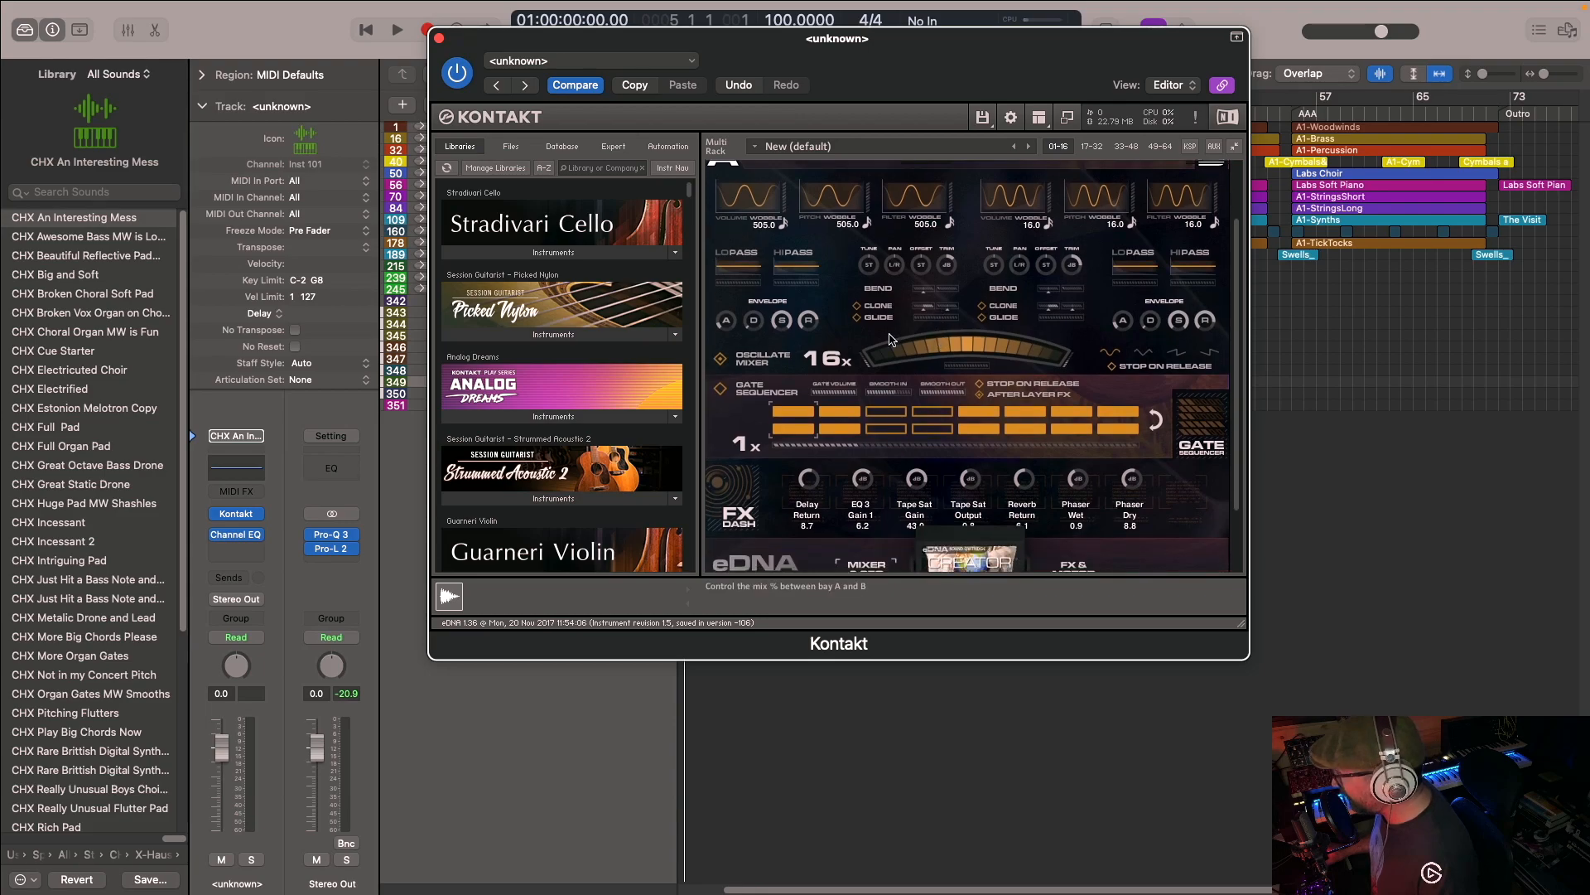
scroll(883, 426, "down", 1)
scroll(978, 414, "down", 3)
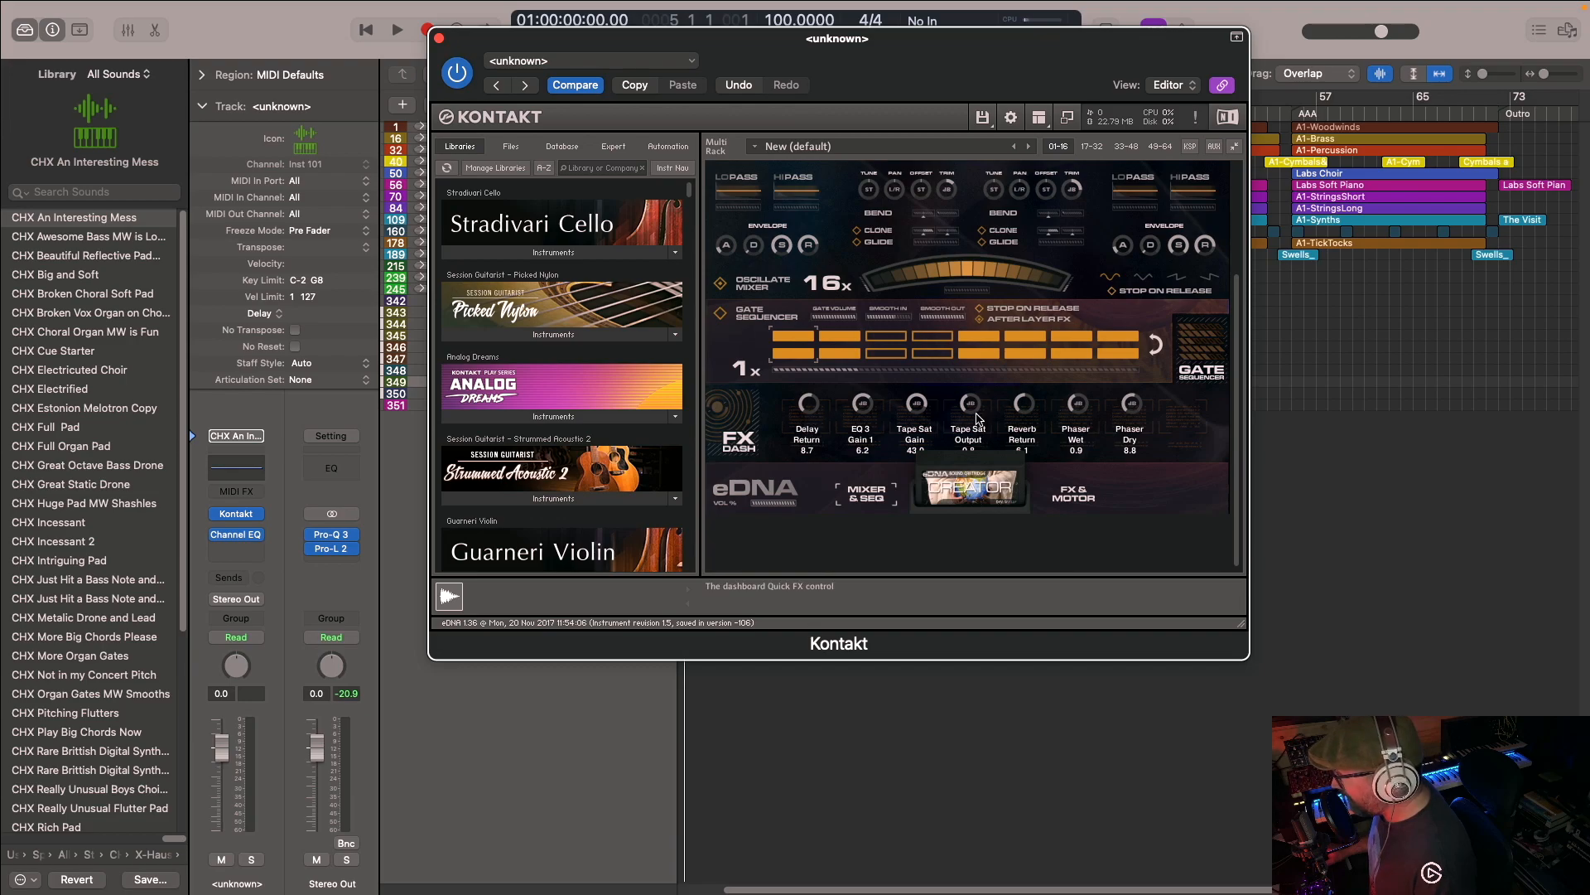
scroll(978, 418, "down", 1)
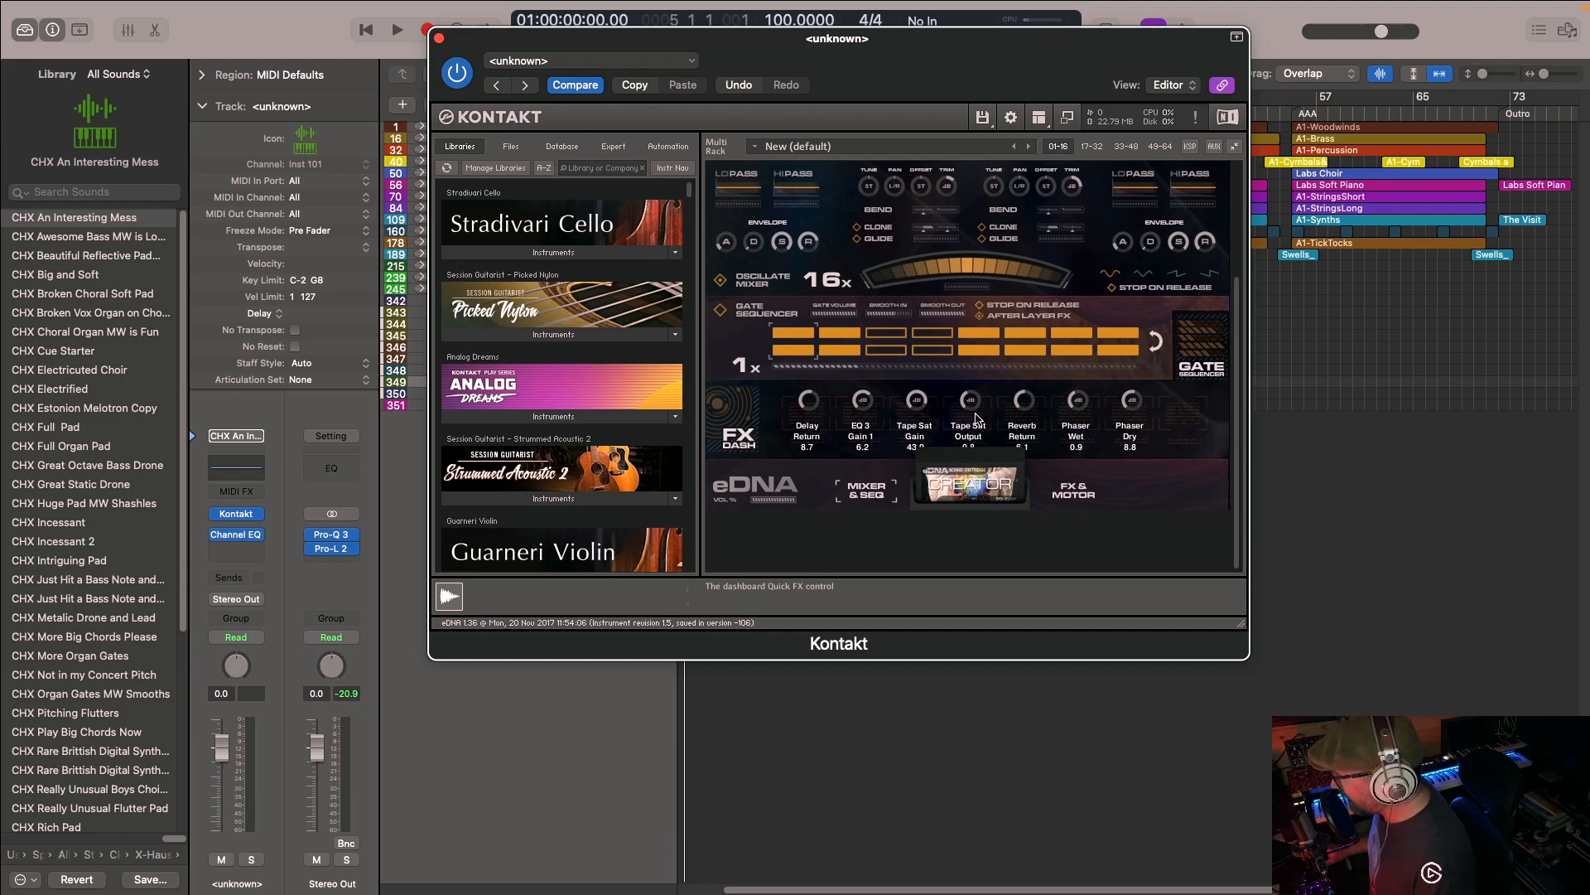
- View the eDNA FX & Motor page, return to the mixer page, and browse the sound list for bay A
left_click(1073, 489)
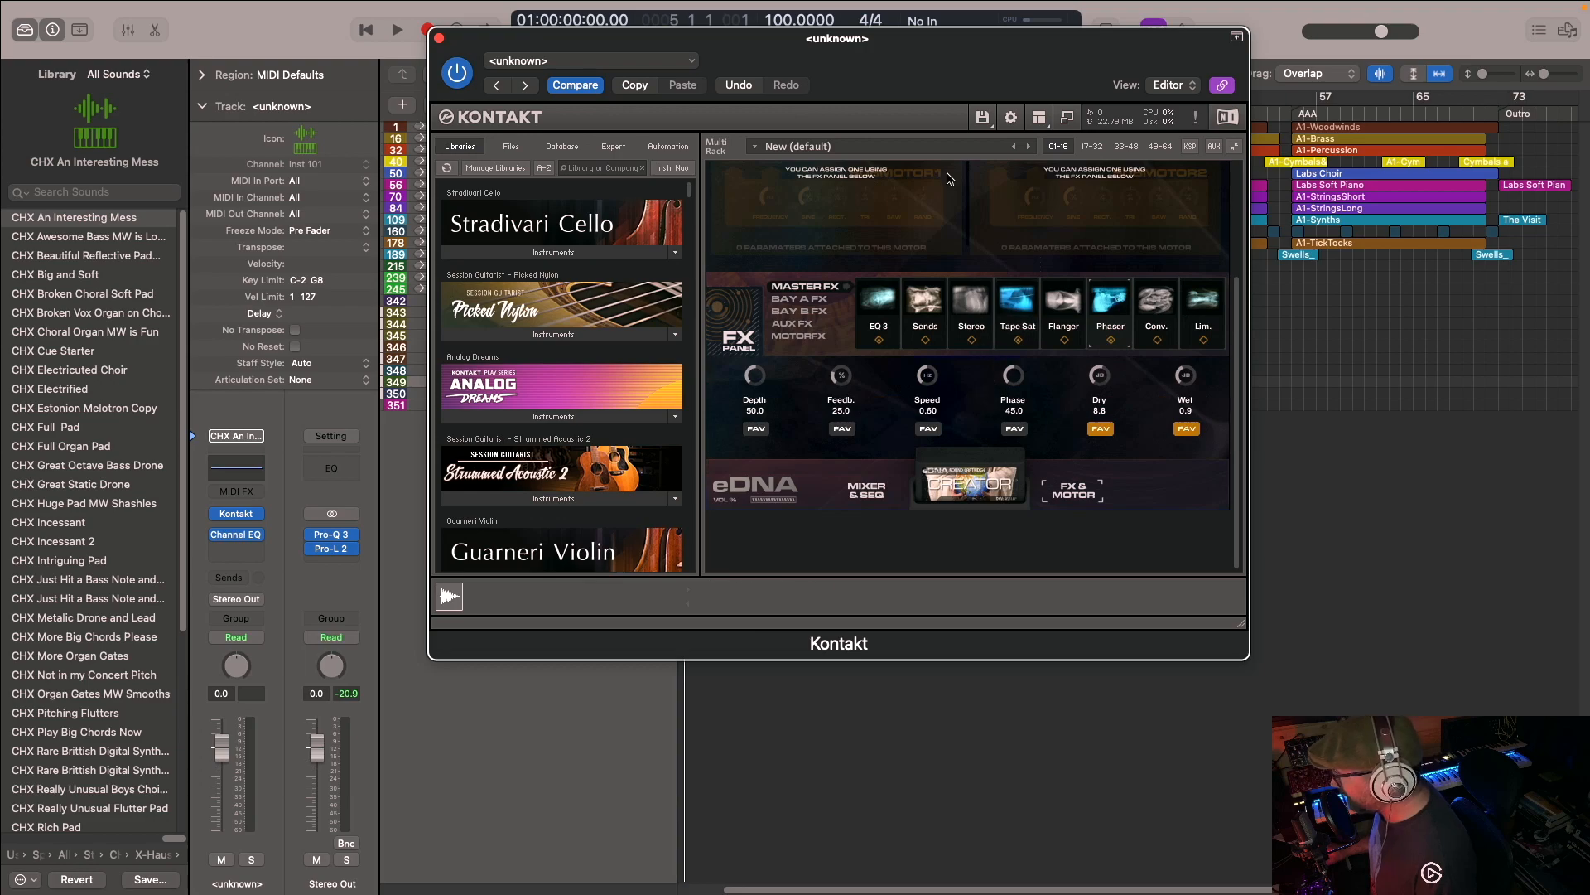
scroll(952, 300, "up", 10)
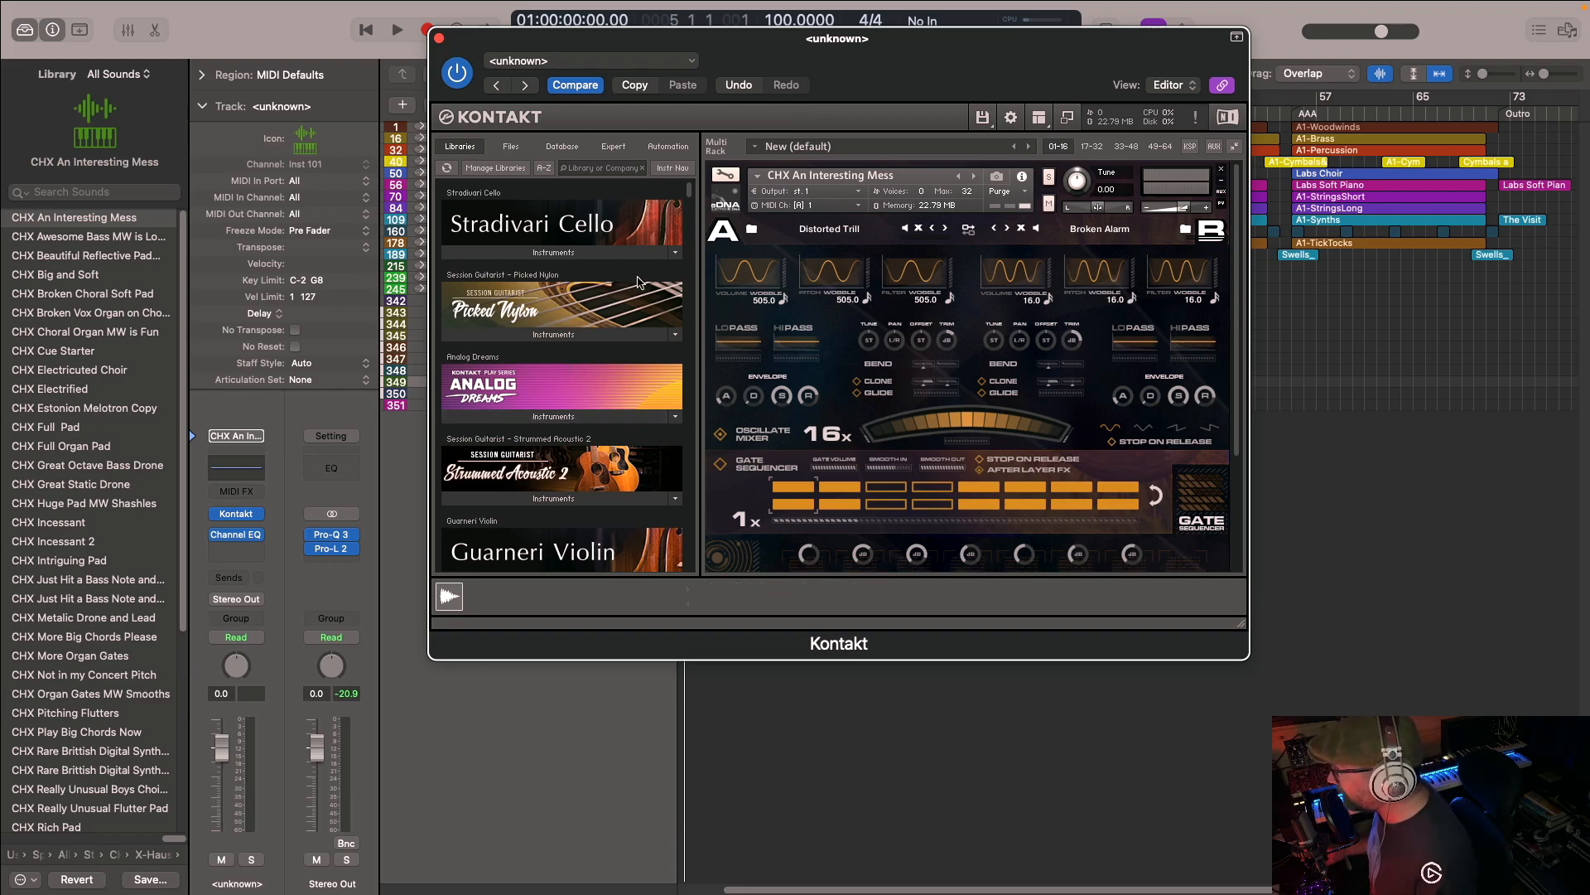
left_click(753, 229)
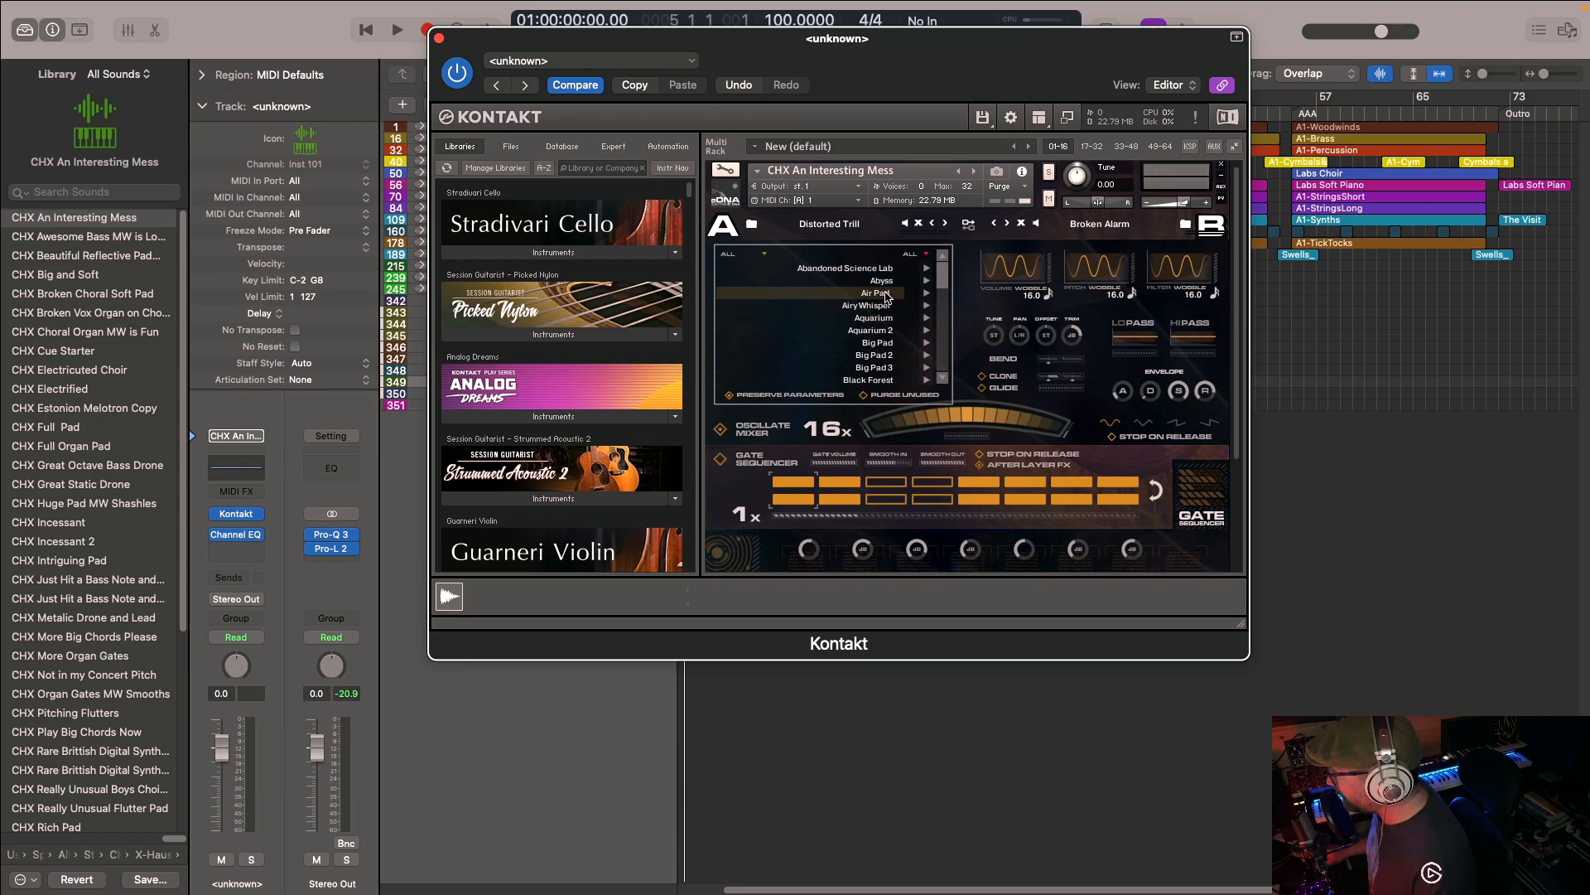
left_click_drag(942, 337, 950, 278)
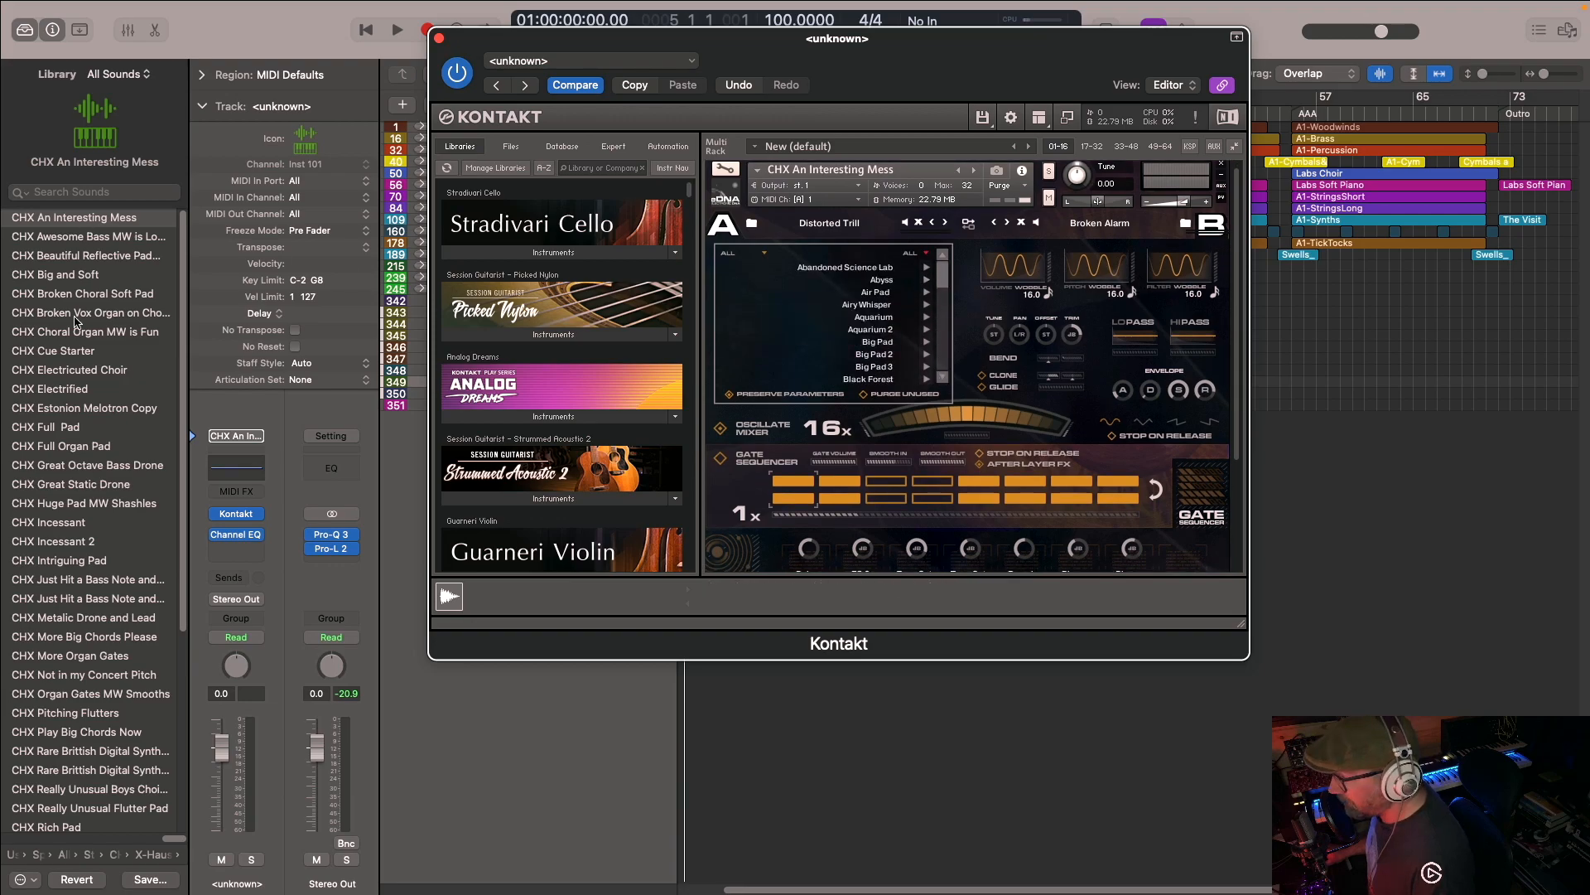
- Browse the CHX Stephensons and _Dev Kits_ folders of the Stephensons Steam Band library
left_click(147, 854)
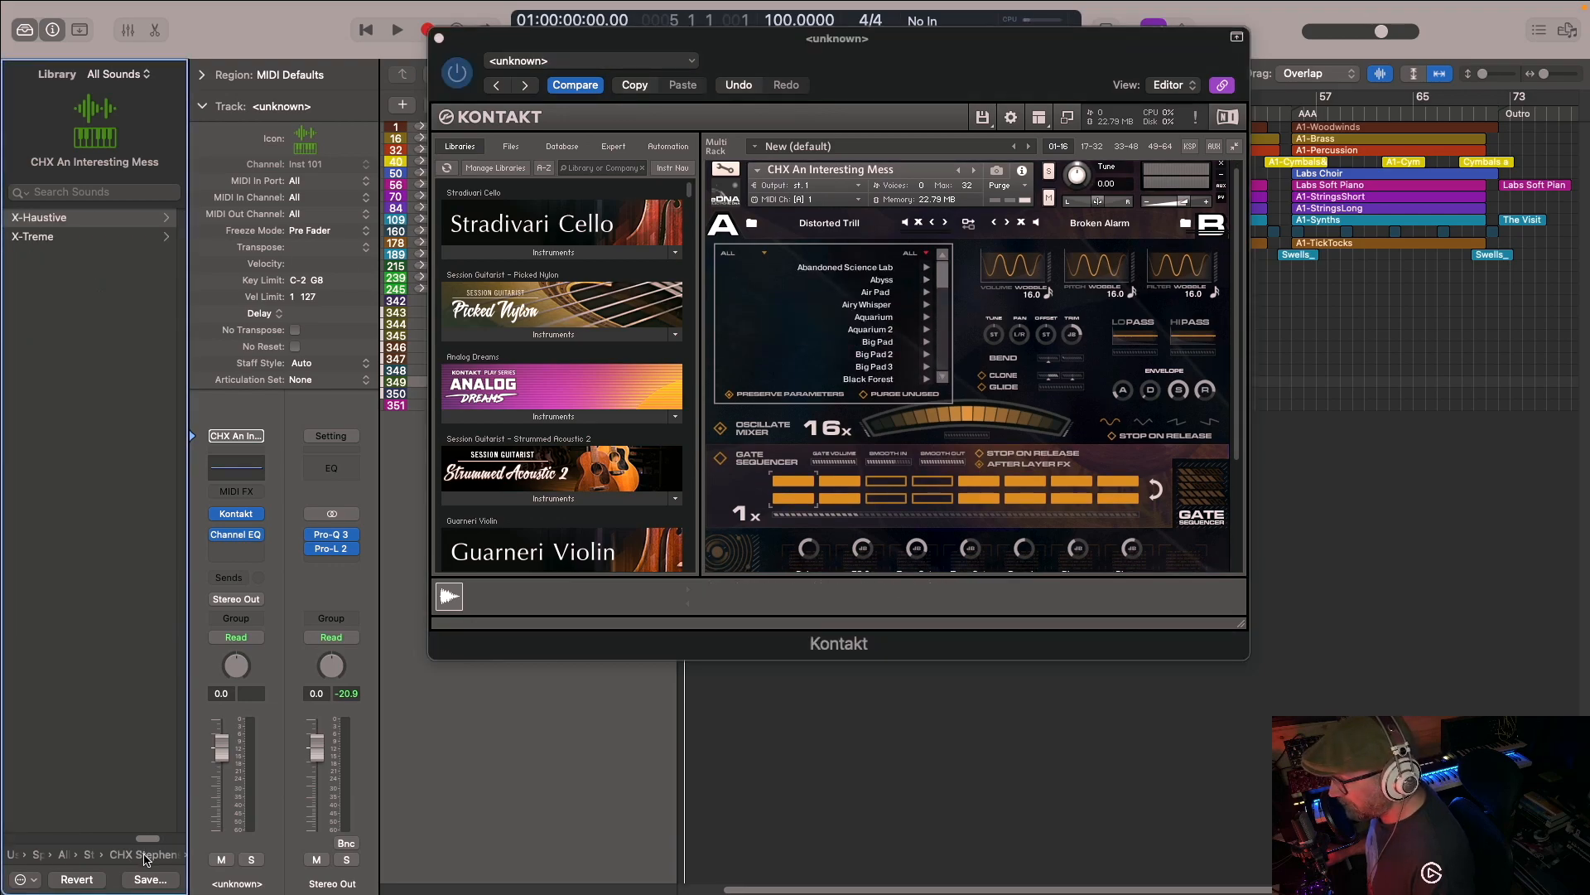
left_click(42, 220)
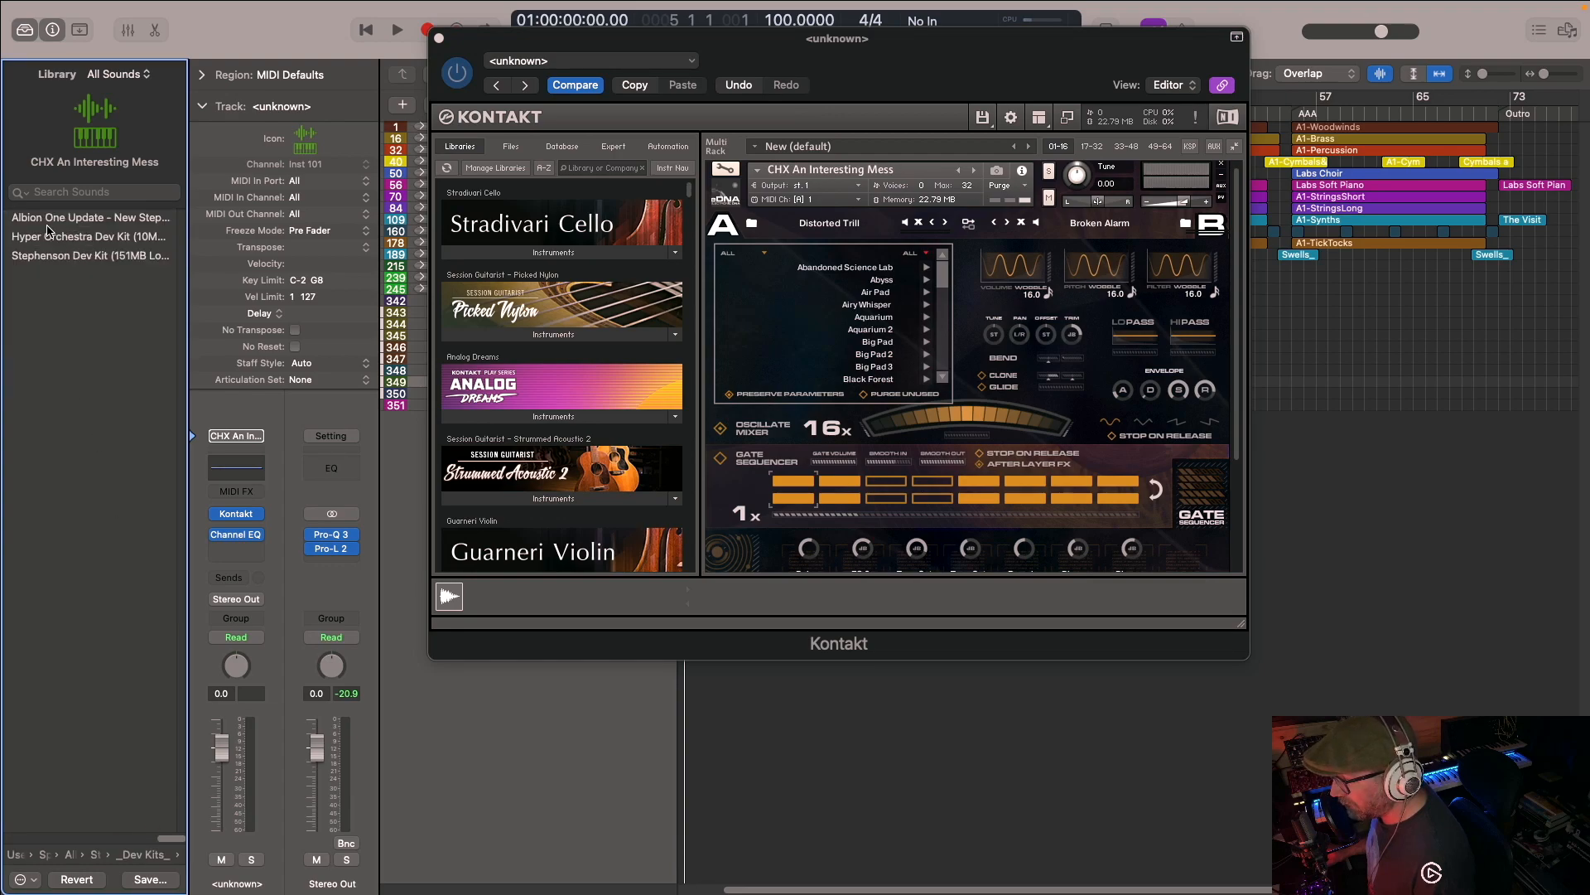
- Browse the eDNA sound lists for bays A and B, close them, and examine the mixer, gate sequencer and FX dash
mouse_move(943, 270)
left_mouse_down()
mouse_move(944, 373)
mouse_move(938, 267)
left_mouse_up()
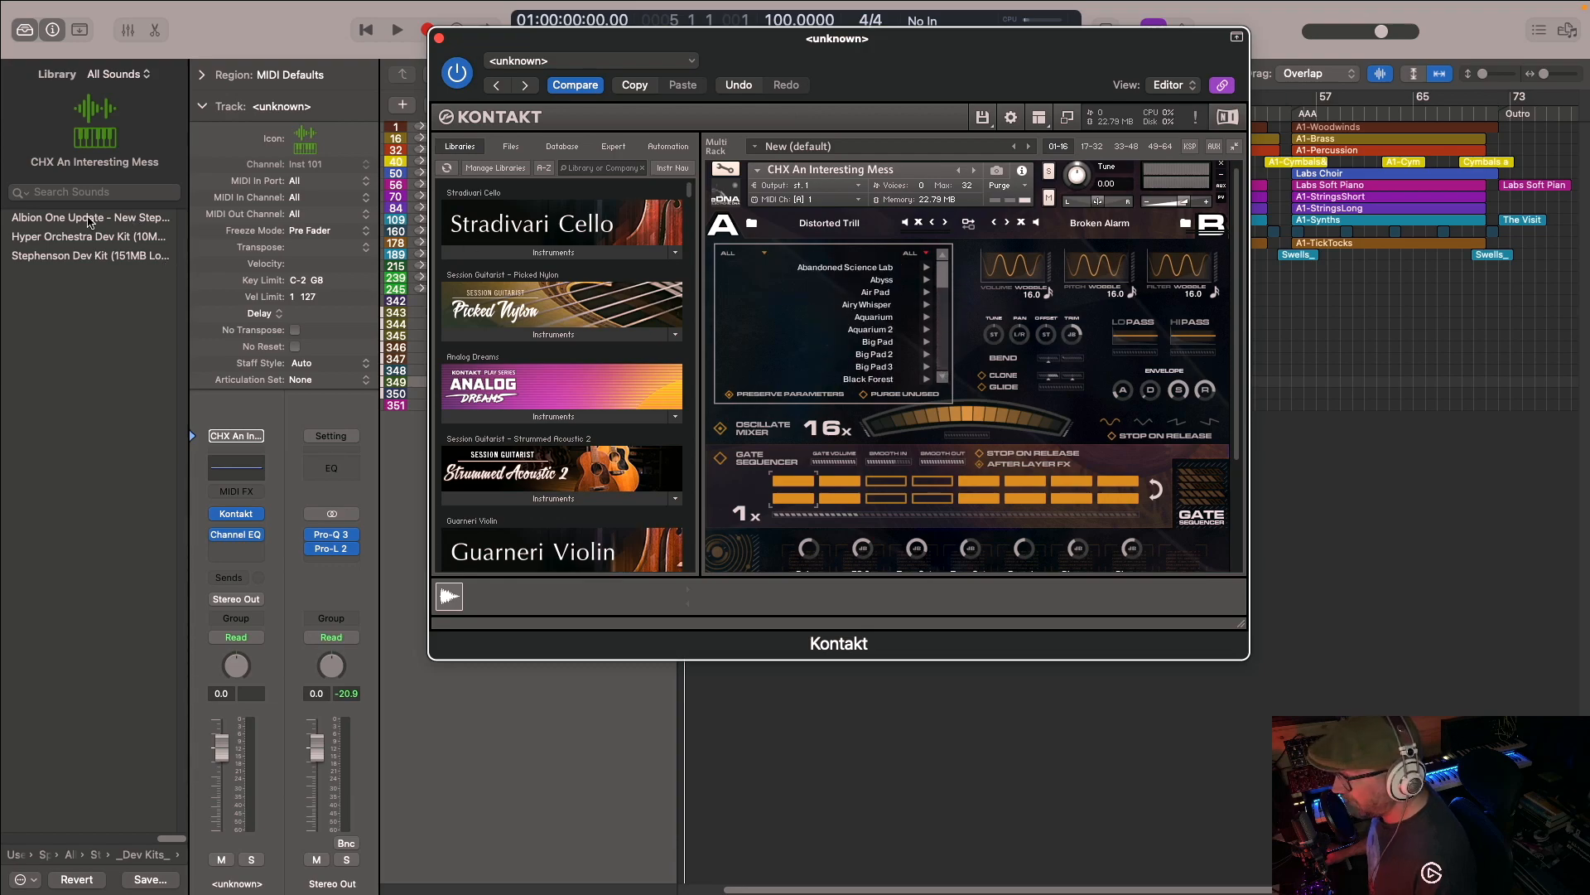
left_click(751, 223)
left_click(1185, 224)
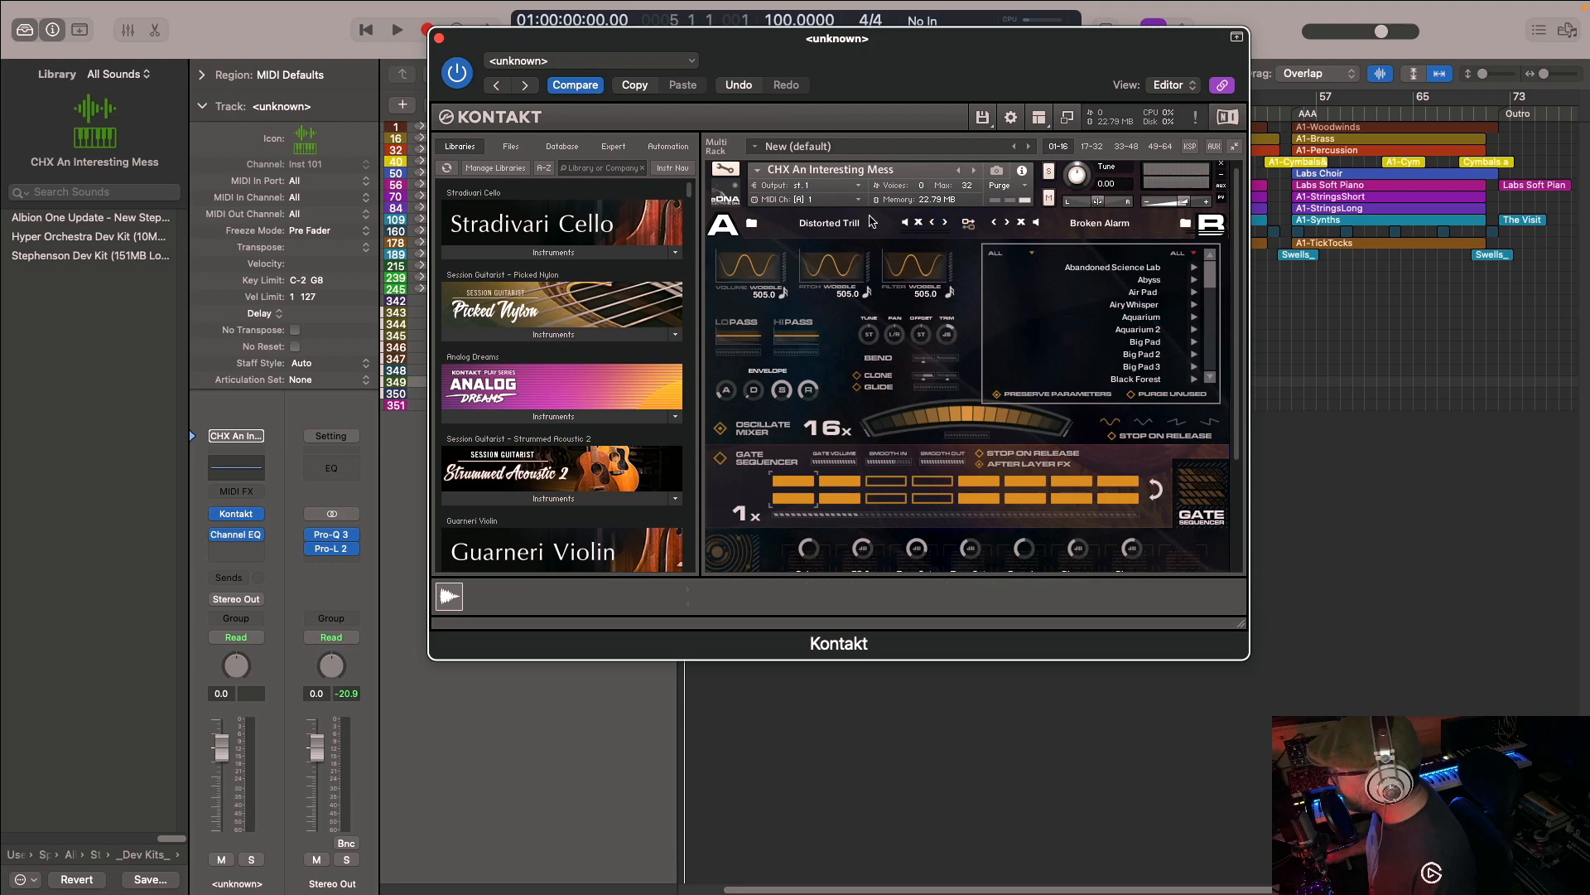
left_click(1185, 223)
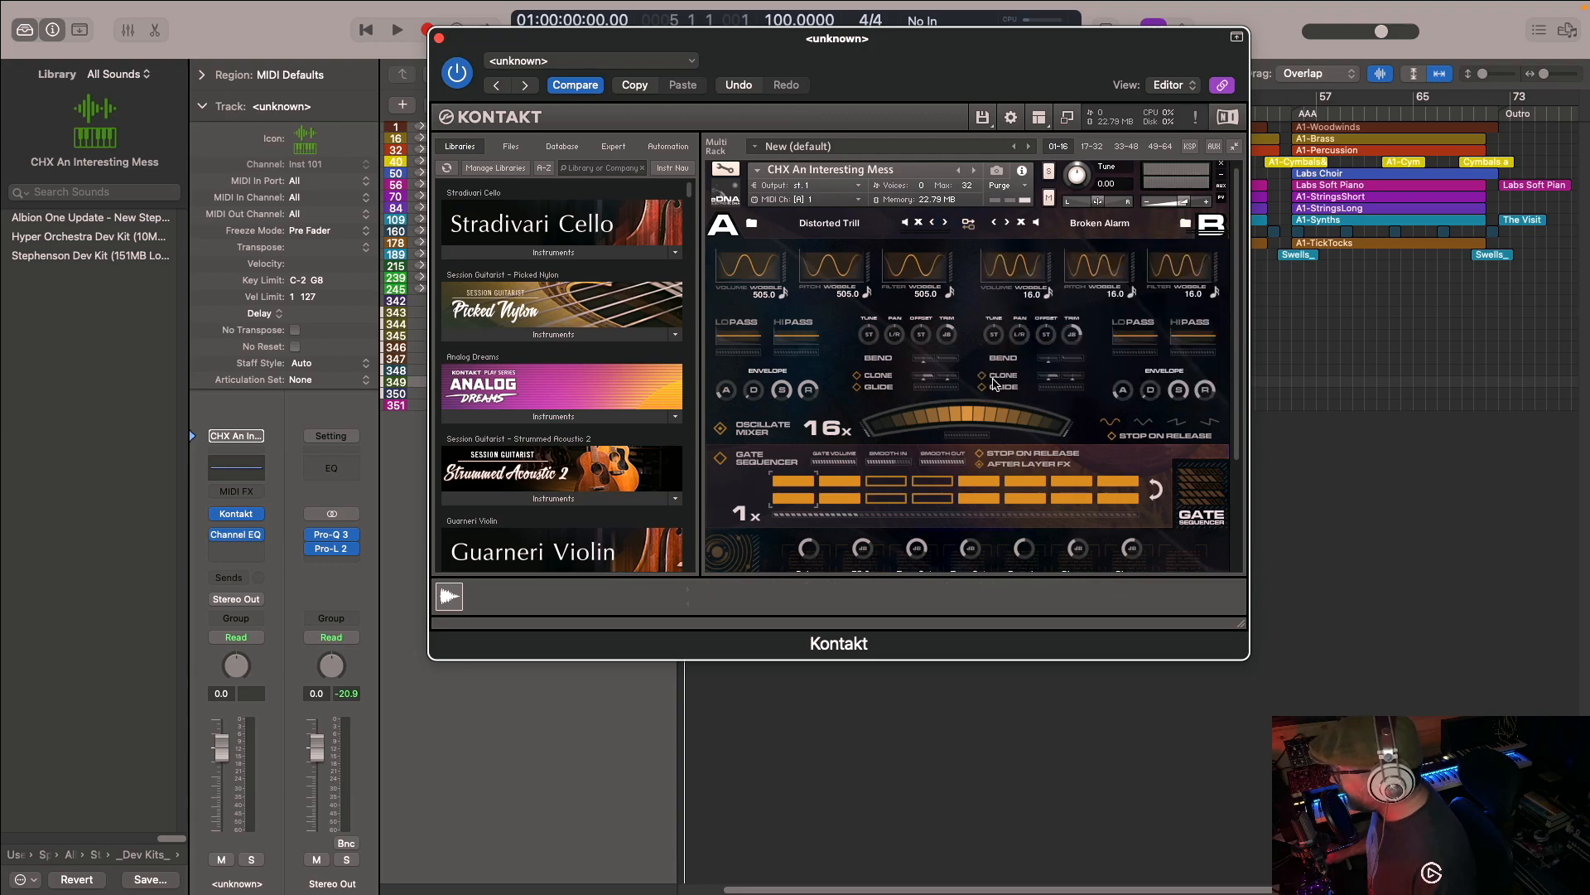
scroll(949, 379, "down", 3)
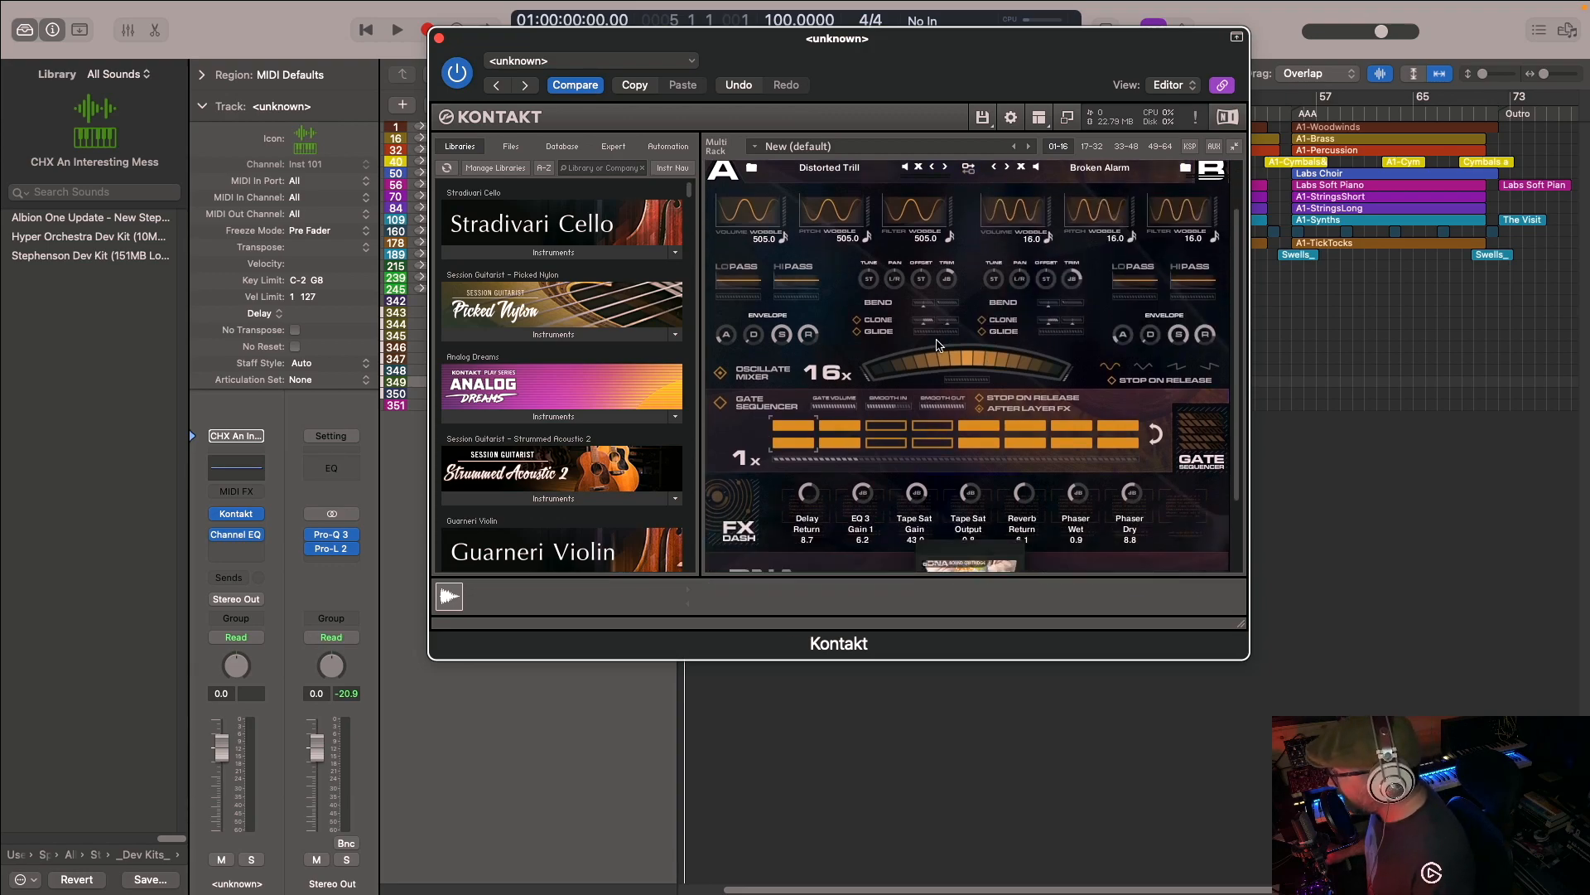
scroll(940, 331, "up", 3)
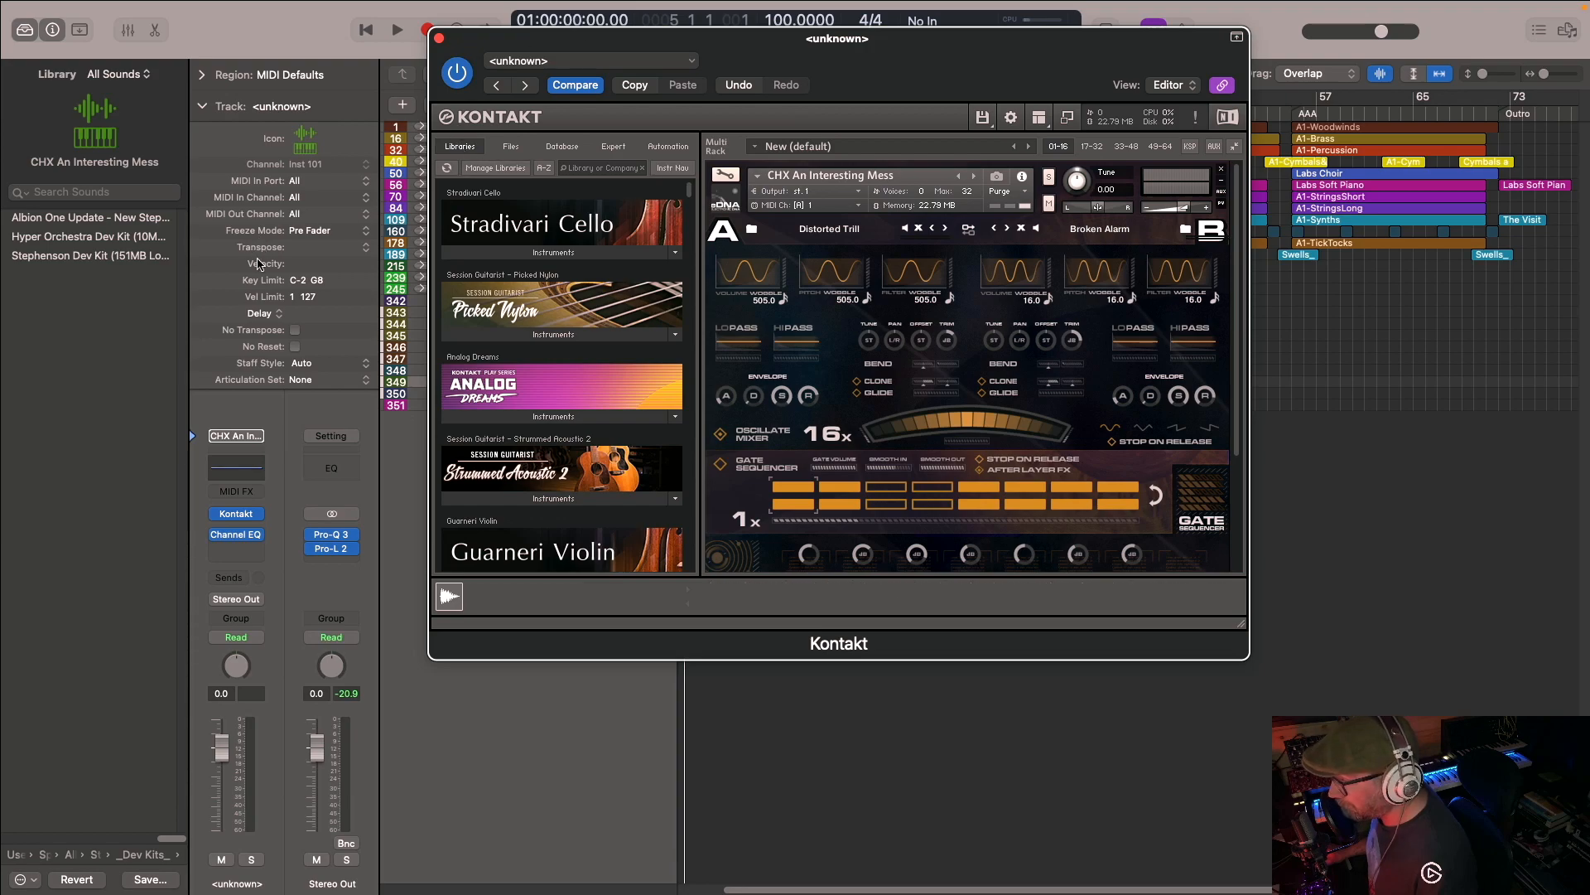
- Return to the Stephensons Steam Band library folder and close the CHX An Interesting Mess track's Kontakt window
left_click(133, 856)
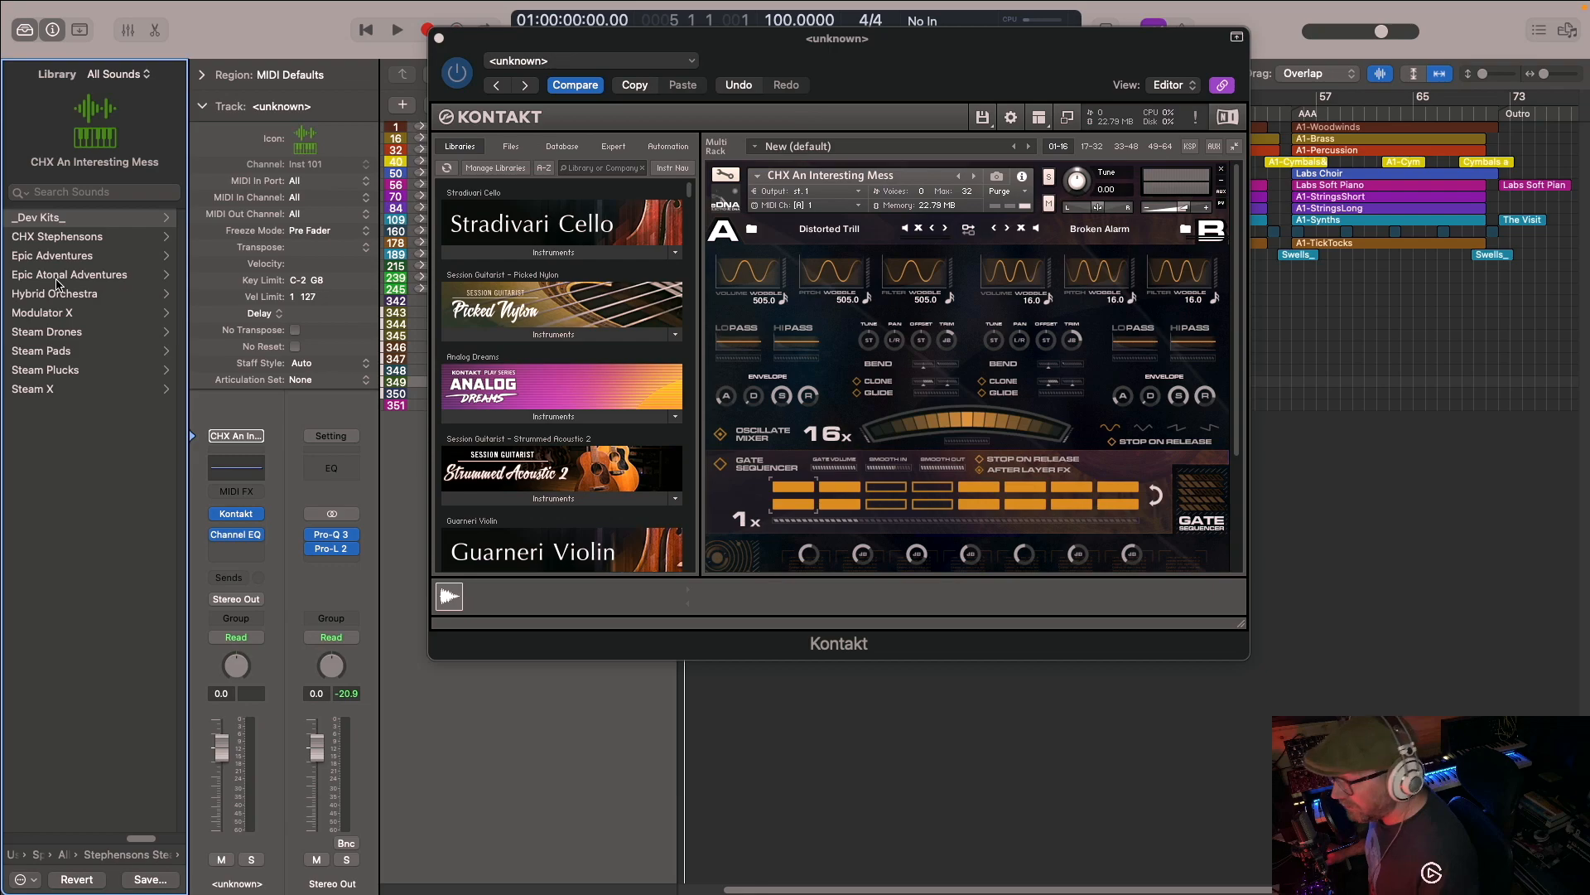
left_click_drag(591, 39, 894, 186)
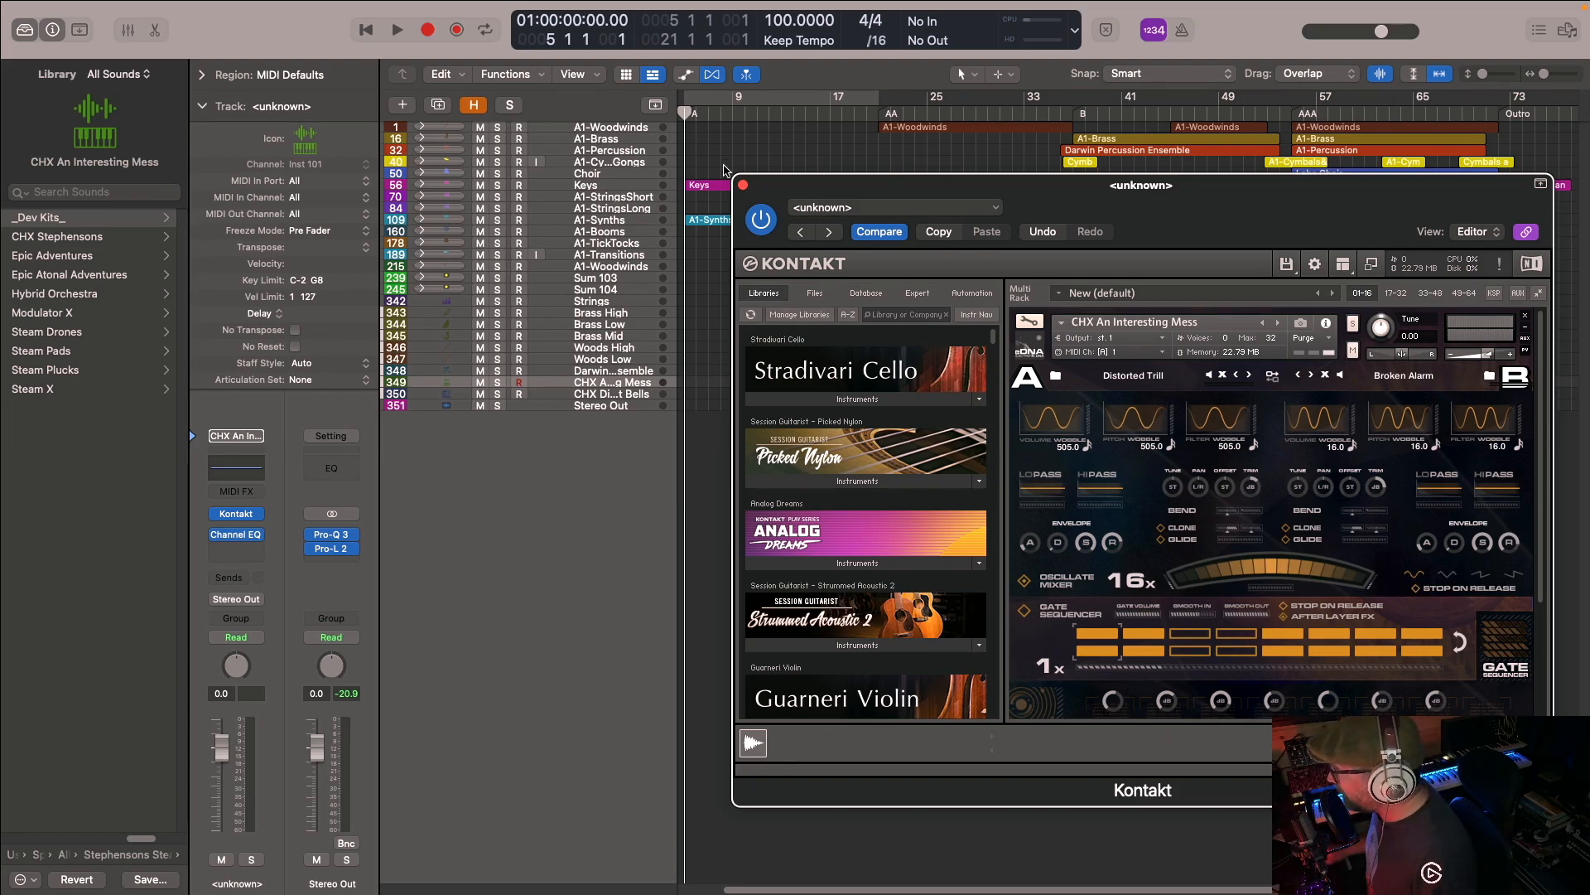
left_click(743, 186)
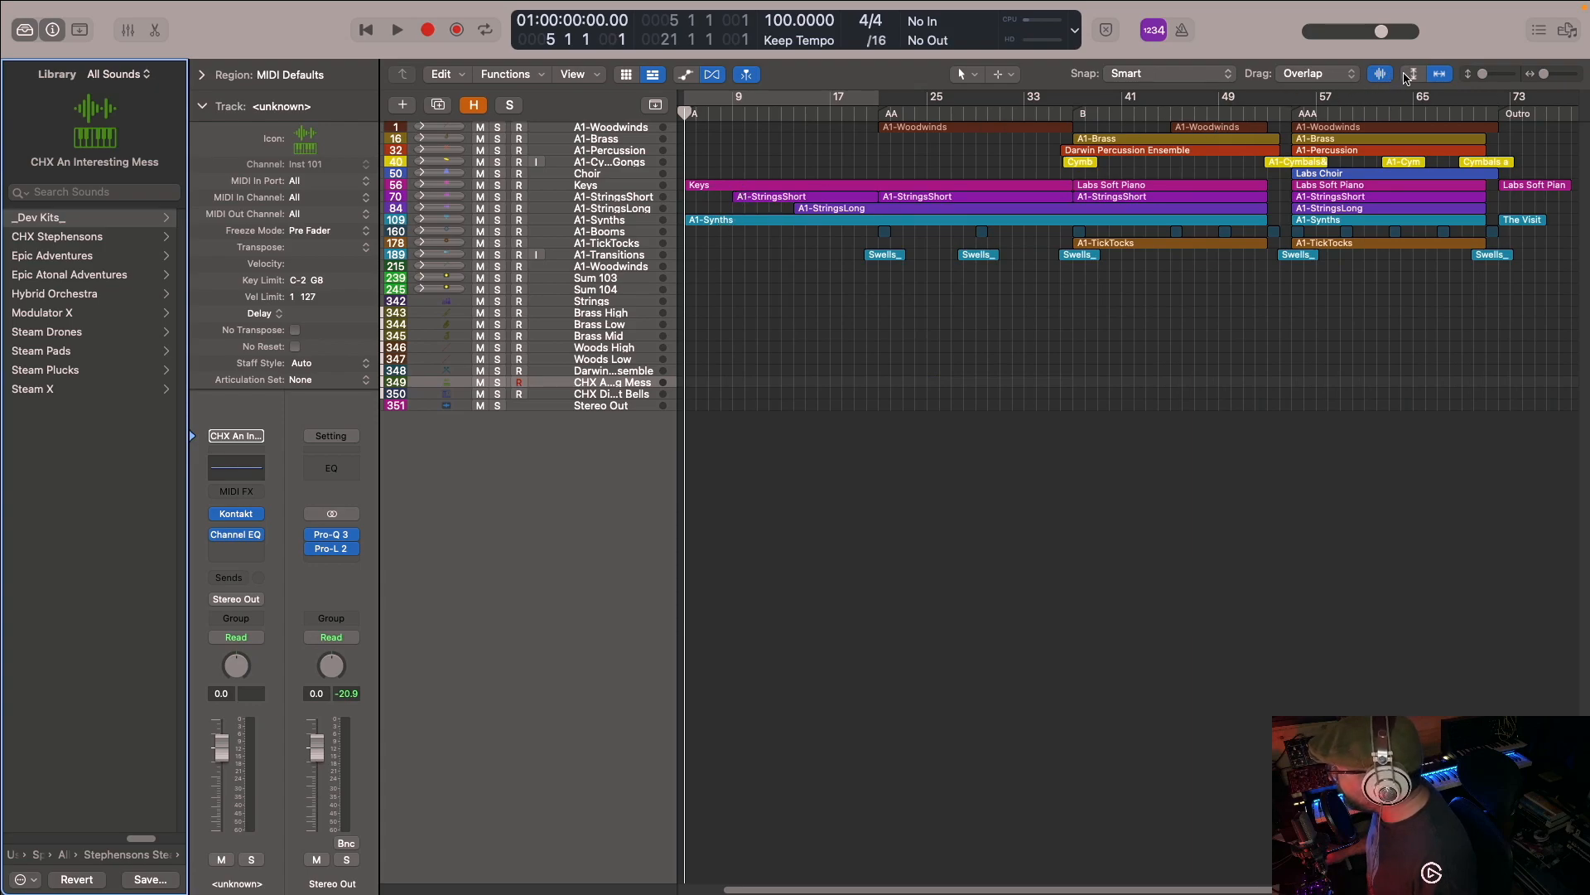
- Show the CHX Distant Bells track's patch in Kontakt, browse its bay A sound list, and close the window
left_click(1408, 75)
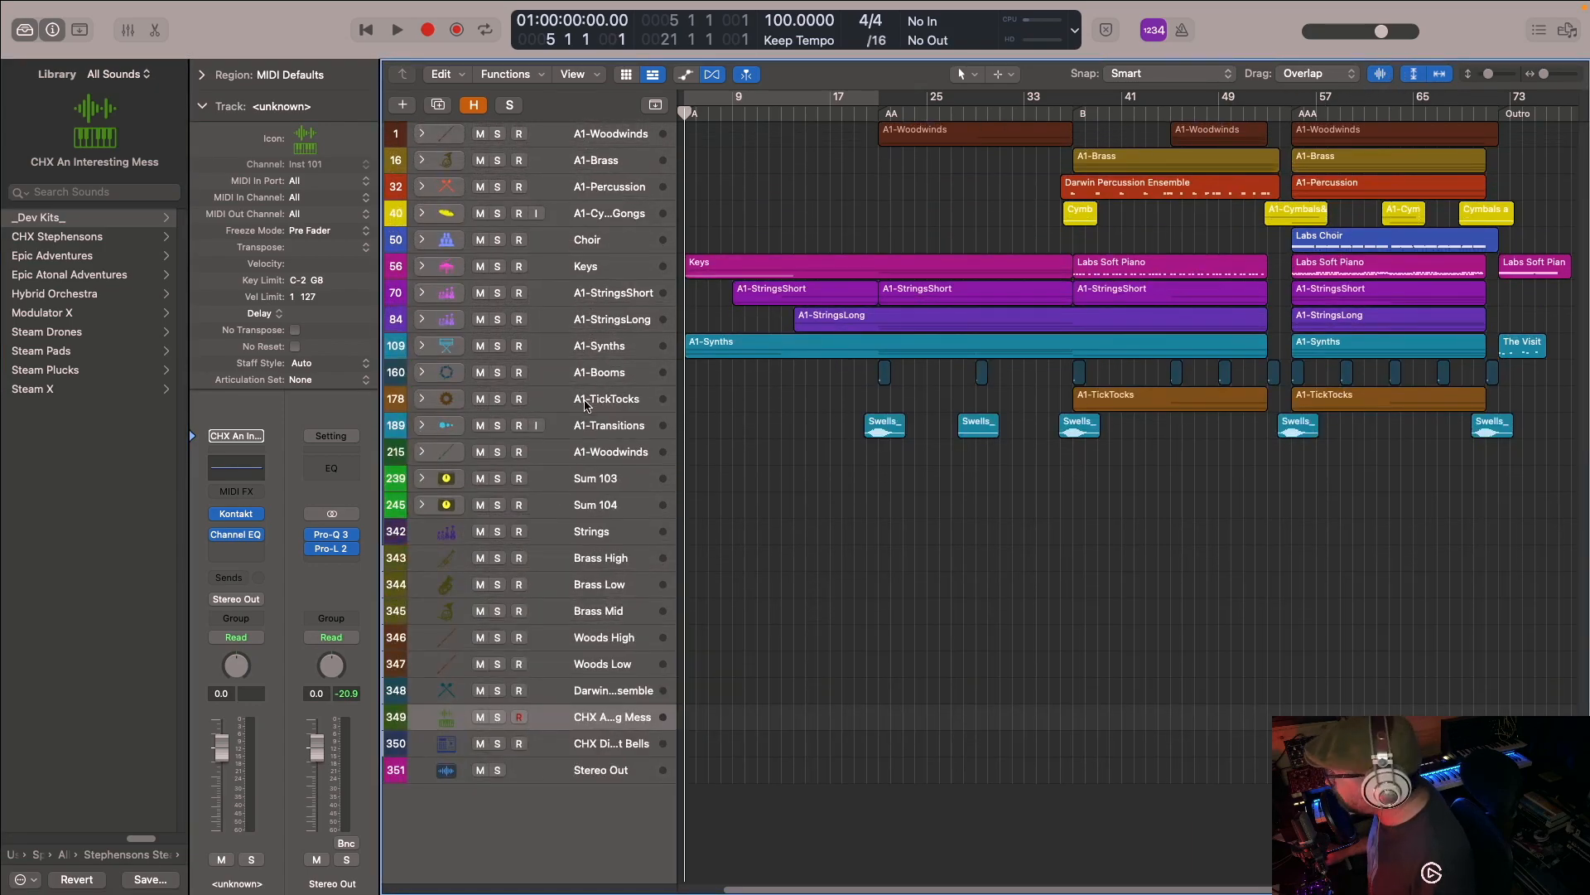
left_click(592, 742)
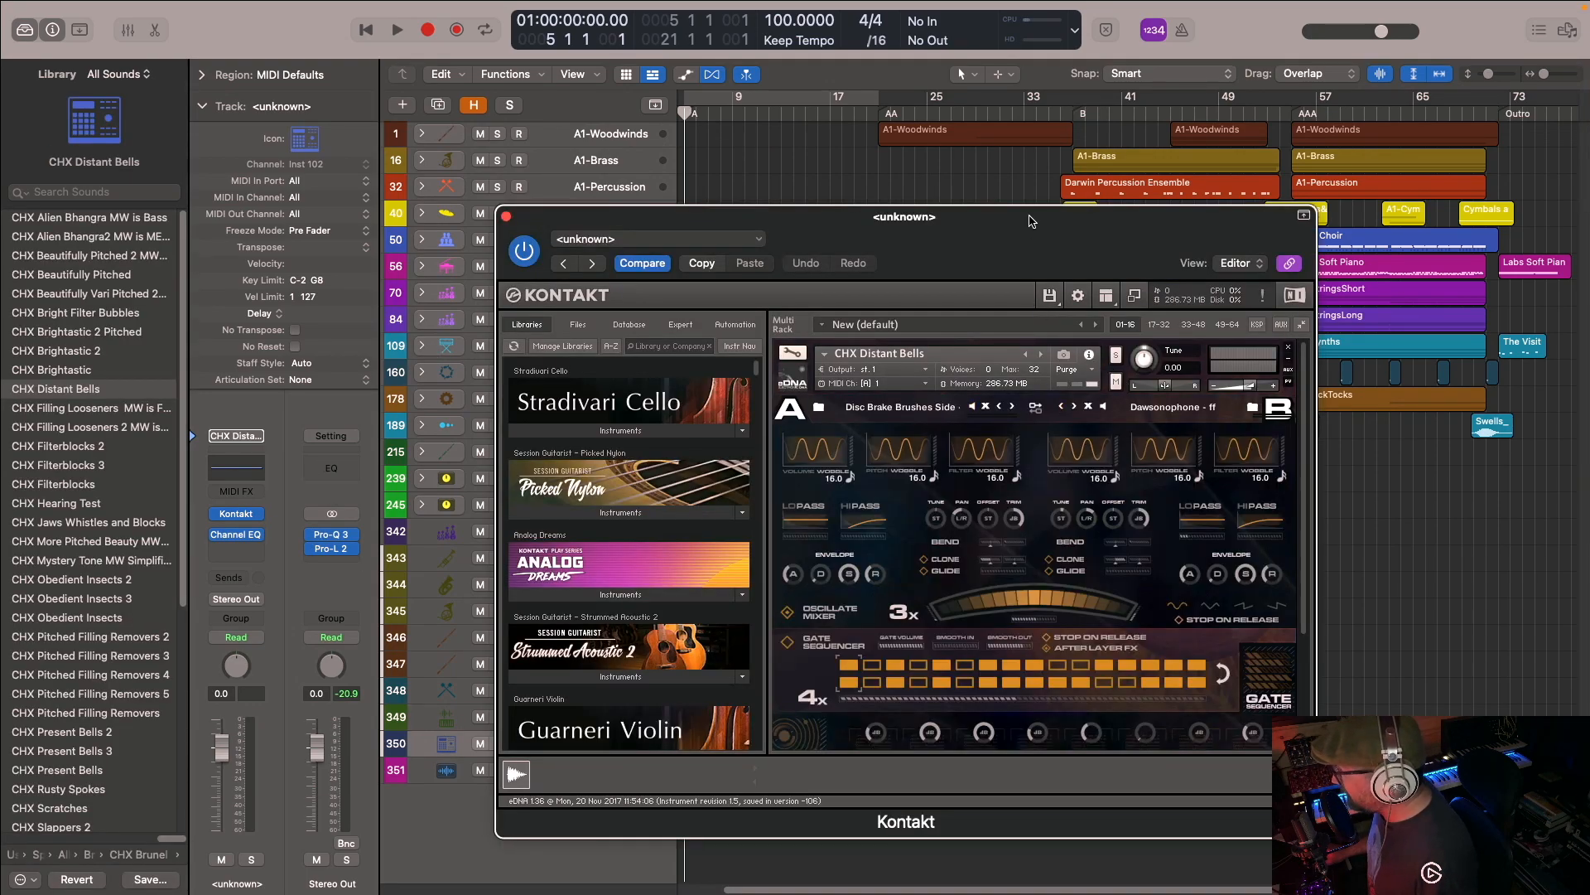
left_click_drag(1031, 217, 1082, 123)
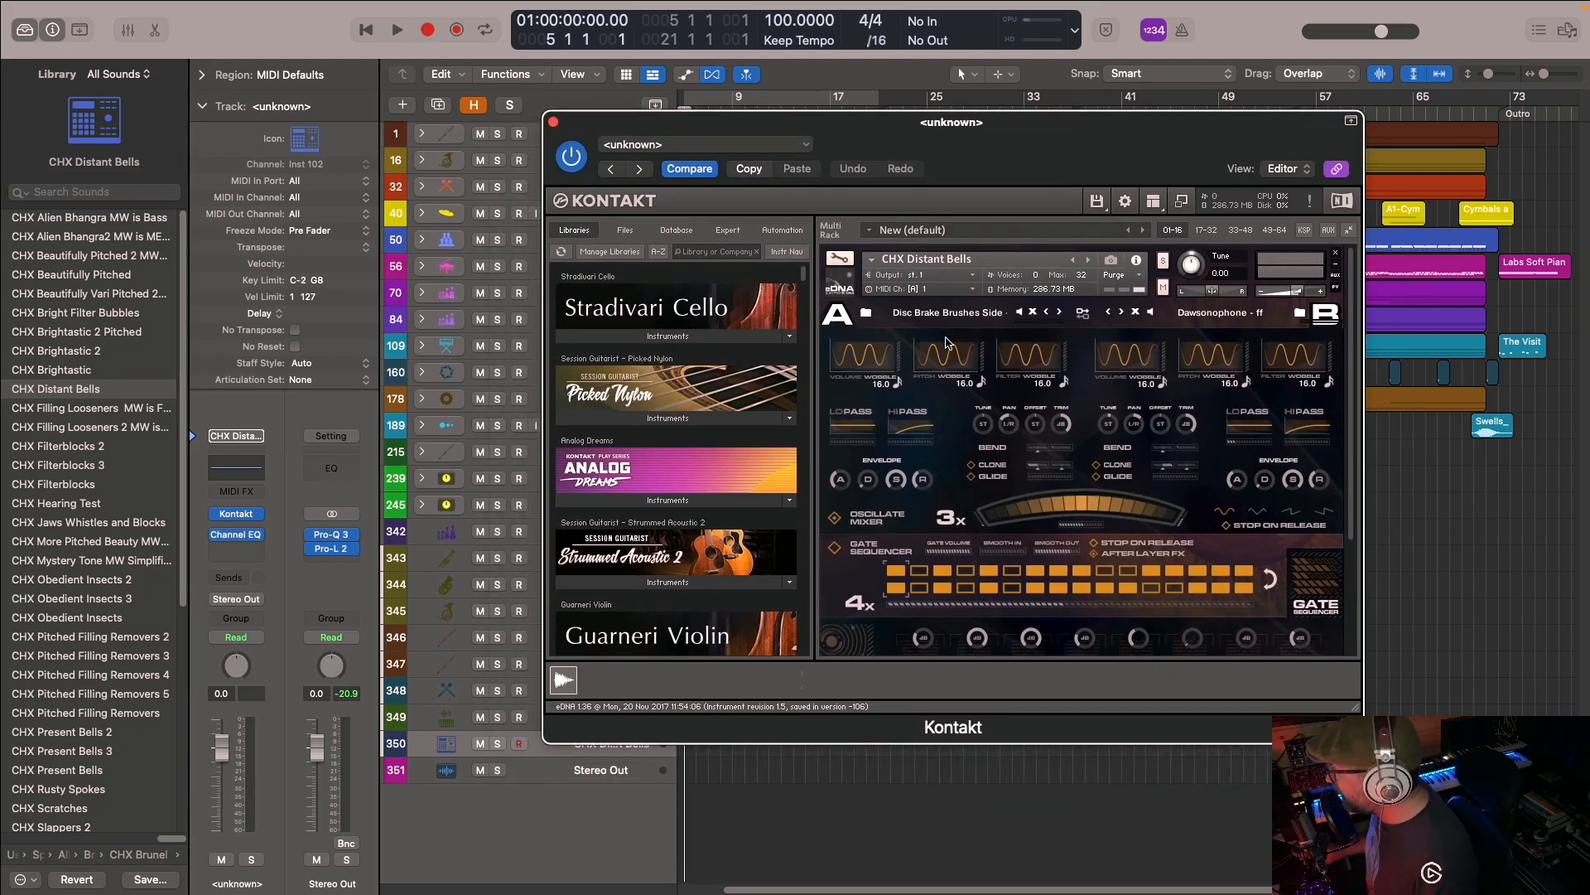
left_click(866, 312)
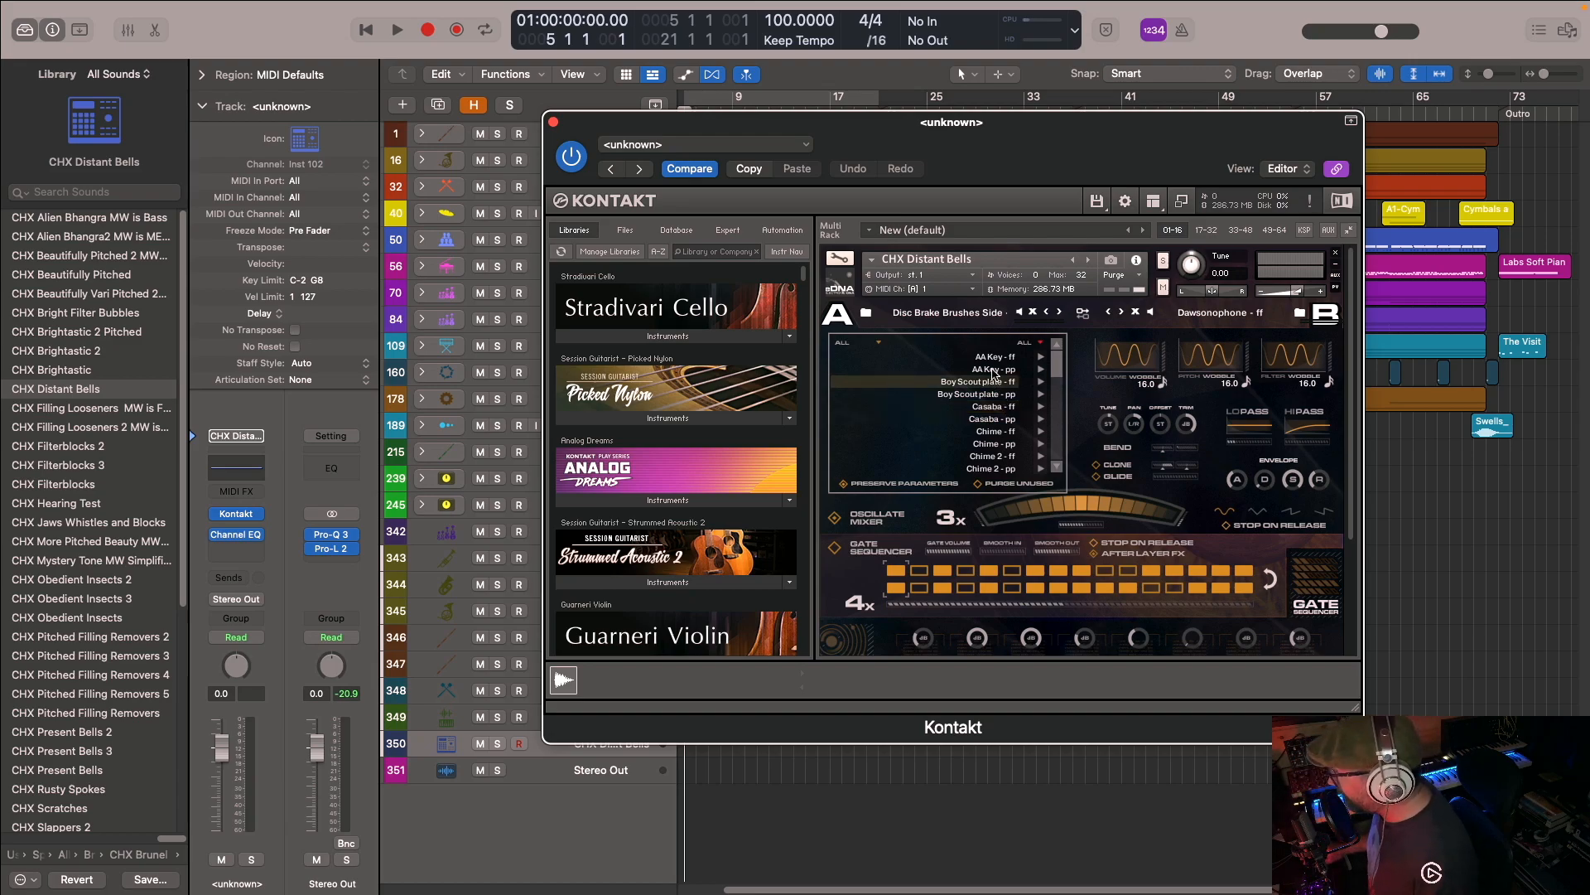
left_click(868, 318)
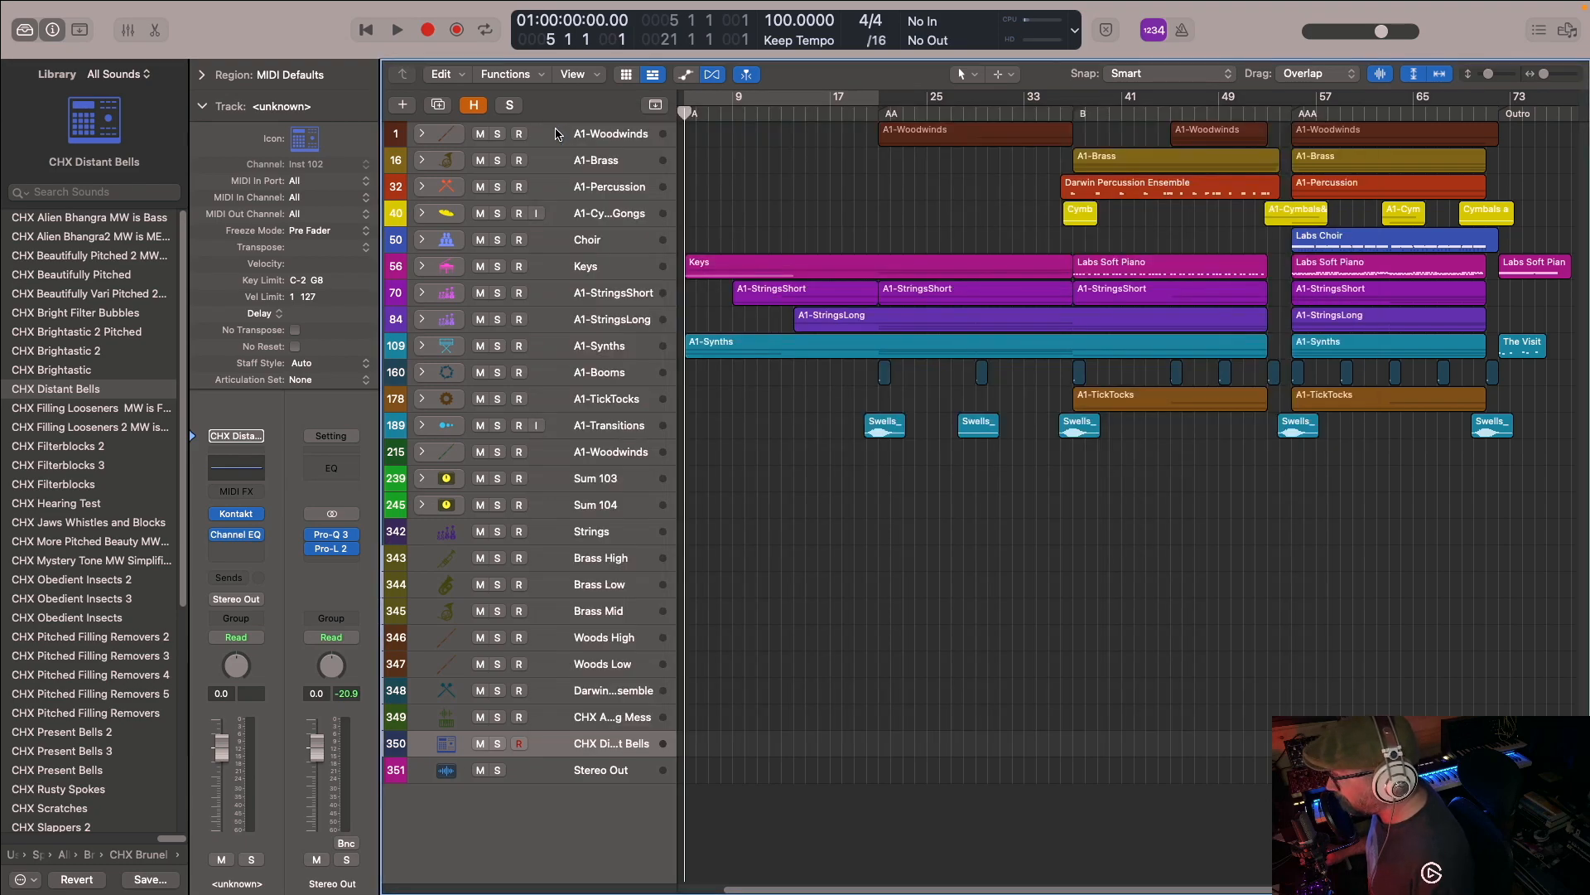
left_click(554, 123)
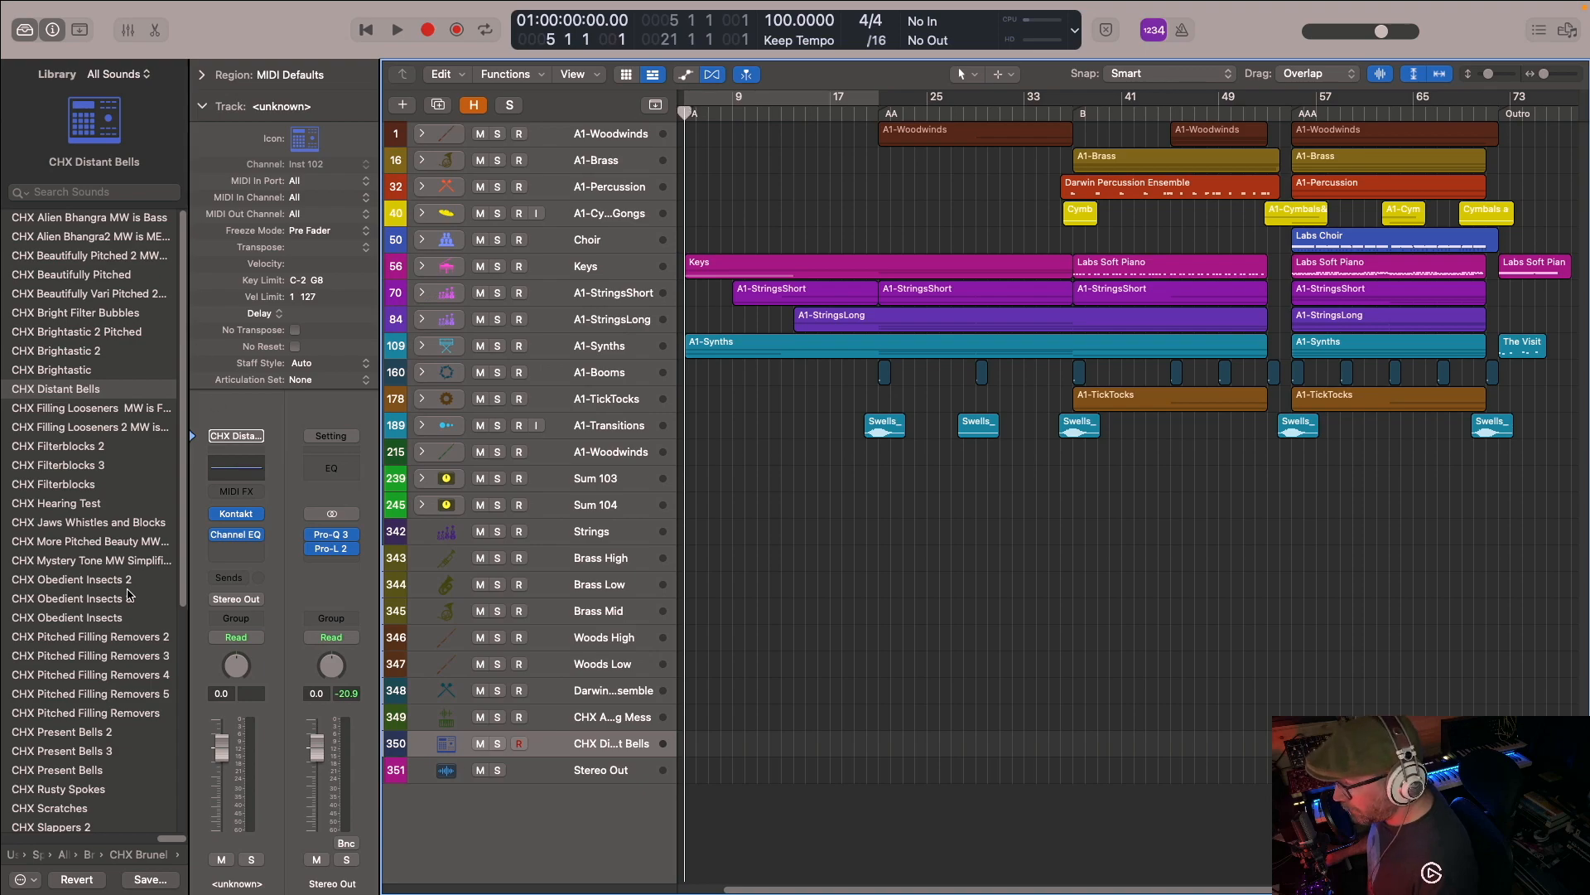
- Go up to the Albion One library folder and browse the Albion Orchestra folder and its _COG Pathces_ subfolder
left_click(139, 856)
left_click(139, 859)
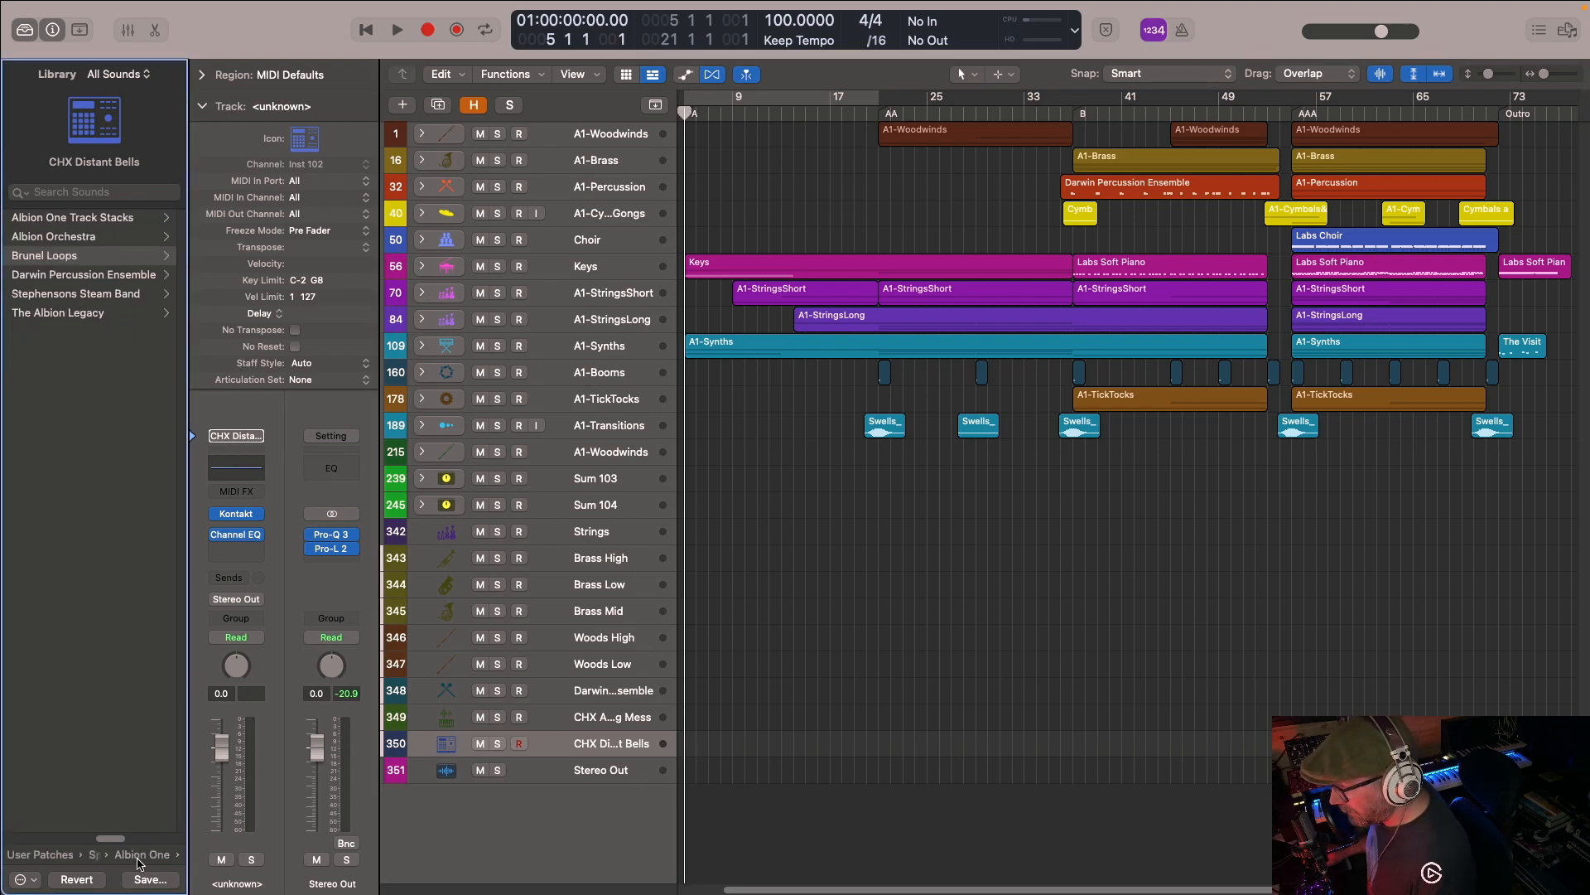
left_click(66, 238)
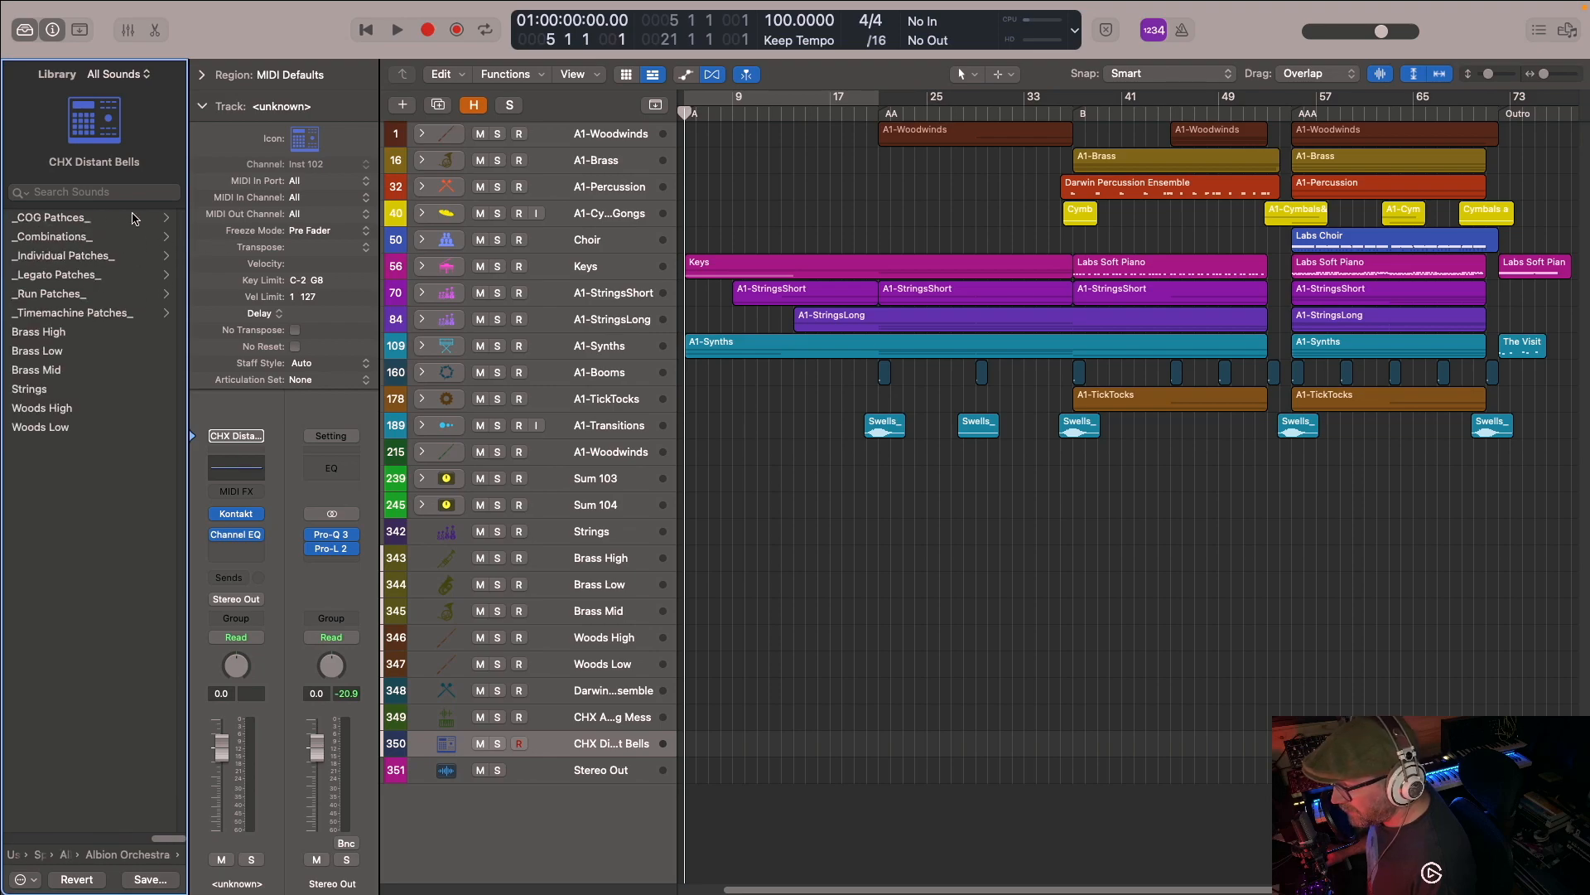
left_click(83, 219)
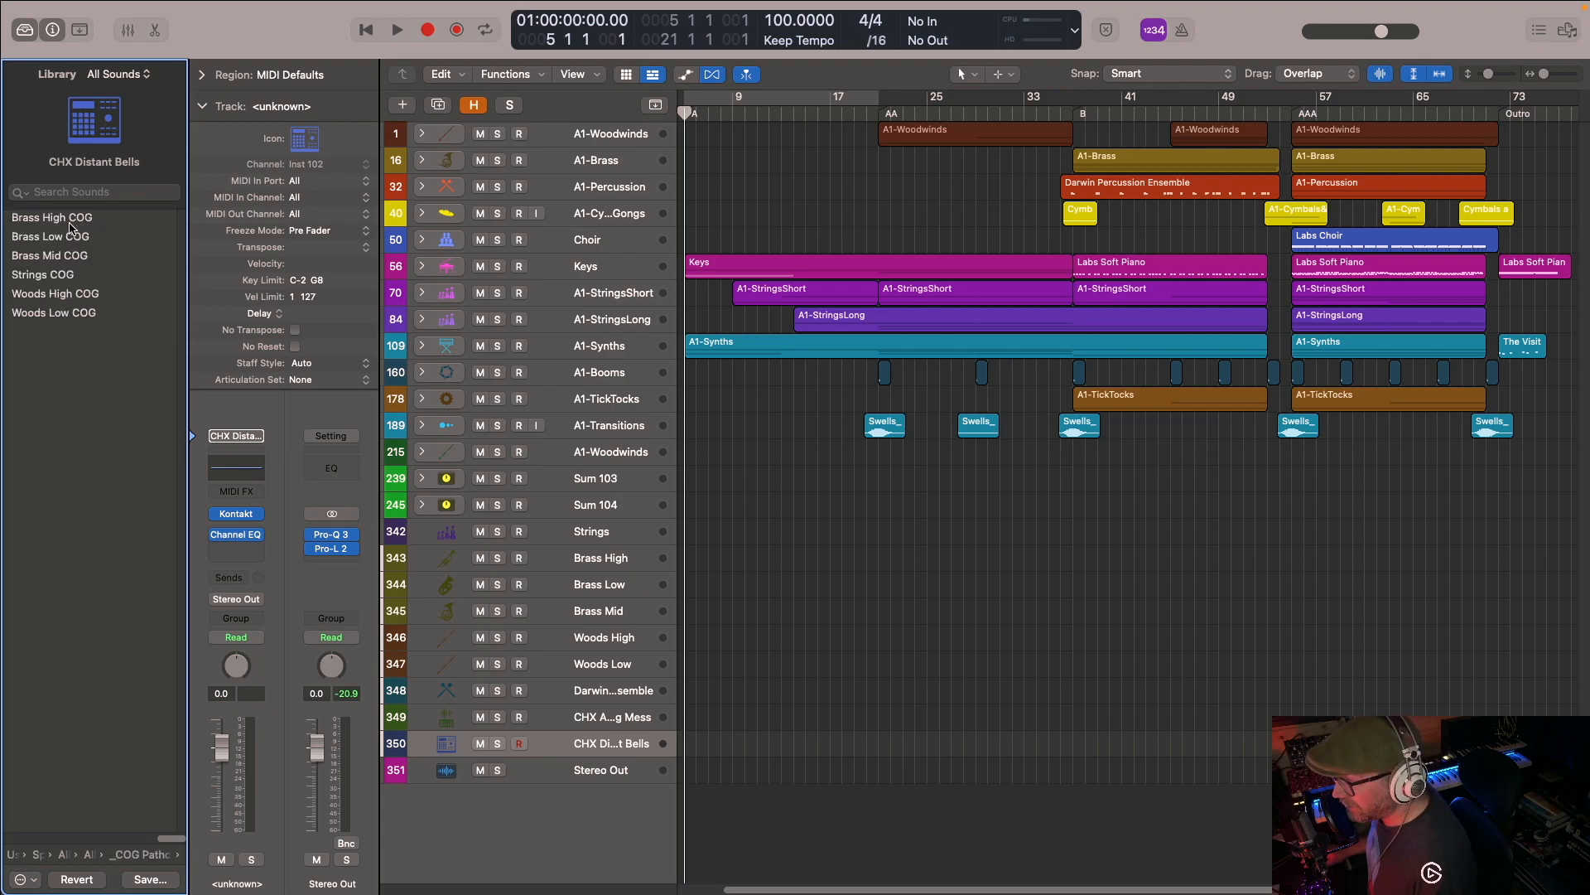
left_click(156, 852)
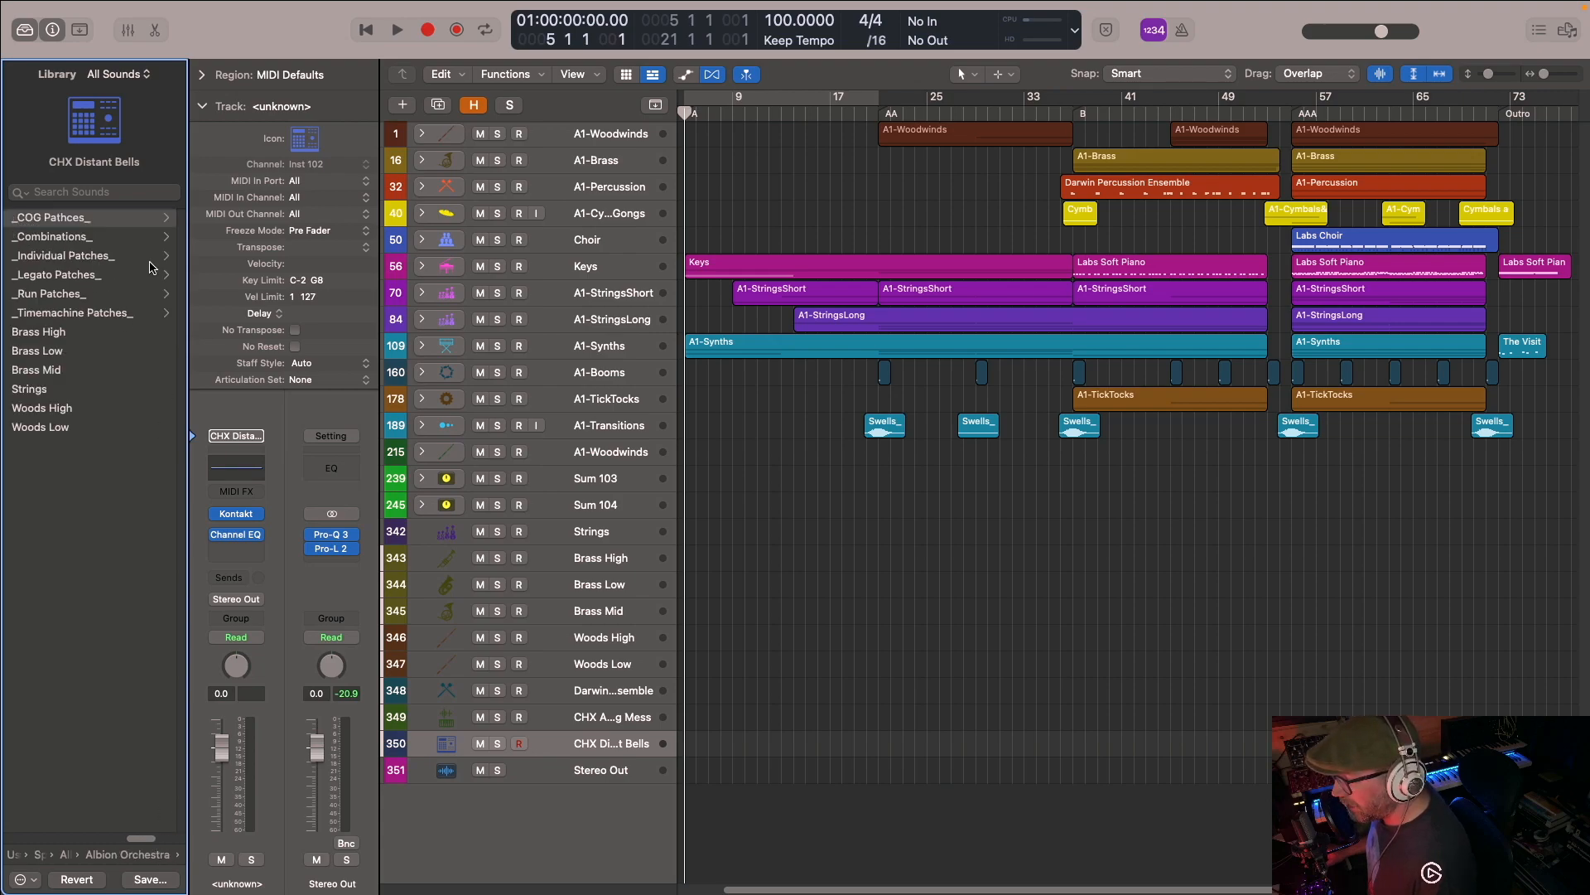
- Browse the _Combinations_ folder and its _Individual Combinations_ subfolder, and return to the Albion Orchestra folder
left_click(62, 237)
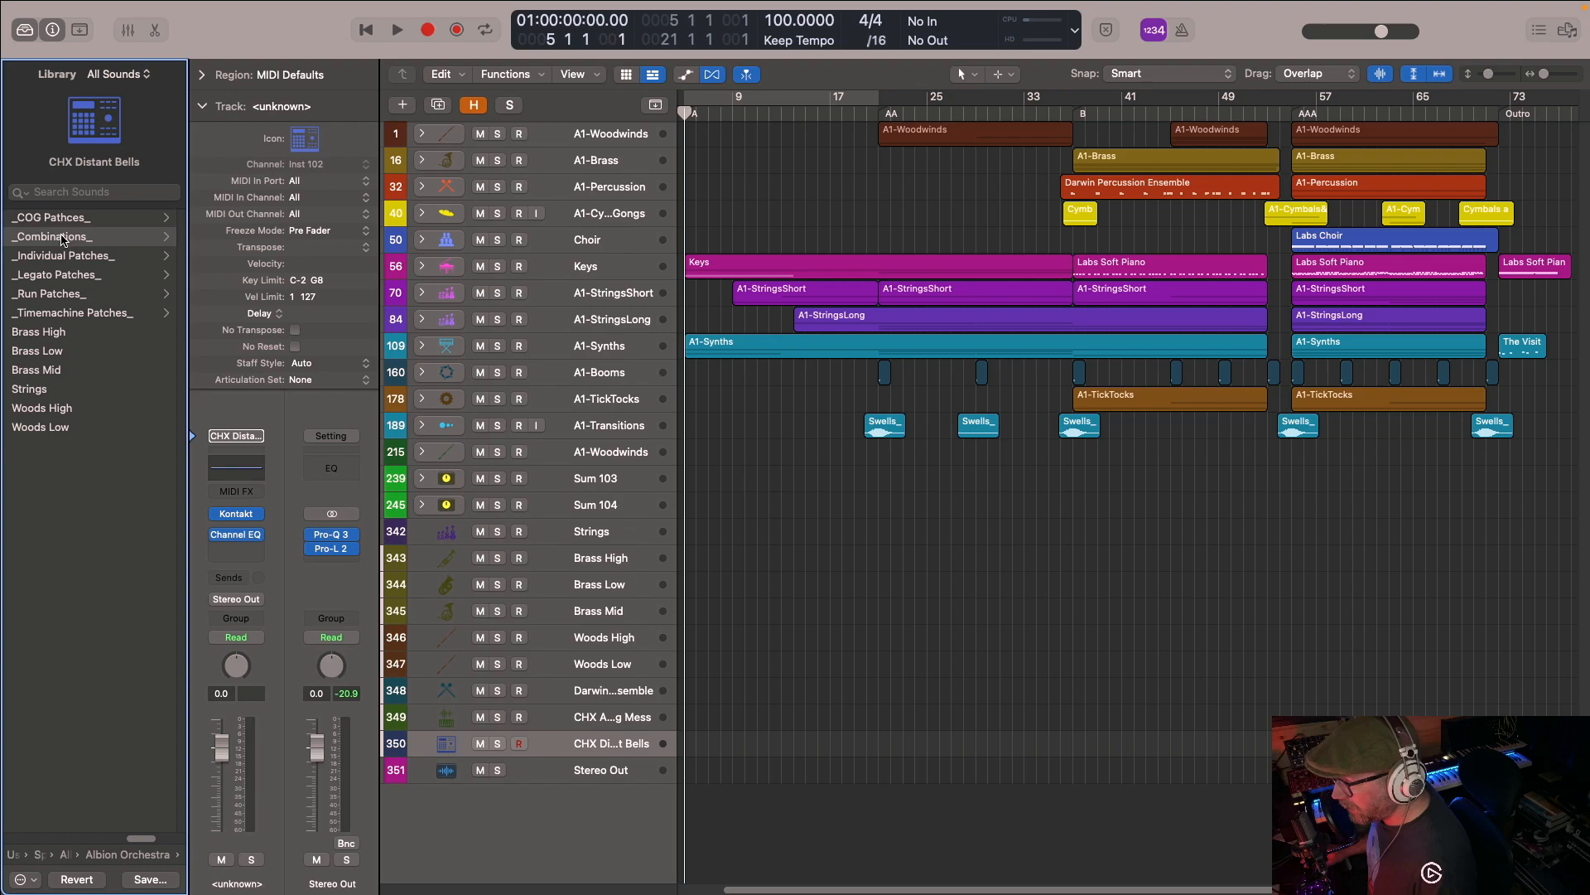
left_click(83, 222)
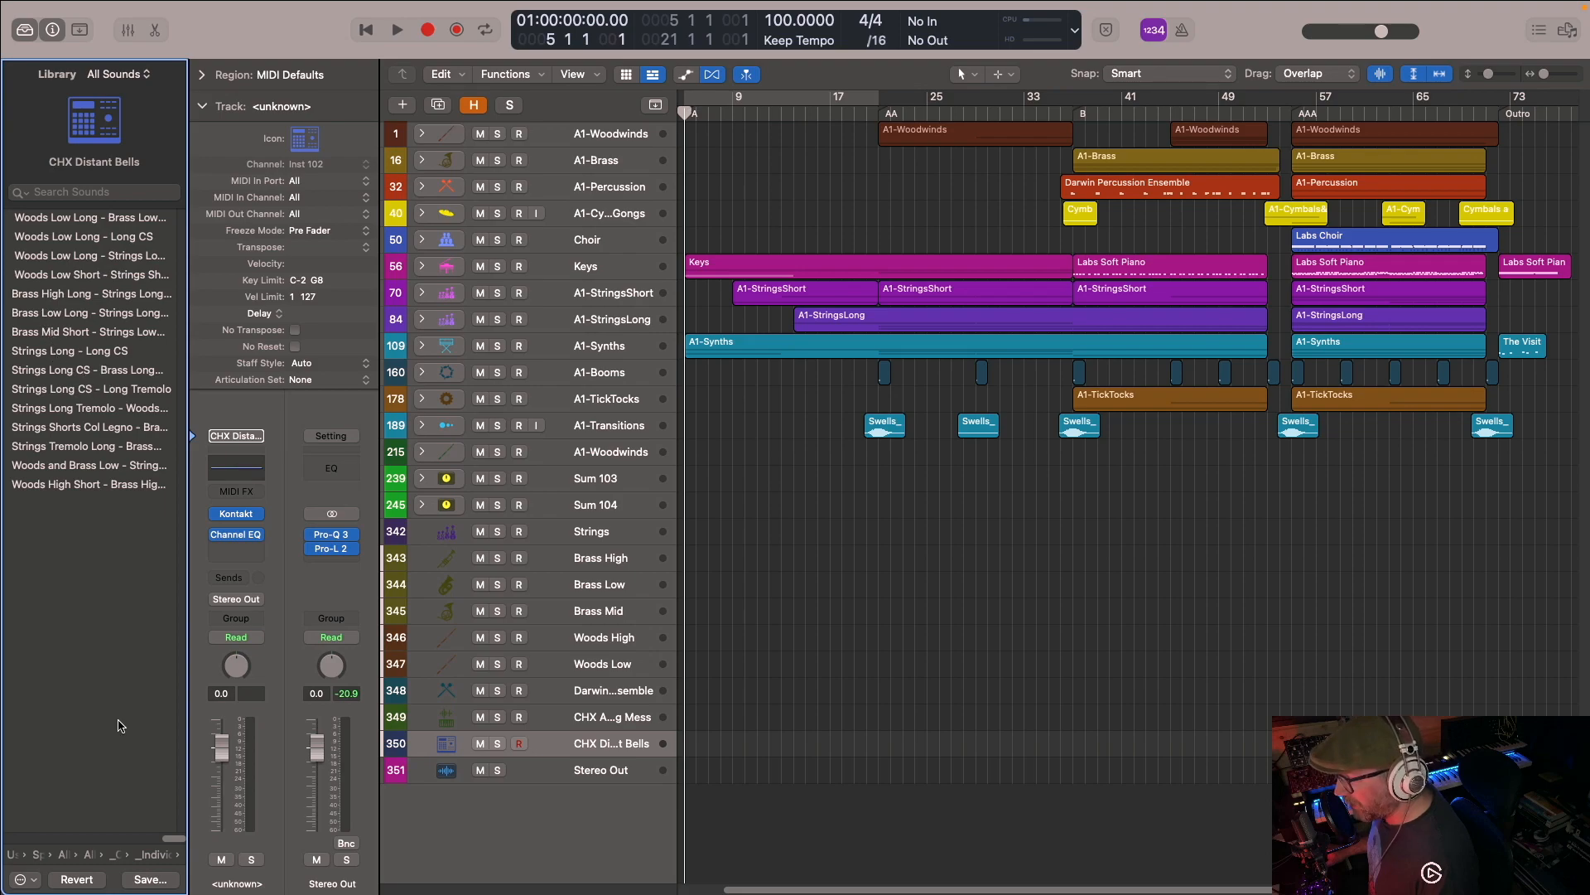
left_click(158, 859)
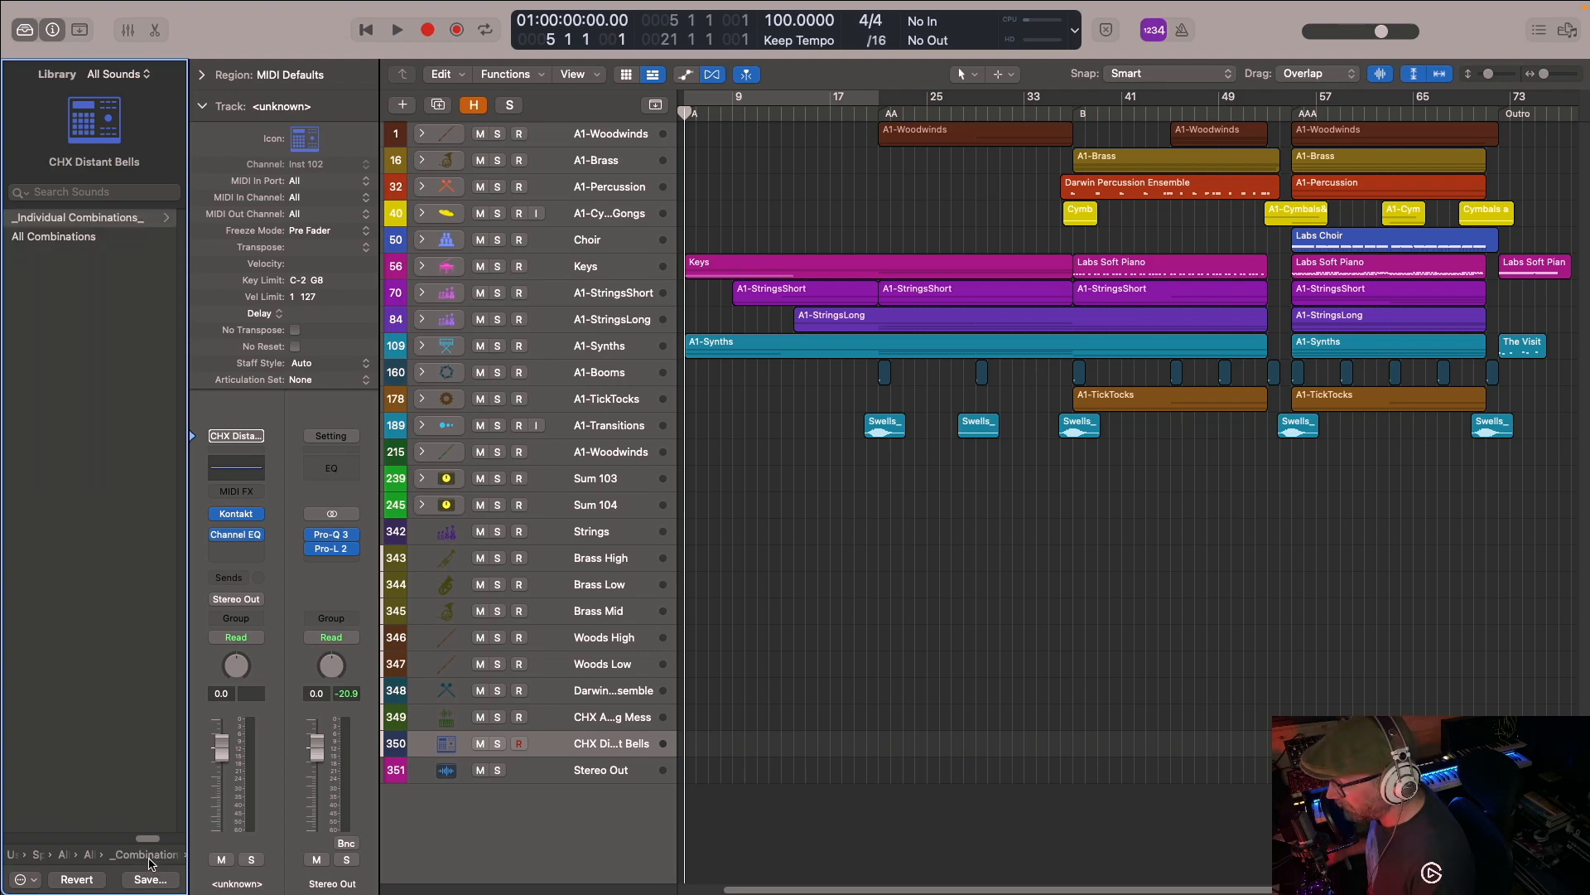
left_click(151, 861)
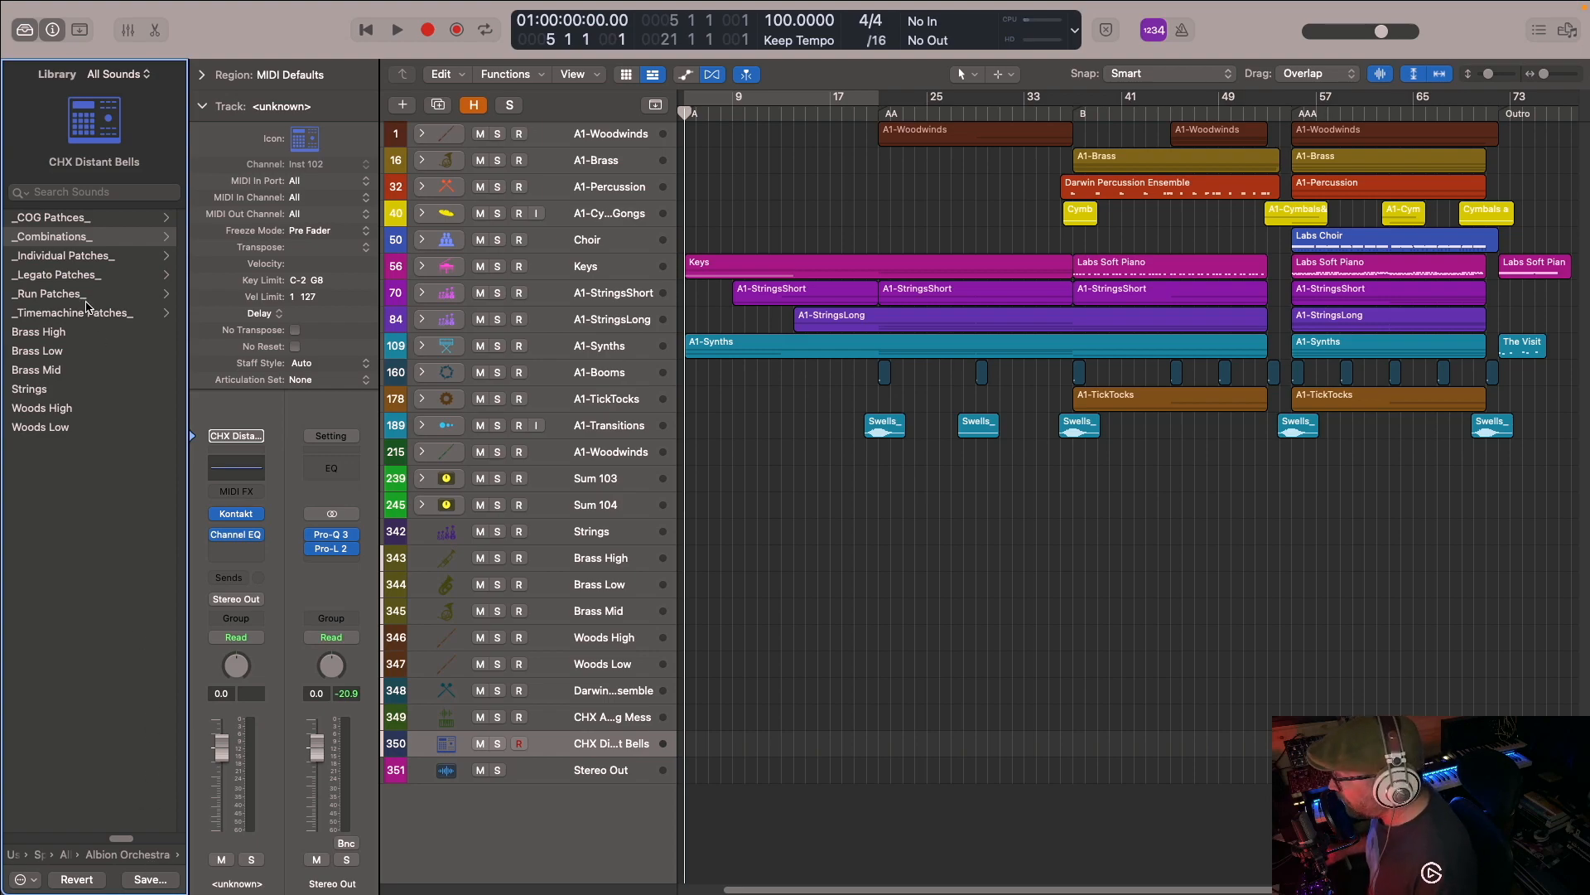
- Browse the _Individual Patches_ folder, and expand and collapse the first A1-Woodwinds track stack to show its tracks
left_click(89, 257)
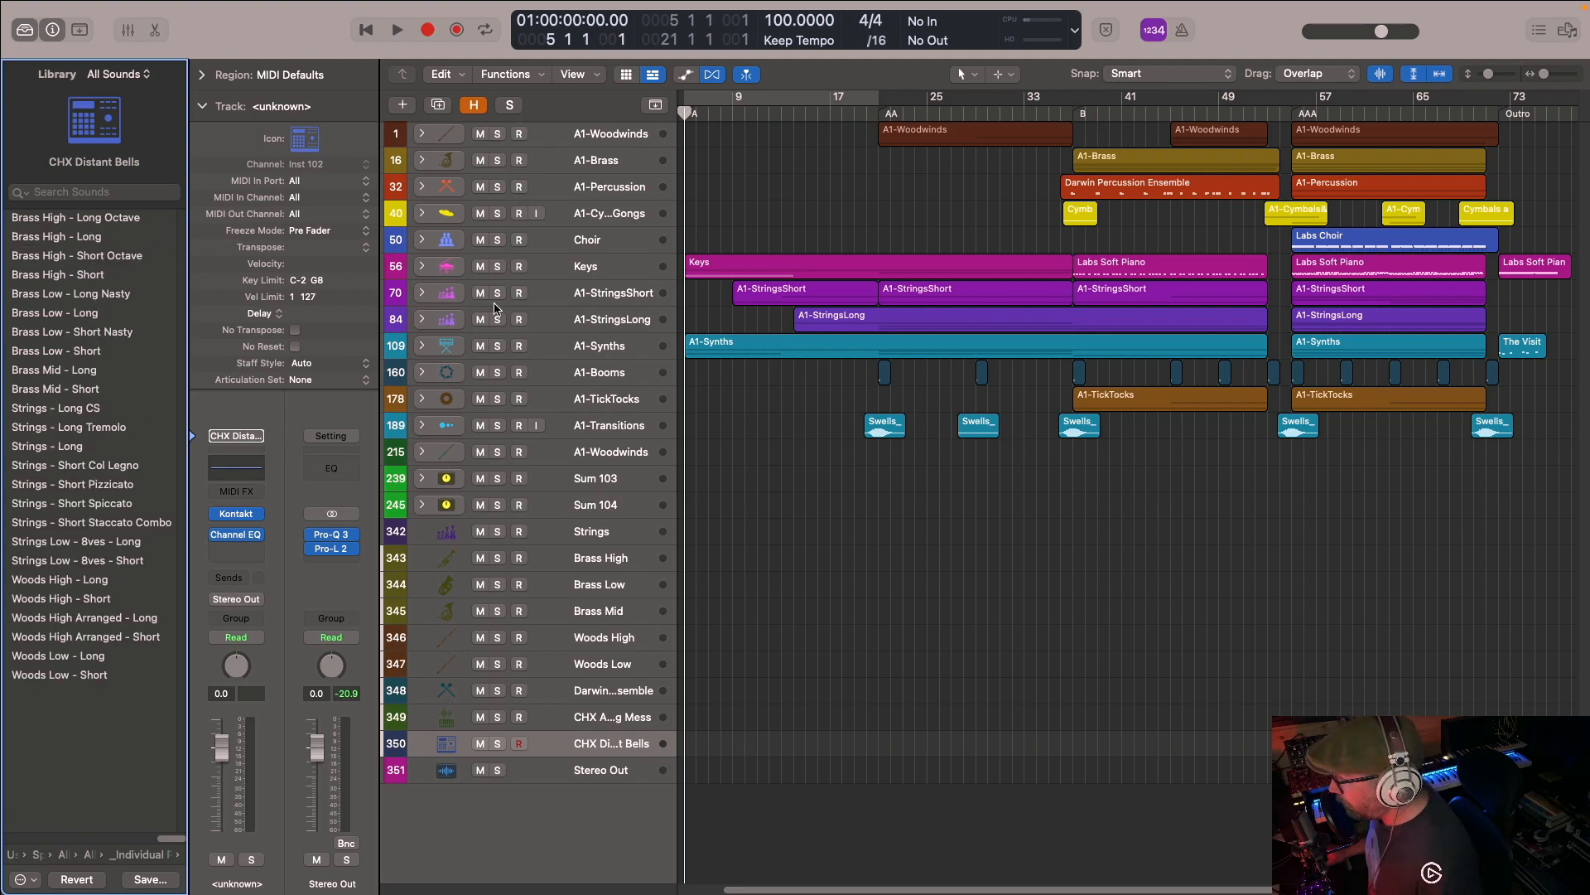
left_click(422, 134)
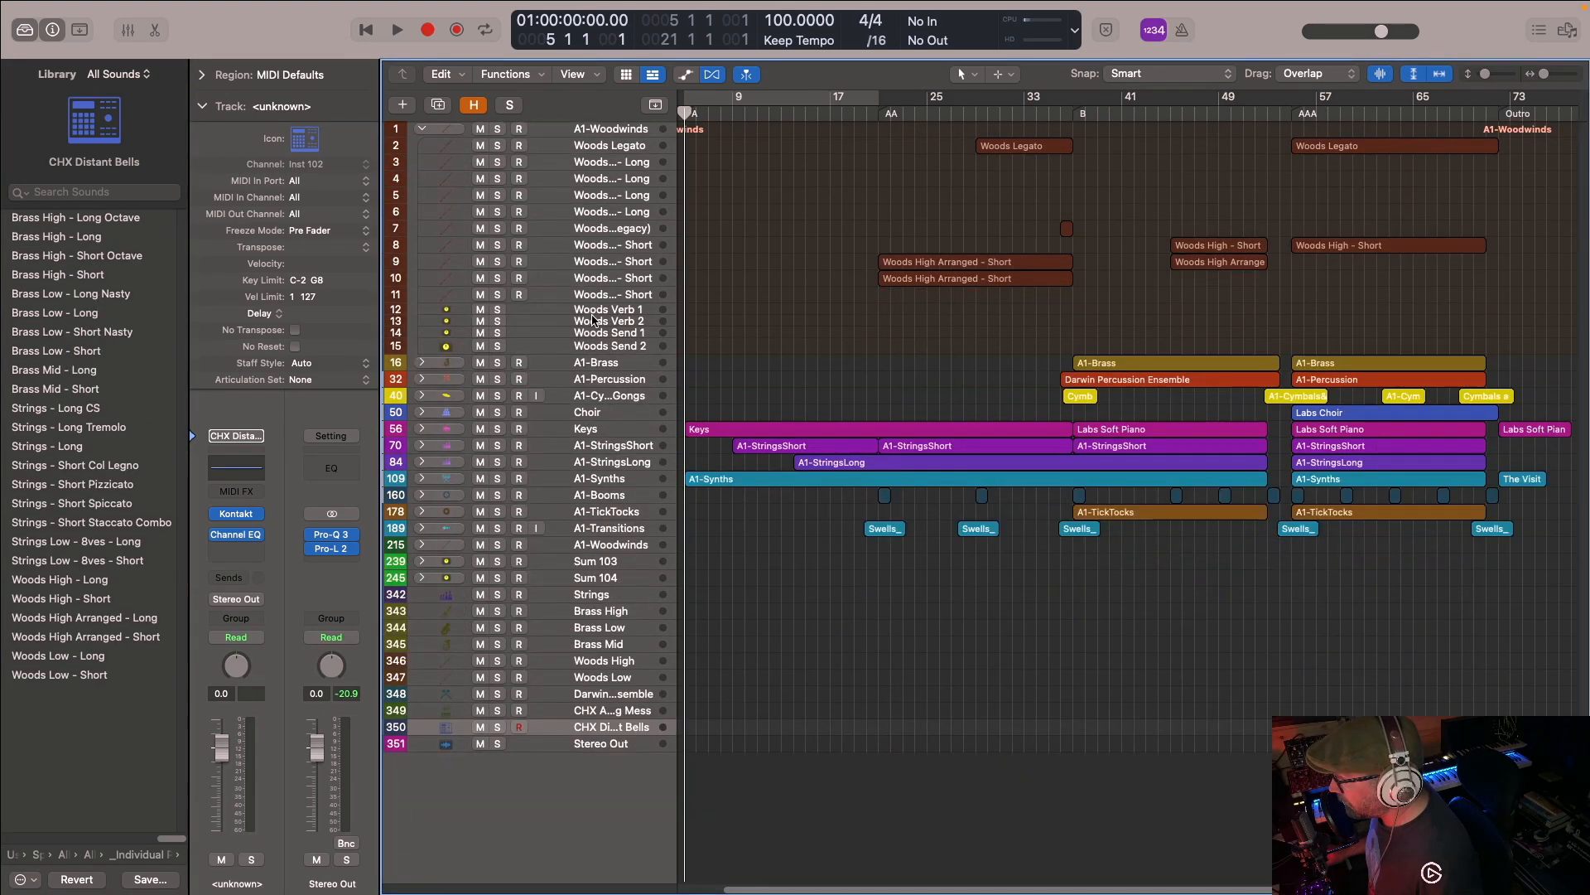
left_click(427, 130)
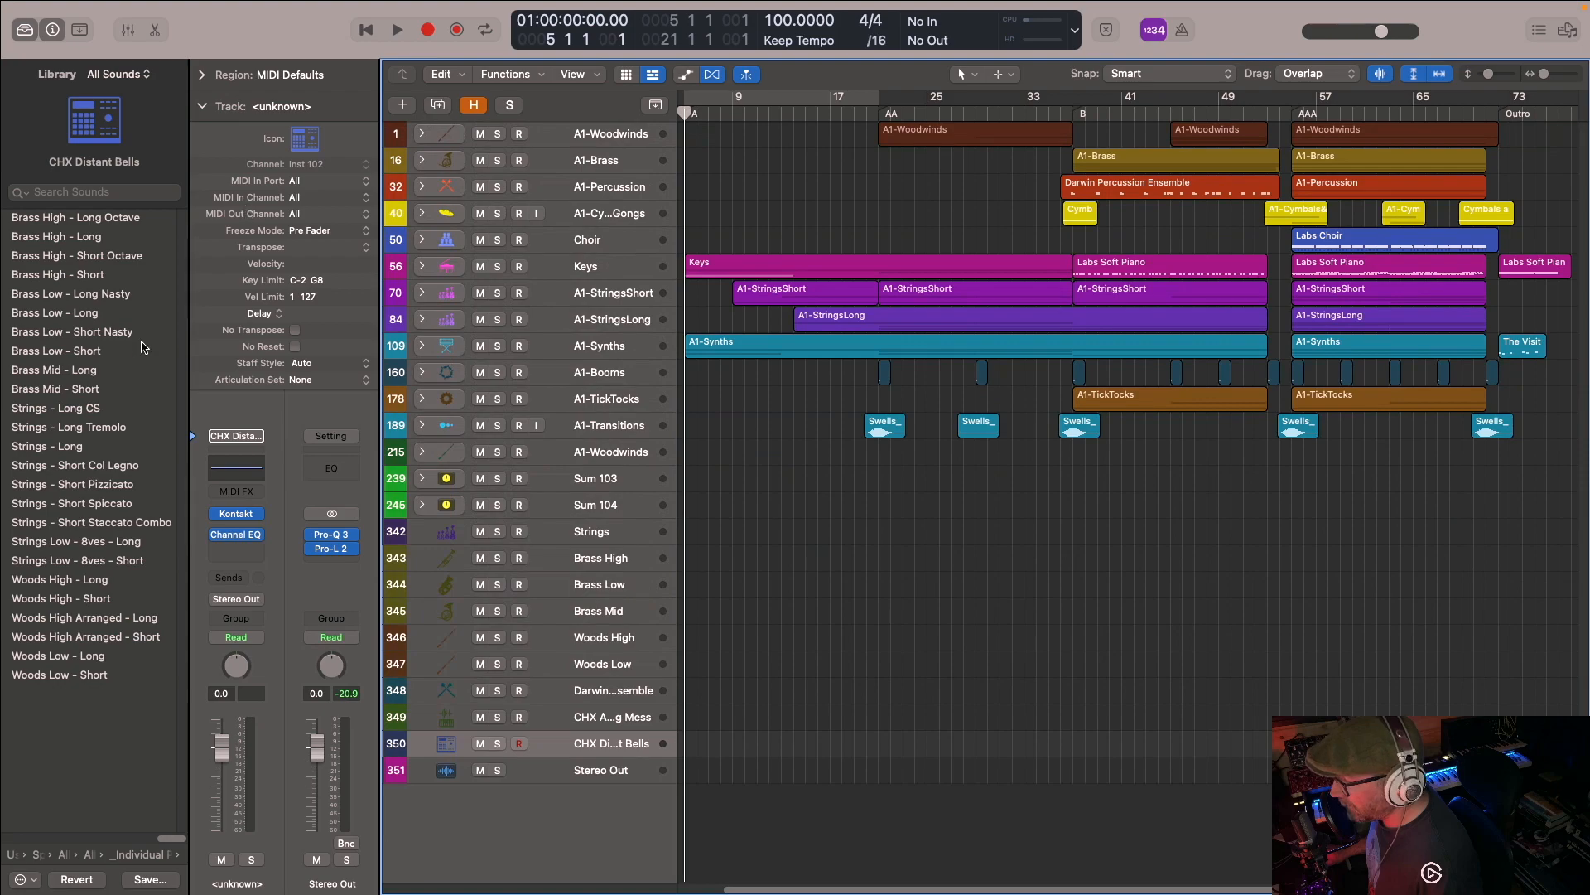
- Show the Strings track's Albion One patch in Kontakt and close its window
left_click(587, 535)
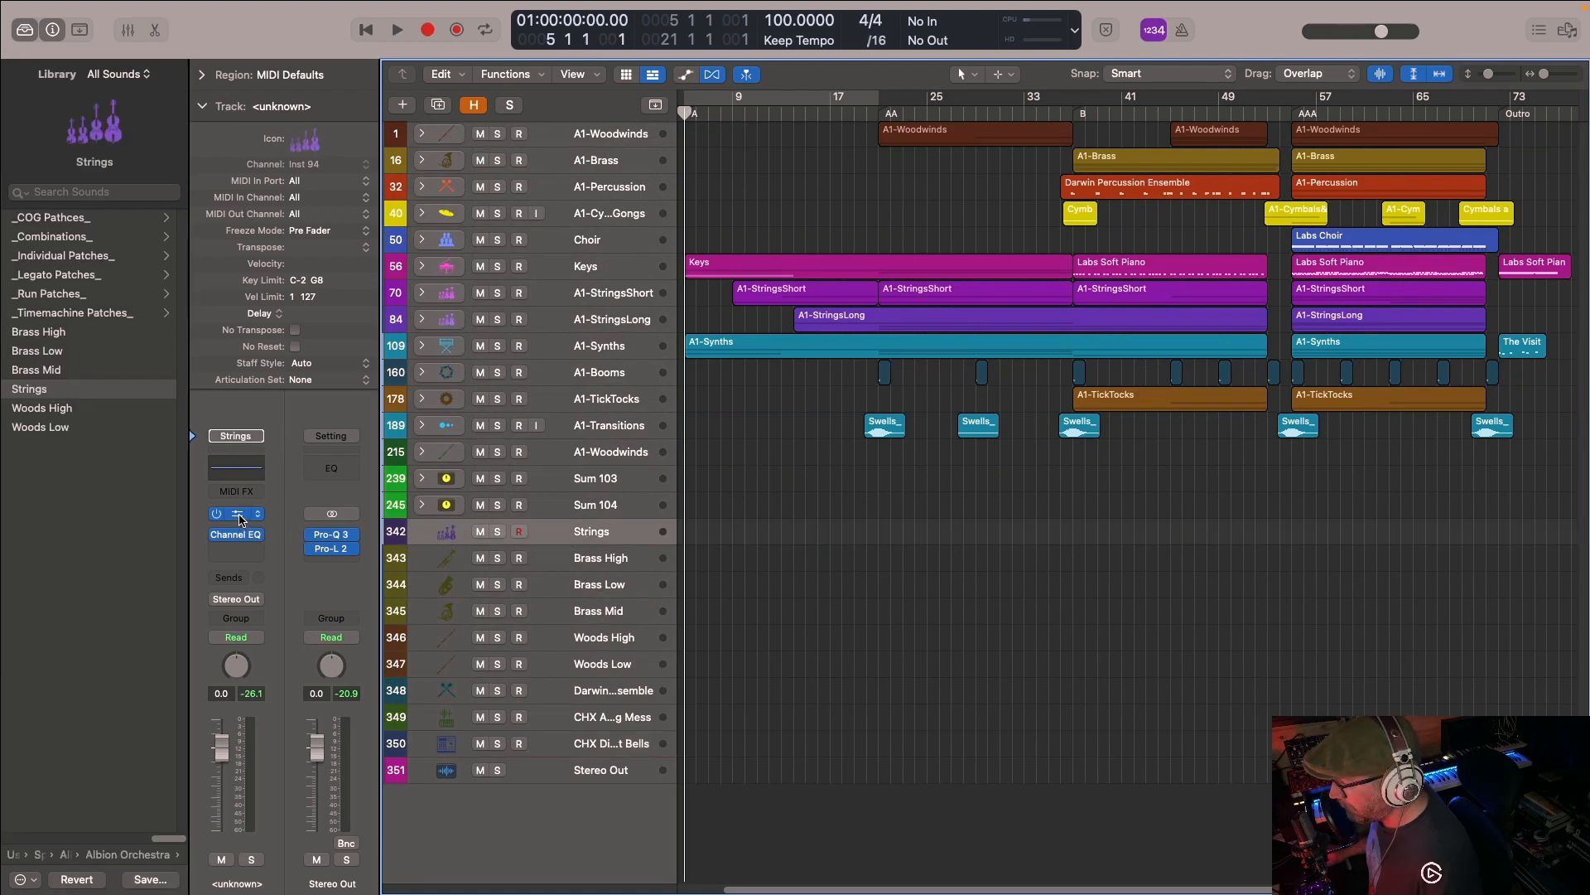
left_click(238, 516)
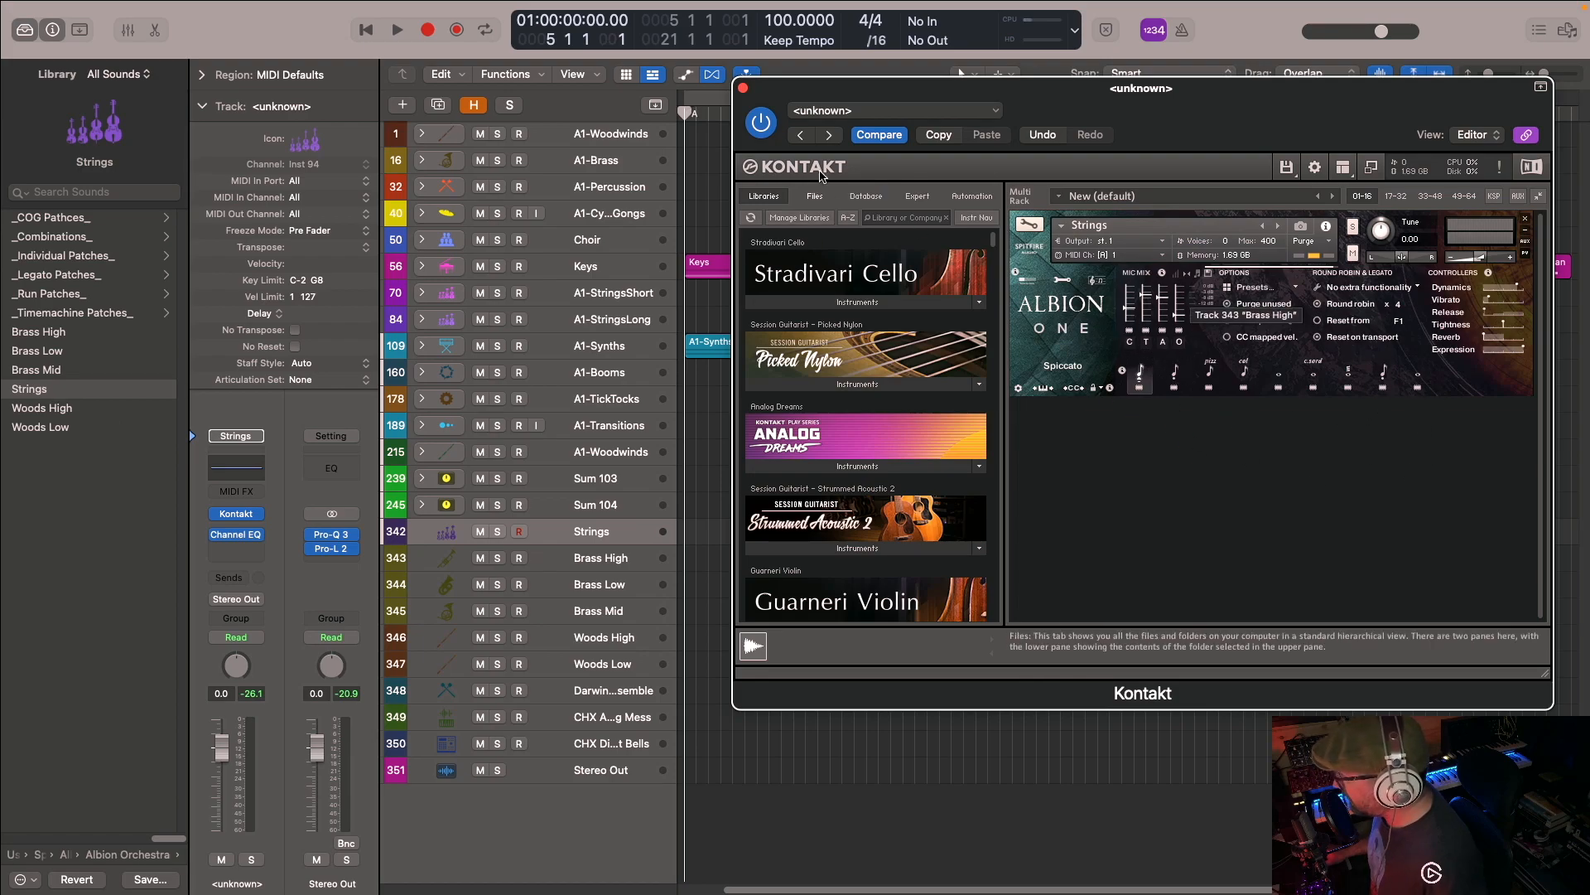
left_click(743, 87)
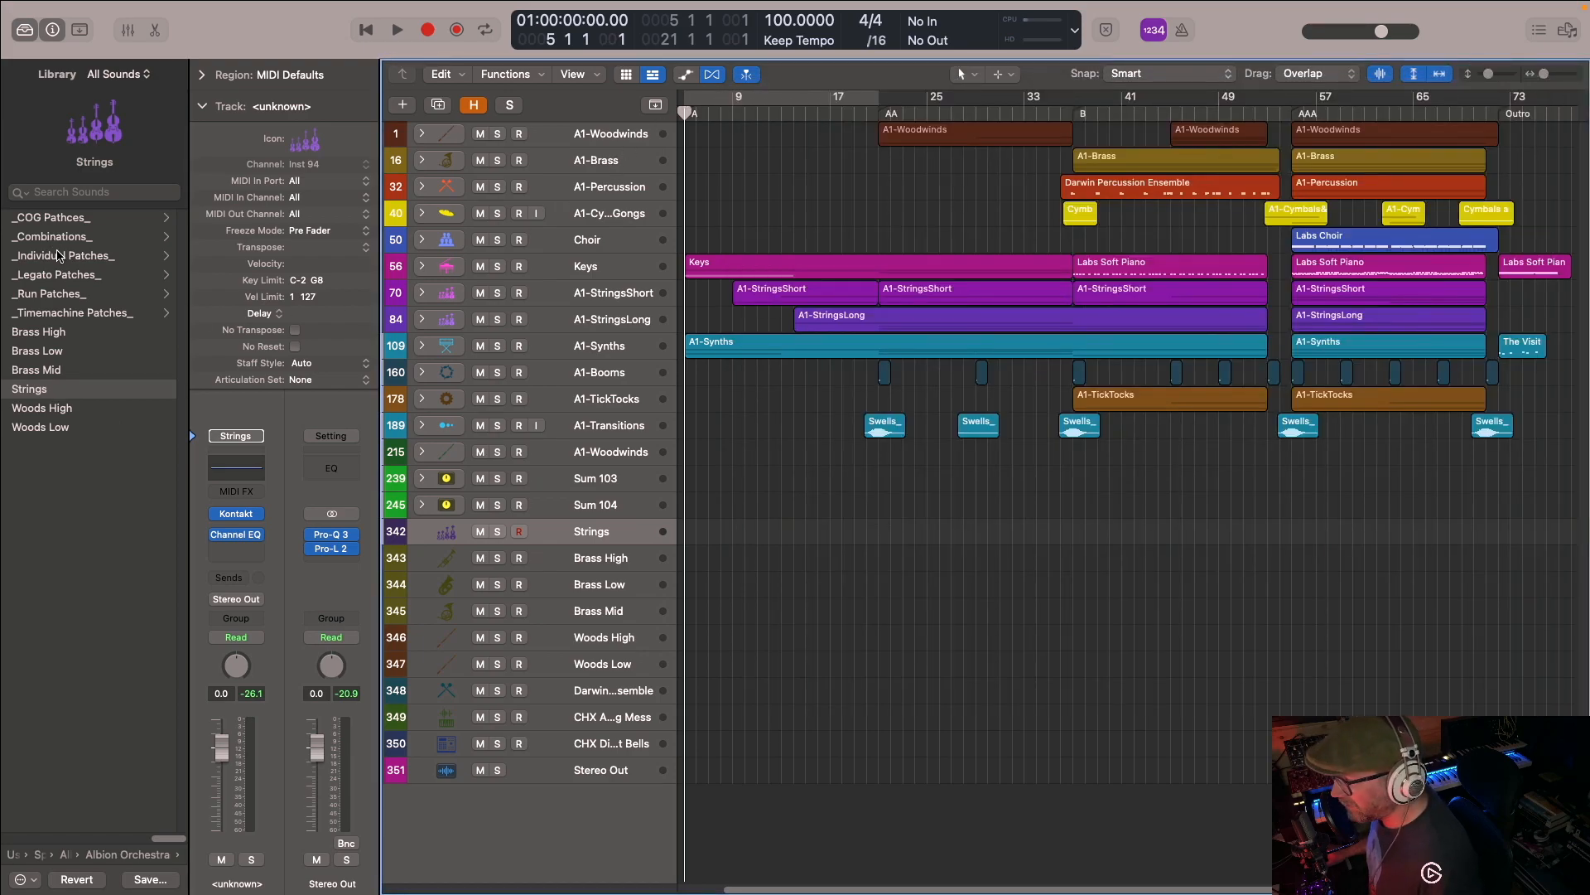
- Browse the _Legato Patches_ folder and its _Individual Sections_ subfolder, and return to the Albion Orchestra folder
left_click(73, 276)
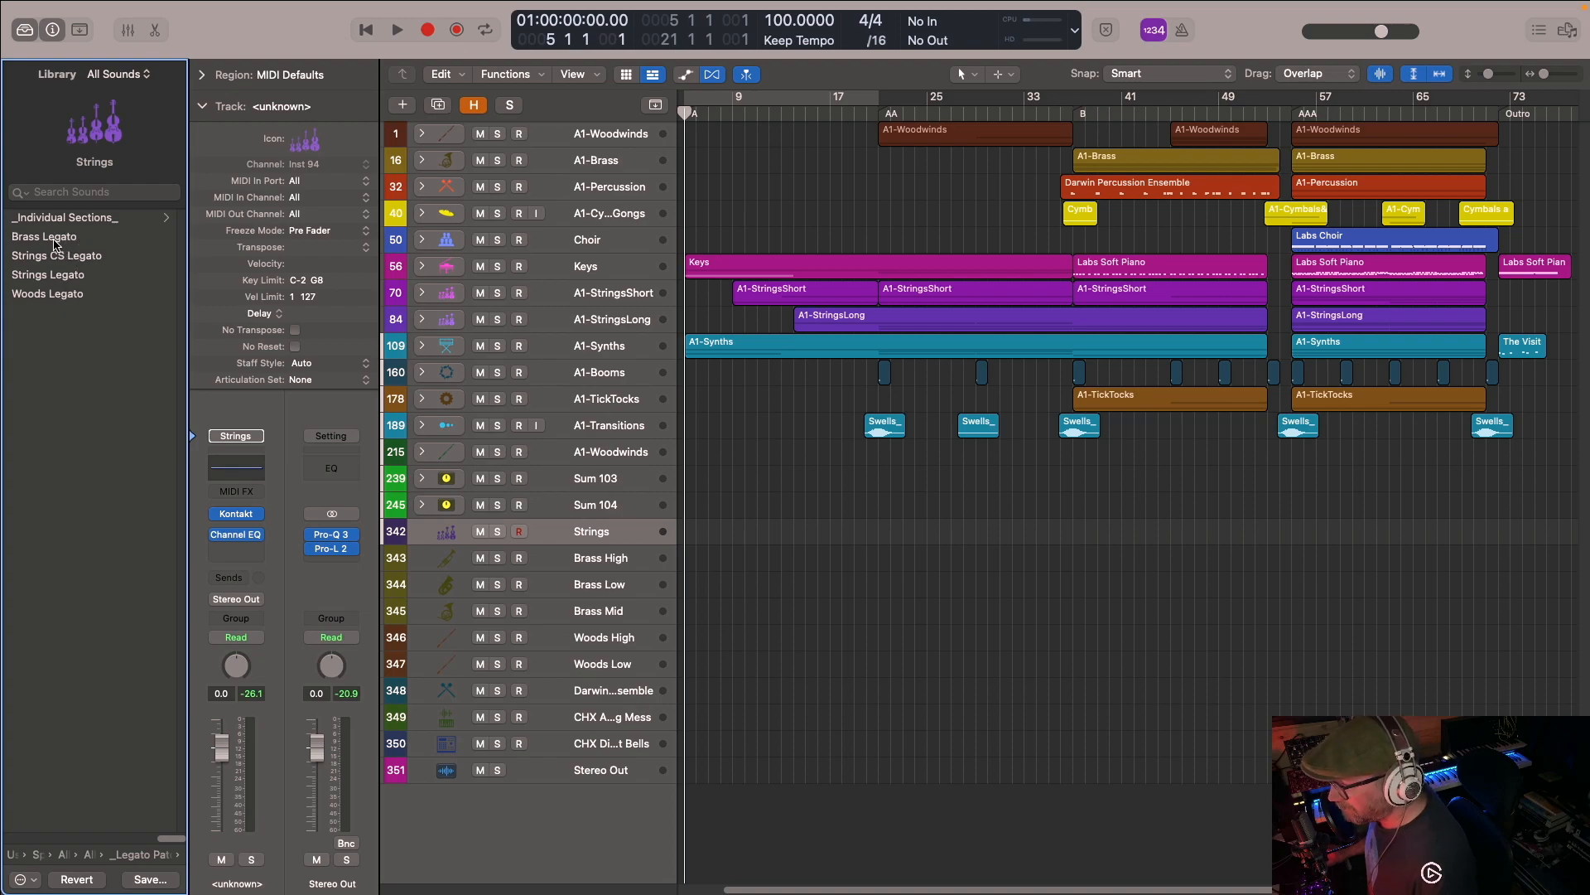
left_click(88, 219)
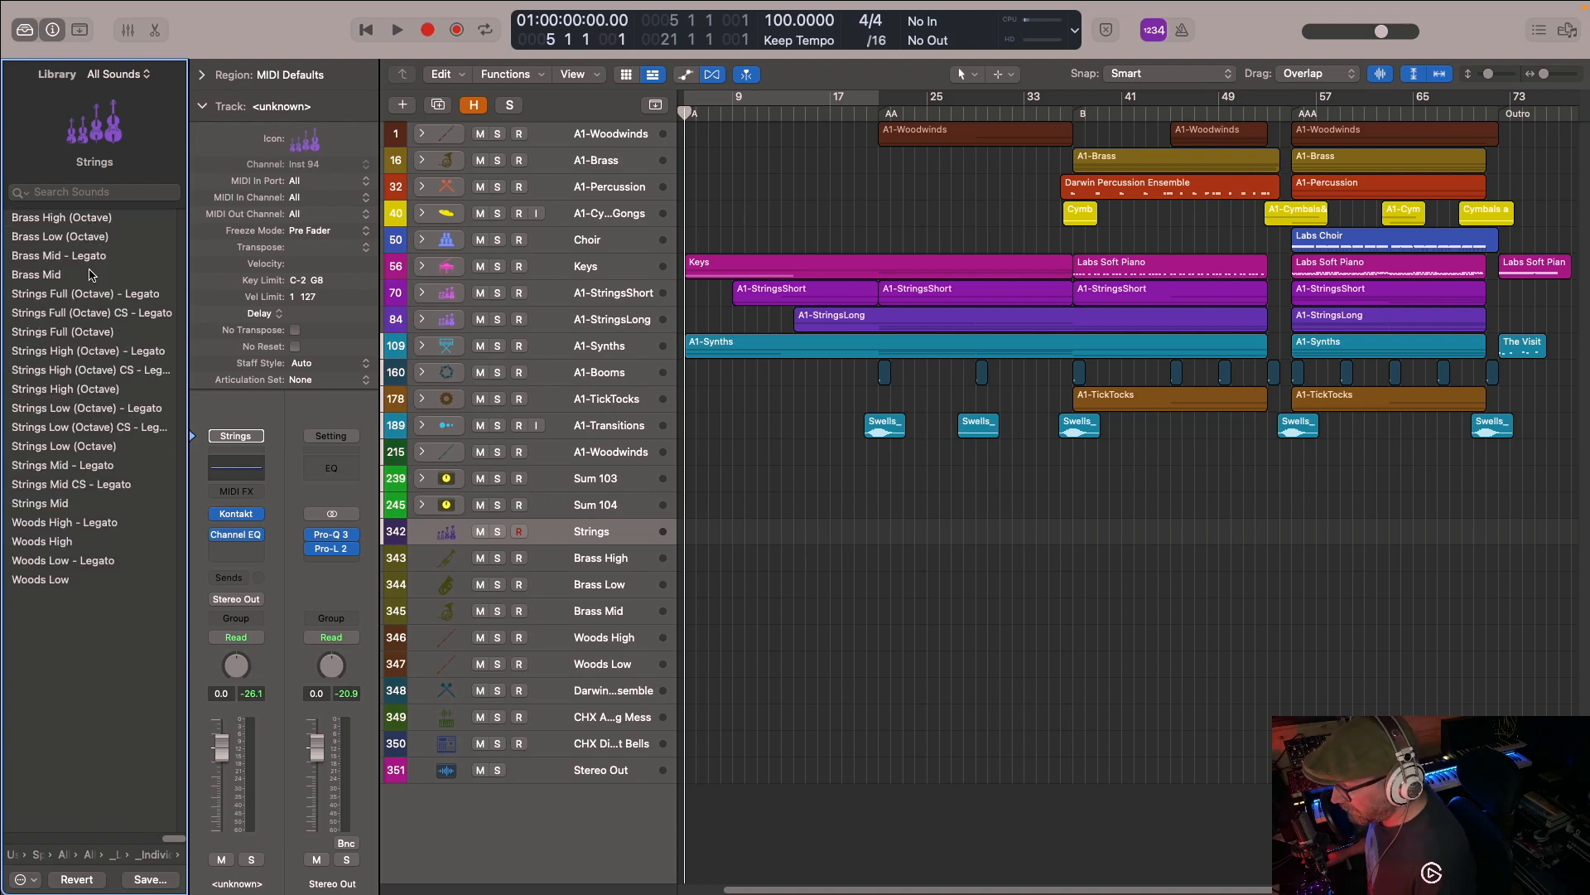
left_click(154, 854)
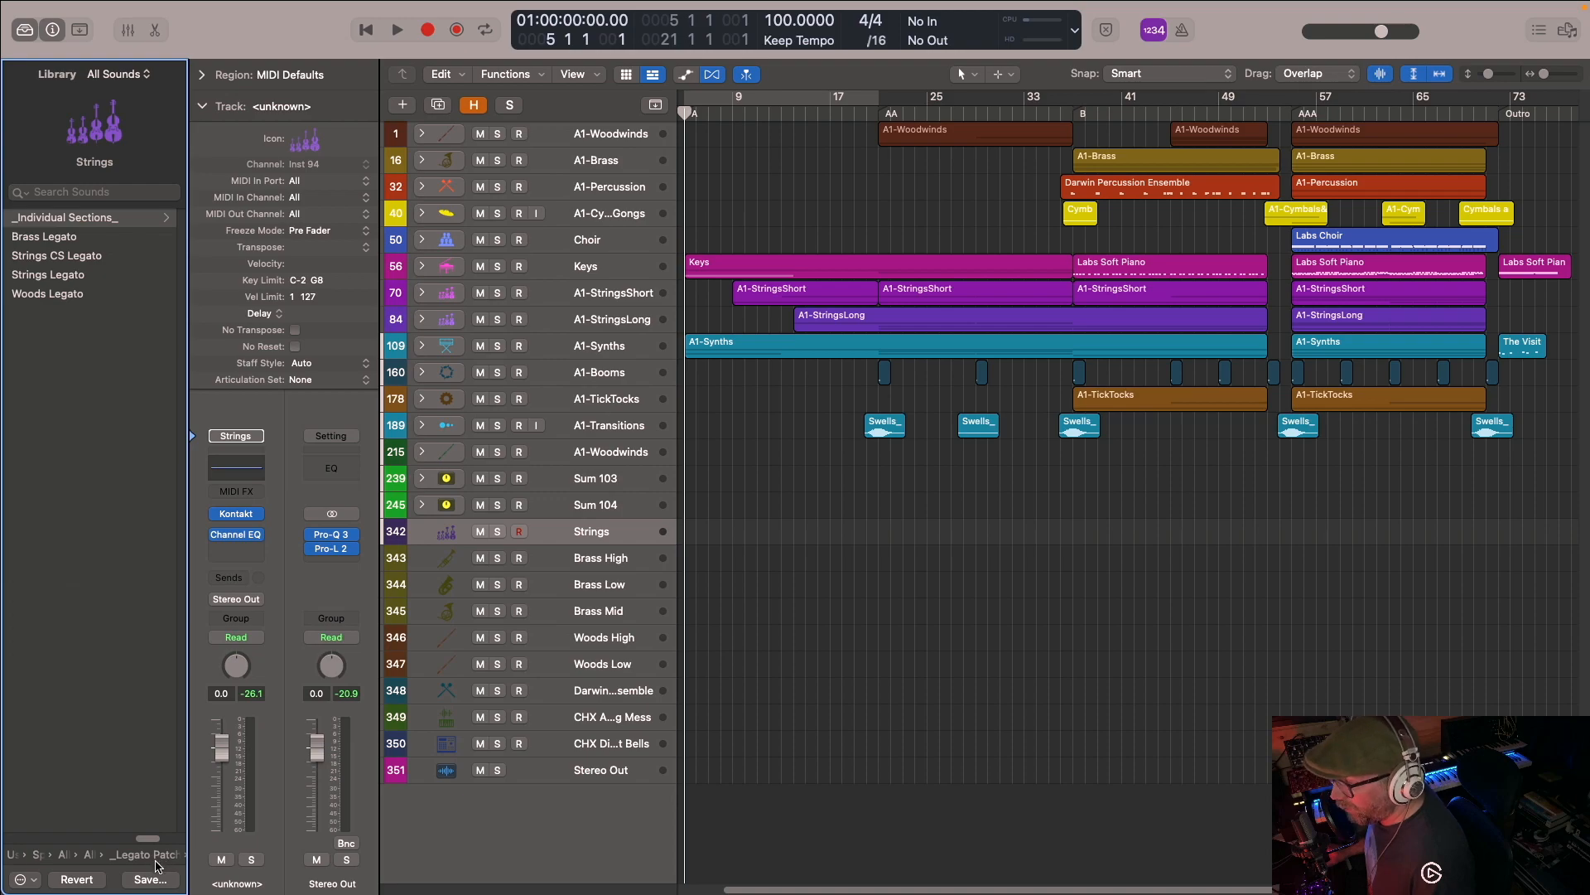
left_click(157, 861)
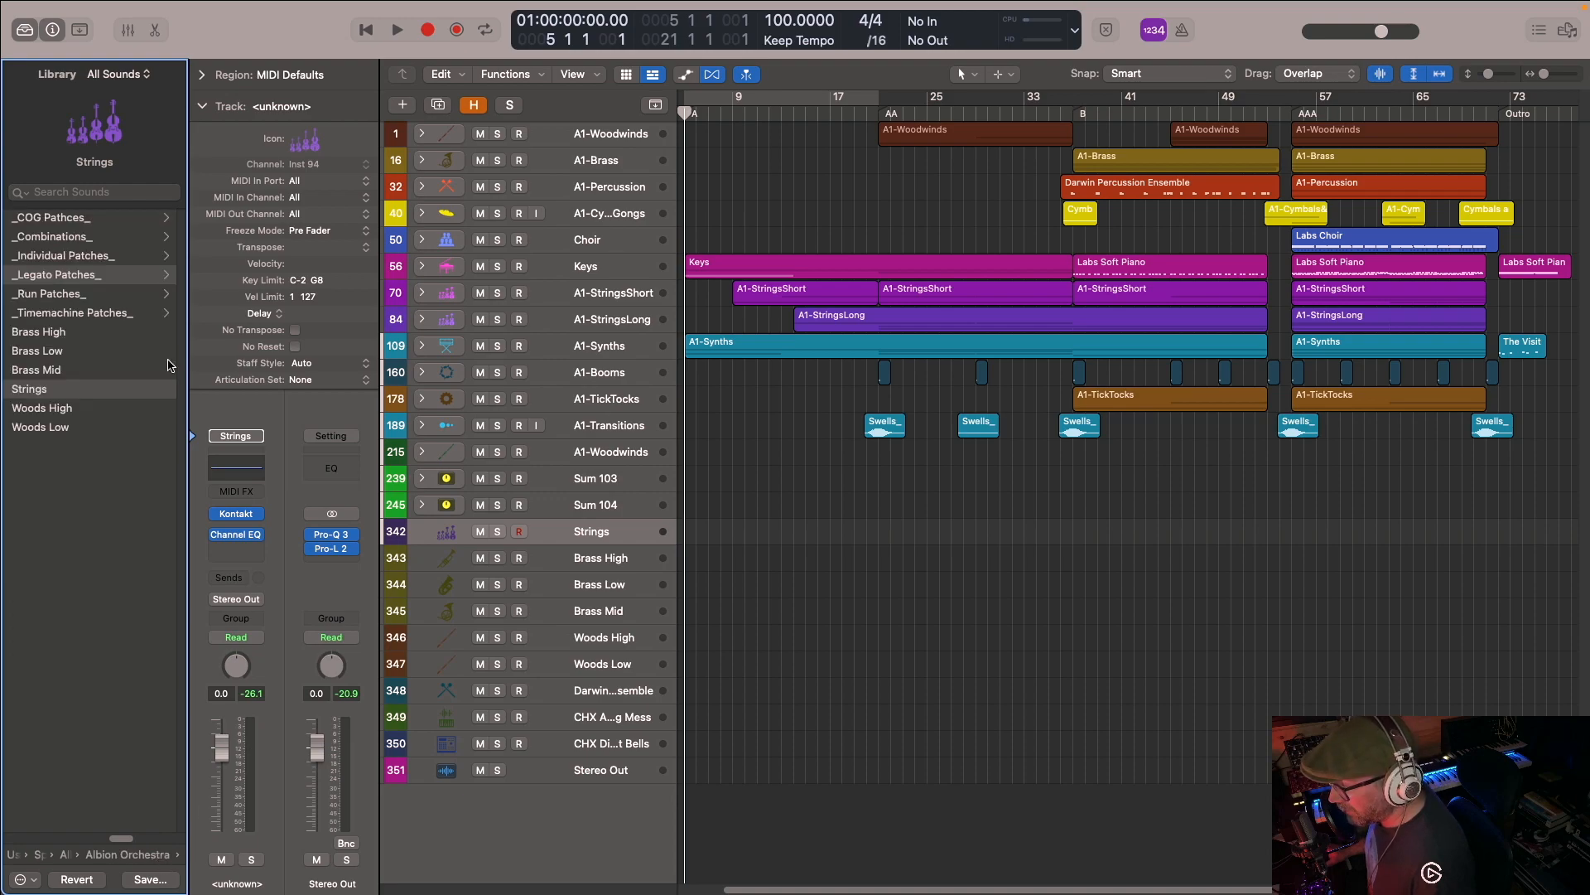
- Show the patches in the Albion Orchestra library's _Run Patches_ folder
left_click(94, 462)
left_click(62, 295)
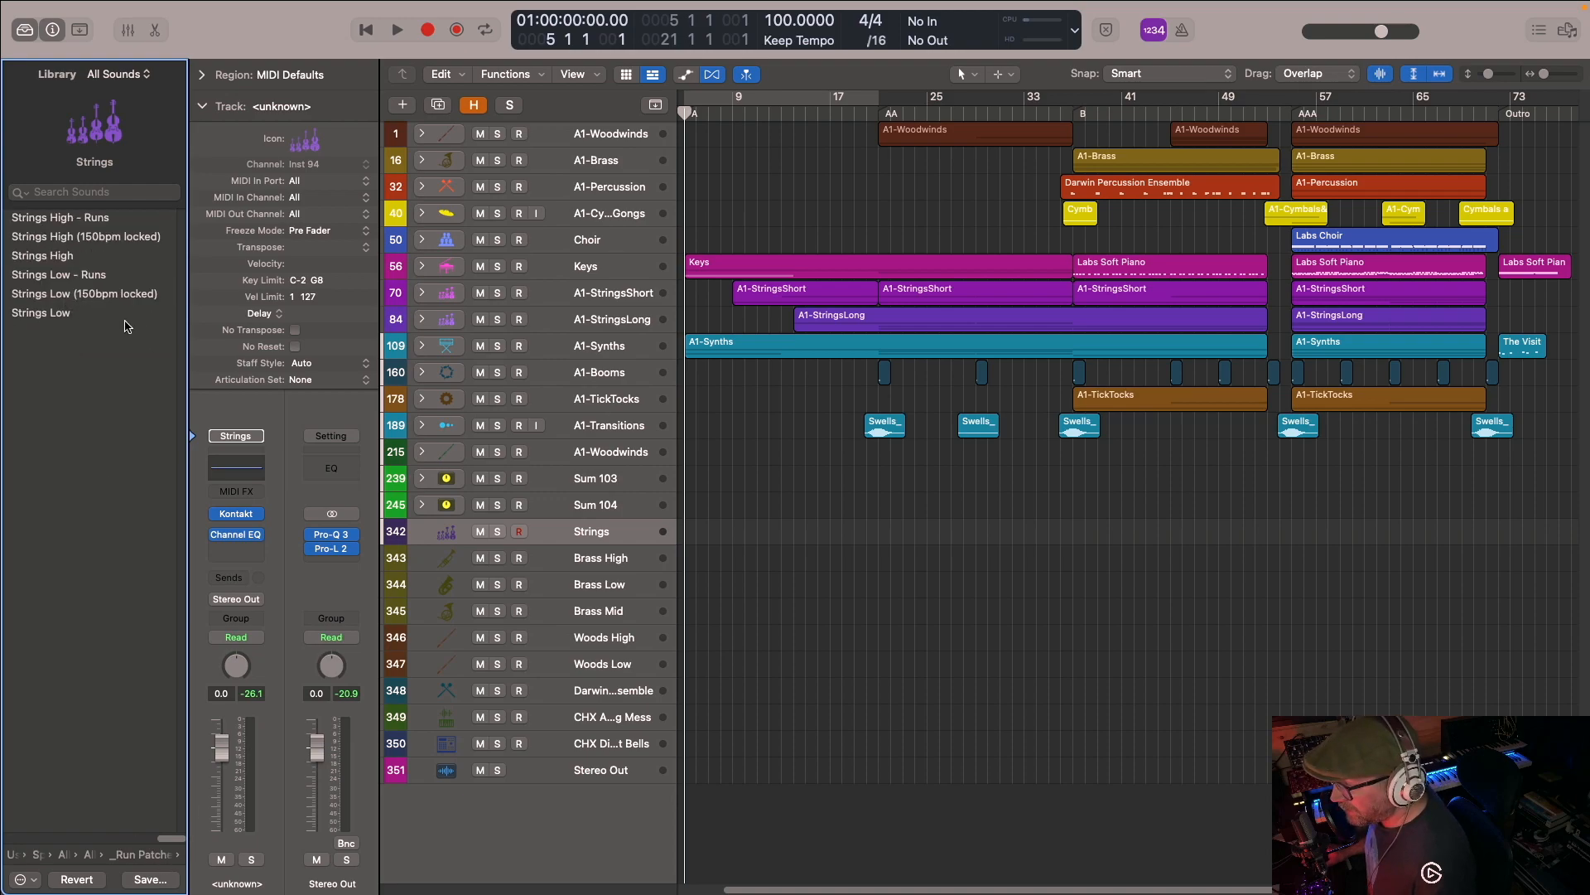
- Browse the Albion Orchestra library's _Timemachine Patches_ folder, and return to the Albion One folder
left_click(145, 859)
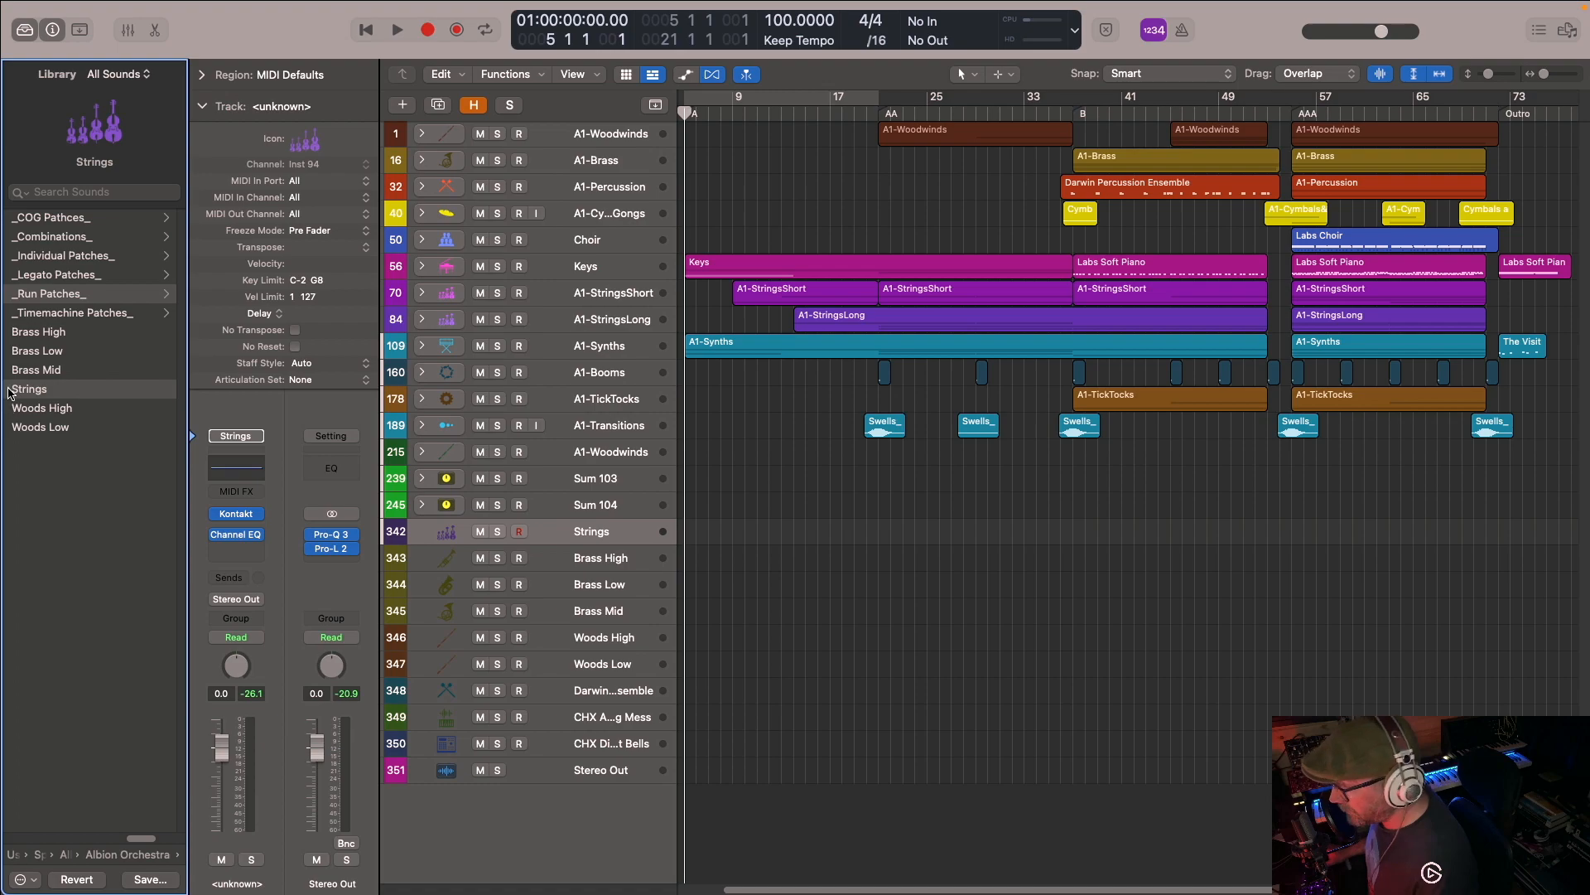
left_click(87, 314)
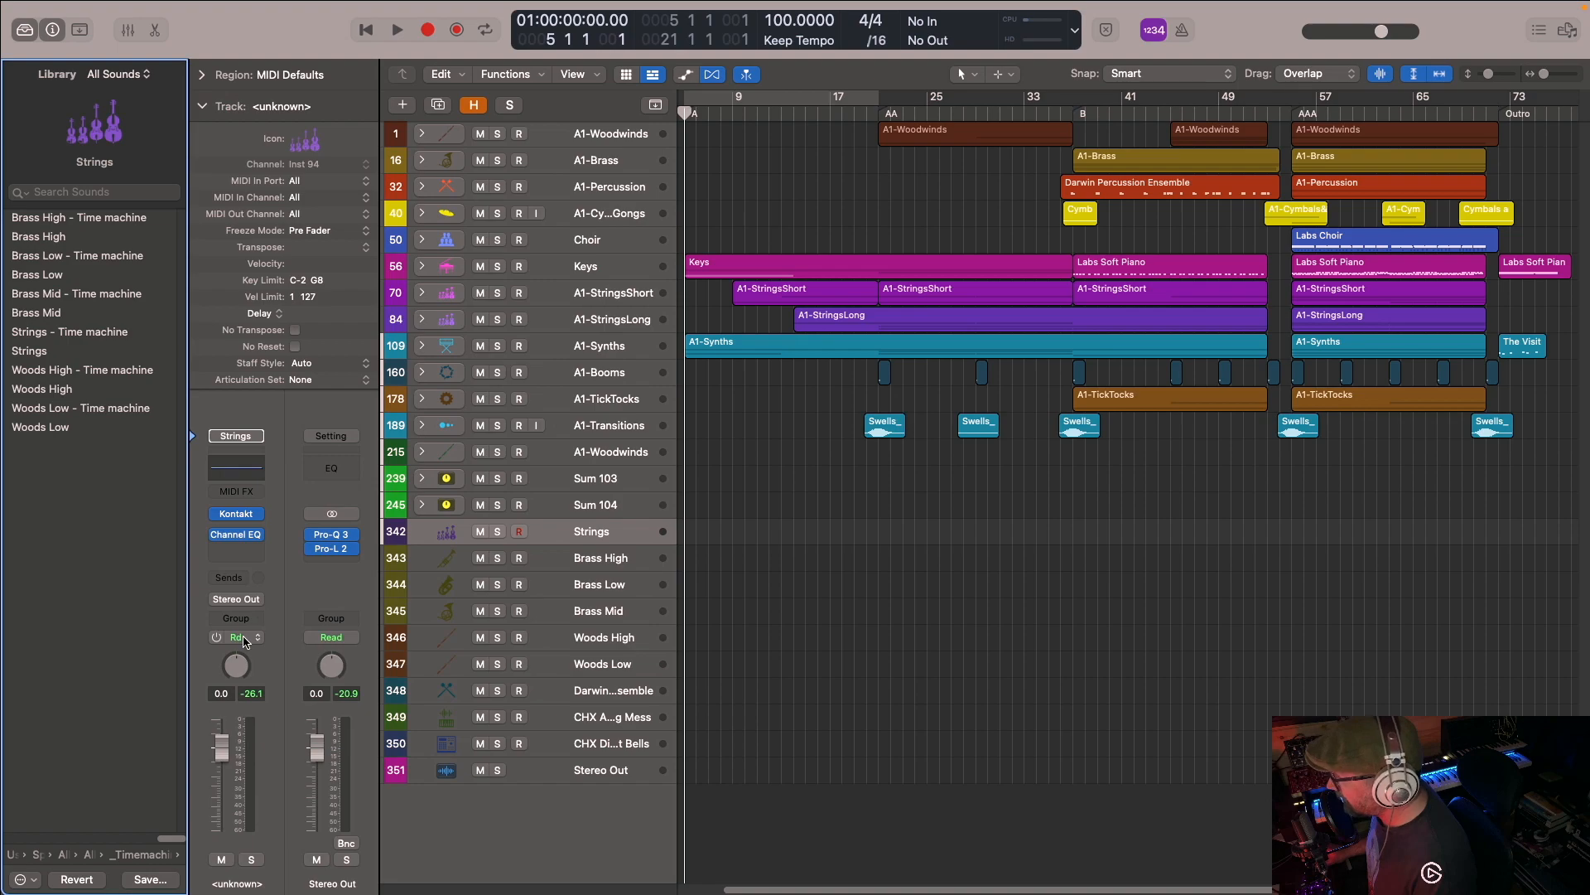
left_click(143, 855)
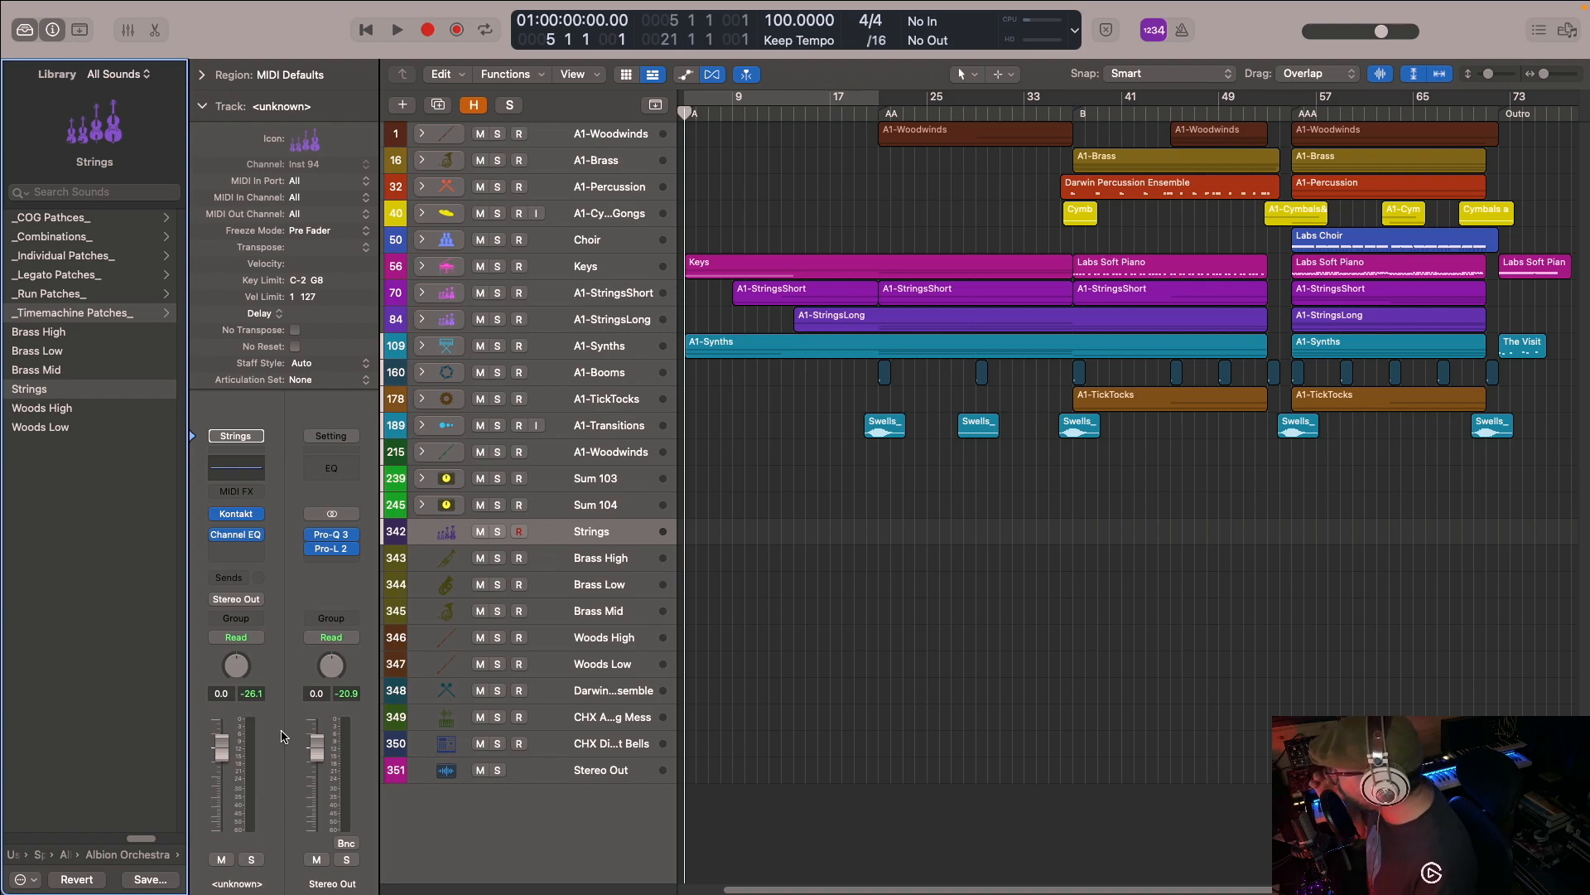
left_click(142, 855)
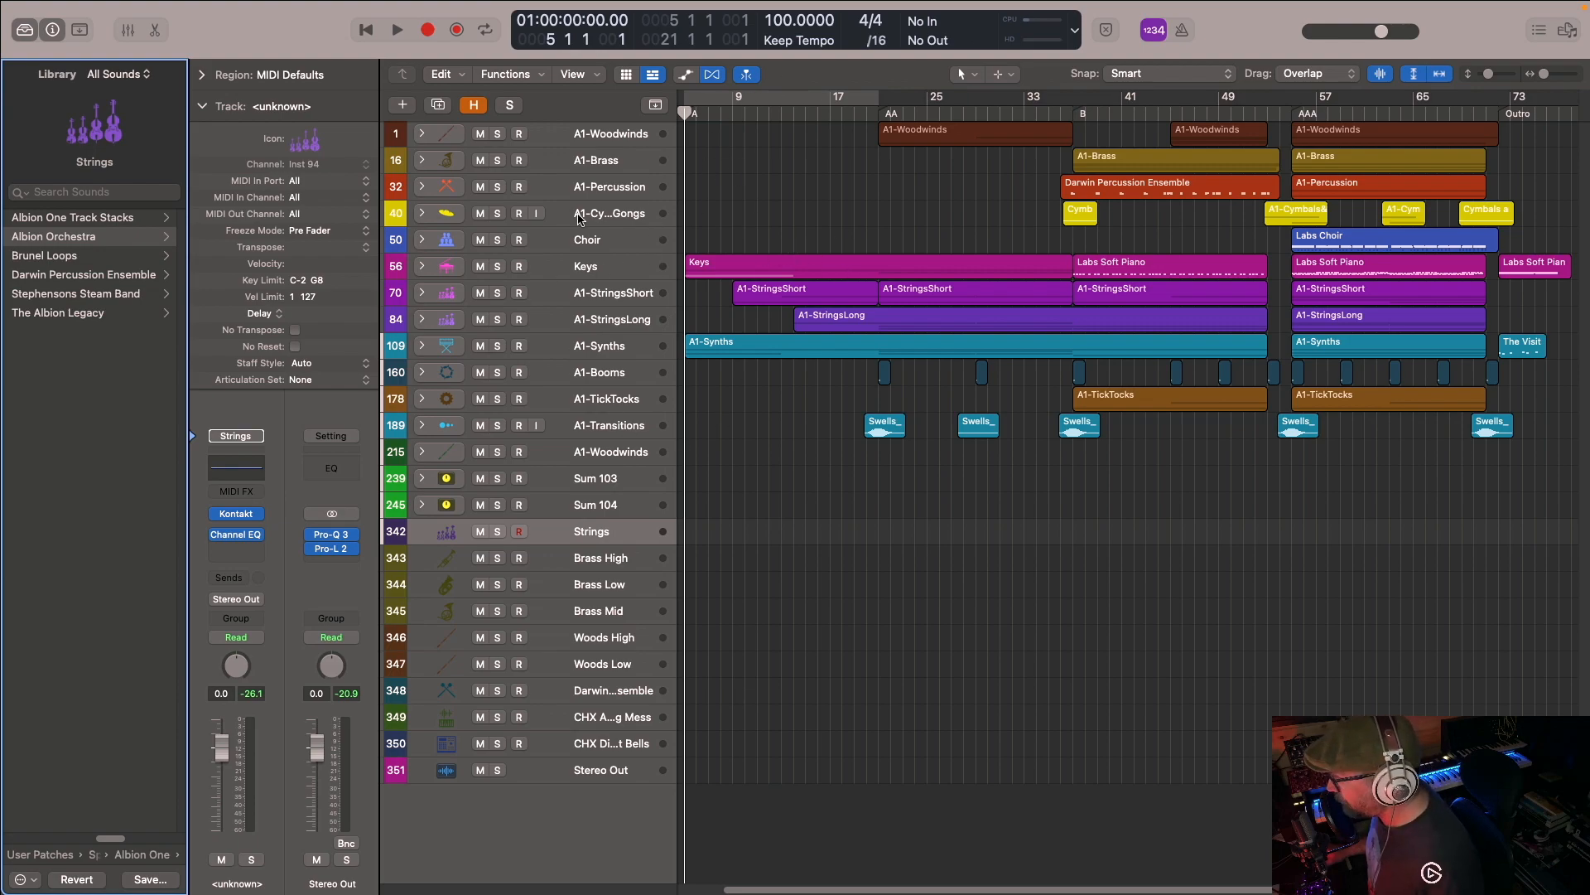
- Solo the Keys track stack and play it briefly, expand the stack, and return the playhead to the start
left_click(497, 266)
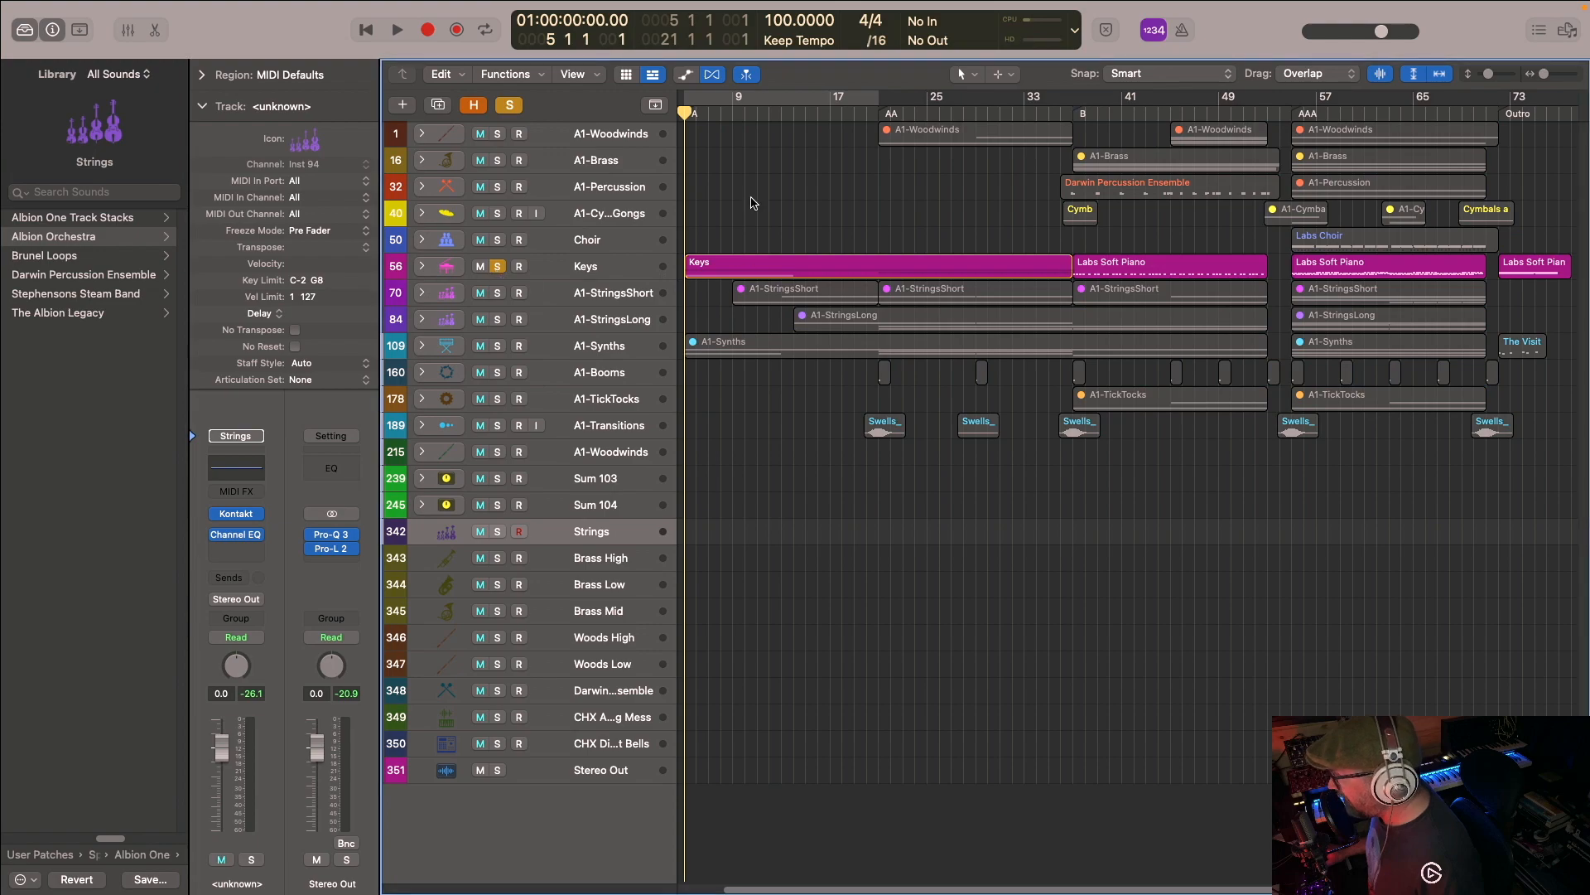
key("space")
key("space")
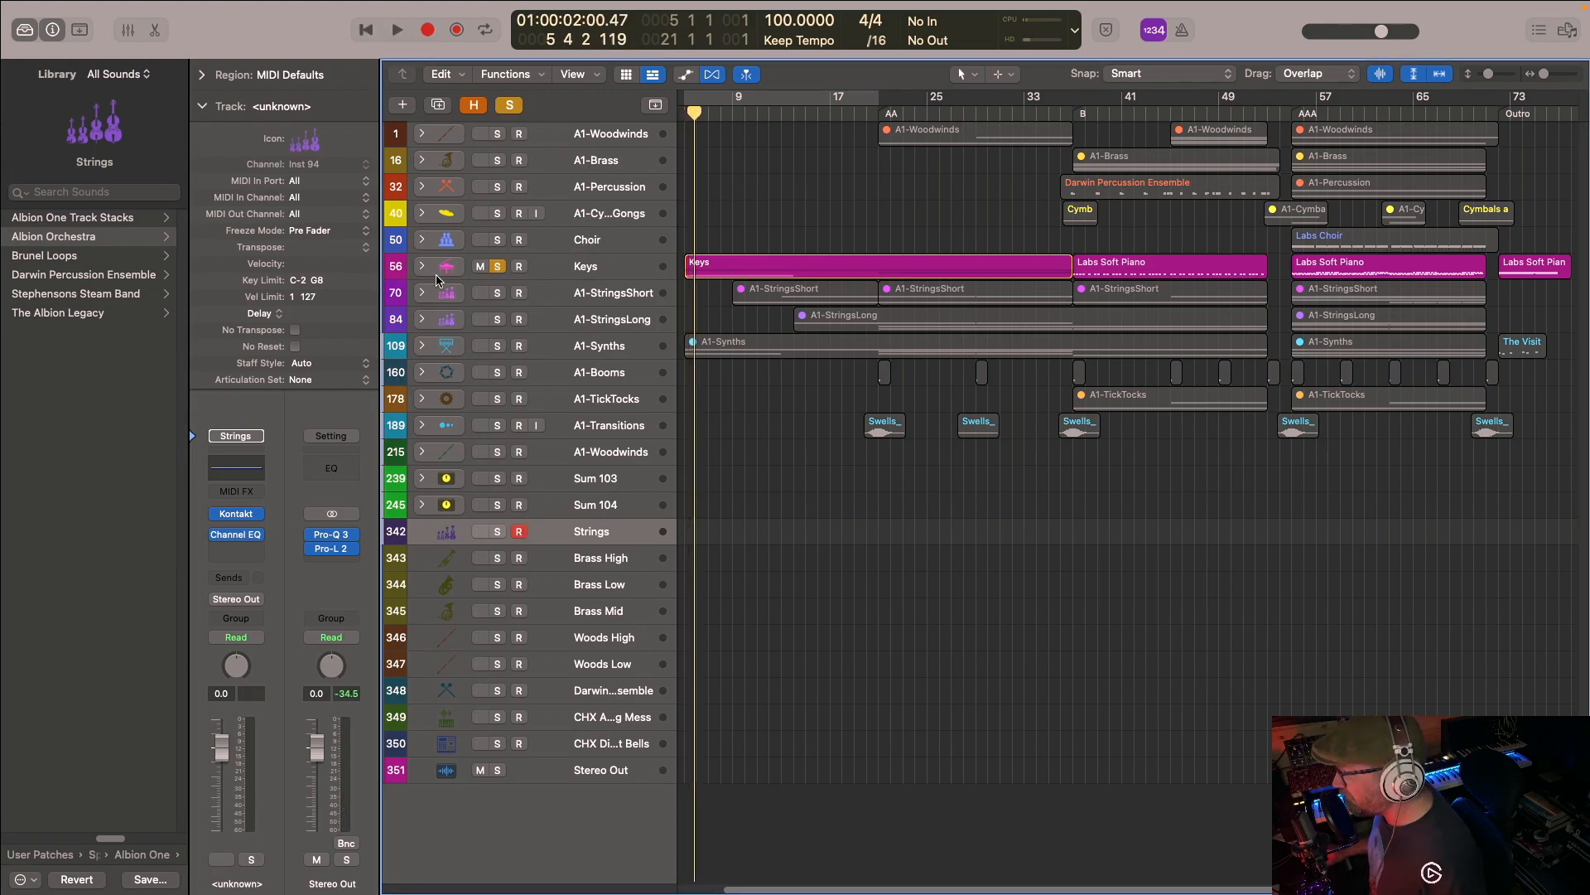
left_click(422, 266)
key("Return")
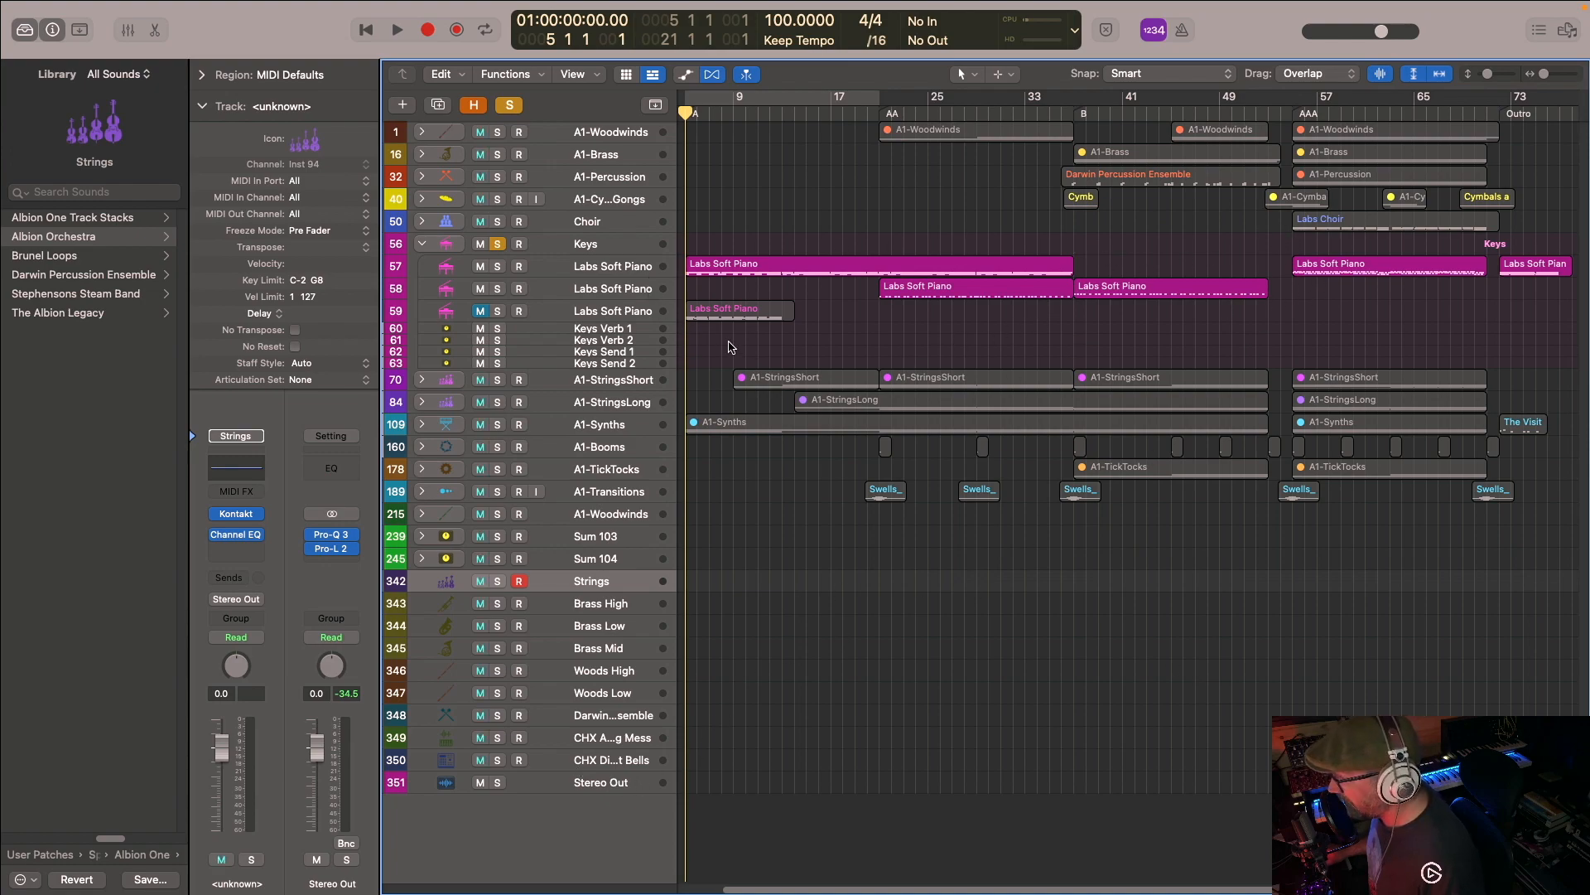
- Play the soloed keys while expanding the A1-Synths stack, and add The Visitor synth track to the solo
key("space")
left_click(422, 424)
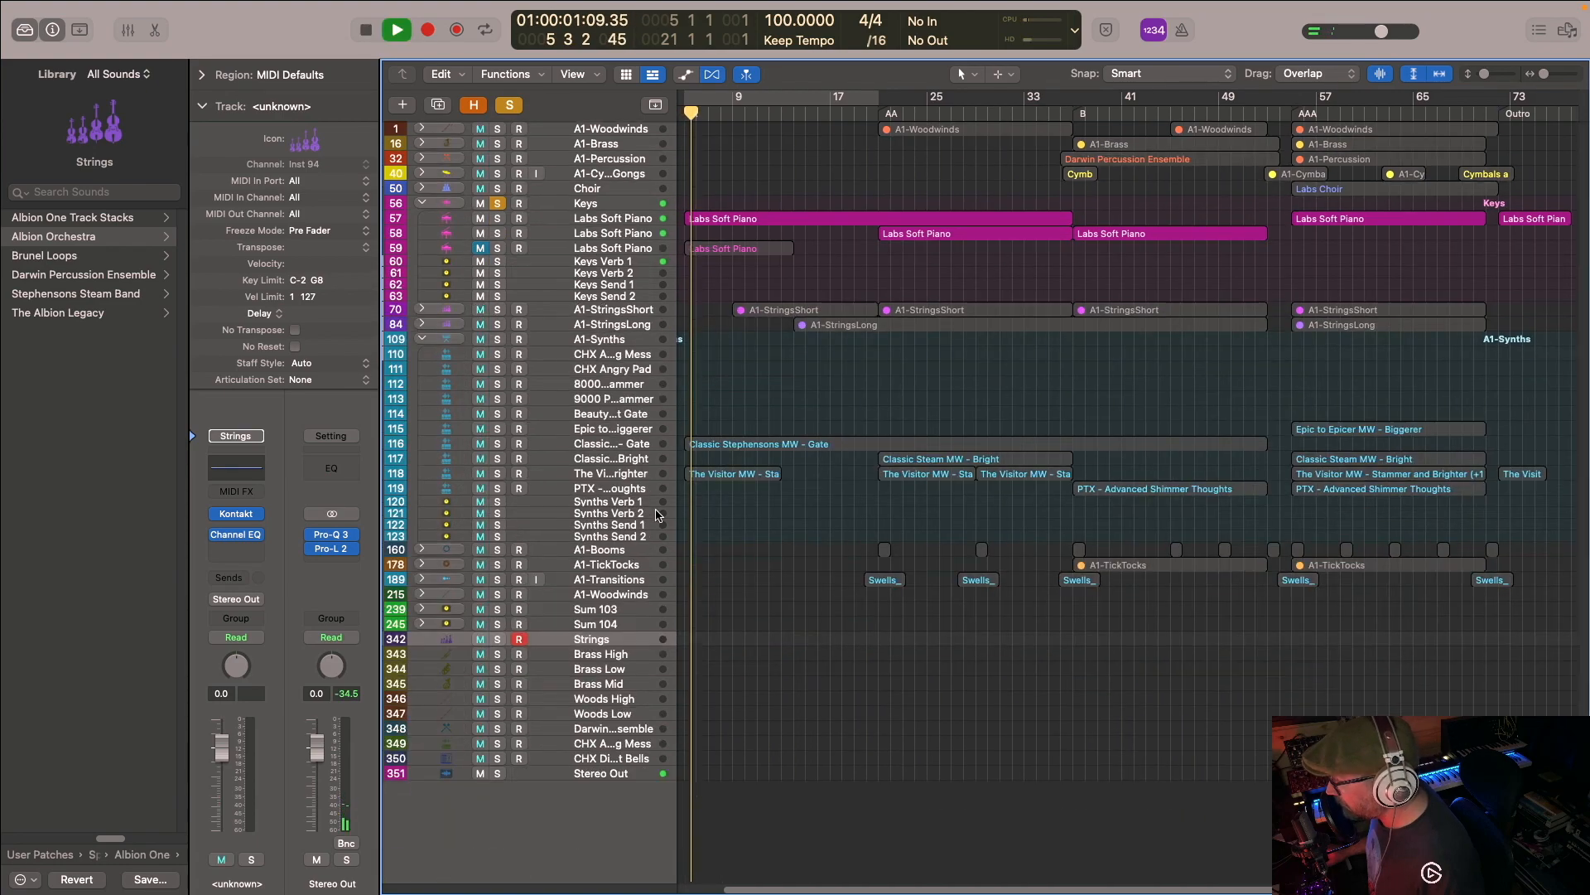
left_click(497, 473)
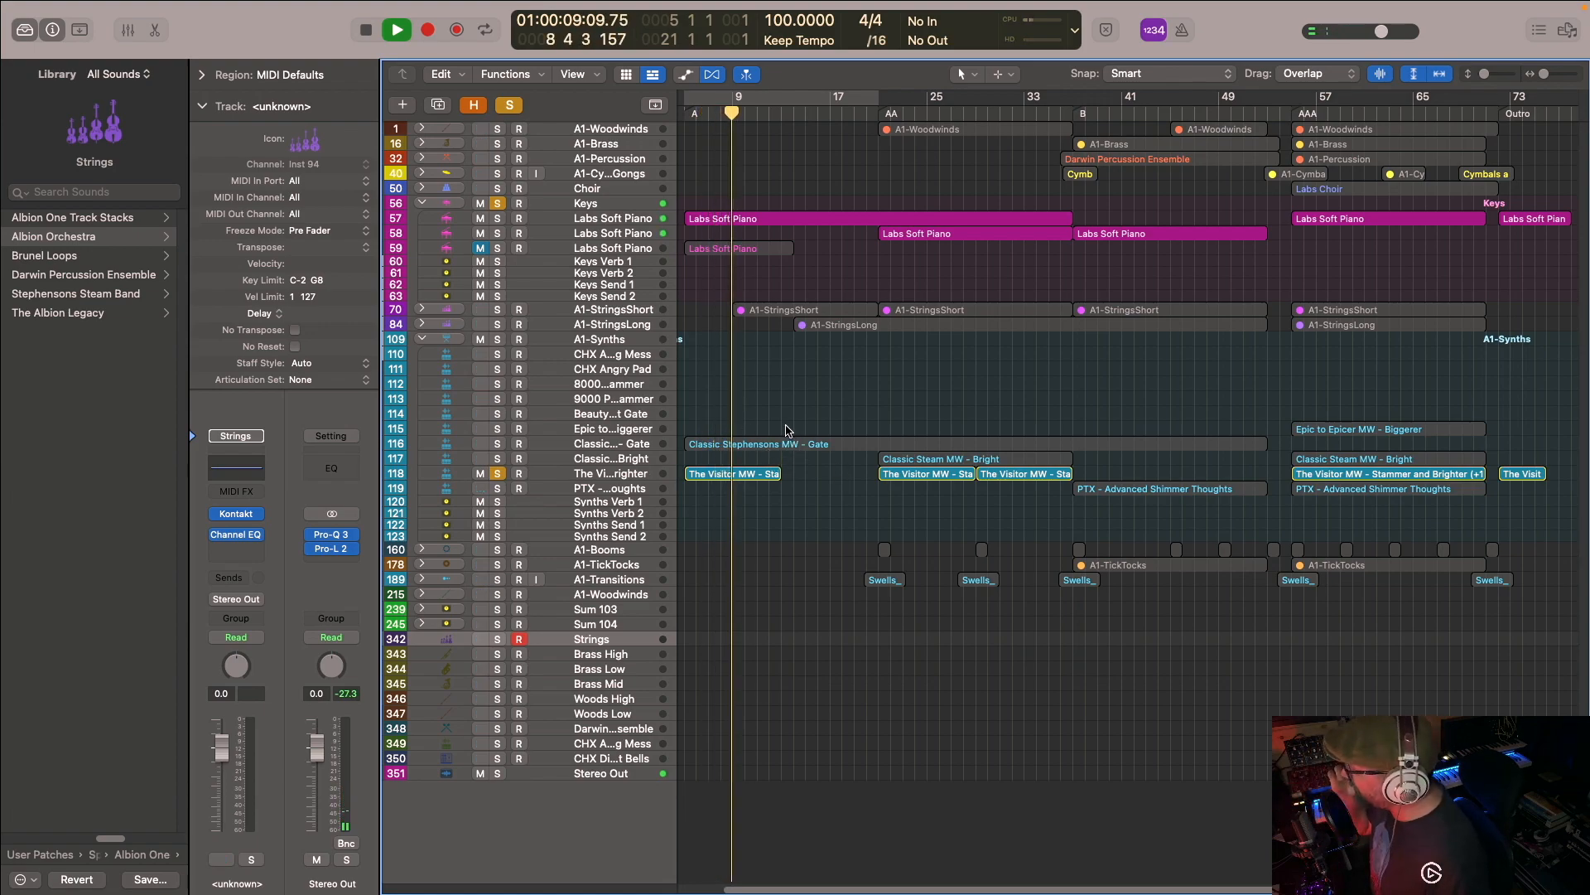
key("space")
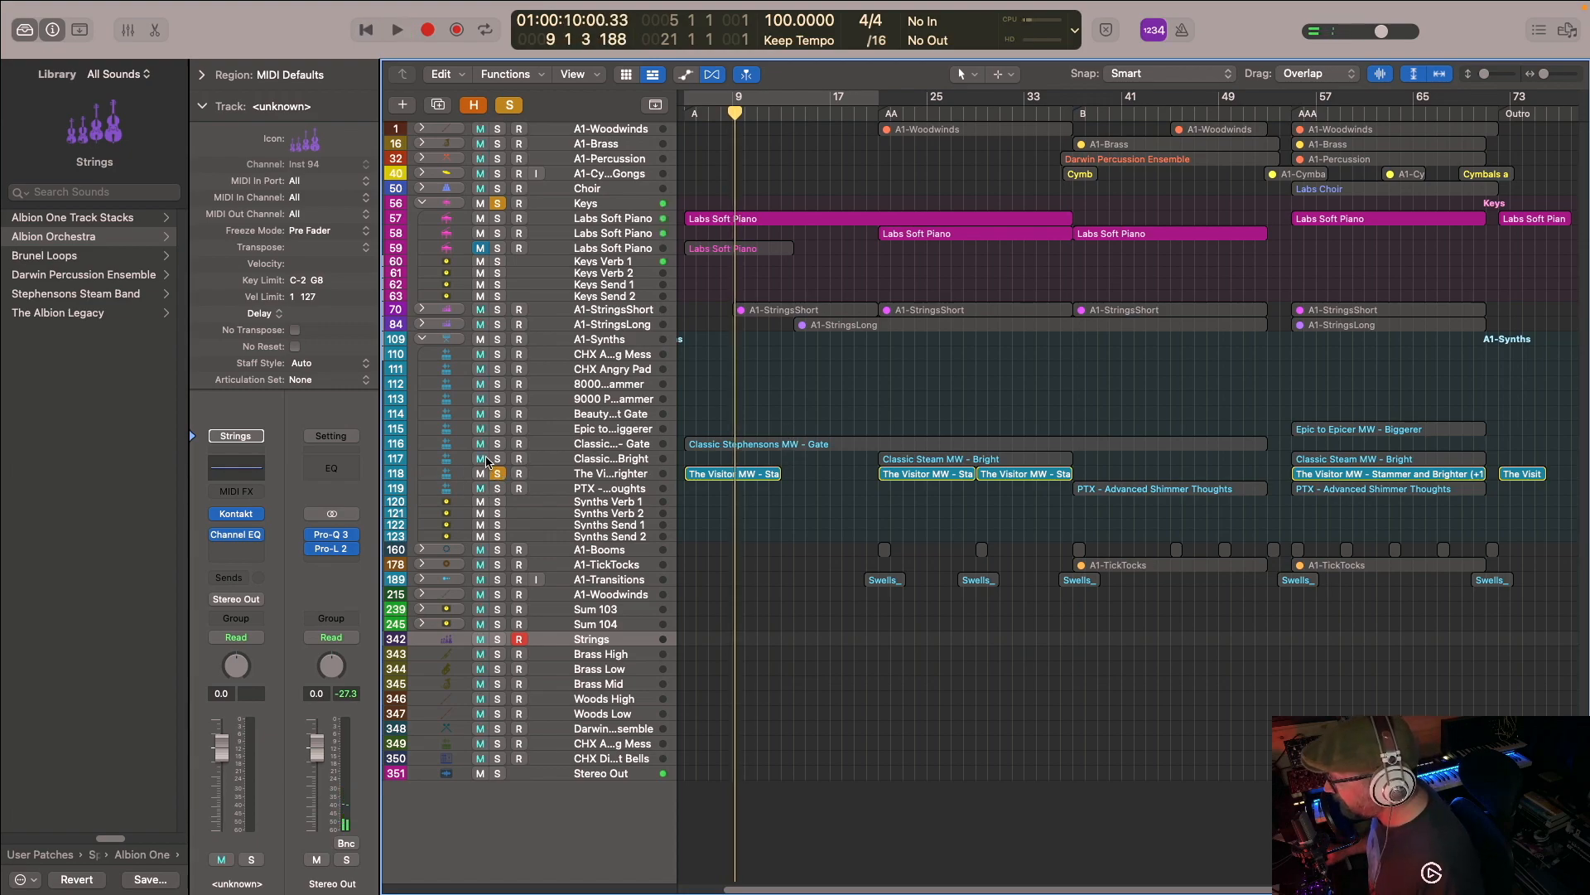
- Solo the Classic Stephensons Gate synth track as well, and play the soloed parts from the start
left_click(497, 443)
key("Return")
key("space")
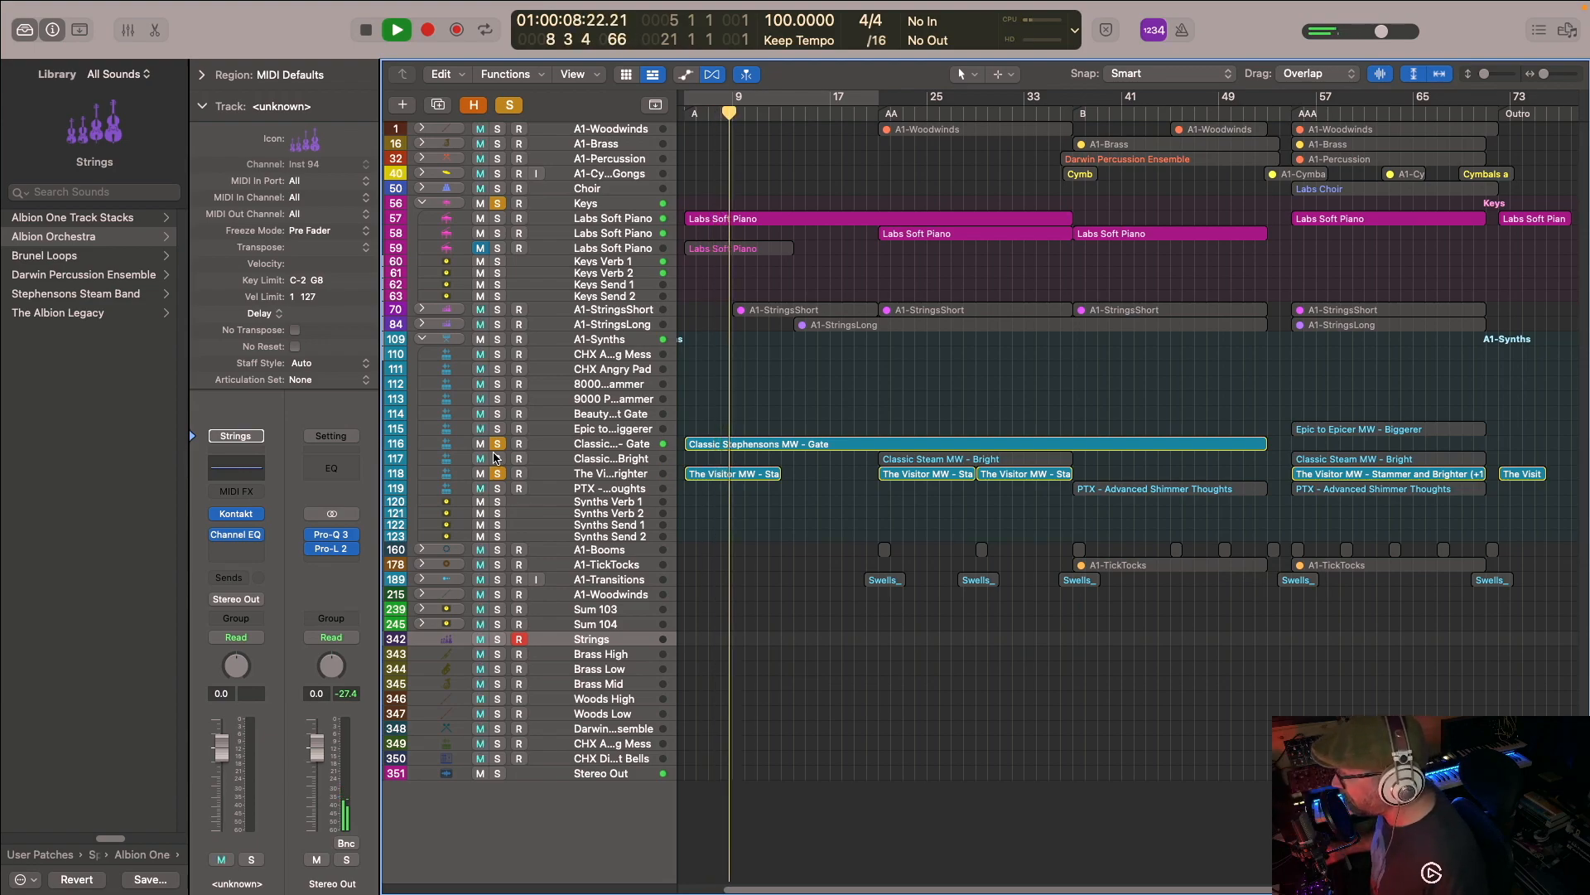
key("space")
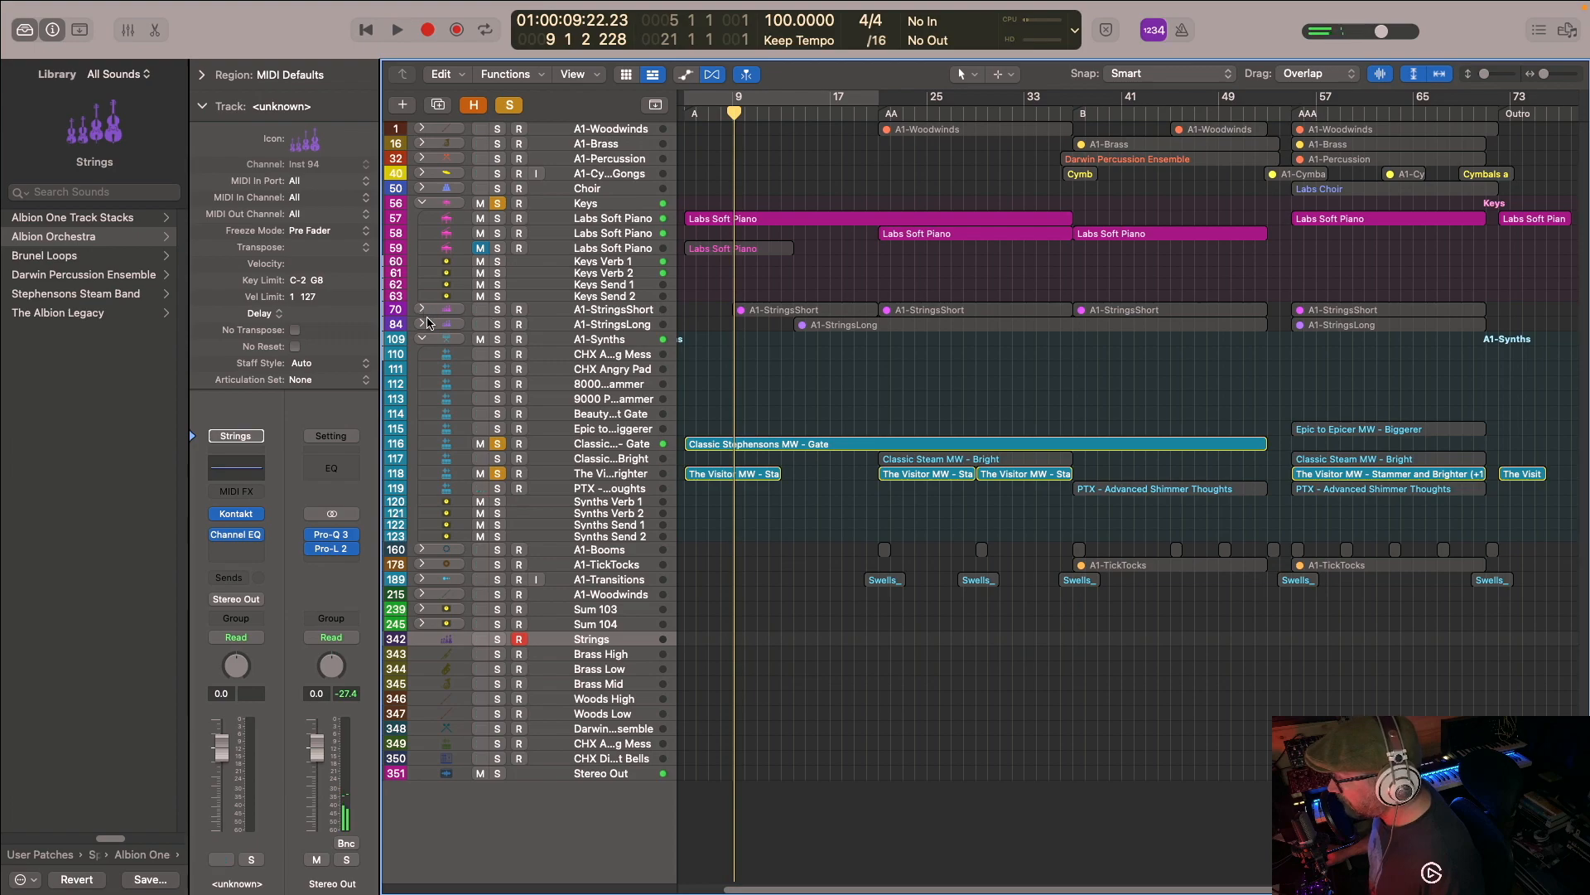
- Expand the A1-StringsShort stack, add it to the solo, and continue playback from the current position
left_click(422, 310)
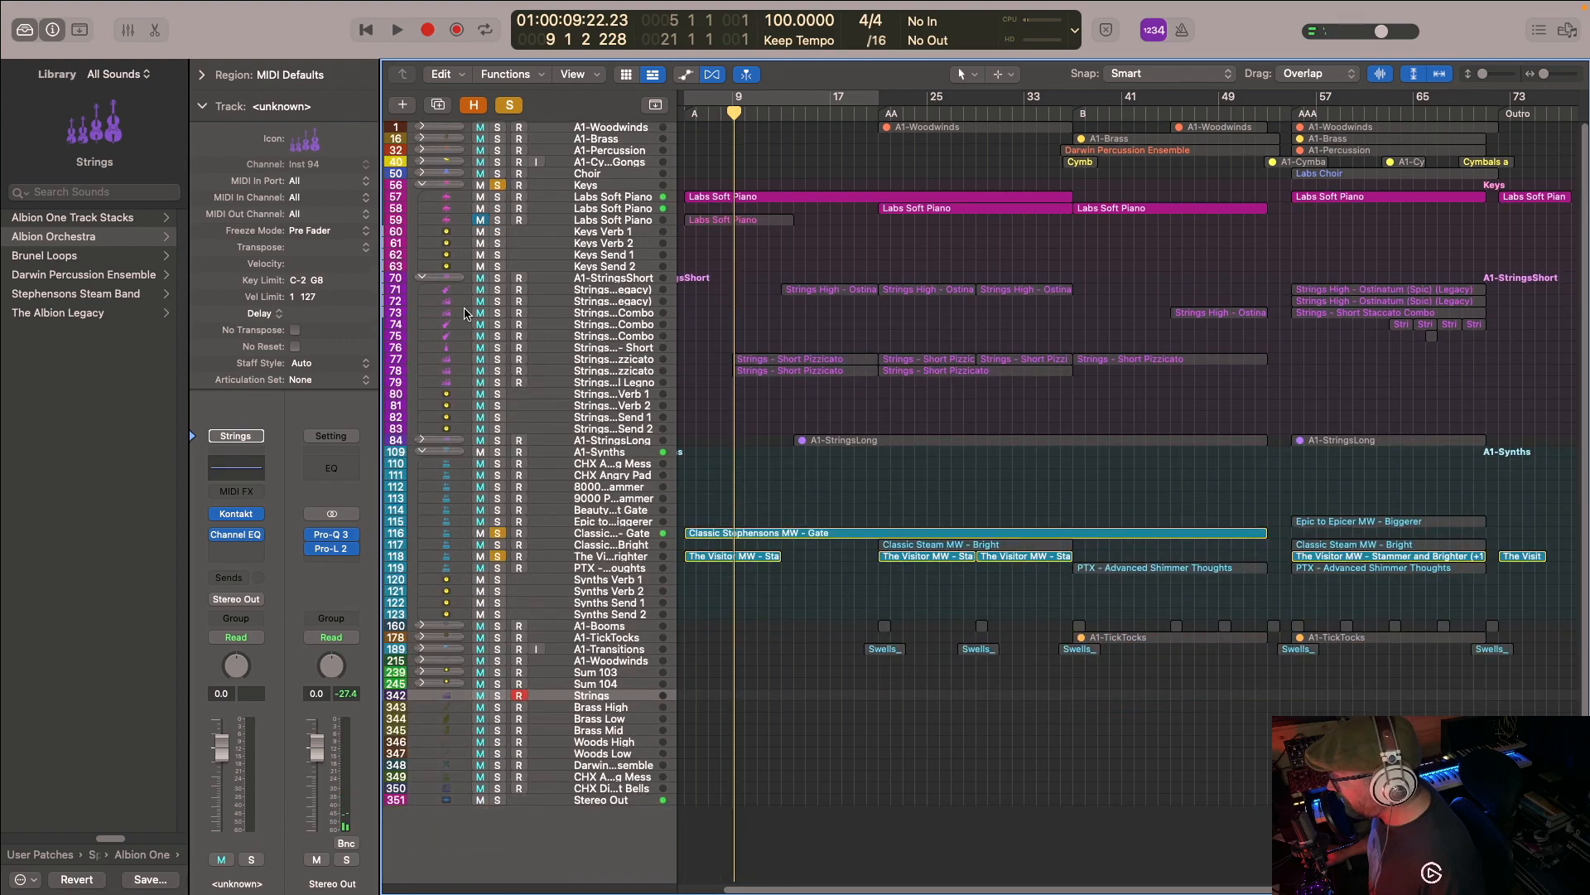
left_click(497, 278)
key("space")
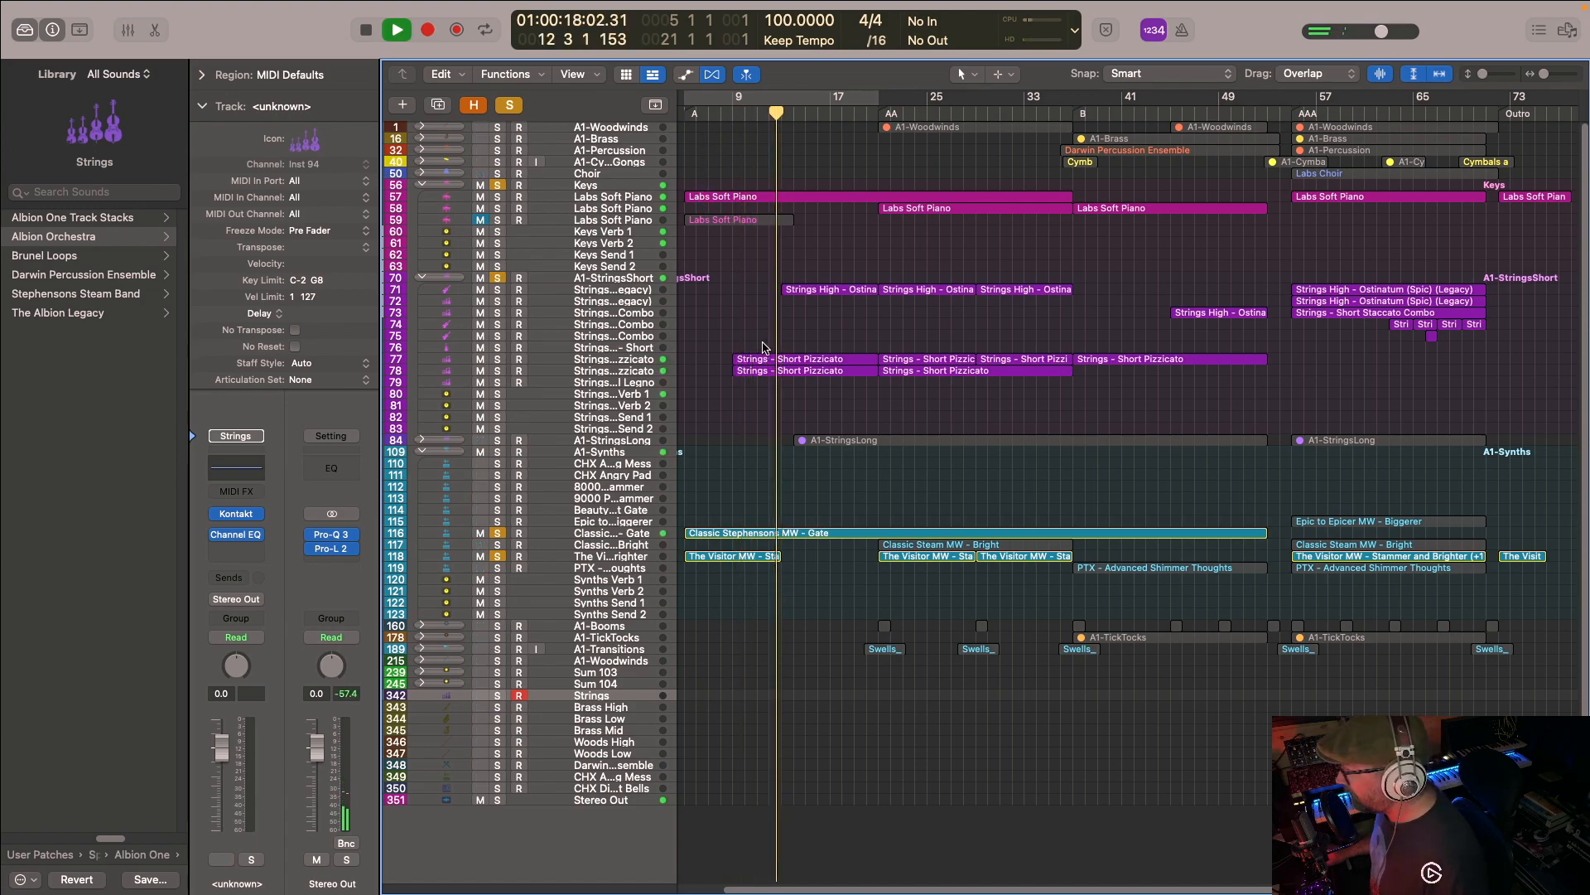
- Show the notes of the first two Strings - Short Pizzicato regions in the Piano Roll, stop playback, and close the editor
left_click_drag(753, 337, 762, 387)
double_click(753, 360)
key("space")
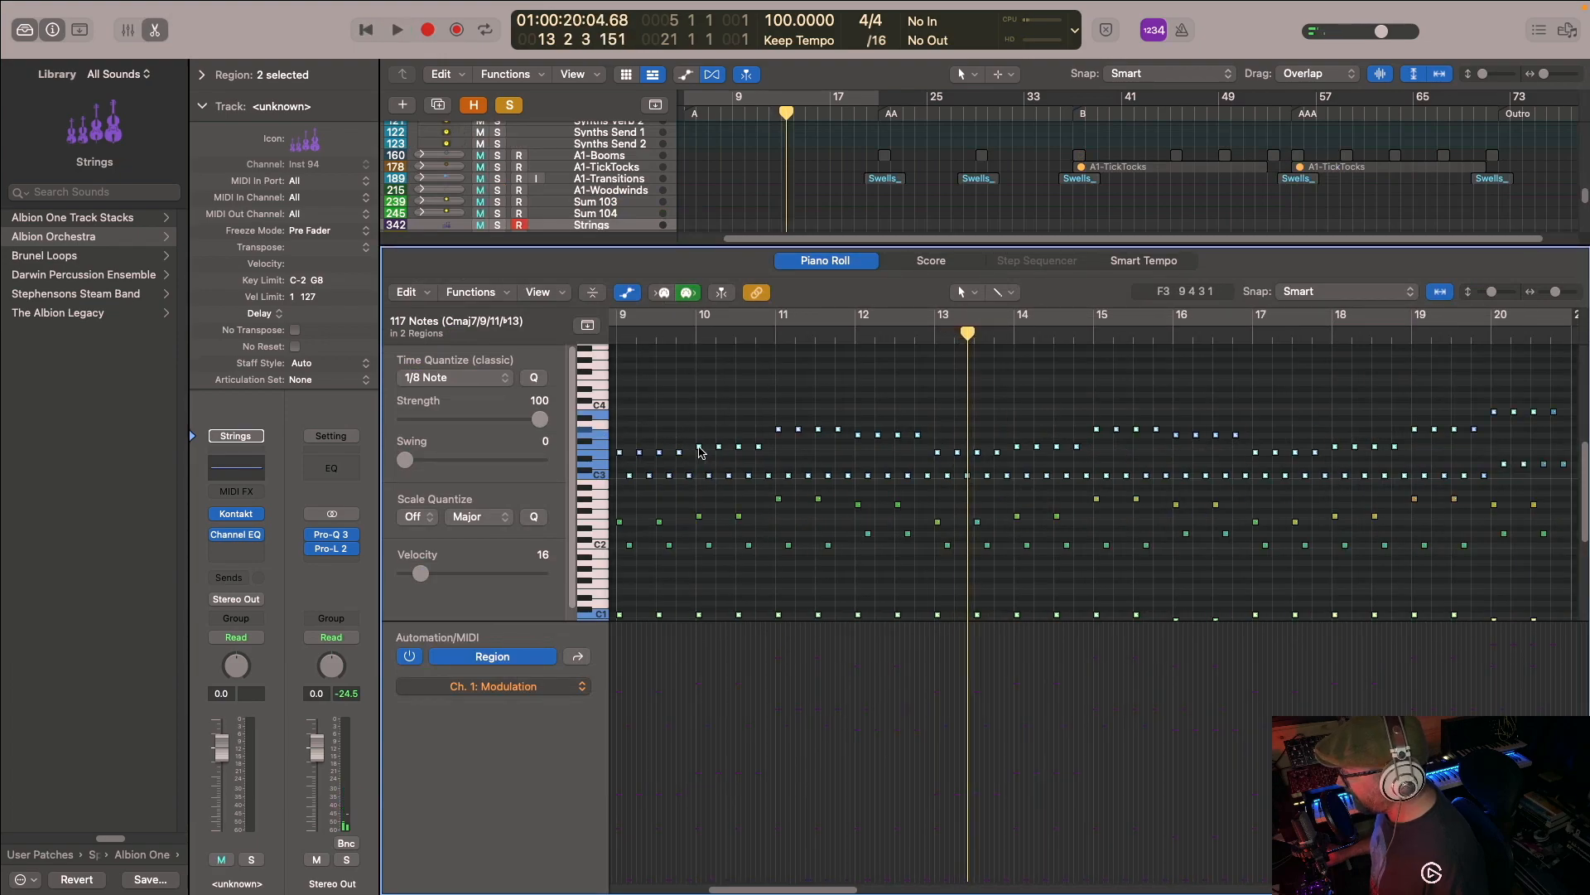
left_click(723, 205)
key("e")
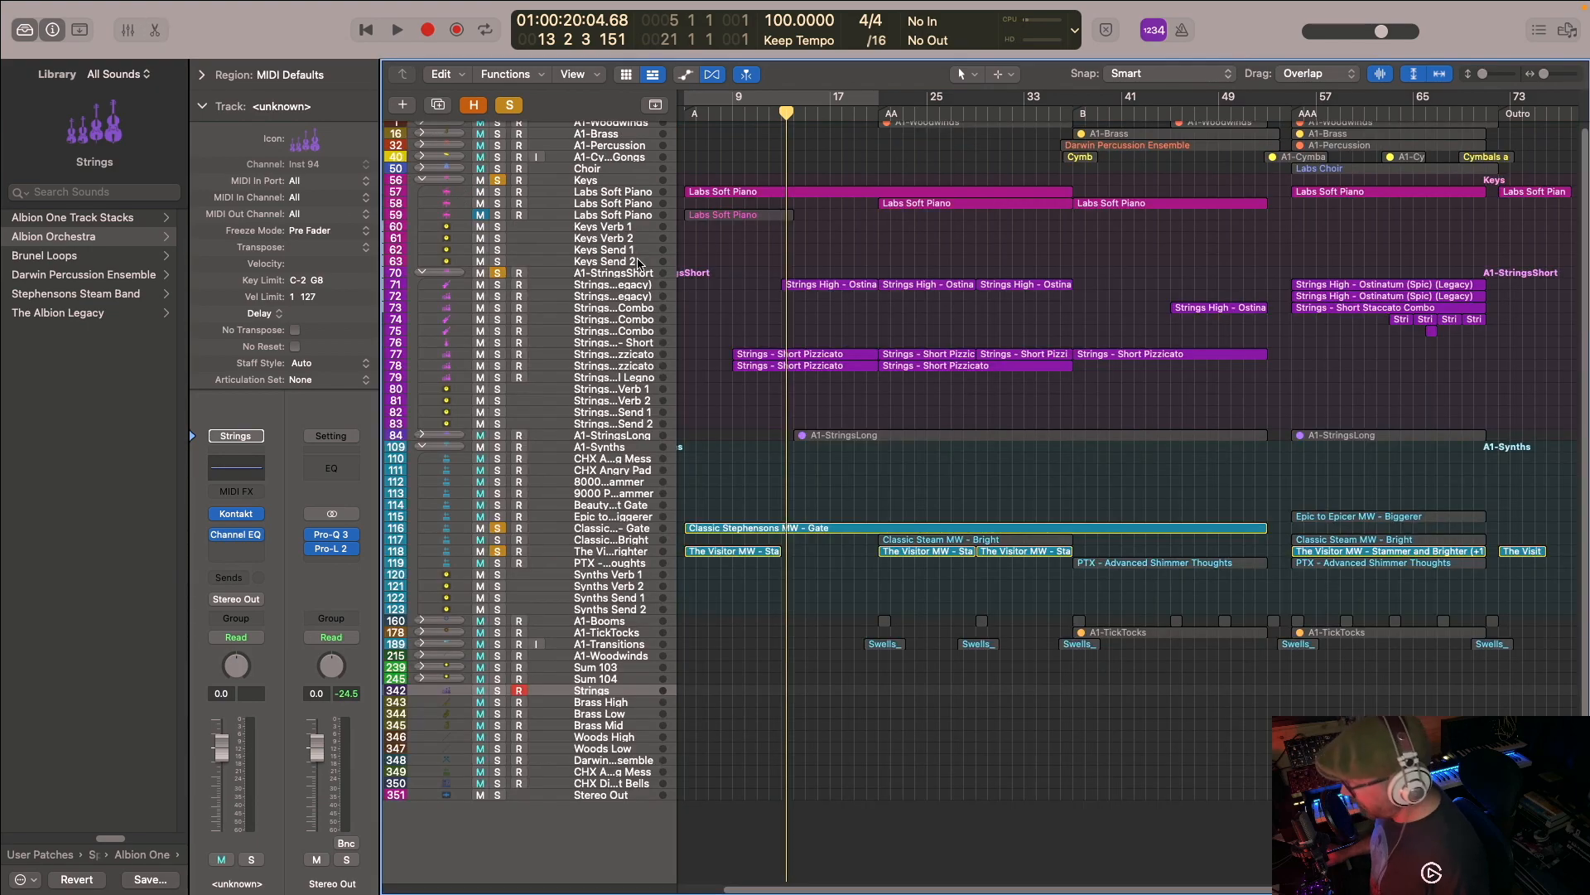
- Show the first Strings High - Ostinatum (Spic) region's notes in the Piano Roll, and close the editor
left_click(803, 285)
key("e")
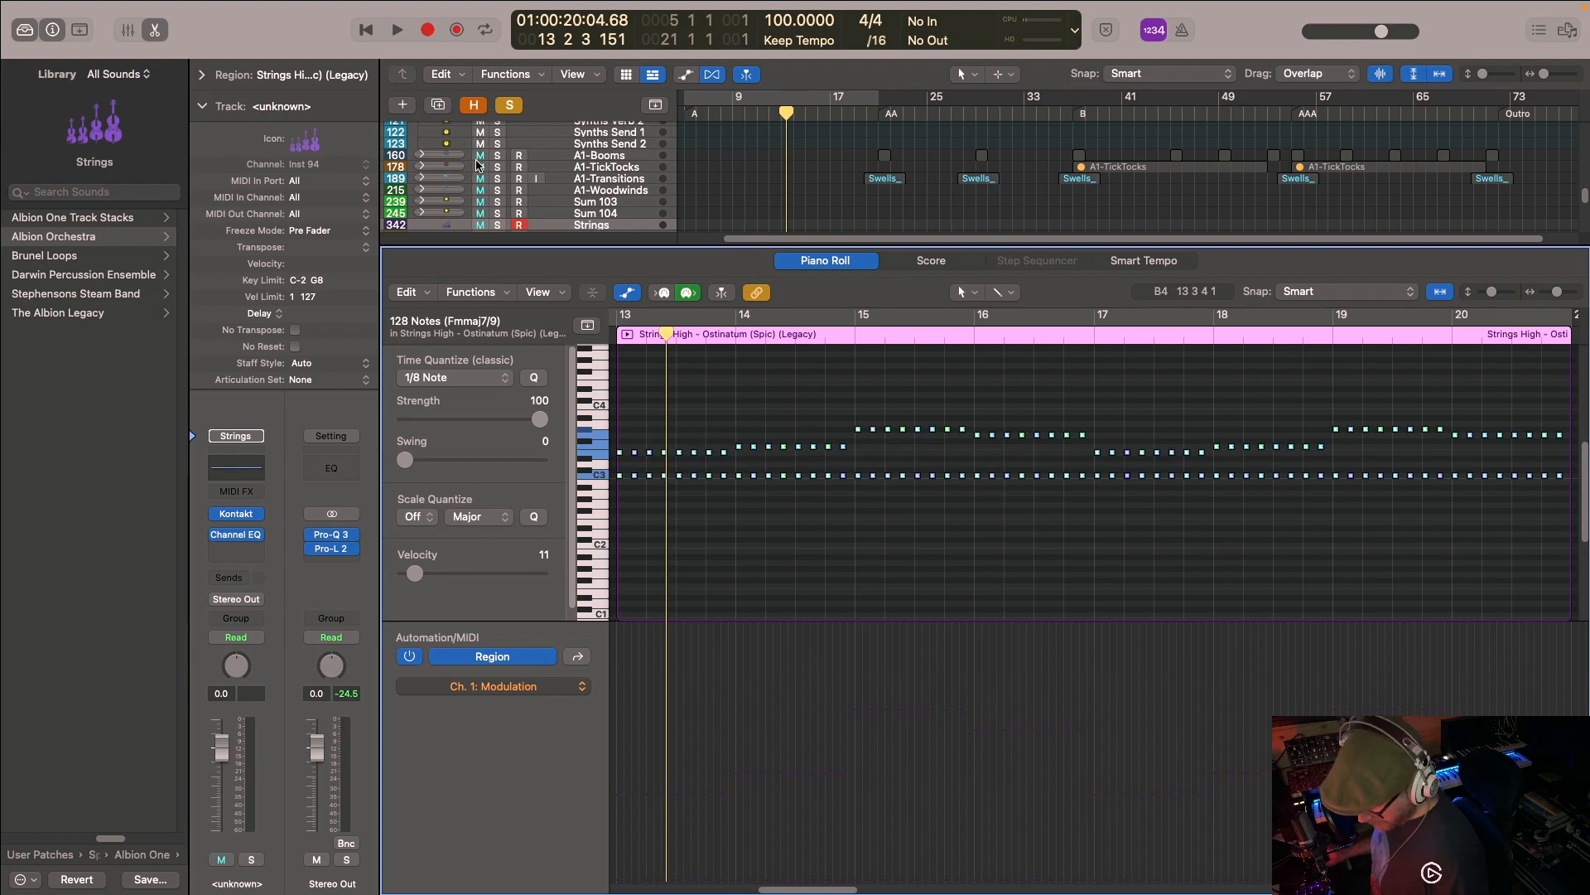
key("e")
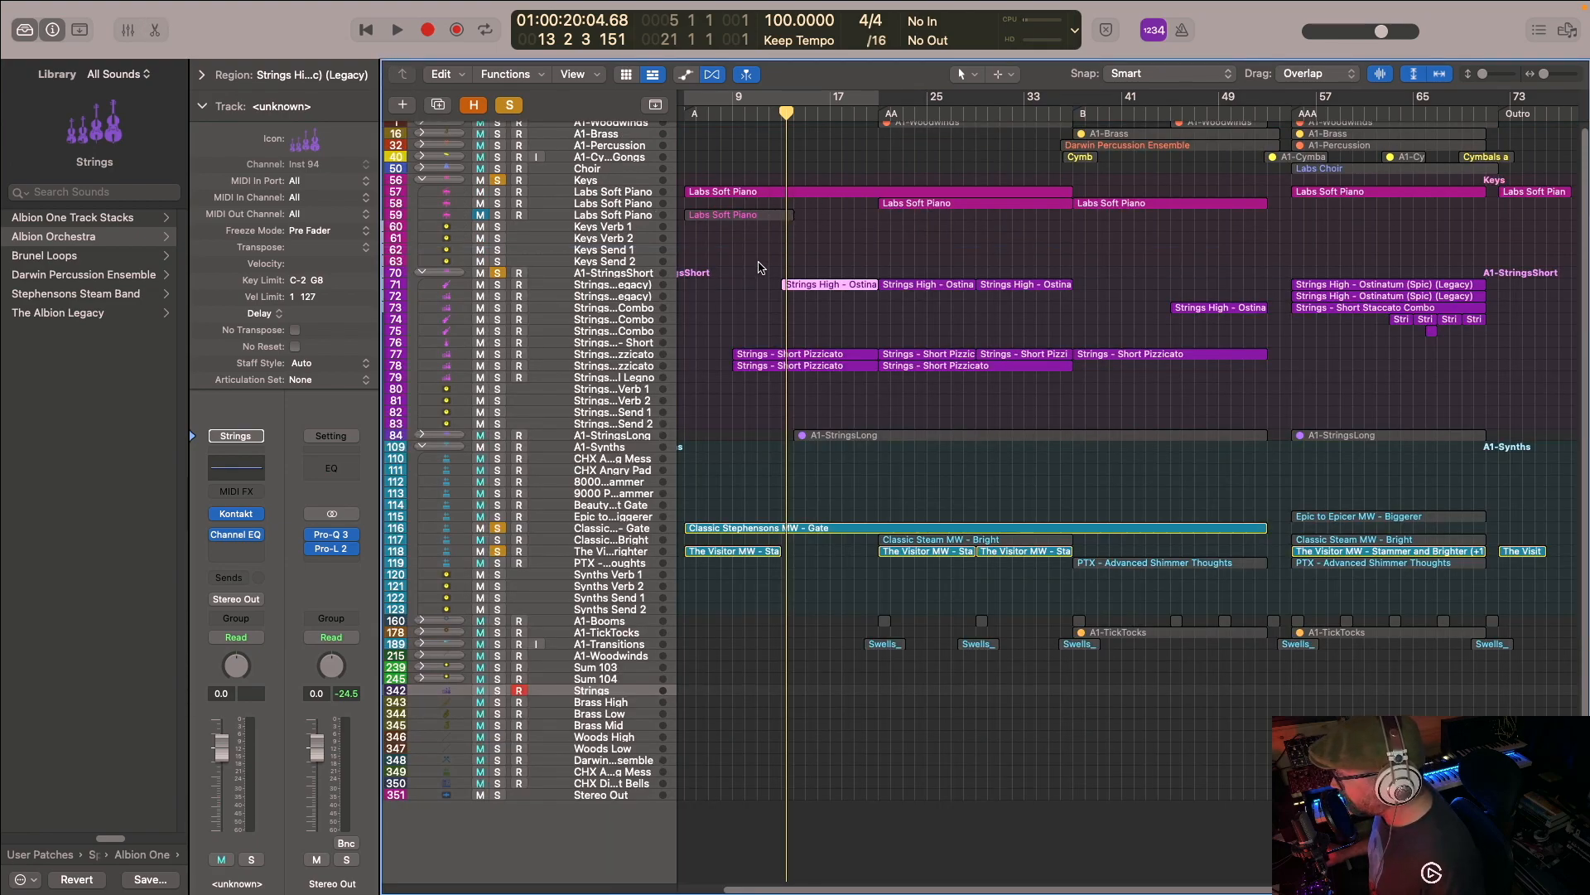
- Select the first Strings High - Ostinatum track in the A1-StringsShort stack, and browse the patches in its Library folder
left_click(636, 295)
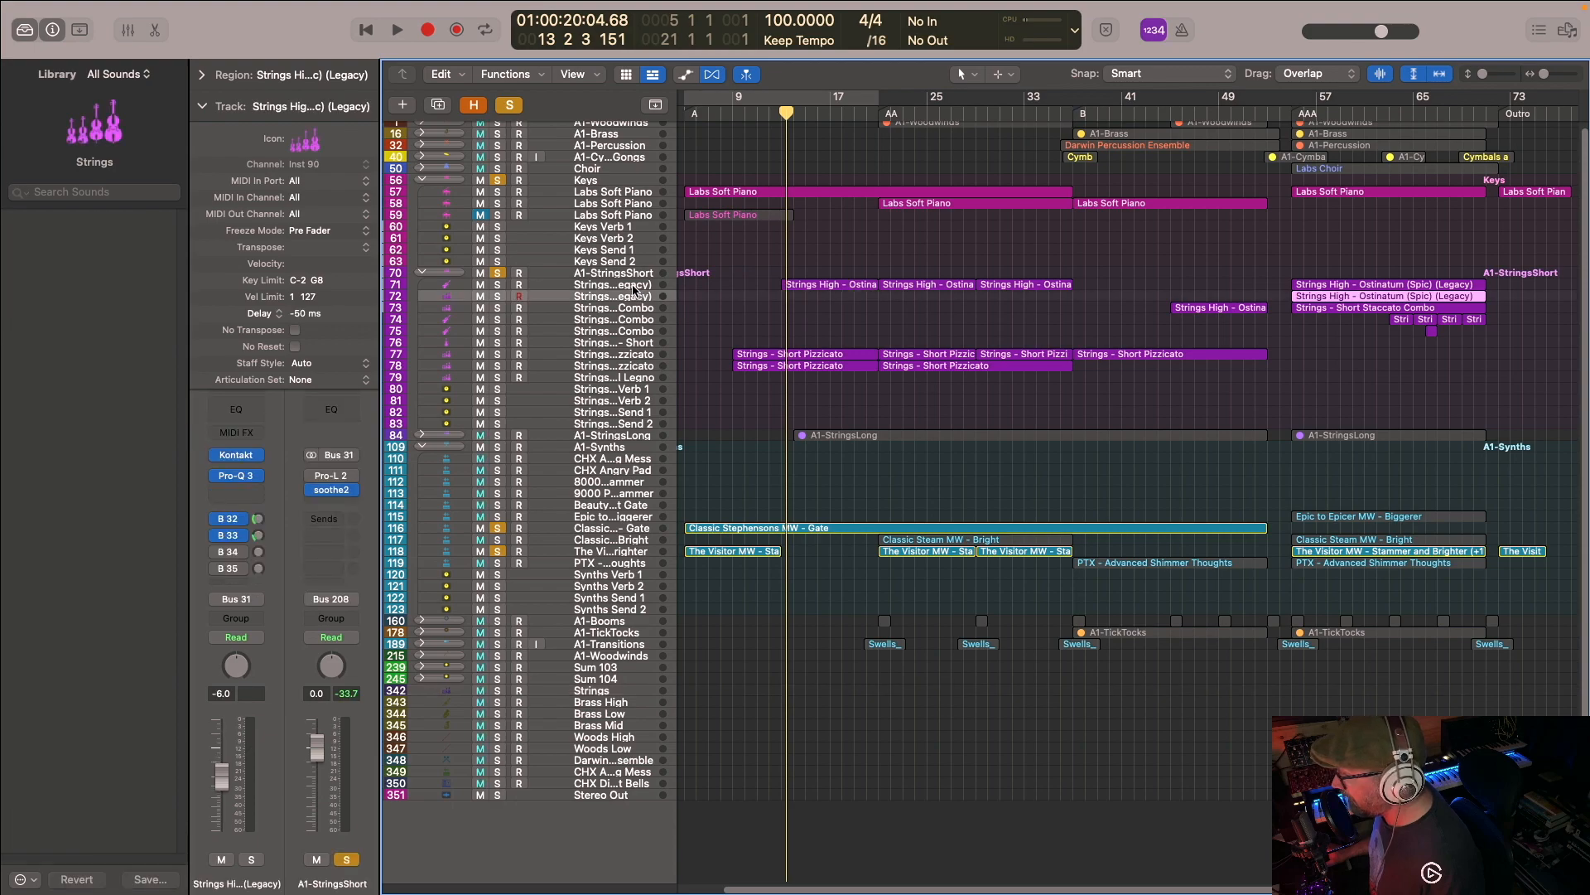
left_click(630, 285)
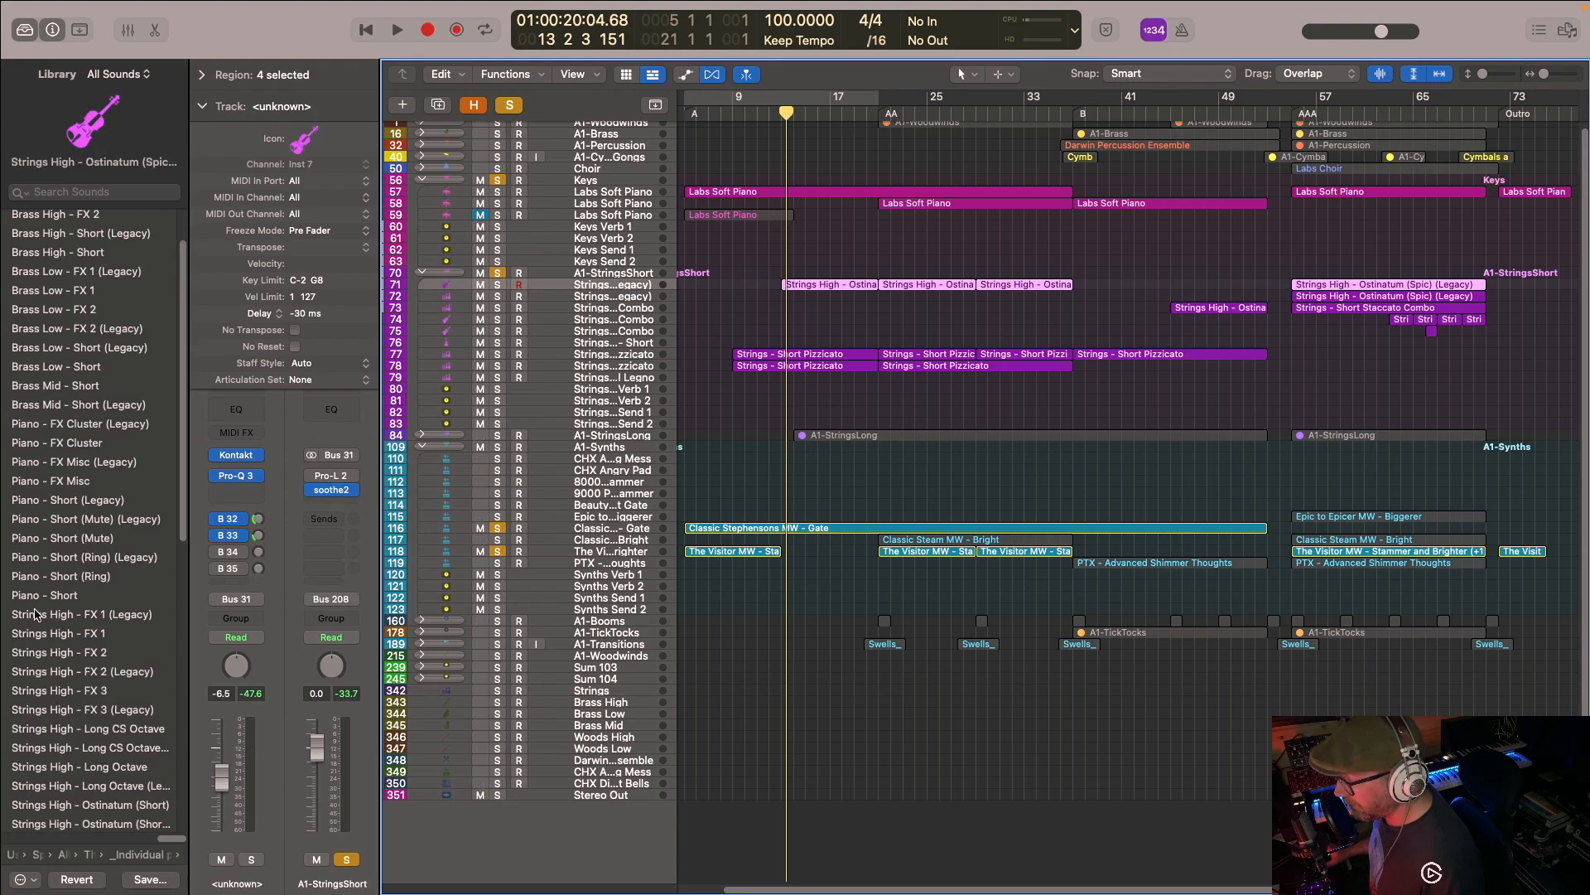
scroll(80, 591, "down", 10)
scroll(81, 579, "up", 1)
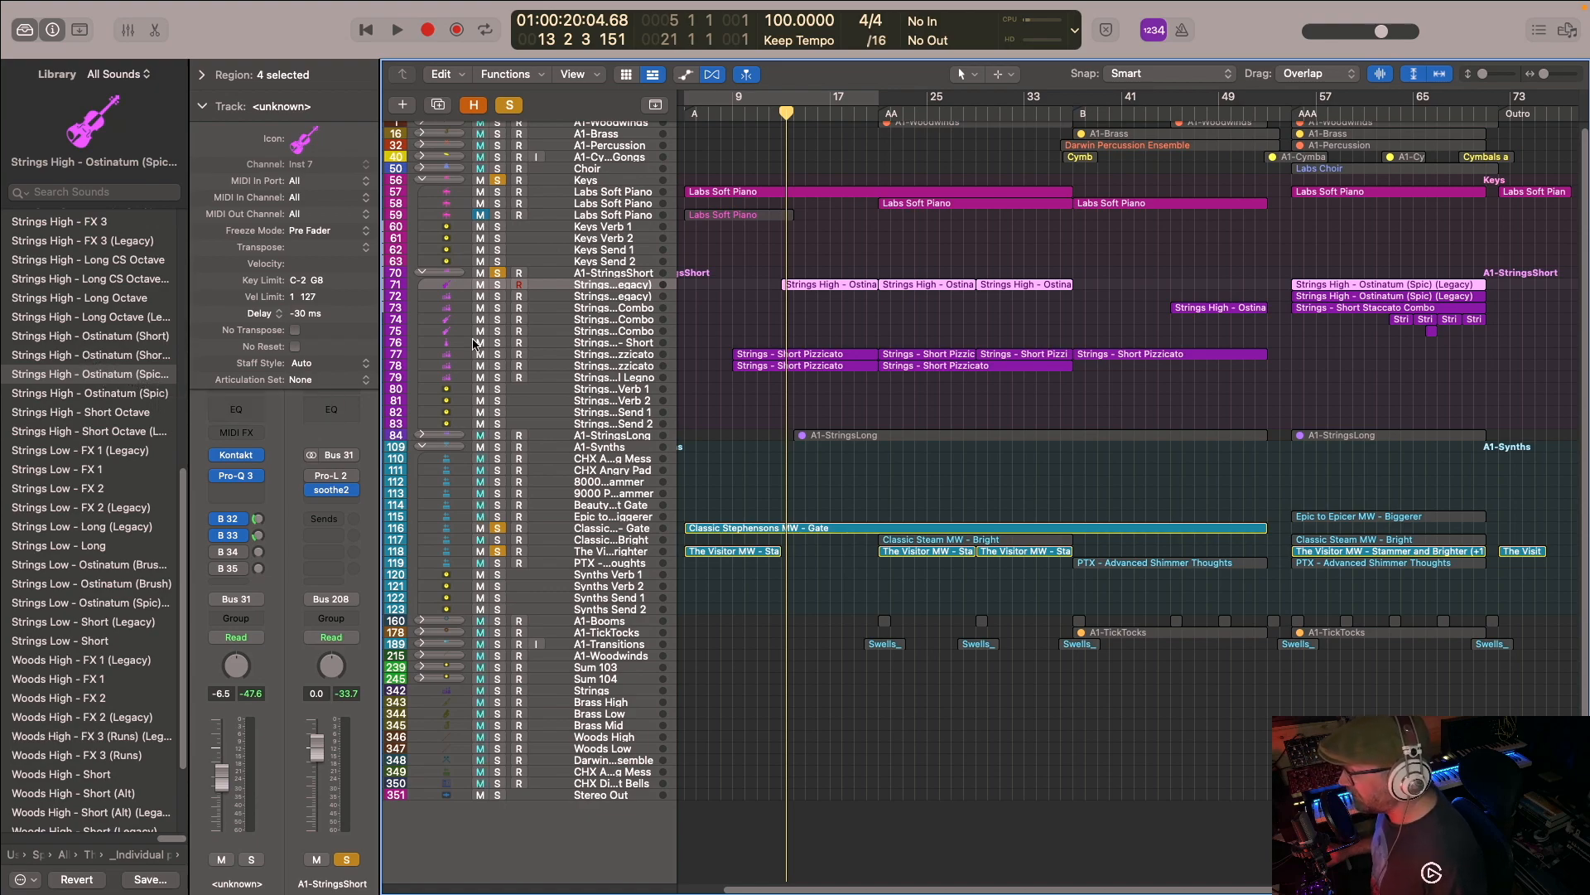
- Move the playhead to bar 12 and play the soloed keys, short strings and synths together
left_click(770, 116)
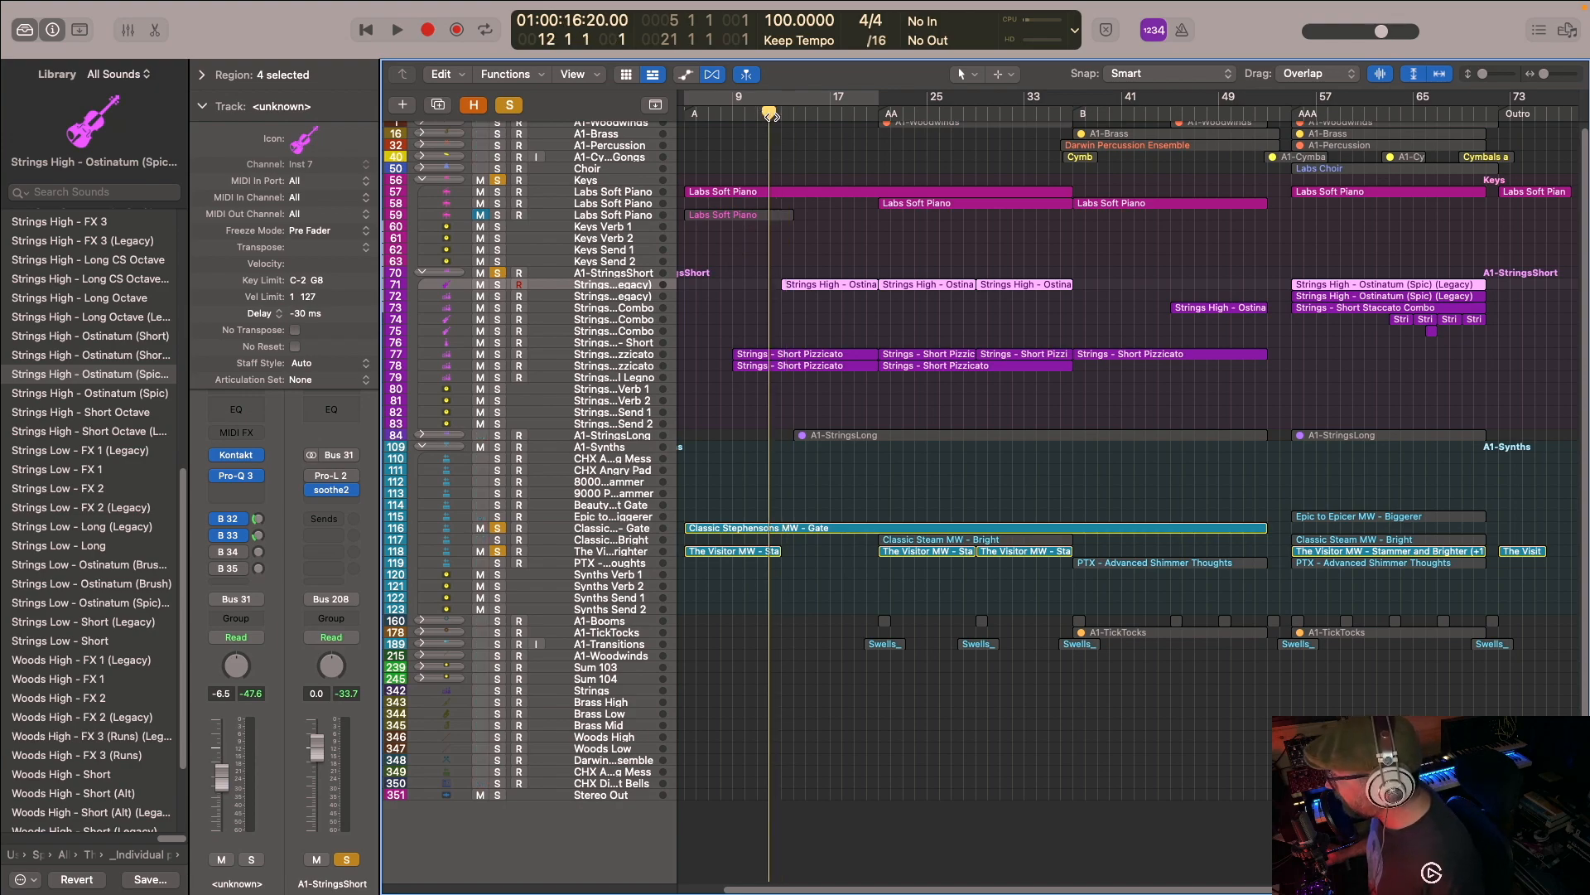
key("space")
scroll(763, 194, "up", 1)
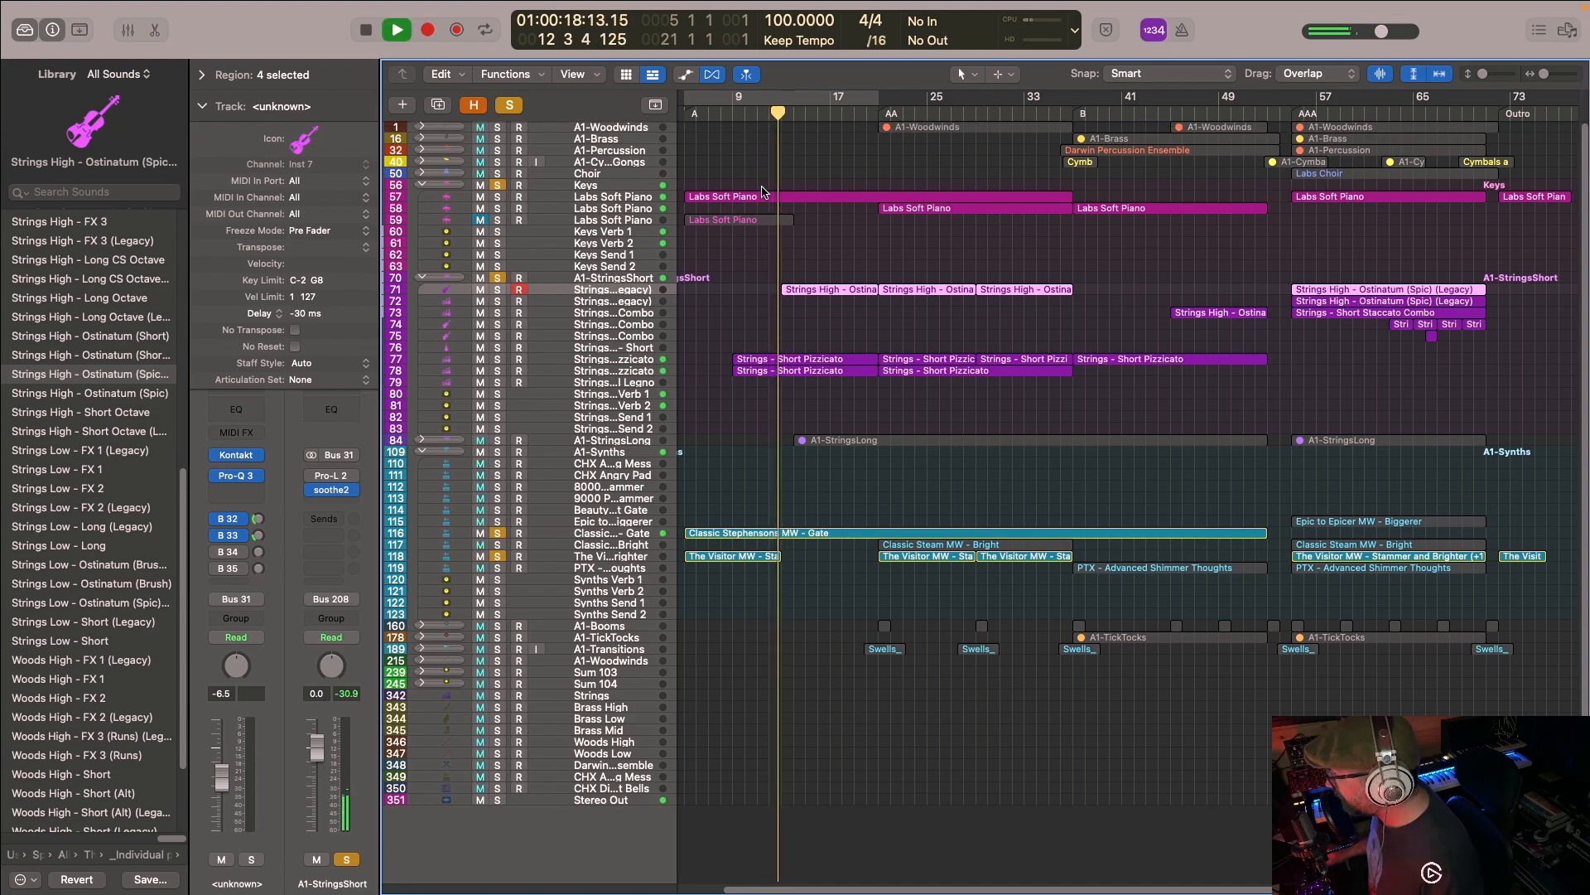
scroll(730, 231, "down", 1)
scroll(729, 231, "up", 1)
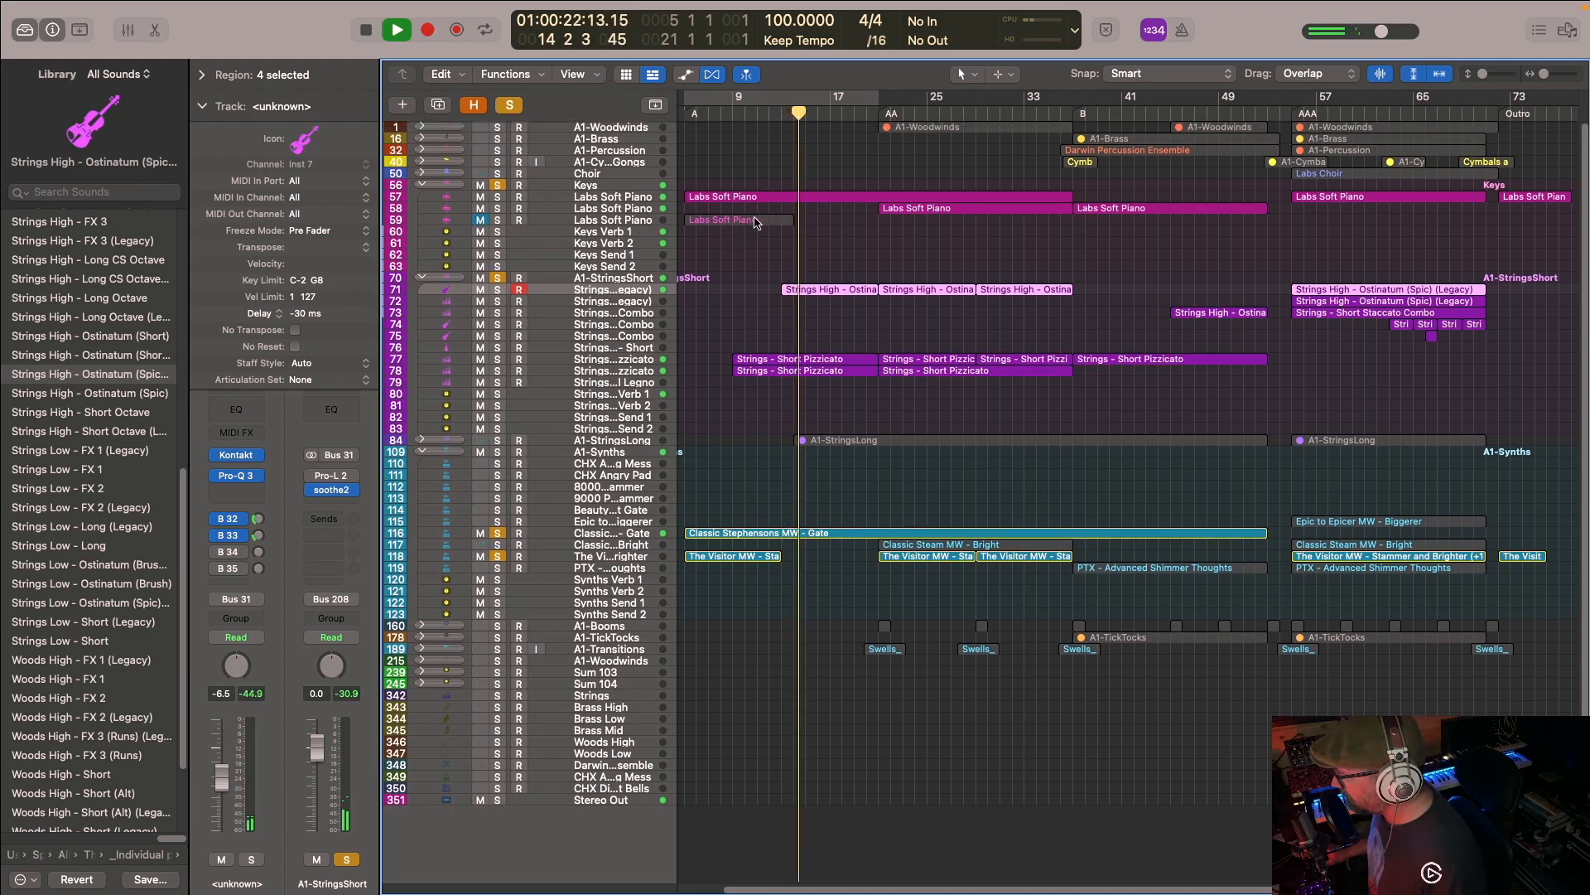
- Show the first Labs Soft Piano region's notes in the Piano Roll during playback, close the editor, and stop playback
double_click(717, 206)
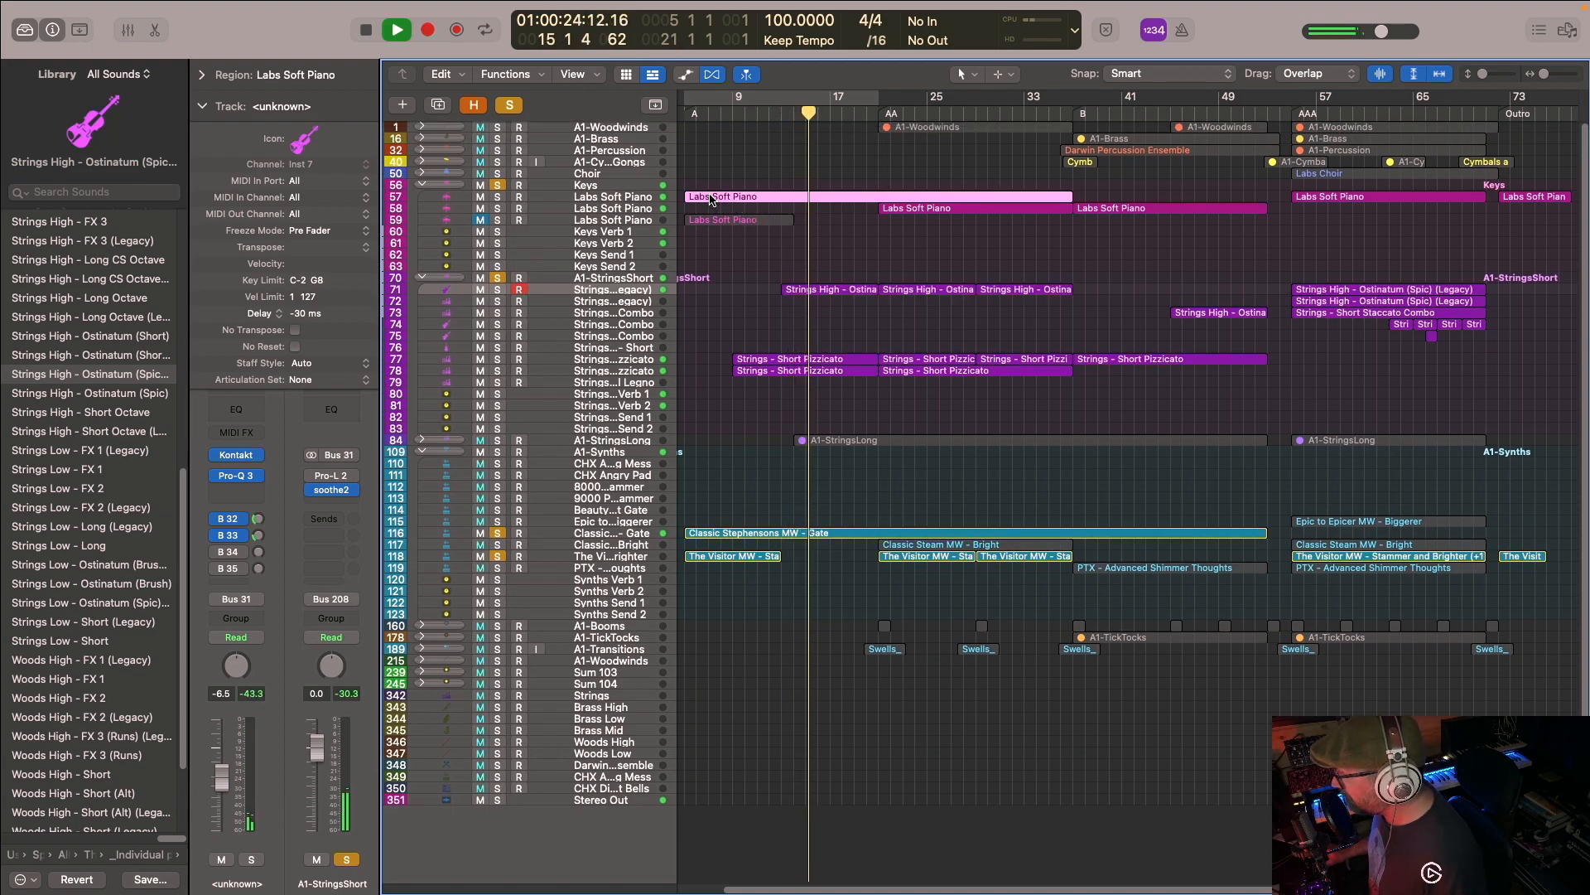
scroll(945, 593, "down", 1)
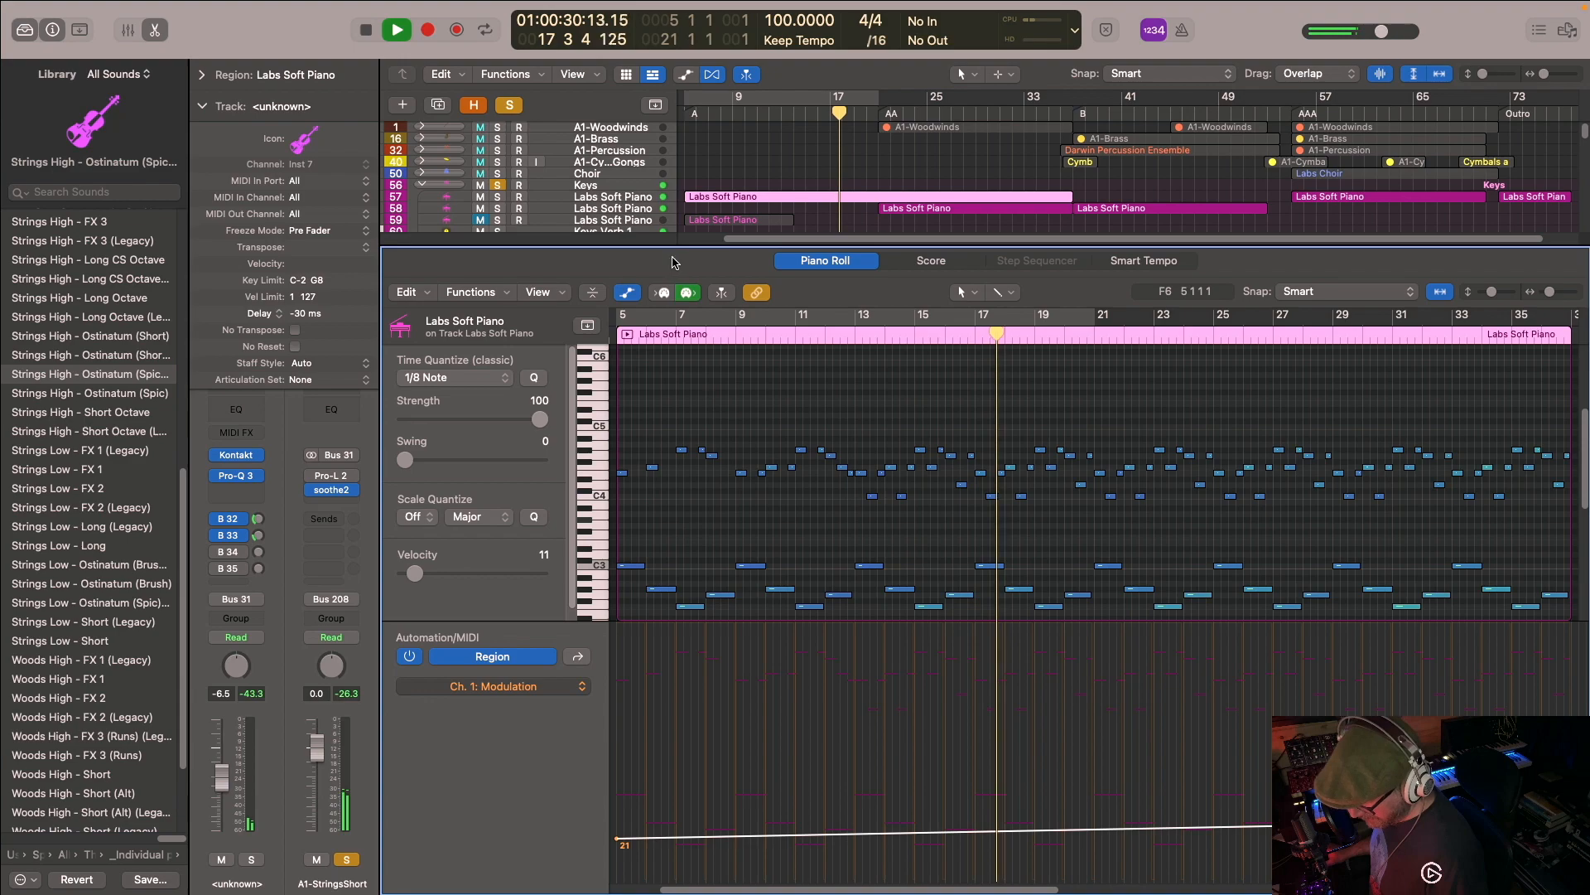
key("e")
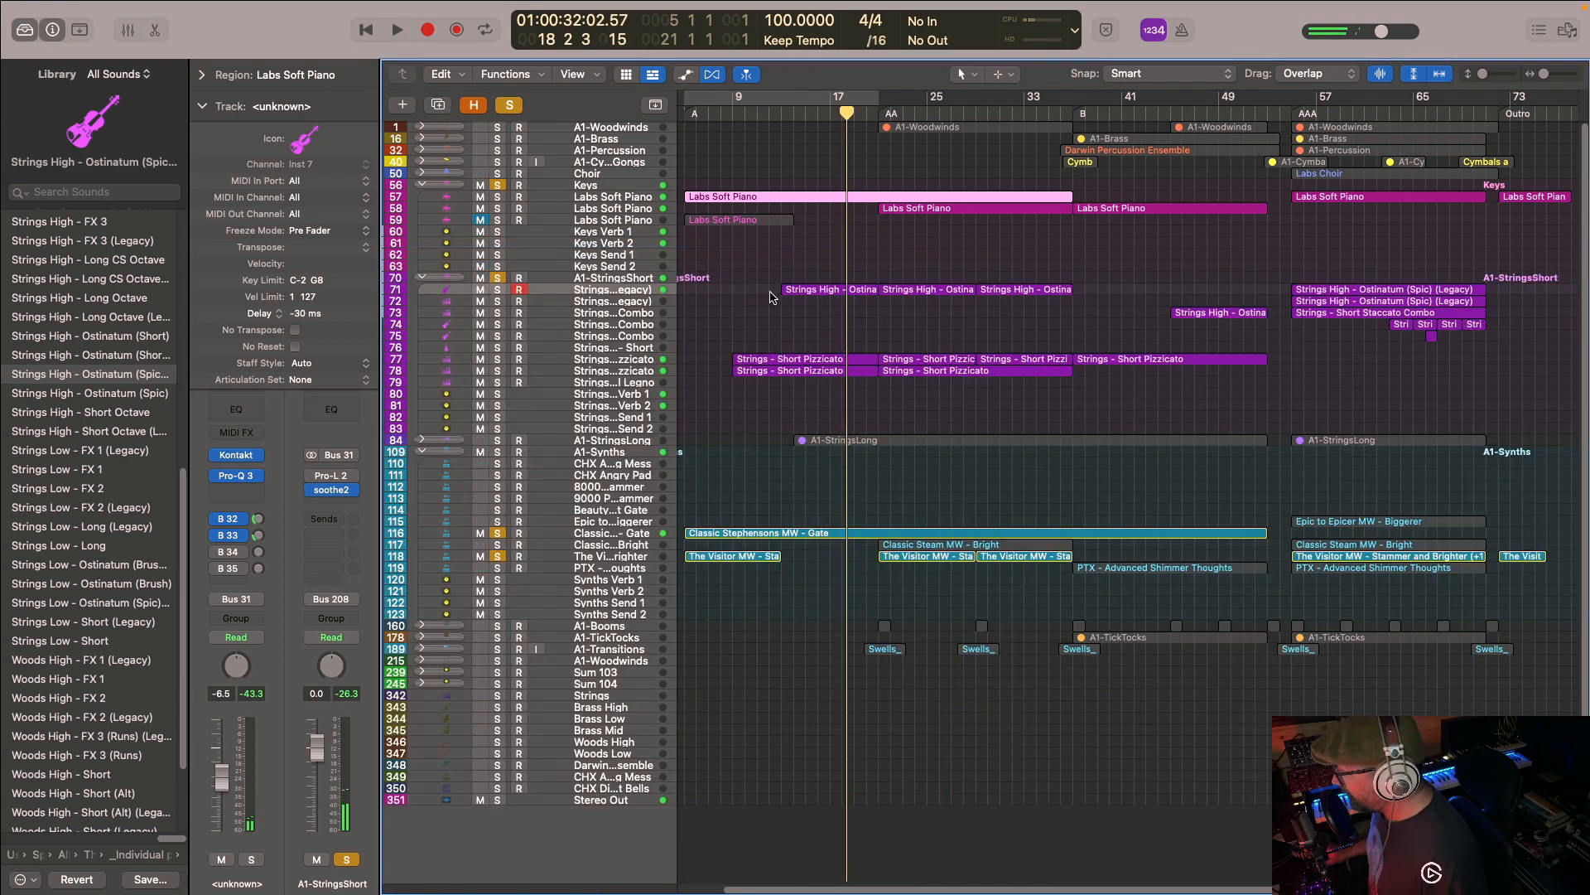
- Select the opening Strings High ostinato and both pizzicato regions, and clear all track solos
left_click_drag(743, 263, 808, 375)
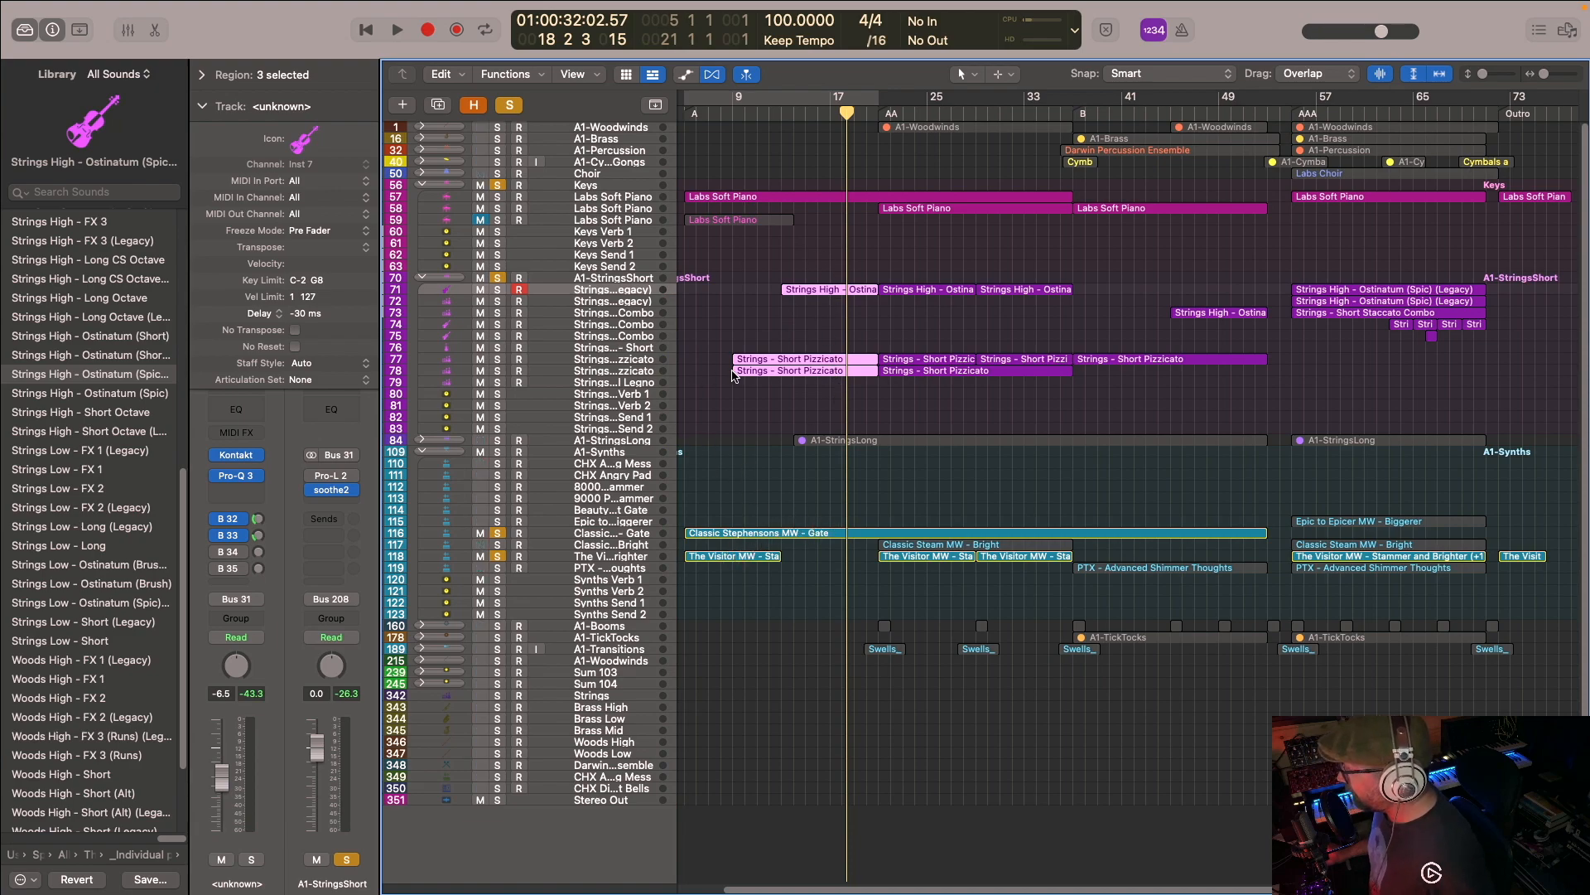
left_click(509, 104)
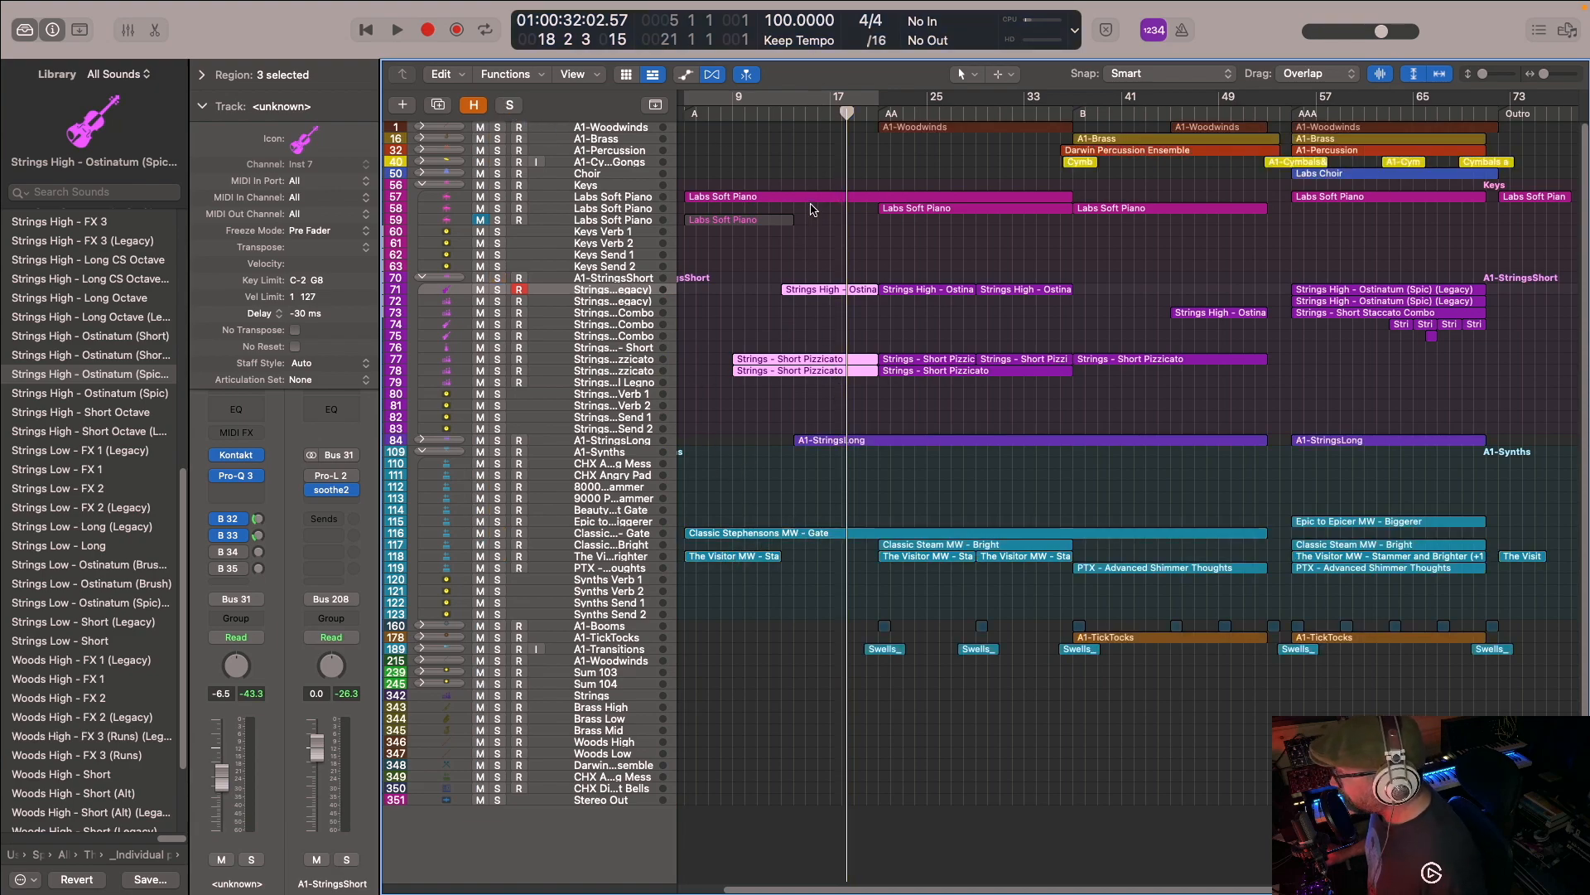
- Expand the first A1-Woodwinds track stack and move the playhead to the AA marker at bar 21
left_click(422, 126)
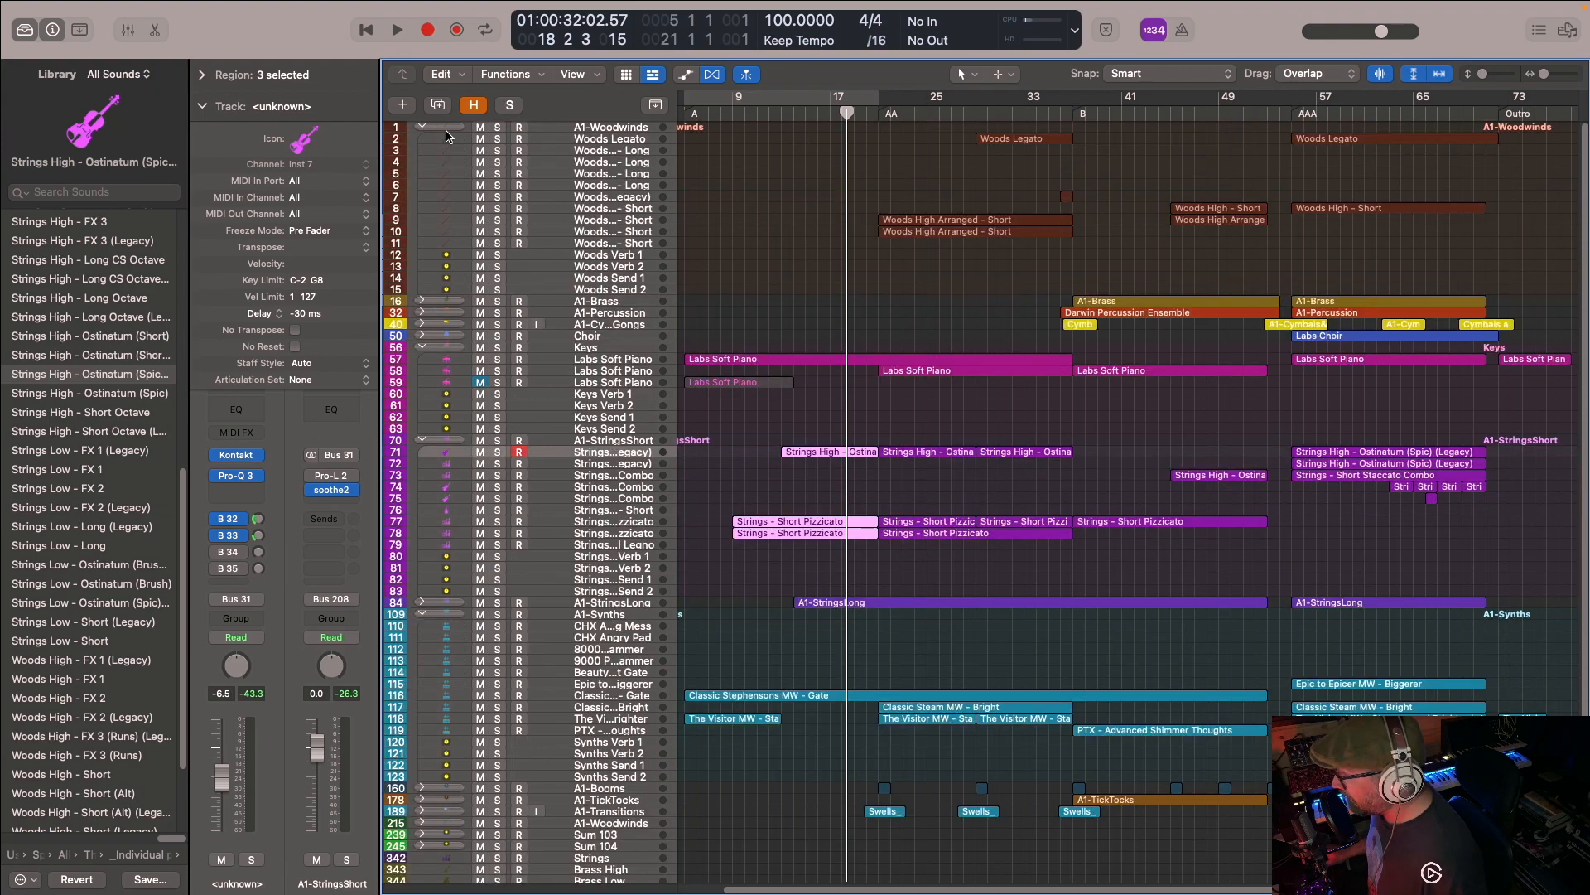
scroll(799, 242, "right", 2)
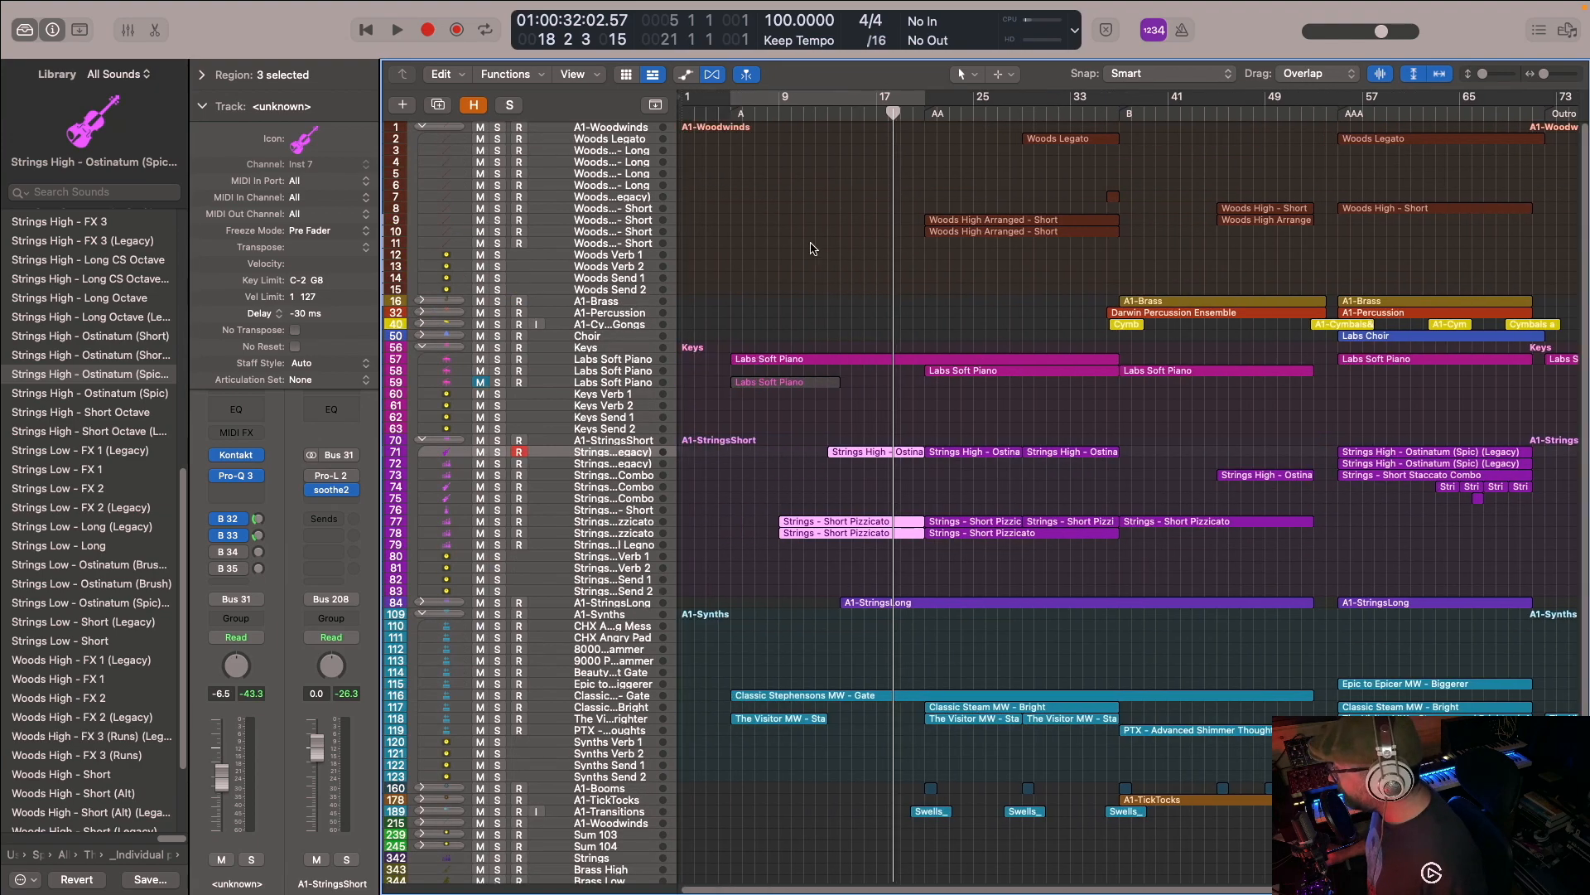
left_click(839, 126)
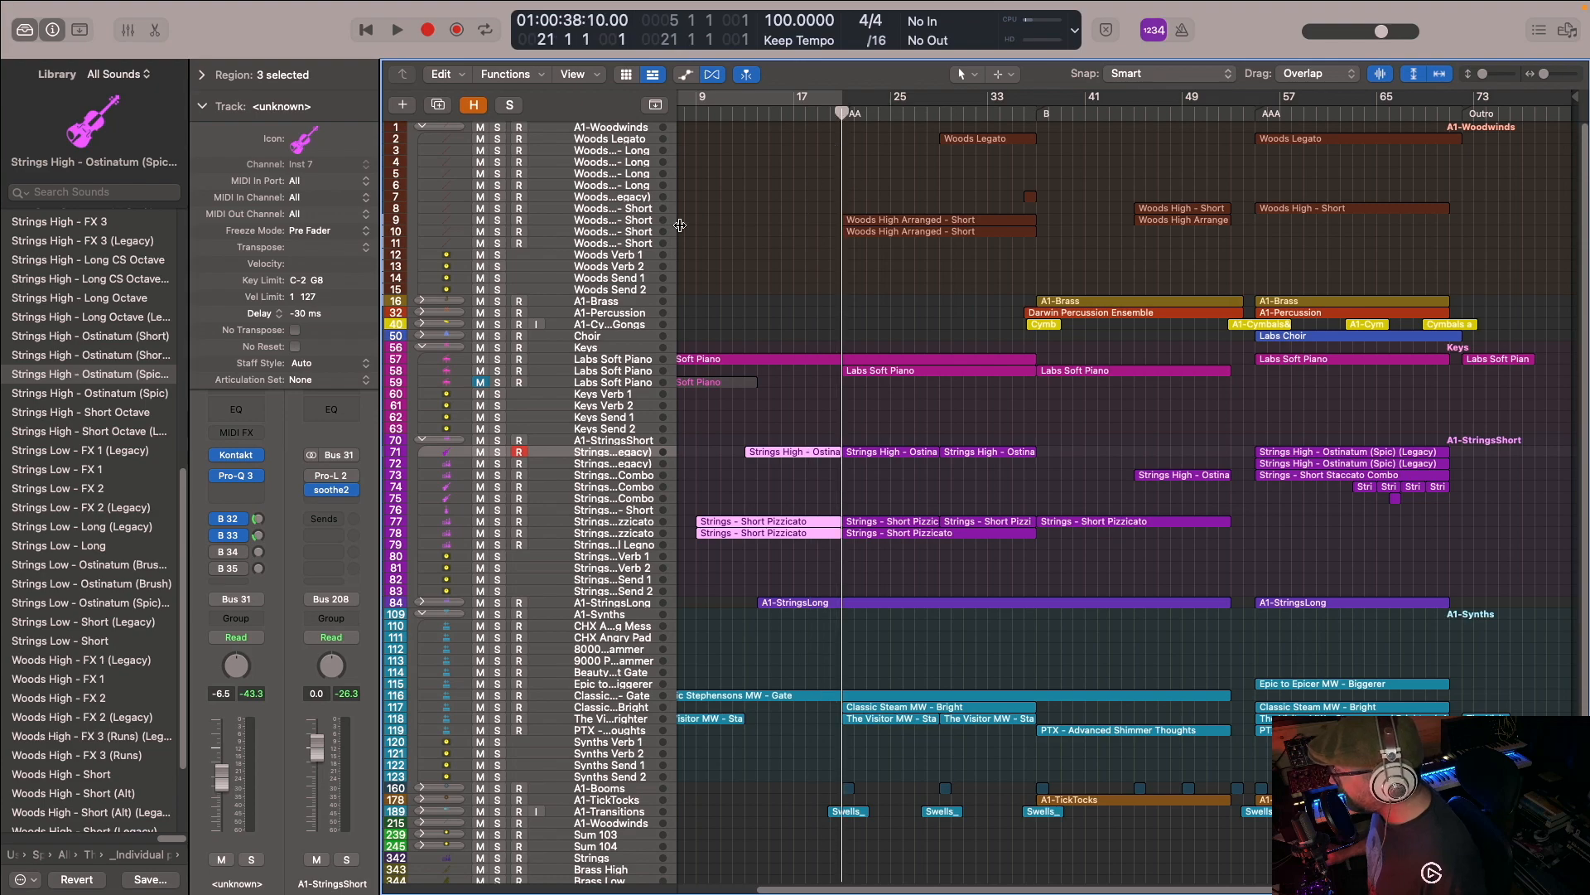
- Solo the two Woods High Arranged - Short tracks, both Strings - Short Pizzicato tracks and the first Strings High ostinato track
left_click(497, 220)
left_click(496, 233)
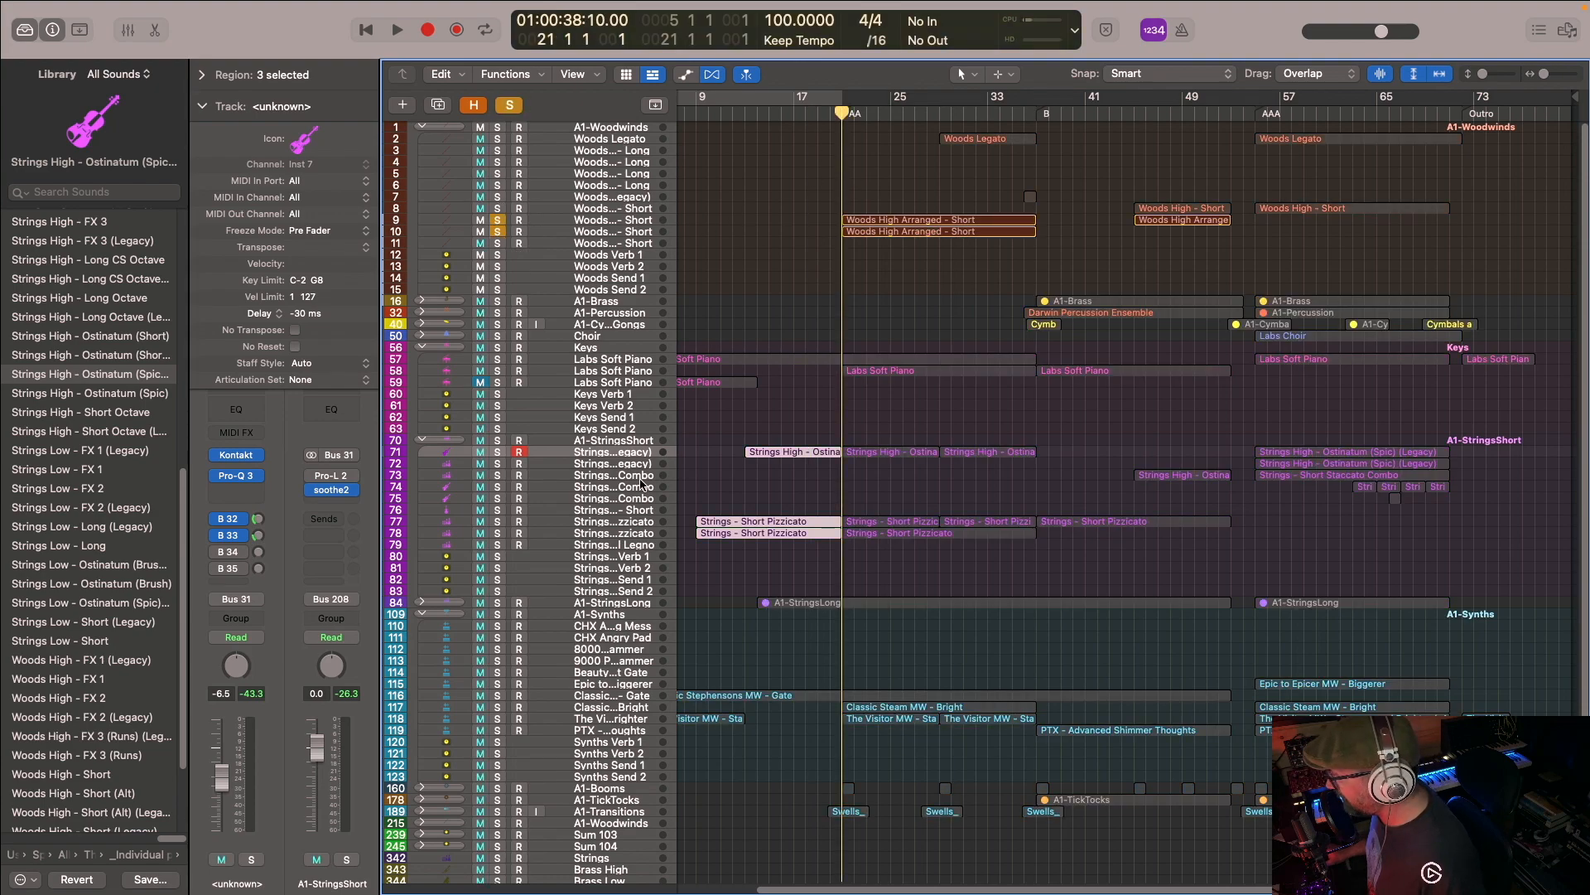
left_click(497, 521)
left_click(498, 534)
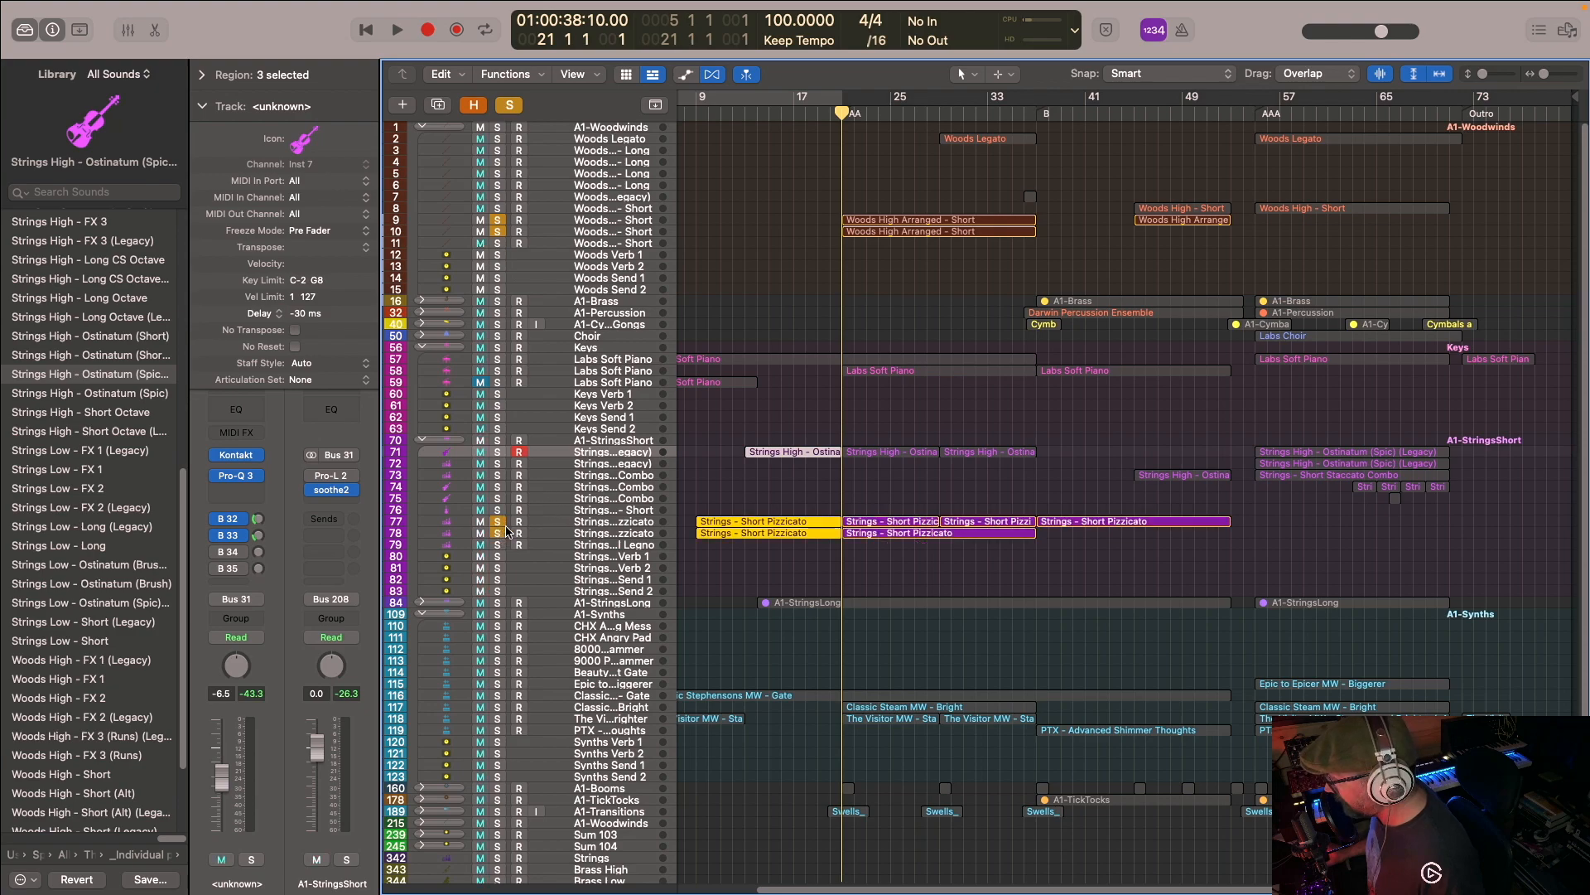
left_click(497, 464)
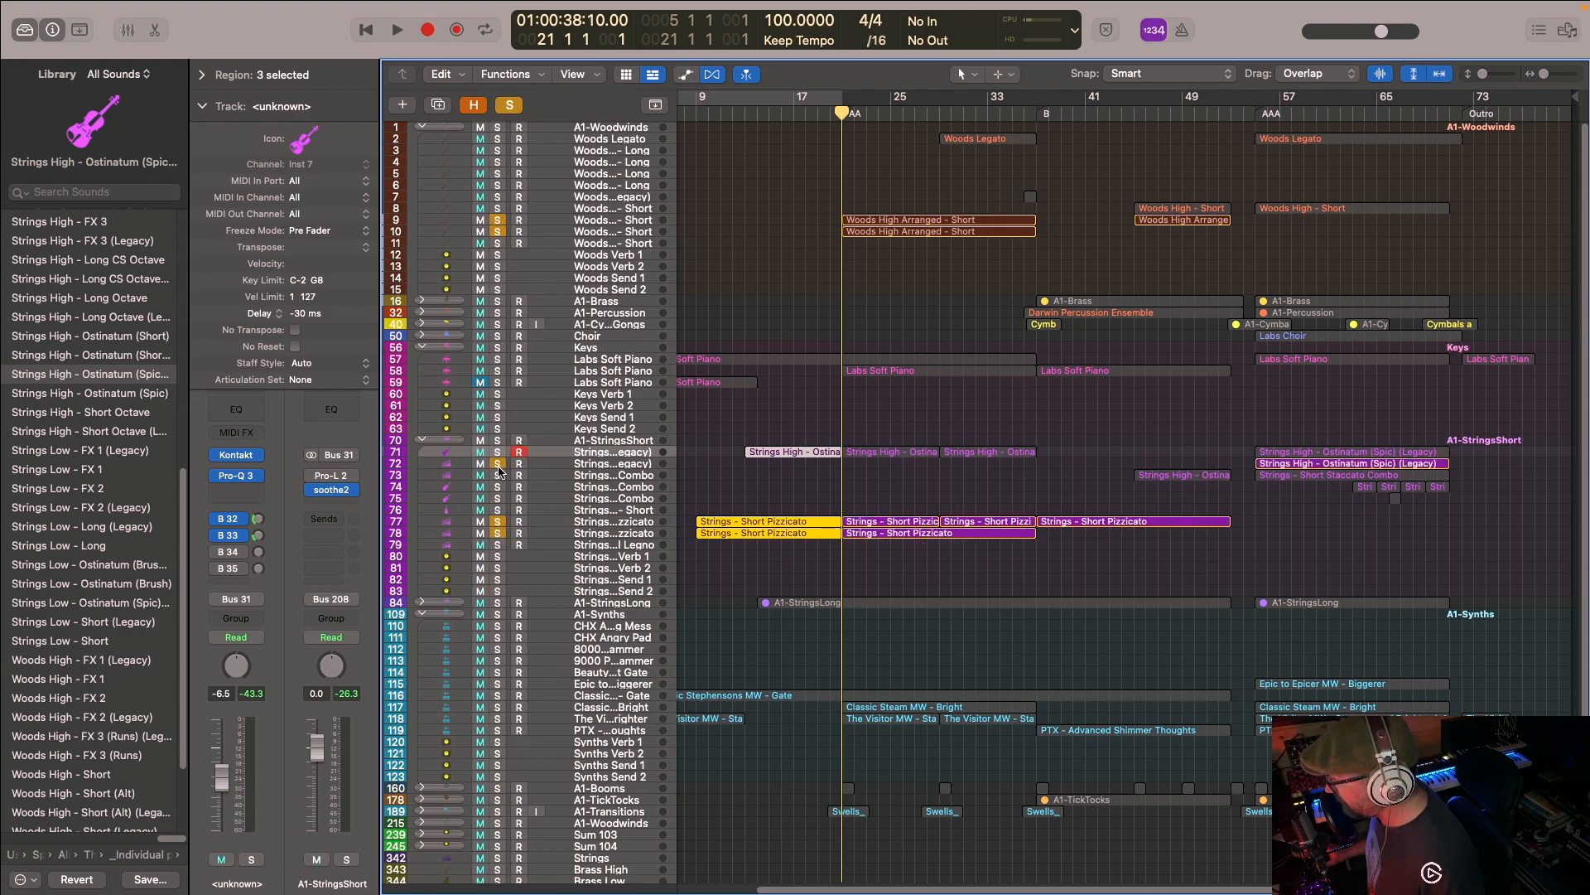
left_click(498, 466)
left_click(497, 475)
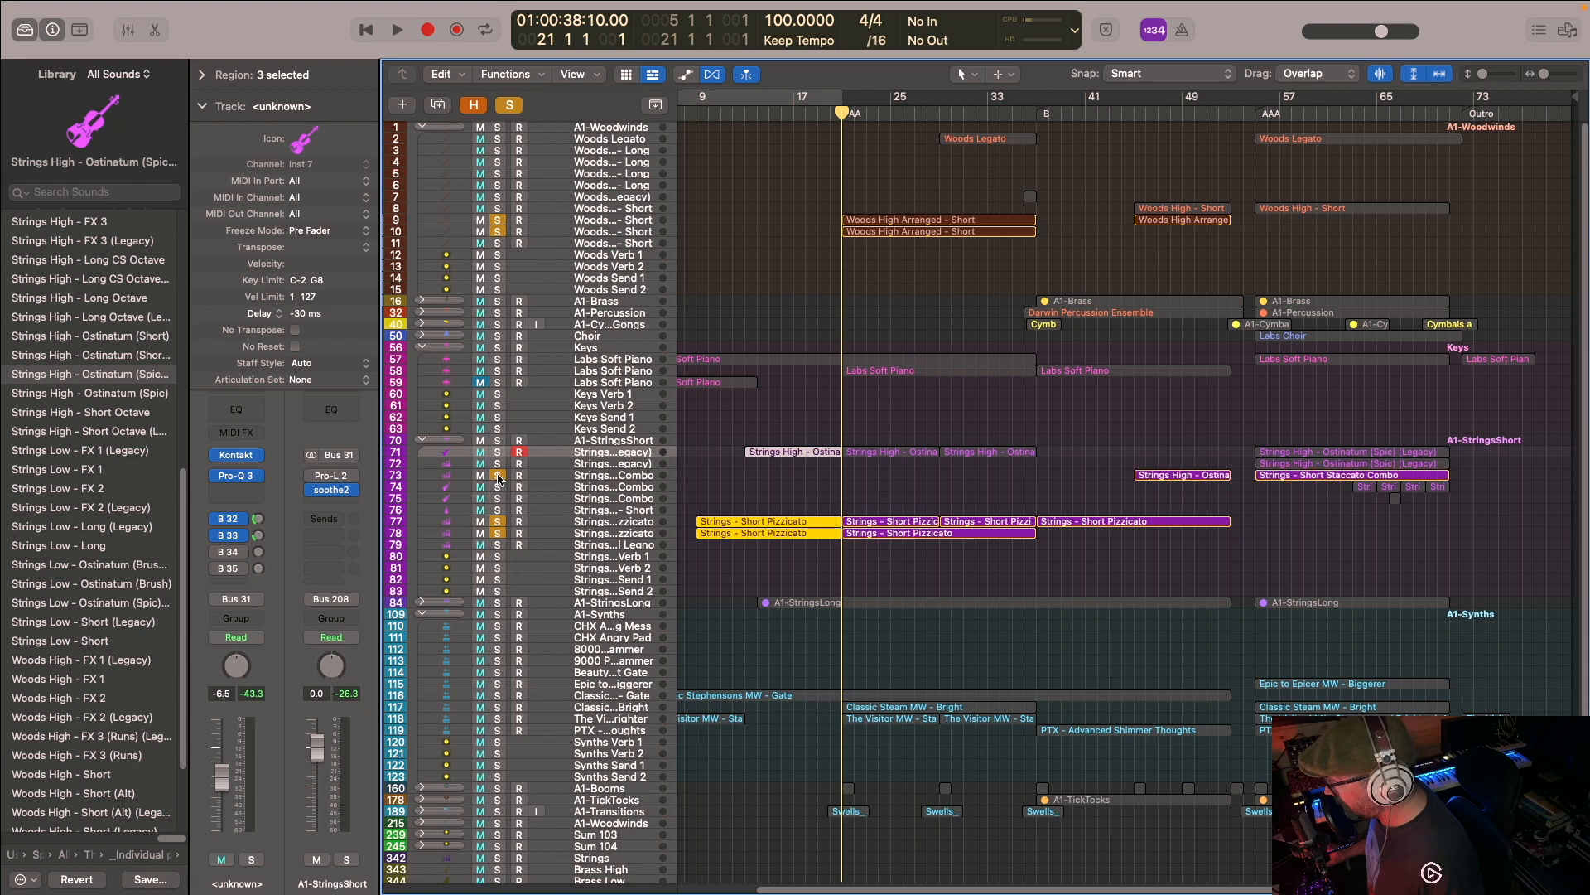
left_click(498, 475)
left_click(497, 452)
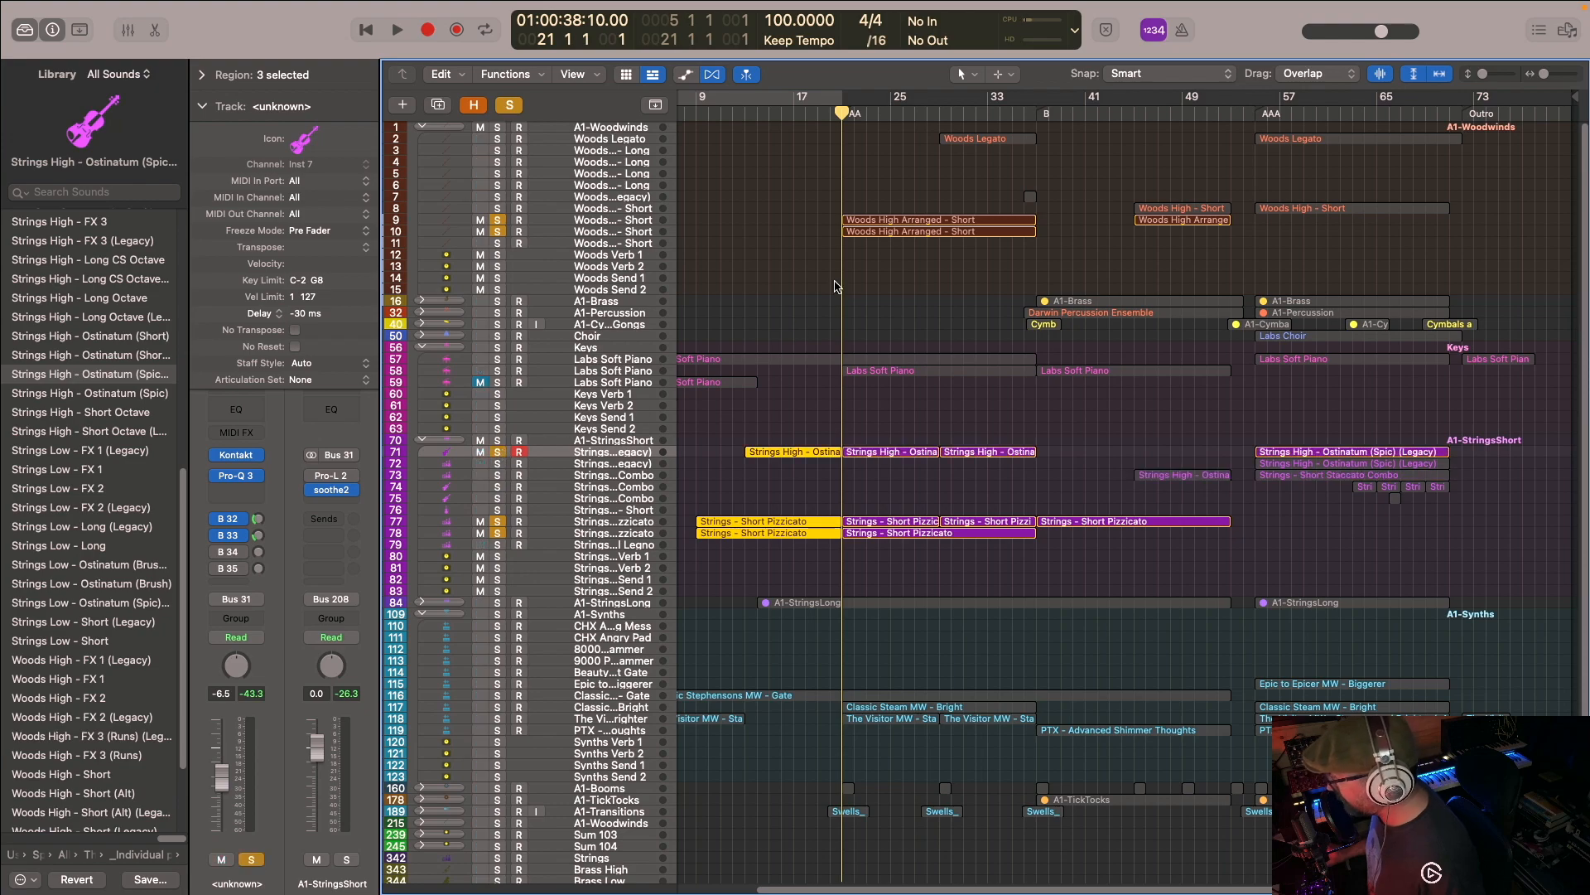
- Add the first two Labs Soft Piano tracks to the solo group and start playback at the AA marker
scroll(836, 286, "down", 3)
scroll(816, 249, "up", 3)
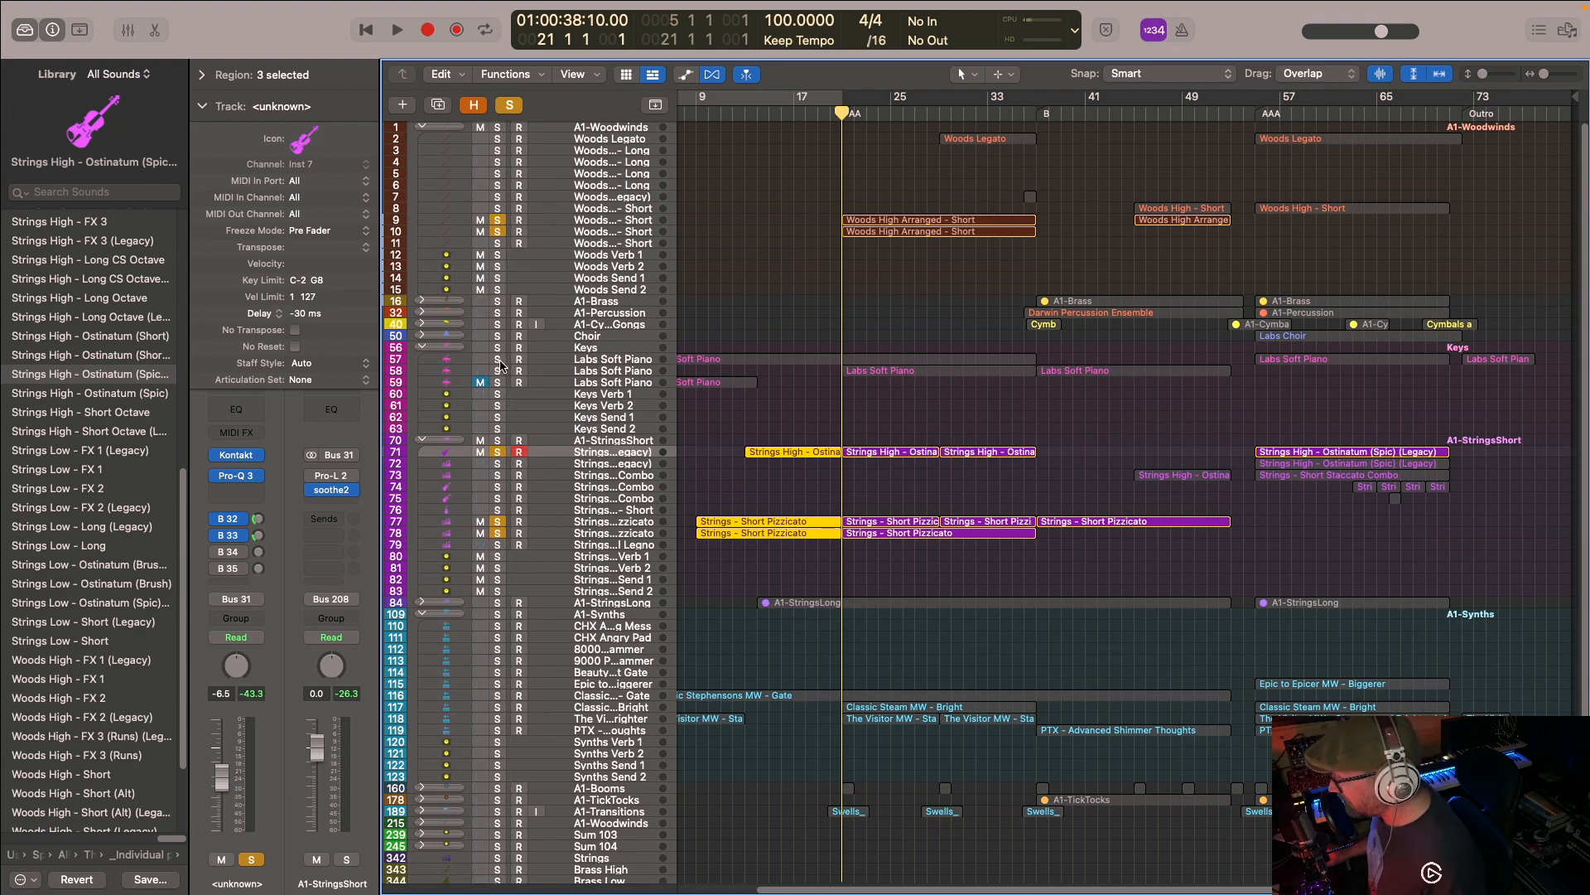
left_click_drag(494, 373, 498, 362)
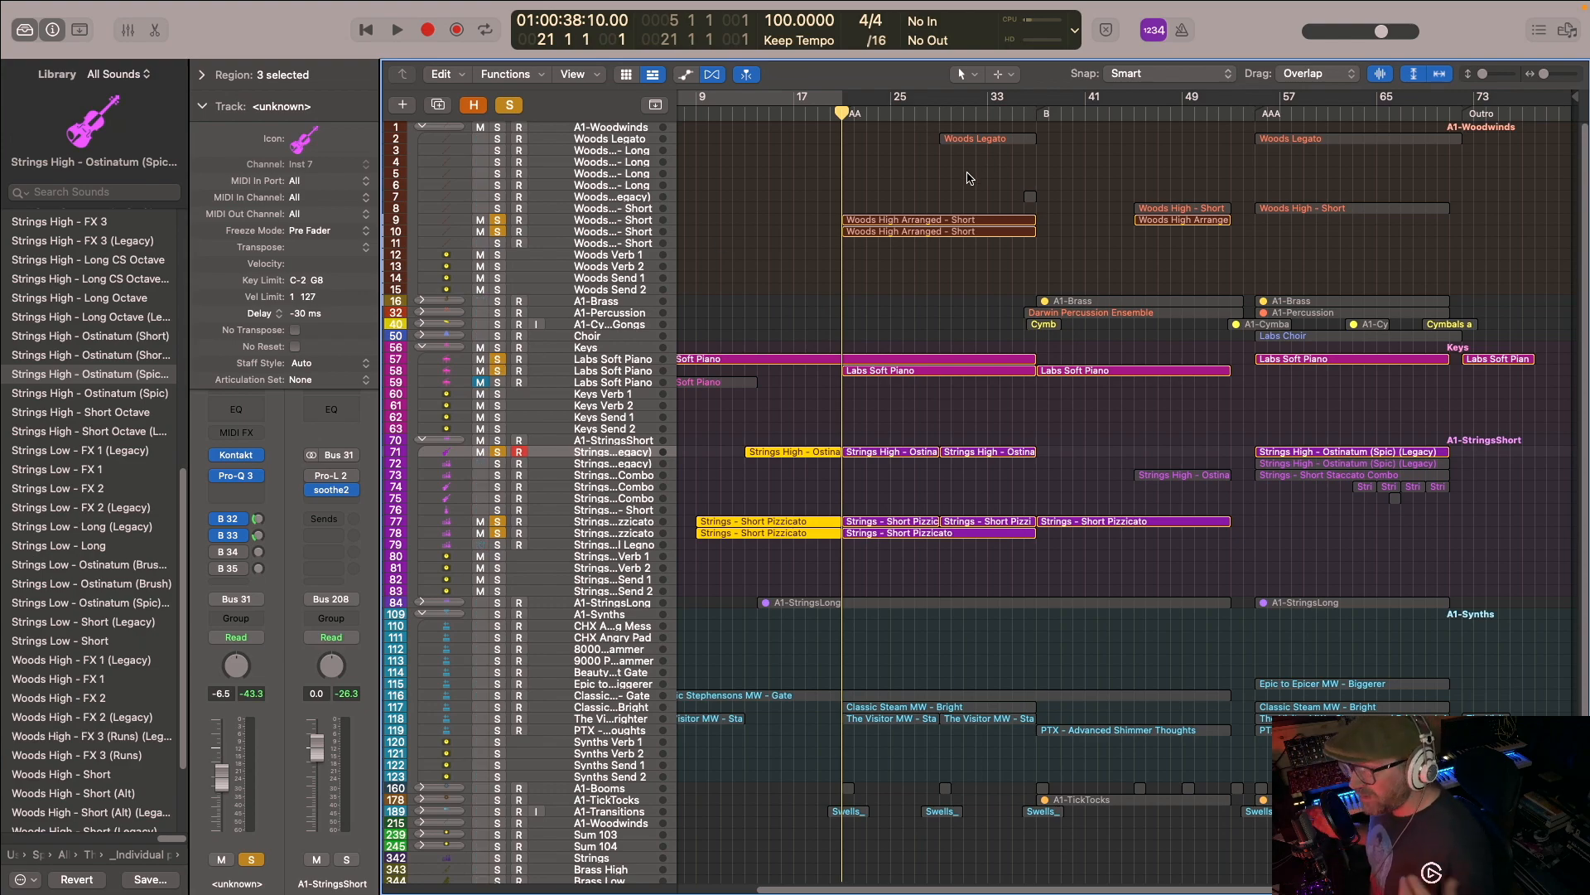
key("space")
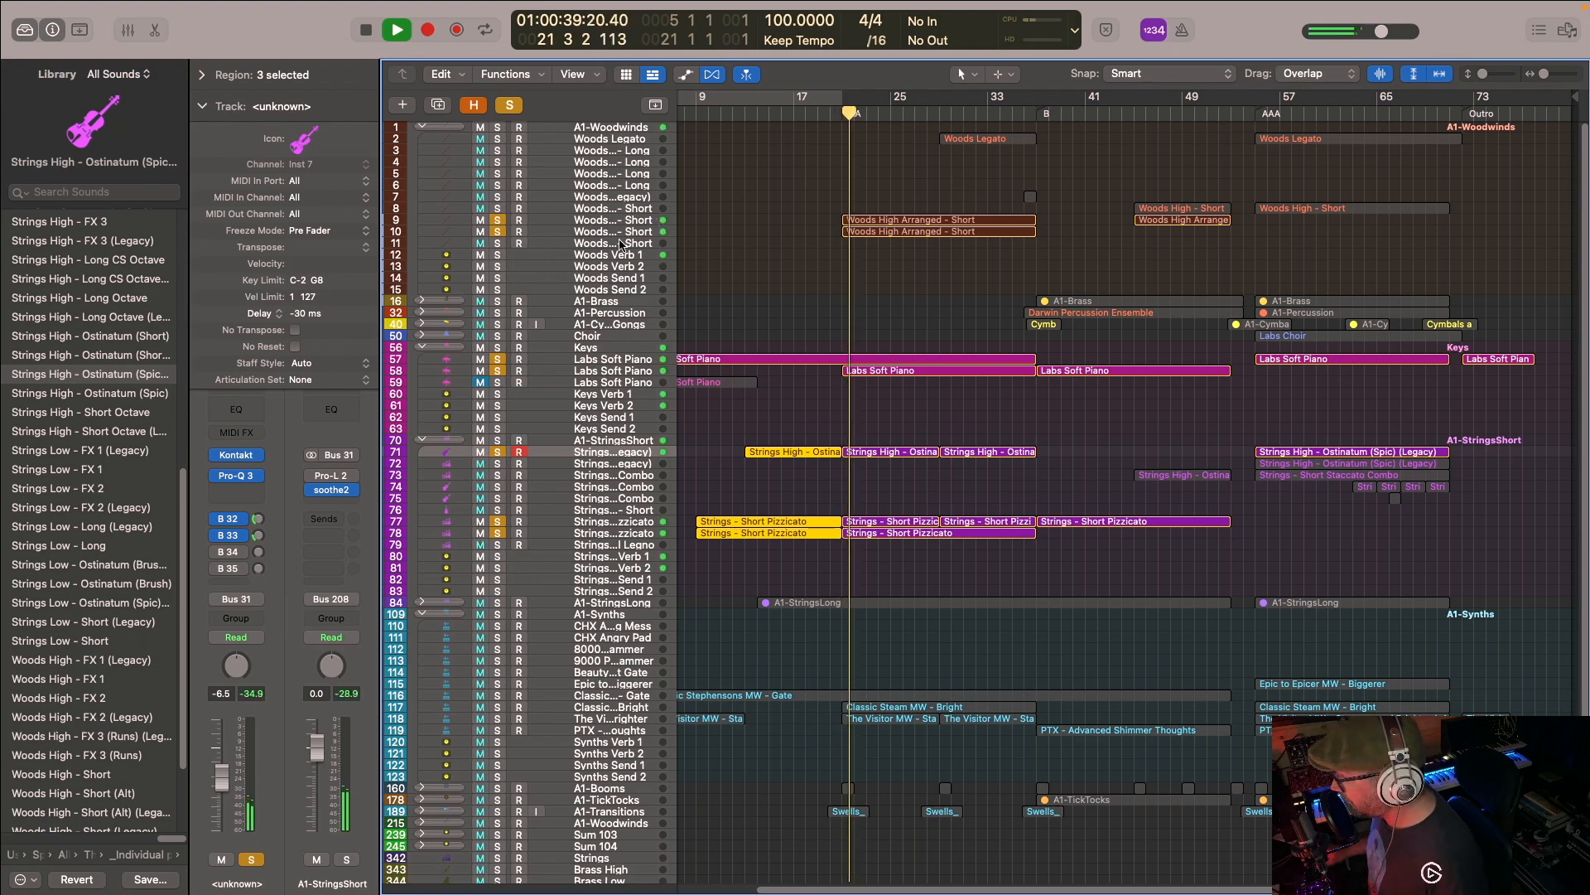
- Clear all solos during playback, solo only the two Woods High Arranged - Short tracks, and stop playback after listening
left_click(503, 107)
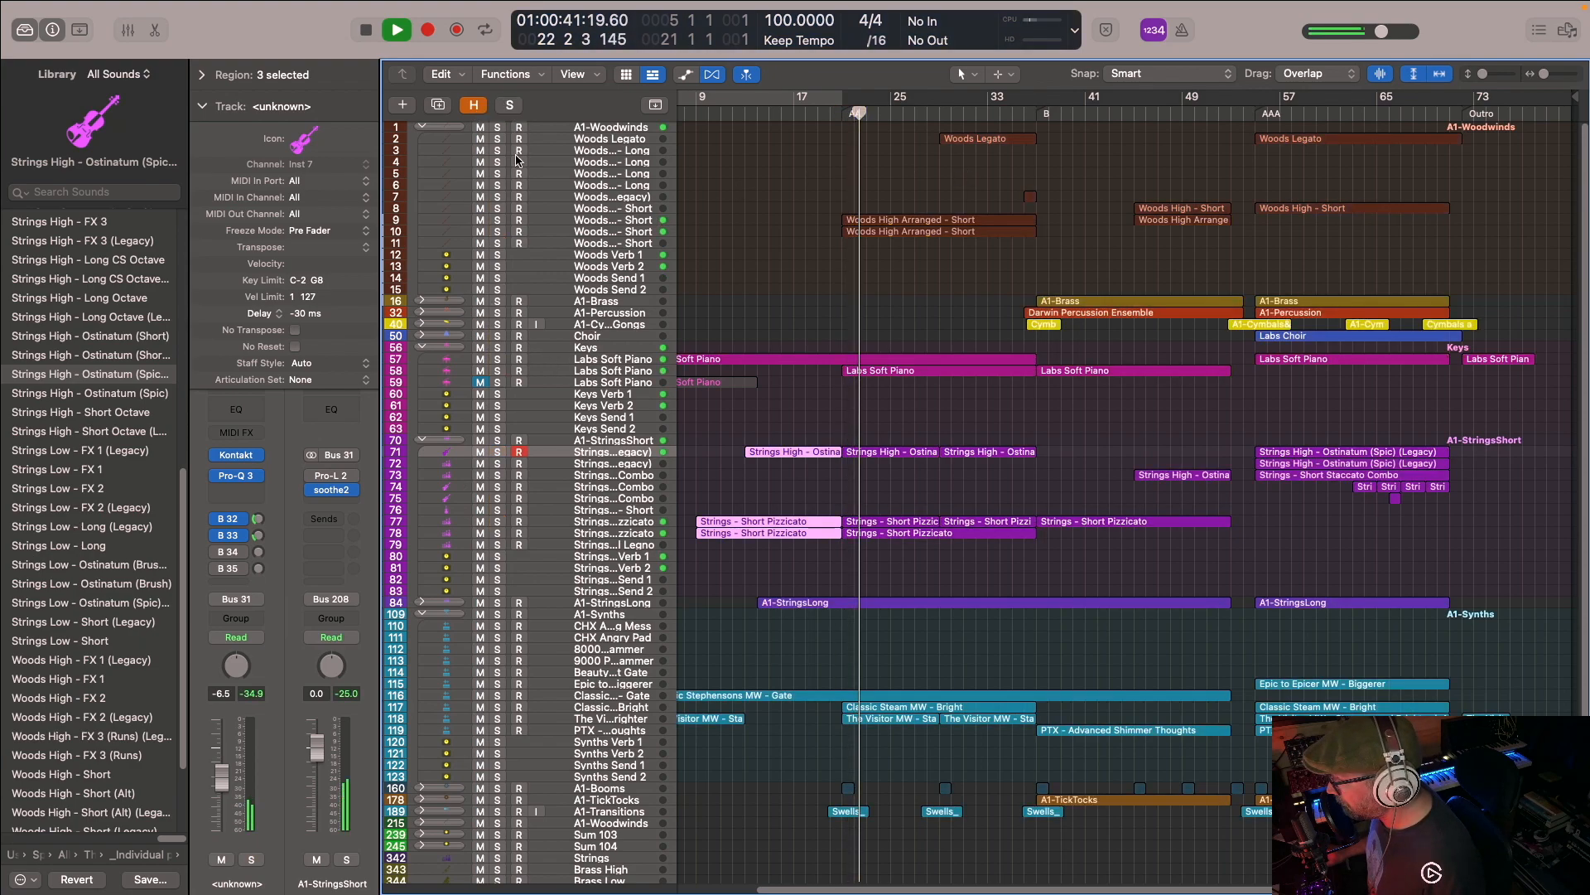
left_click(498, 221)
left_click(498, 232)
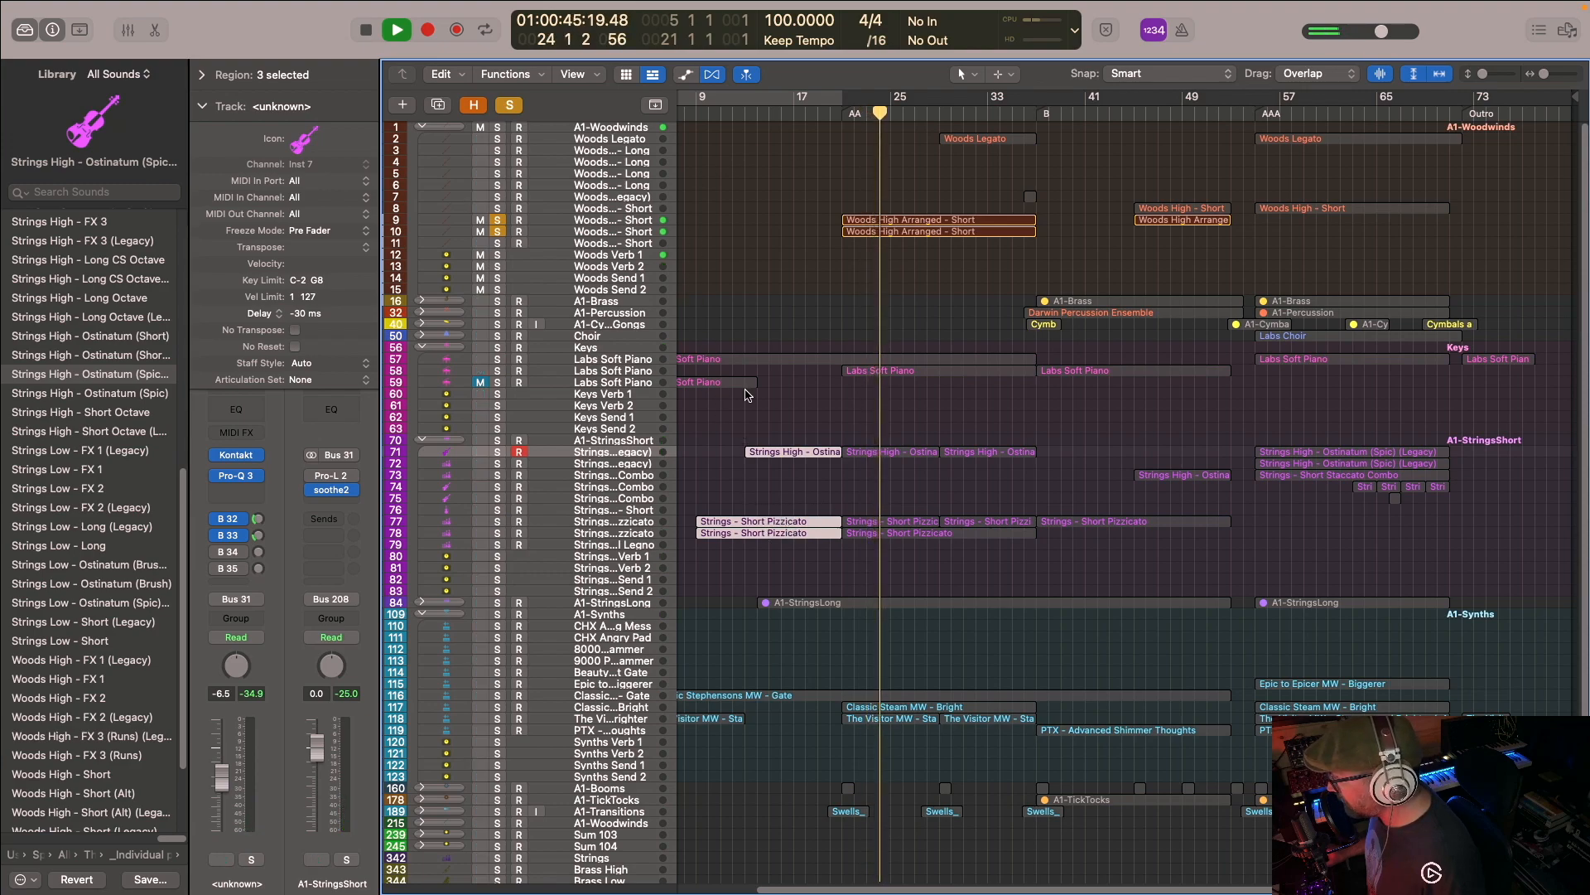
key("space")
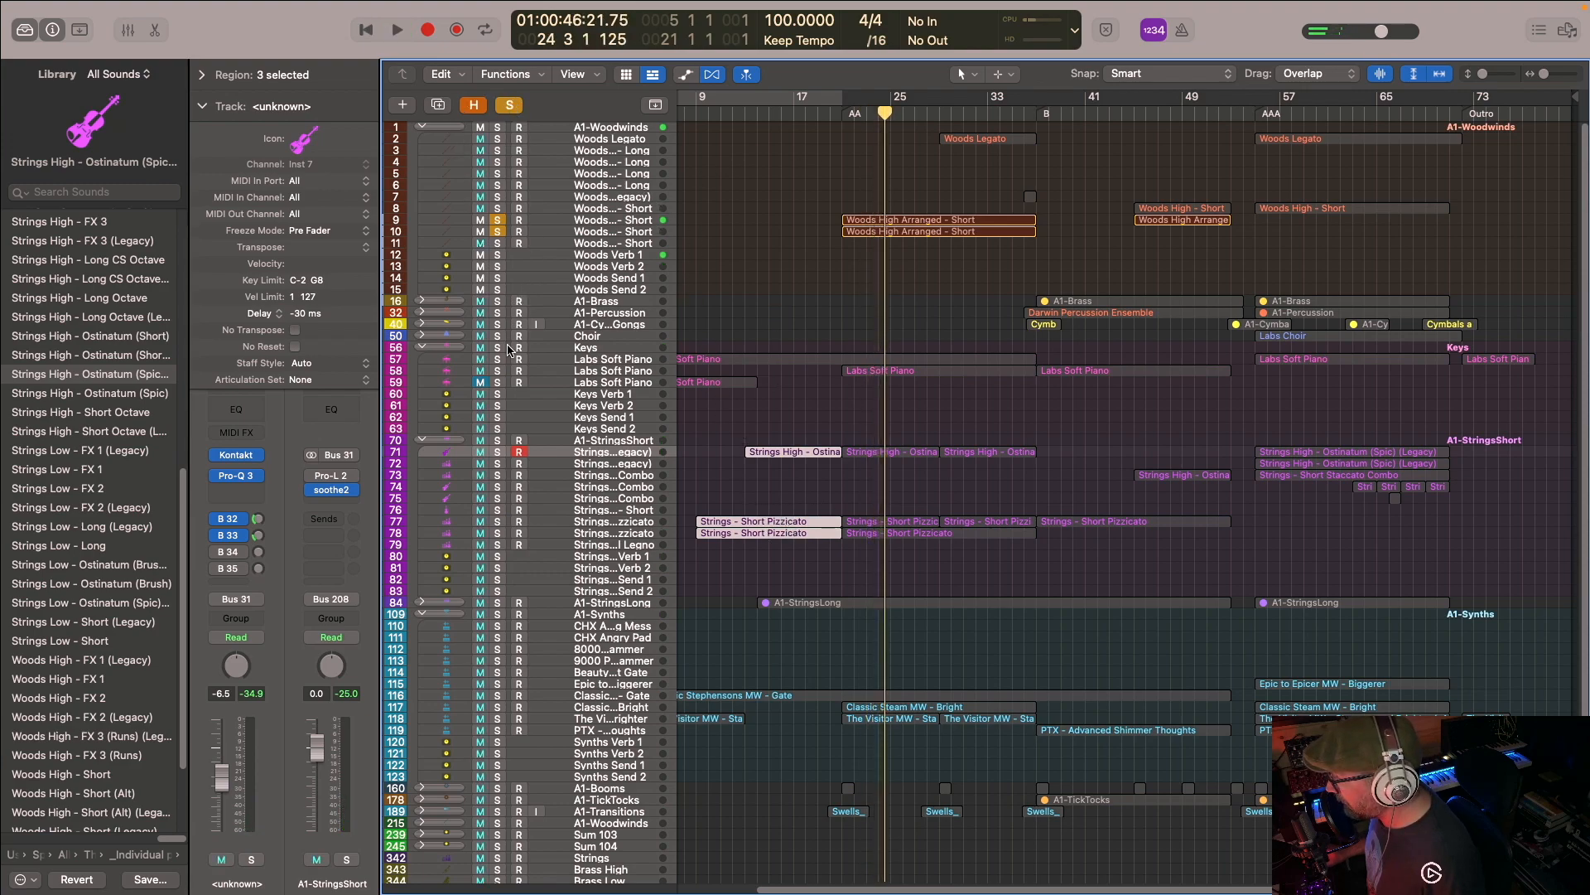
- Solo the Keys piano tracks, inspect the notes of the Labs Soft Piano region at AA in the Piano Roll, and close the editor
left_click(498, 348)
left_click(498, 369)
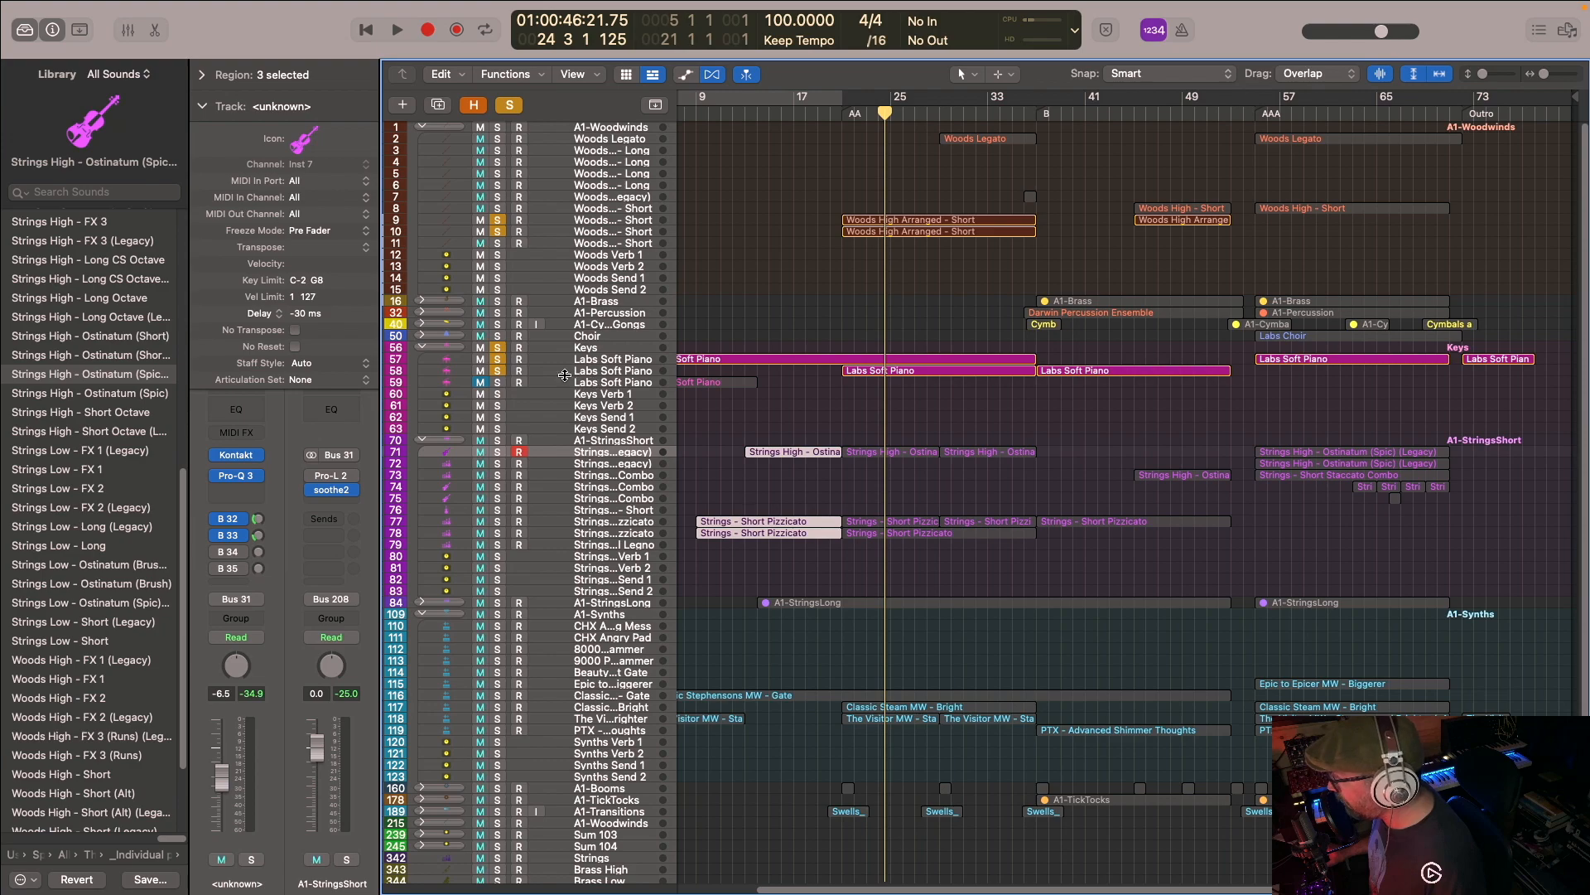
double_click(876, 375)
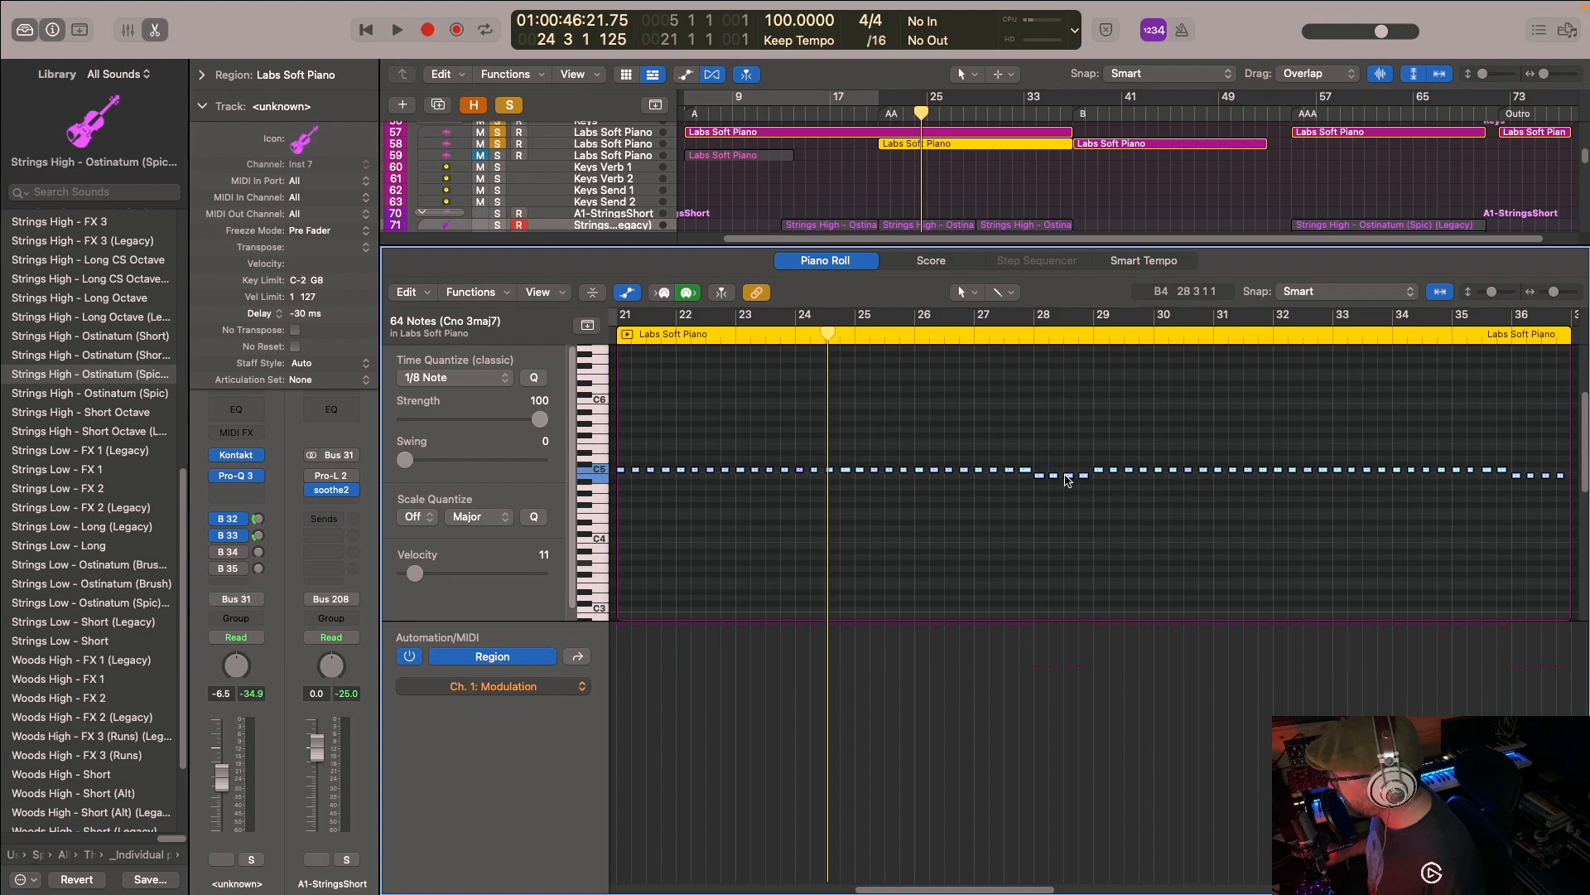
key("e")
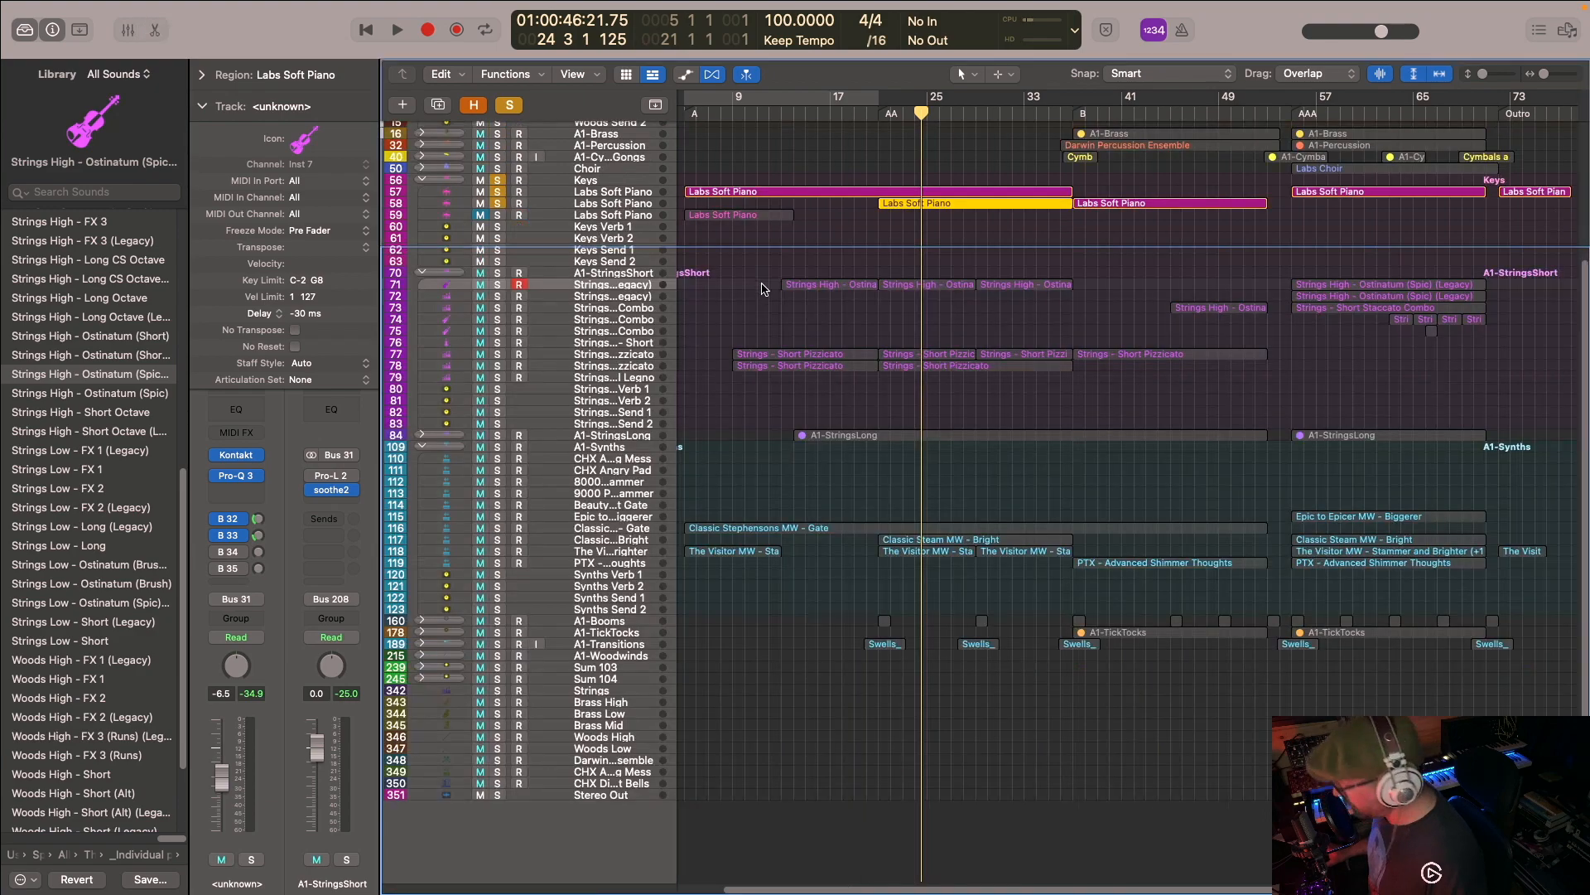
scroll(696, 164, "up", 5)
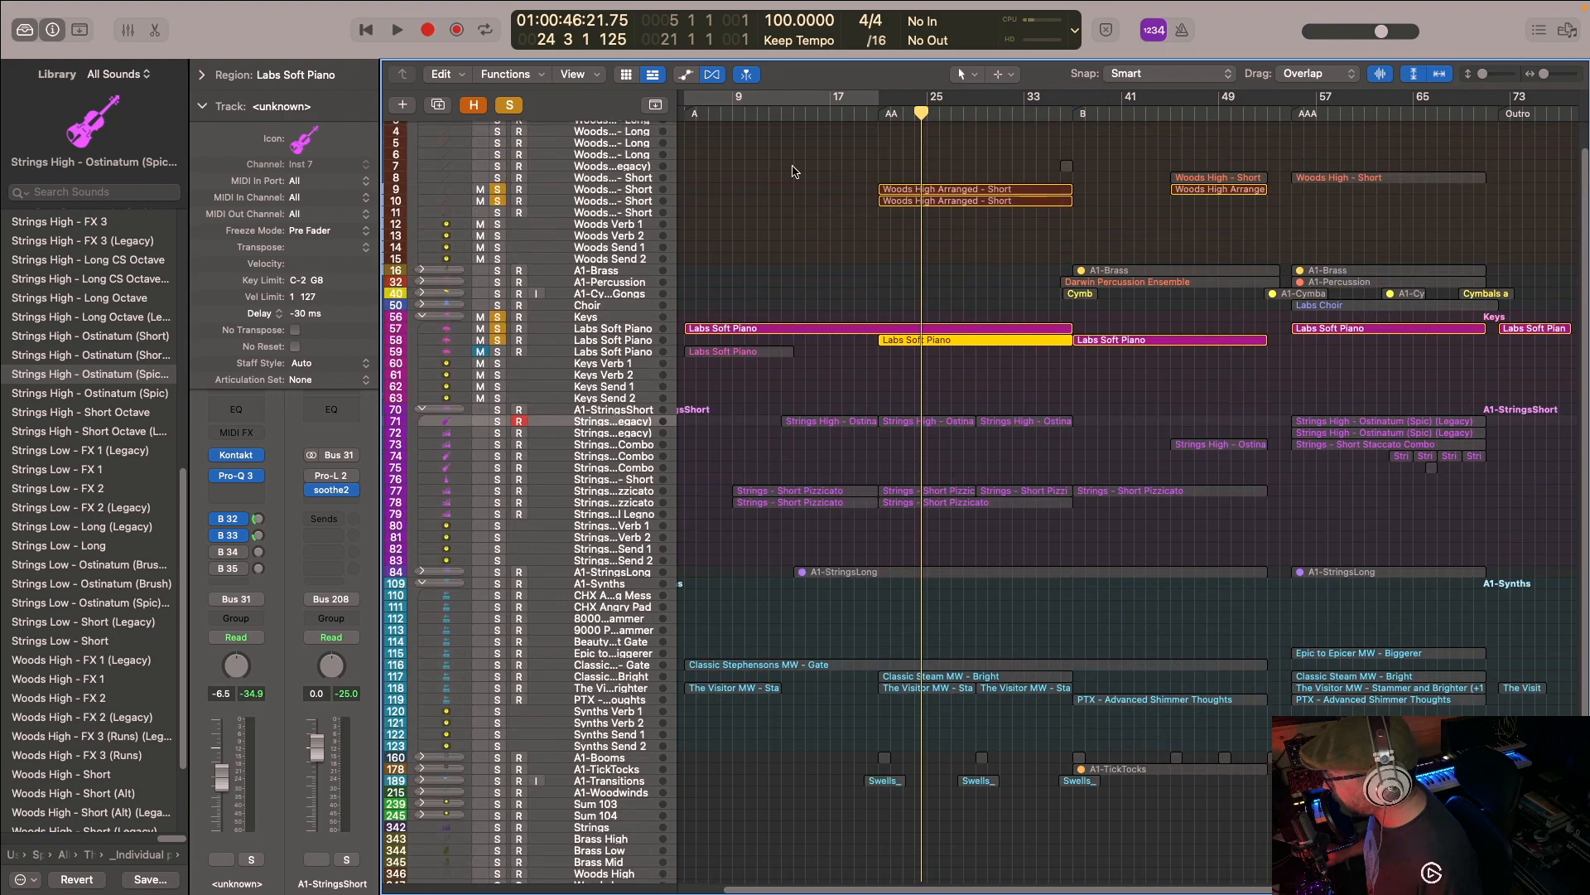
- Add the first Strings High ostinato track and both pizzicato tracks to the solos and play them with the woodwinds and piano
left_click(498, 422)
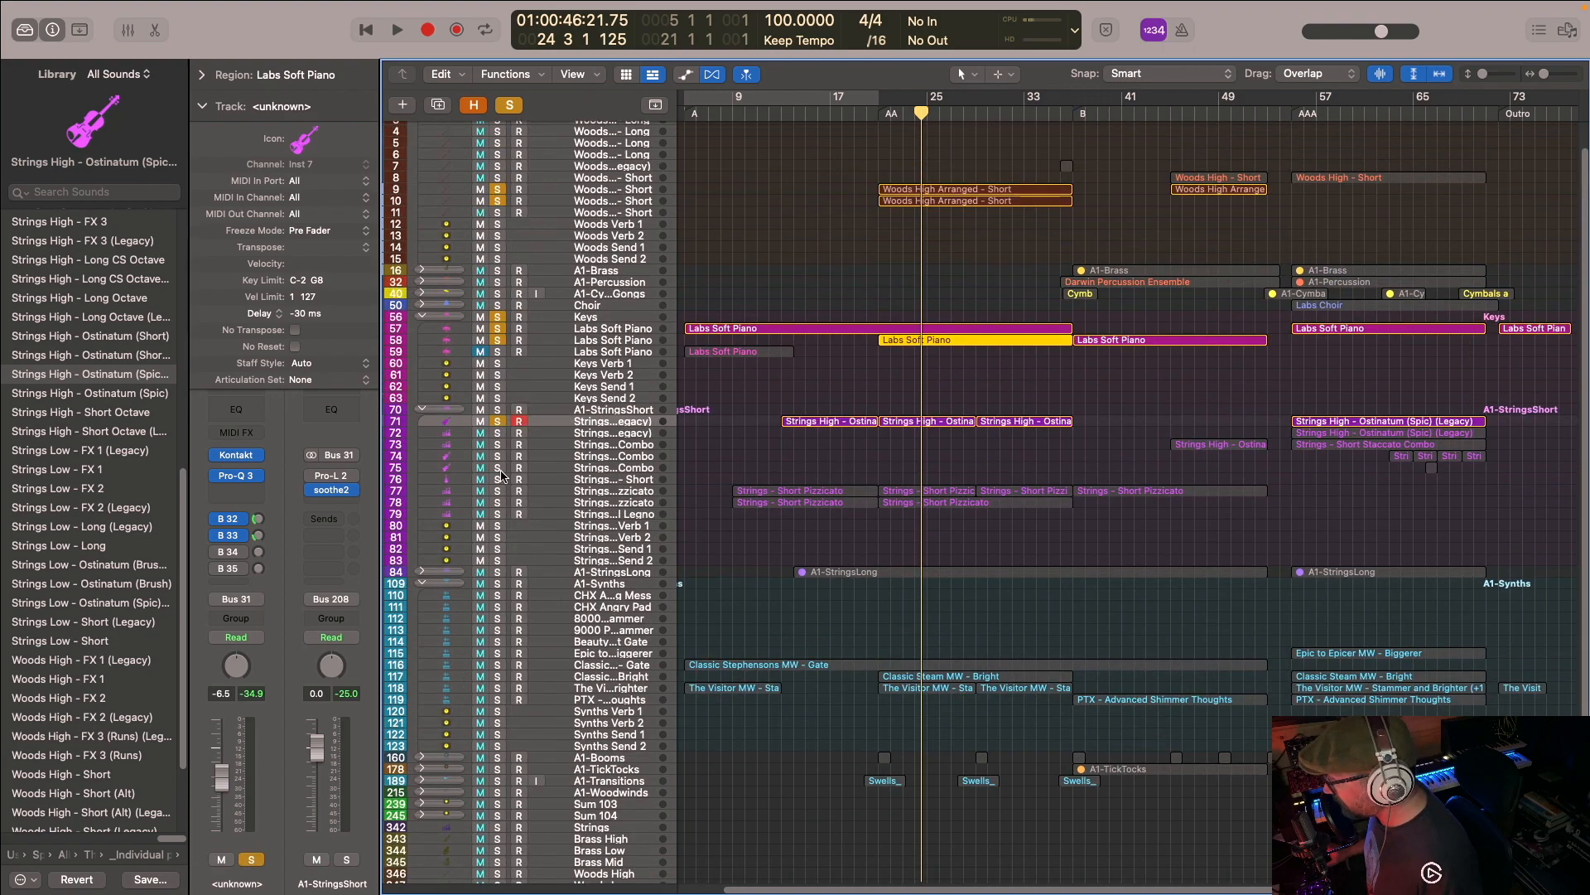
left_click_drag(500, 488, 503, 507)
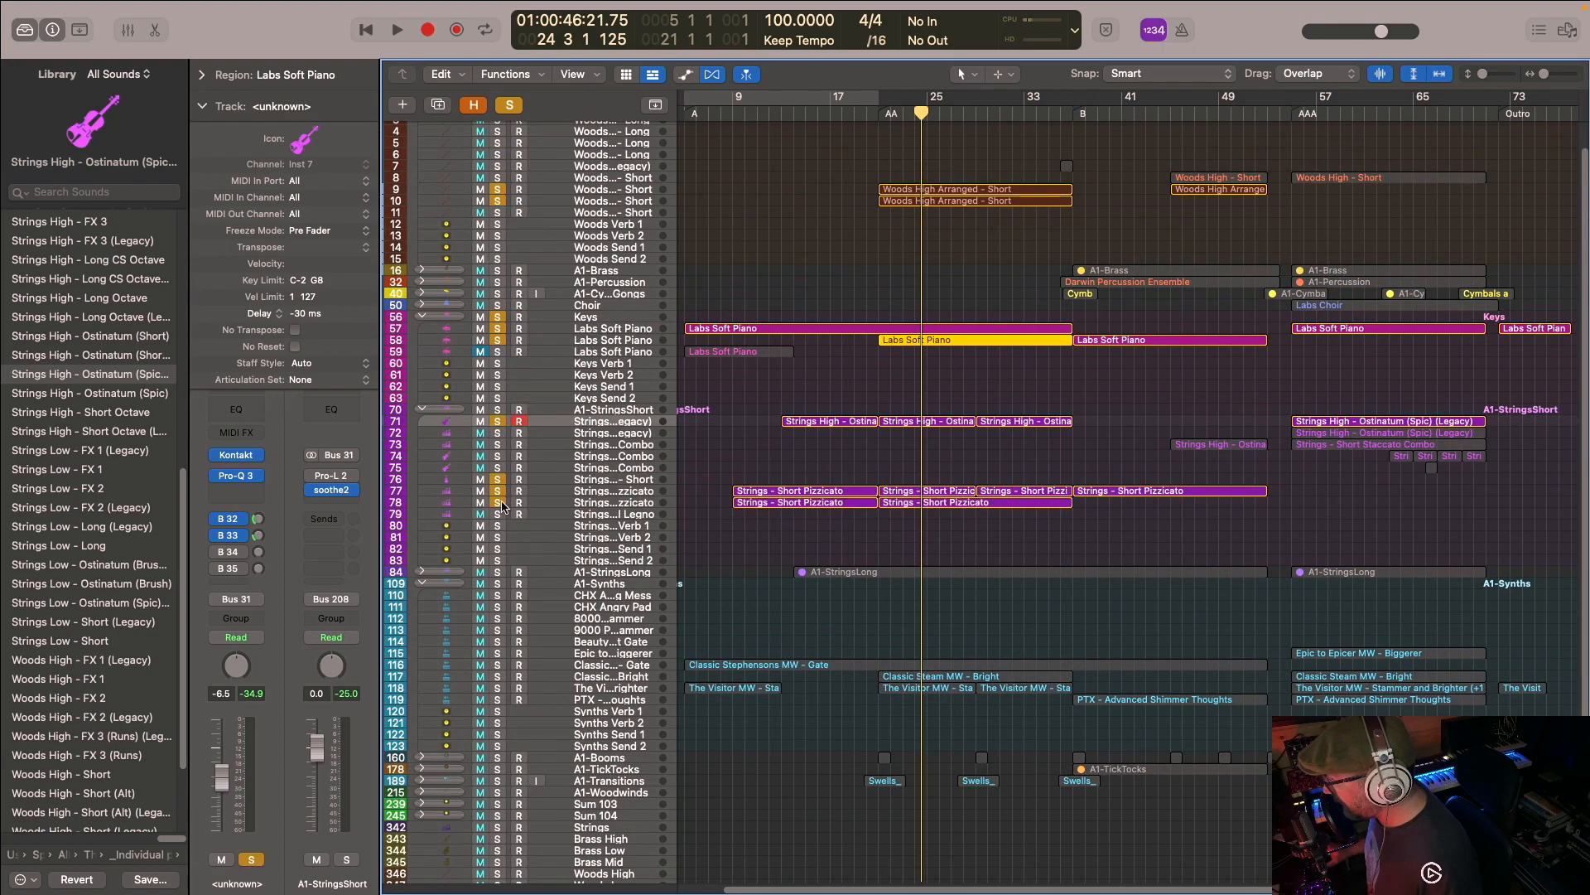
key("space")
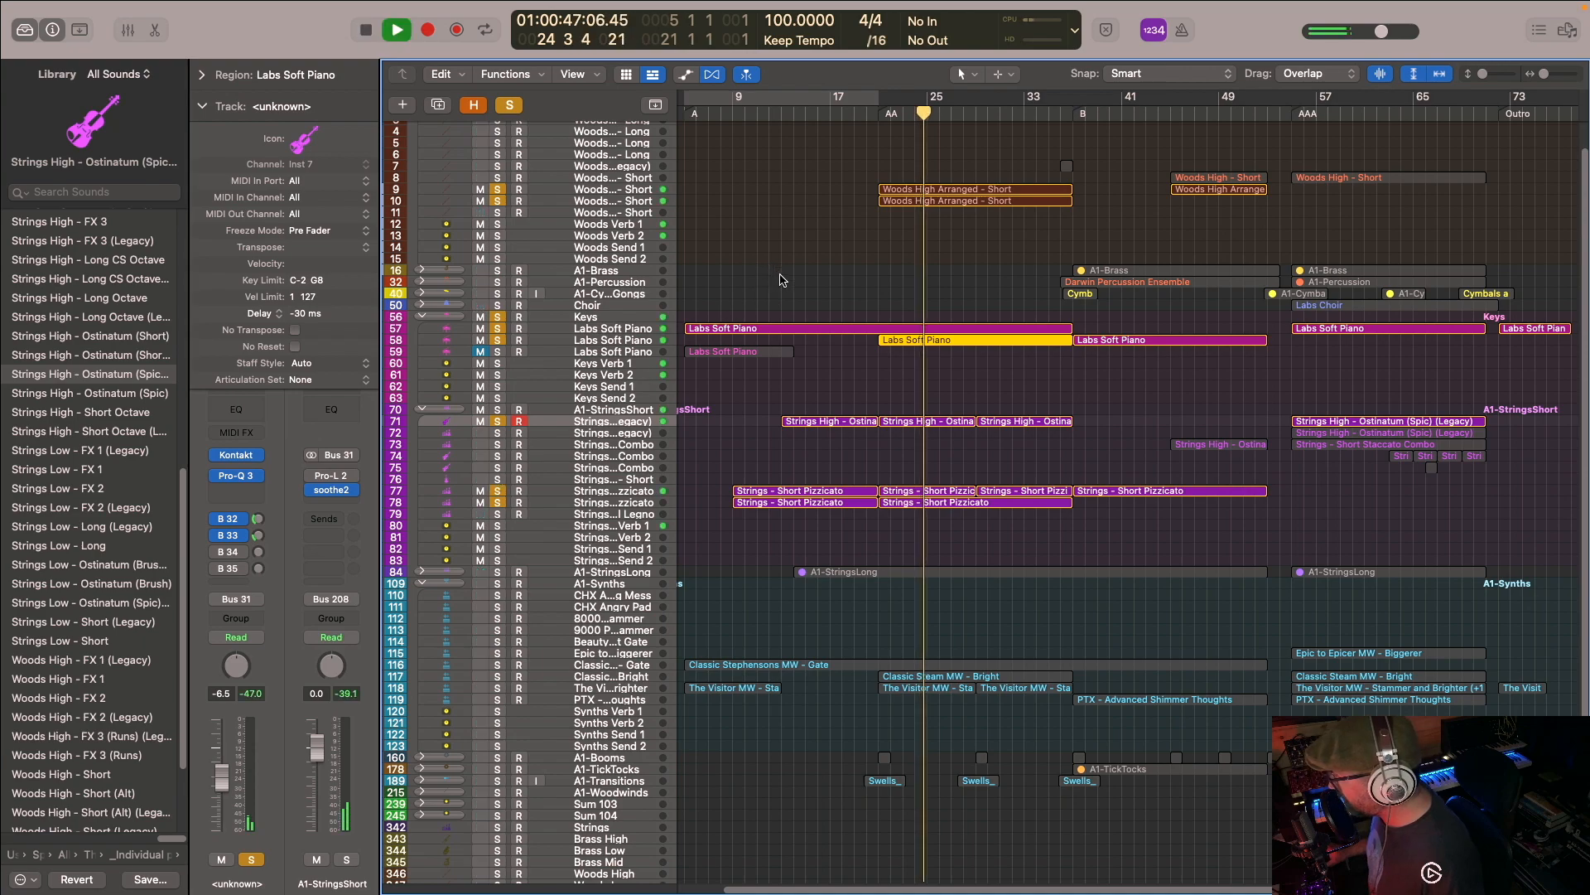
scroll(783, 285, "down", 5)
scroll(782, 247, "up", 5)
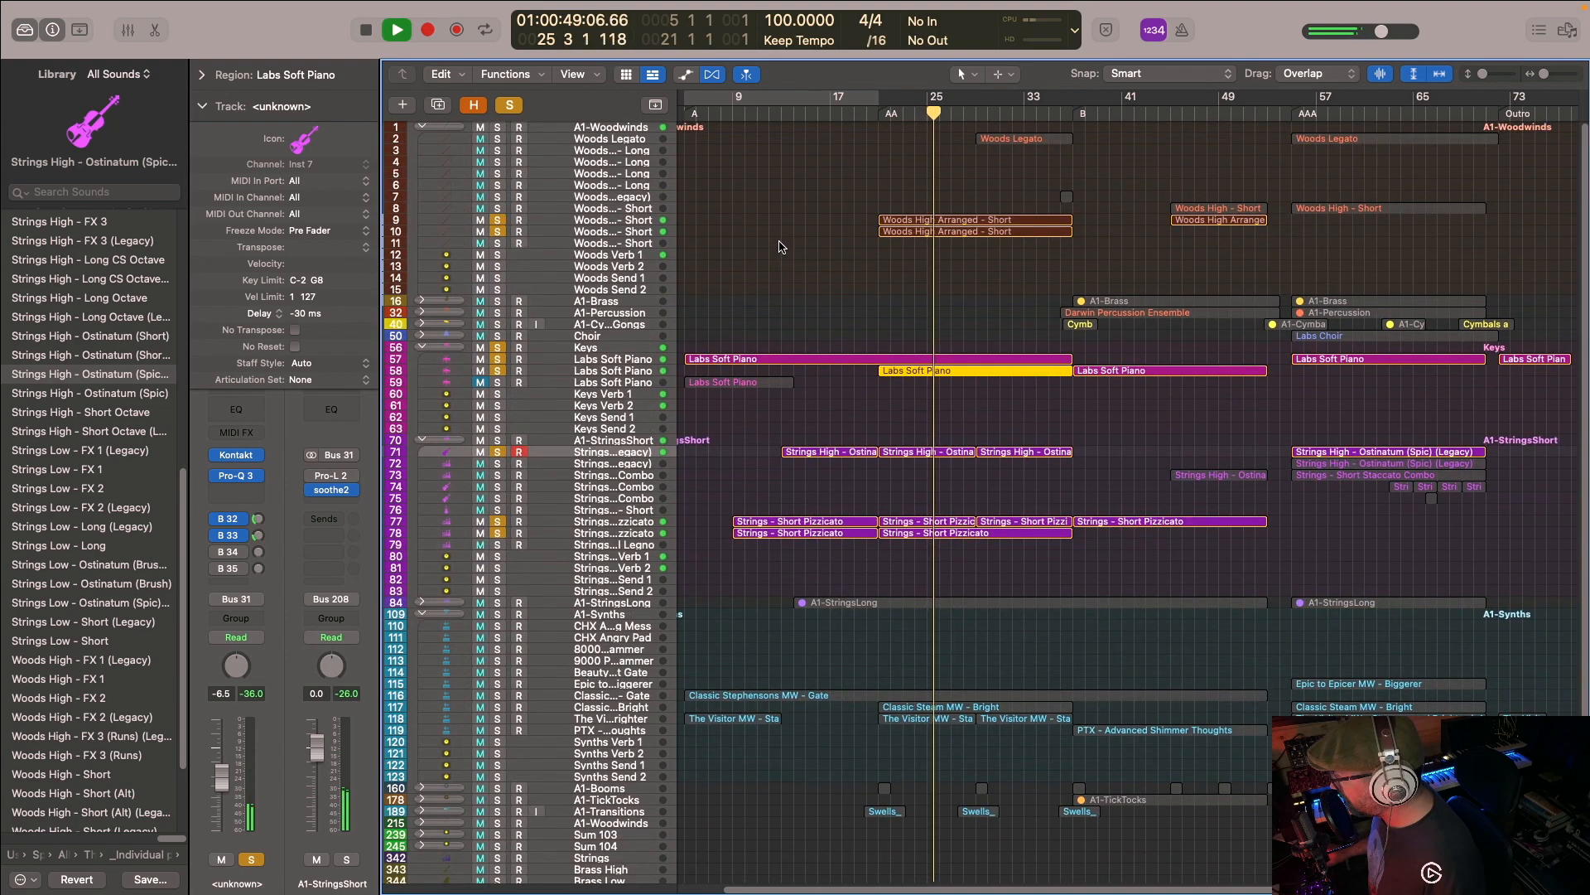
scroll(781, 247, "down", 5)
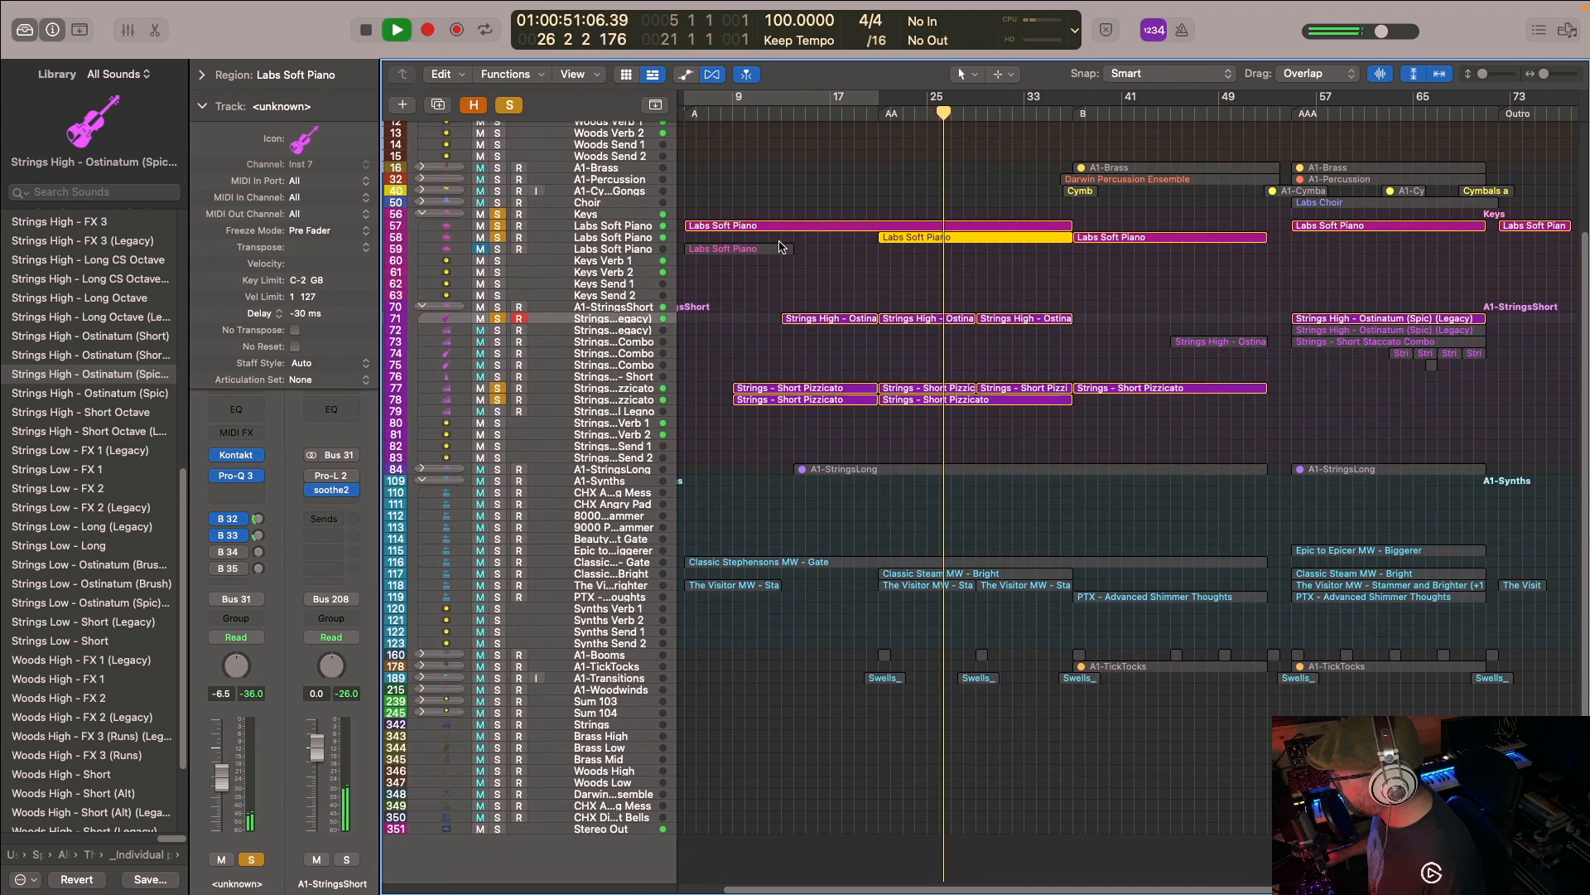
- Pause, solo the Classic Stephensons MW - Gate synth track, resume playback with it included, and stop
key("space")
left_click(496, 528)
key("space")
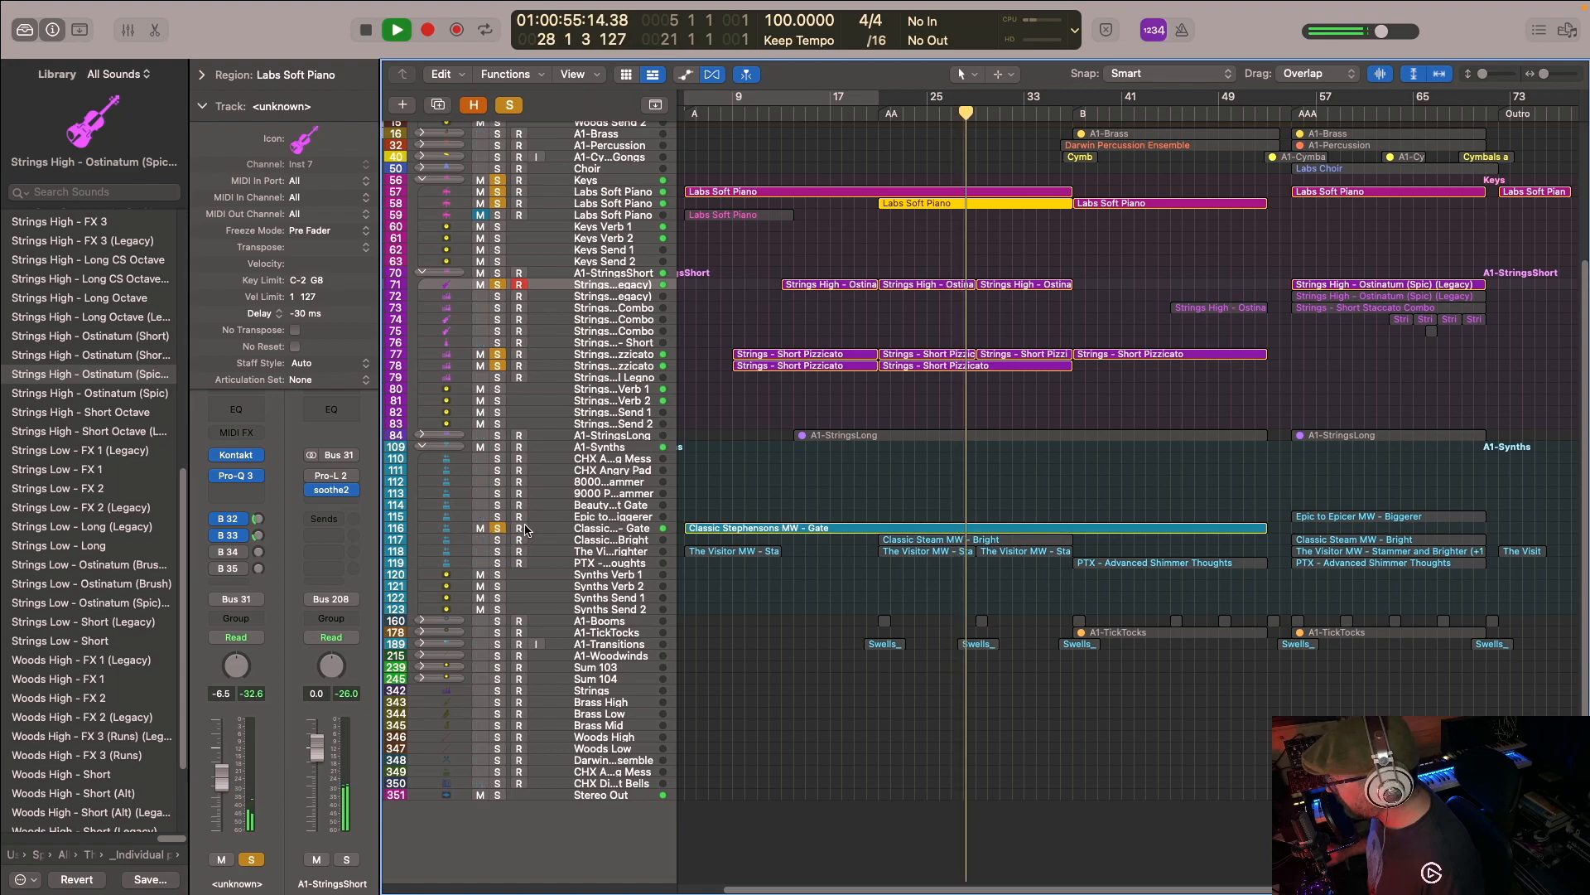
key("space")
scroll(775, 296, "up", 5)
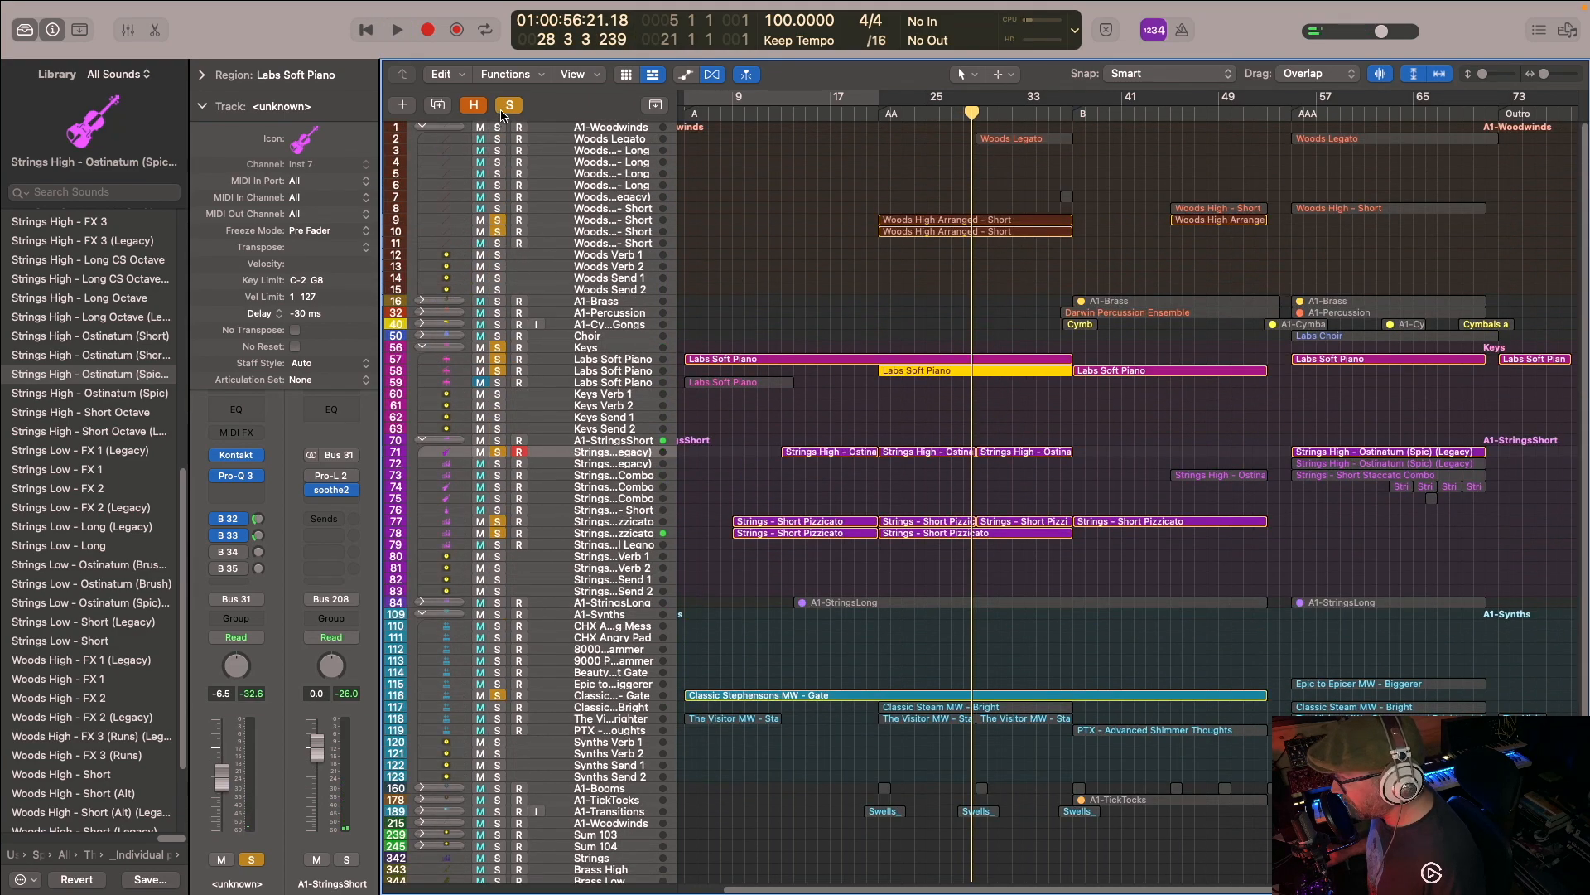
- Clear all track solos and expand the A1-StringsLong track stack
left_click(505, 108)
scroll(550, 333, "down", 4)
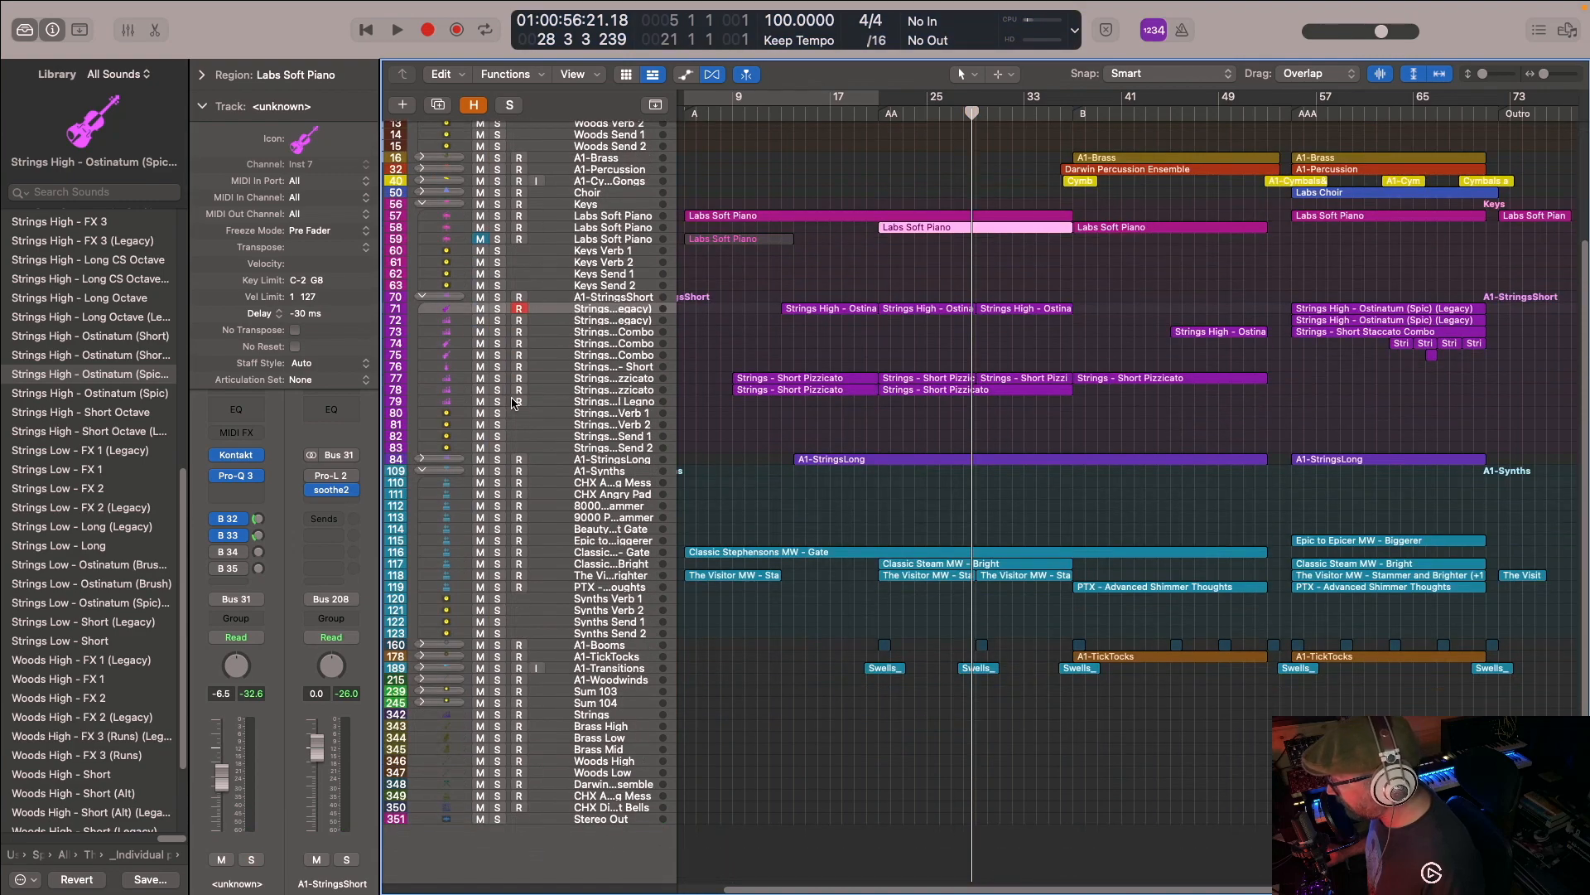
left_click(421, 458)
scroll(653, 492, "down", 1)
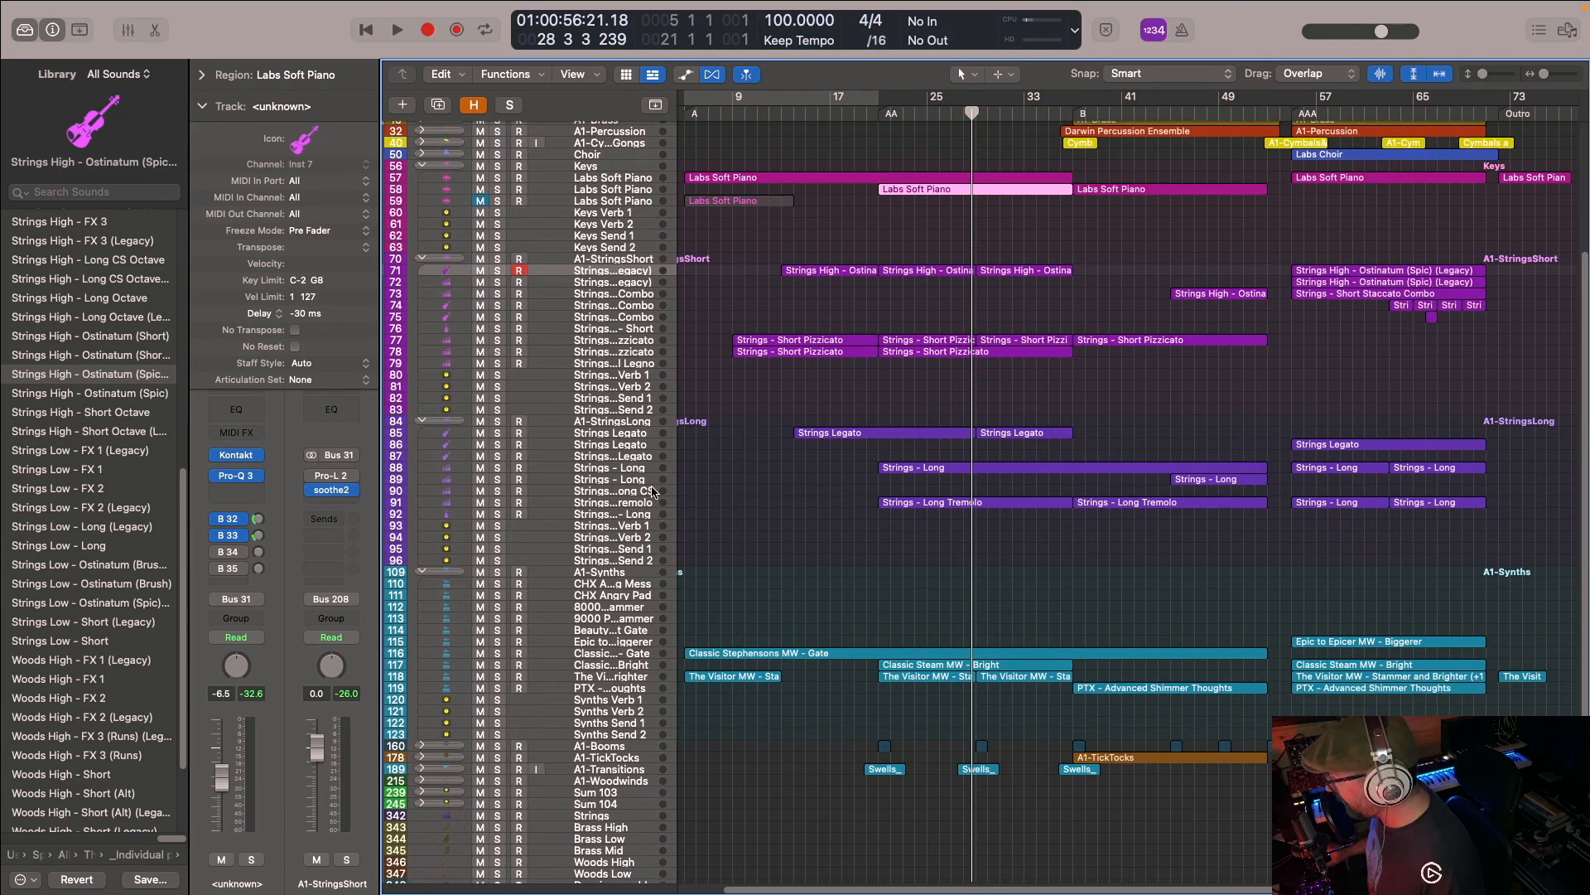
- Solo the first Strings Legato, both Strings - Long and the Strings - Long Tremolo tracks, and play them from the AA marker
left_click(498, 434)
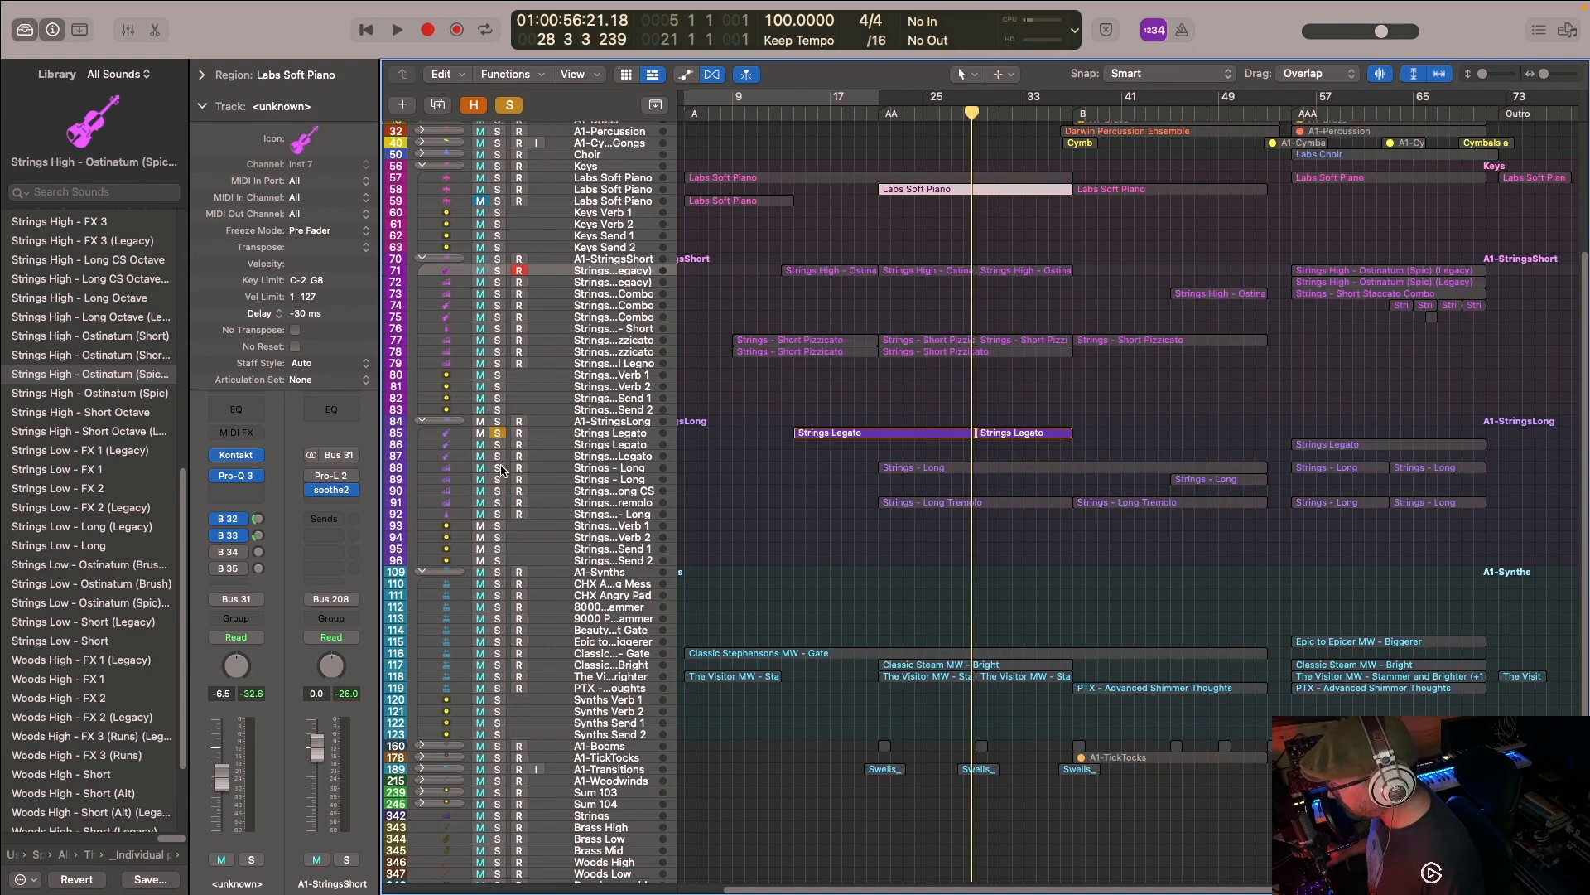
left_click(498, 468)
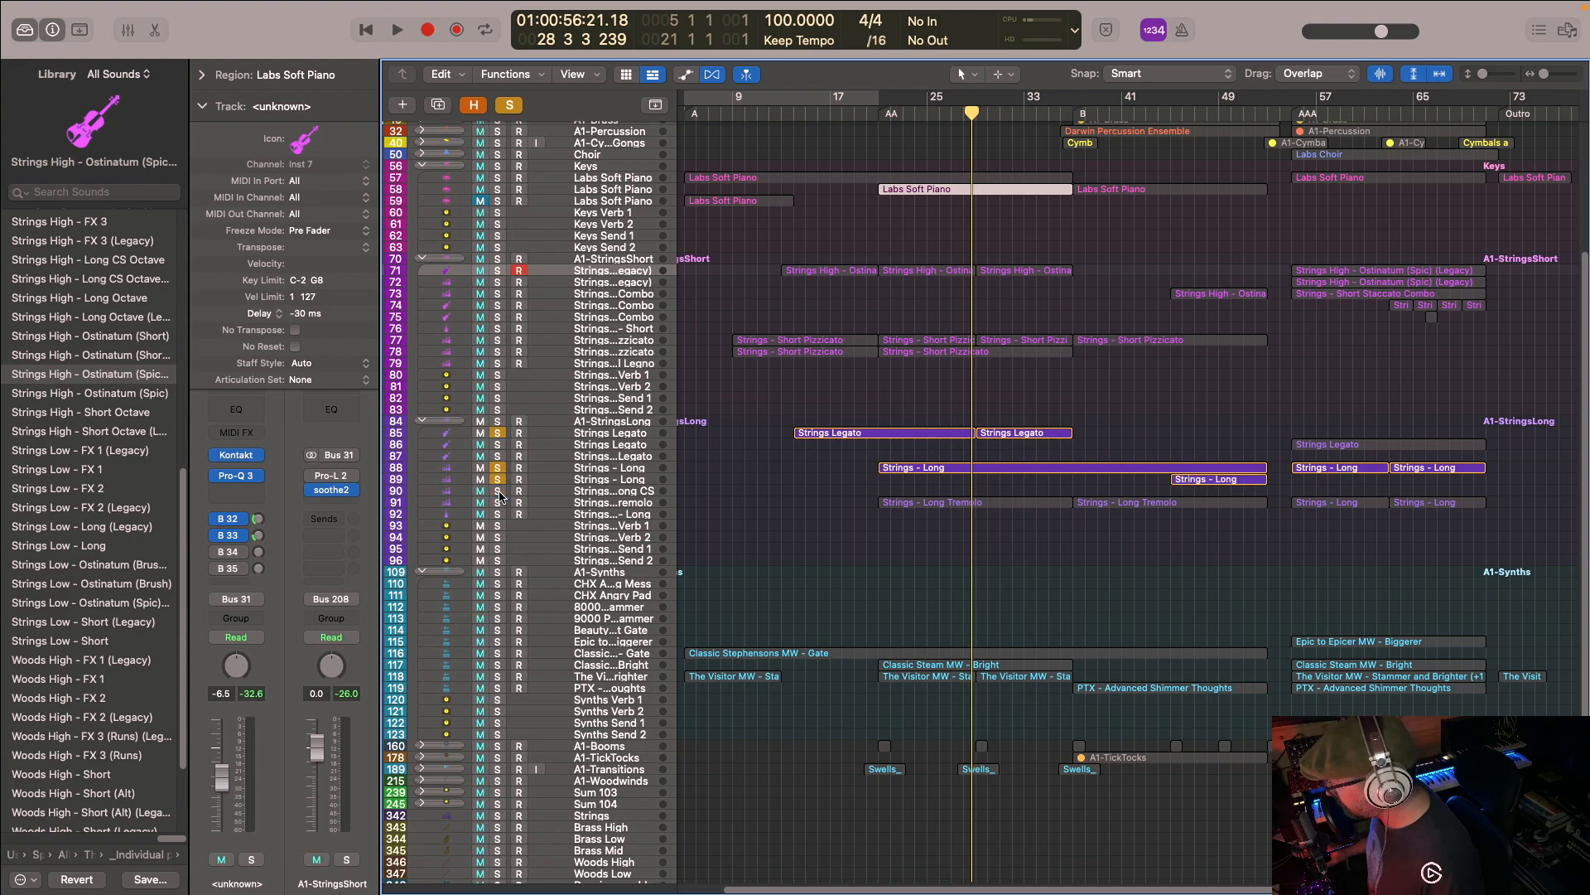
left_click(499, 502)
scroll(563, 464, "up", 5)
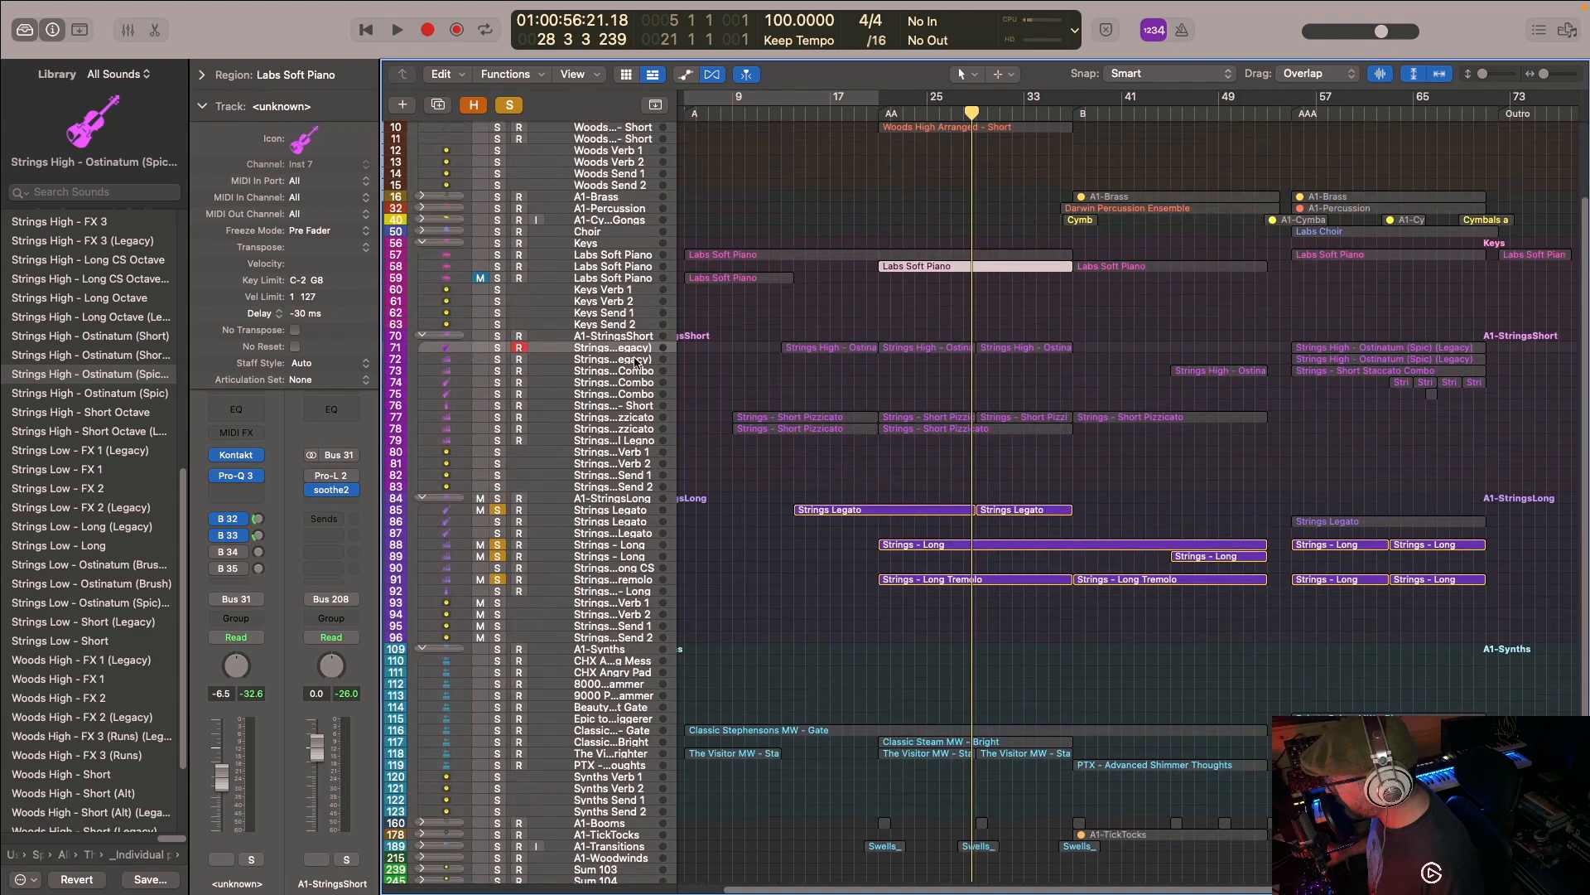
scroll(634, 339, "down", 3)
left_click(886, 113)
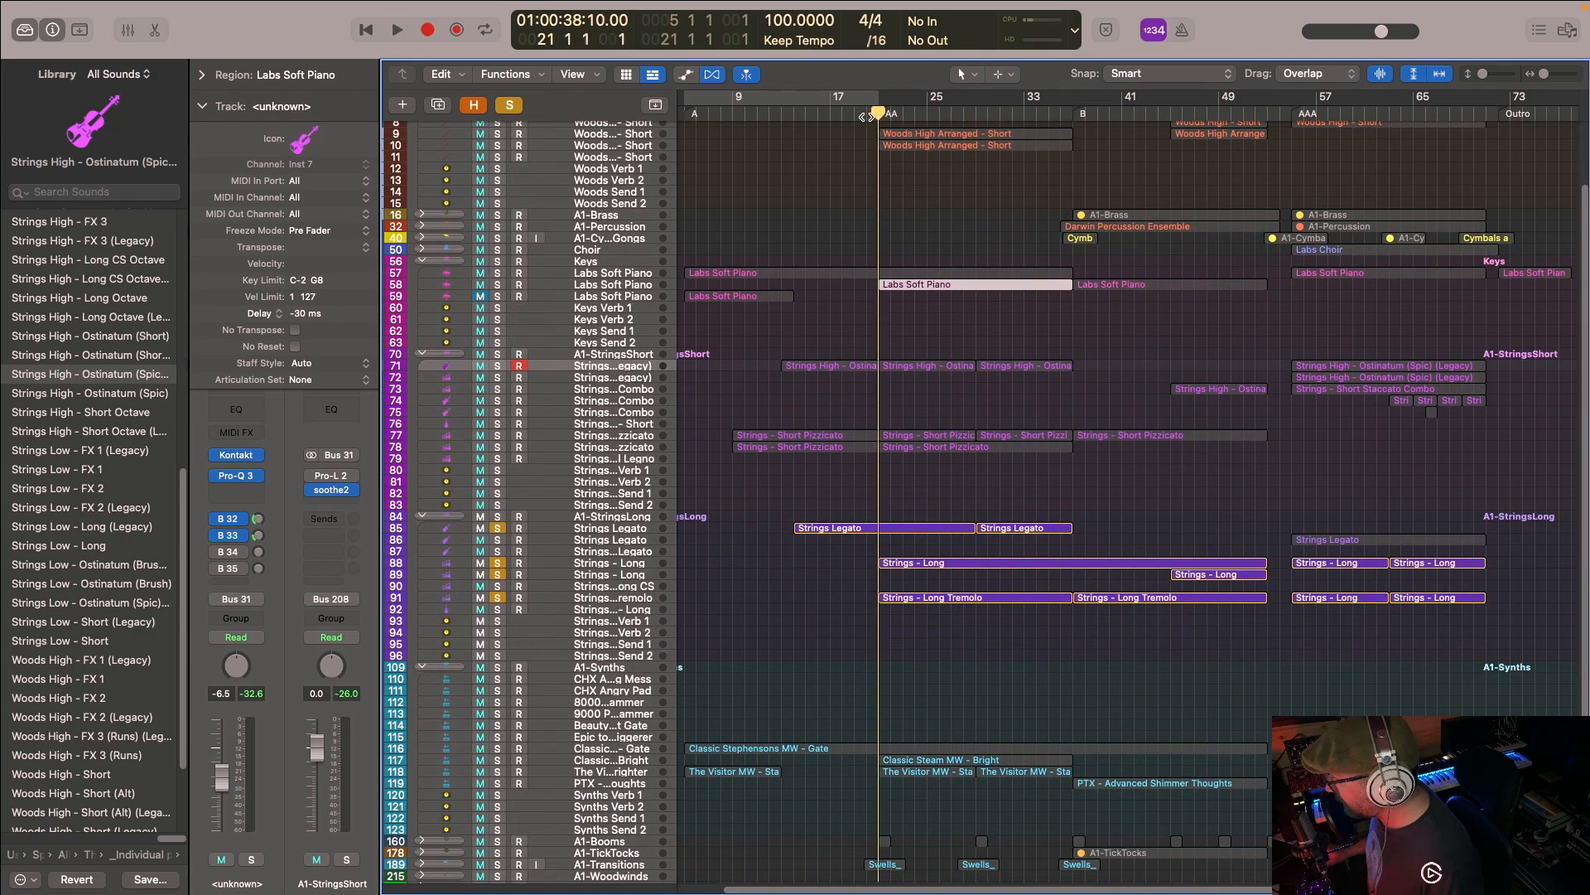
key("space")
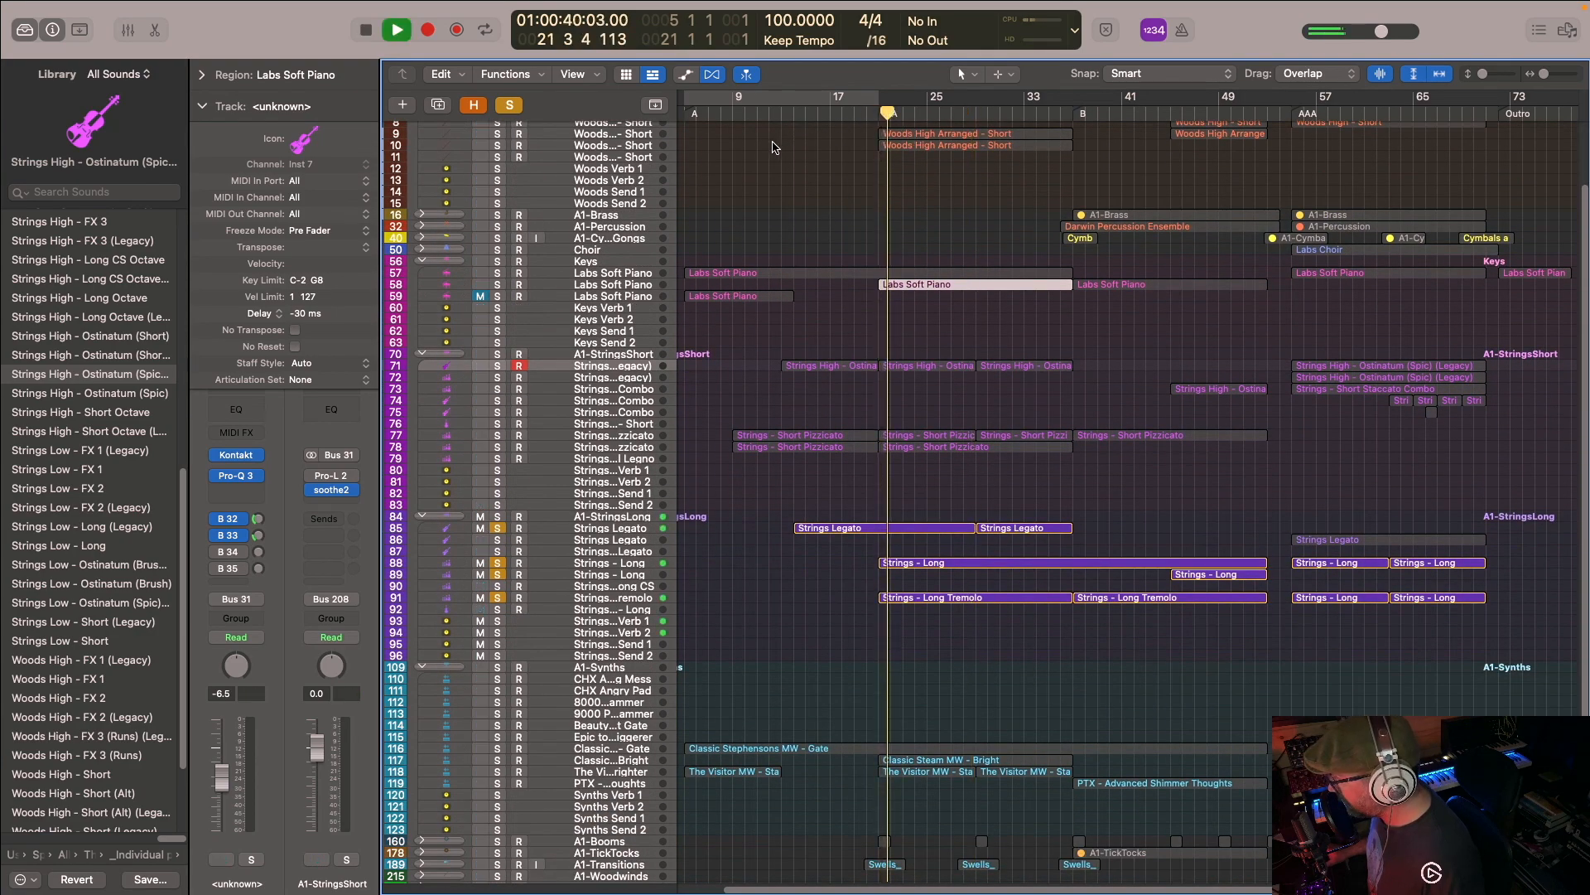
- Select the long strings regions around the AA section, view their notes and modulation in the Piano Roll, and close the editor
left_click_drag(945, 499, 1003, 628)
double_click(930, 563)
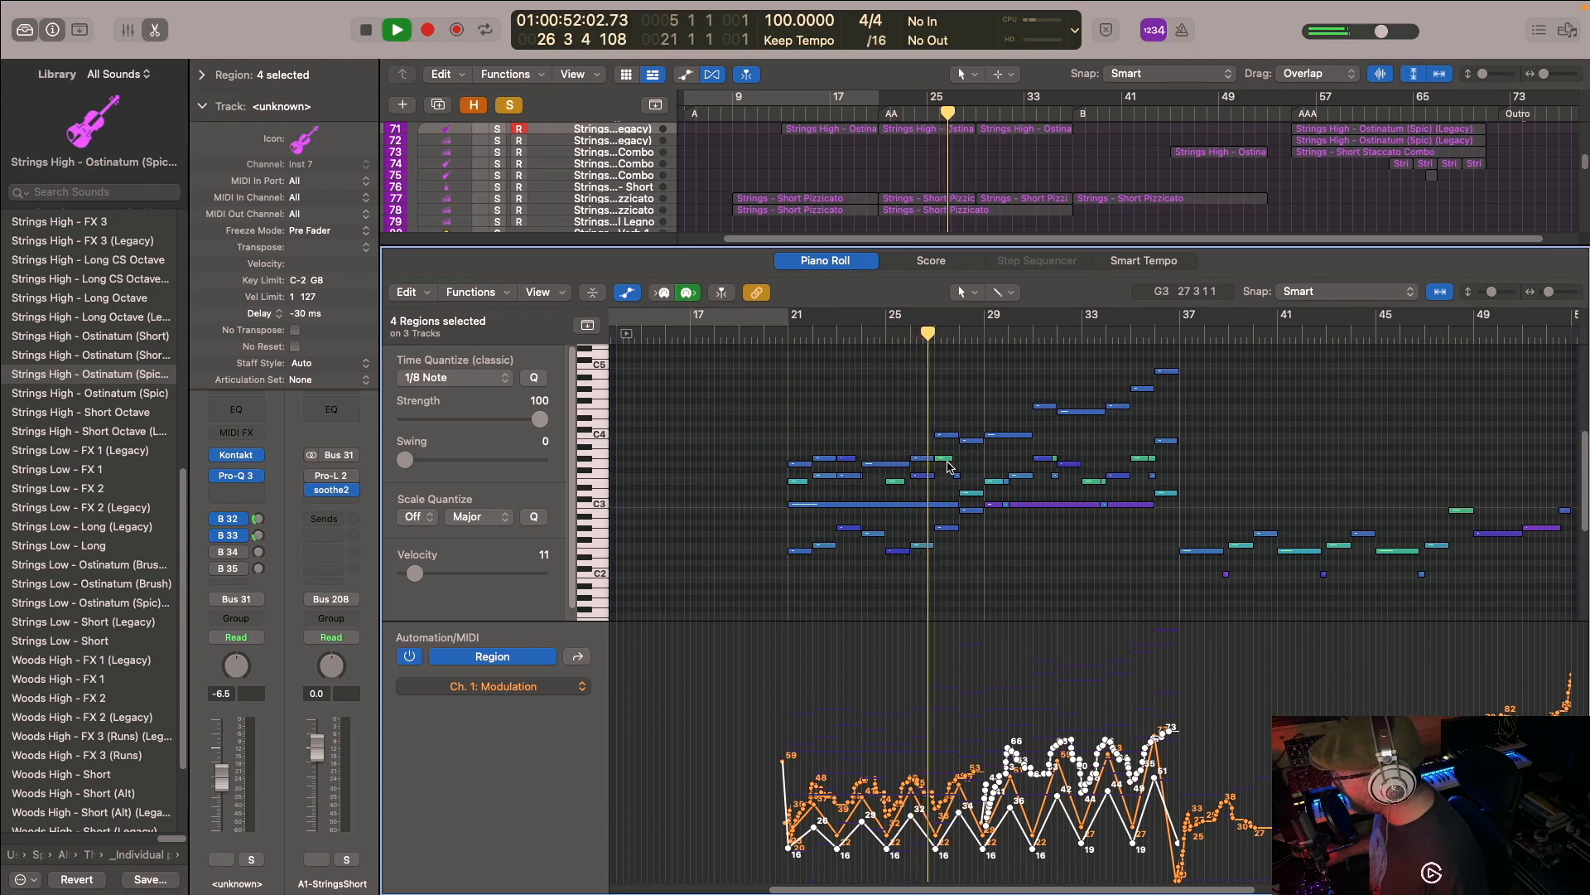
left_click(155, 30)
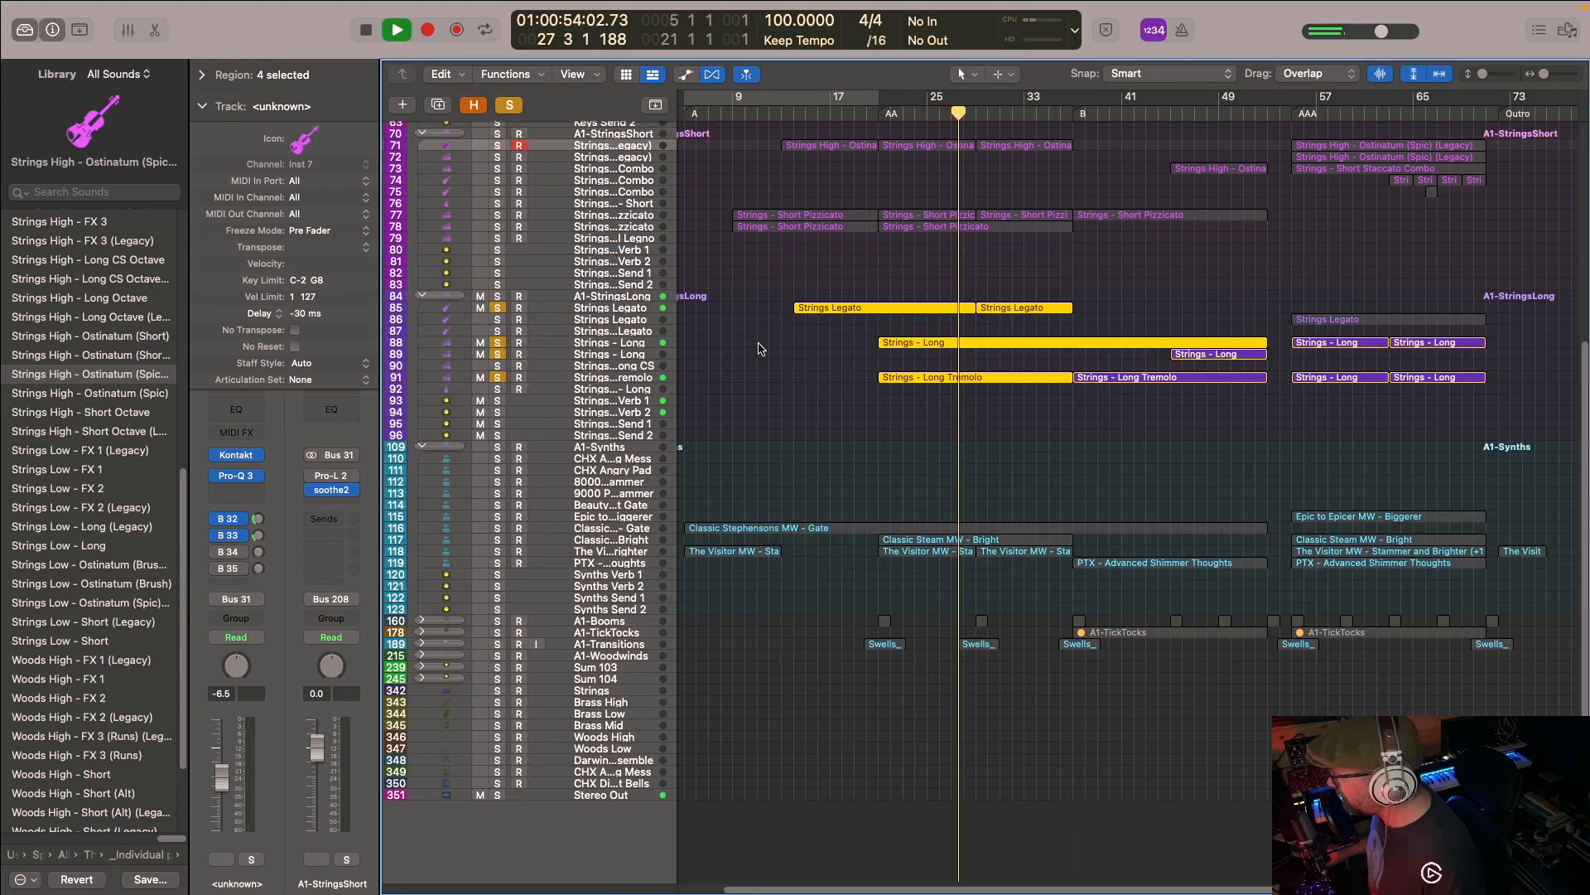
- Solo the Woods Legato track during playback, open its first region's notes in the editor, and close the editor
scroll(515, 248, "up", 6)
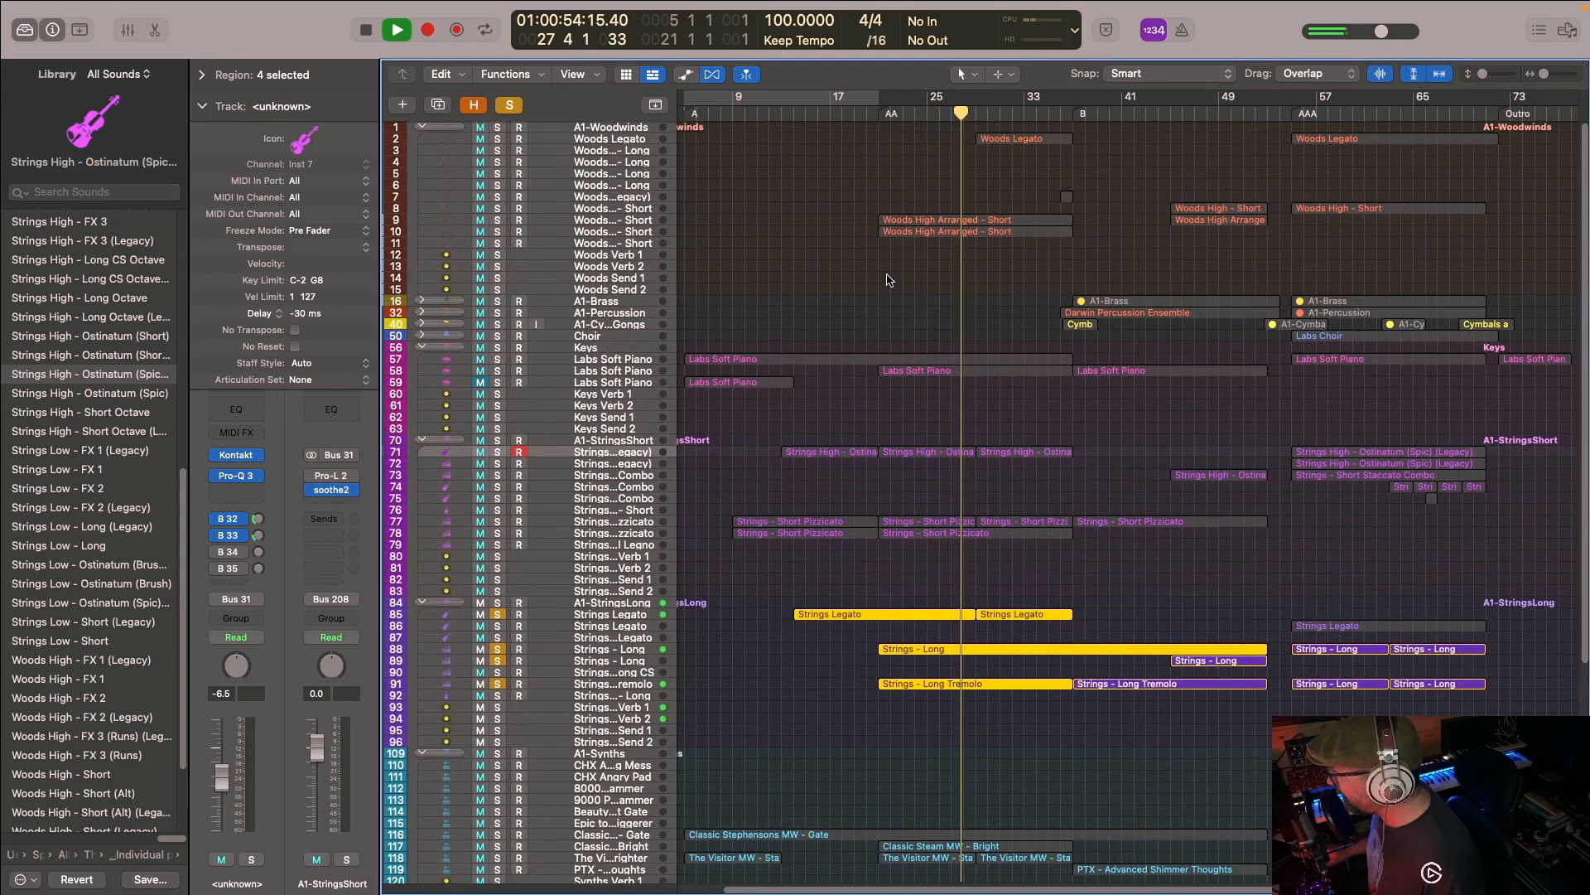
left_click(498, 139)
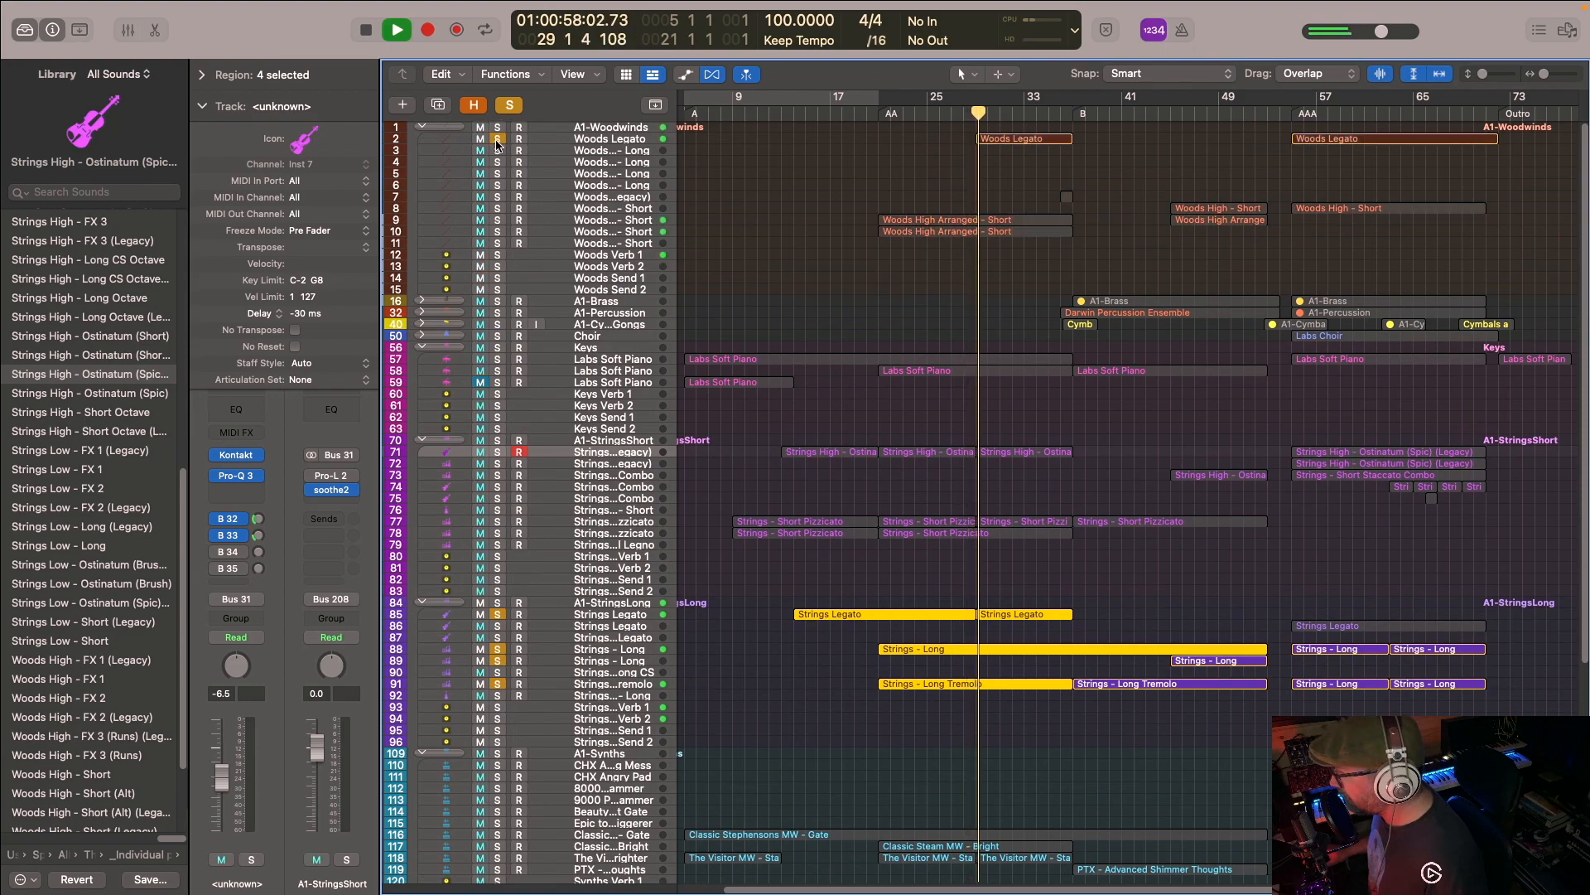
double_click(1005, 141)
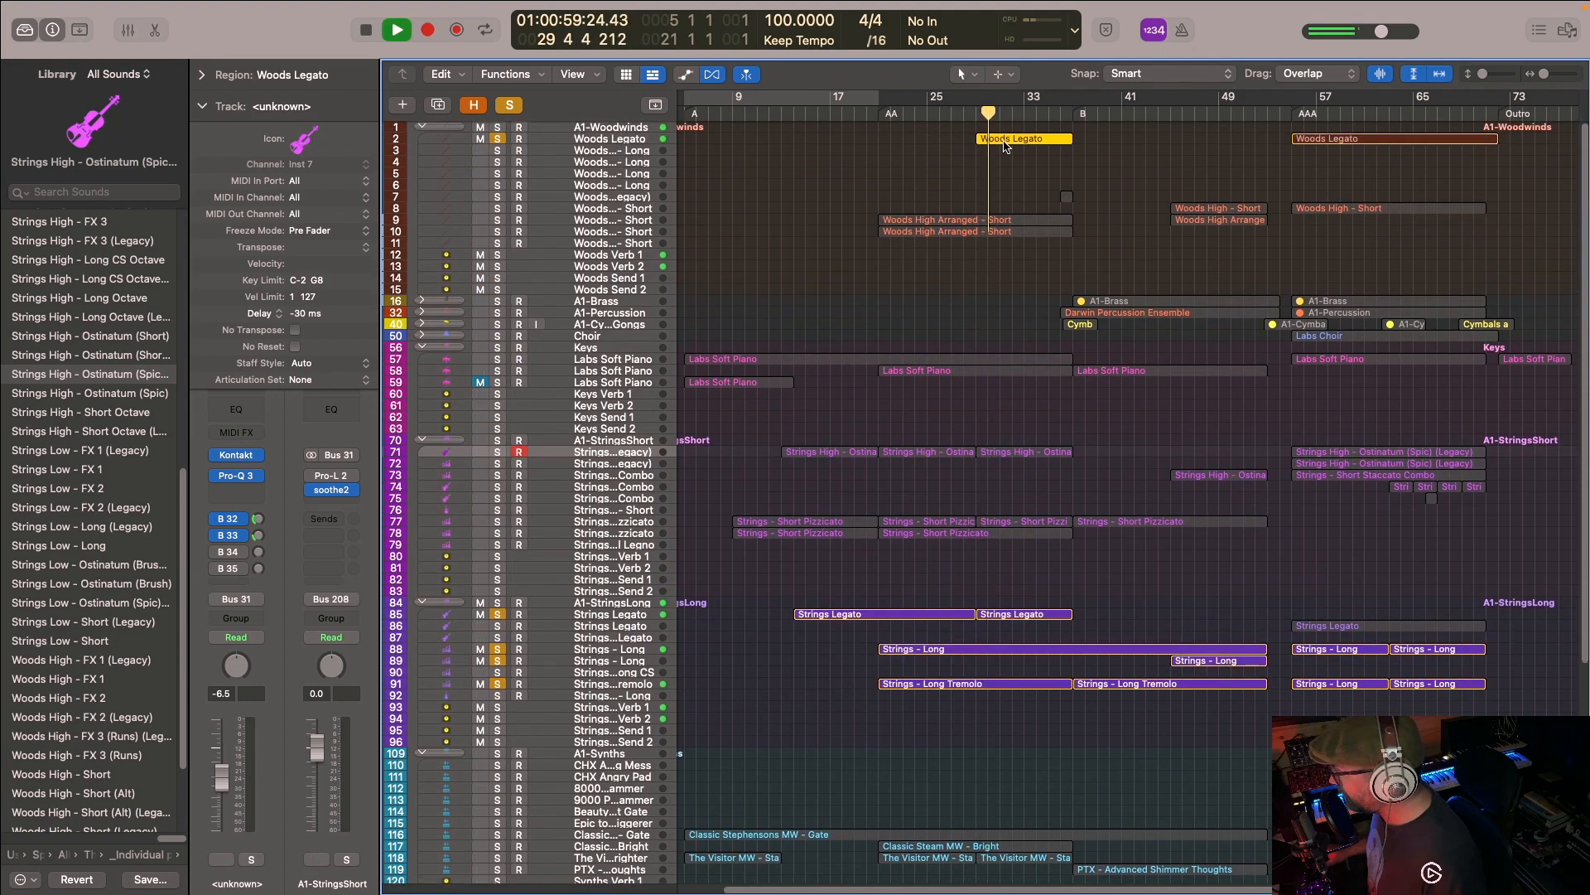
left_click(149, 30)
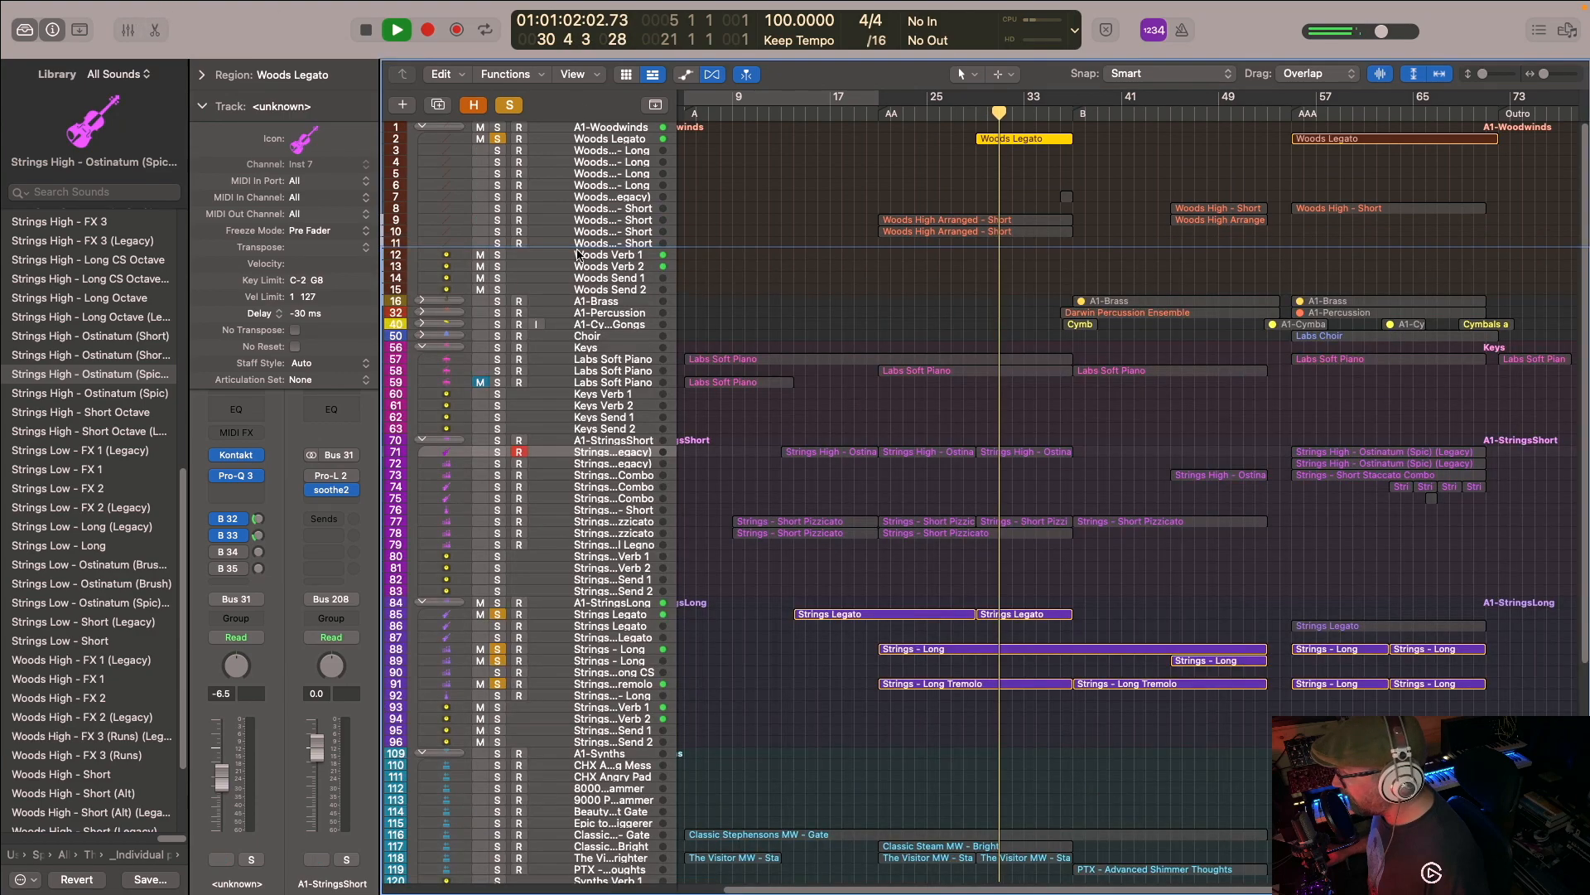
- Select the Strings Legato, Strings - Long and Tremolo regions, examine their overlapping notes and modulation in the Piano Roll, and stop playback with the editor closed
scroll(911, 431, "down", 2)
left_click_drag(917, 492, 1081, 684)
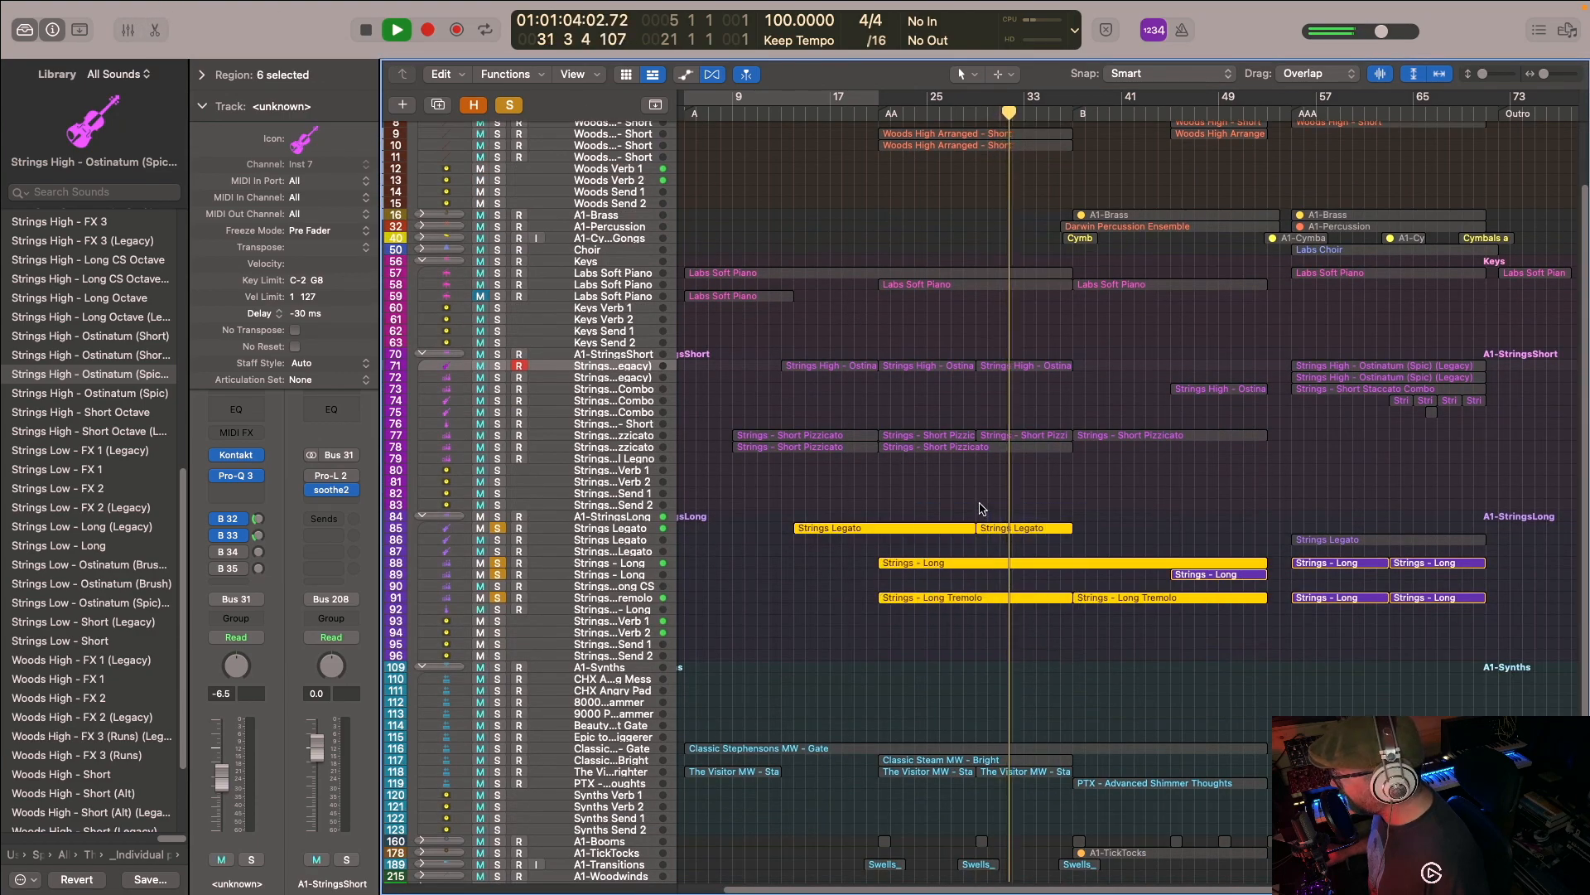
key("e")
scroll(969, 437, "up", 4)
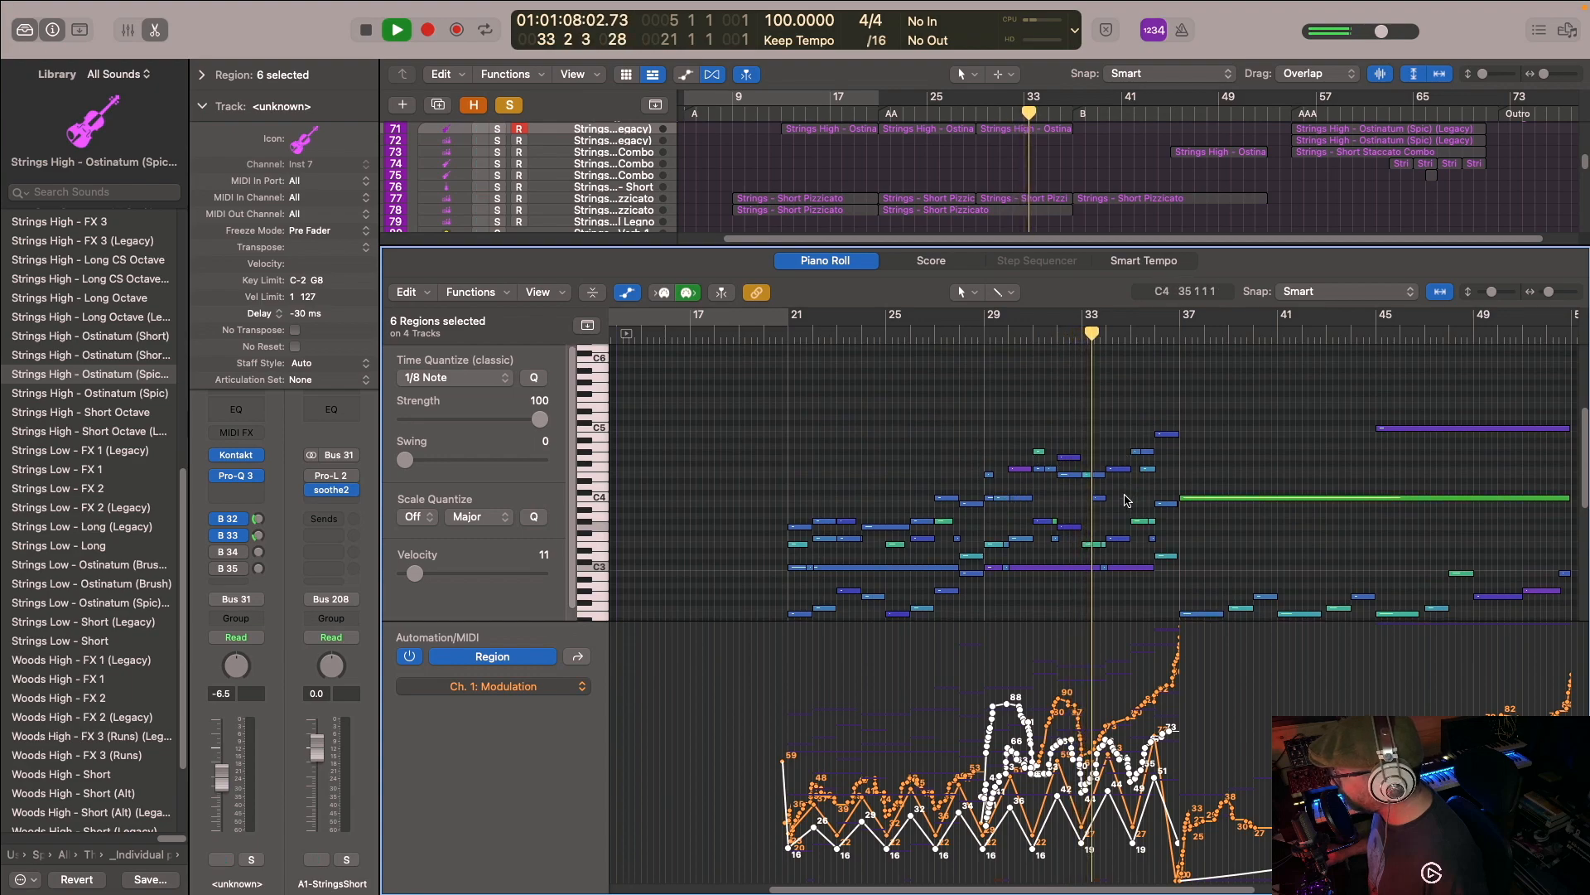
scroll(1110, 461, "down", 1)
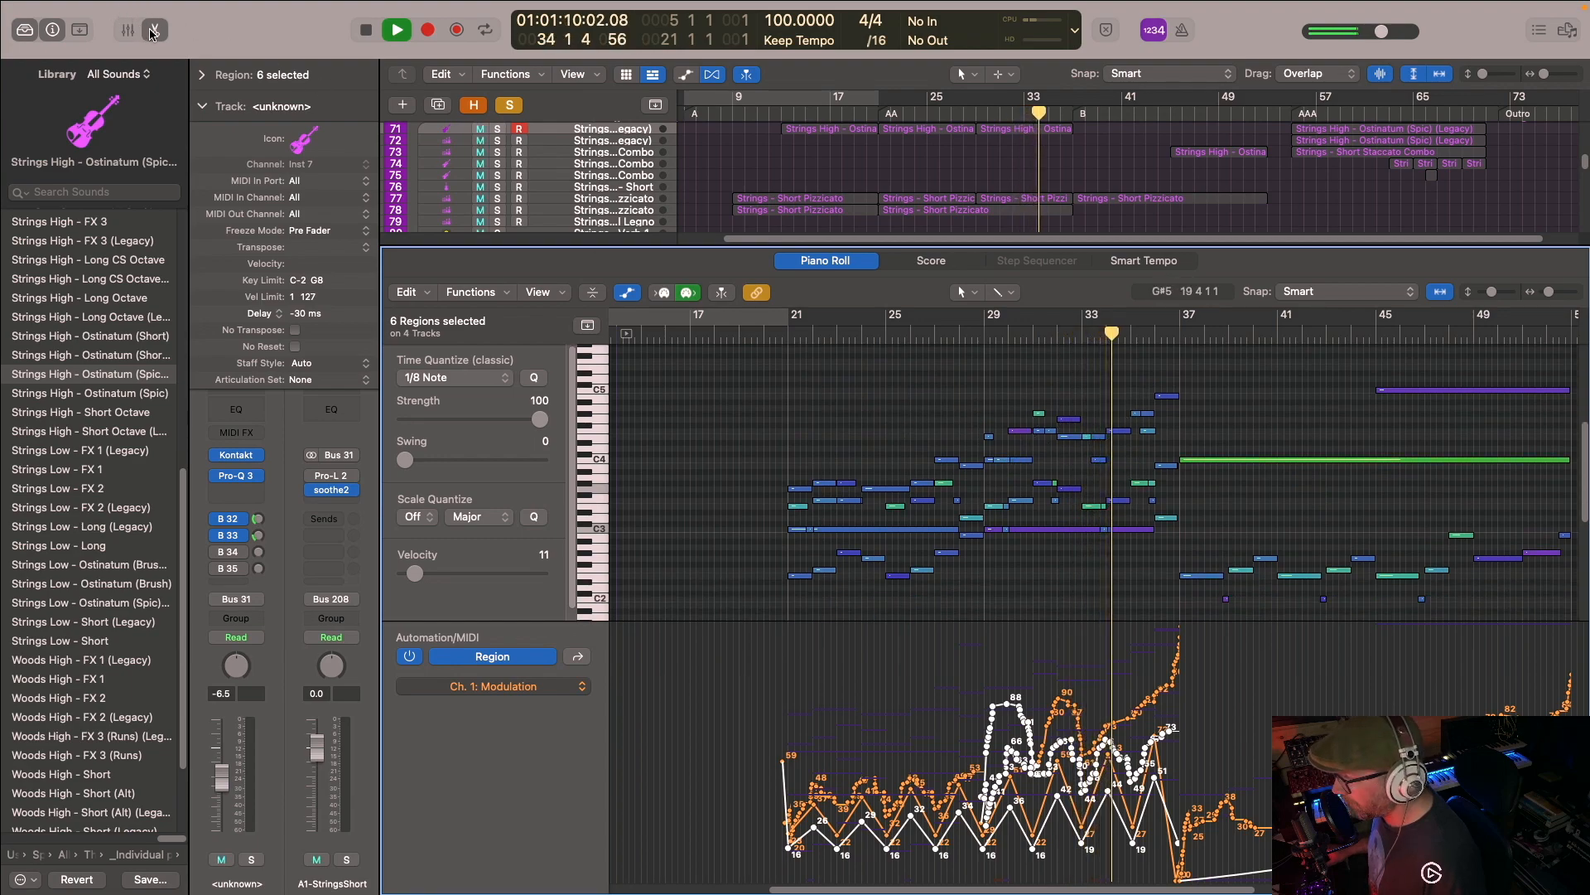
key("e")
key("space")
- Set the playhead to the AA marker and add the Classic Steam MW - Bright synth track to the soloed strings
scroll(870, 290, "up", 5)
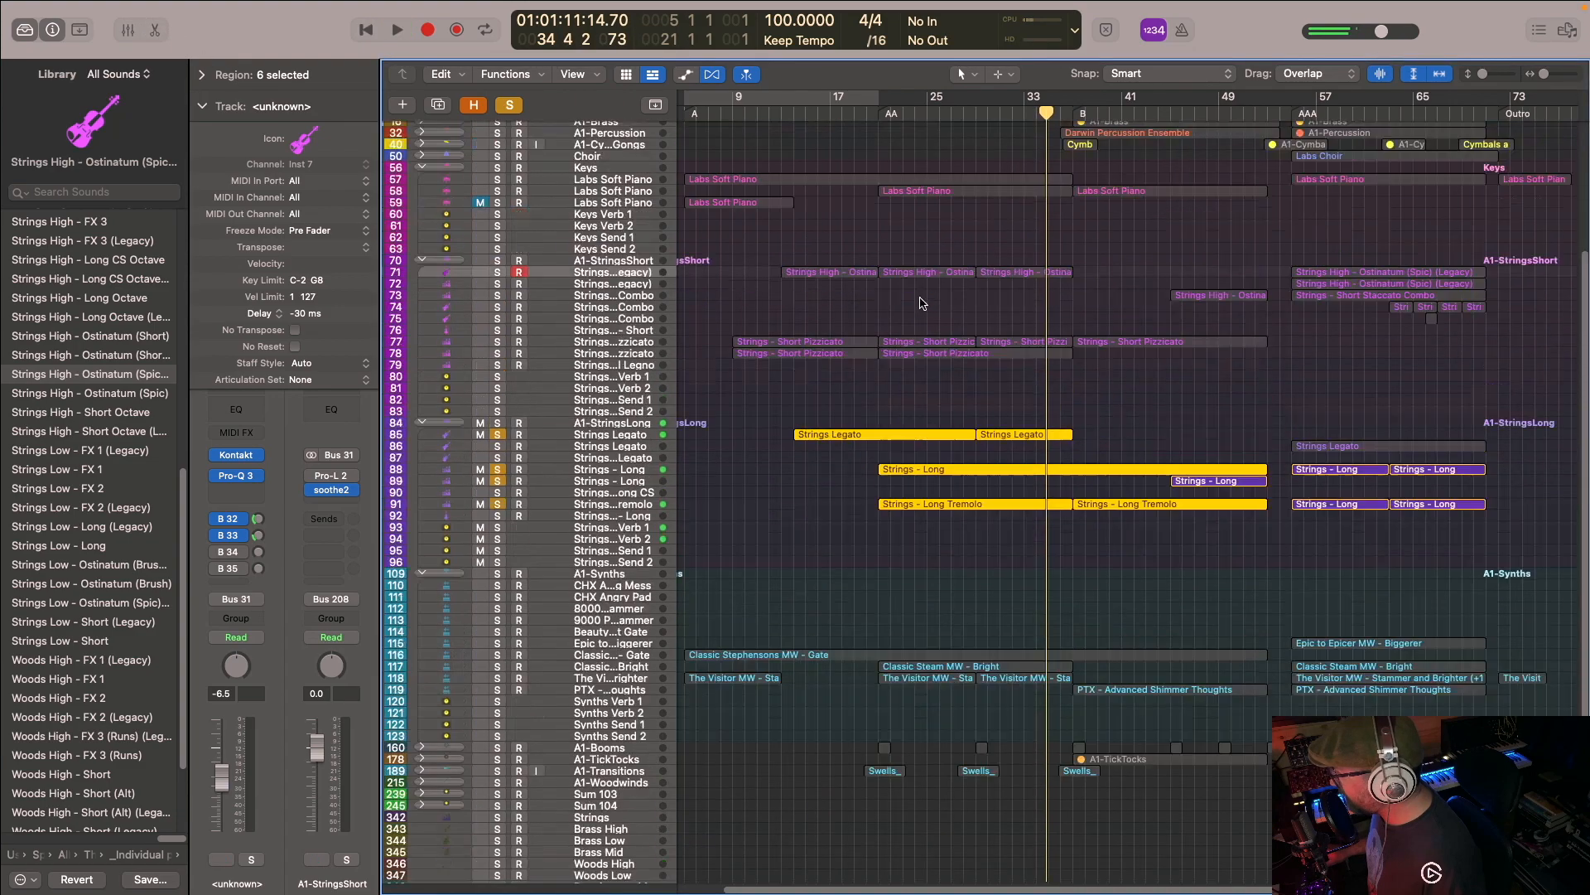
scroll(879, 347, "up", 2)
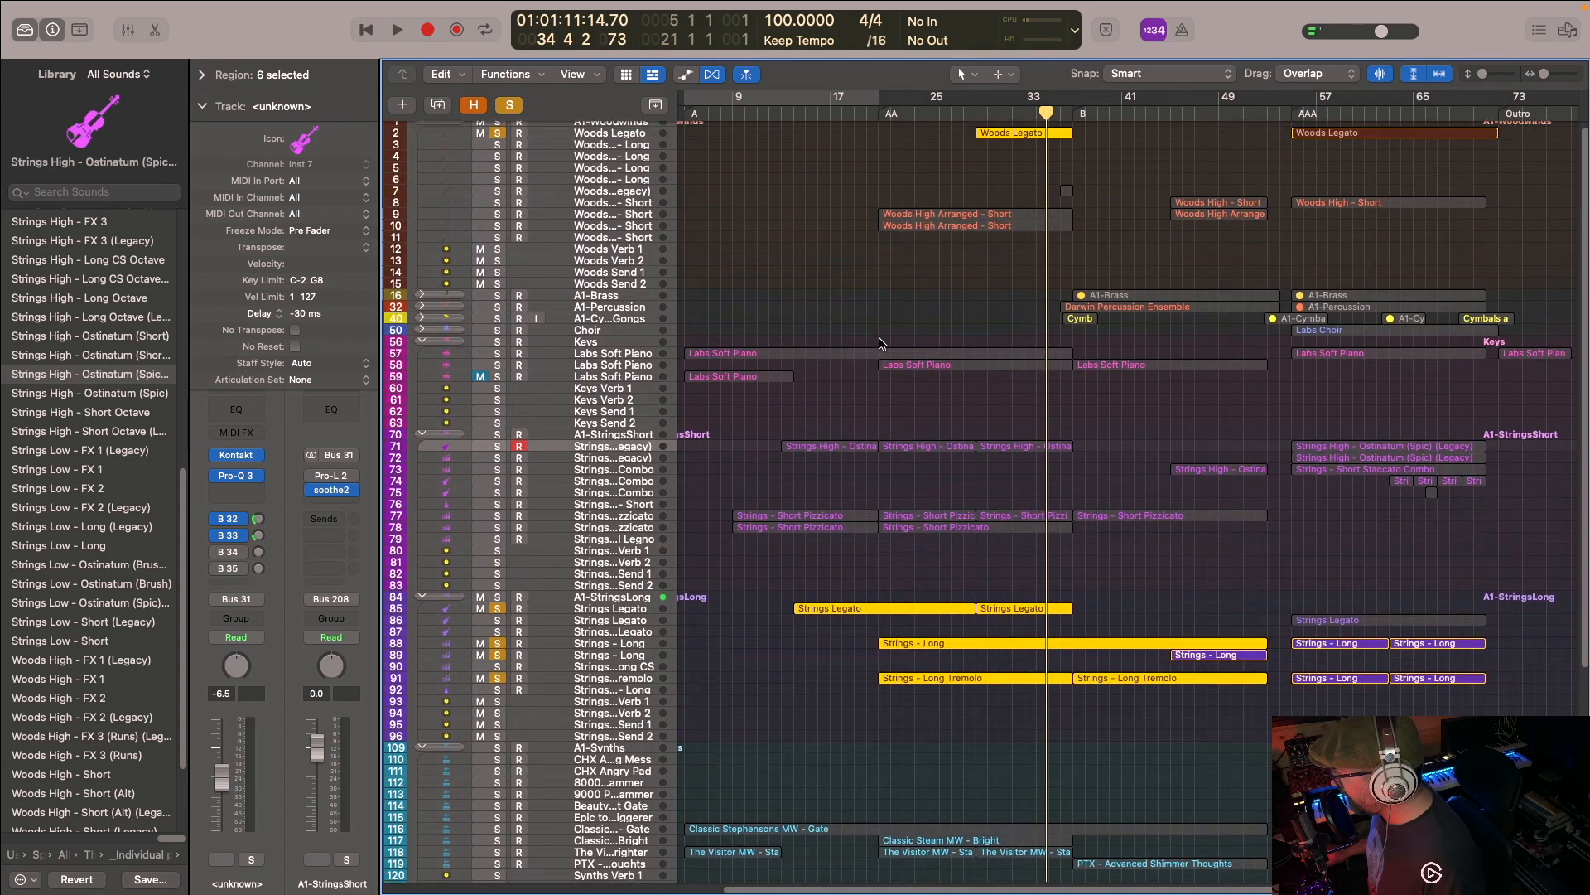
scroll(829, 398, "down", 5)
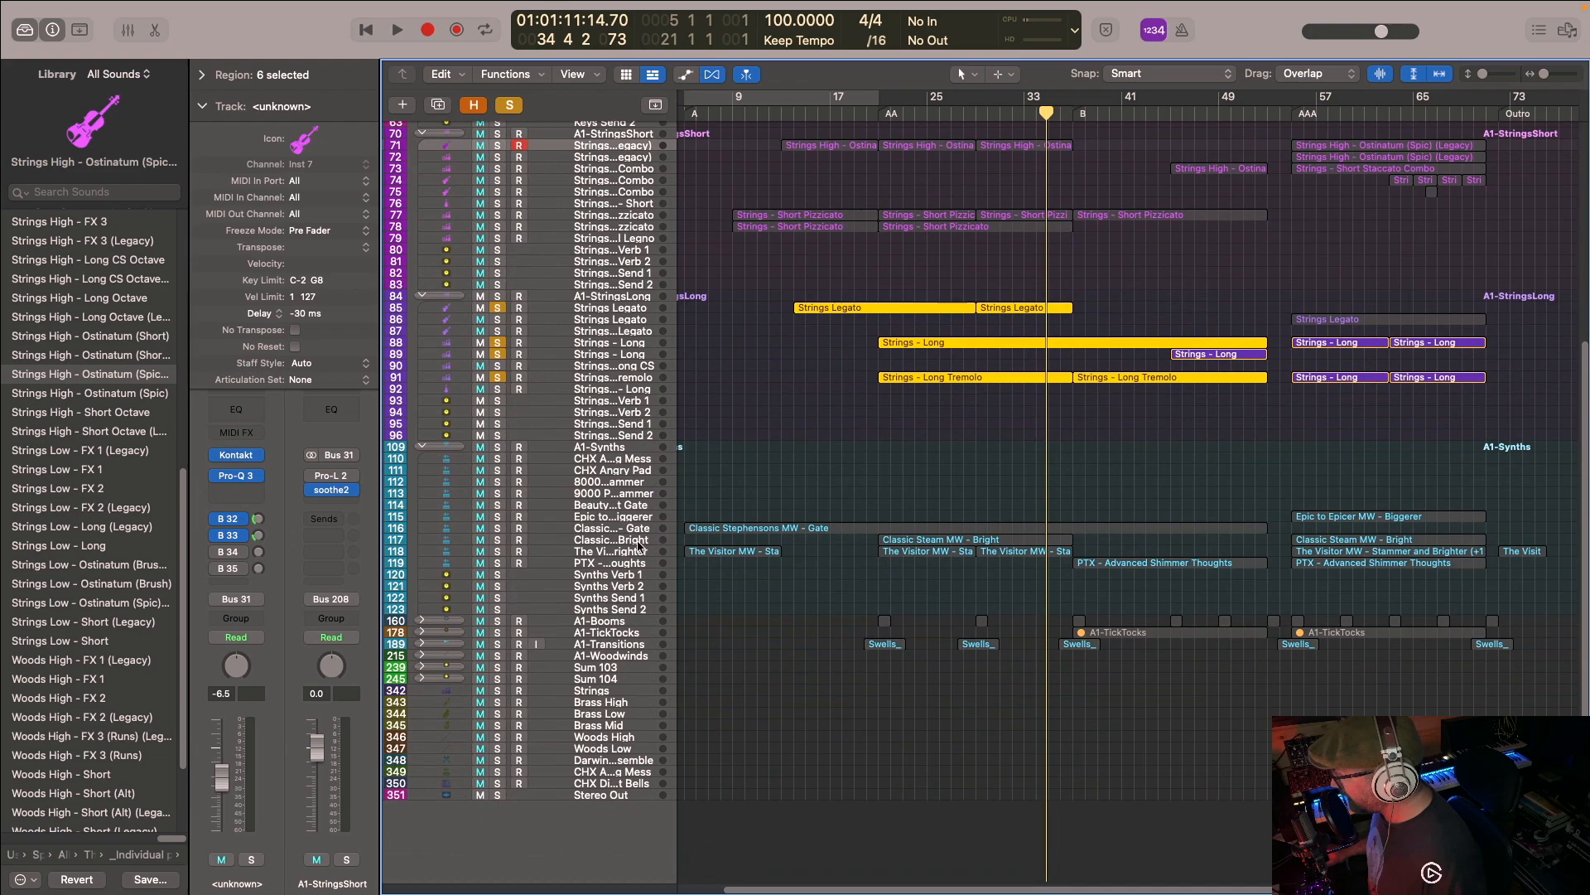
left_click(892, 121)
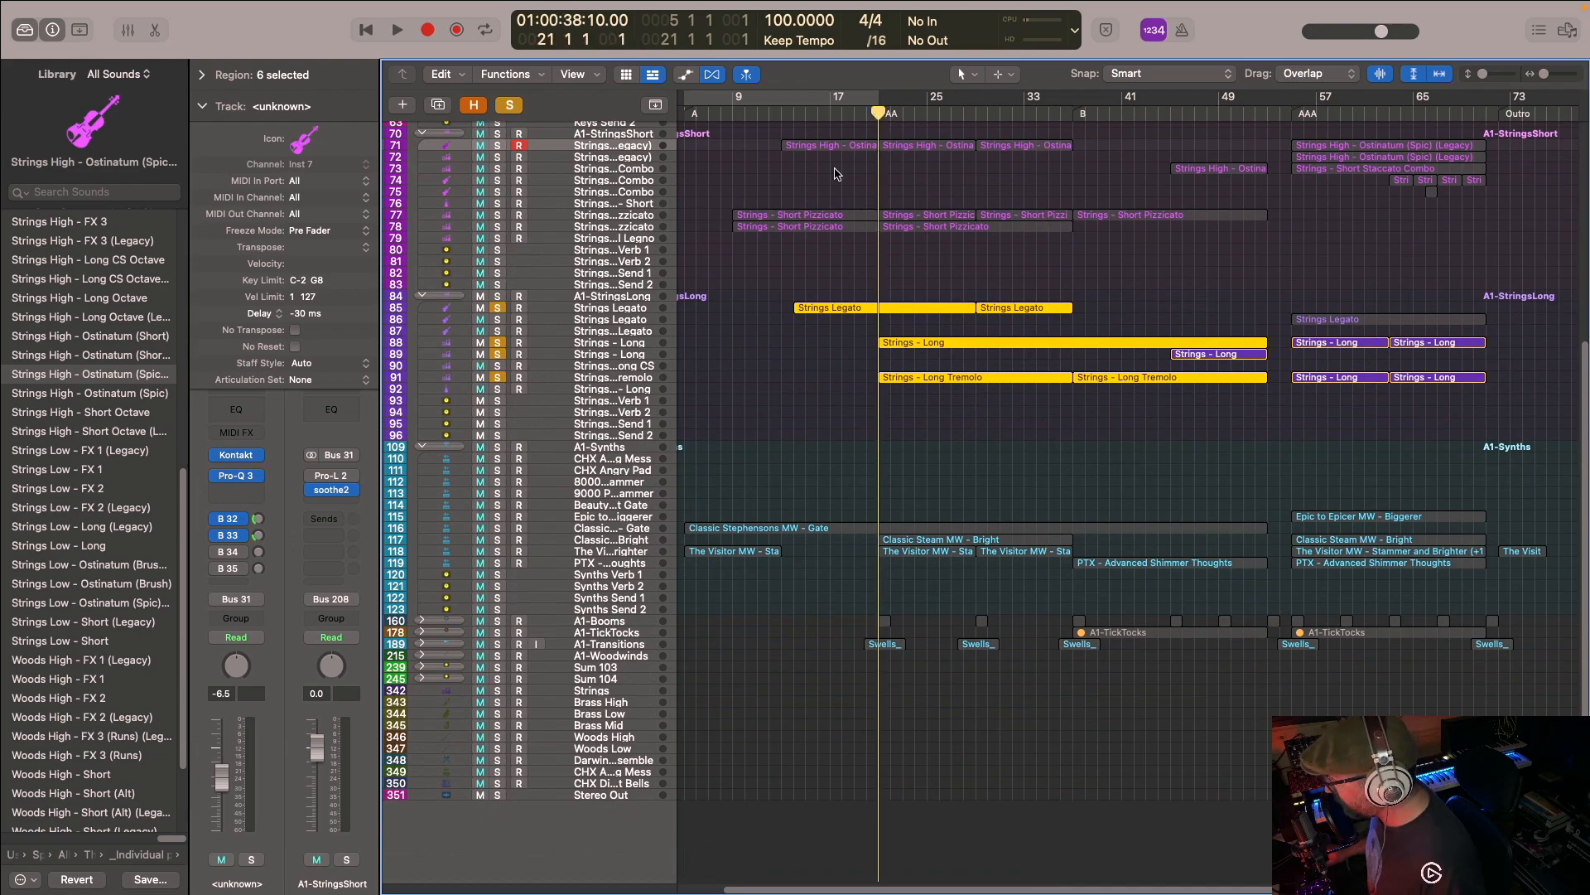
left_click(497, 529)
left_click(497, 528)
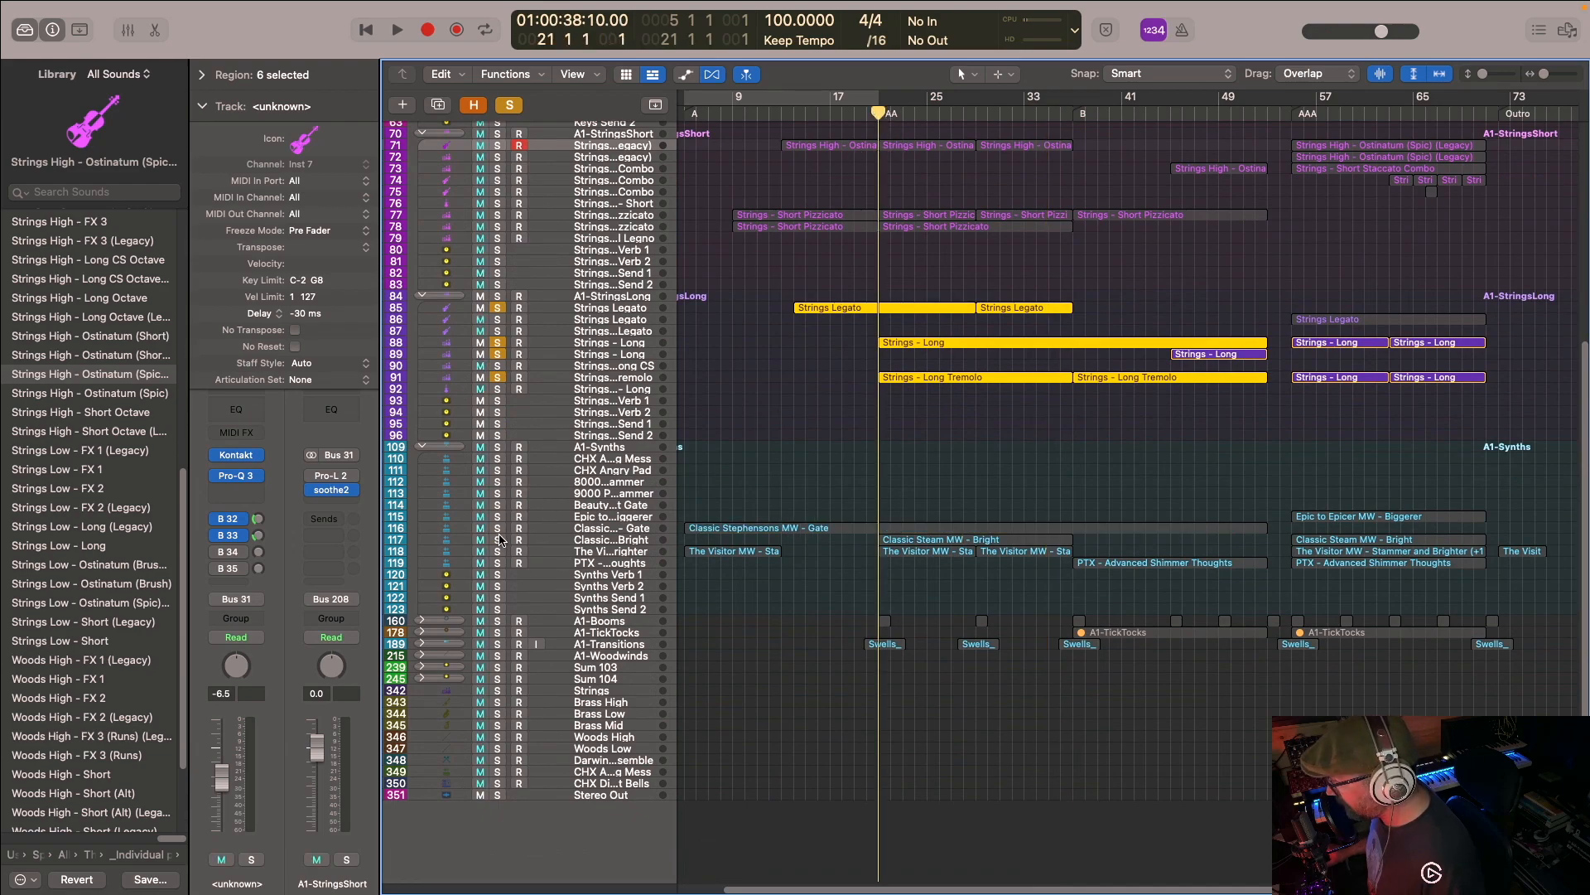
left_click(497, 540)
- Open the first Classic Steam MW - Bright region in the Piano Roll to view its notes, and close the editor
double_click(936, 543)
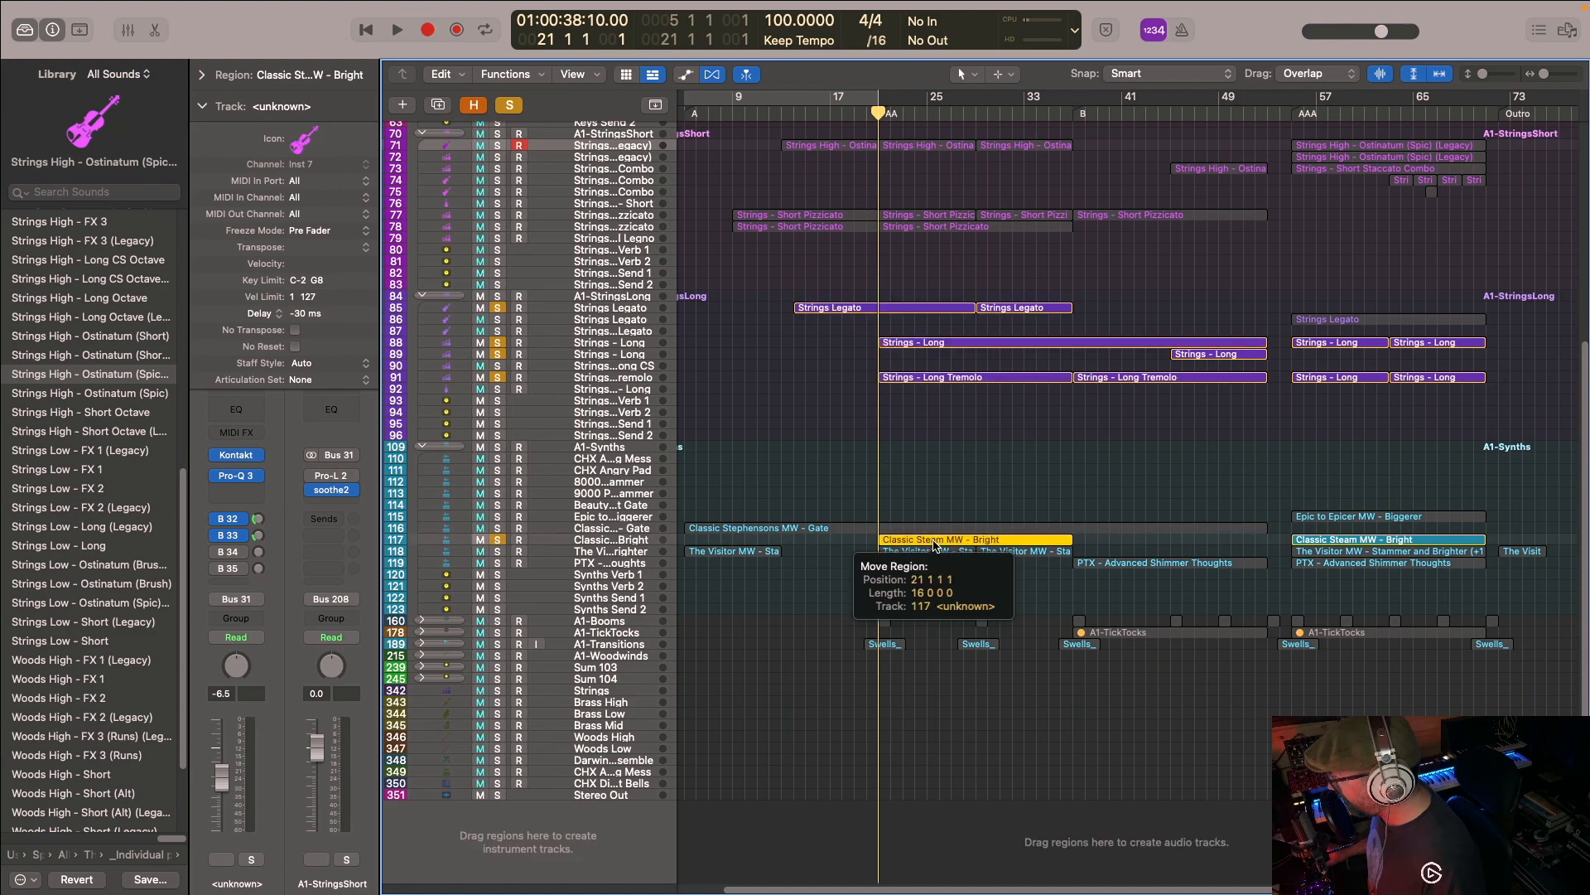
scroll(727, 352, "up", 3)
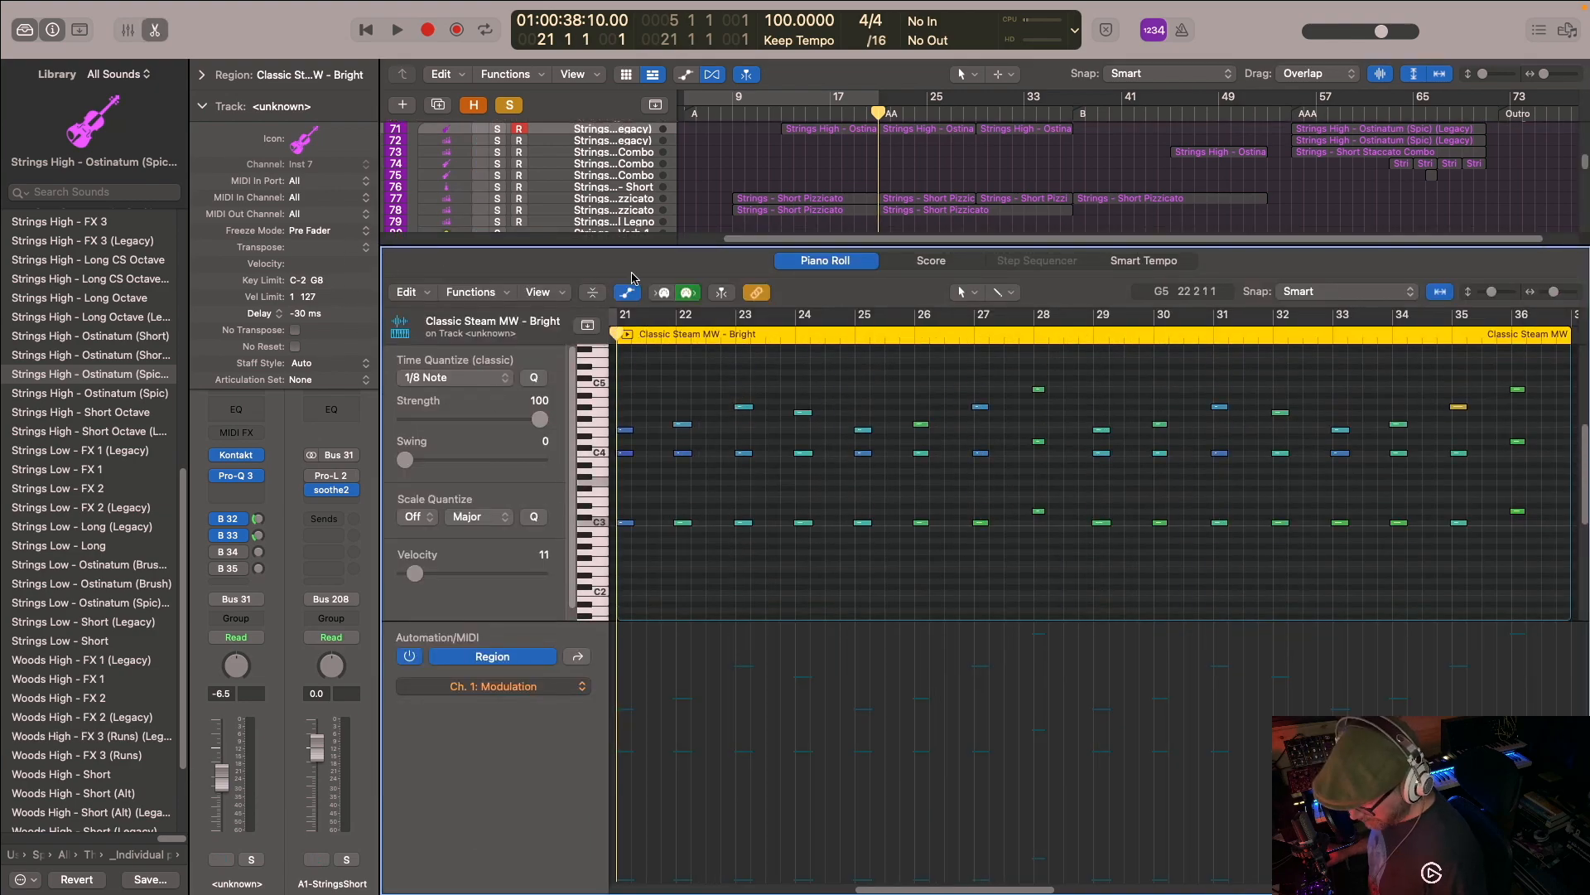
key("e")
- Play from the AA marker and toggle the Classic Steam MW - Bright track's solo off and on to compare the layers
scroll(844, 154, "up", 5)
key("space")
scroll(520, 660, "down", 3)
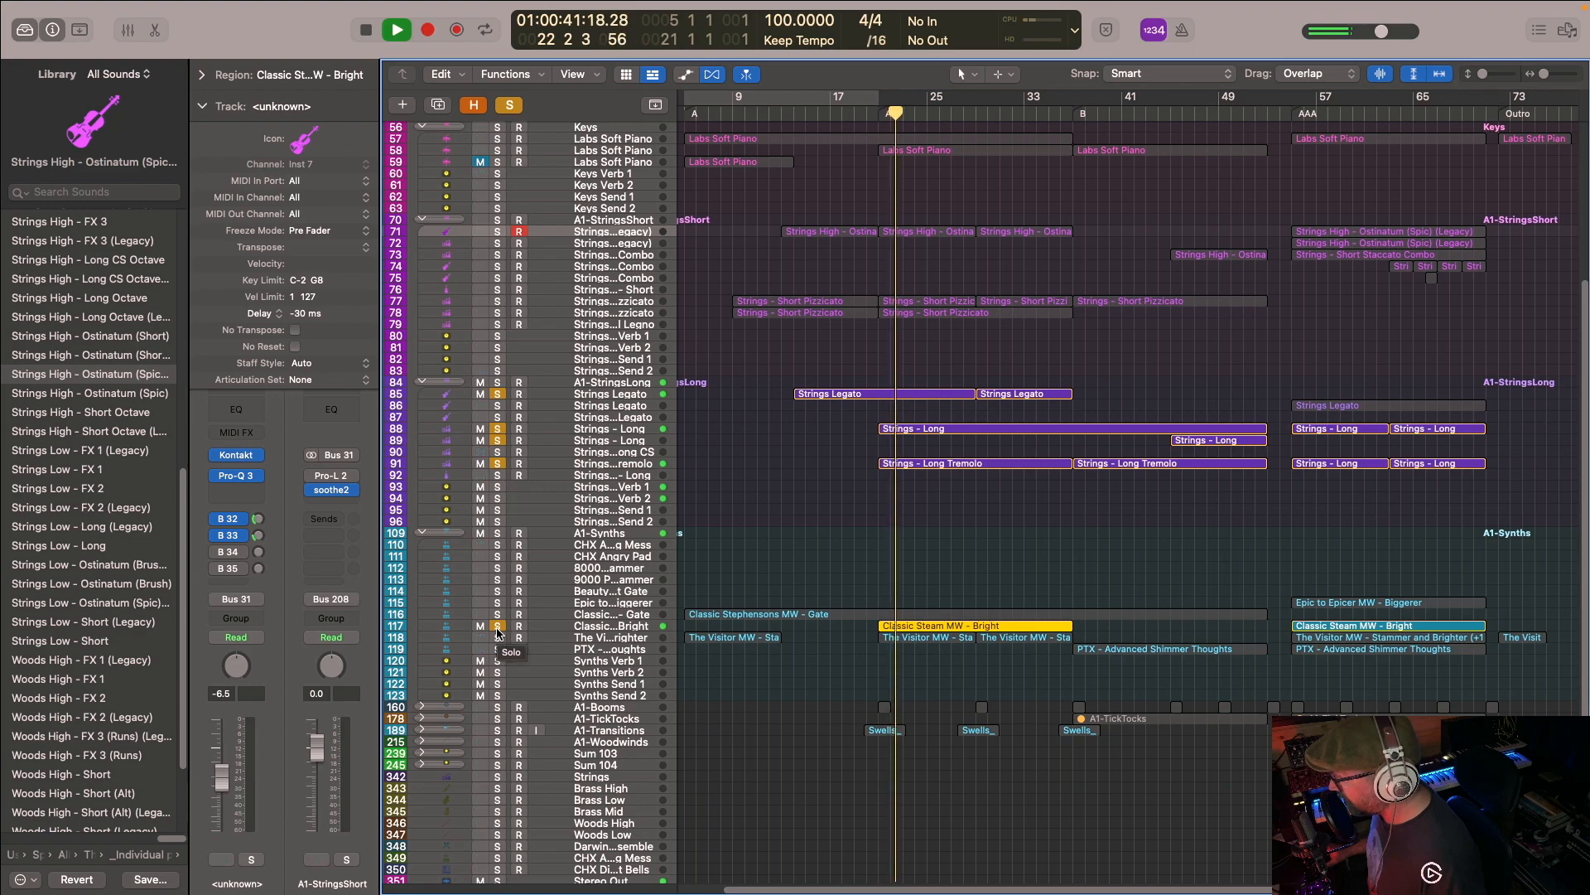
left_click(497, 628)
left_click(499, 628)
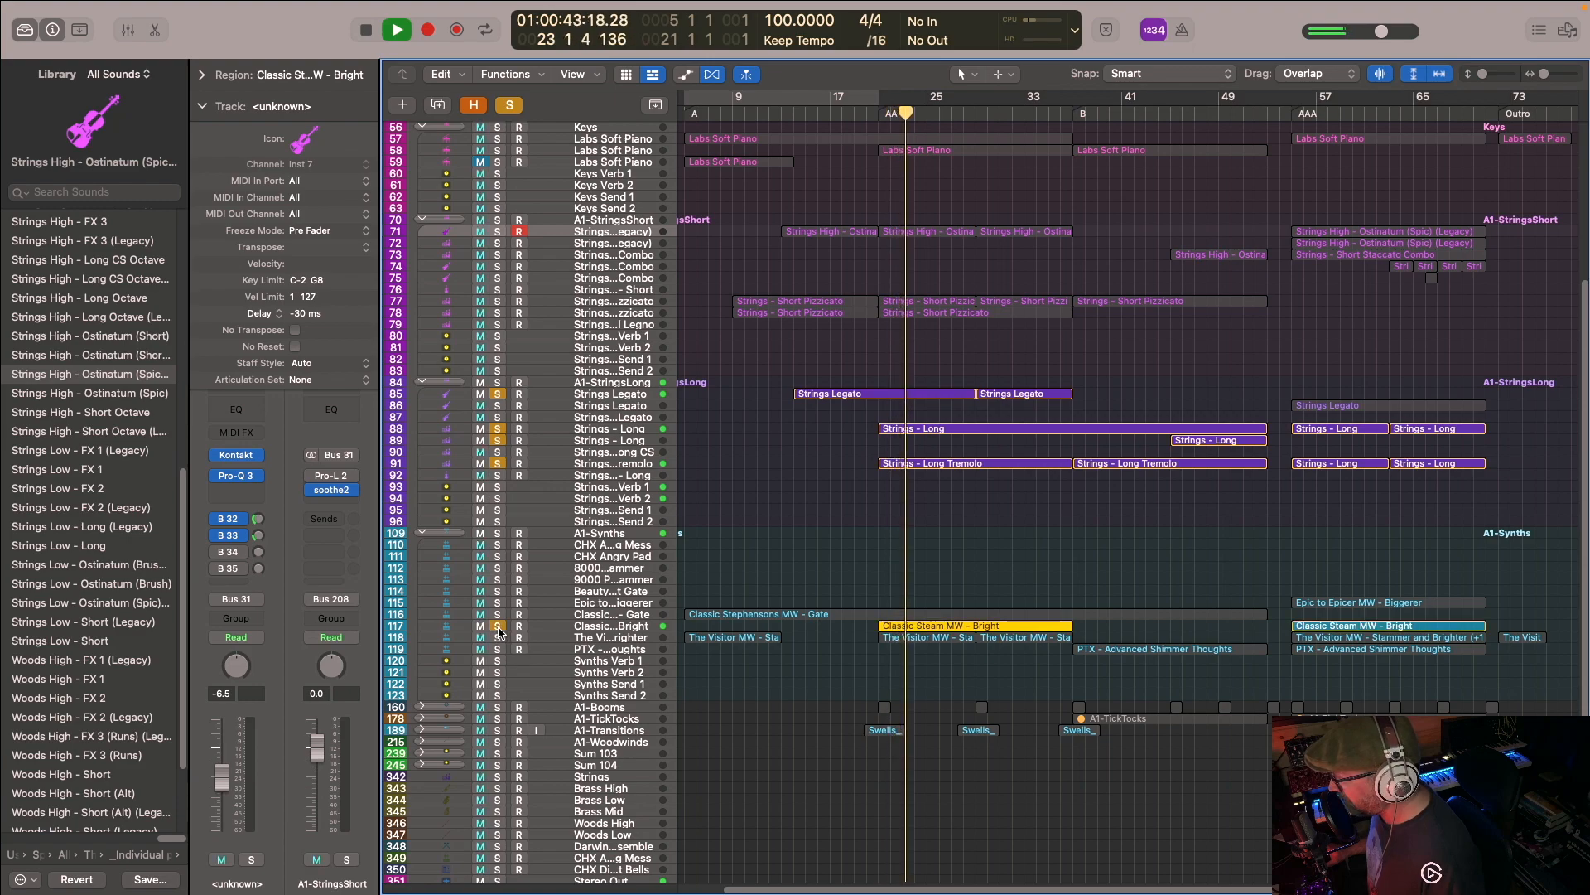
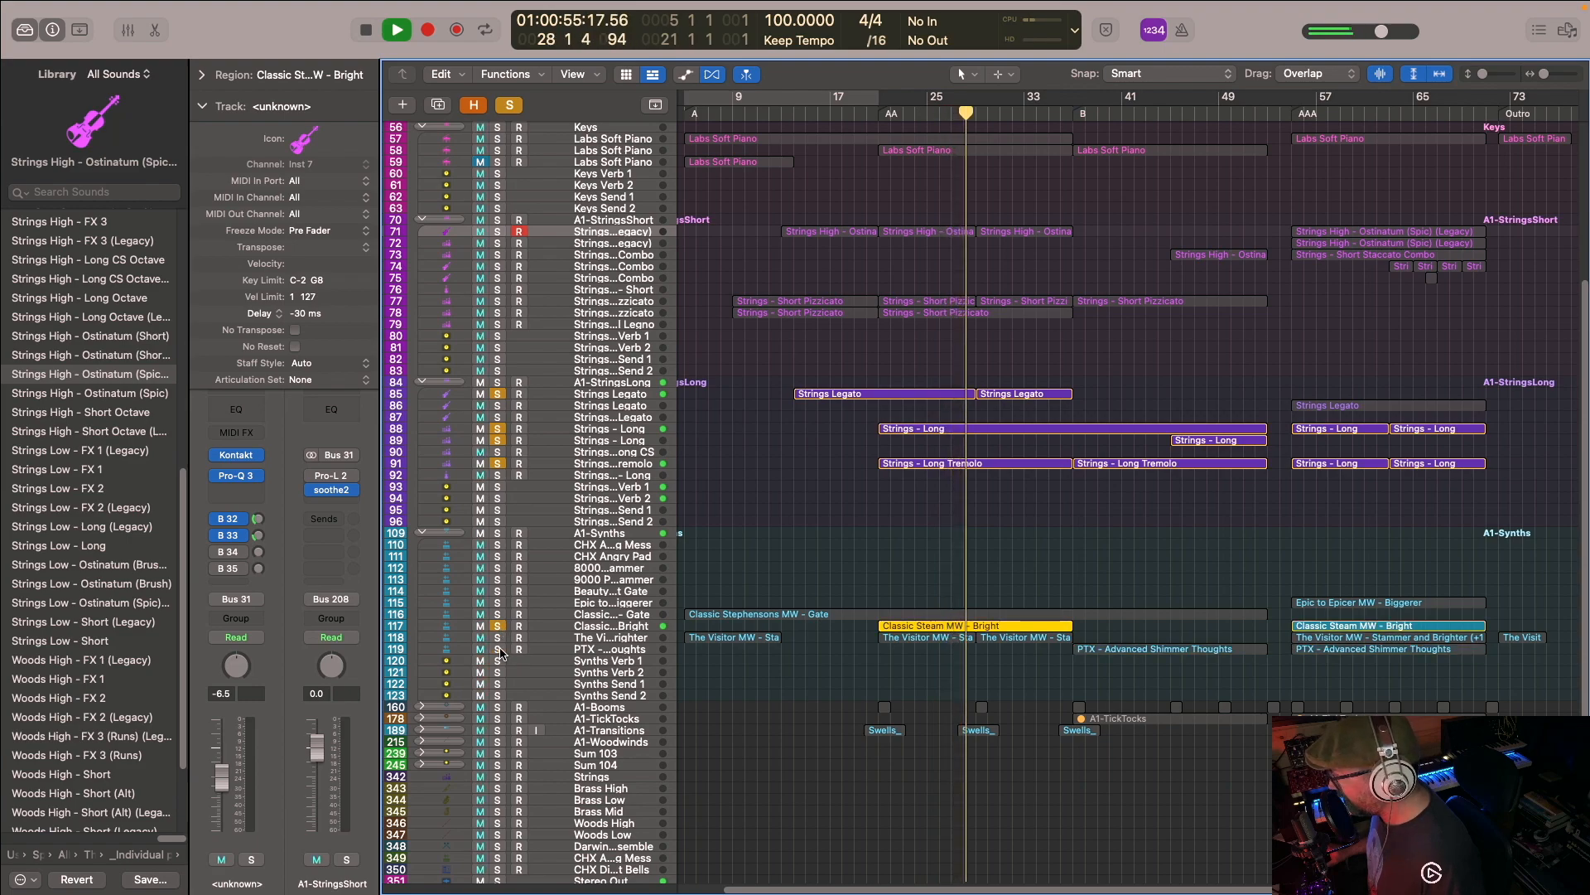
- Add The Visitor MW synth and Woods Legato tracks to the soloed layers during playback, and stop playback
scroll(684, 403, "up", 5)
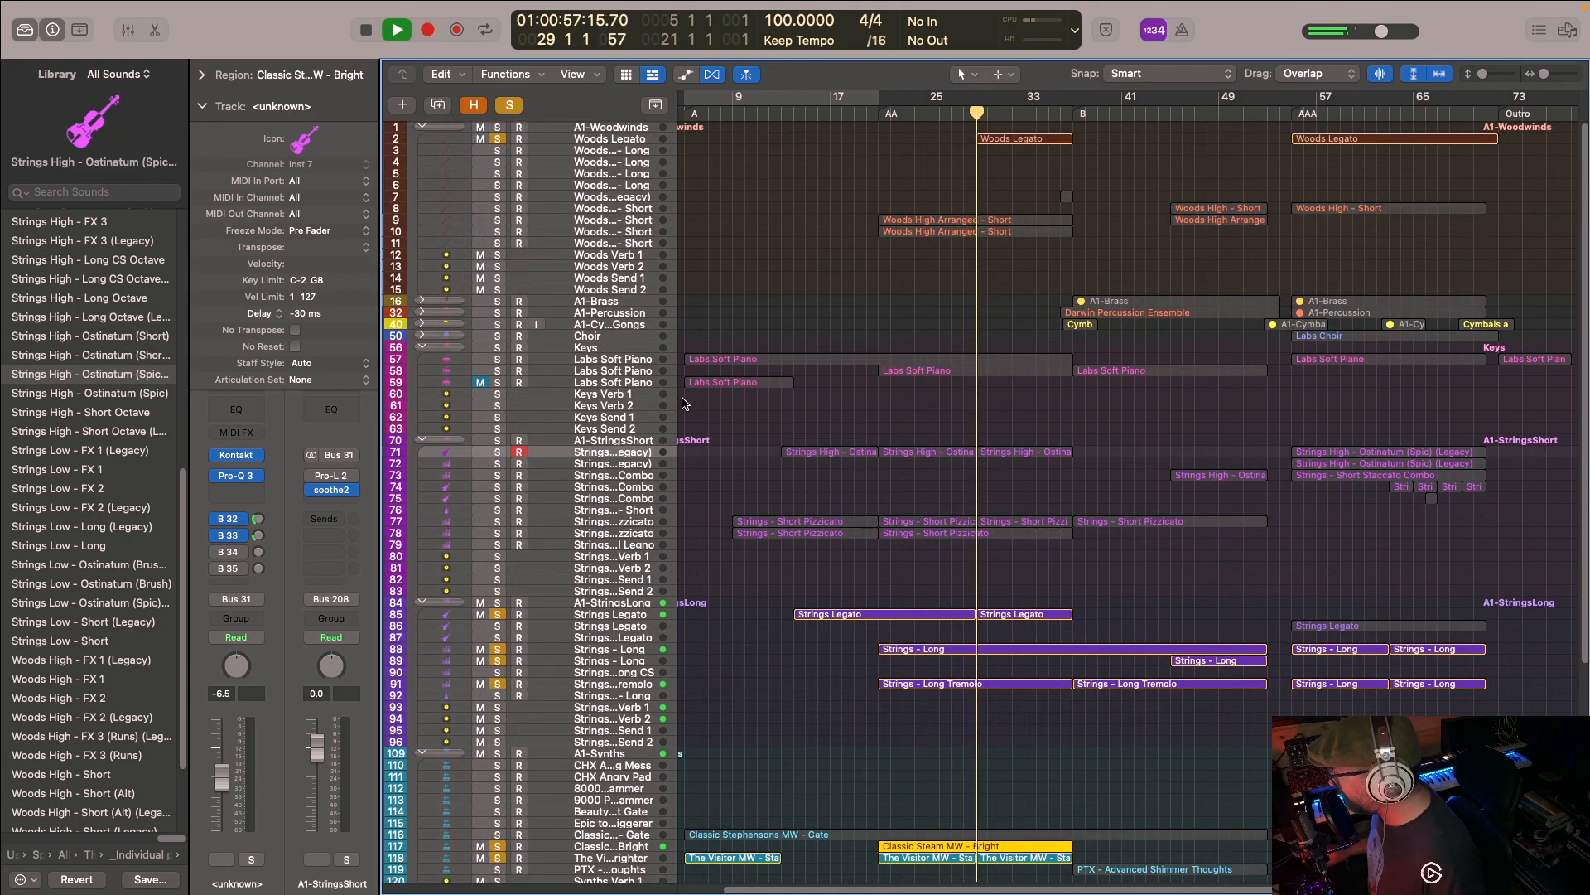
scroll(673, 380, "down", 3)
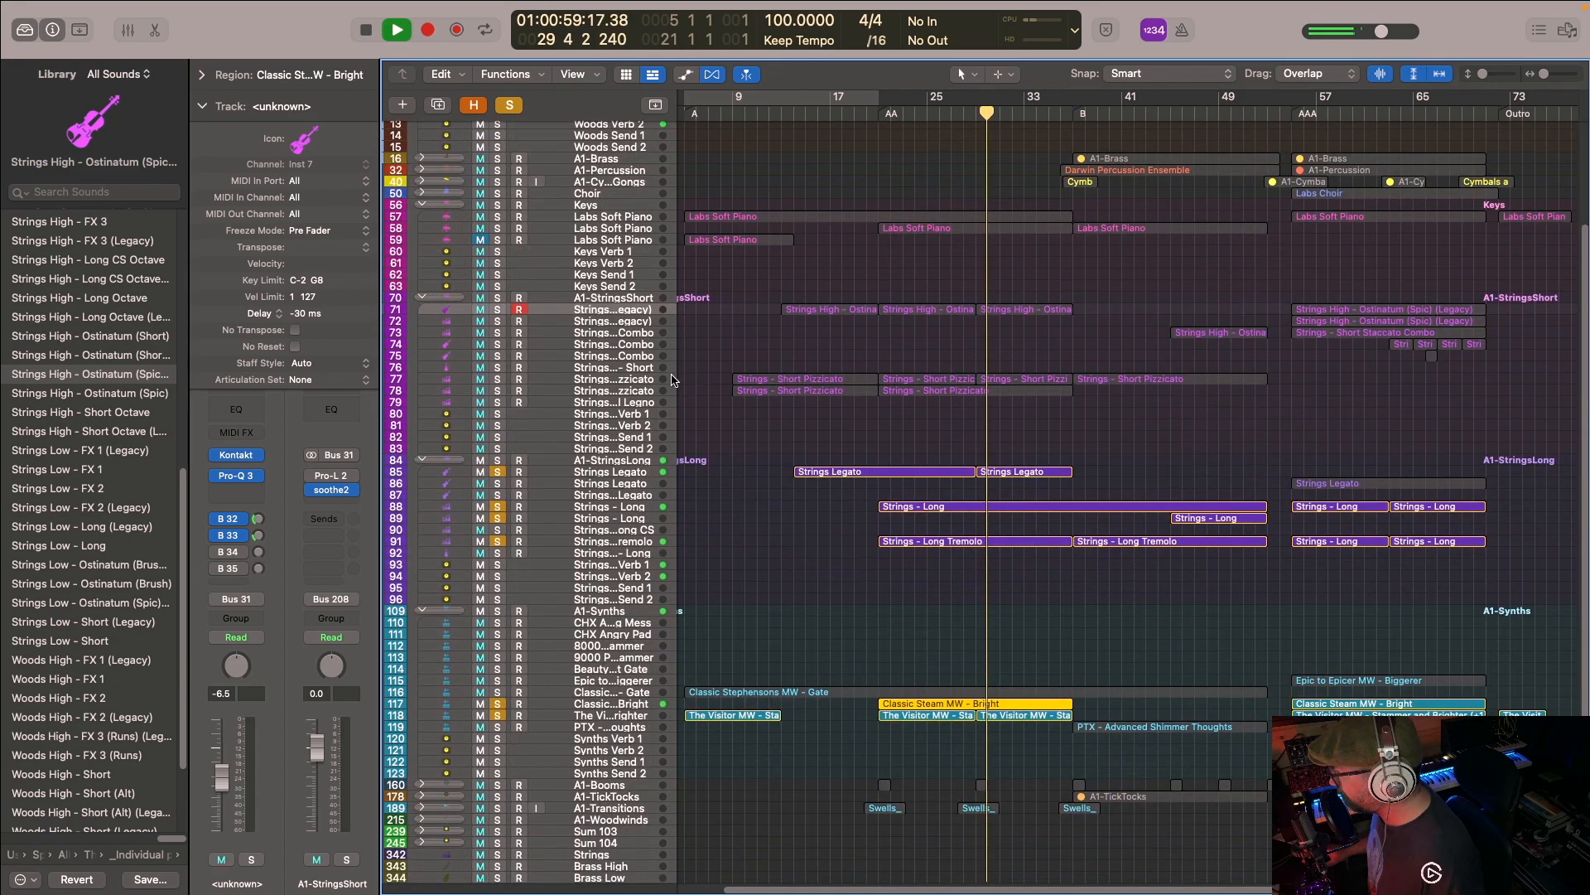
scroll(672, 380, "down", 2)
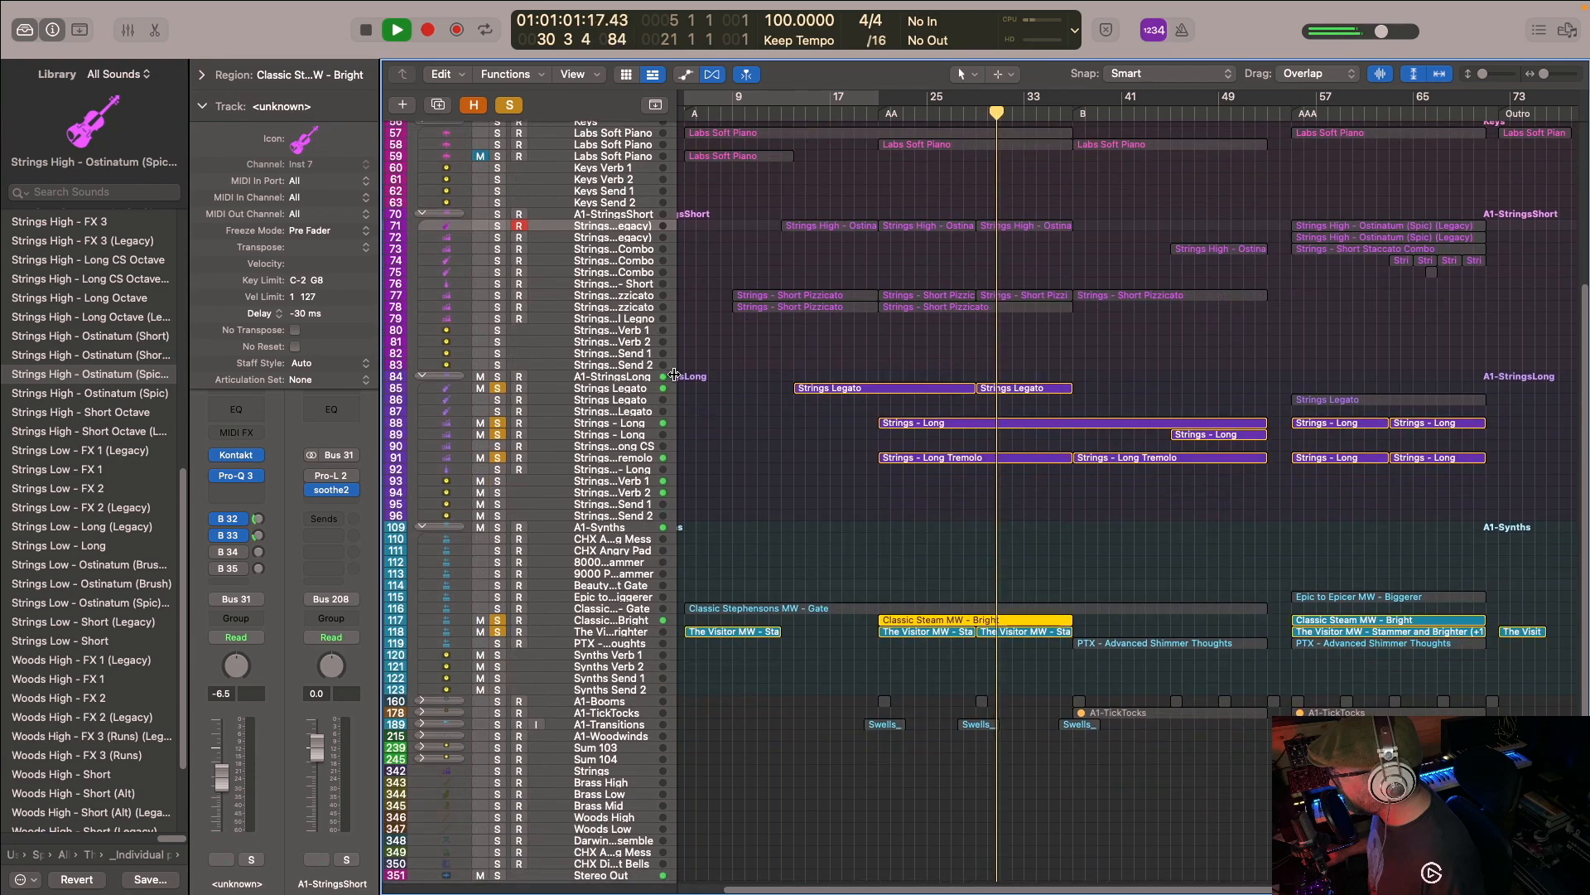
scroll(672, 374, "down", 2)
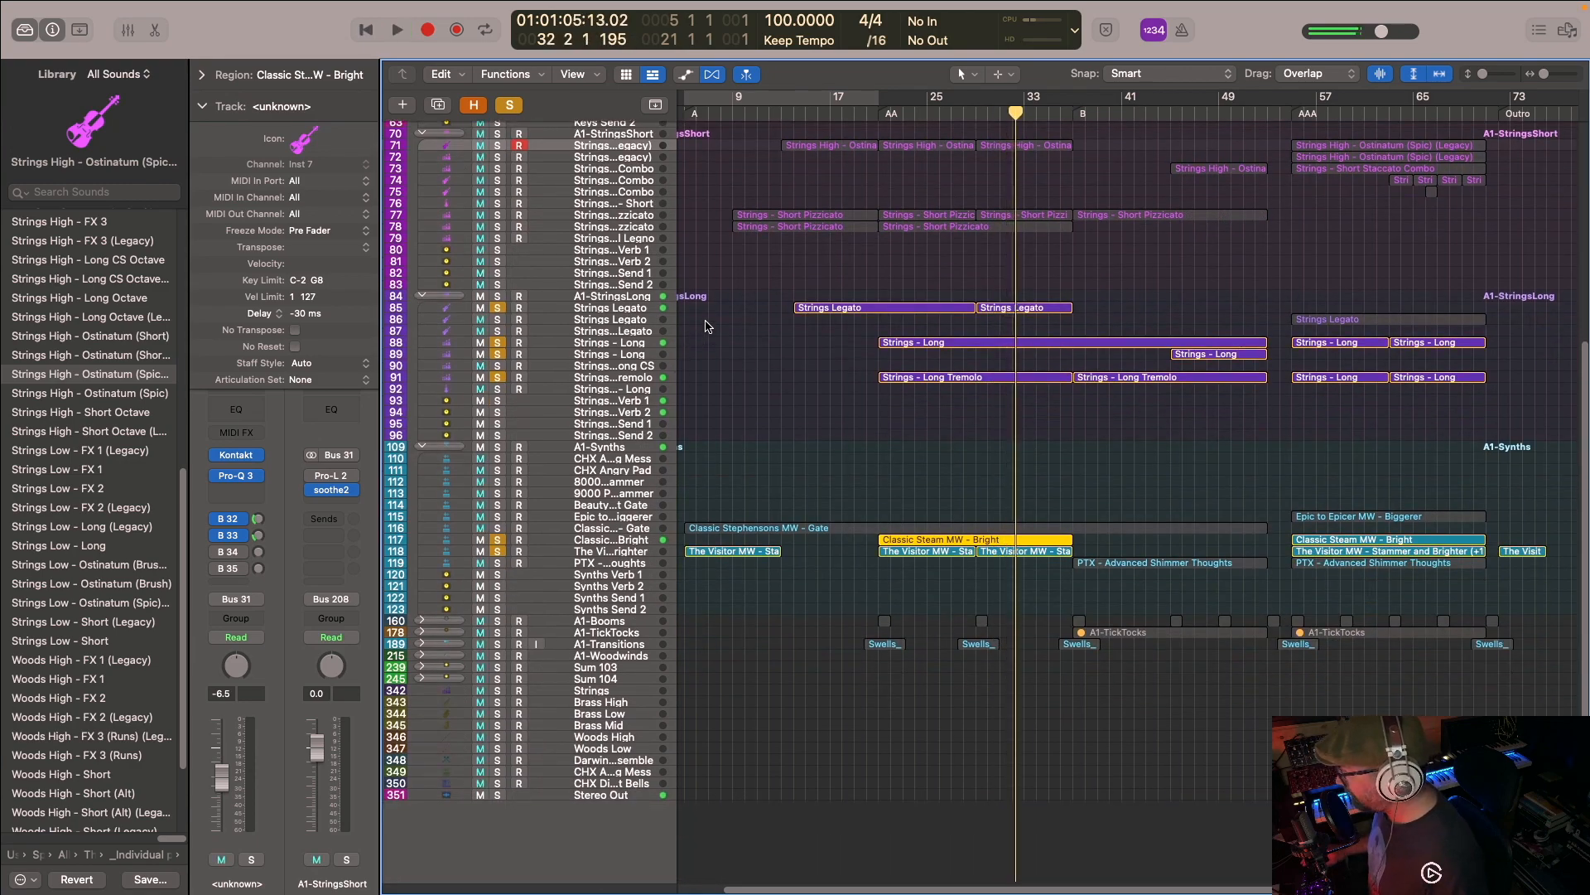
scroll(704, 323, "up", 8)
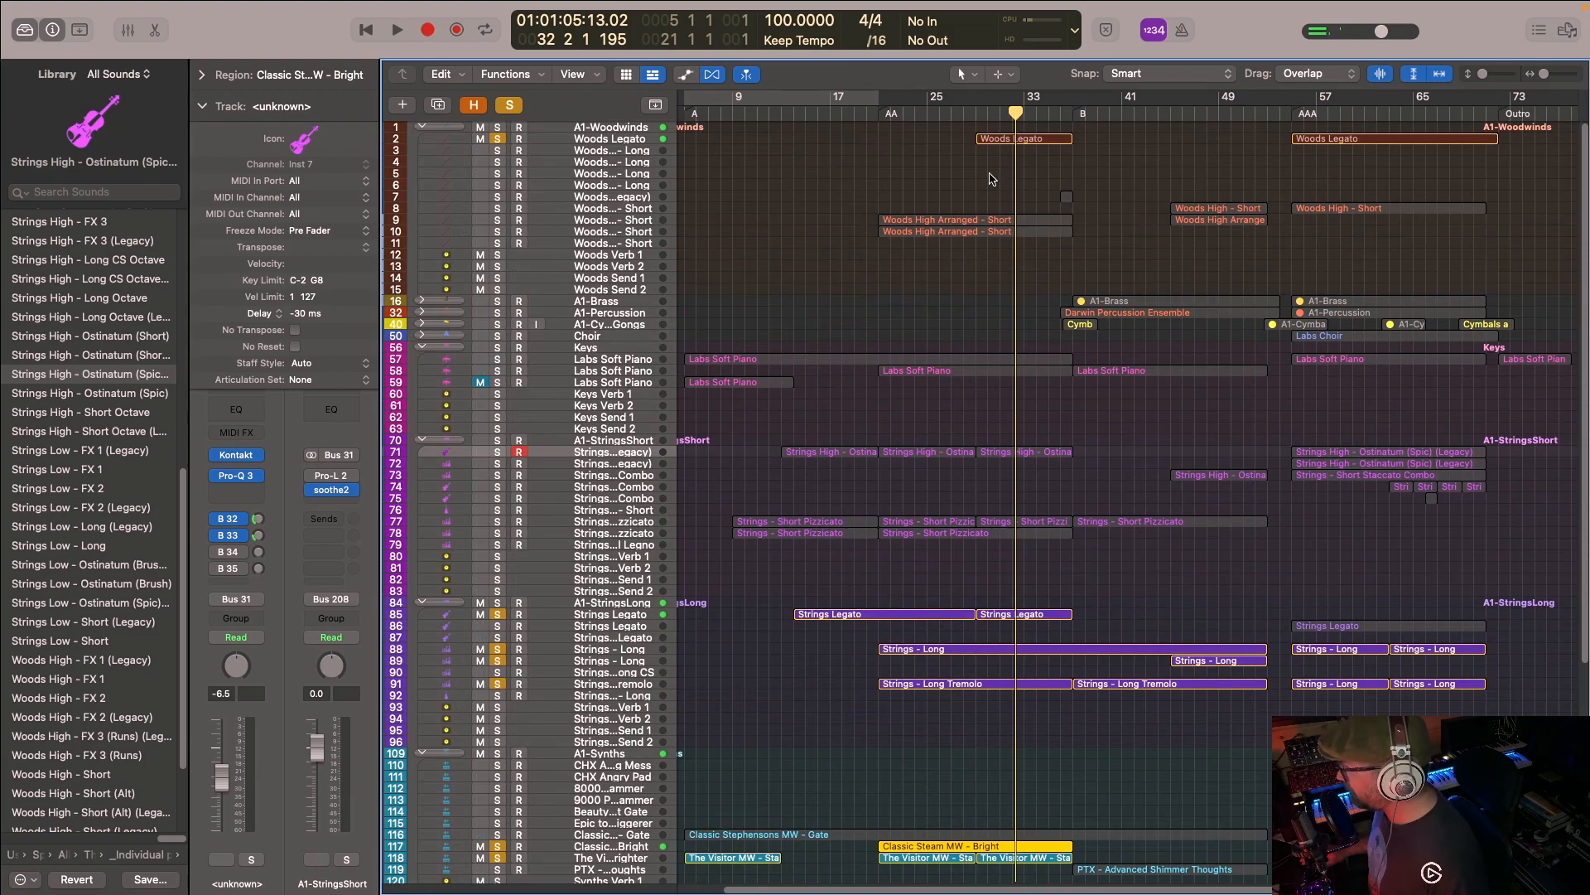
scroll(833, 477, "down", 4)
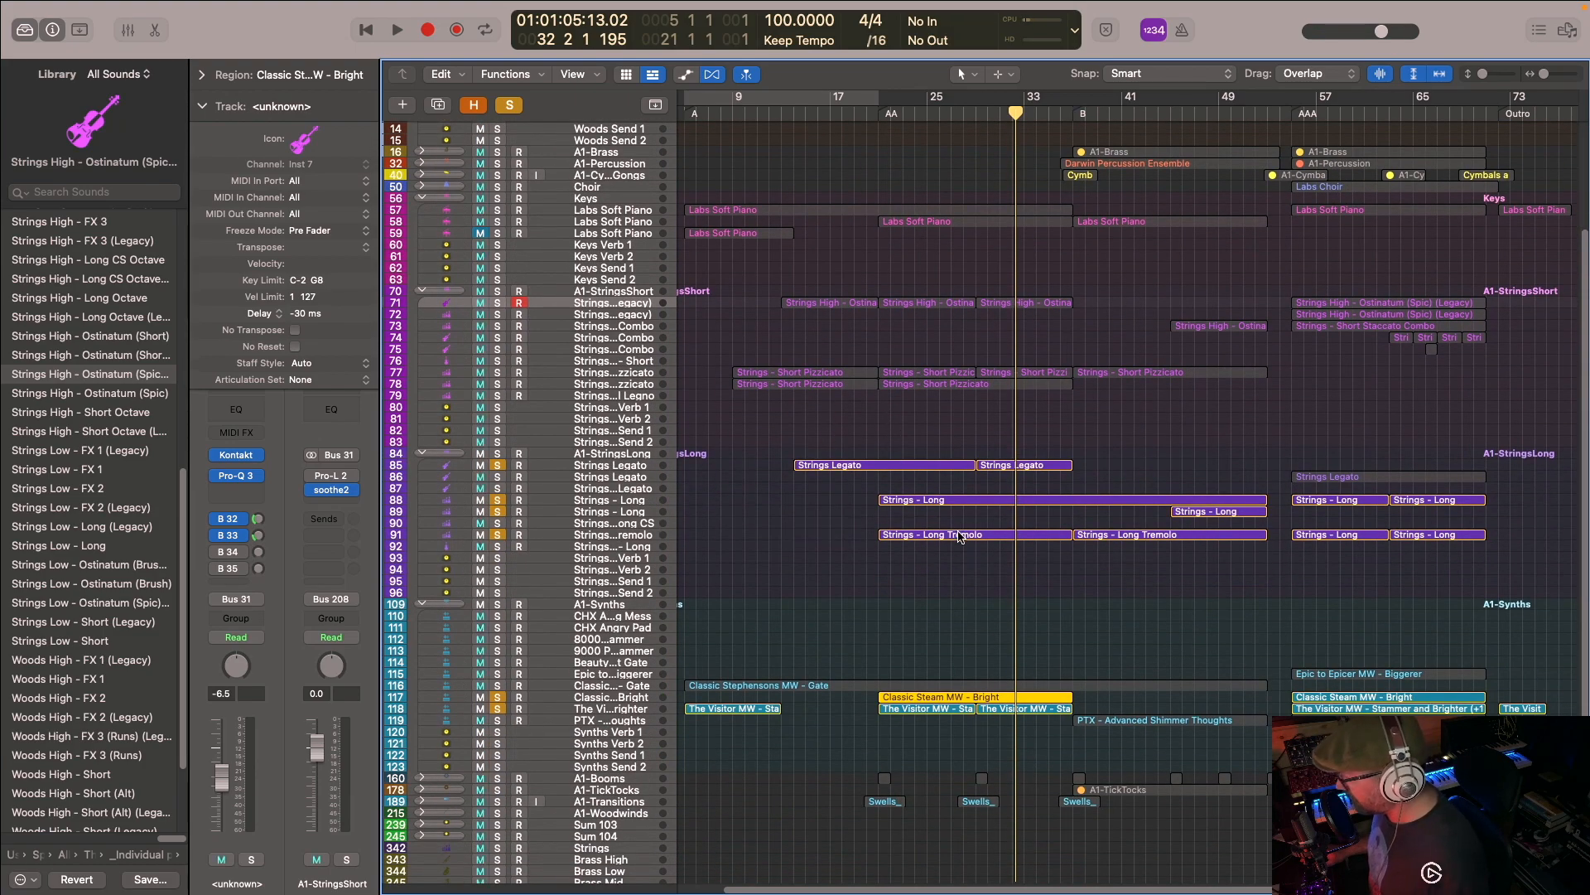
- Clear all track solos, play the full arrangement from the AA marker, and stop playback
left_click(518, 107)
left_click(934, 109)
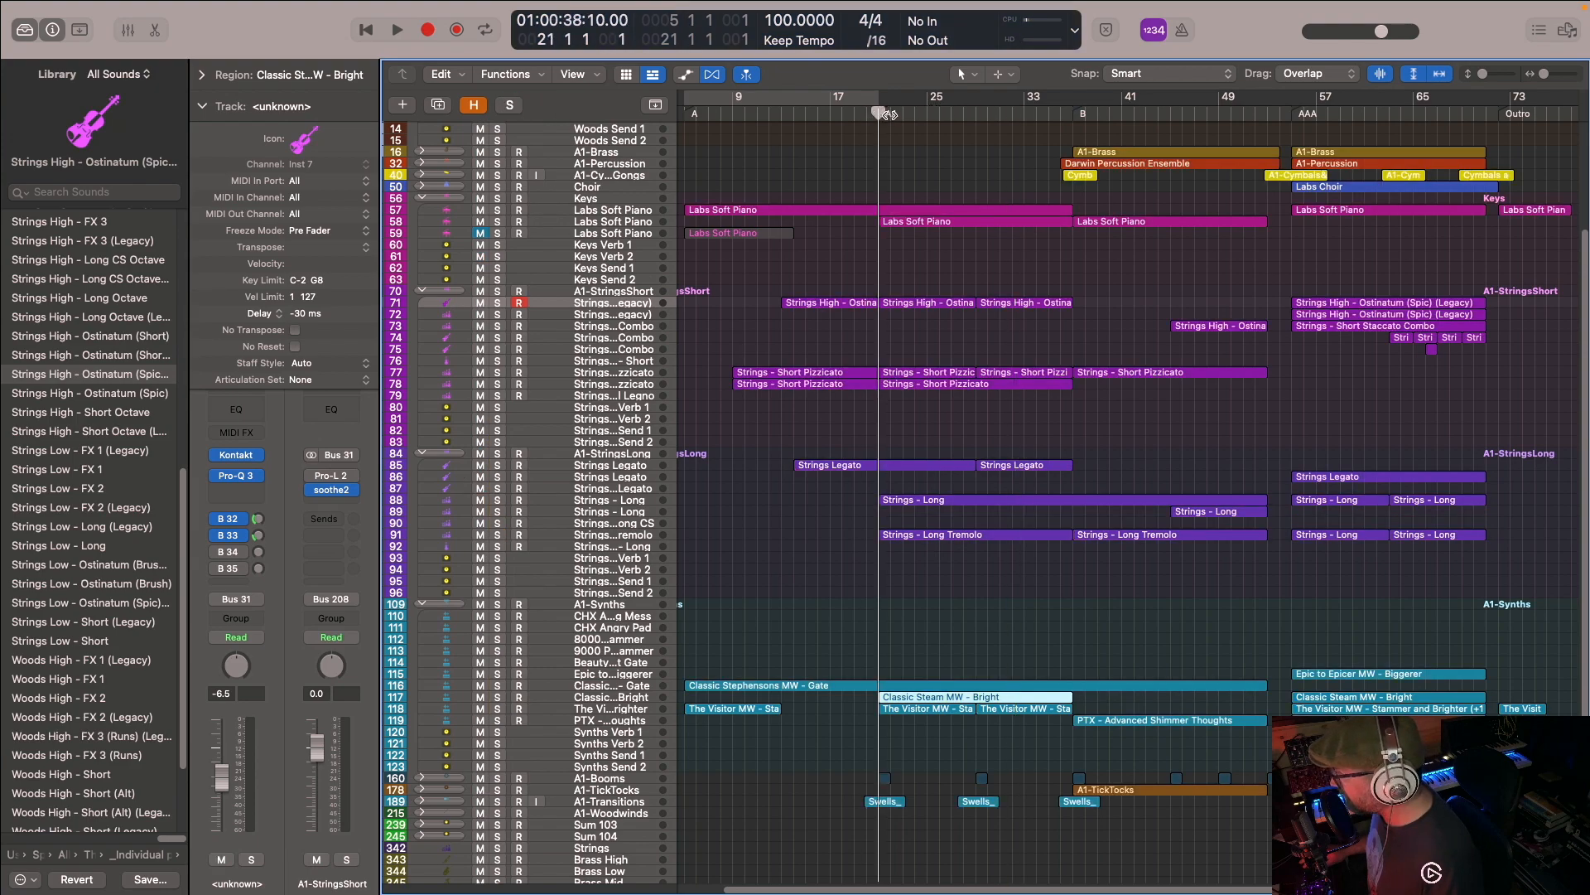
key("space")
scroll(889, 439, "down", 5)
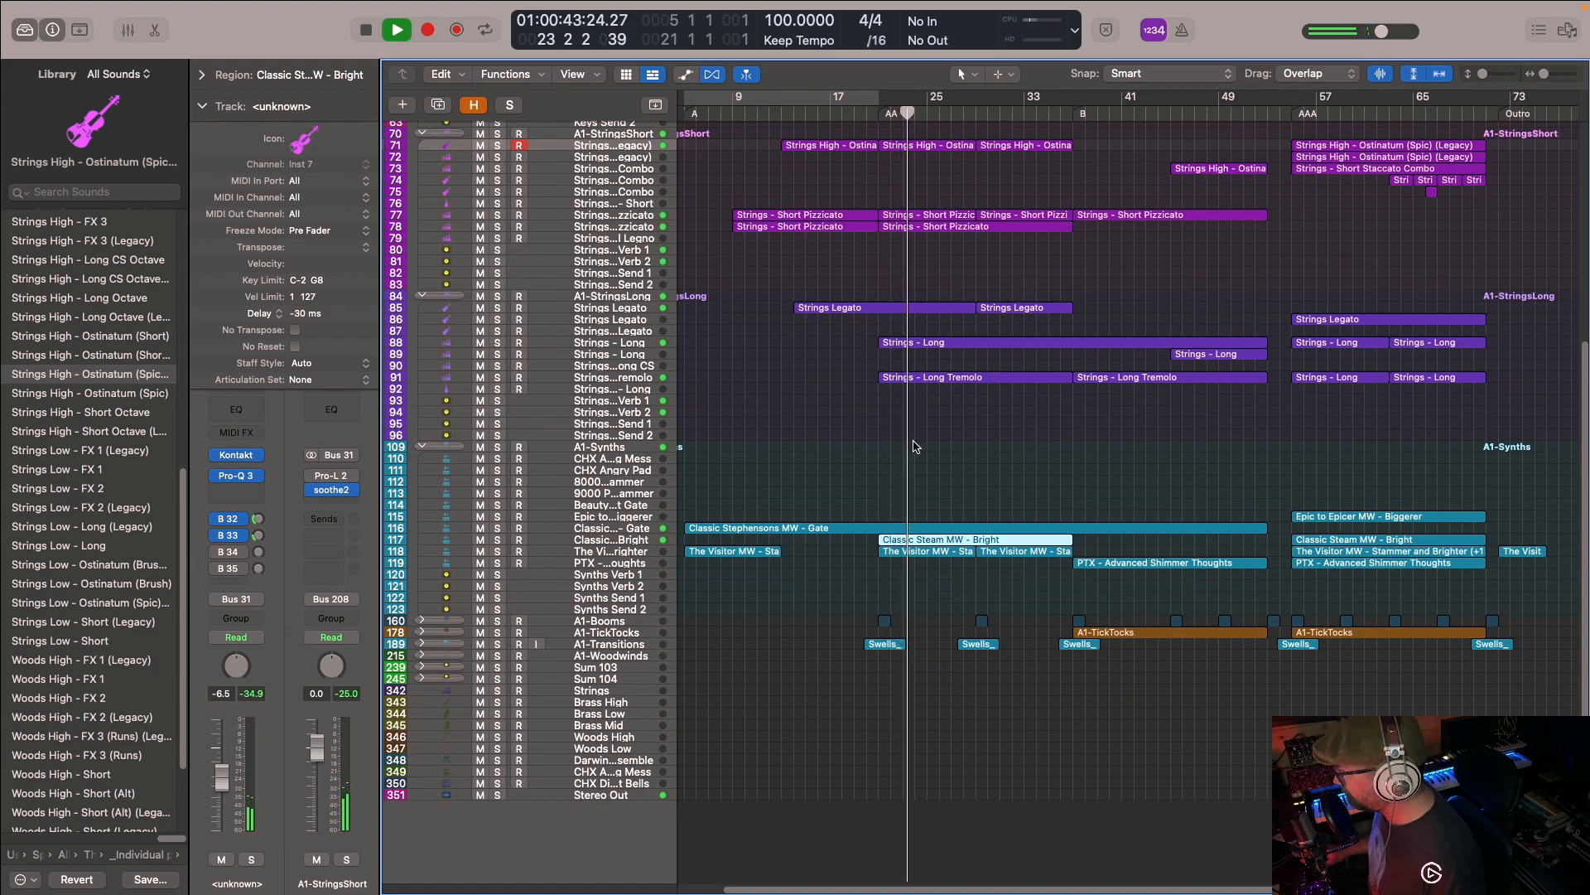
scroll(894, 430, "up", 8)
key("space")
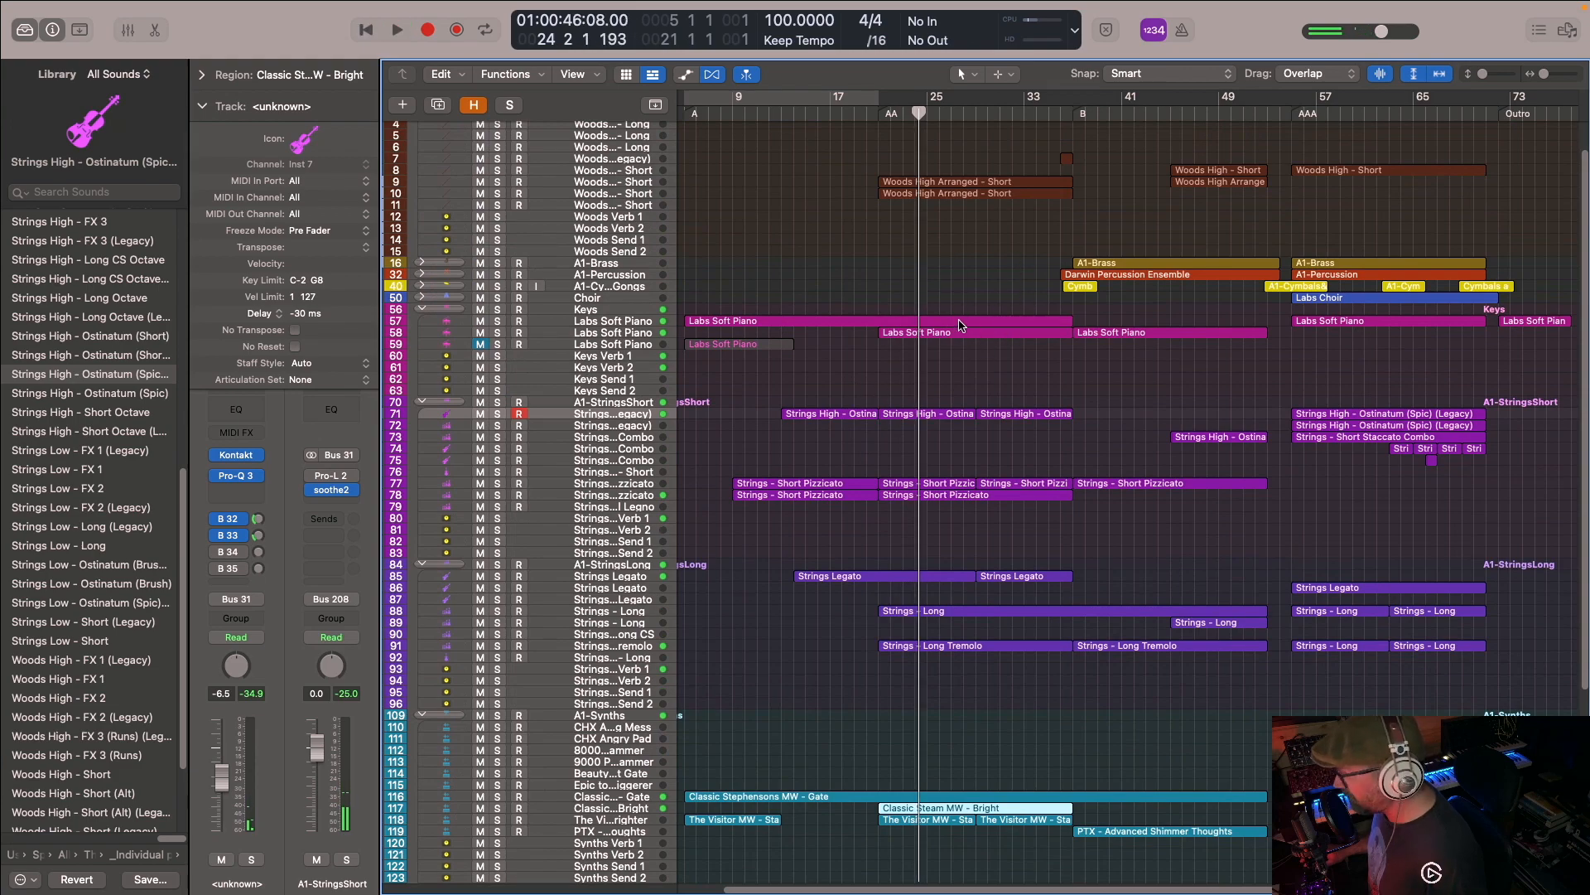
- Examine how the woodwind, keys, strings and synth regions are layered across the AA section
scroll(945, 323, "up", 1)
scroll(941, 365, "down", 4)
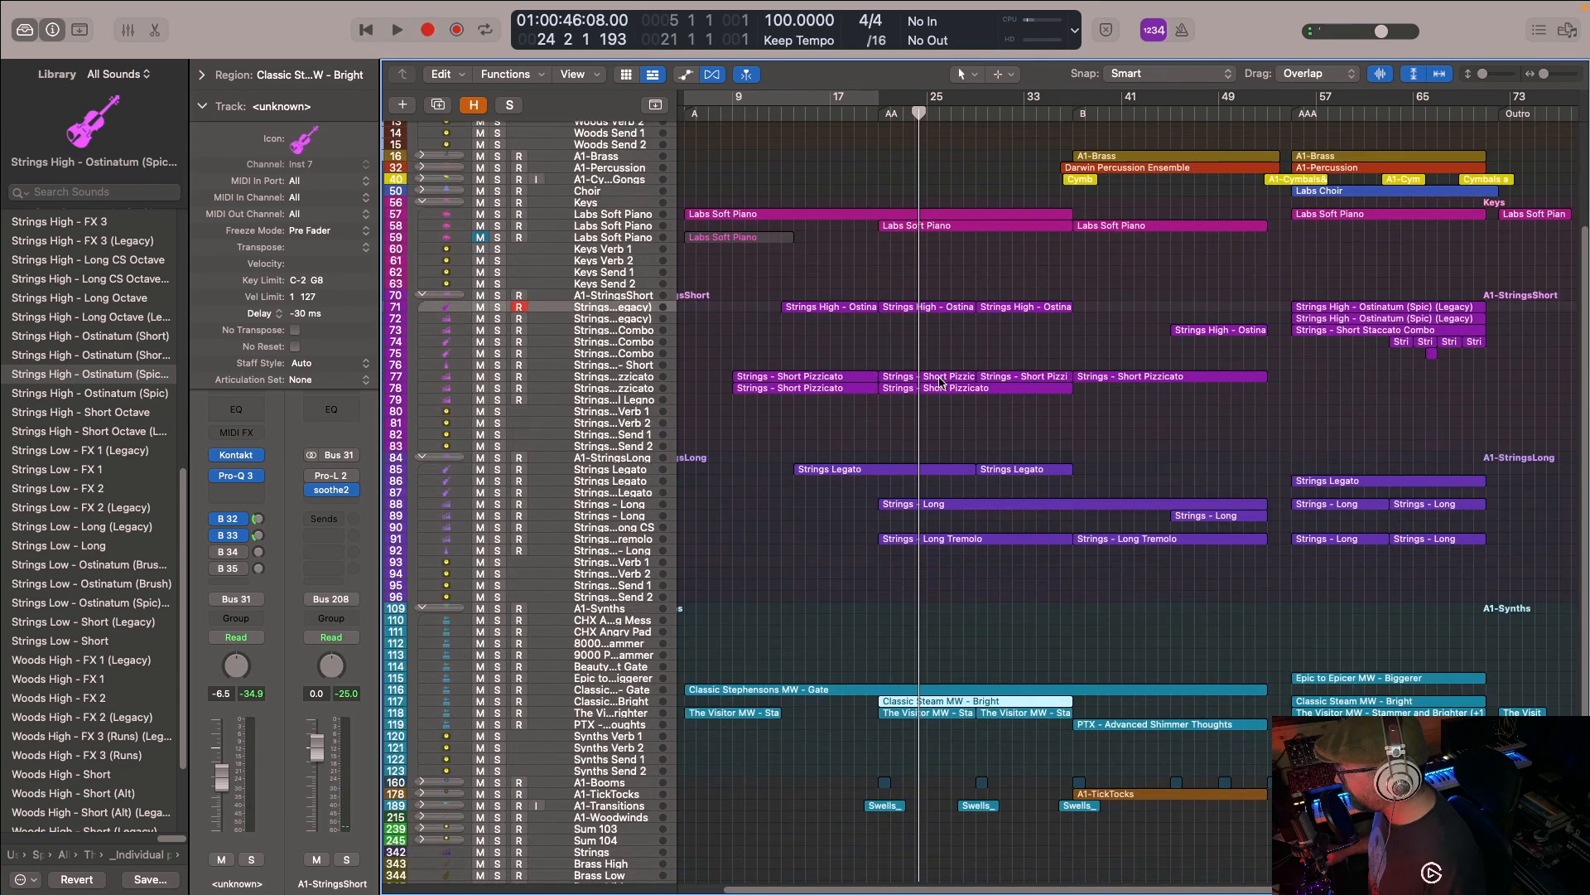
scroll(961, 335, "up", 5)
scroll(961, 331, "down", 5)
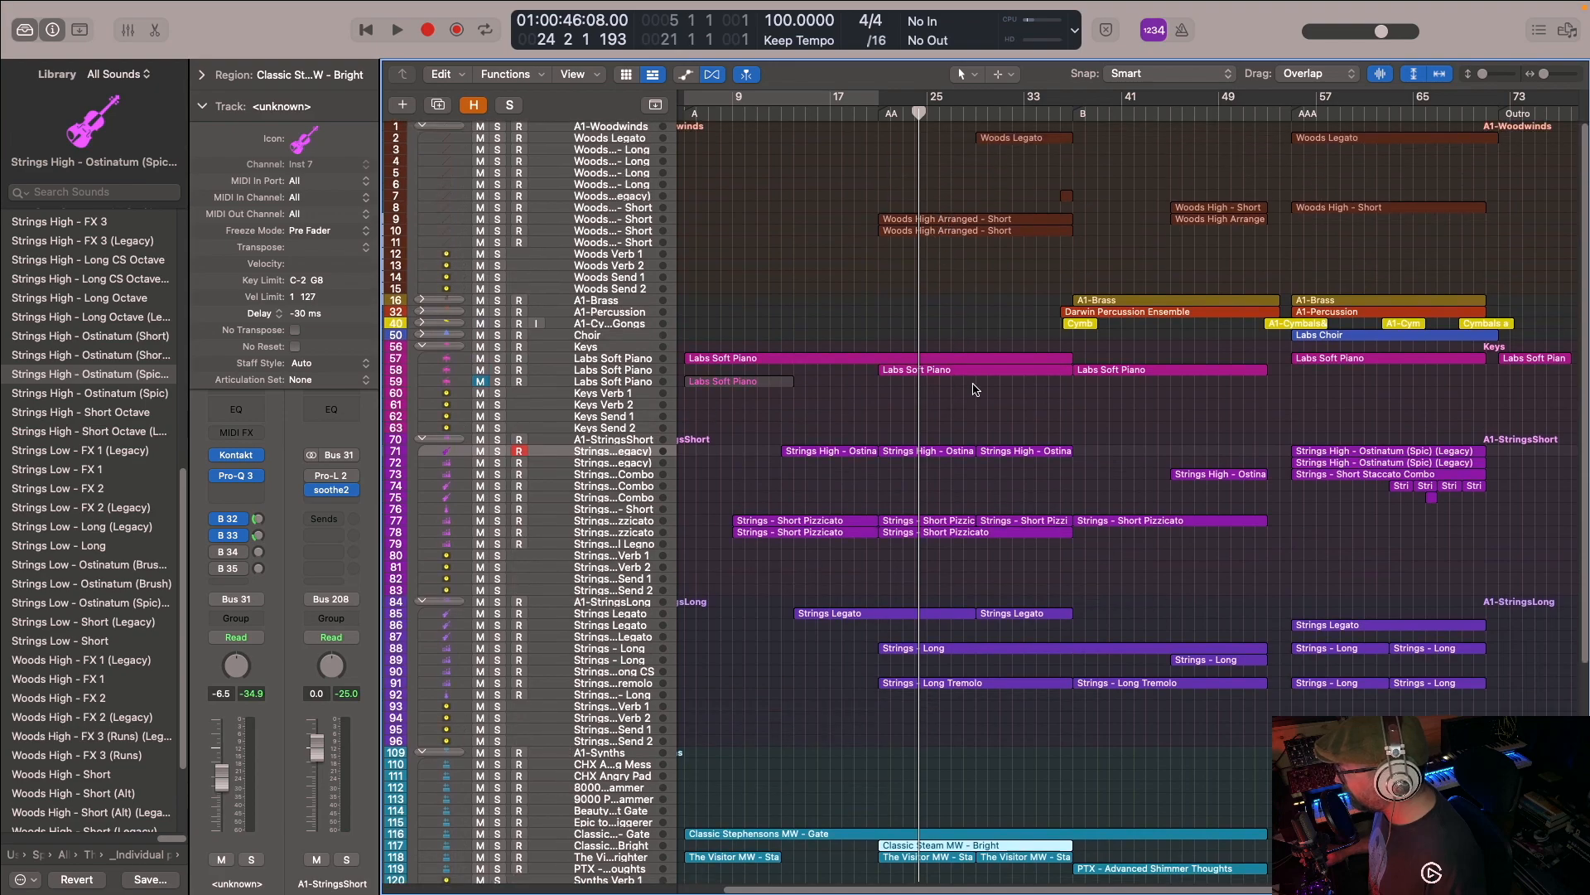
scroll(1014, 418, "up", 5)
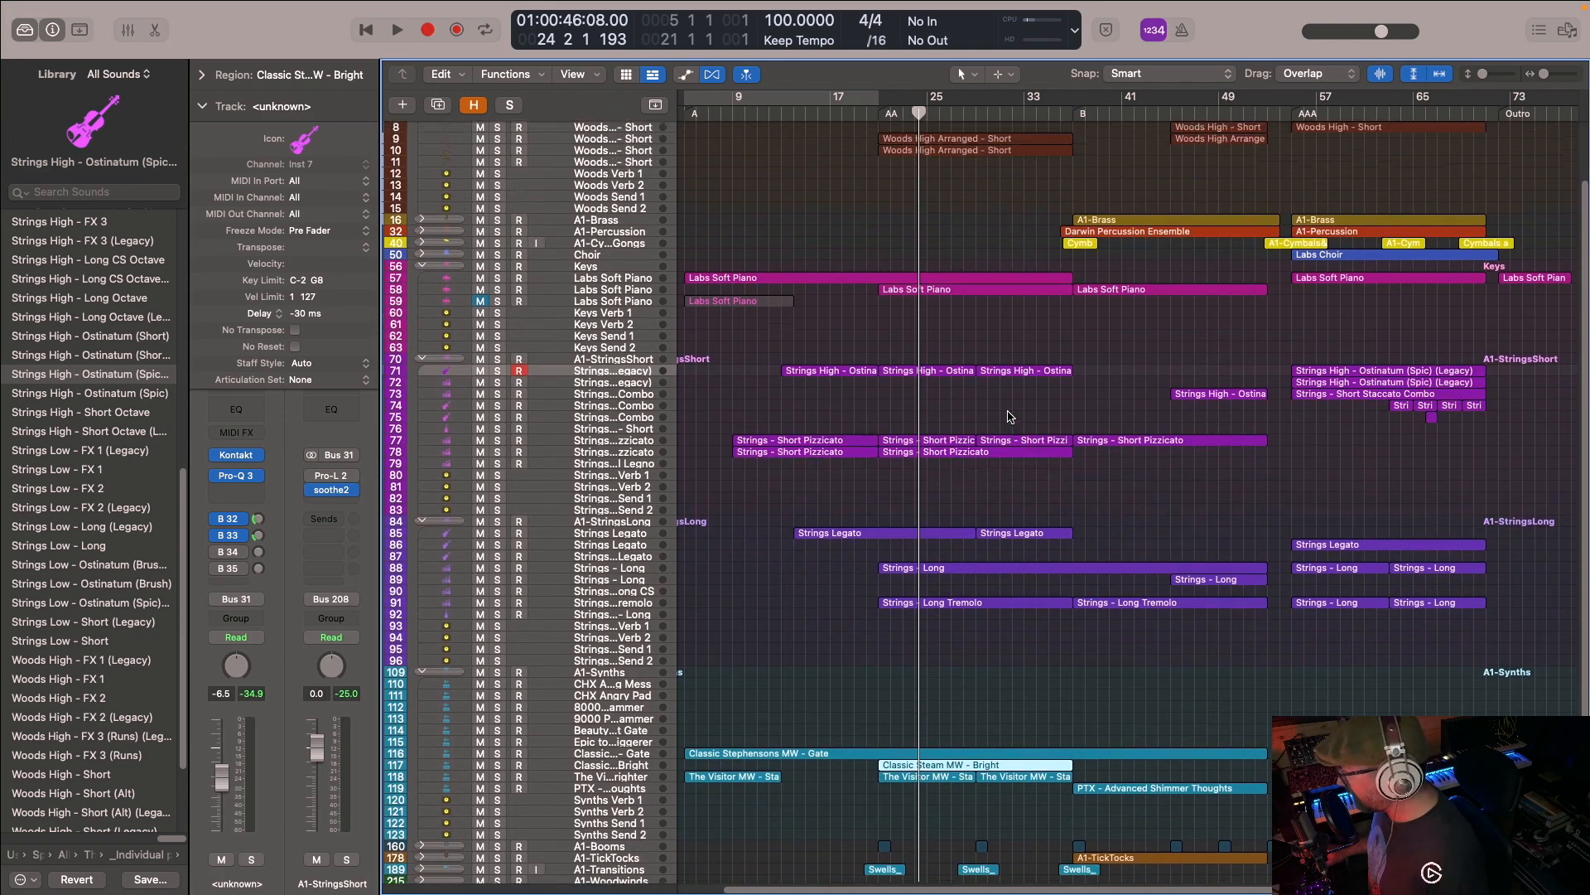
scroll(953, 331, "down", 5)
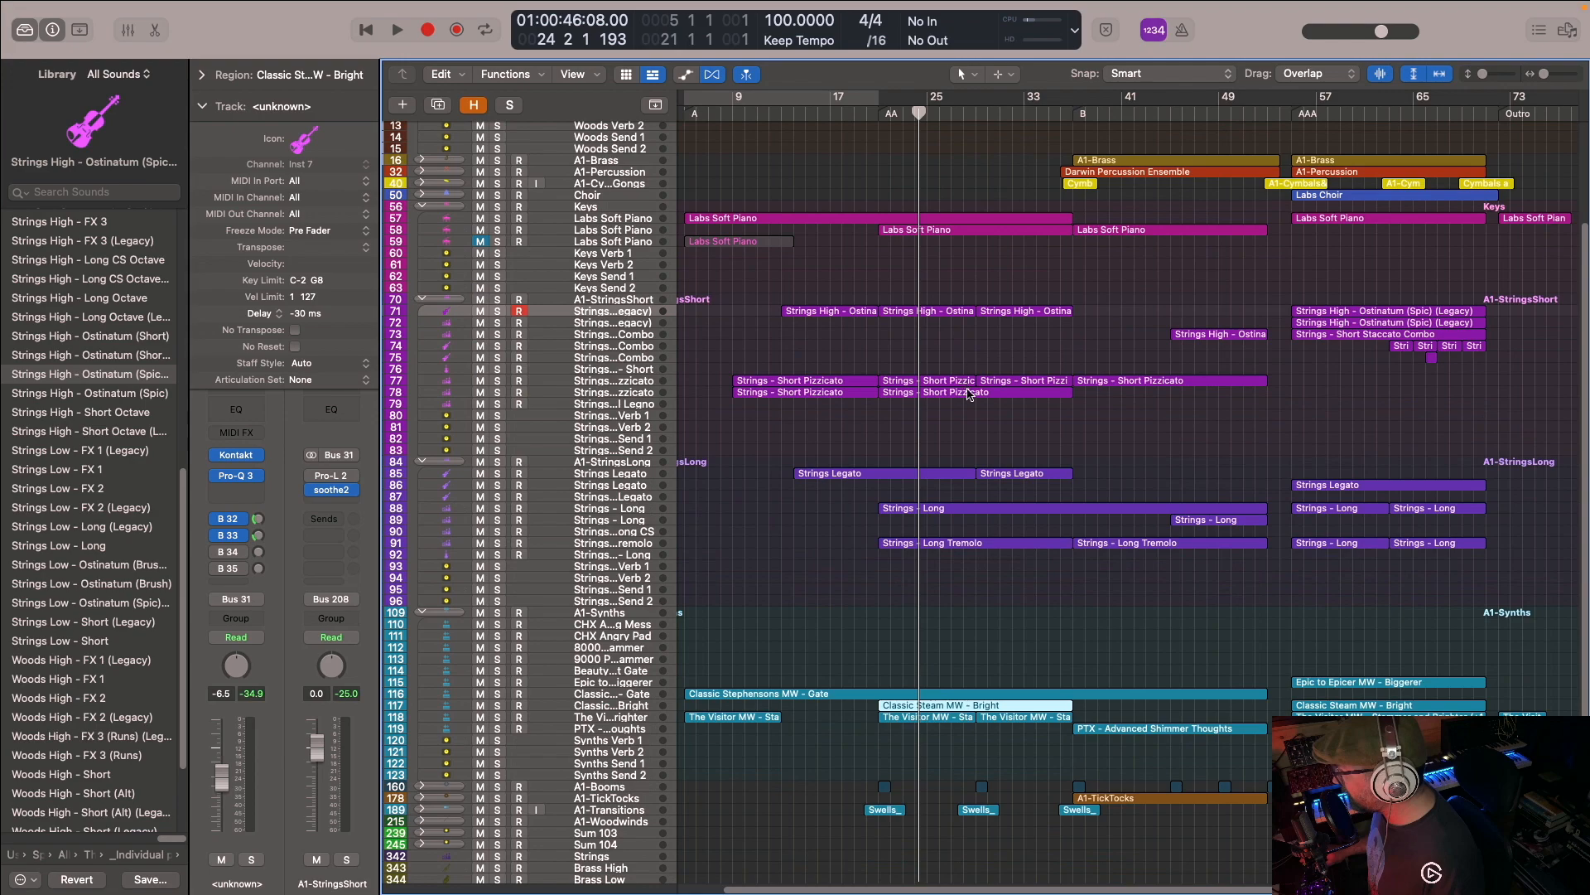
scroll(986, 464, "down", 1)
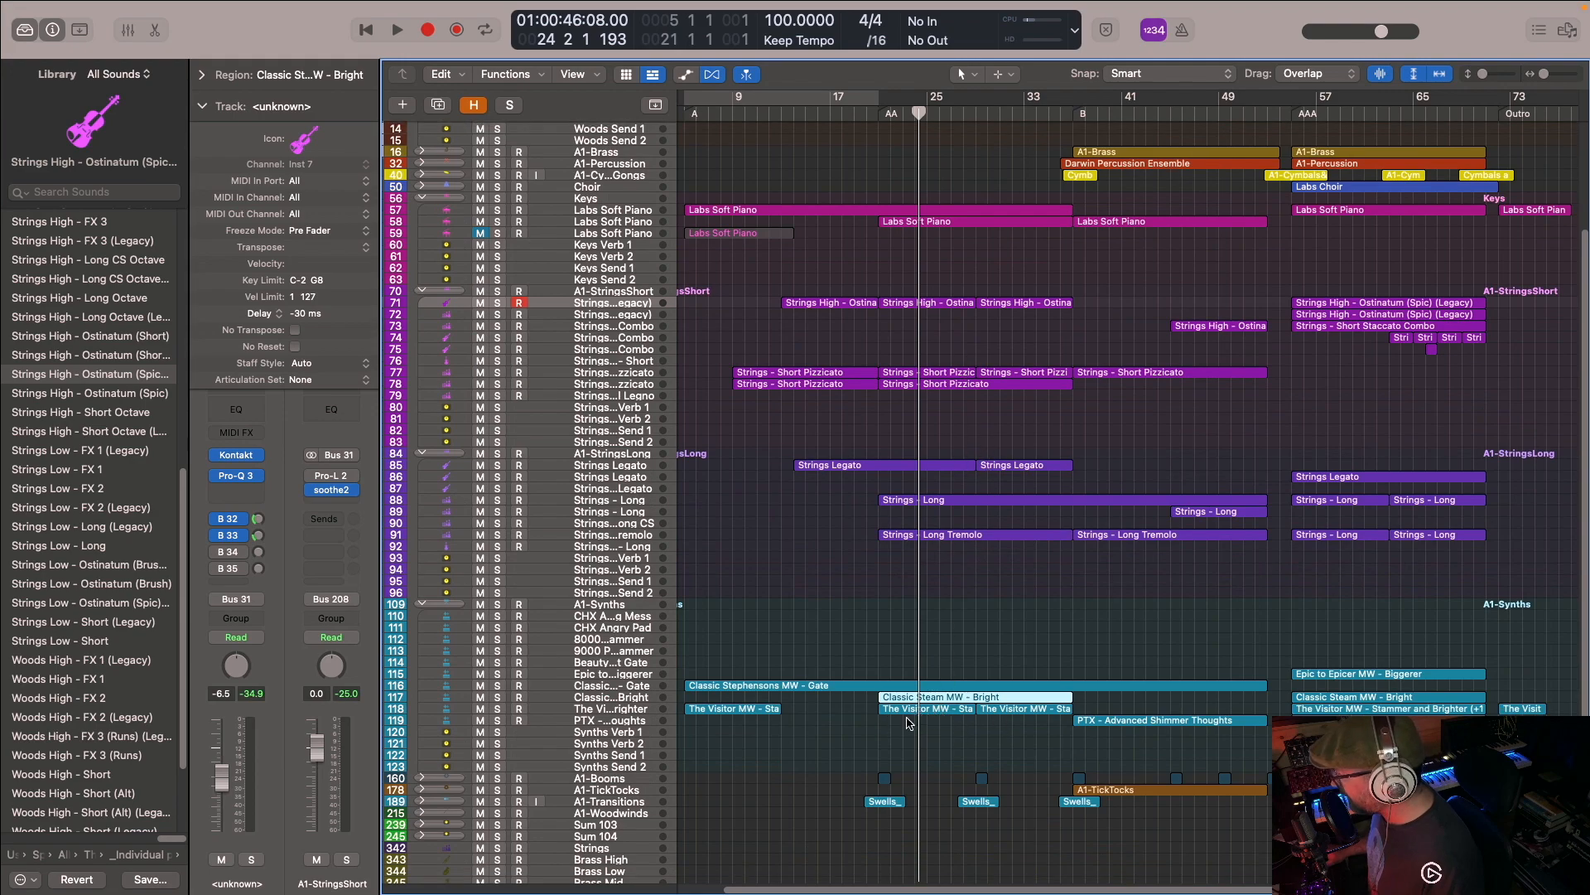
scroll(1011, 629, "up", 2)
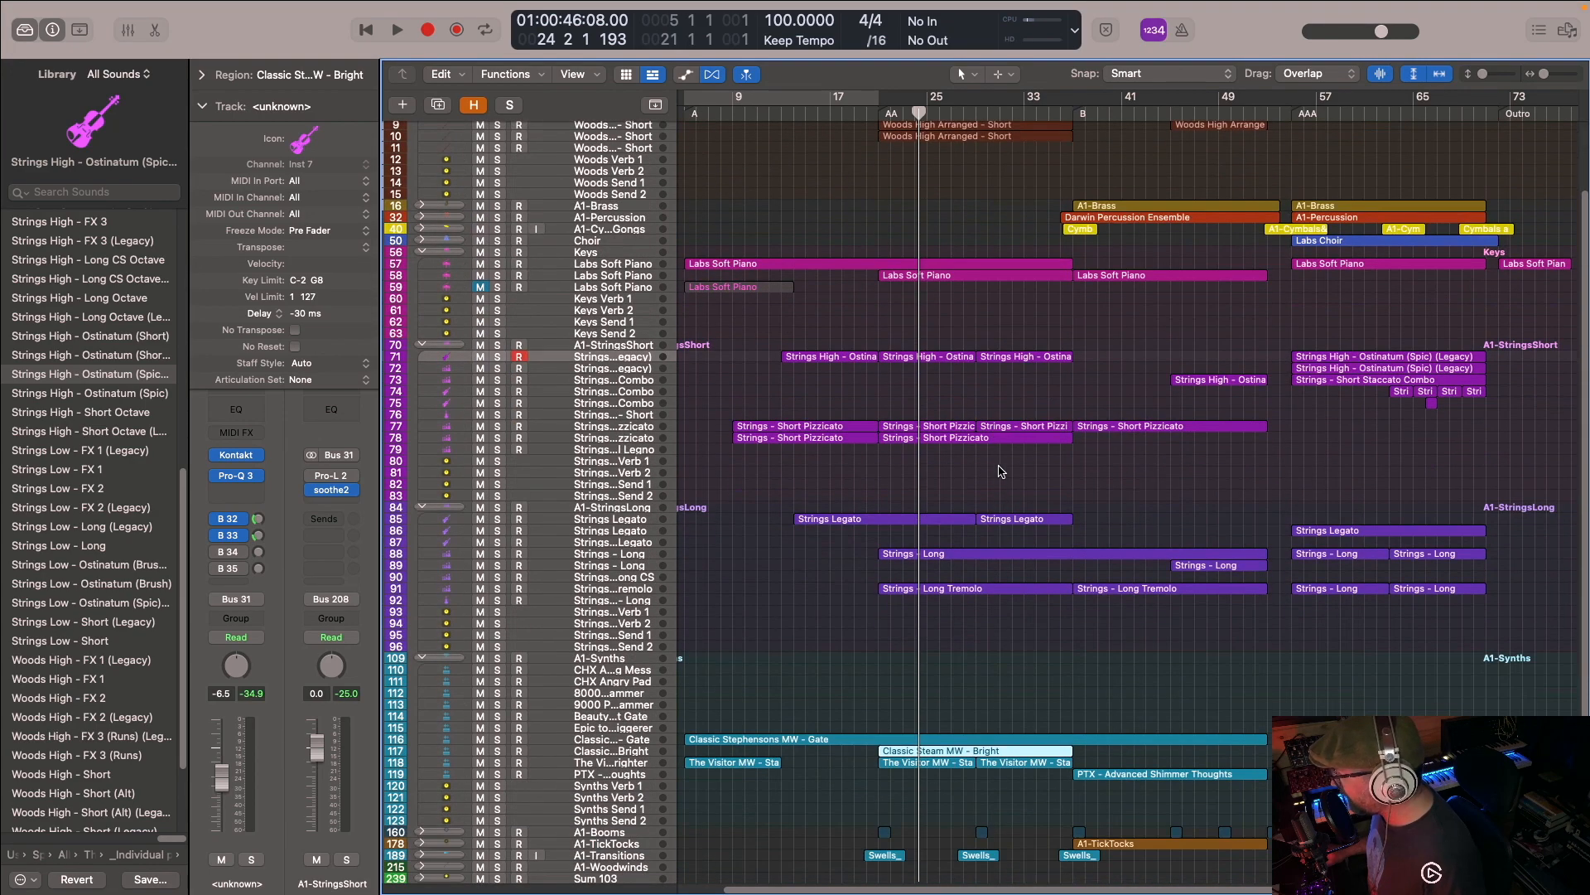
scroll(979, 514, "down", 5)
- Select the AA section's boom and swell regions, and expand A1-Booms to view the Easter Island track's Pro-Q 3 curve
left_click_drag(865, 669, 1012, 744)
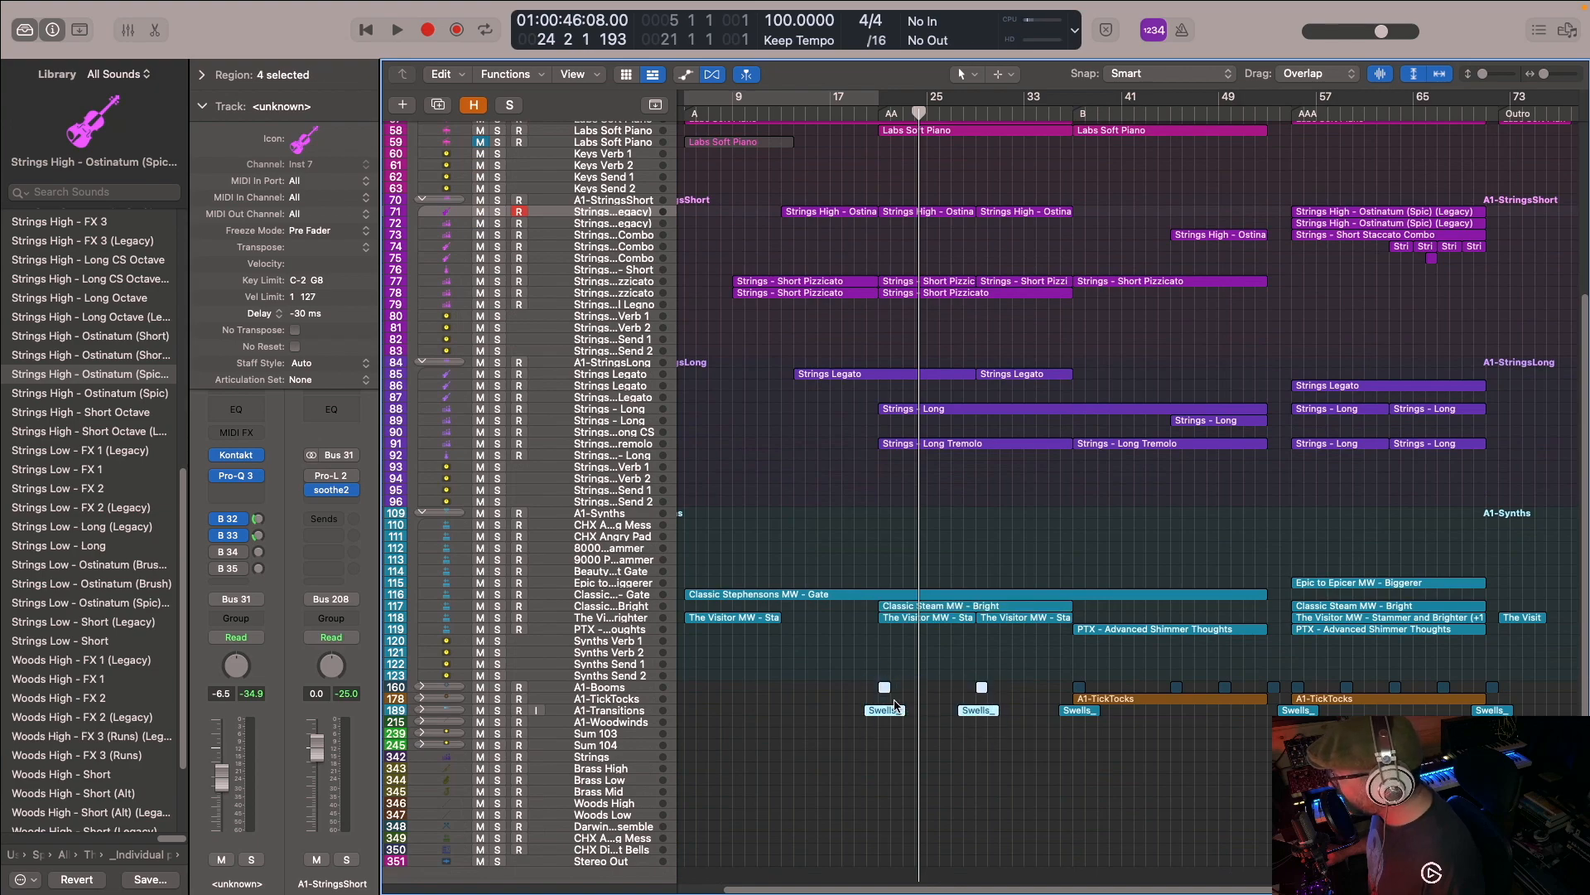
left_click(422, 687)
left_click(603, 703)
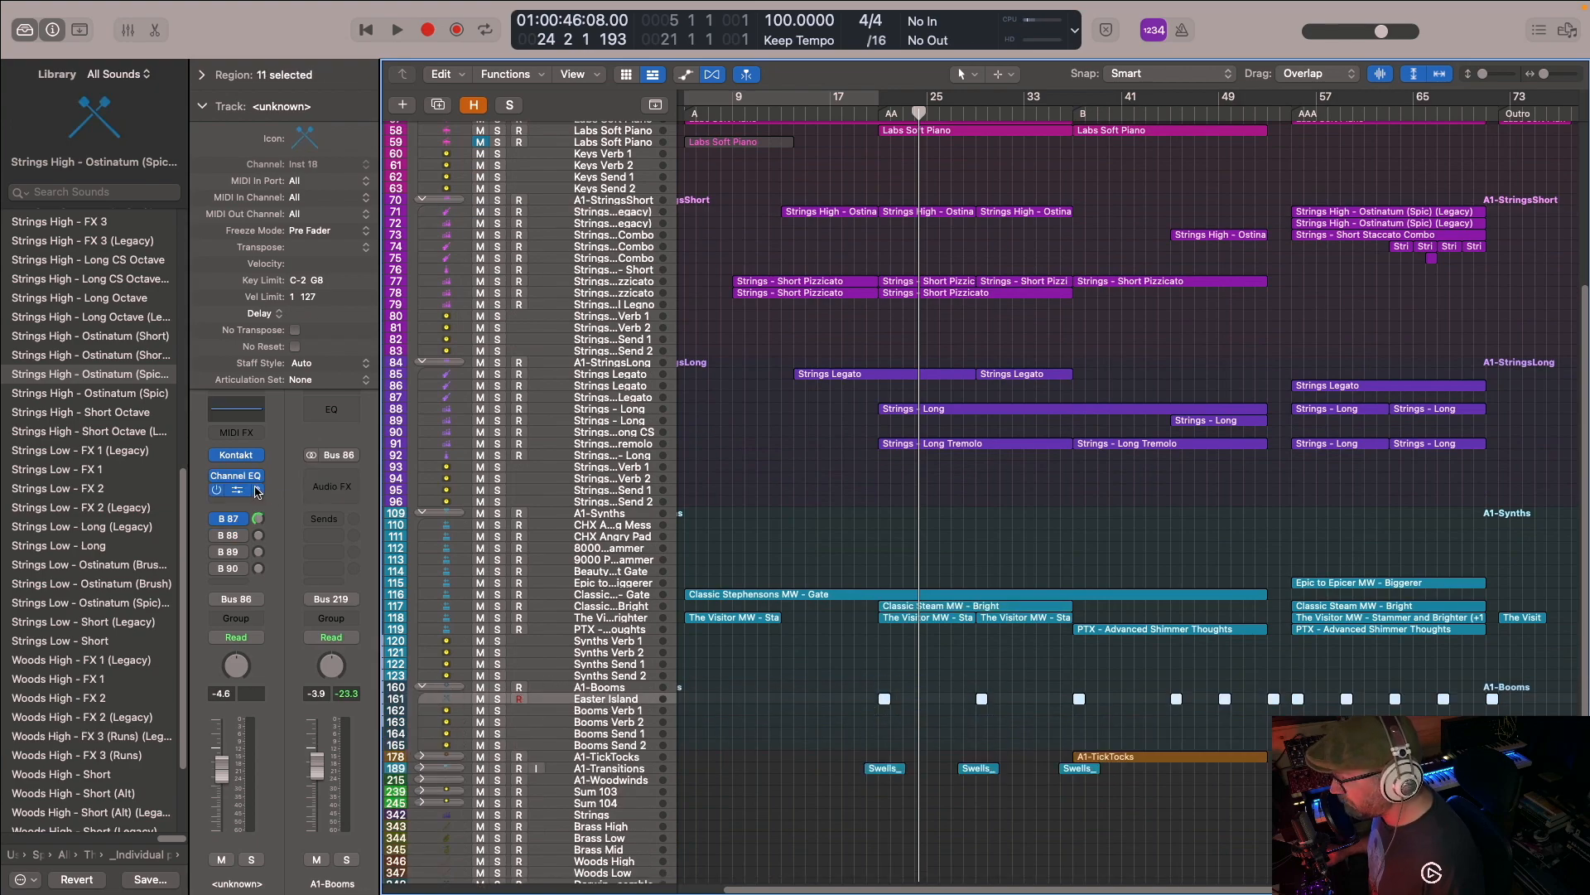
left_click(239, 495)
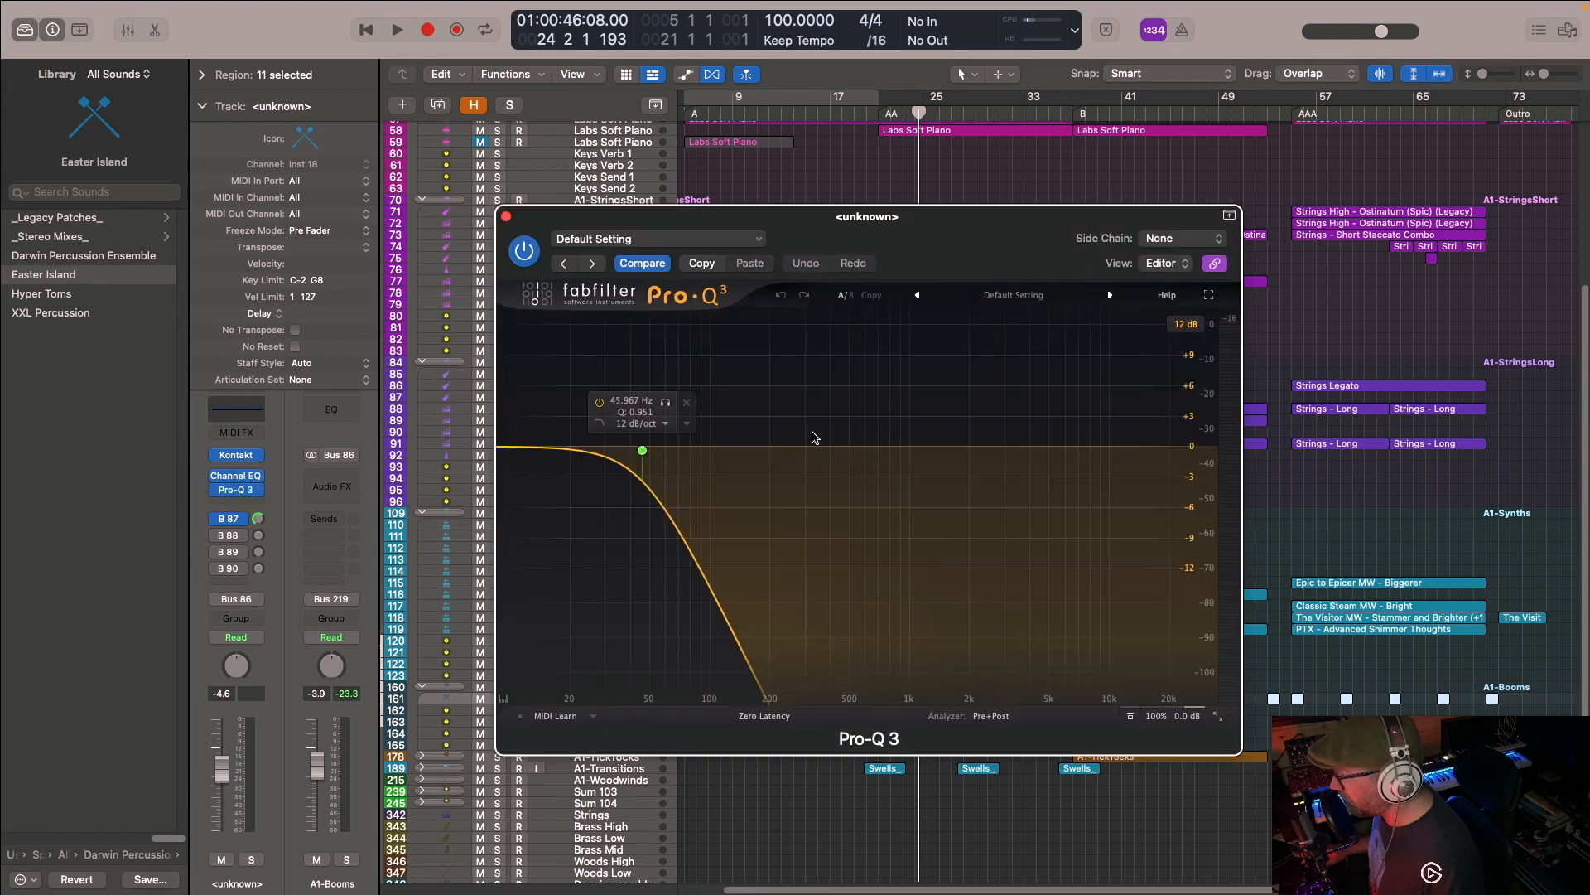
left_click(506, 217)
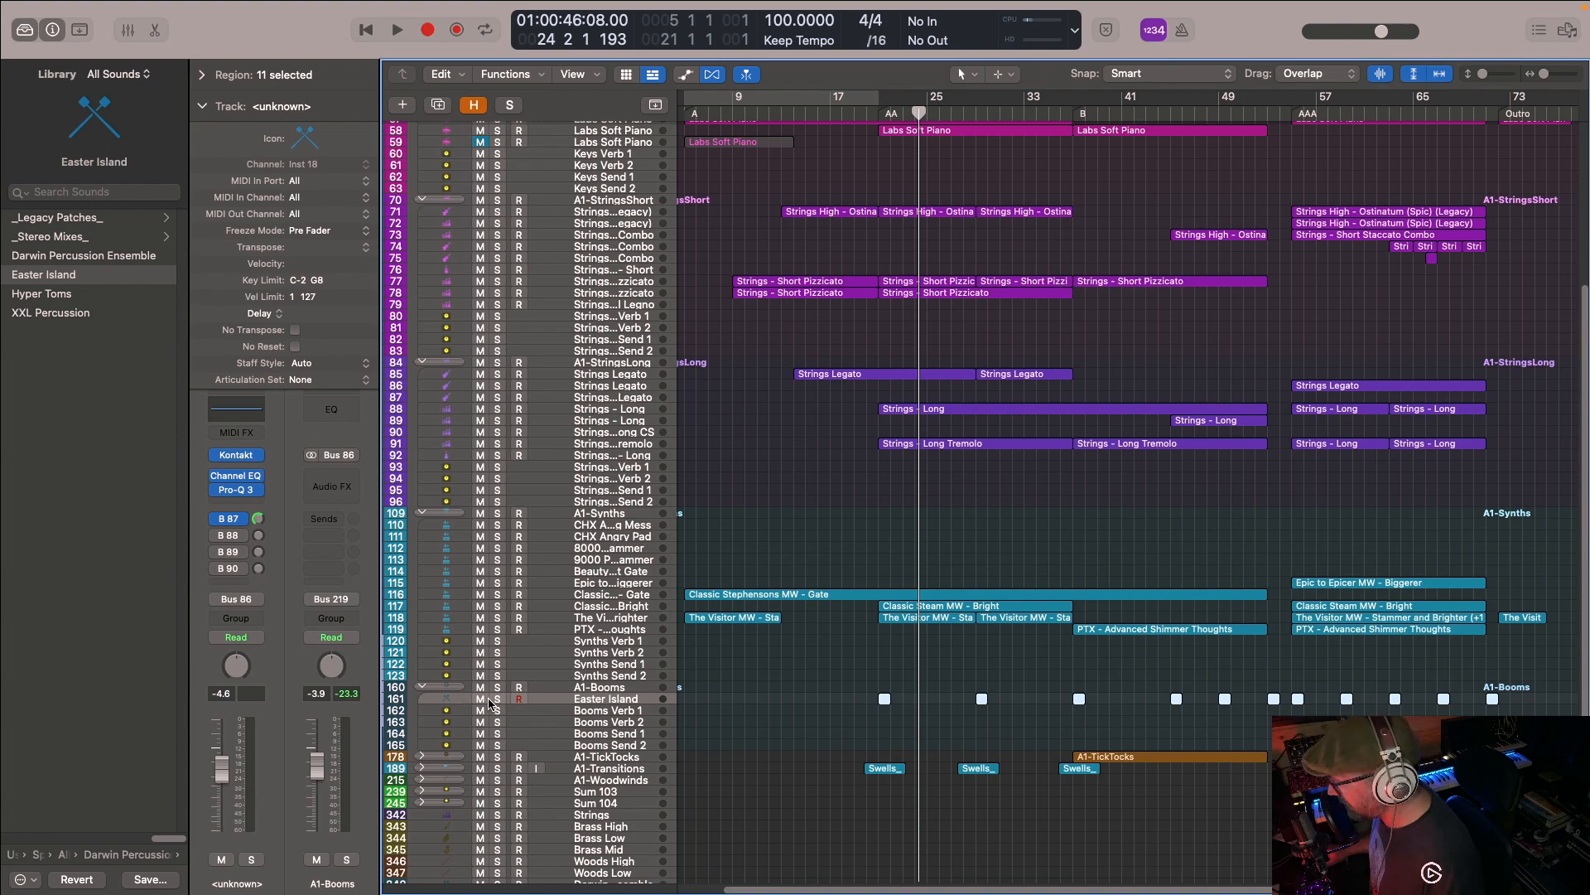
- Solo the Easter Island boom track and play its hit from the AA marker
left_click(496, 699)
left_click(886, 114)
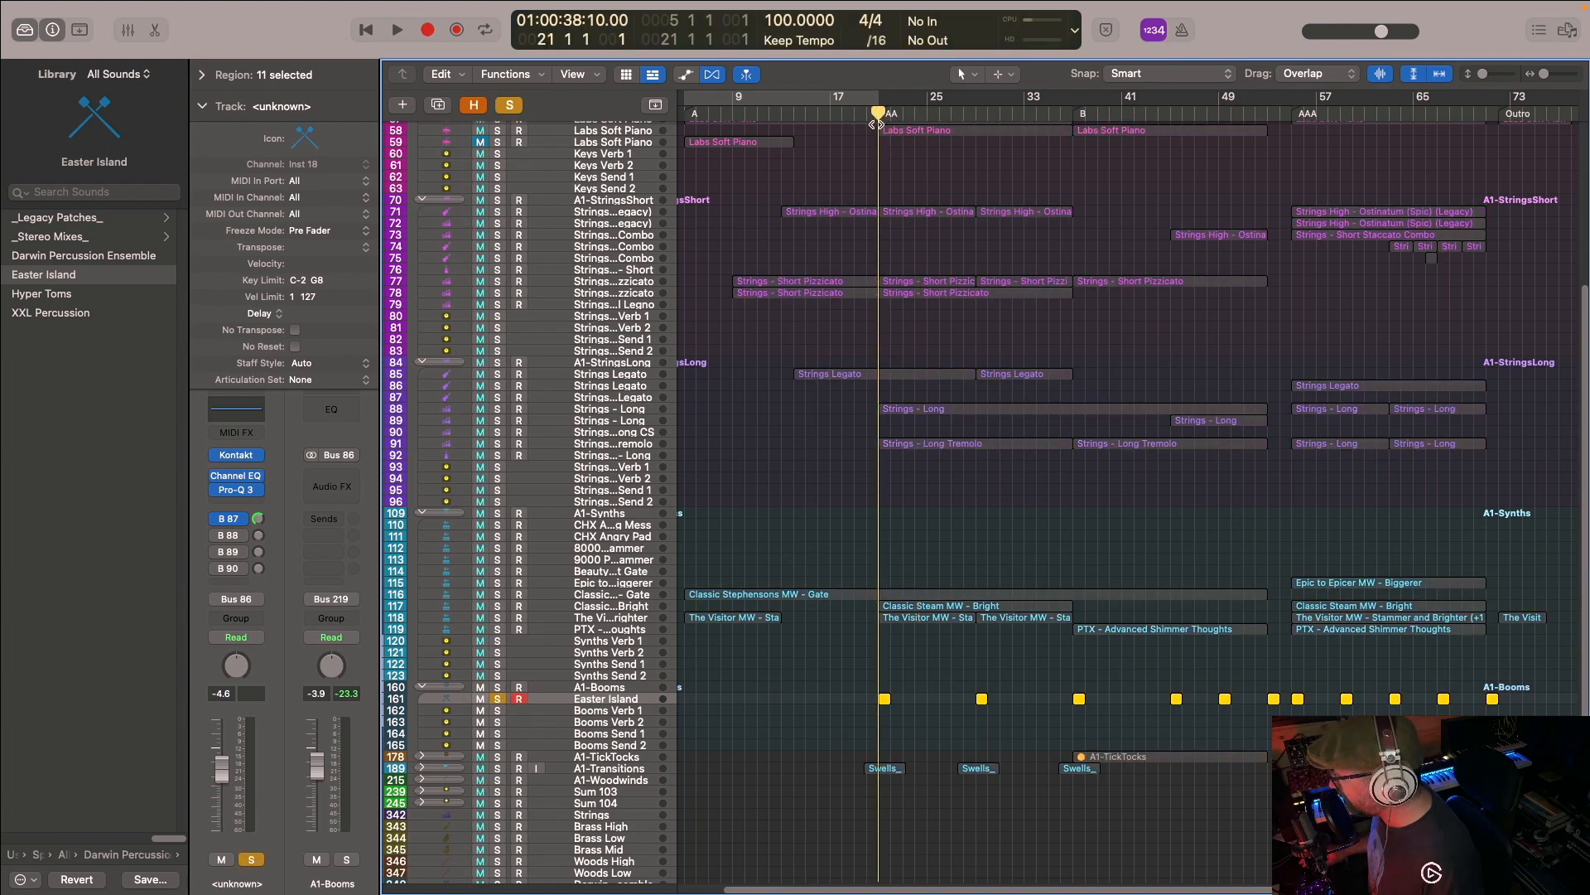
key("space")
key("space")
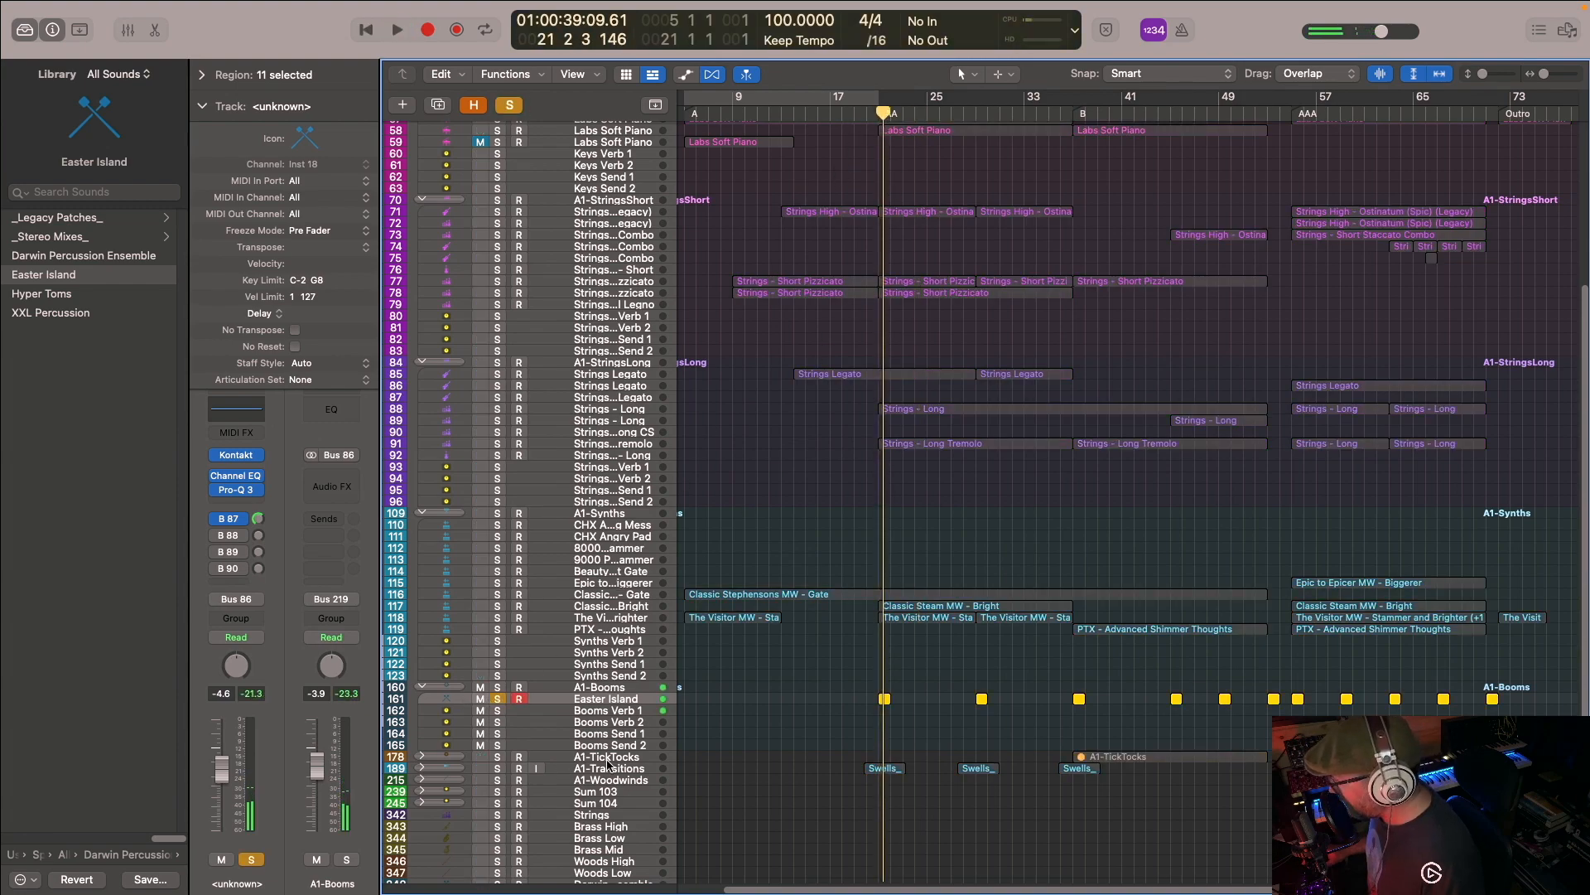
- Expand A1-Transitions, solo its third Swells track alongside Easter Island, and play both from the AA marker
left_click(422, 768)
scroll(932, 687, "down", 4)
left_click(497, 664)
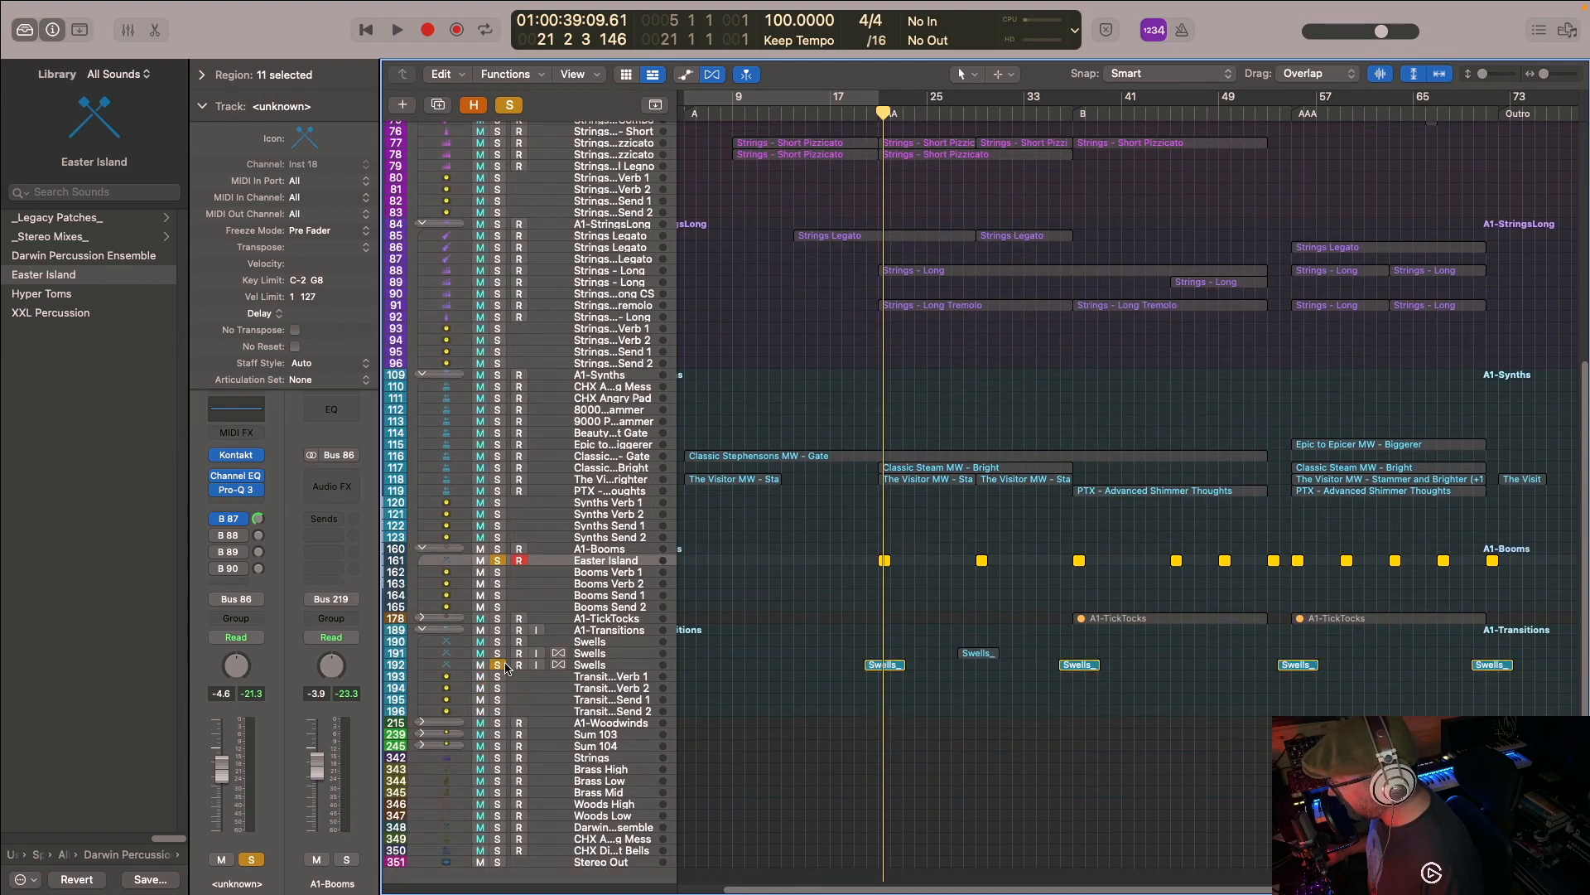
left_click(878, 111)
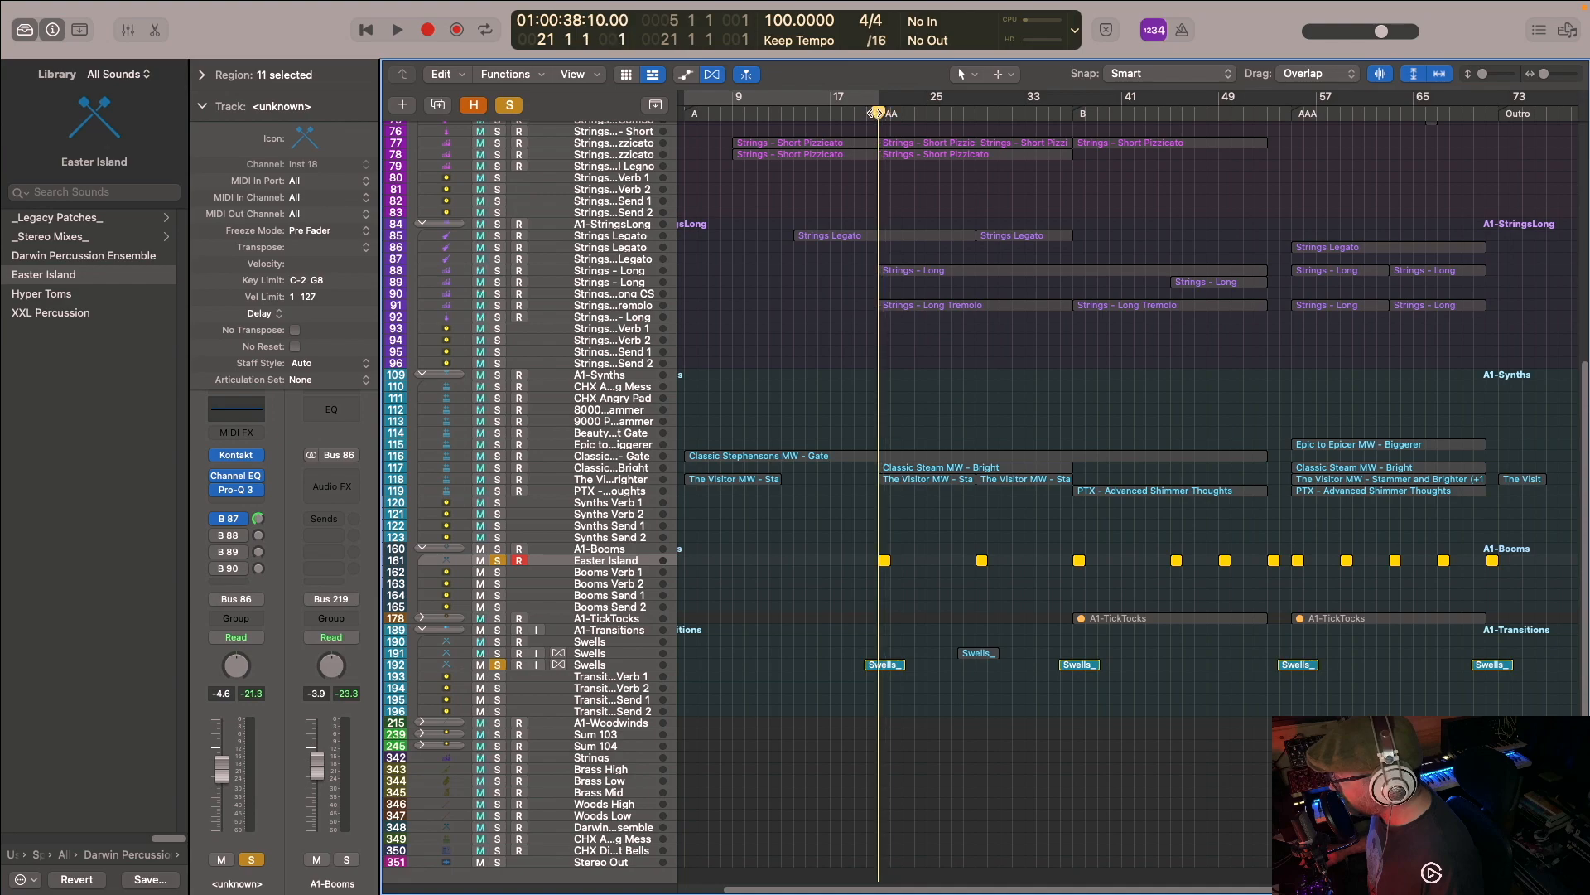
key("space")
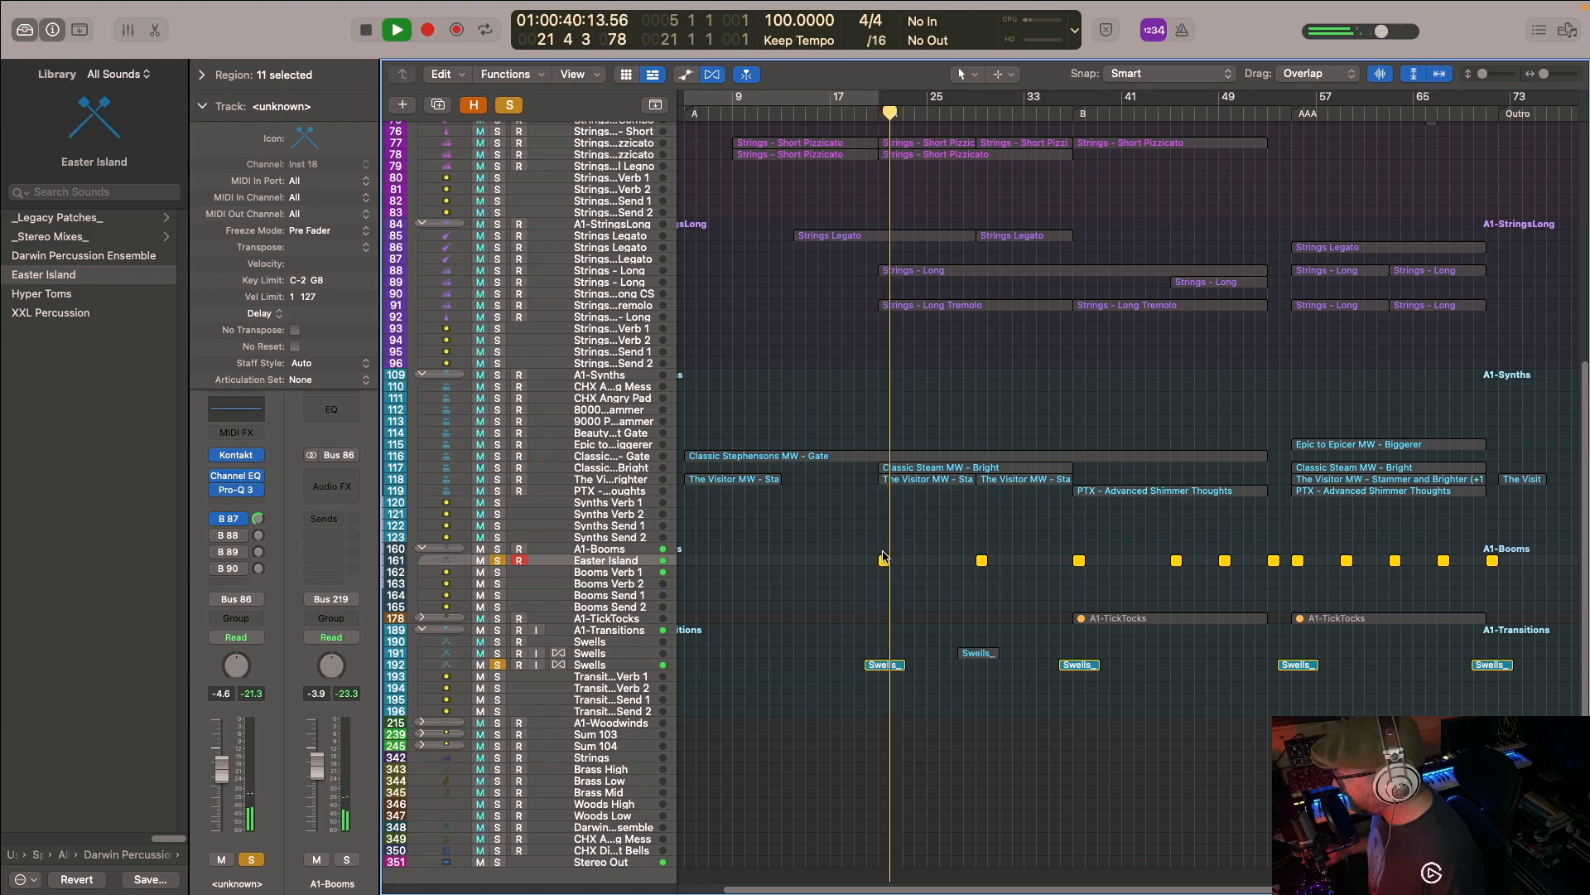
key("space")
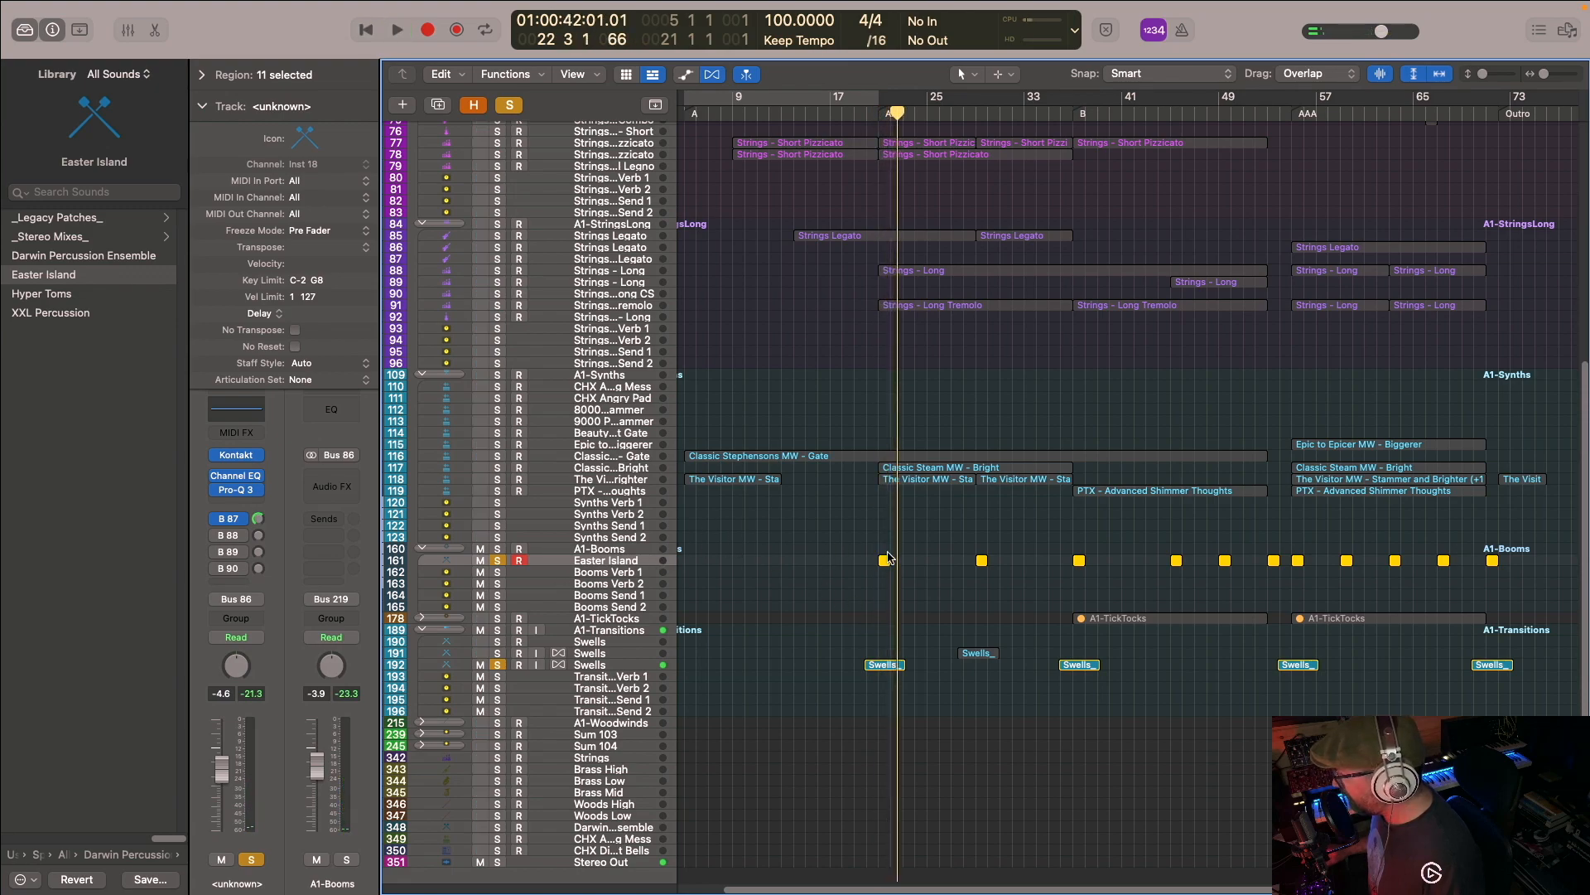
- Solo the A1 cymbals and gongs stack and play the transition into the B marker from bar 36
scroll(994, 497, "up", 10)
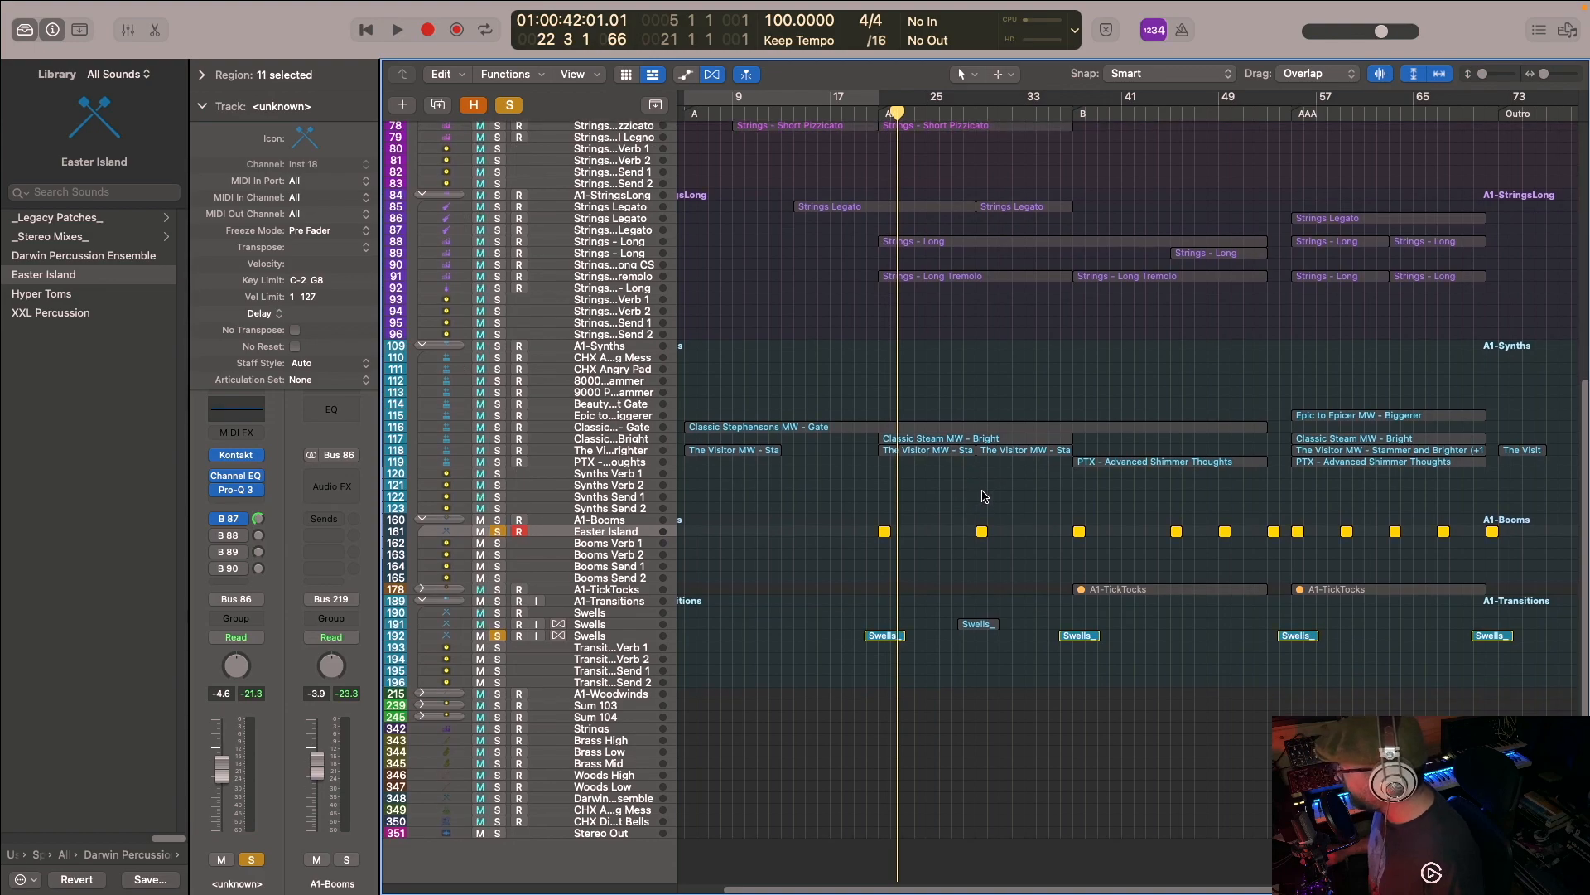
scroll(1018, 478, "up", 5)
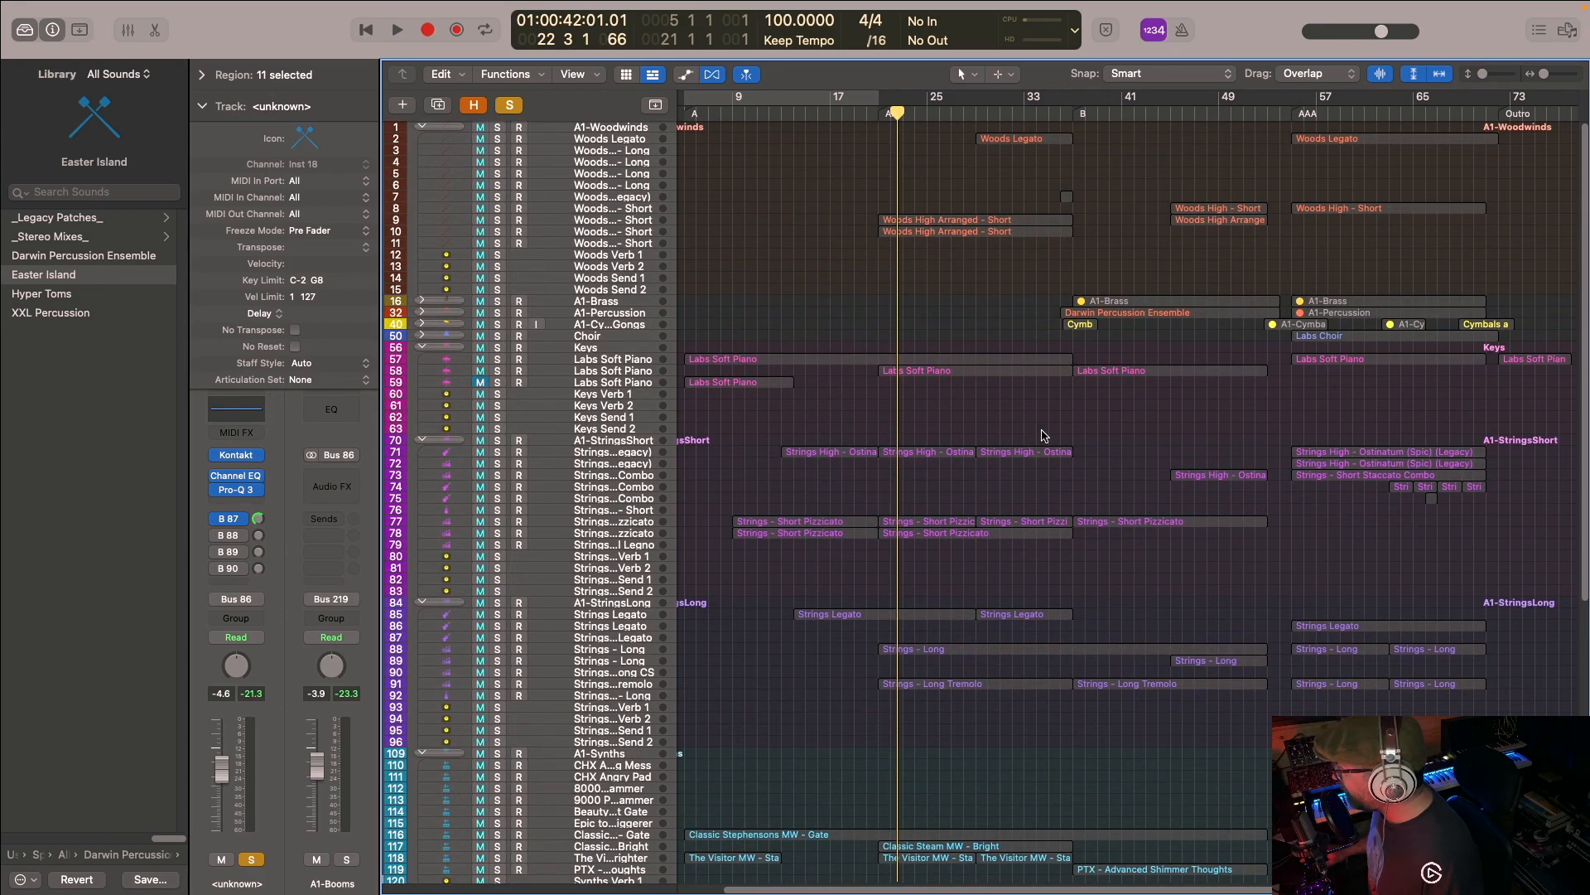
left_click(498, 324)
left_click(1059, 113)
key("space")
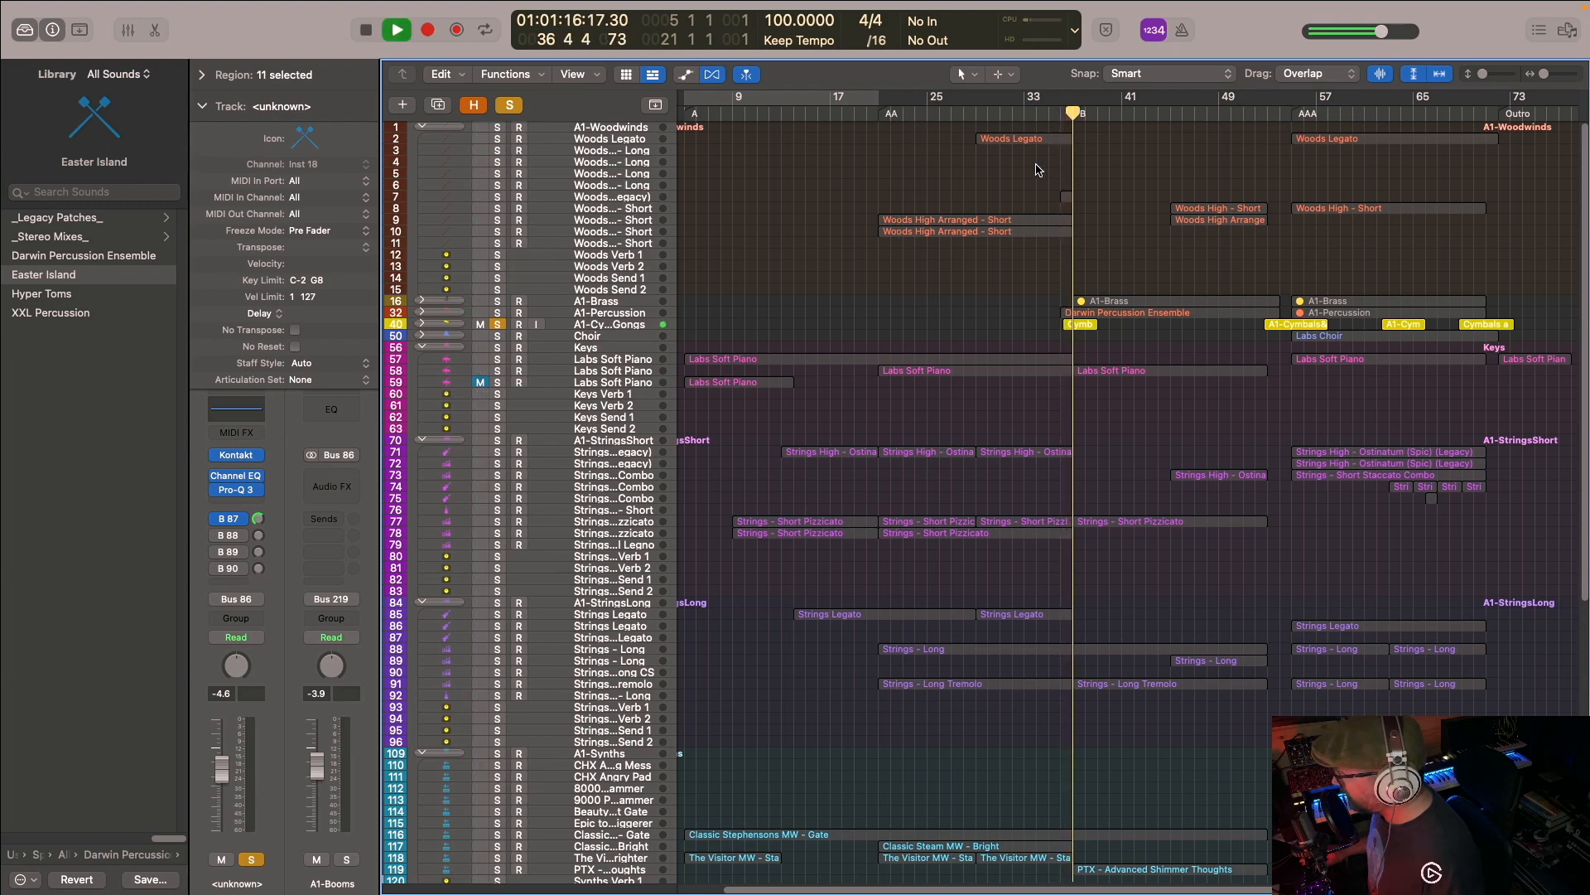
key("space")
- Add the Woods High - FX 3 (Runs) (Legacy) track to the soloed cymbals and play both from bar 36
left_click(498, 207)
left_click(499, 207)
left_click(1055, 113)
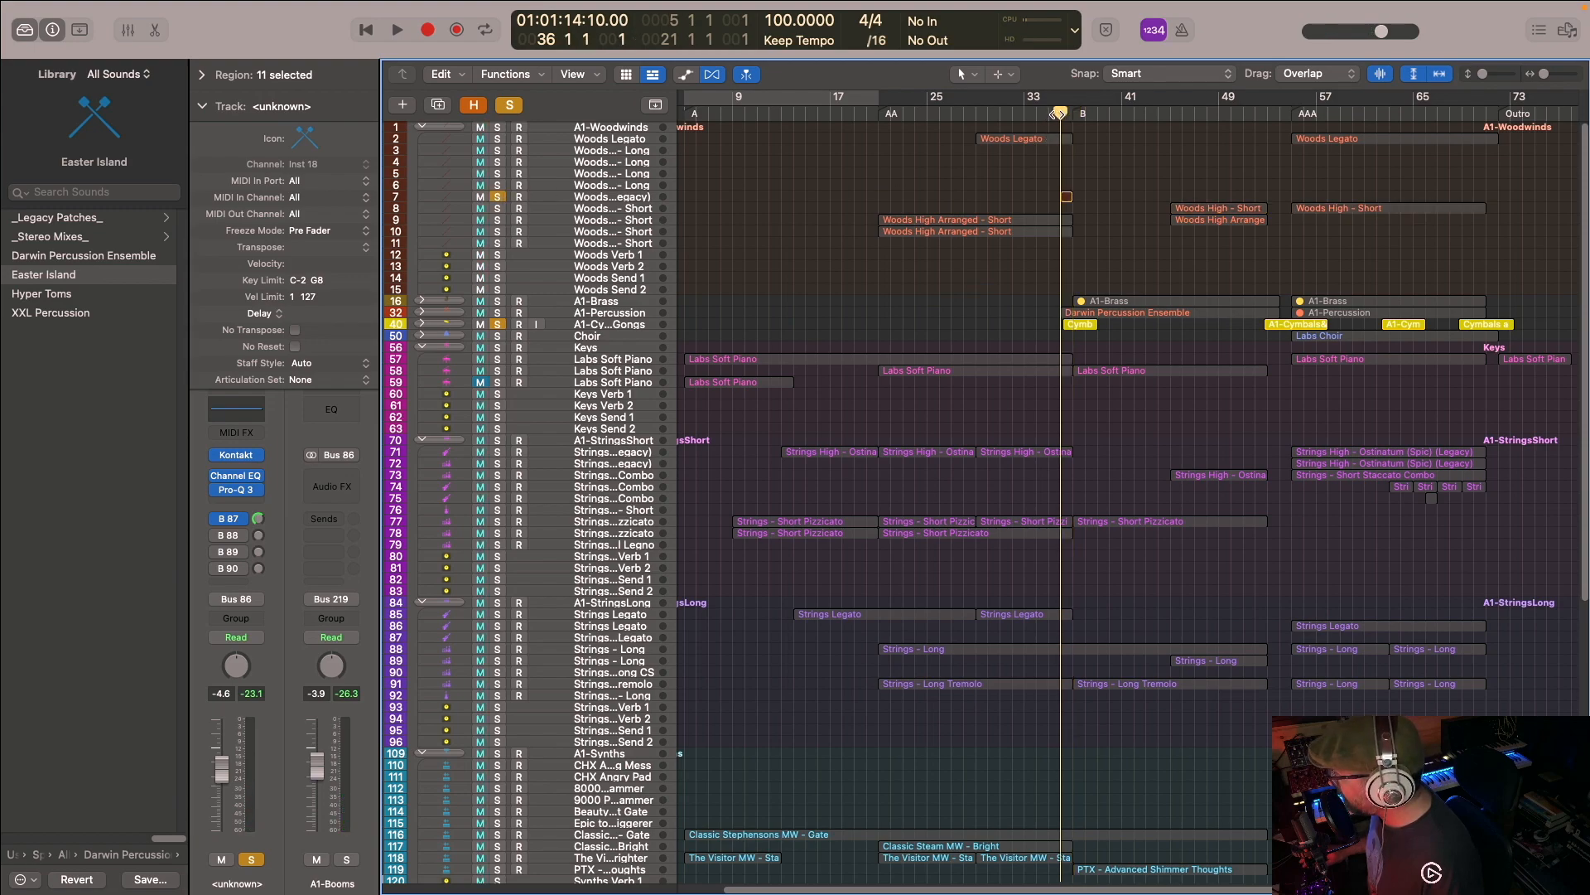
left_click(596, 198)
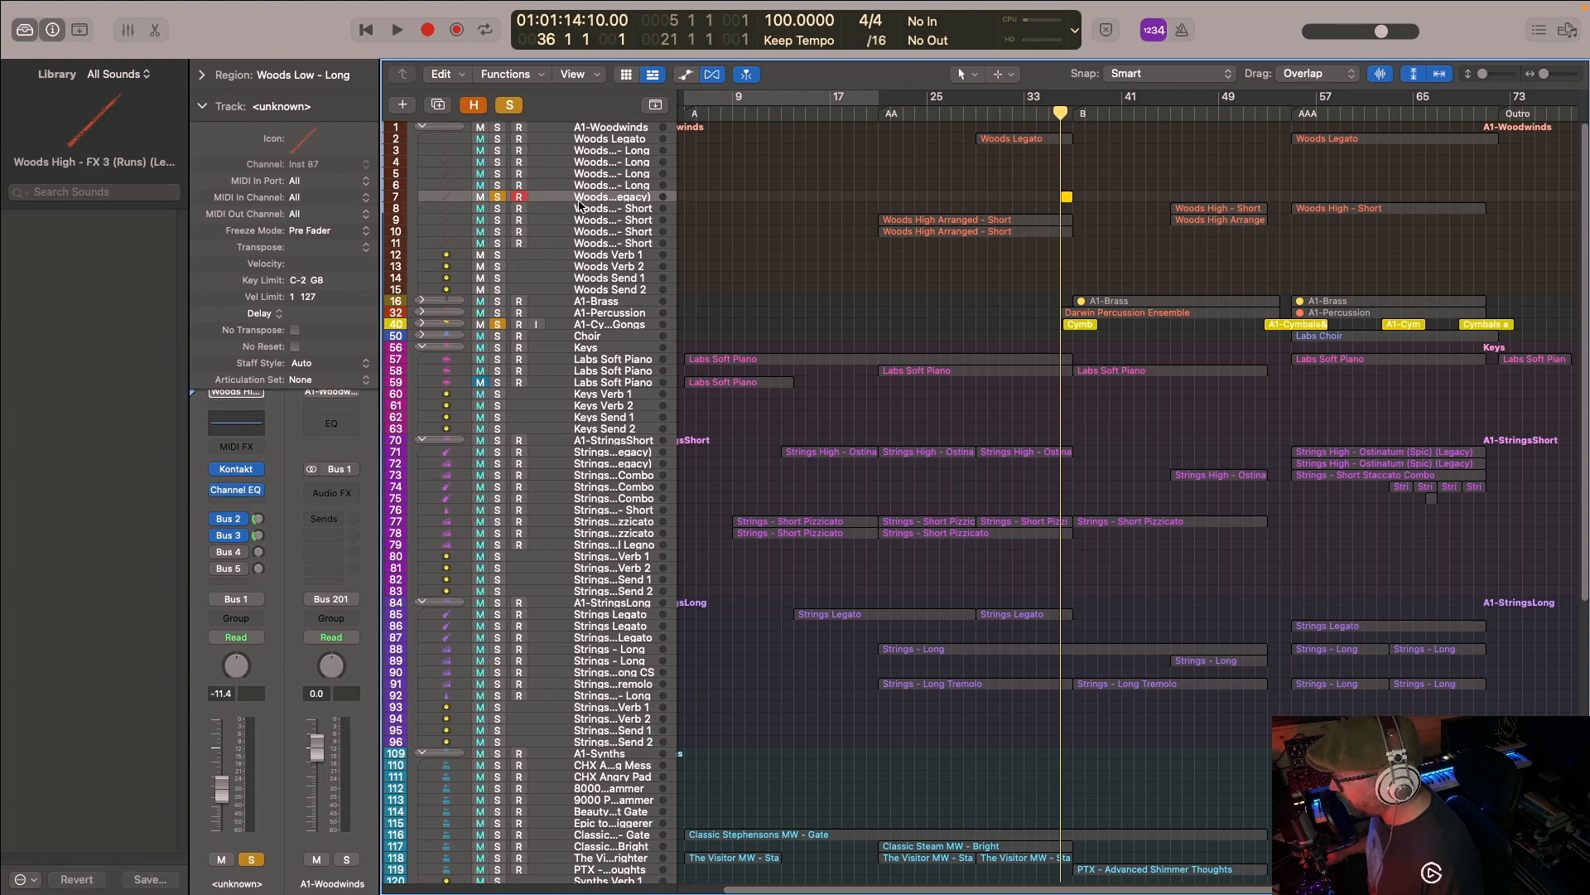
key("space")
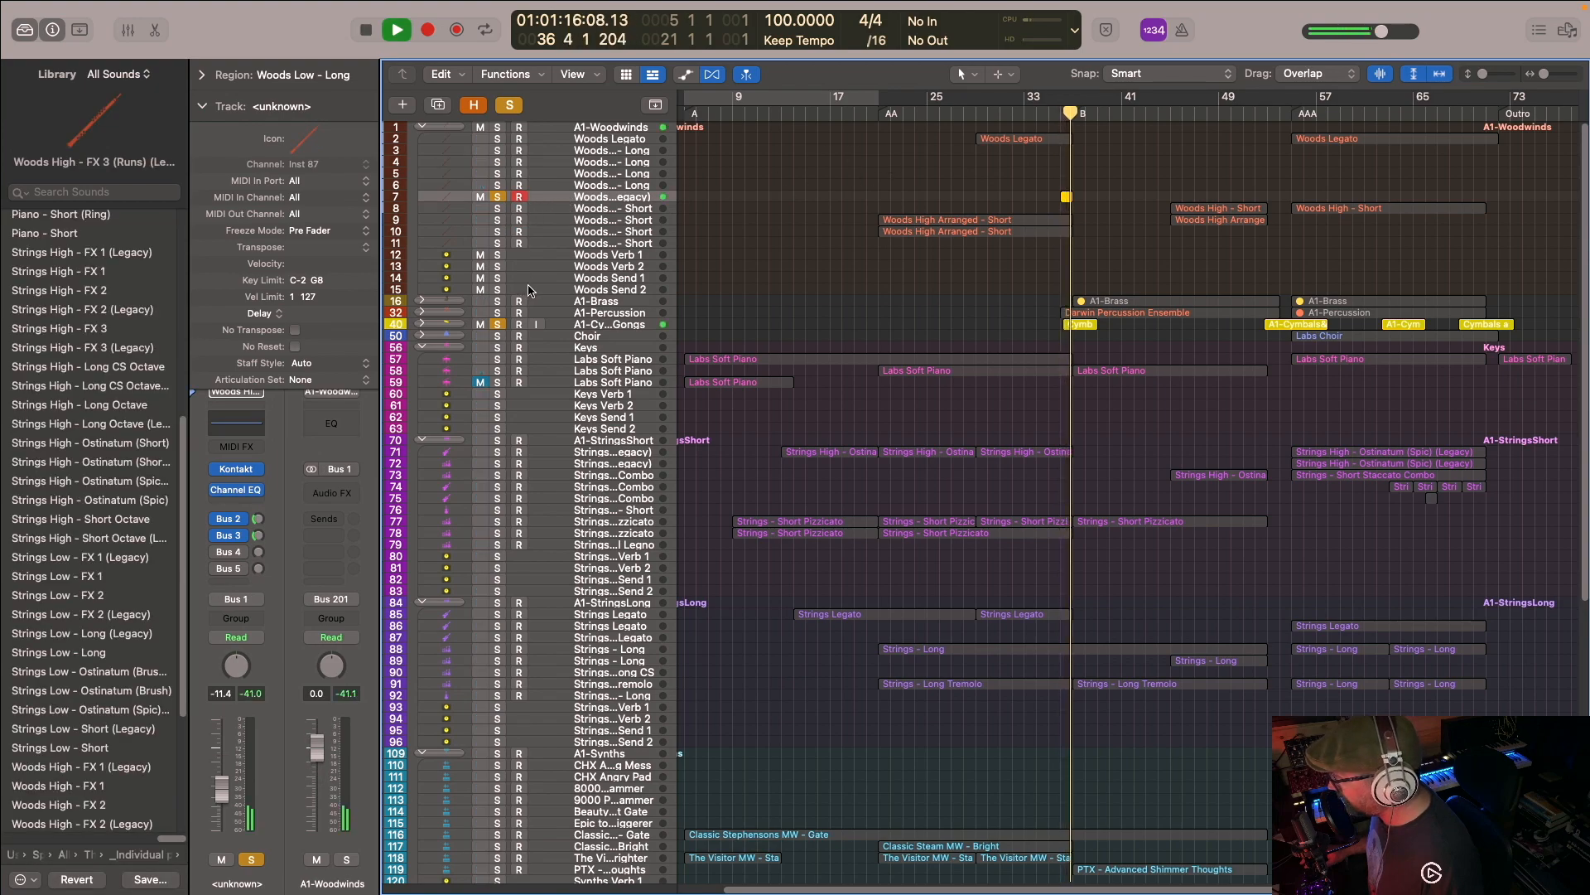
key("space")
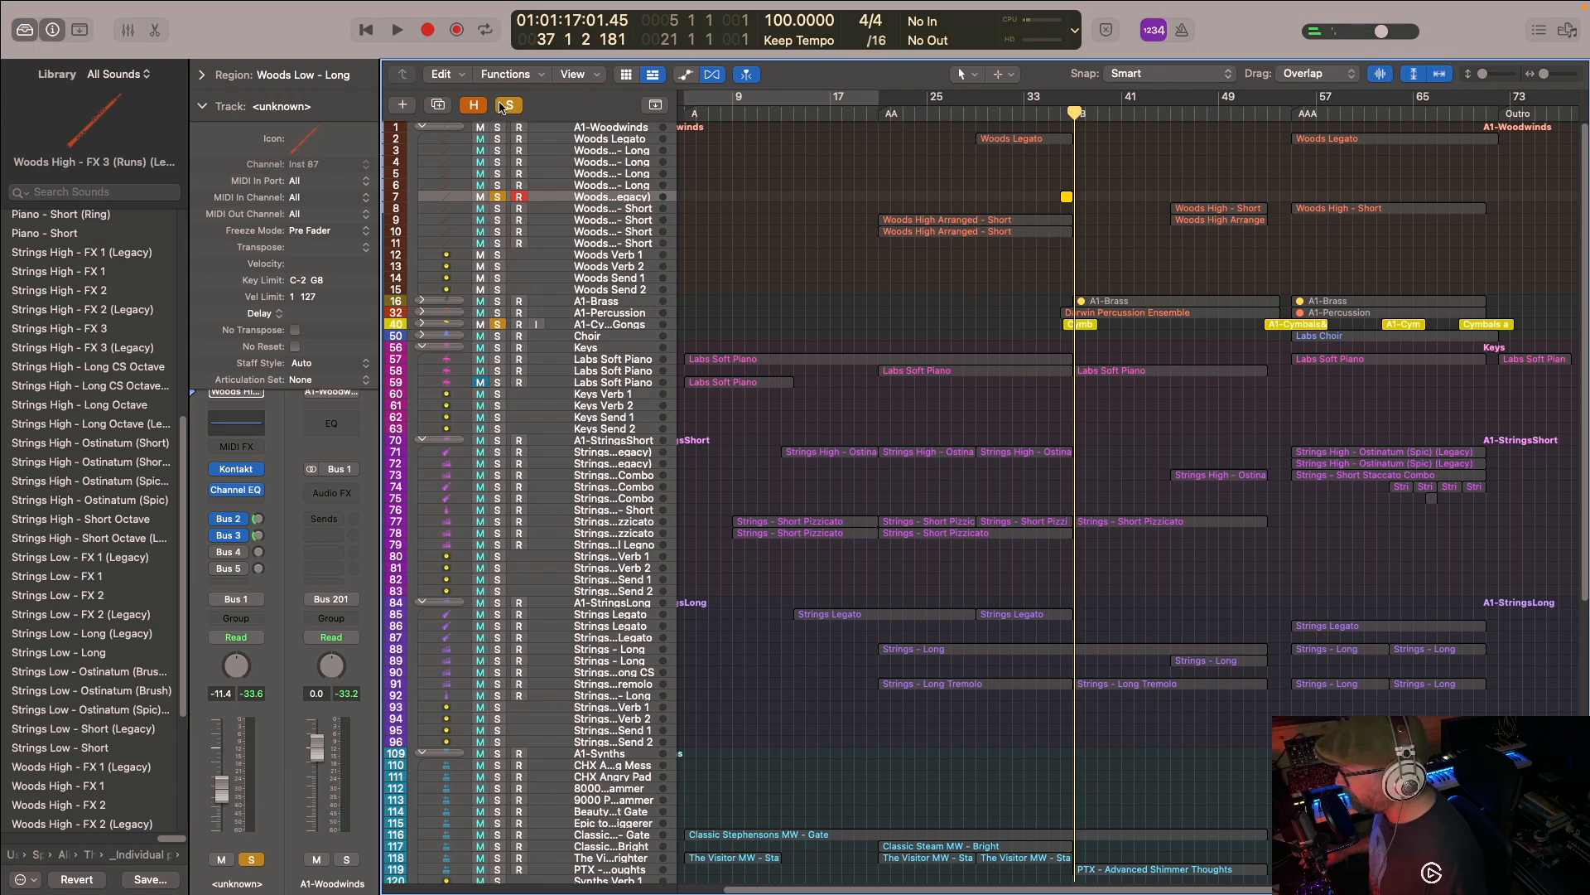
- Clear all track solos and play the full arrangement across the transition into the B marker
key("ctrl+alt+super+s")
left_click(1045, 111)
key("space")
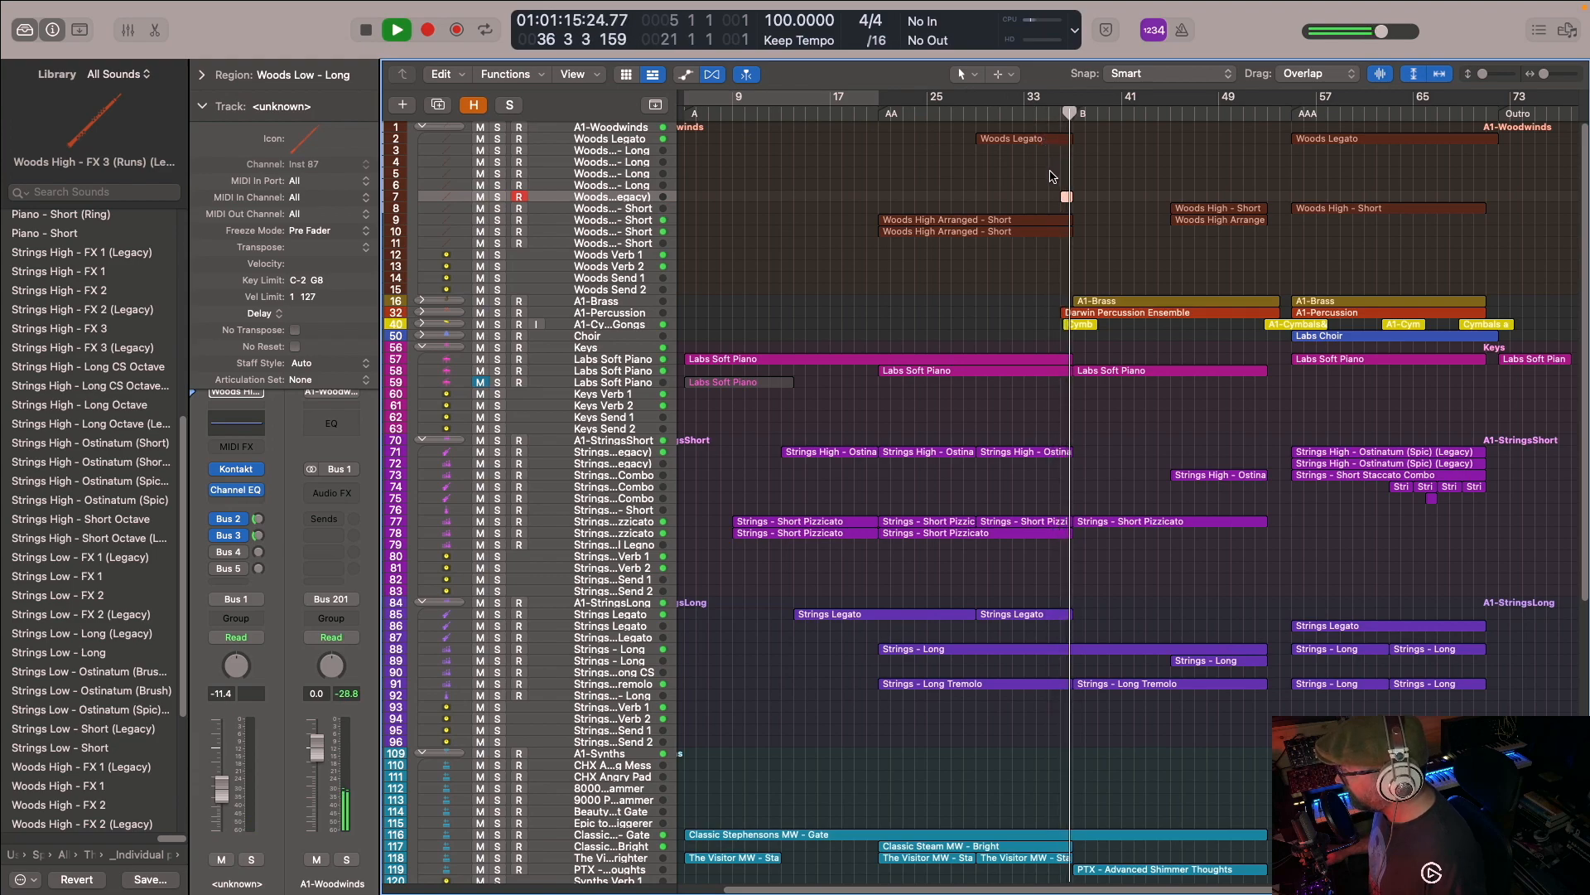
key("space")
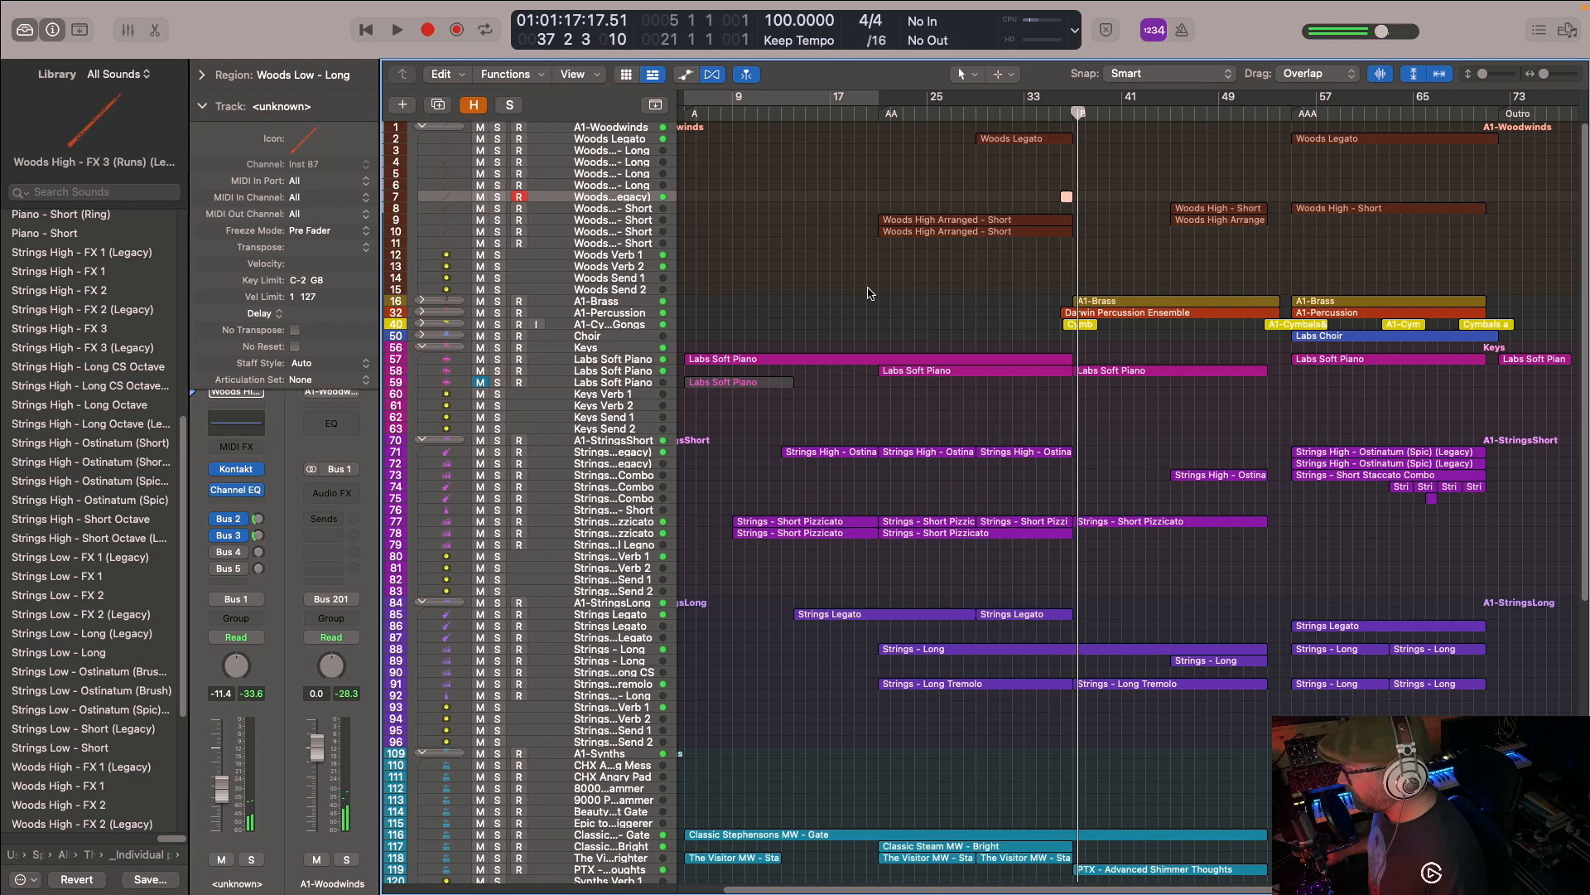
scroll(910, 347, "down", 6)
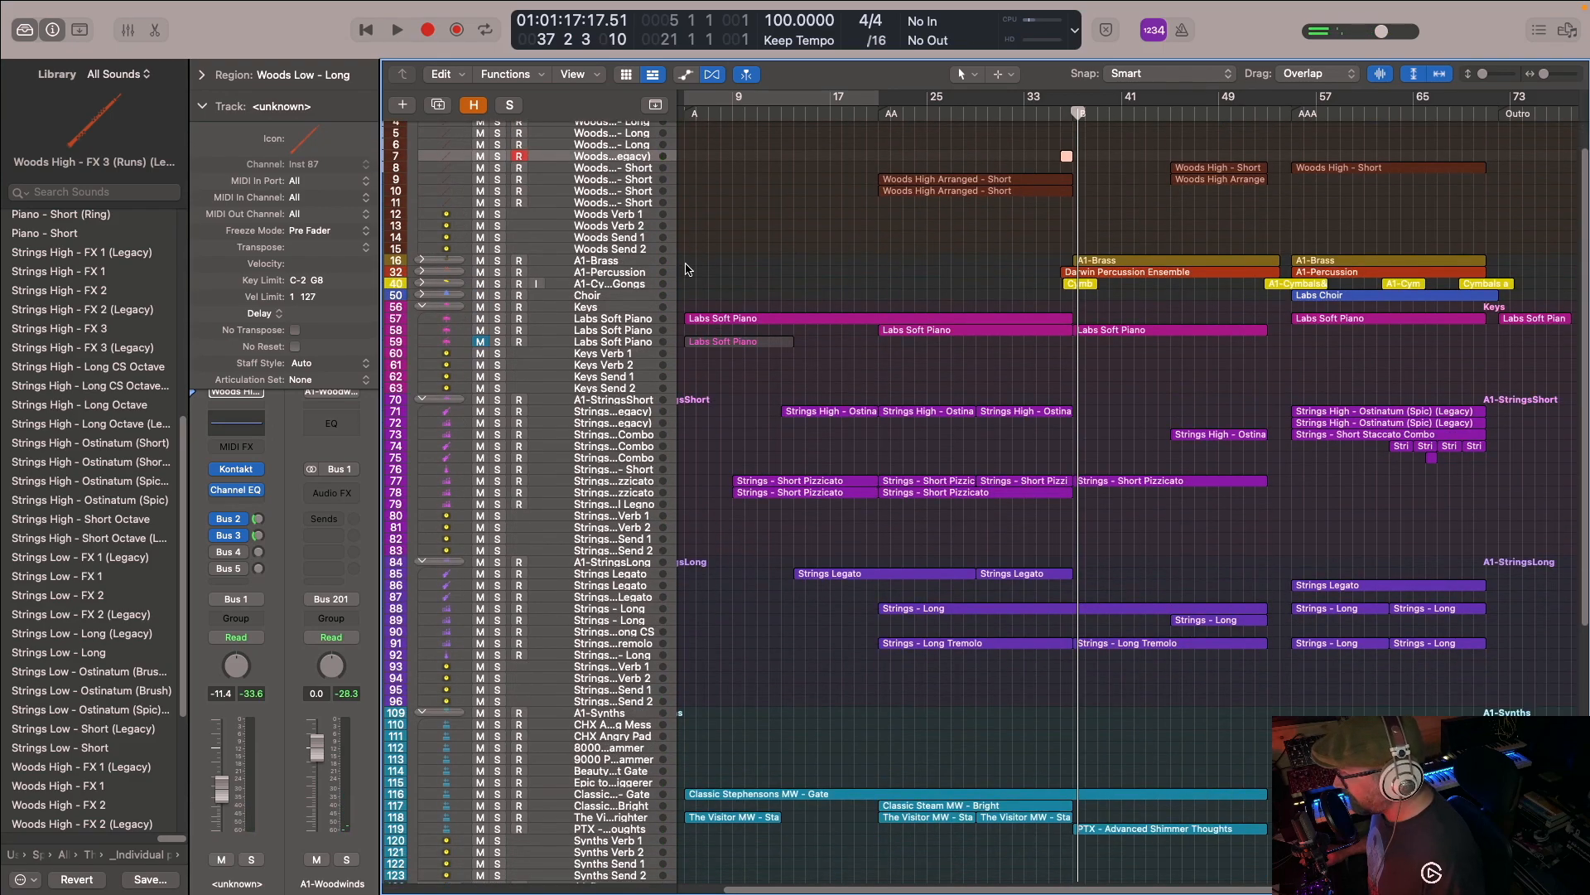
- Solo the A1-TickTocks stack and expand it, and add the A1-Percussion stack to the solo selection
scroll(910, 346, "down", 15)
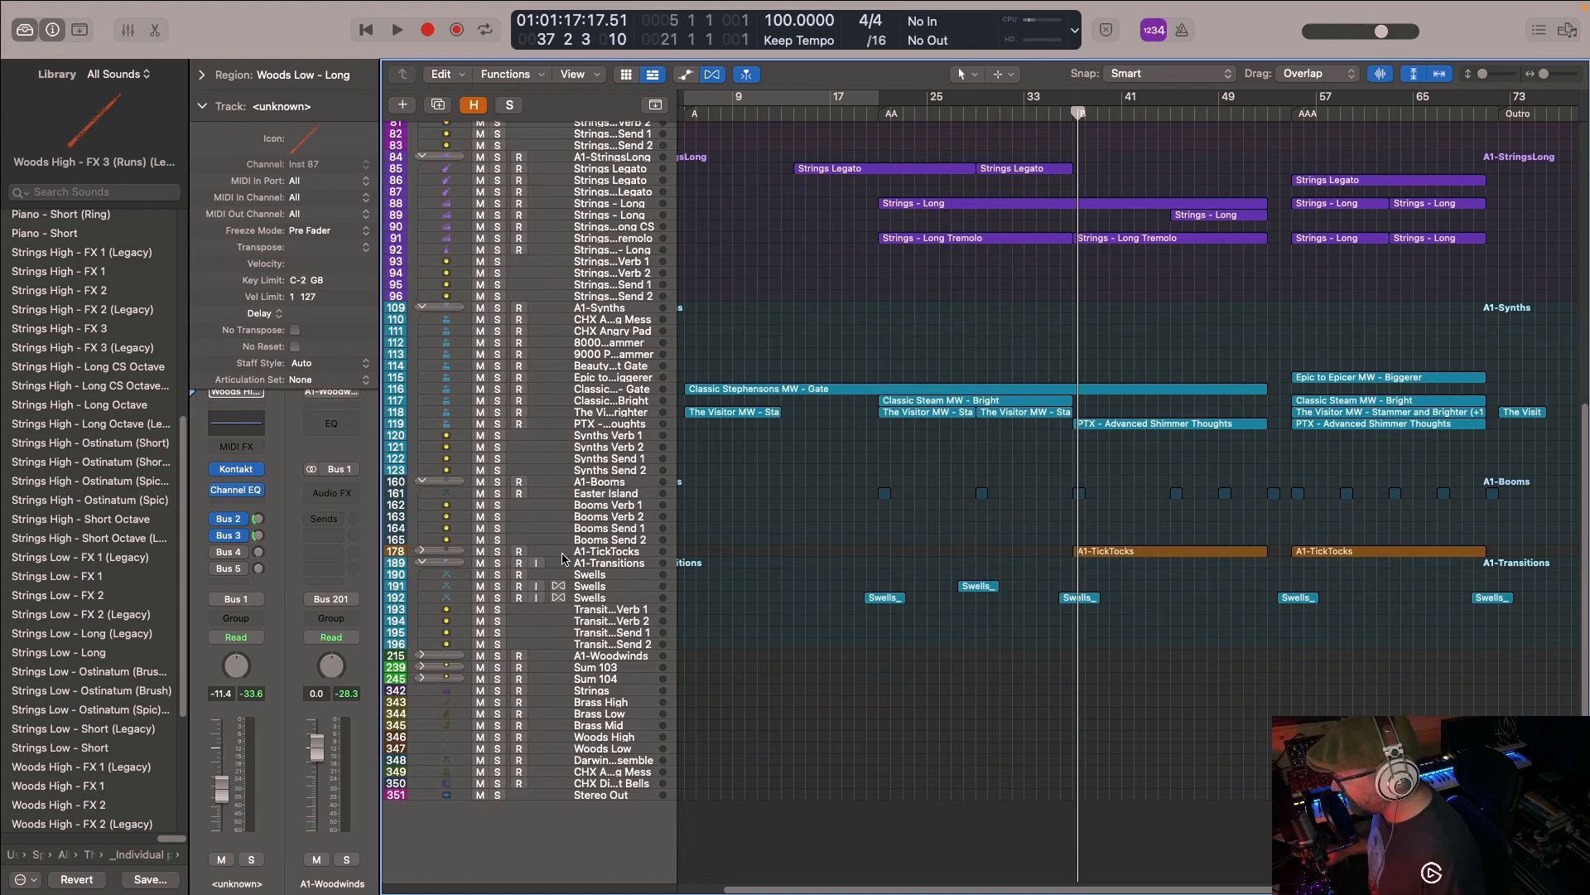
left_click(497, 552)
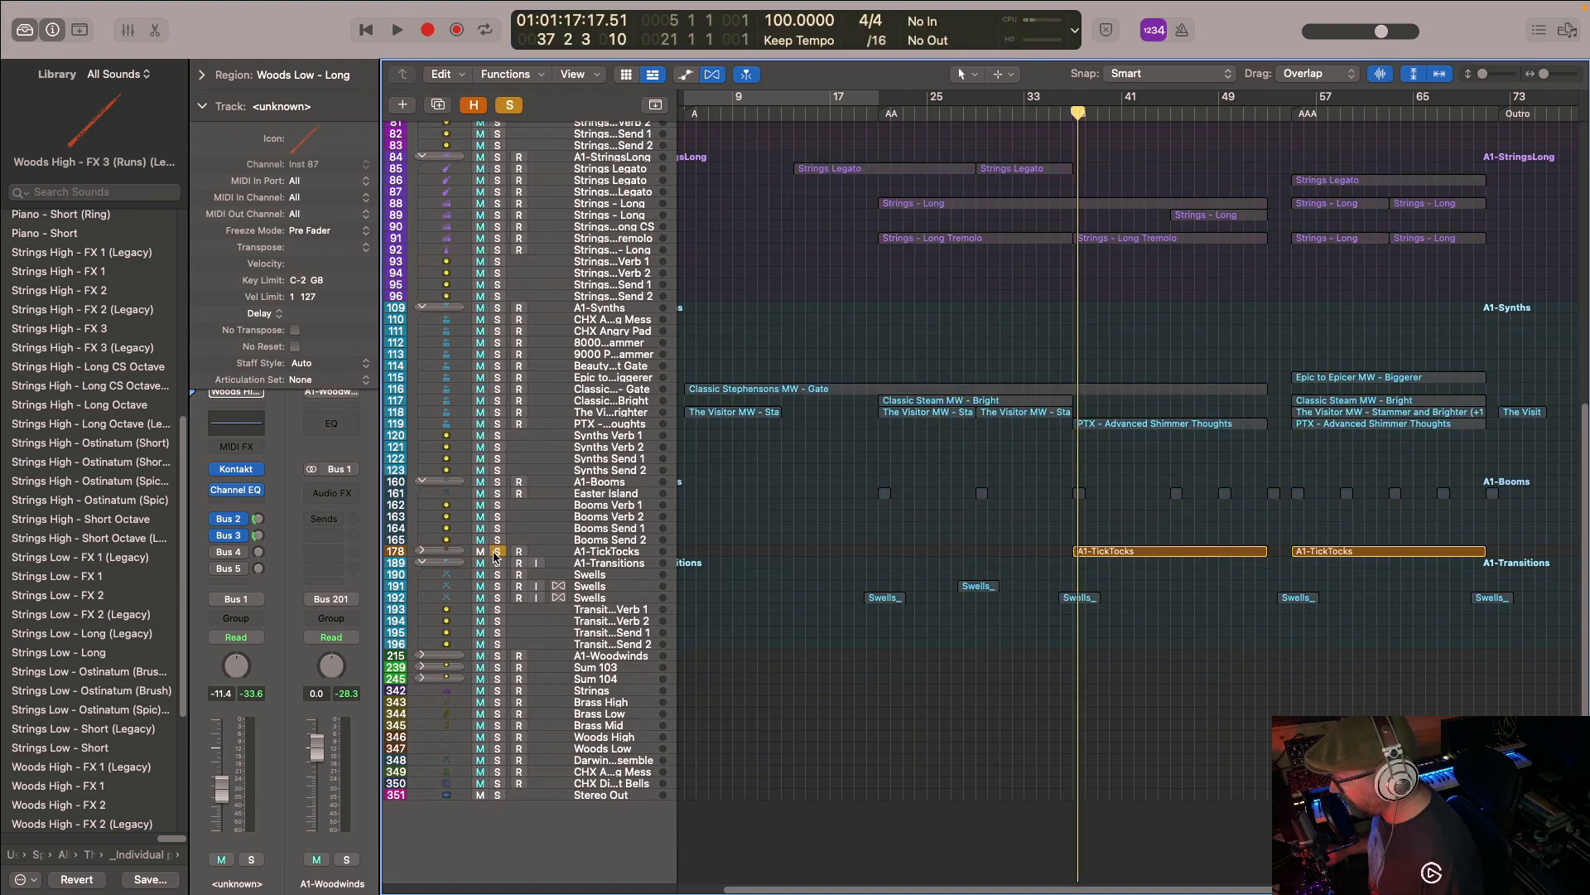
left_click(424, 551)
scroll(1073, 315, "up", 15)
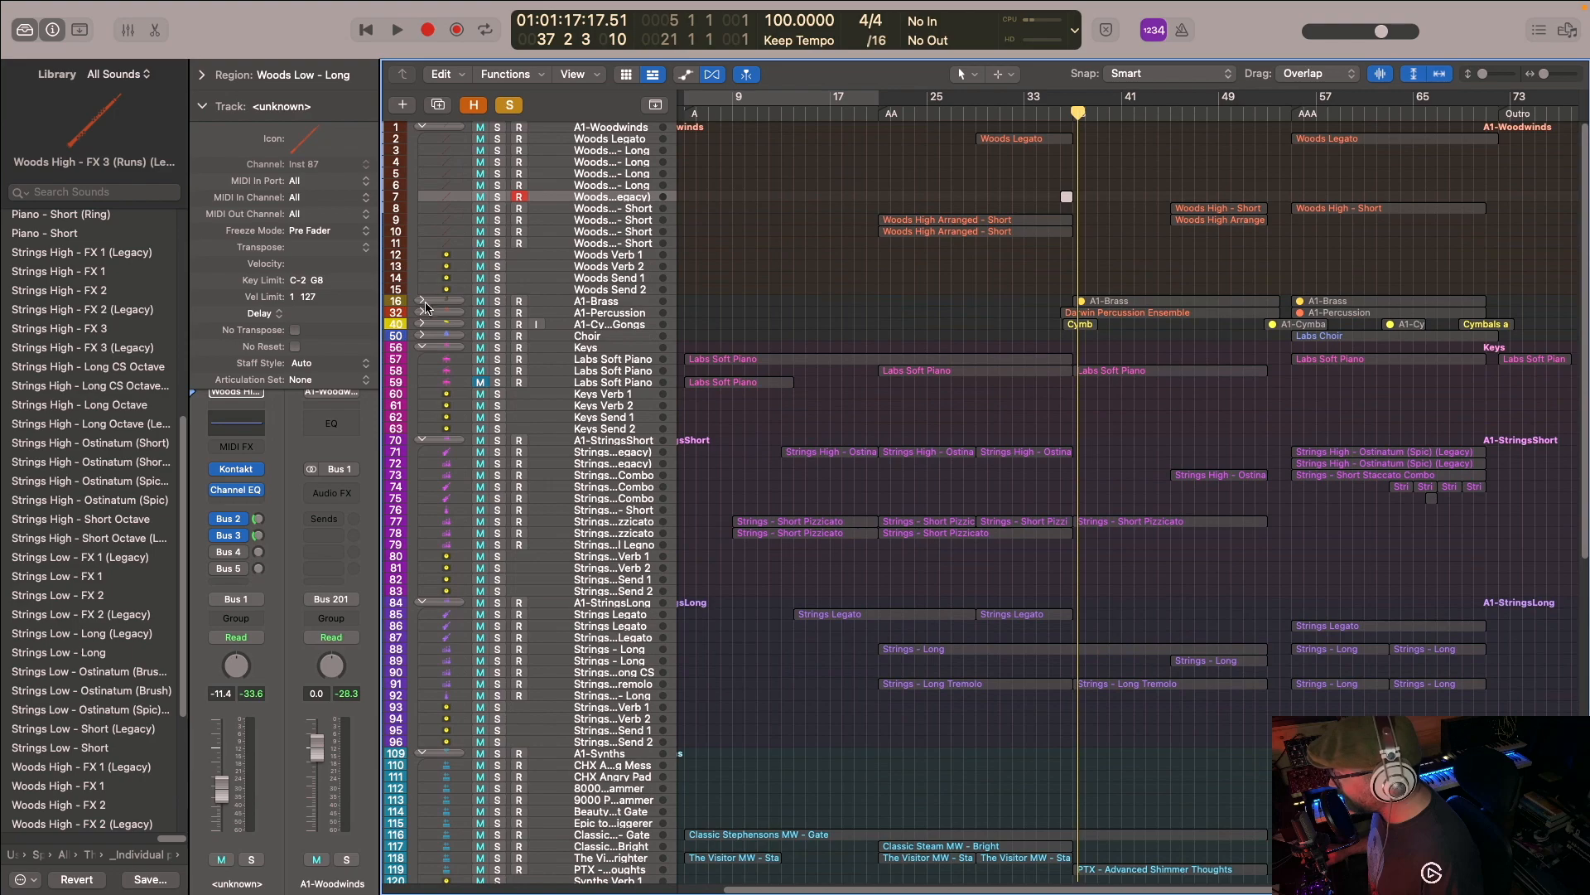
left_click(497, 314)
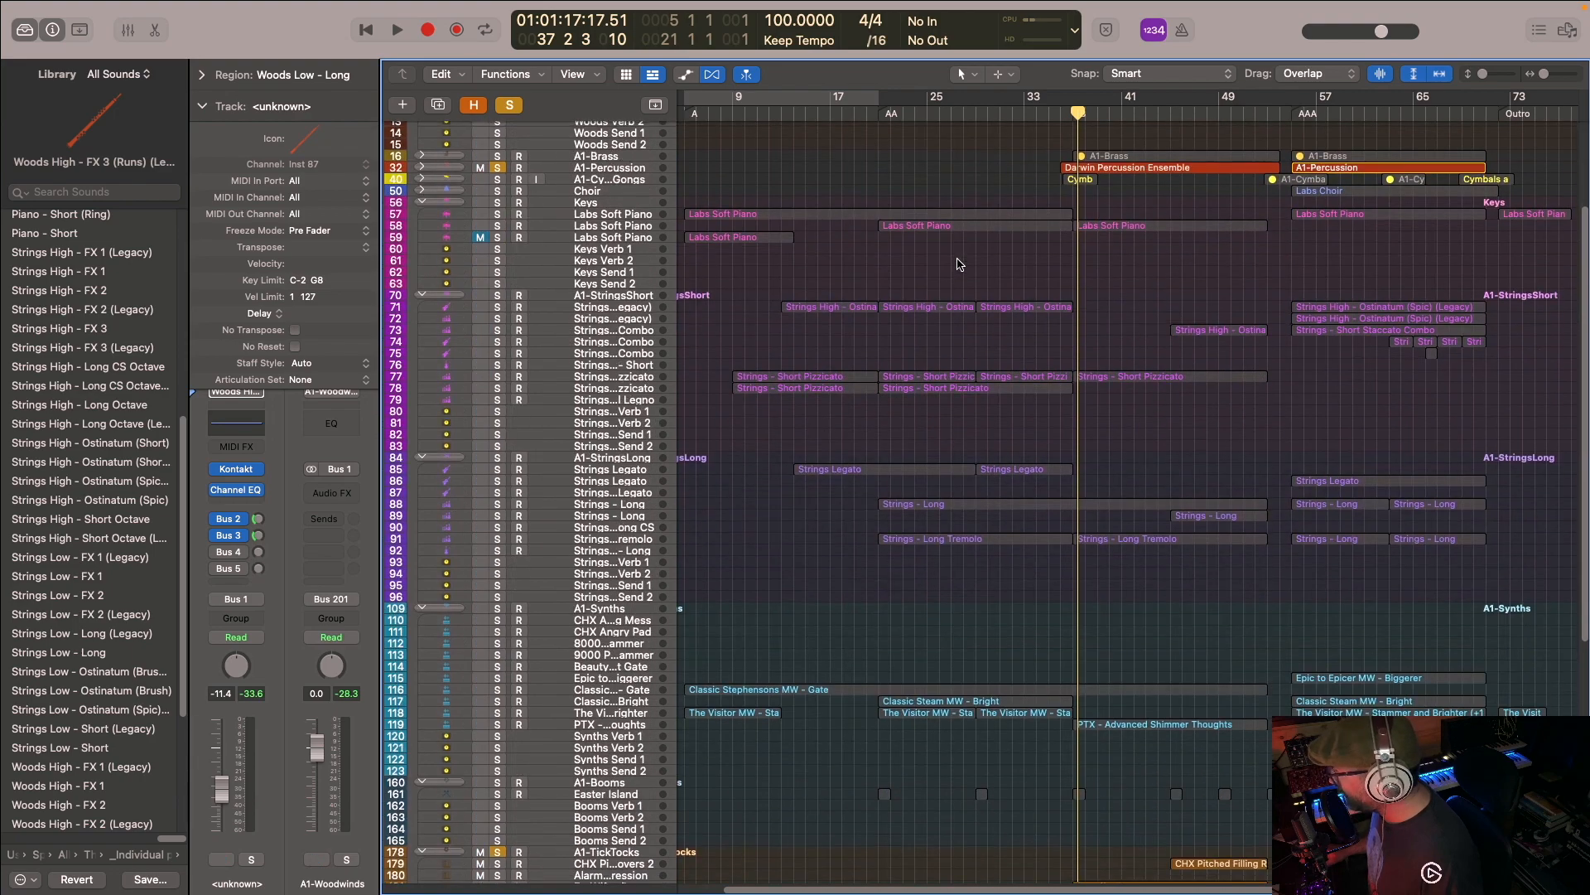
- Add the A1 cymbals and gongs stack, Booms Verb 1 and the A1-Transitions stack to the soloed tracks
scroll(958, 263, "down", 3)
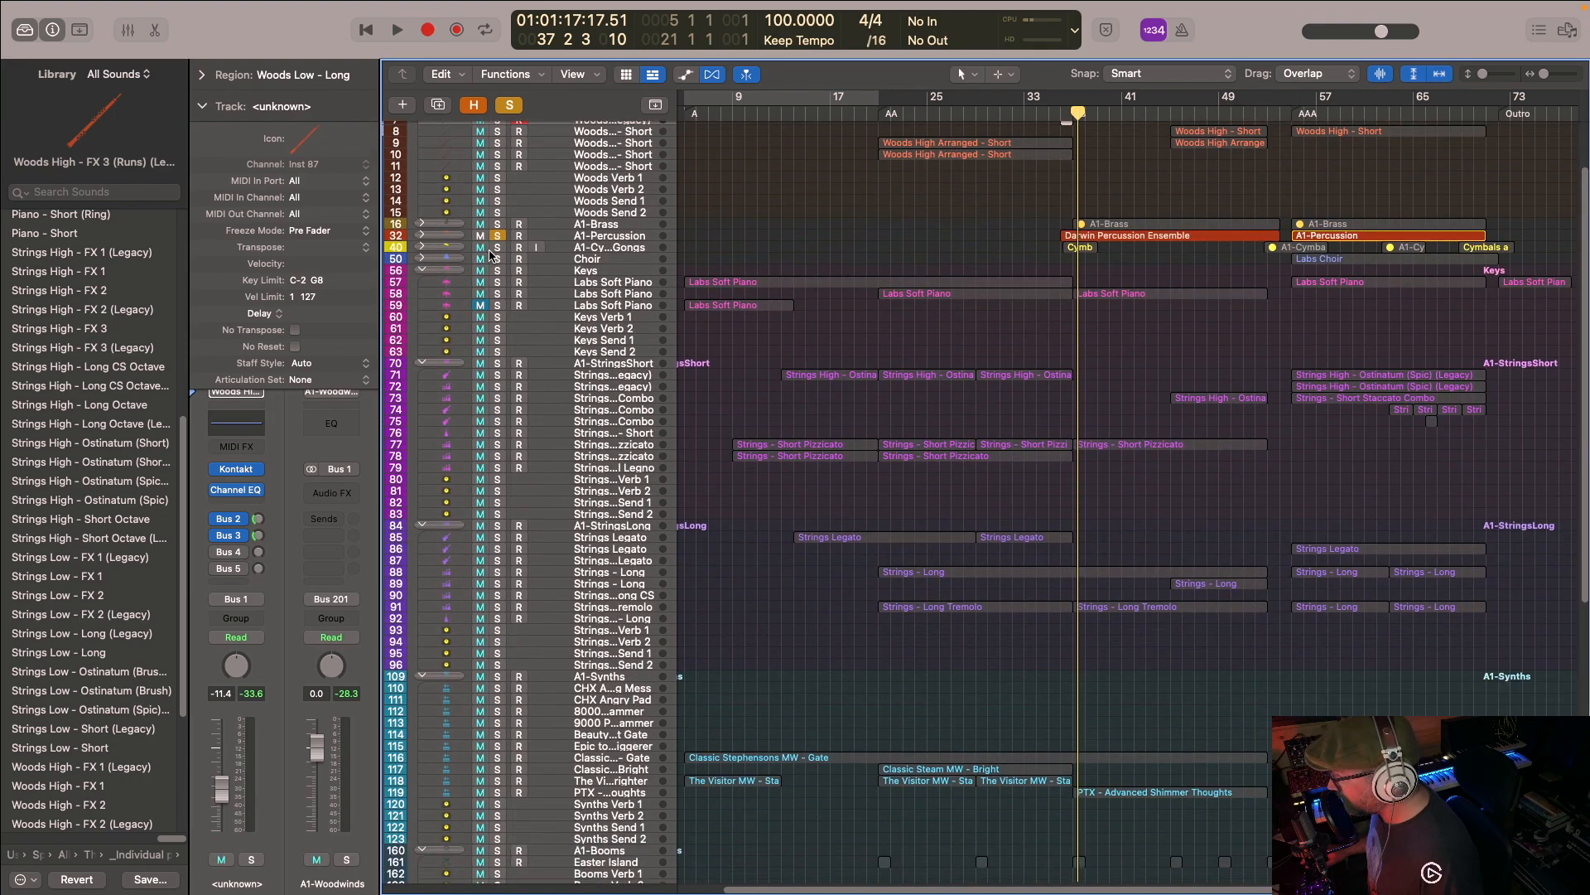
scroll(746, 286, "down", 10)
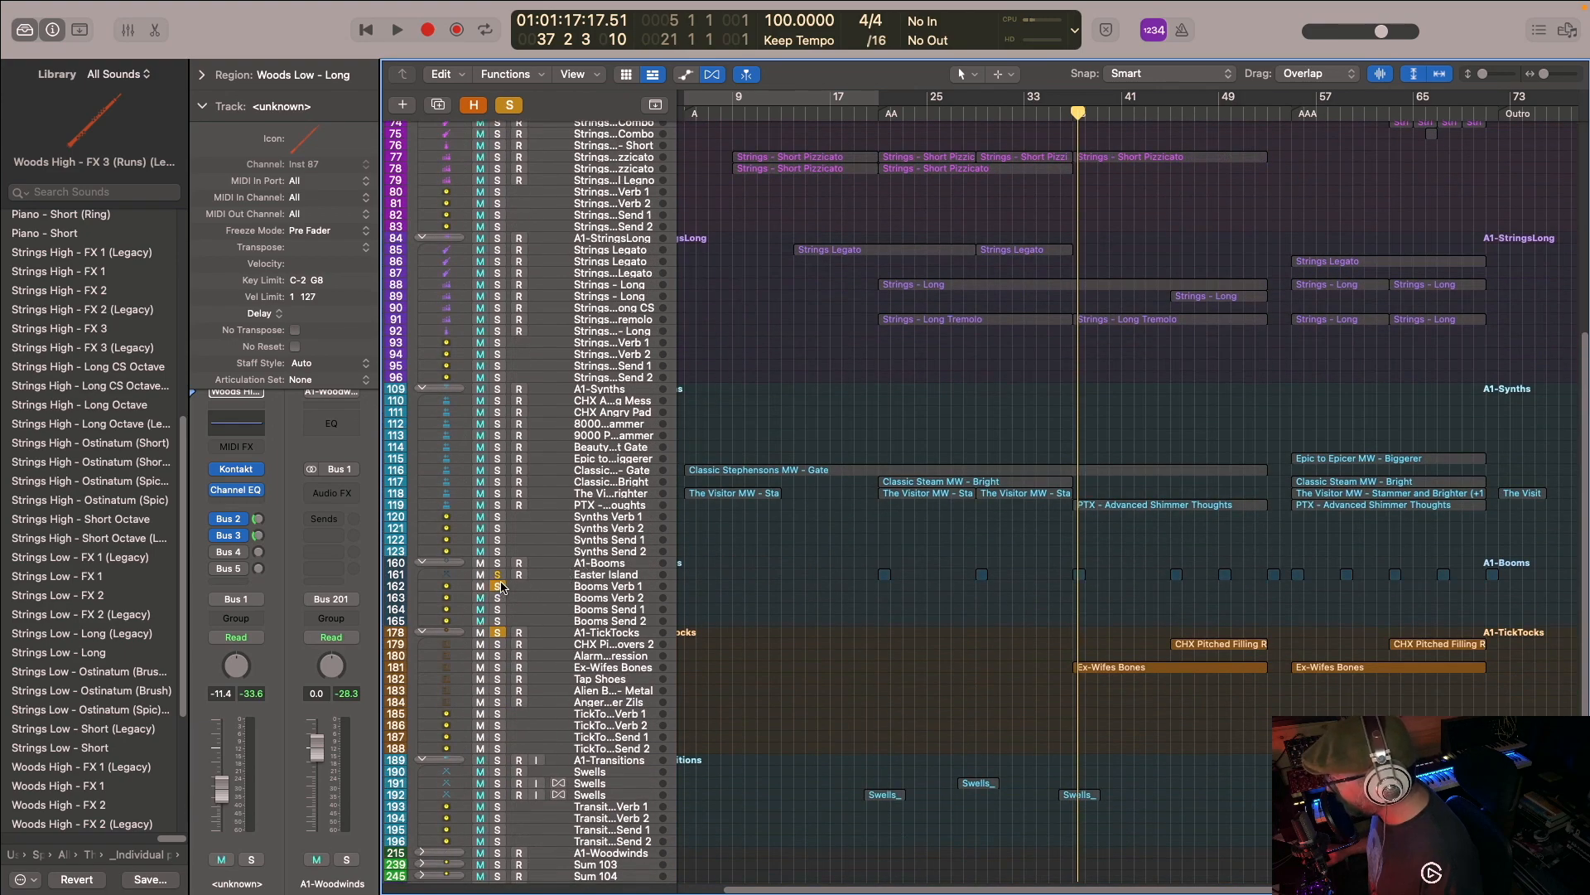
scroll(501, 596, "down", 3)
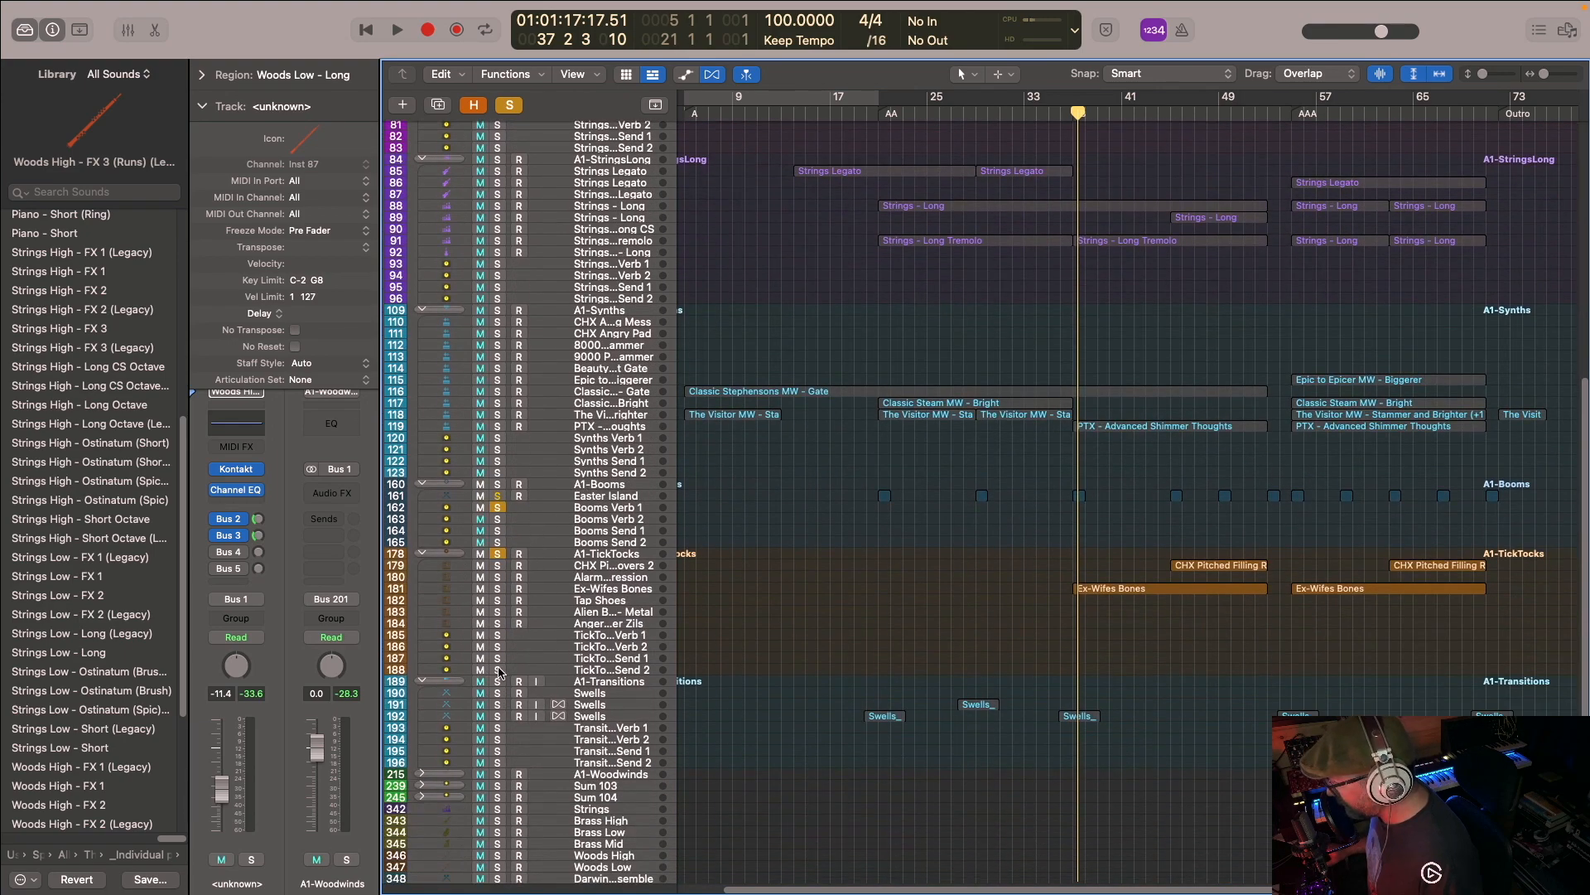
left_click(497, 682)
- Play the soloed percussion, cymbals, booms, ticktocks and transitions from bar 36 and examine their regions around the B marker
key("space")
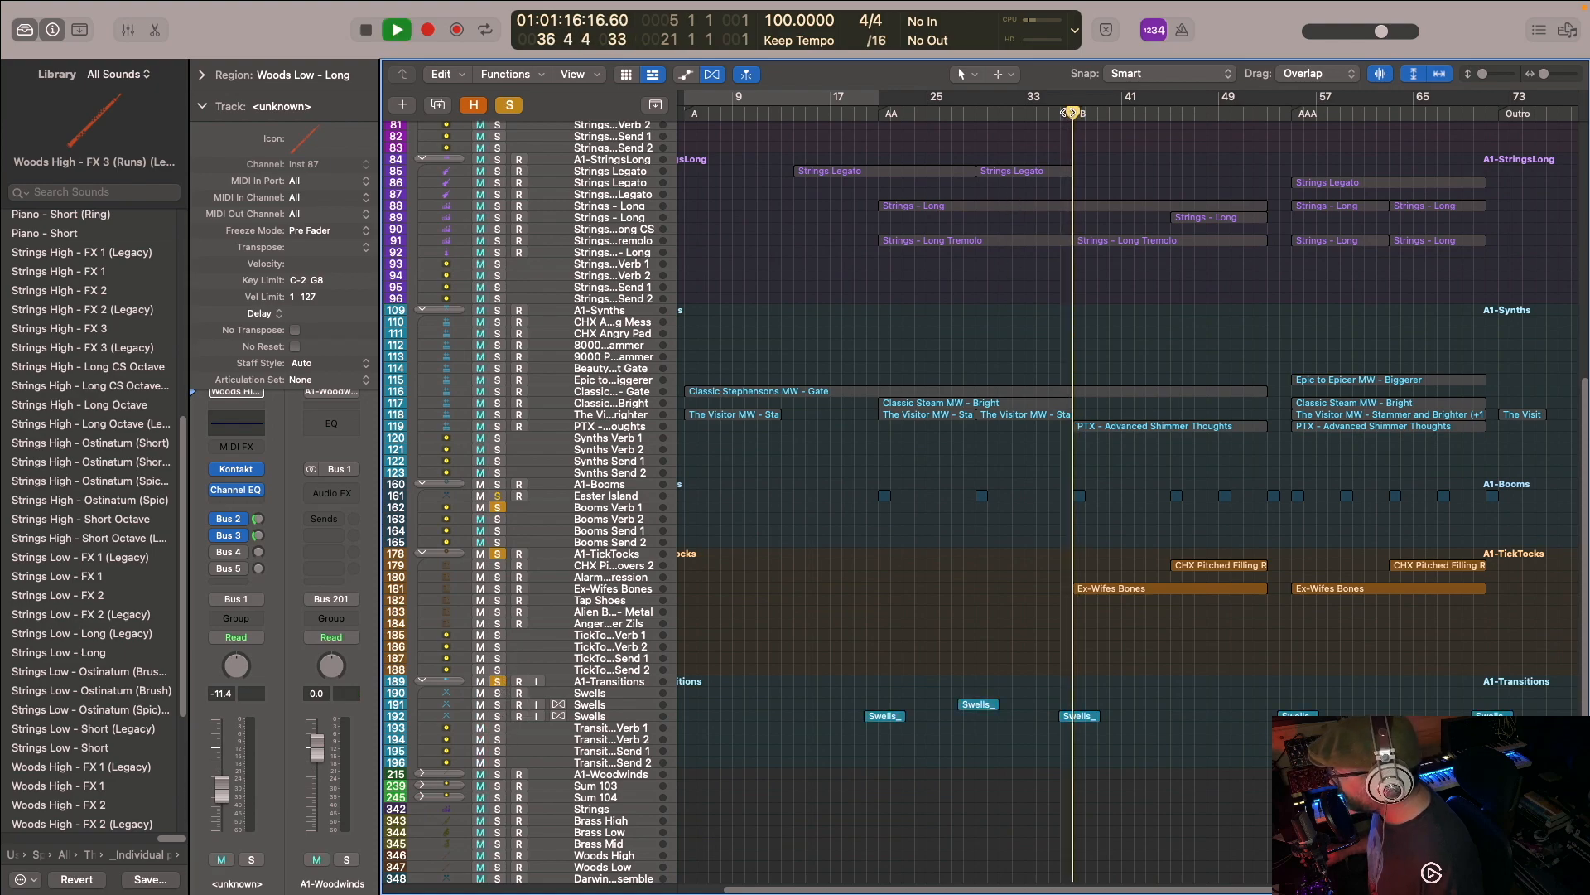
scroll(1062, 219, "up", 10)
scroll(1063, 220, "down", 6)
scroll(1052, 241, "up", 3)
scroll(1126, 639, "down", 4)
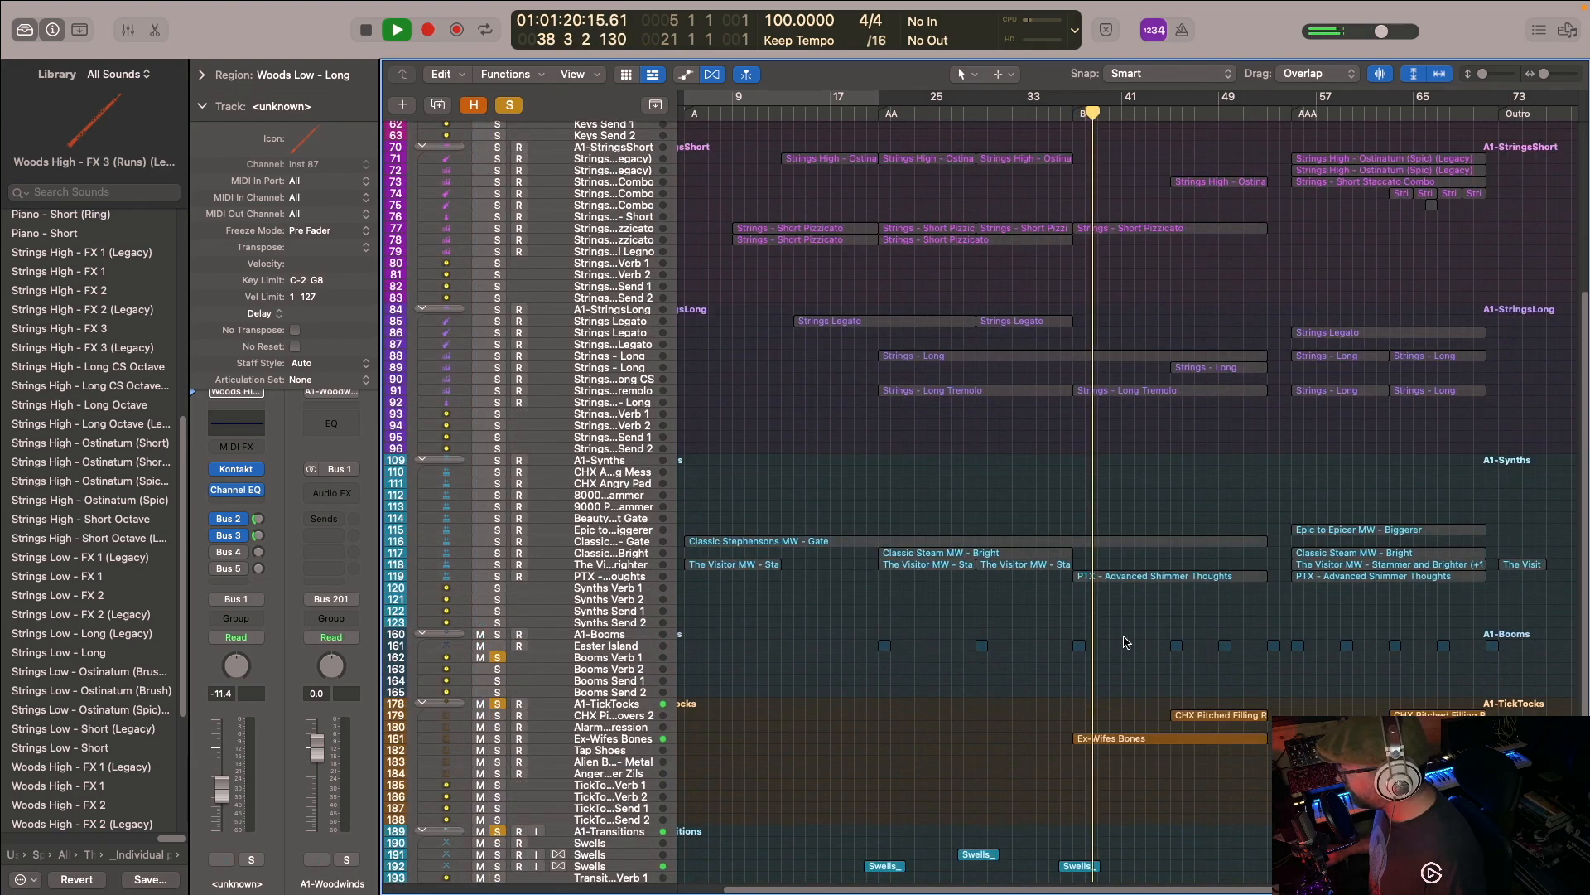
scroll(1126, 639, "up", 4)
scroll(1045, 339, "up", 4)
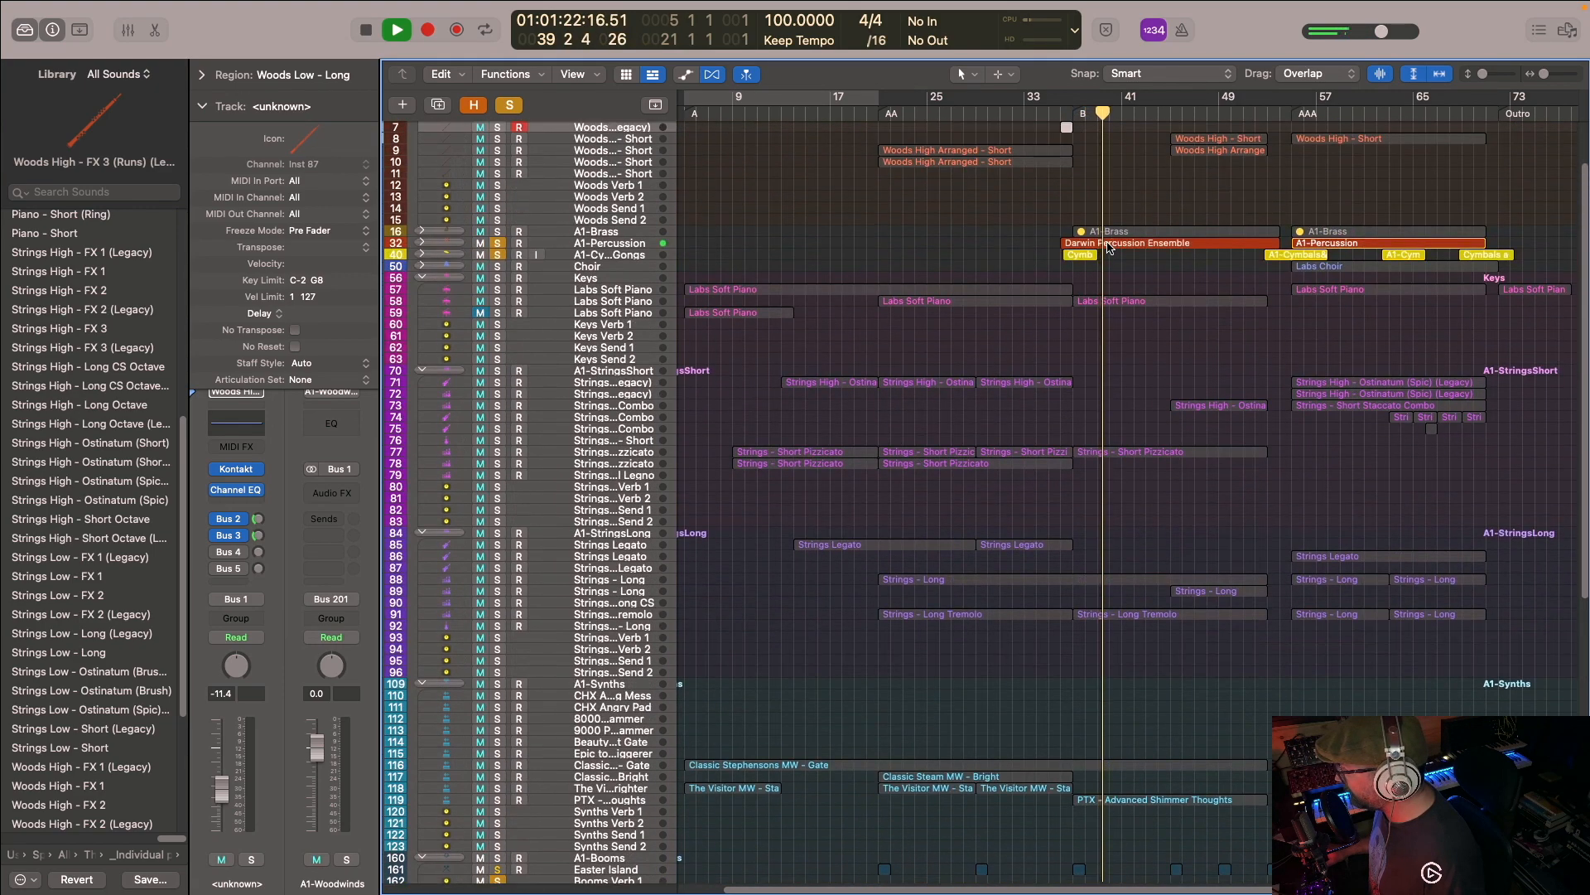
scroll(817, 254, "up", 2)
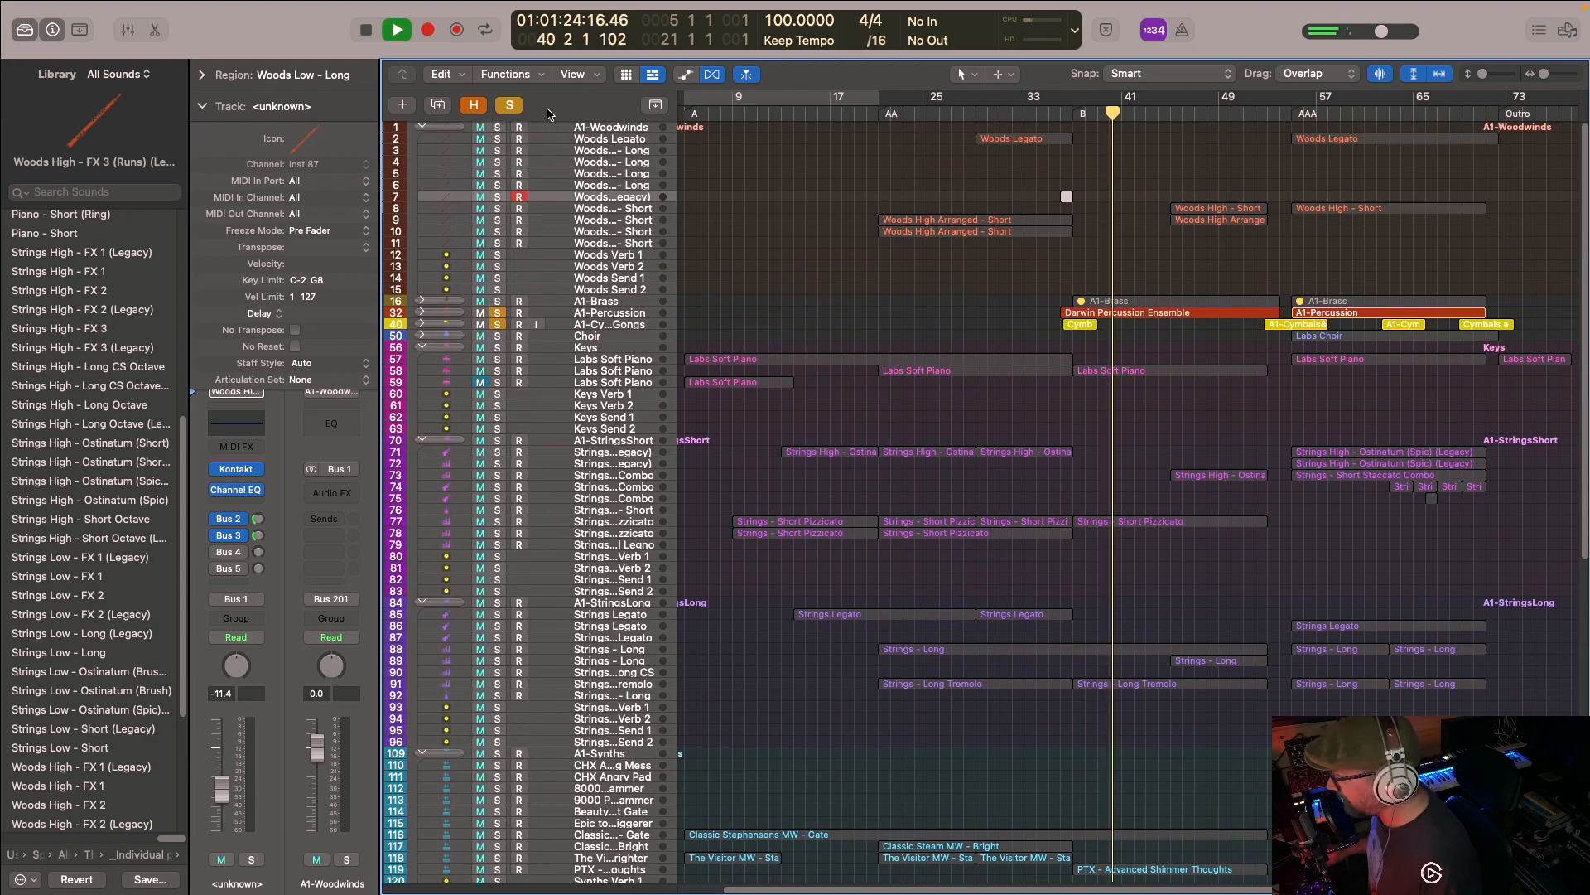
- Turn all solos off, on and off again during playback to compare the rhythm layers with the full arrangement
left_click(509, 105)
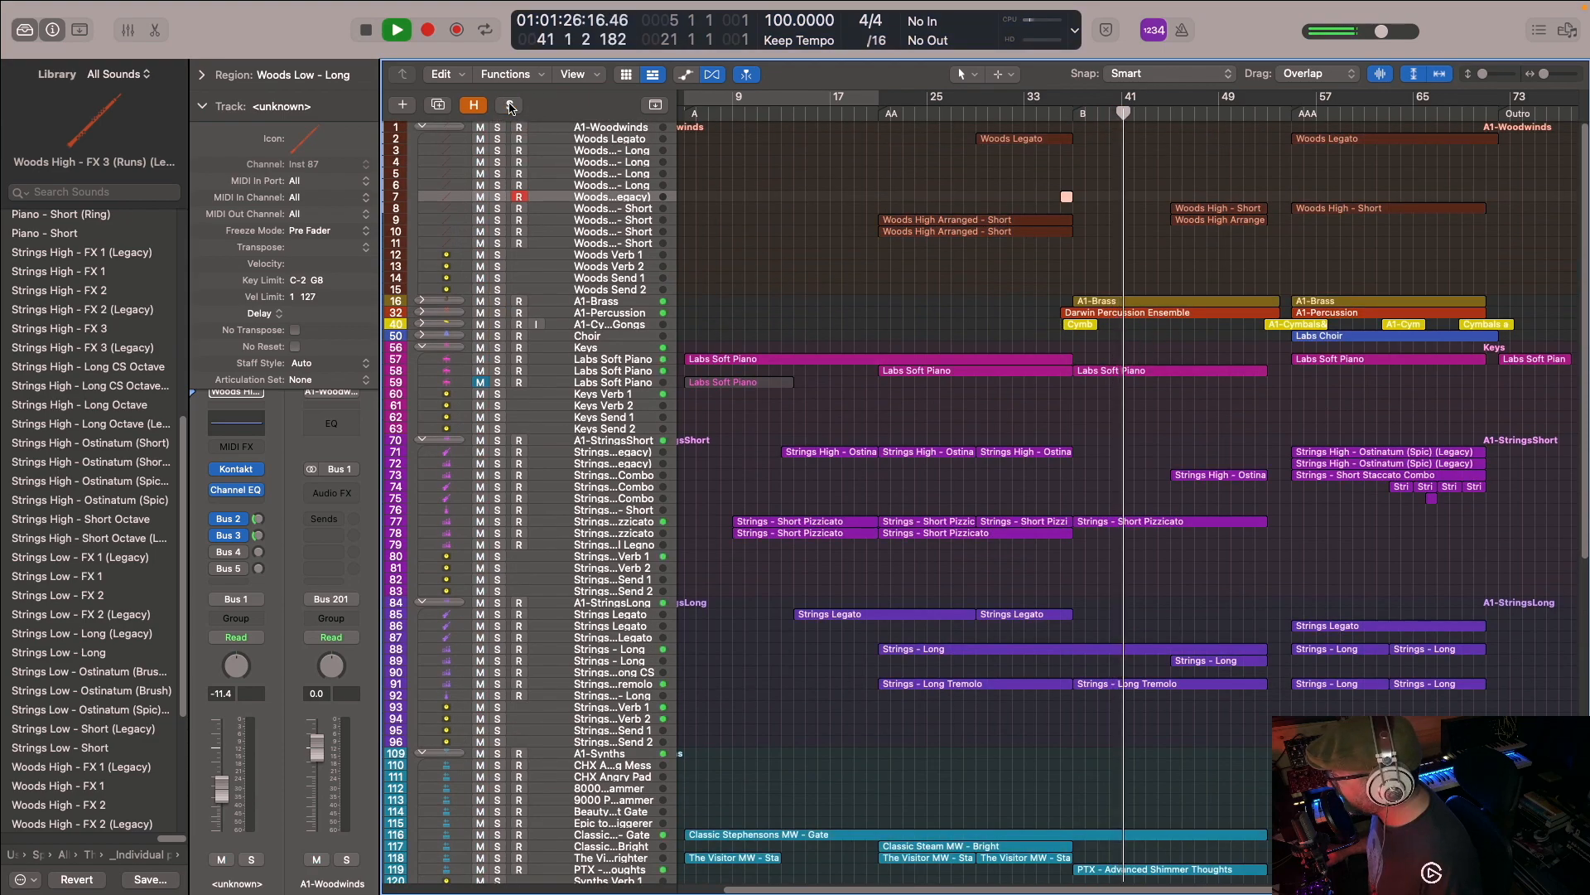
left_click(510, 105)
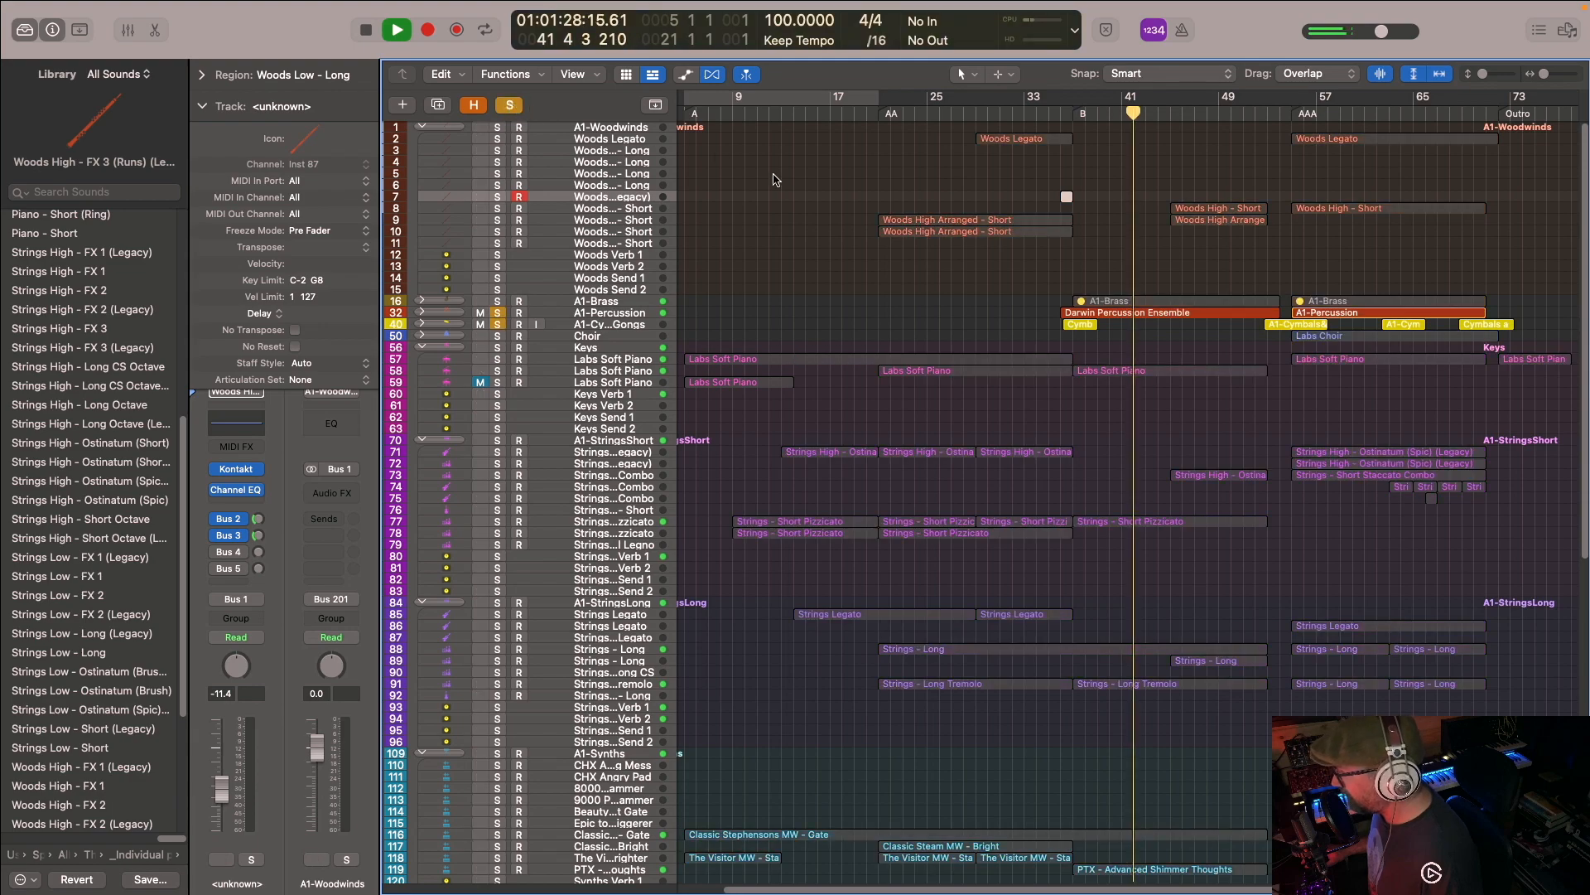
left_click(511, 106)
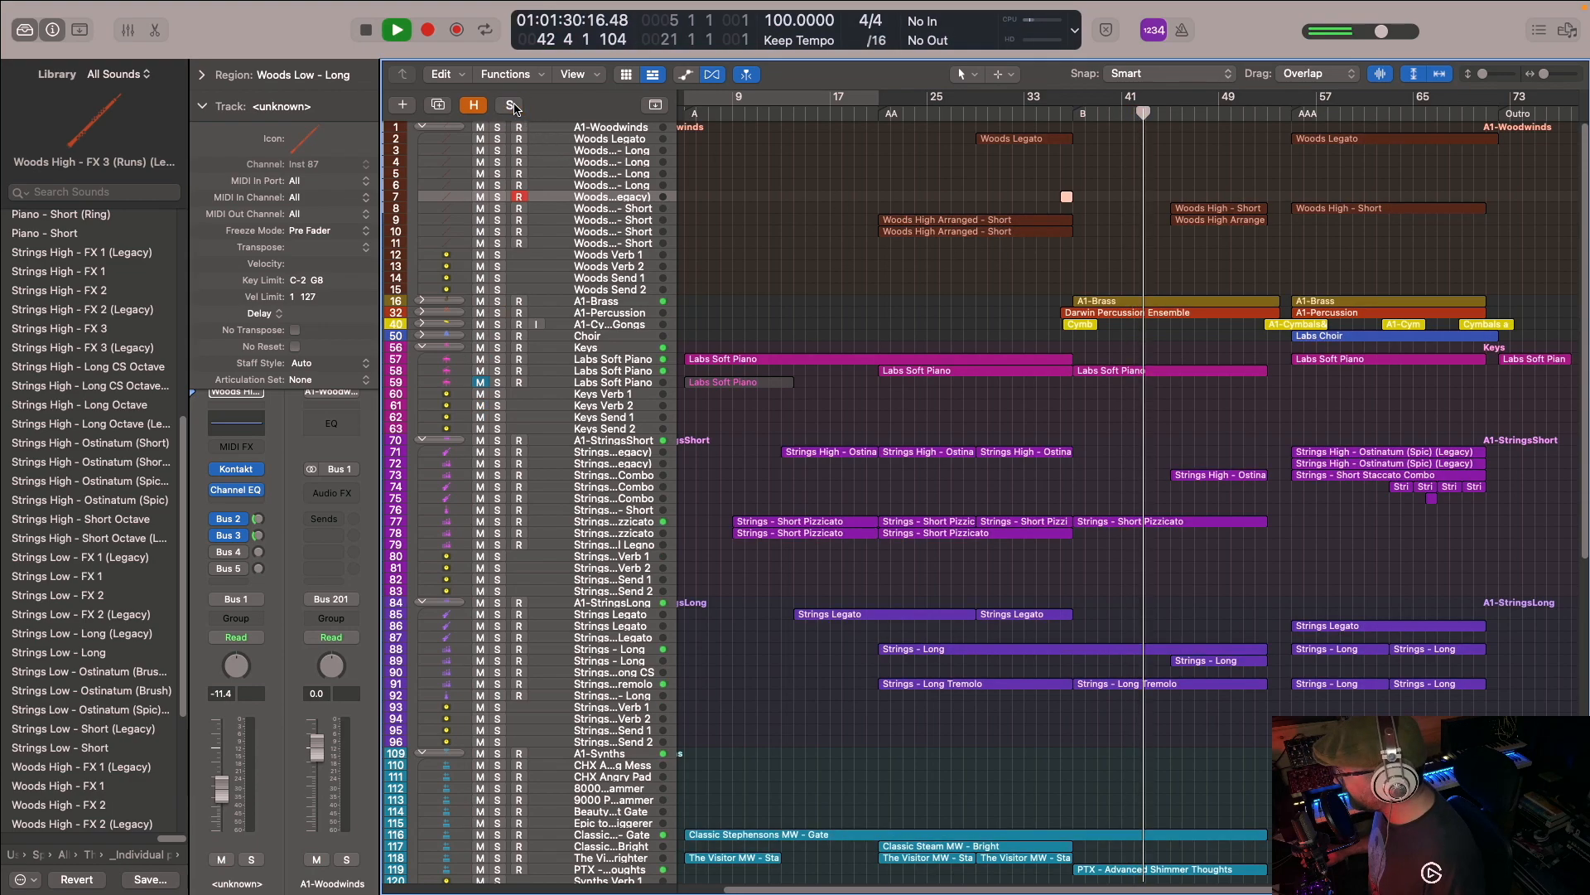
- Stop playback, collapse the A1-Woodwinds stack and expand the A1-Brass stack
scroll(1156, 266, "left", 3)
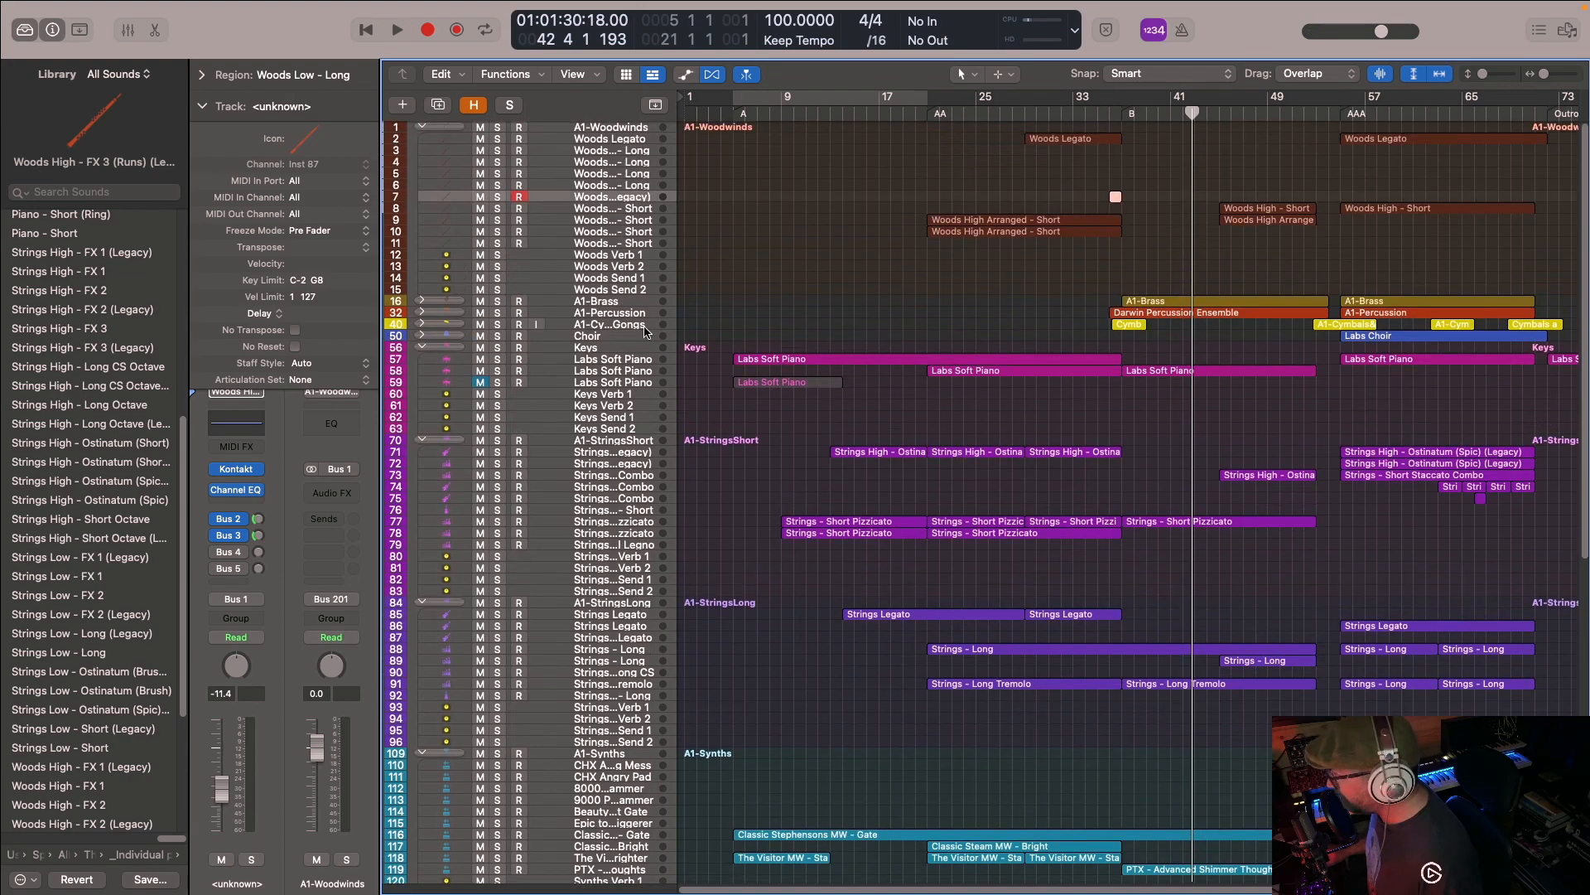
left_click(423, 128)
scroll(425, 137, "right", 2)
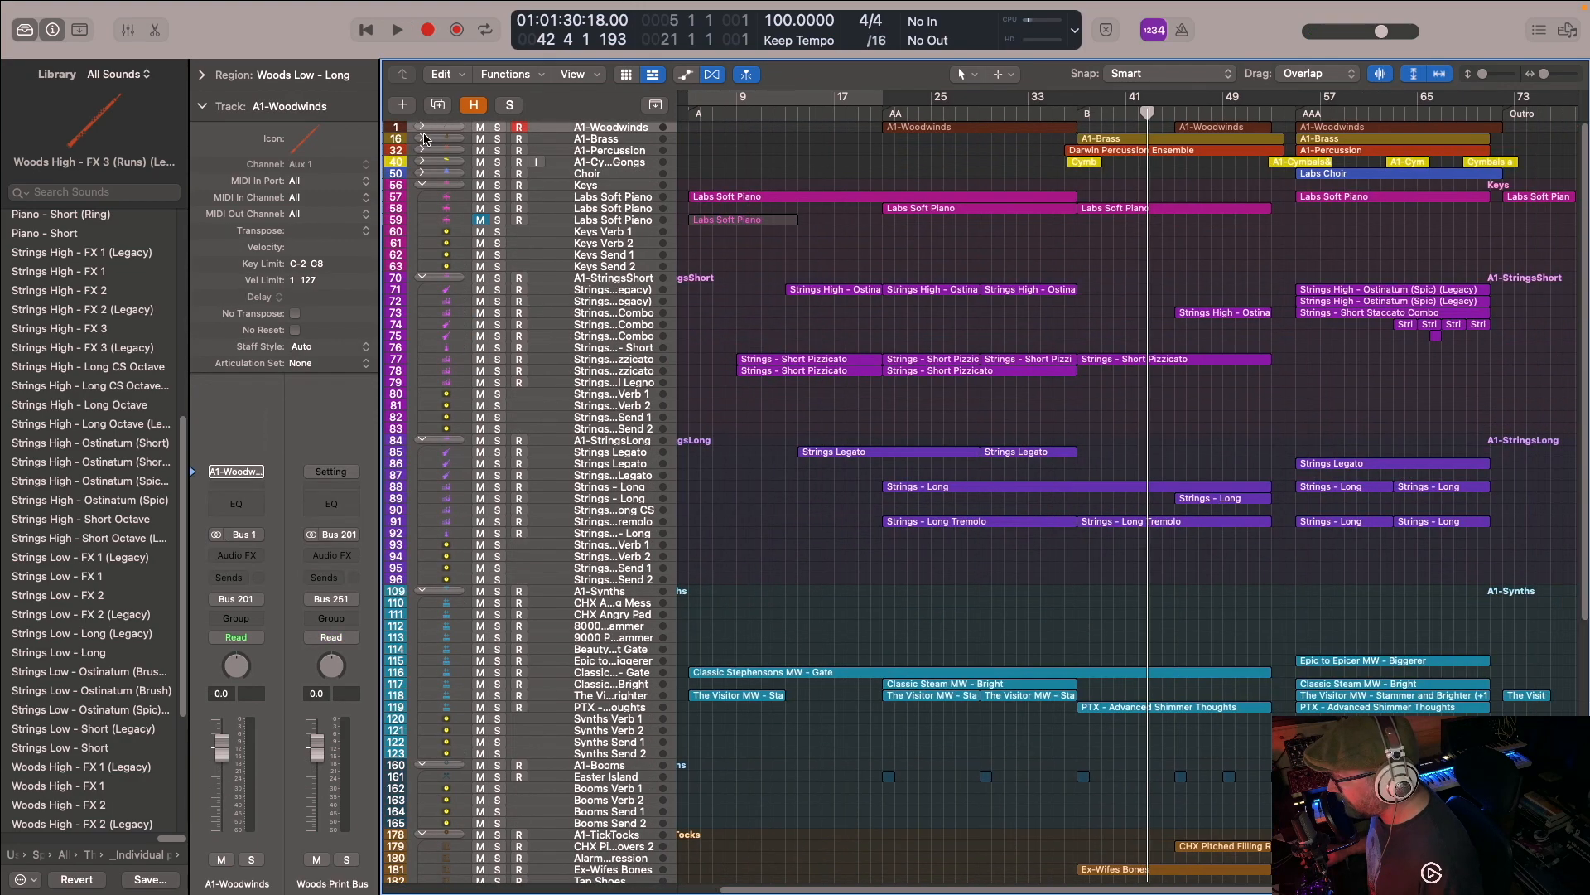
left_click(422, 139)
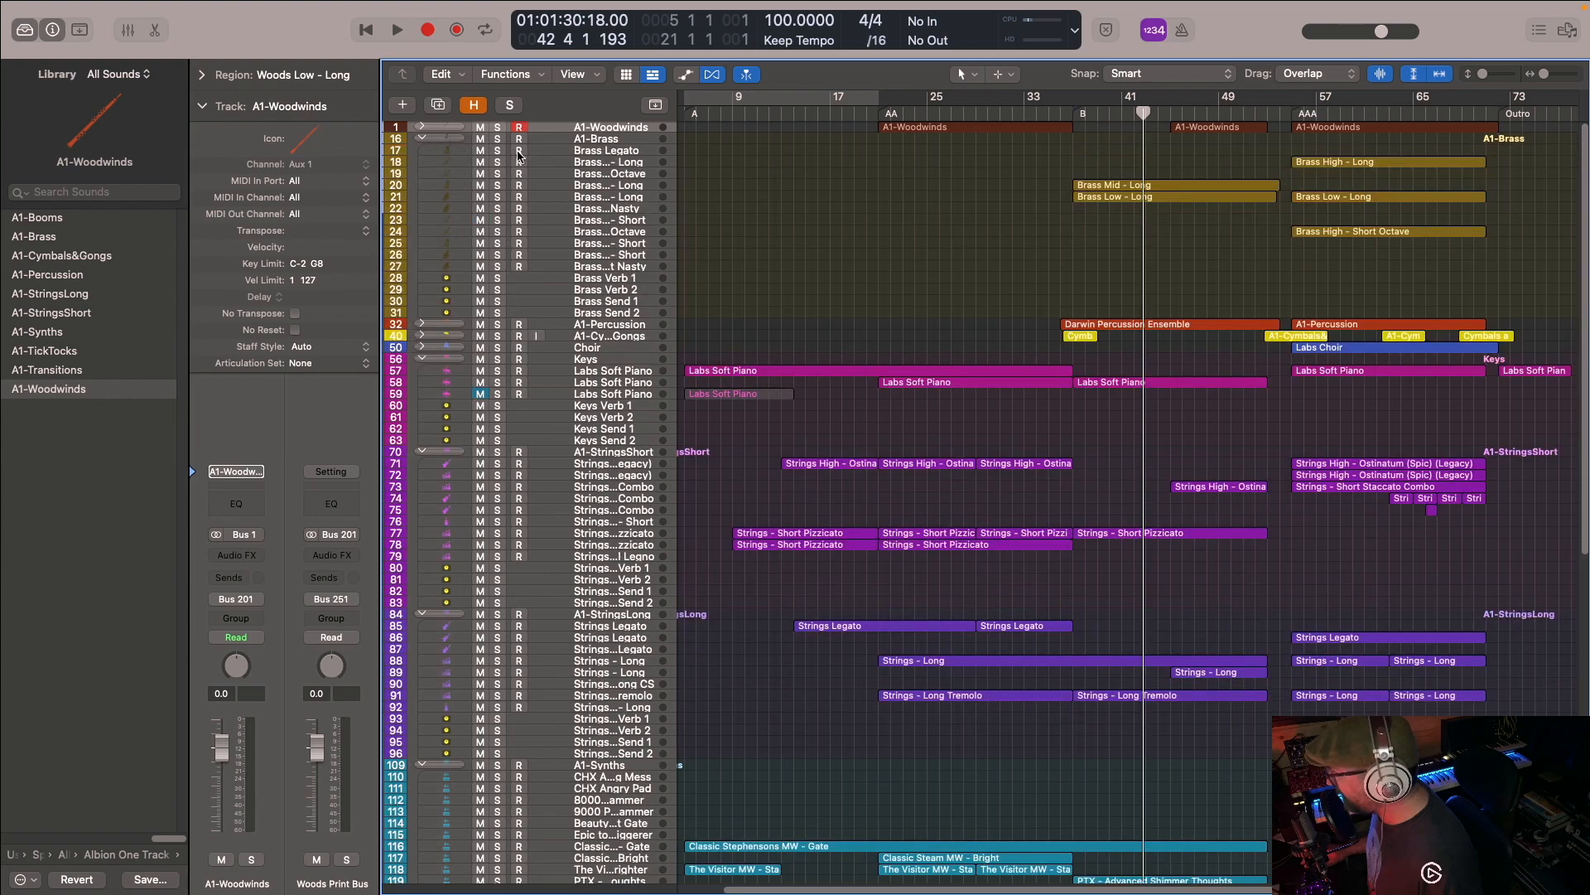
- Place the playhead at bar 37 and open the Brass Mid - Long and Brass Low - Long regions together in the Piano Roll
left_click(1070, 114)
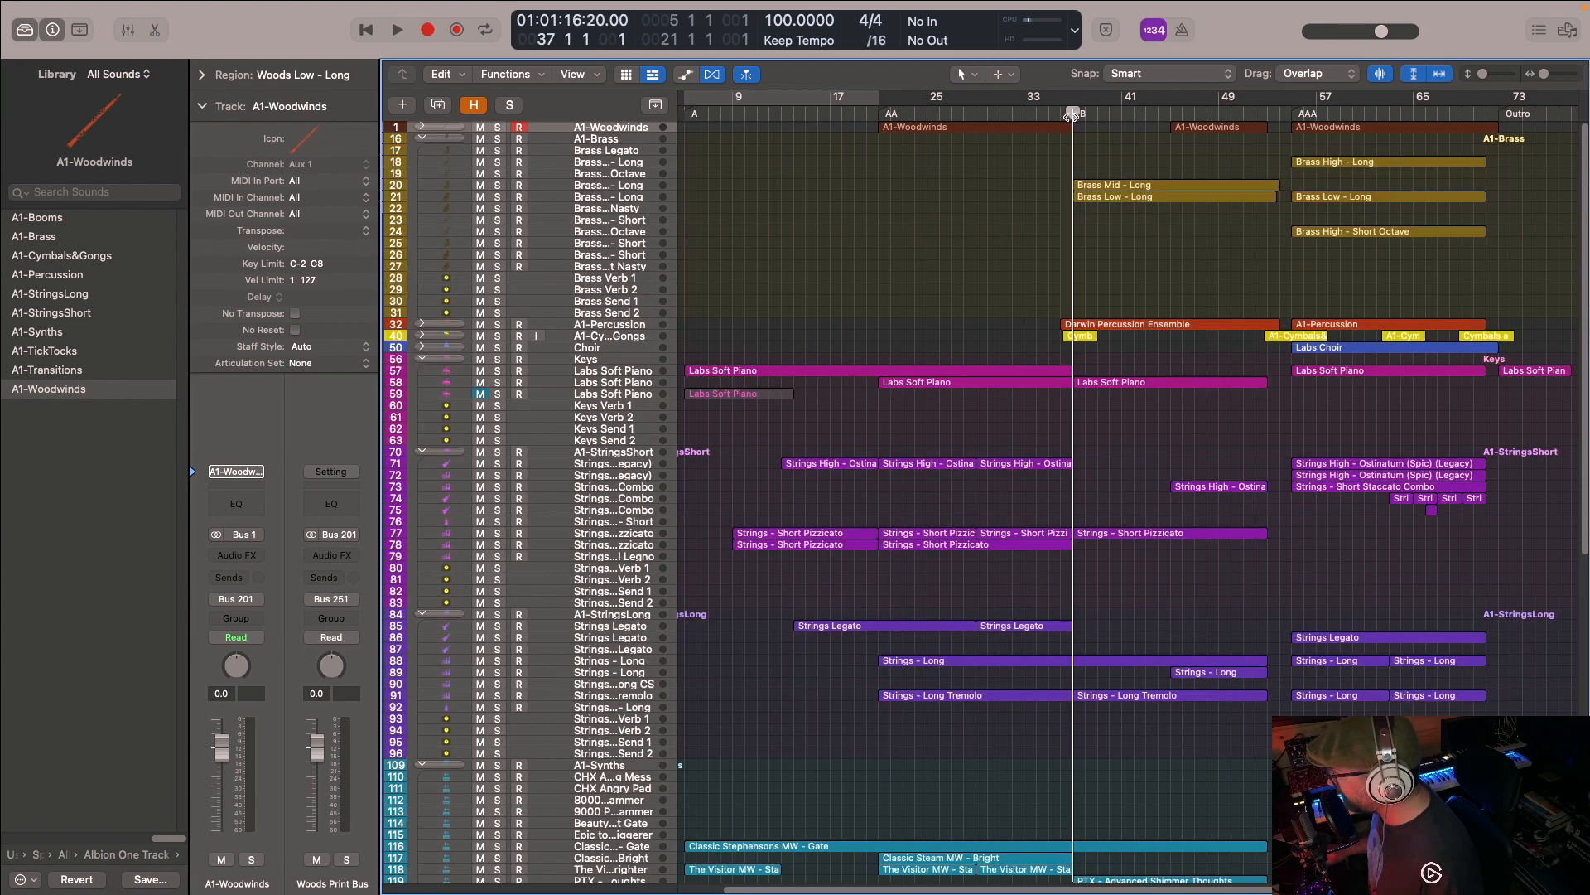
left_click_drag(1090, 176, 1173, 253)
double_click(1096, 186)
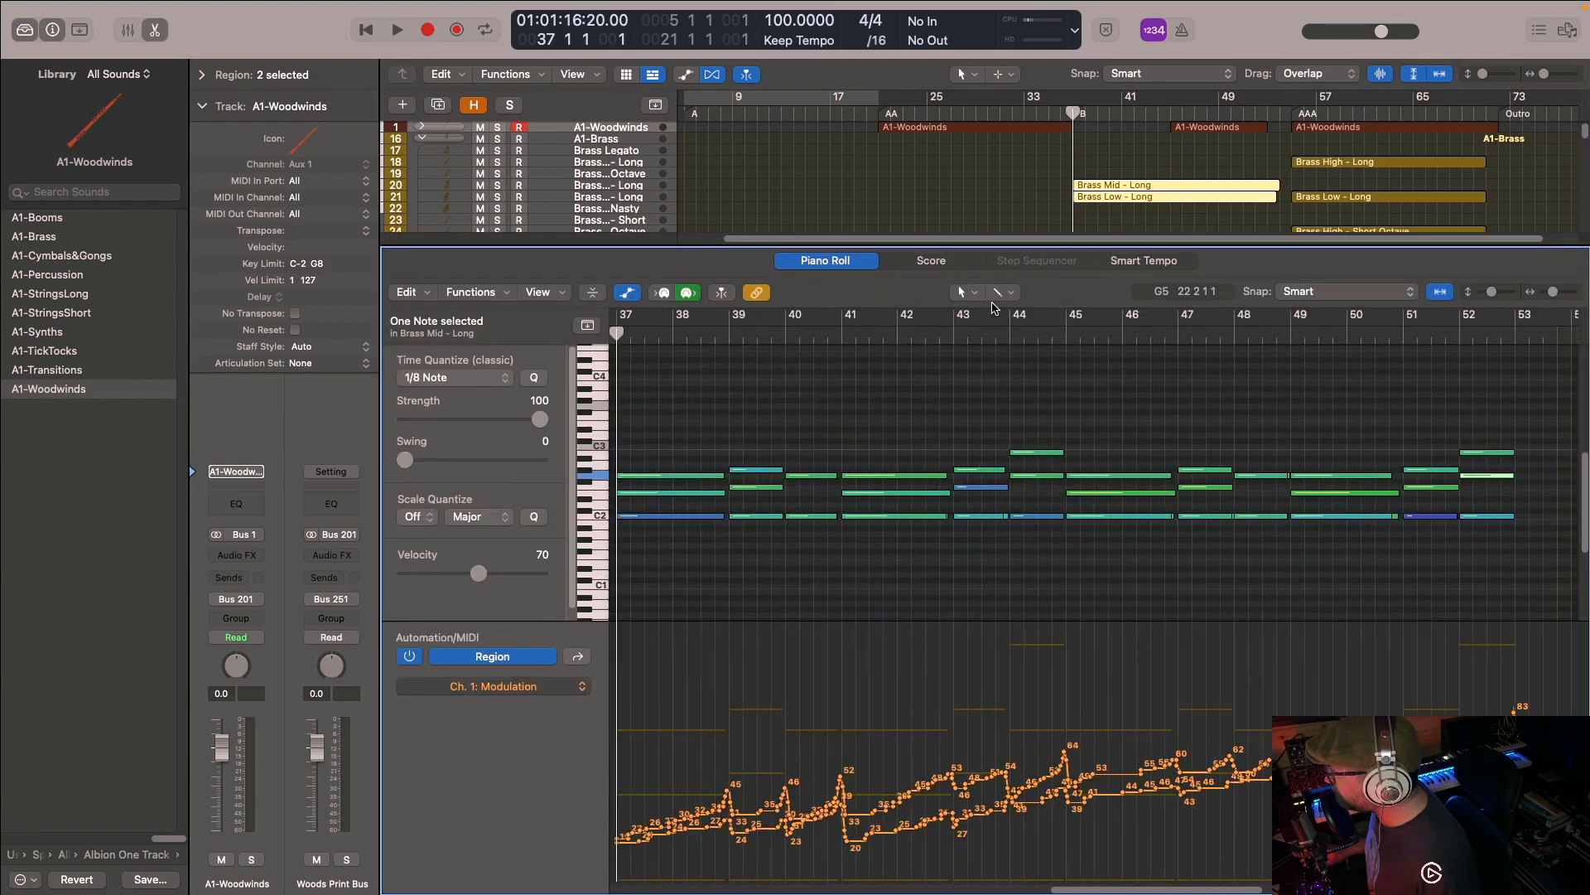
- Solo the two Strings - Long tracks in the A1-StringsLong stack
scroll(1110, 196, "down", 5)
scroll(1110, 179, "up", 5)
scroll(1087, 193, "down", 10)
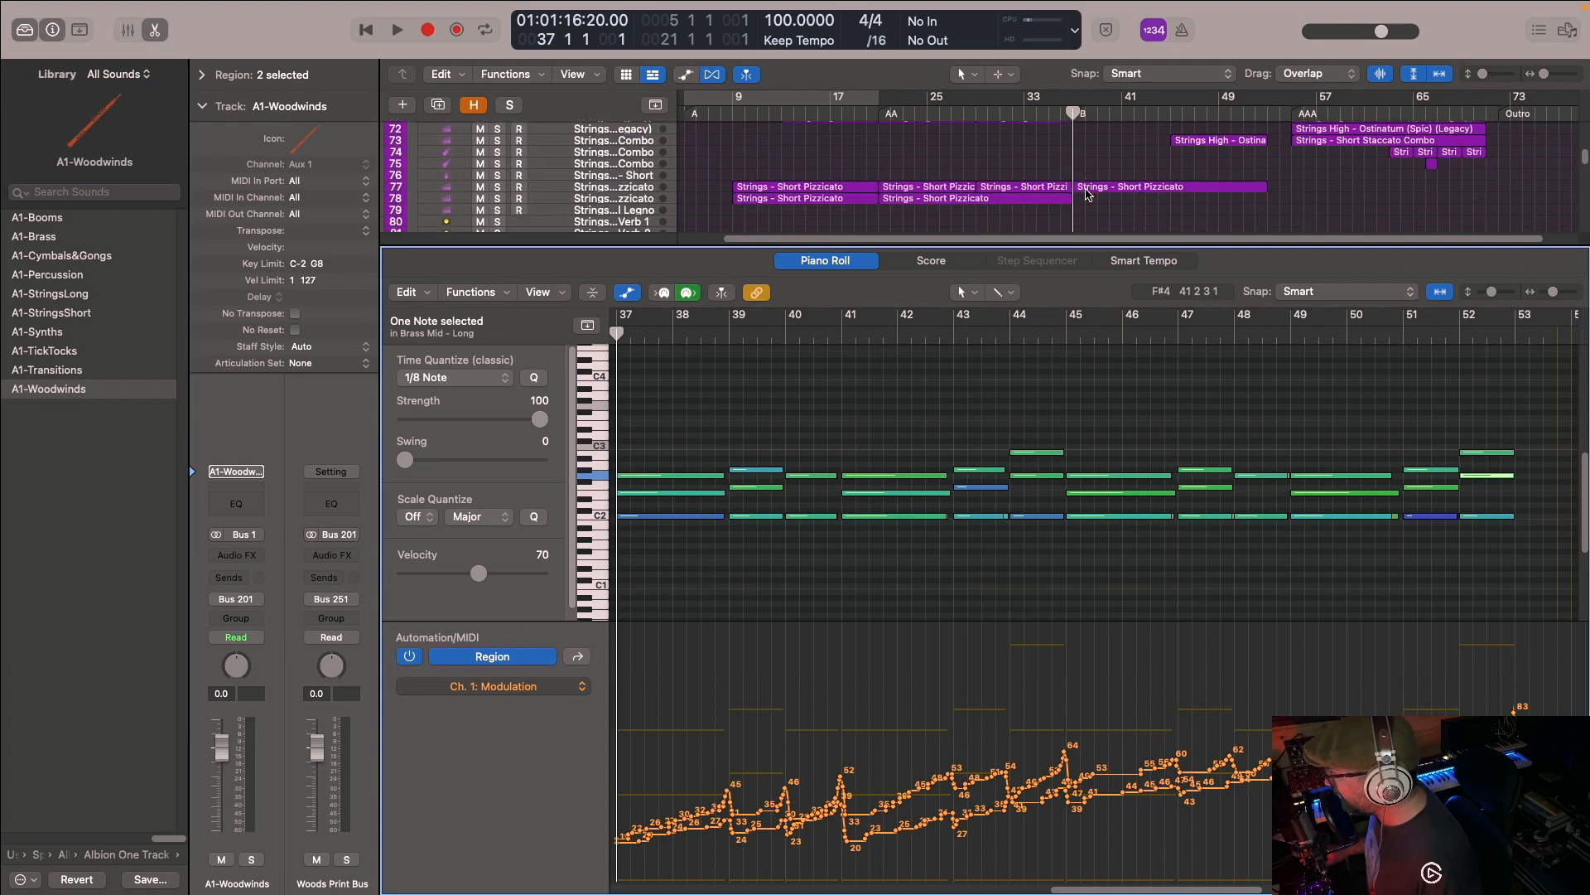
scroll(1088, 193, "down", 3)
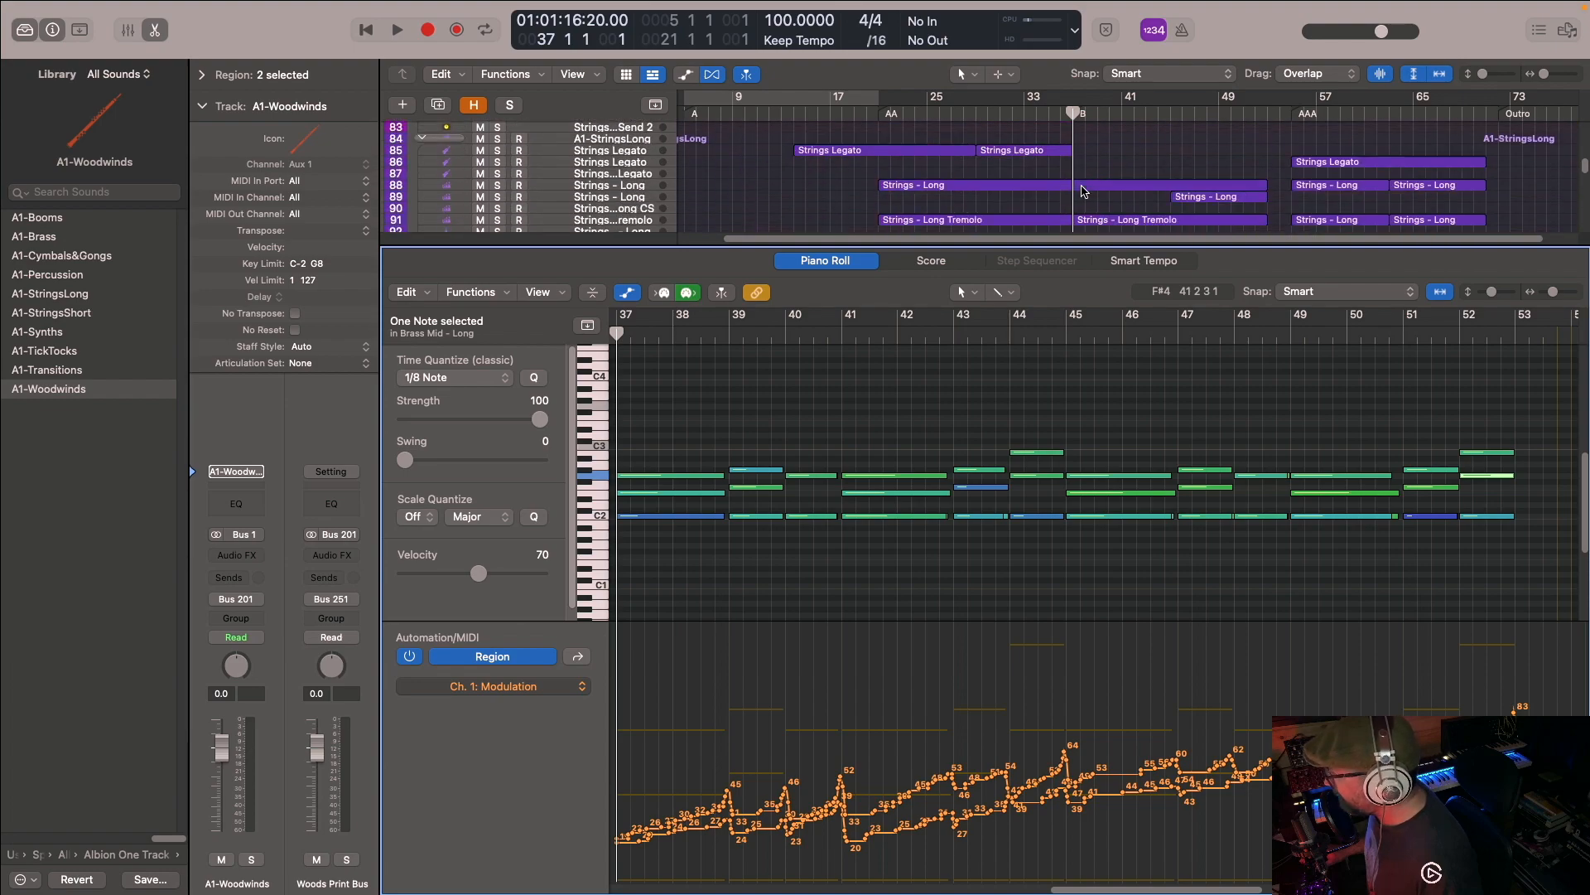
left_click(498, 177)
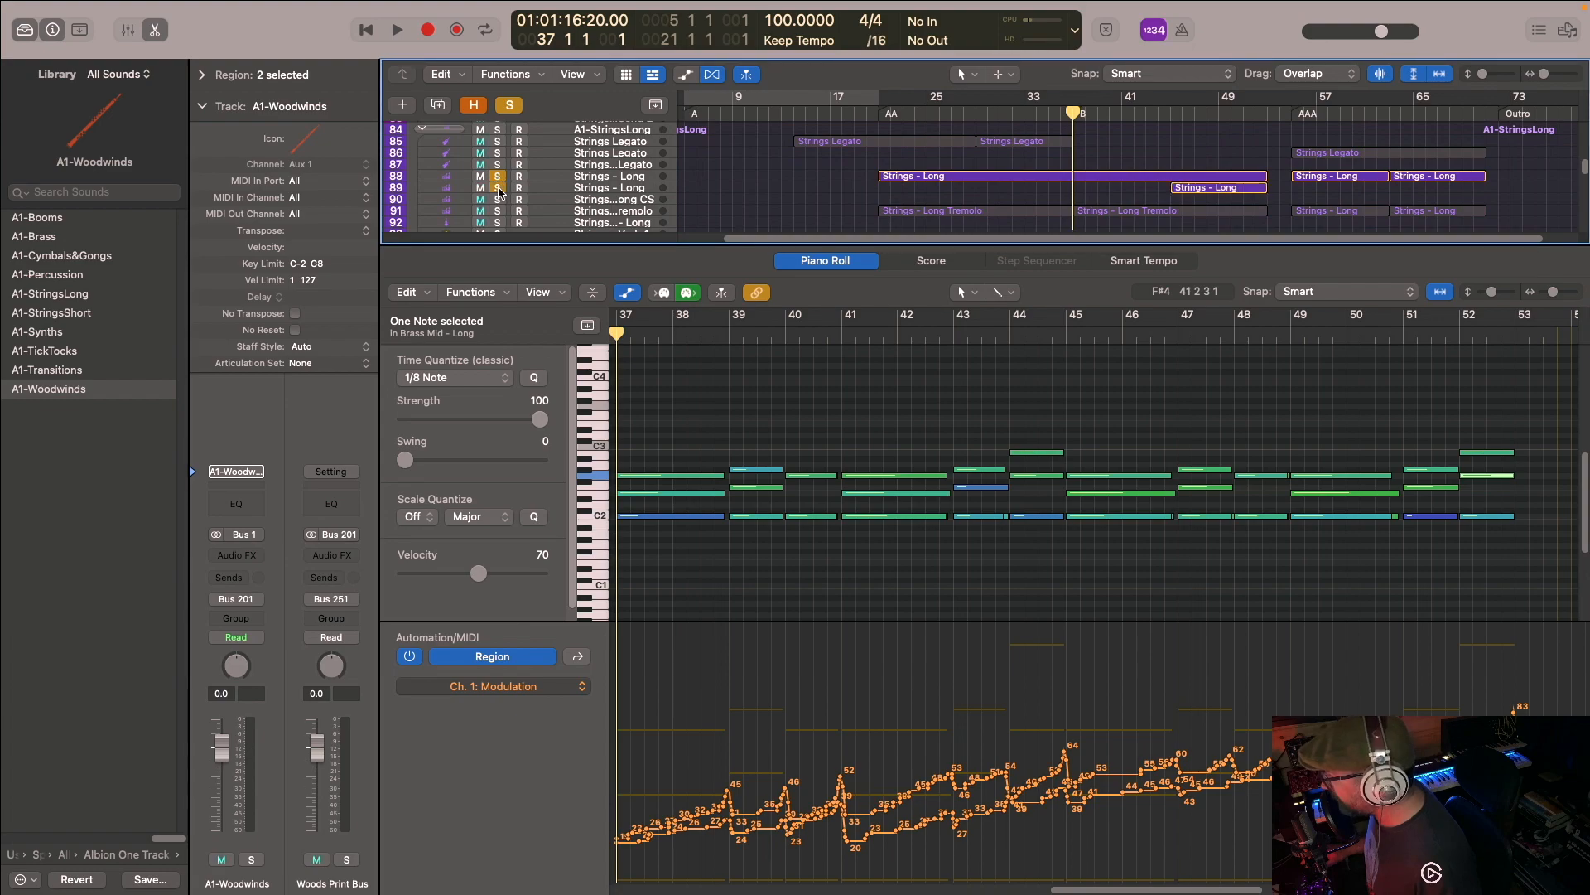
- Show the Strings - Long regions of both tracks and the Strings - Long Tremolo region starting at the B marker in the Piano Roll
left_click(1197, 186)
scroll(1176, 444, "right", 6)
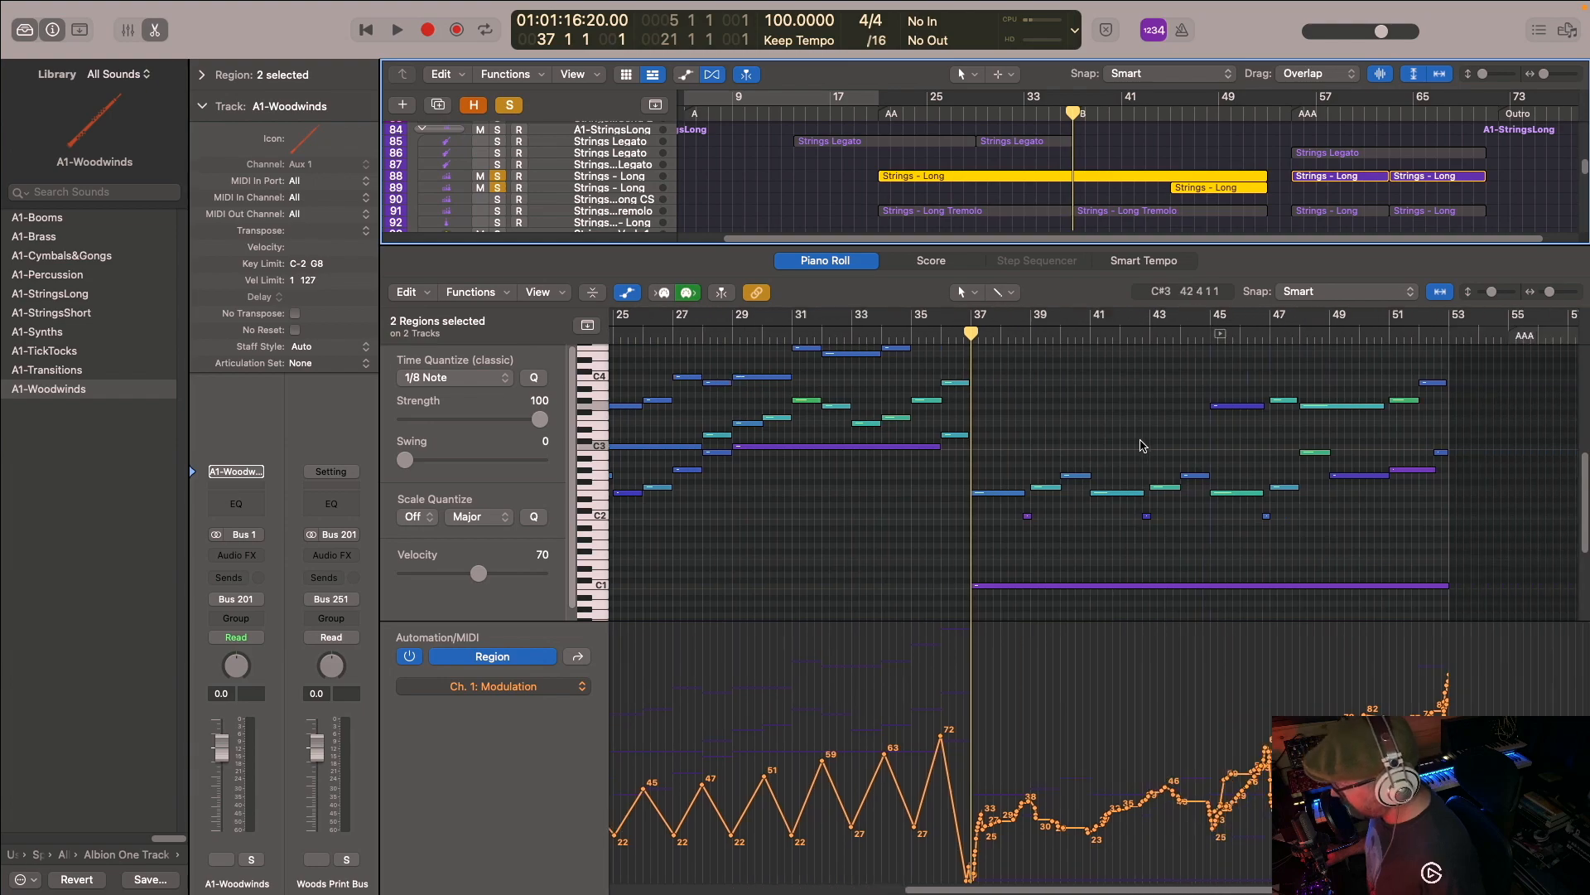
scroll(1139, 441, "up", 2)
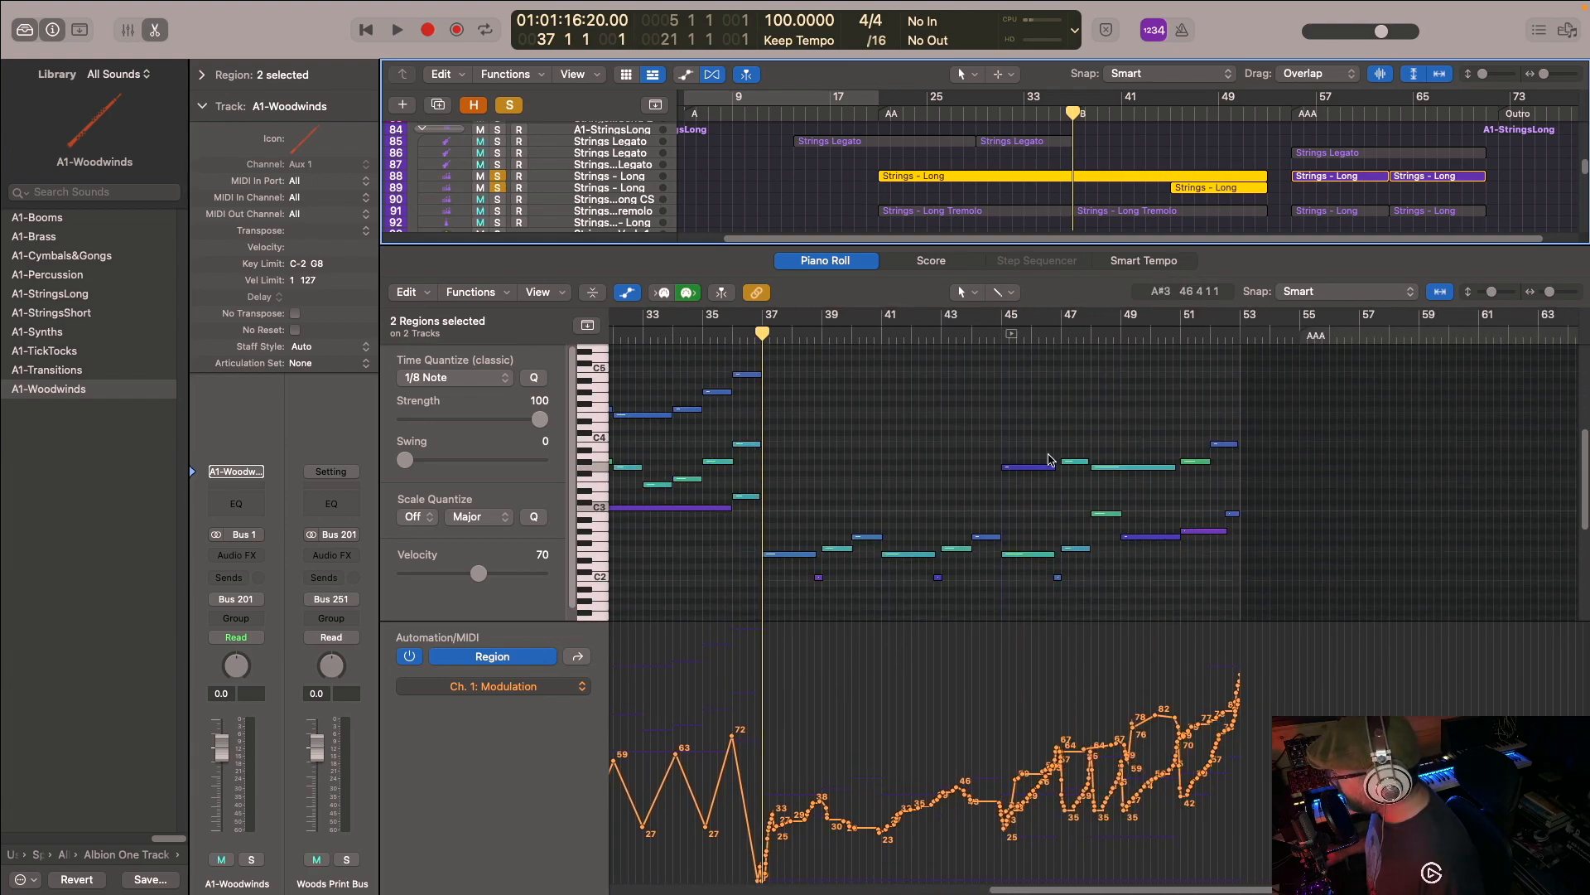
scroll(1149, 225, "down", 1)
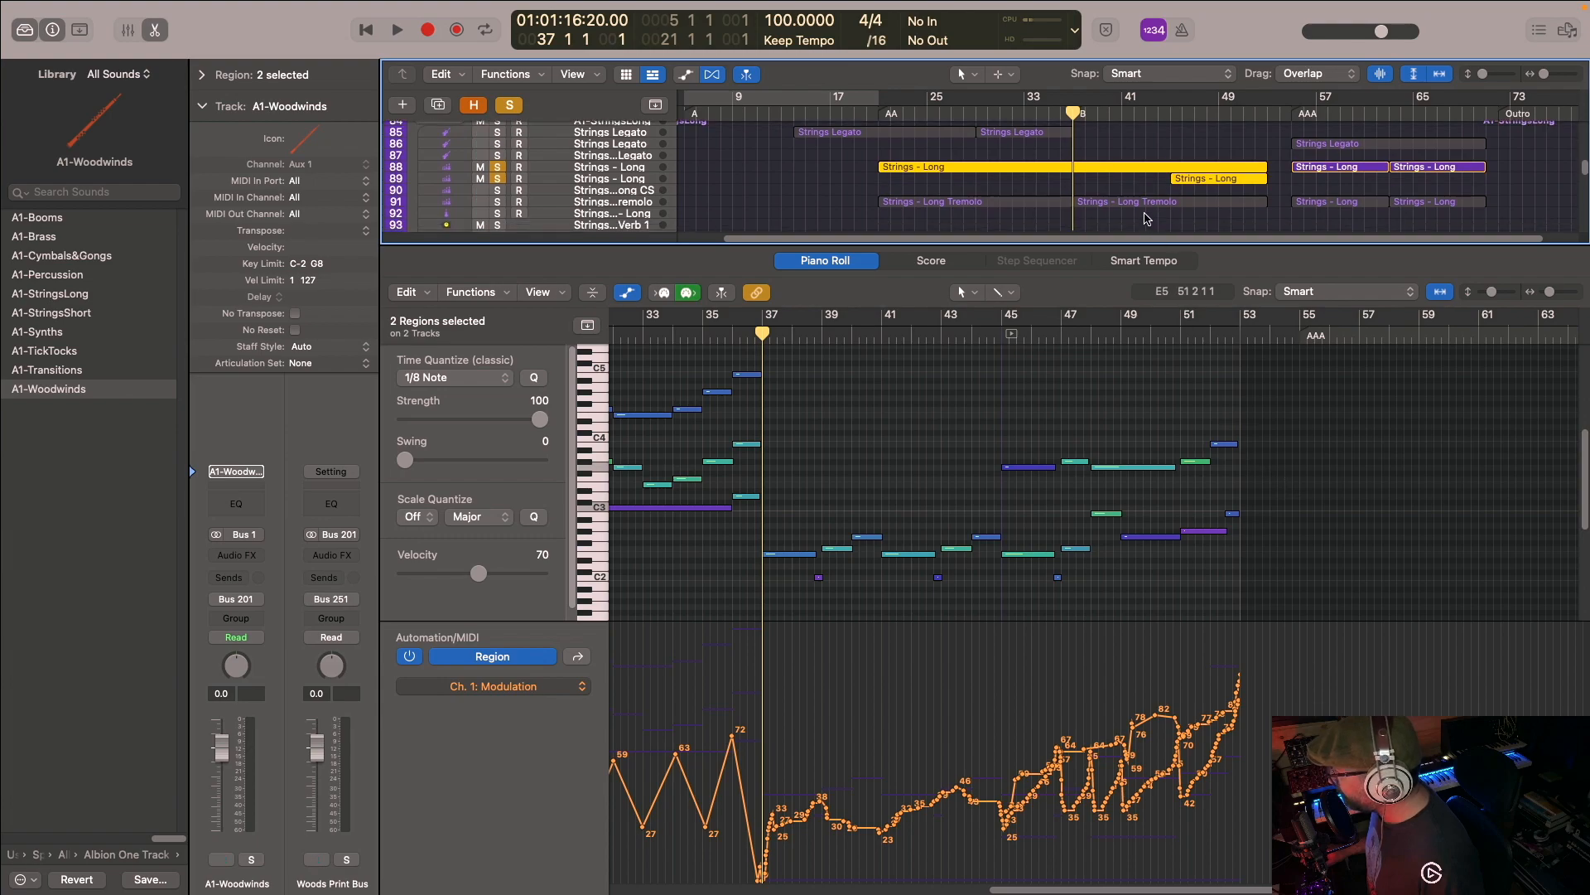
left_click(1131, 203, "shift")
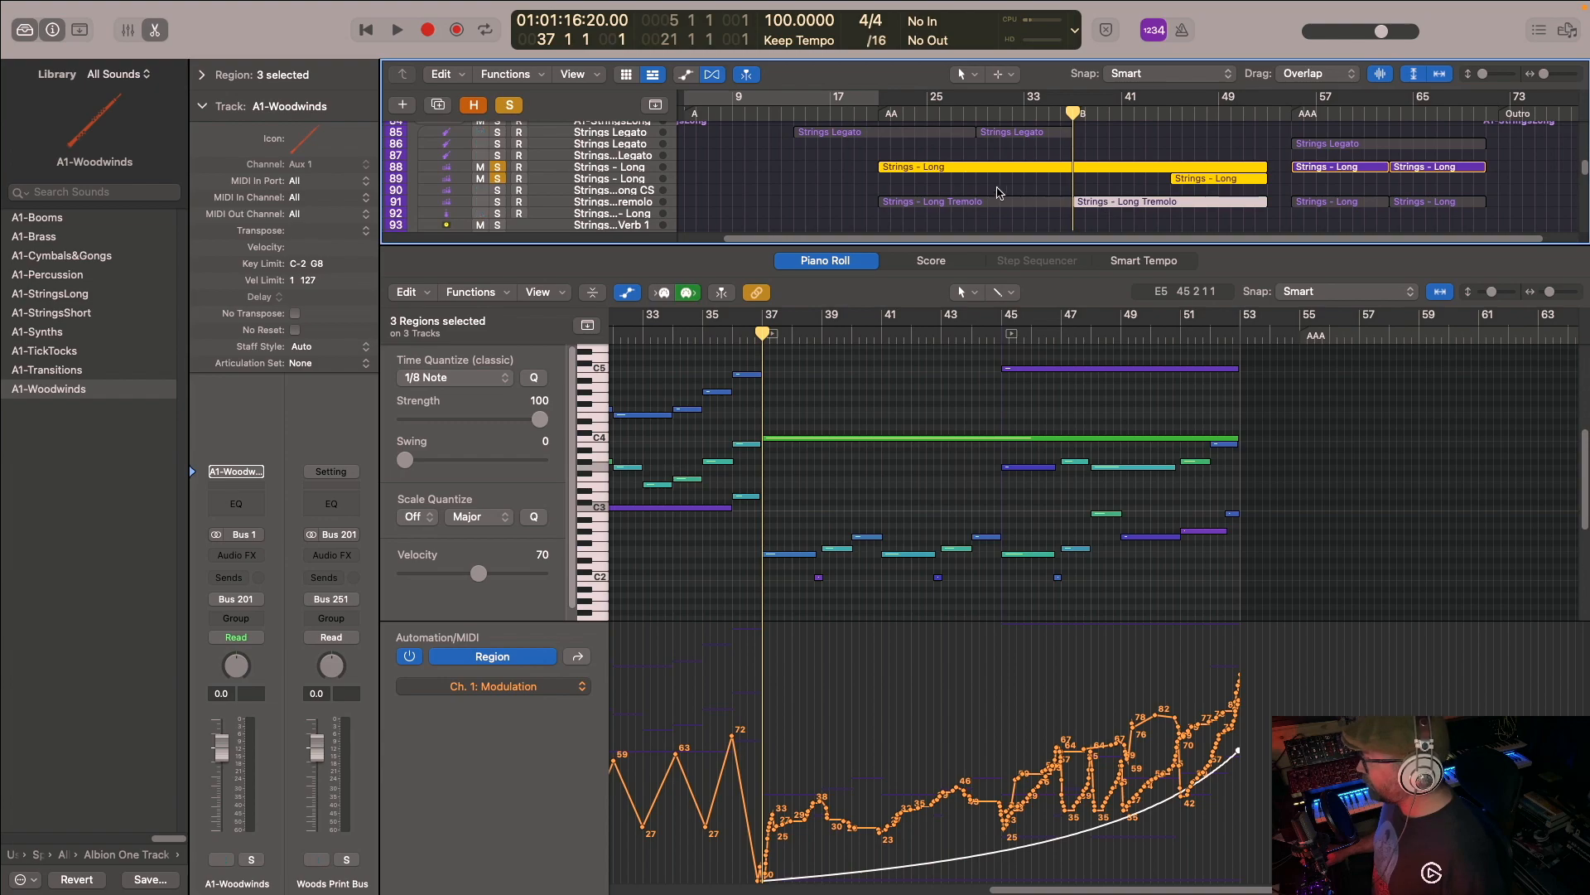
- Add the Brass Mid - Long and Brass Low - Long tracks to the soloed long strings
scroll(934, 203, "down", 1)
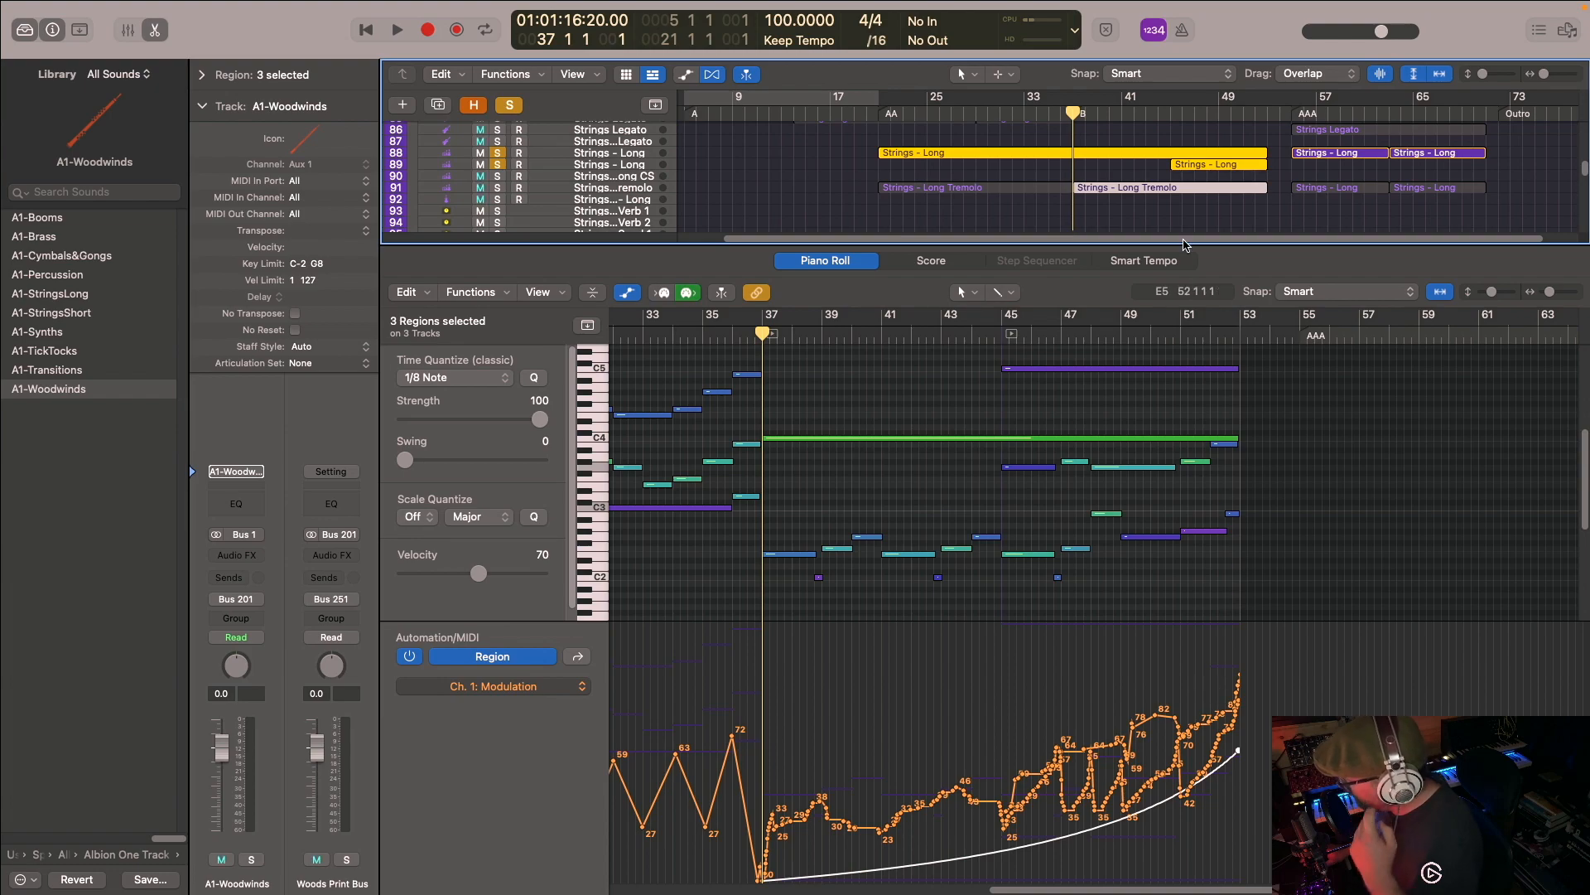
scroll(1088, 125, "up", 10)
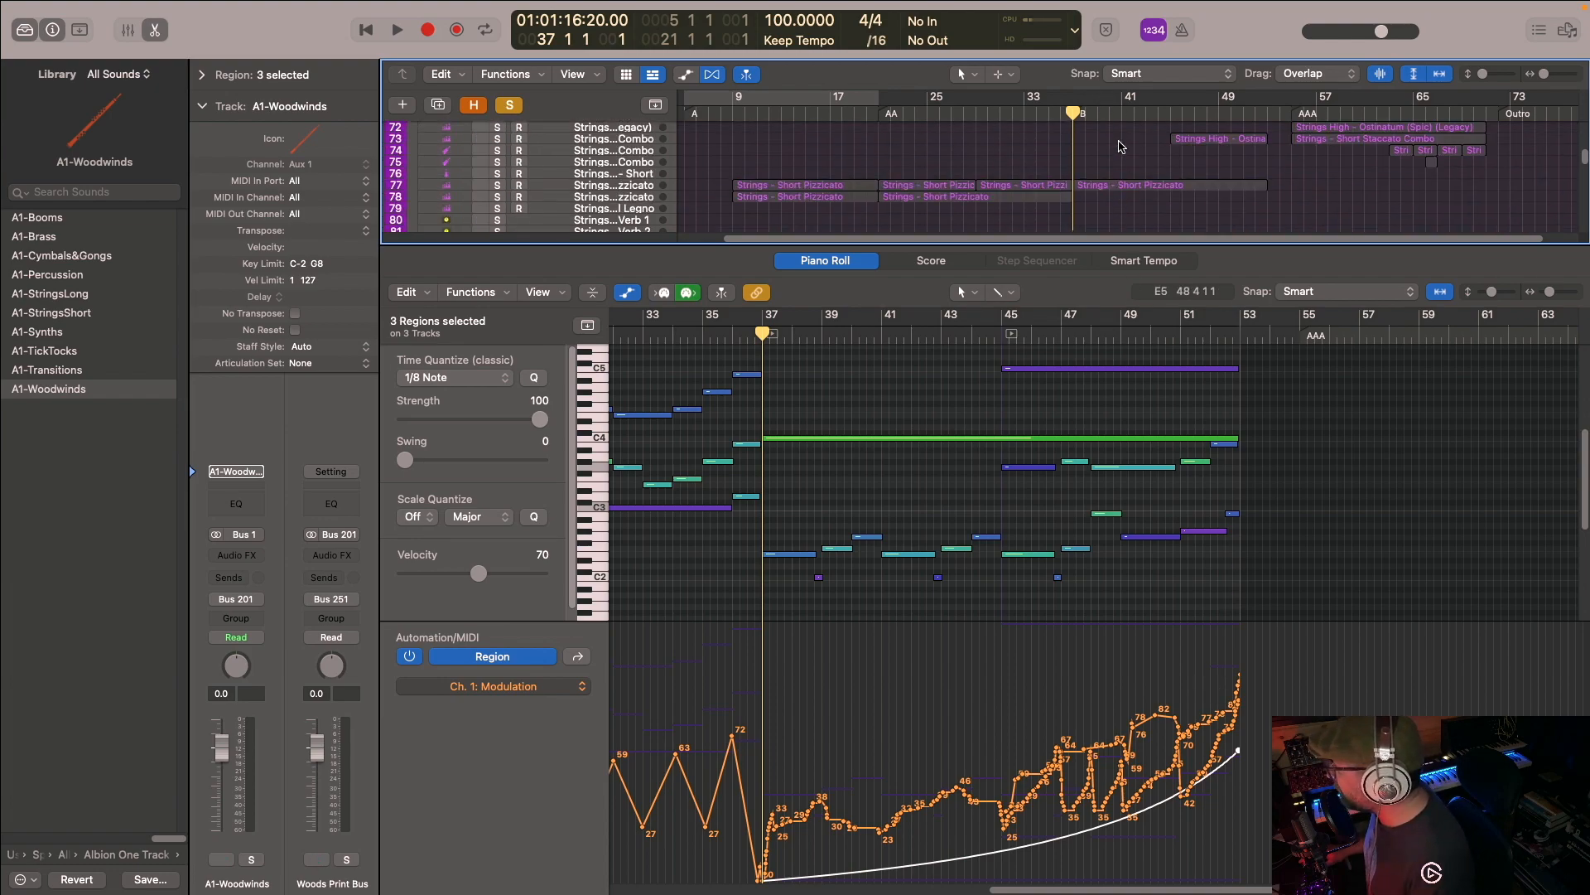
scroll(1118, 151, "up", 6)
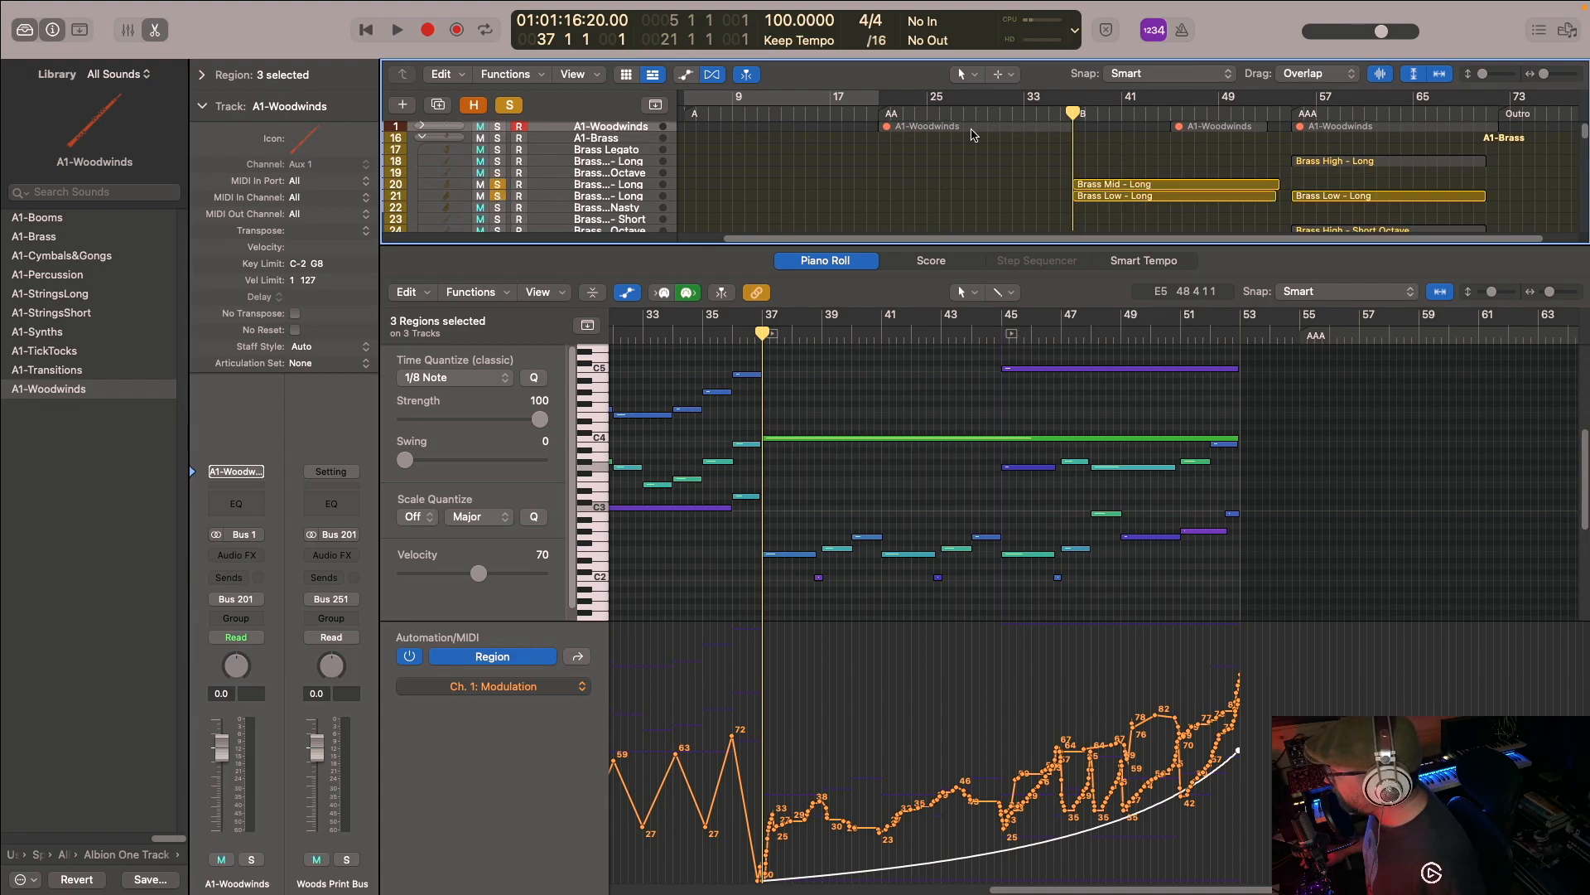
scroll(1042, 149, "down", 12)
scroll(1042, 149, "down", 3)
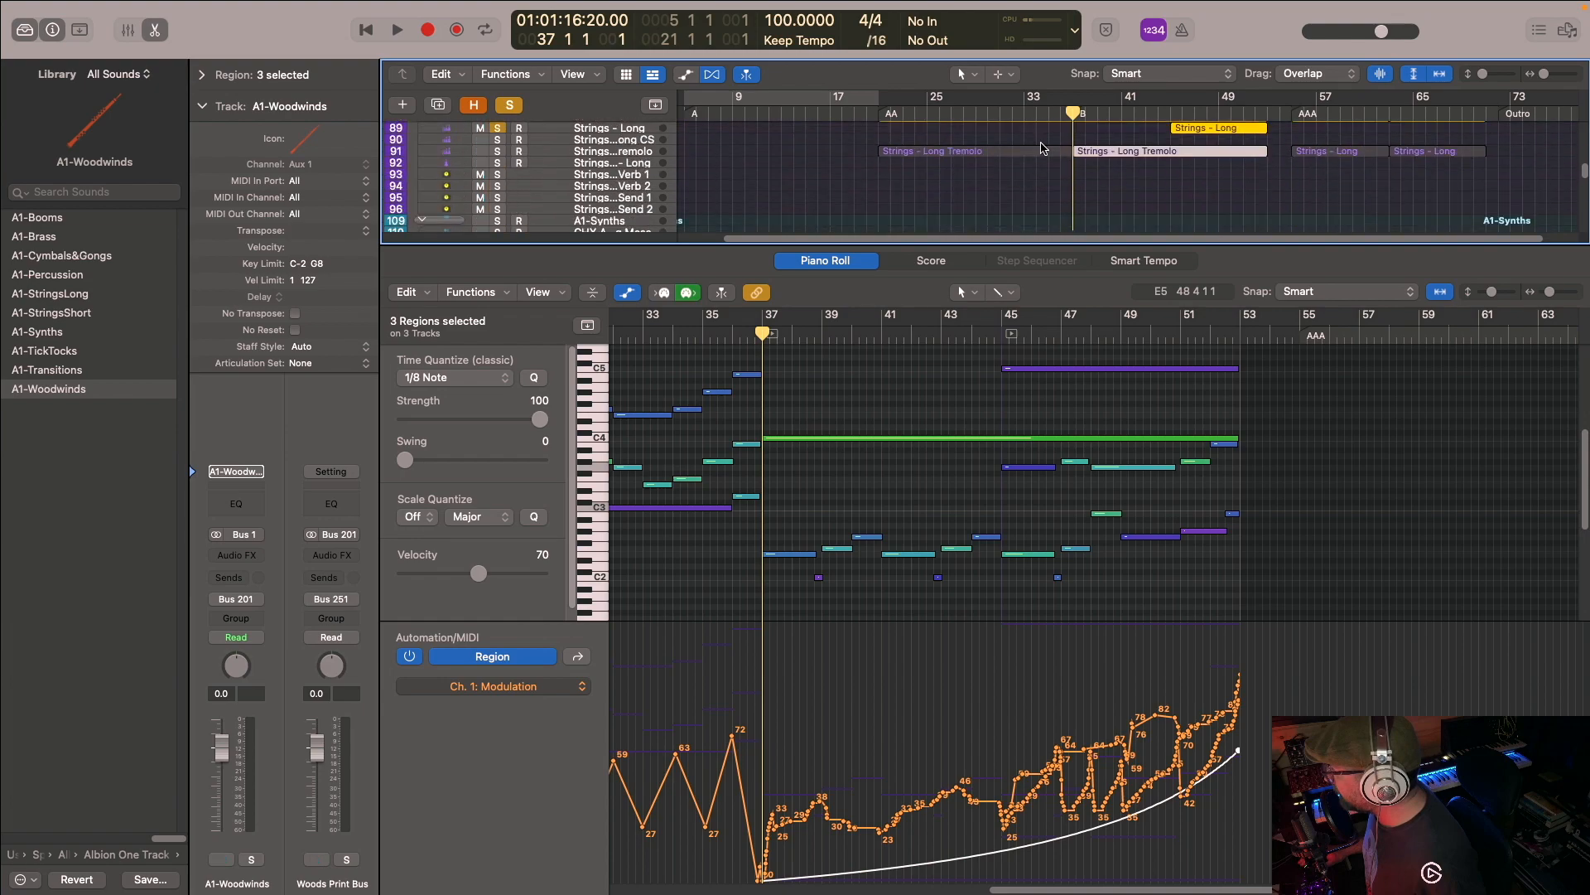
- Play the soloed long strings and brass from bar 37 while examining their notes and modulation curves
key("space")
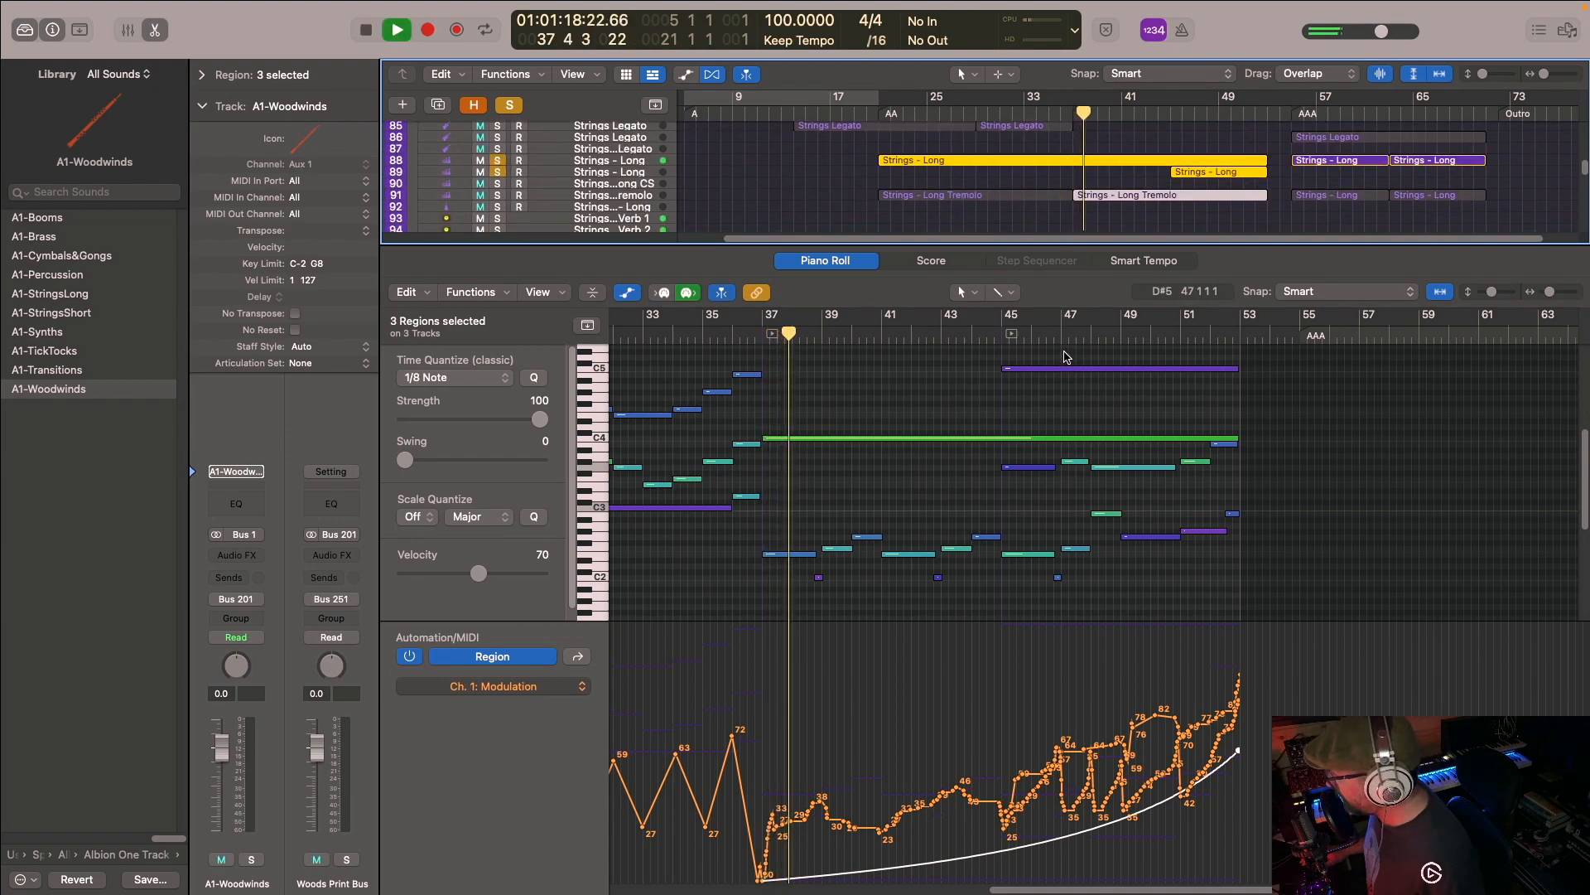
scroll(911, 464, "down", 5)
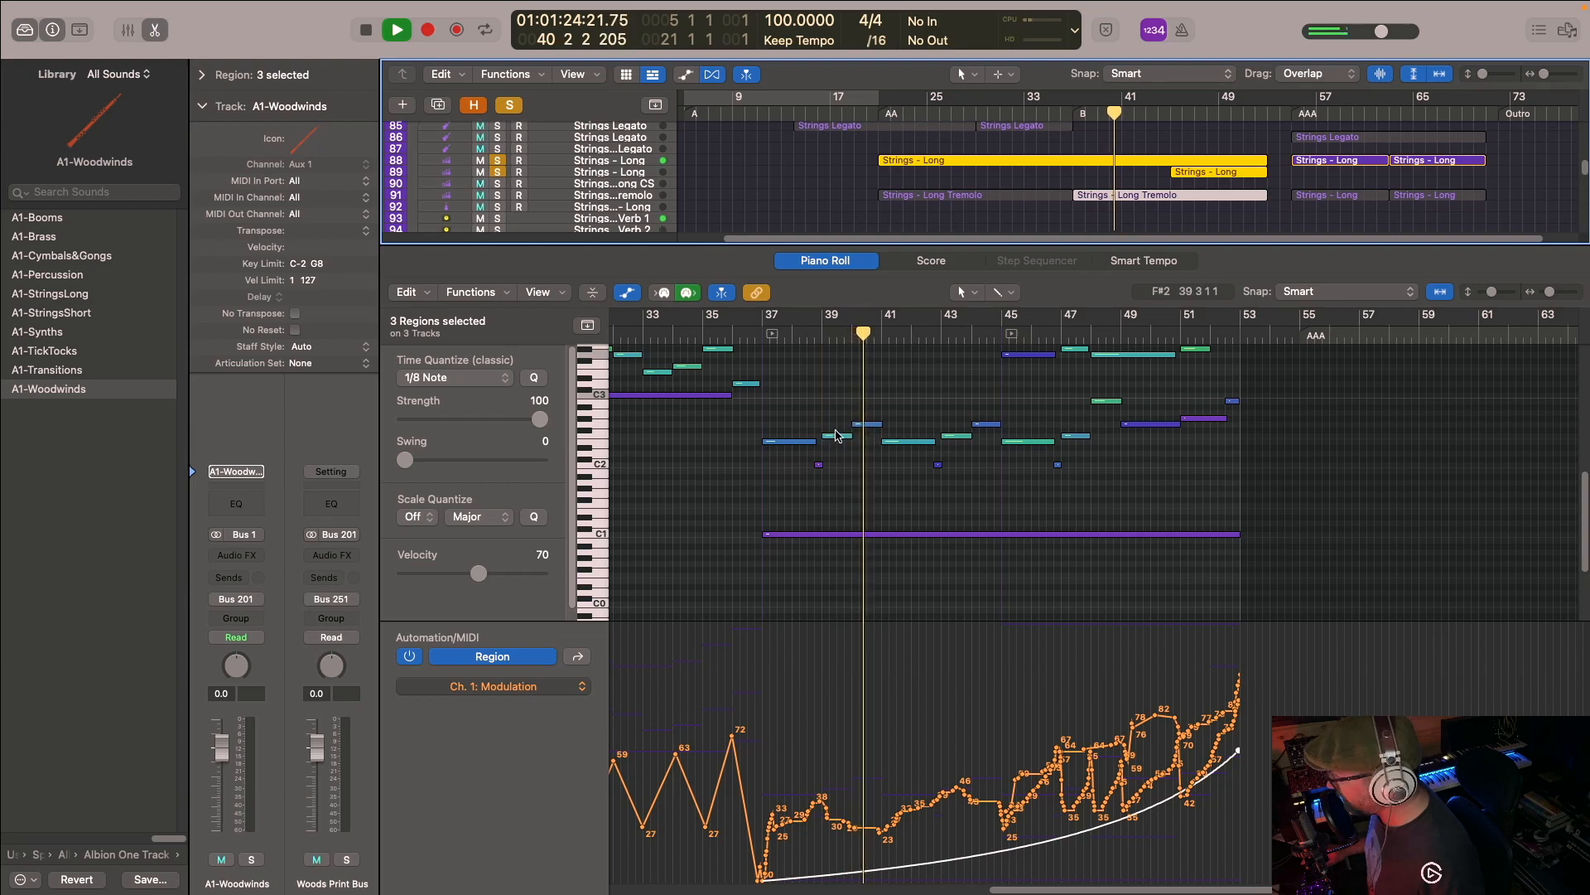
scroll(994, 430, "up", 4)
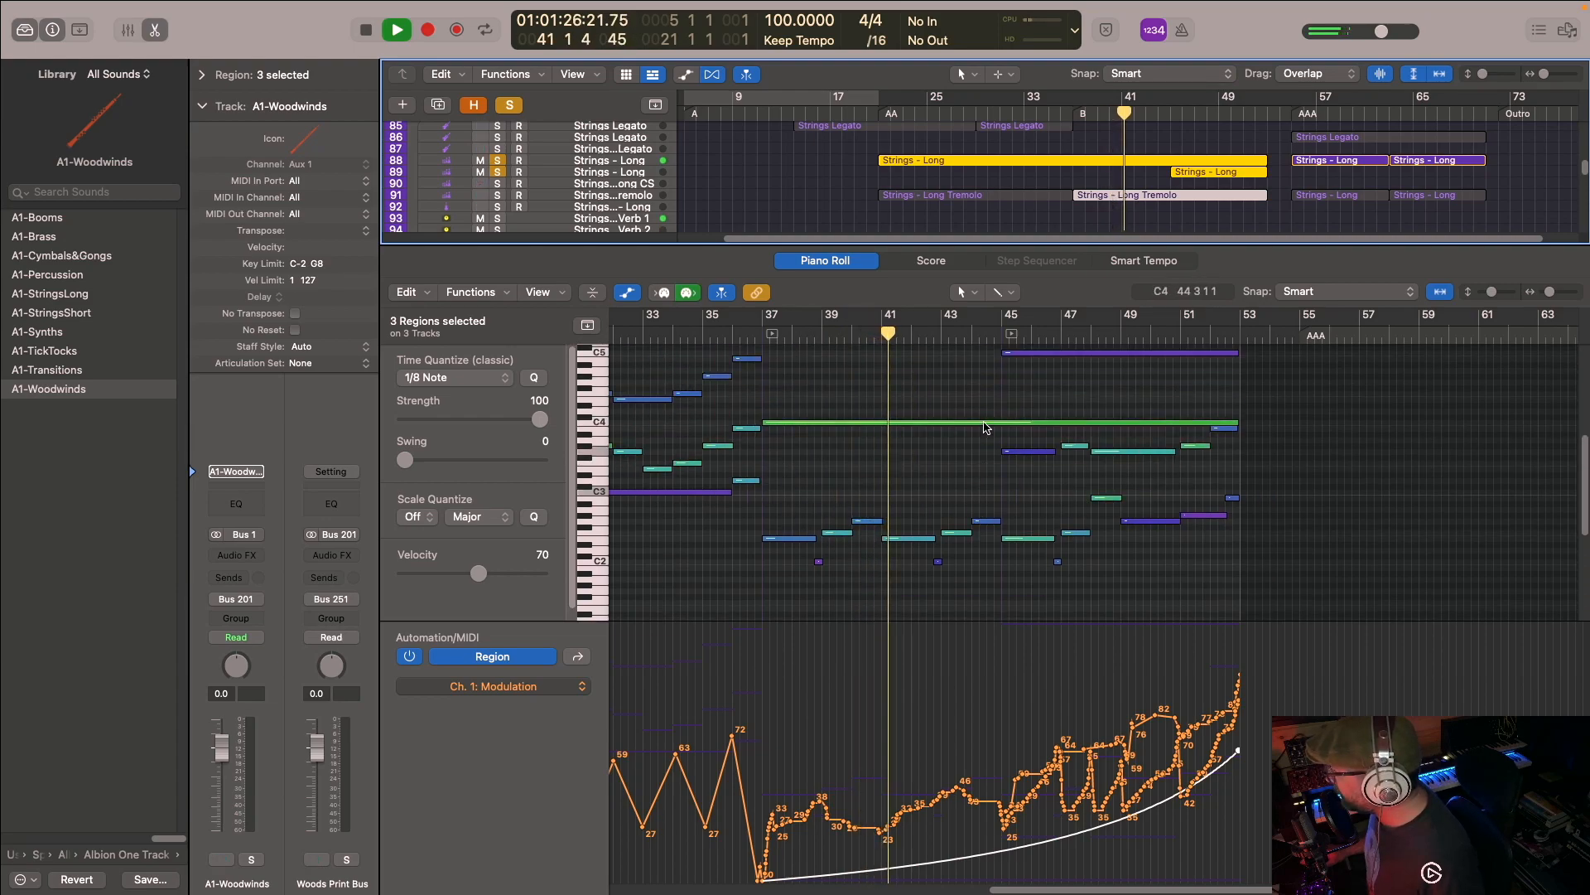
scroll(974, 456, "up", 4)
scroll(1160, 199, "up", 15)
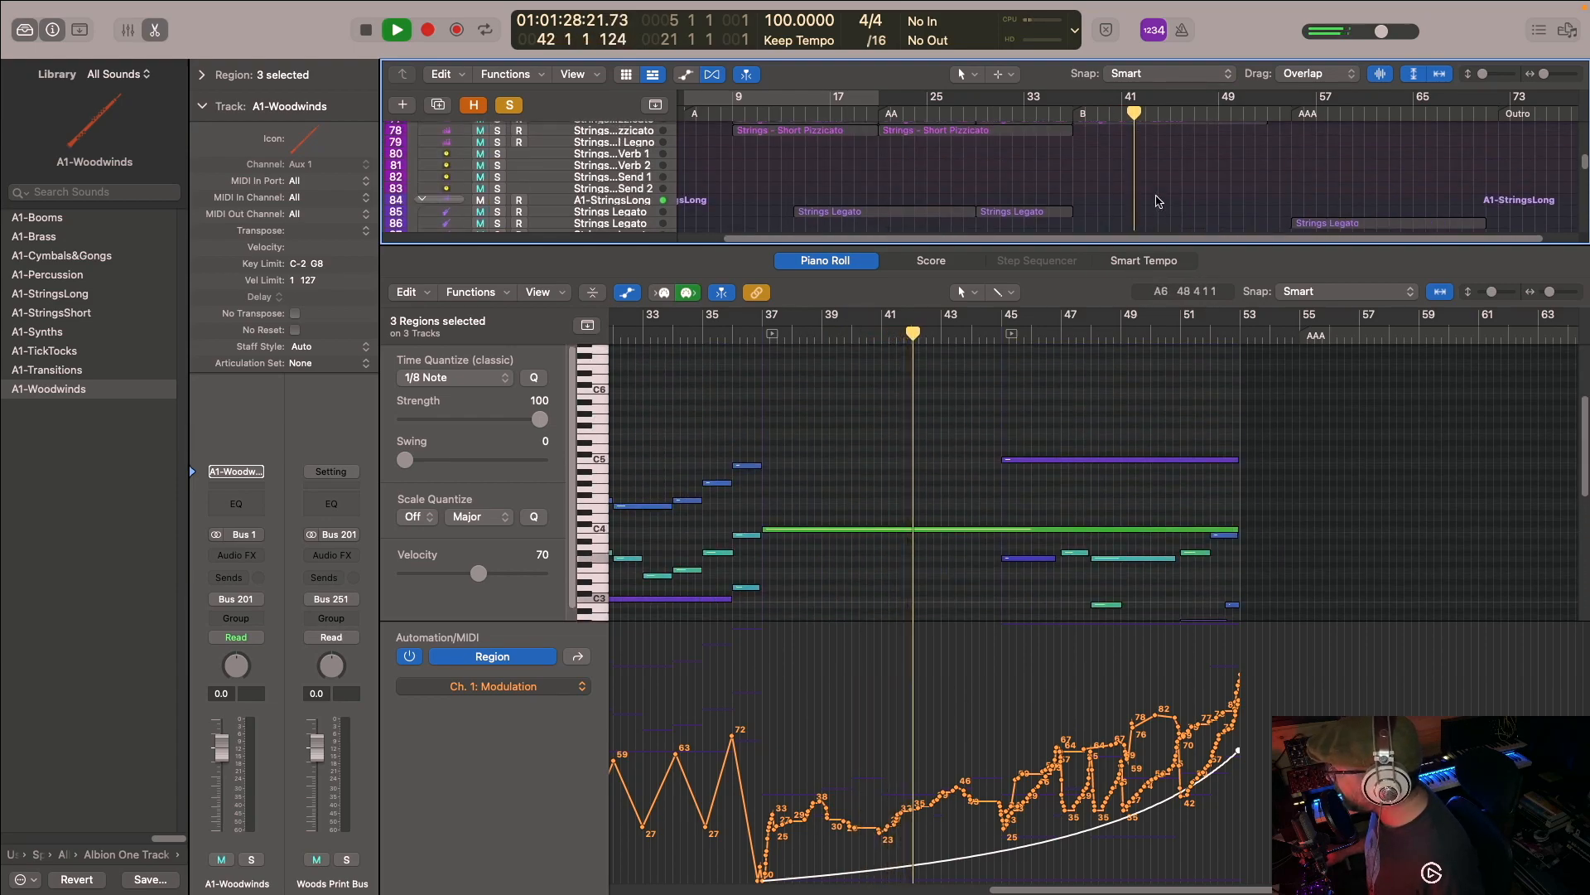
scroll(1143, 178, "up", 10)
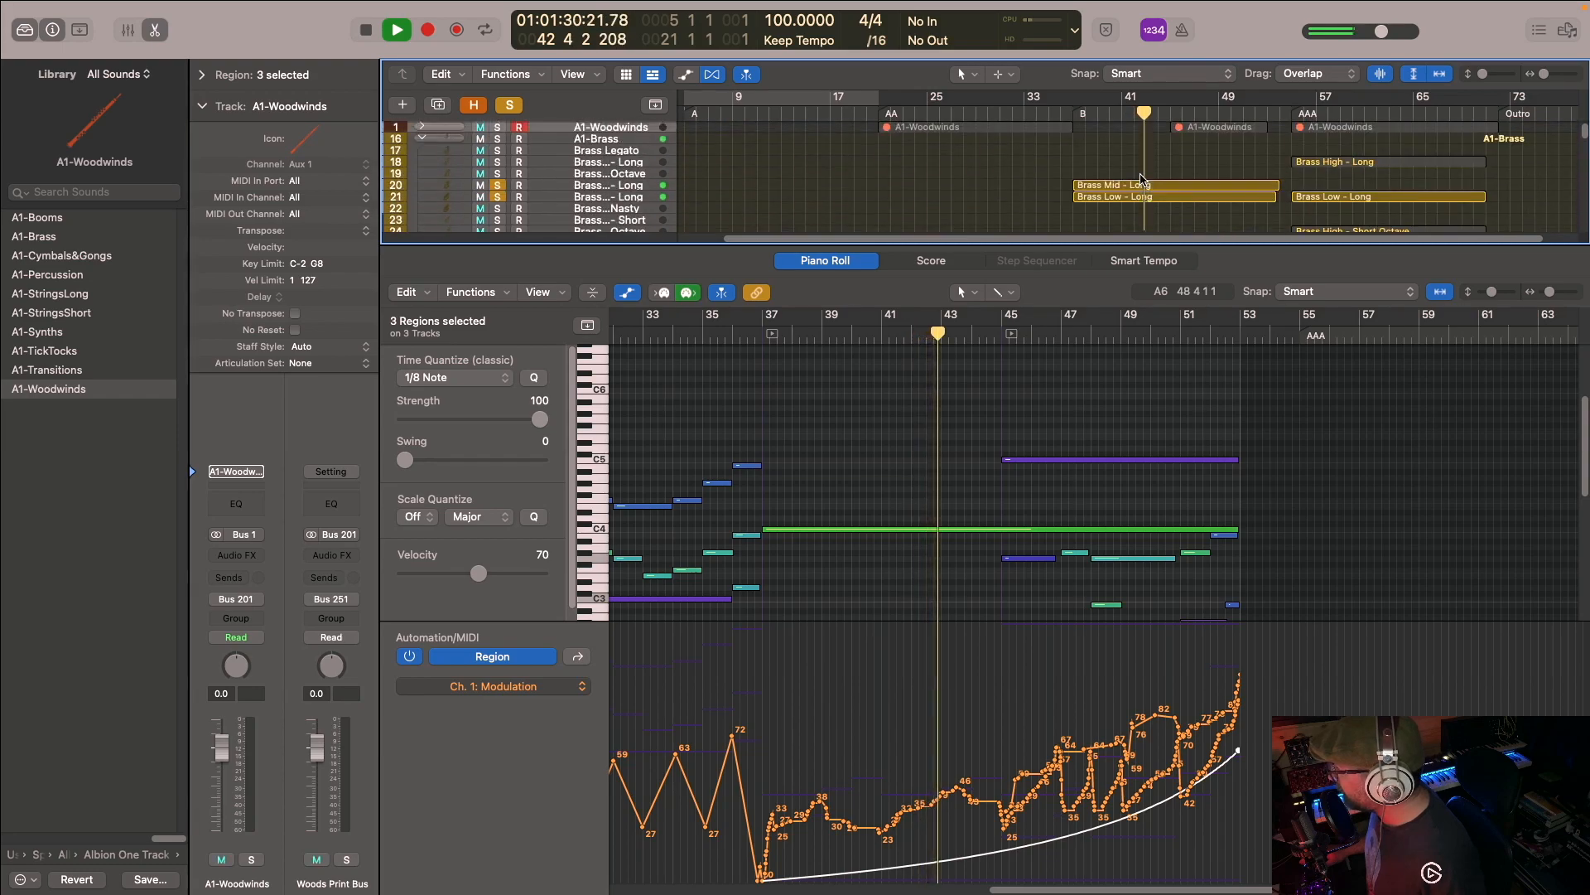
- Show the B section's Brass Mid - Long and Brass Low - Long regions together with the long strings in the Piano Roll
left_click_drag(1128, 166, 1144, 207)
scroll(1201, 443, "down", 5)
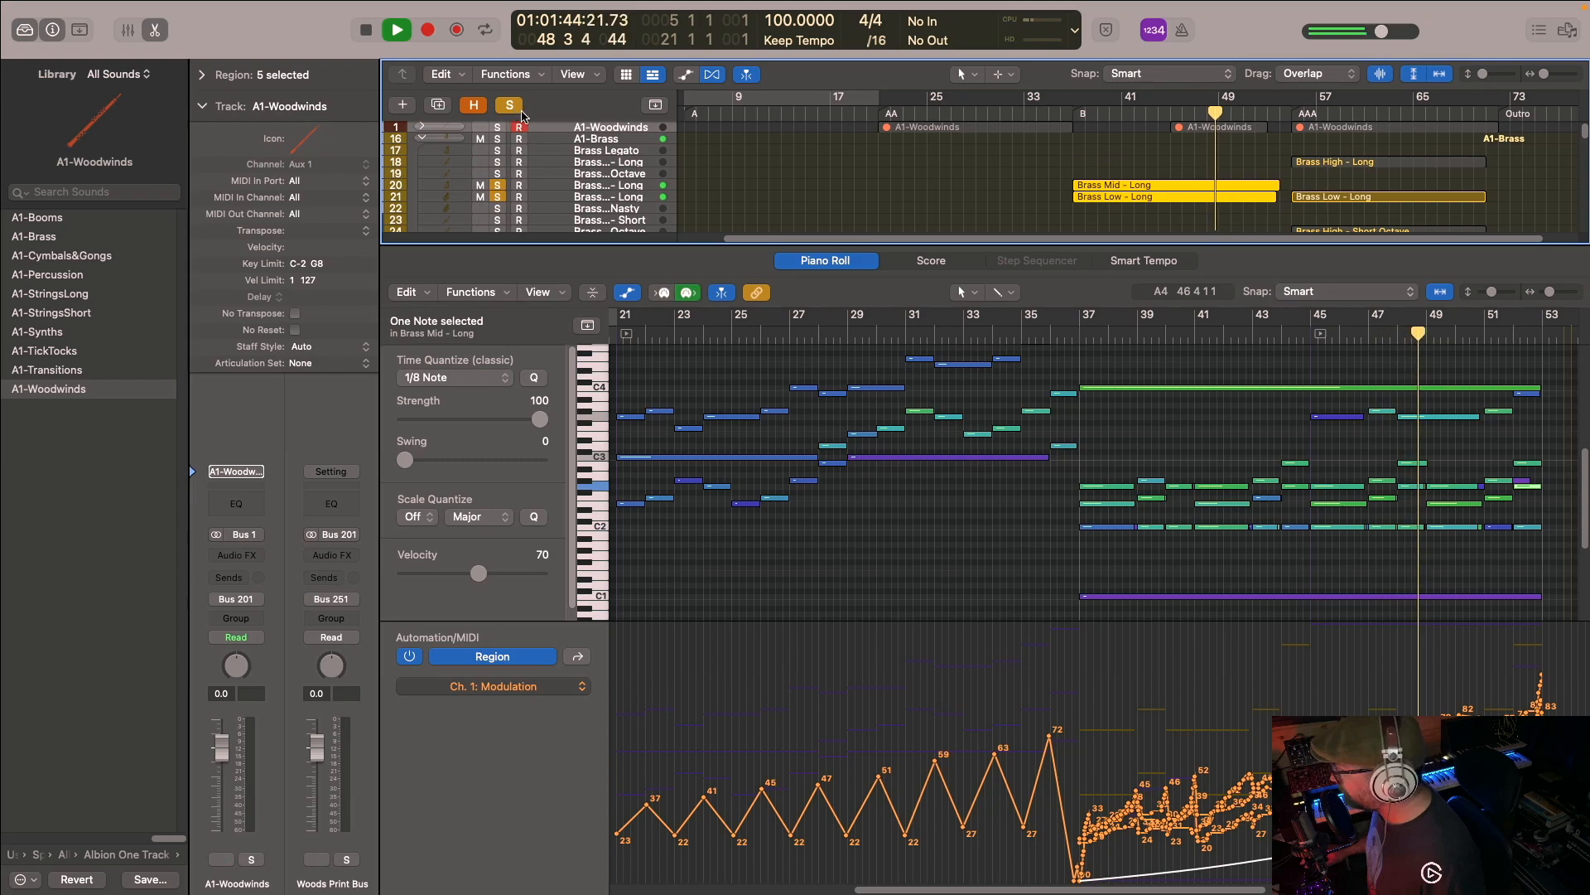
scroll(531, 123, "down", 2)
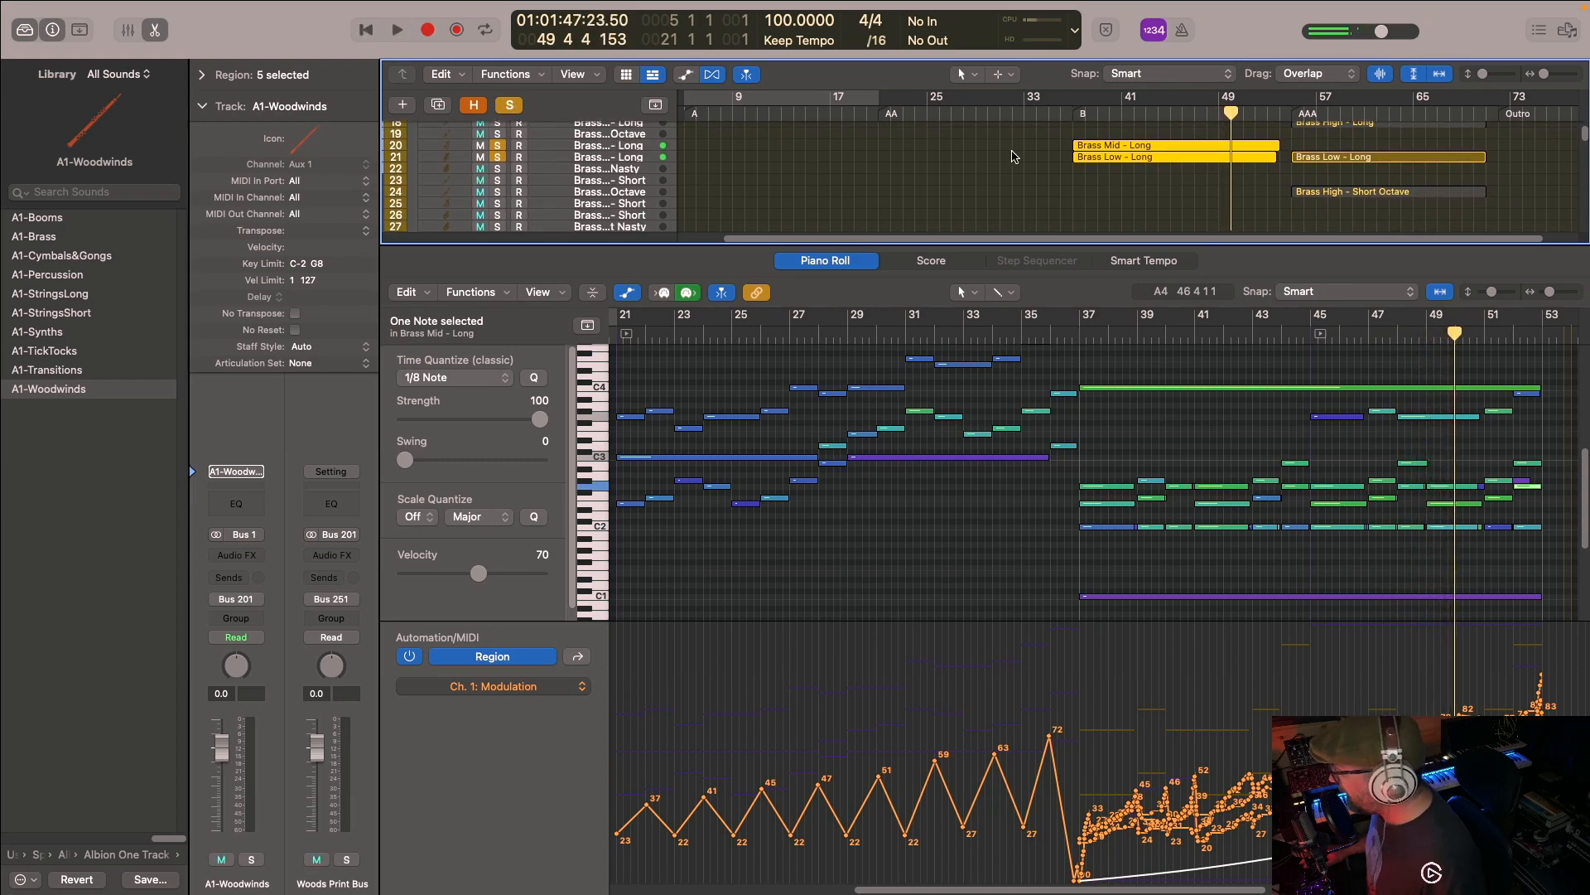
scroll(1156, 182, "up", 2)
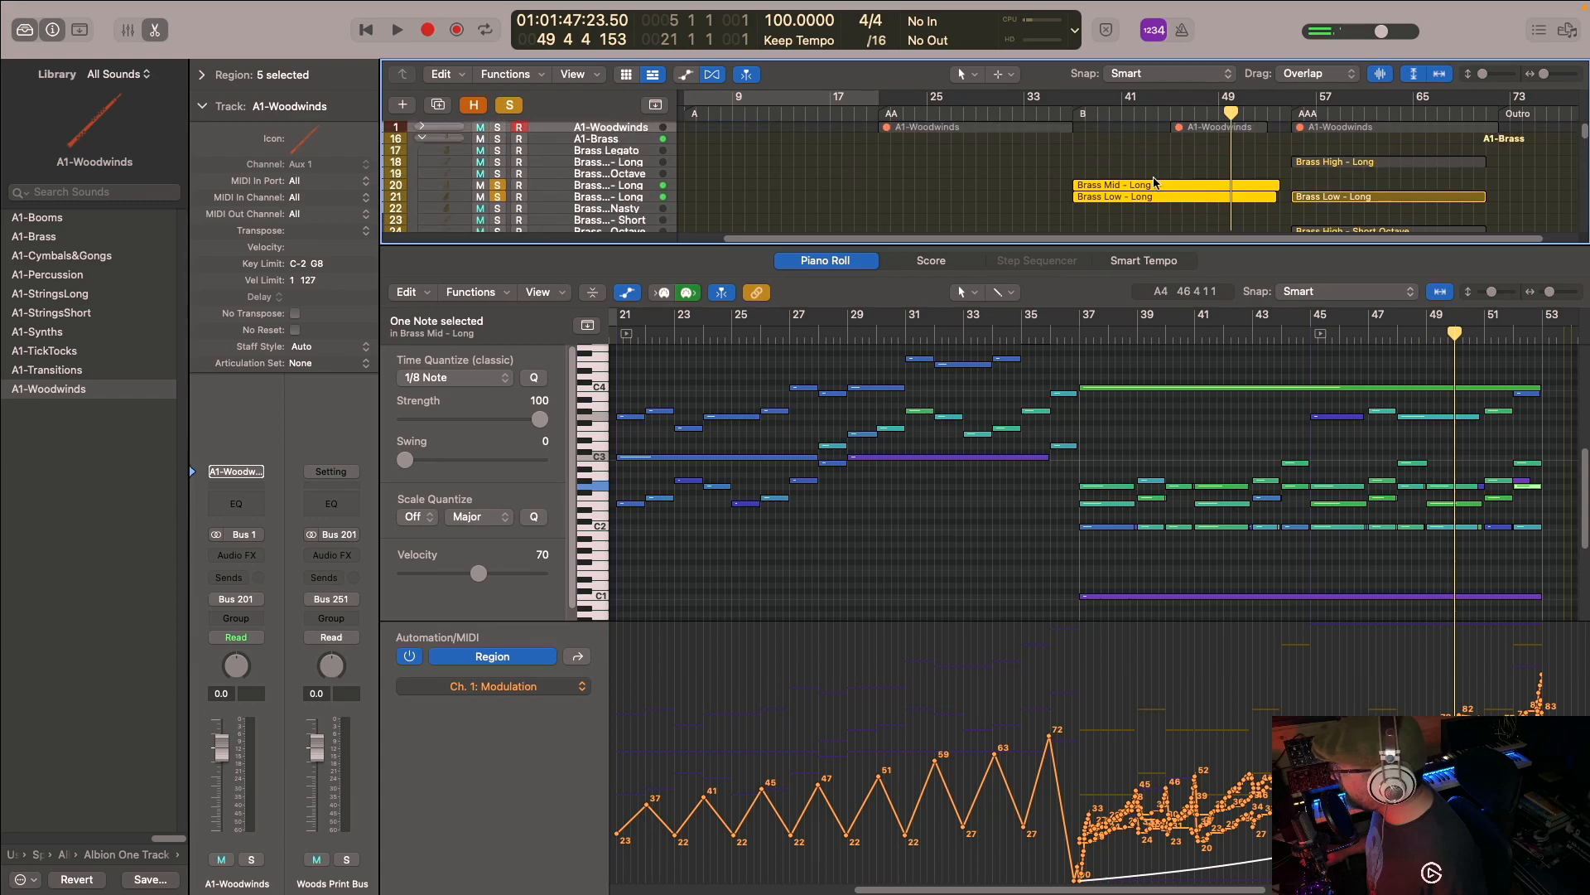
- Clear all solos, hide the Piano Roll, and solo the upper two Labs Soft Piano tracks and the upper Strings - Short Pizzicato track
left_click(520, 107)
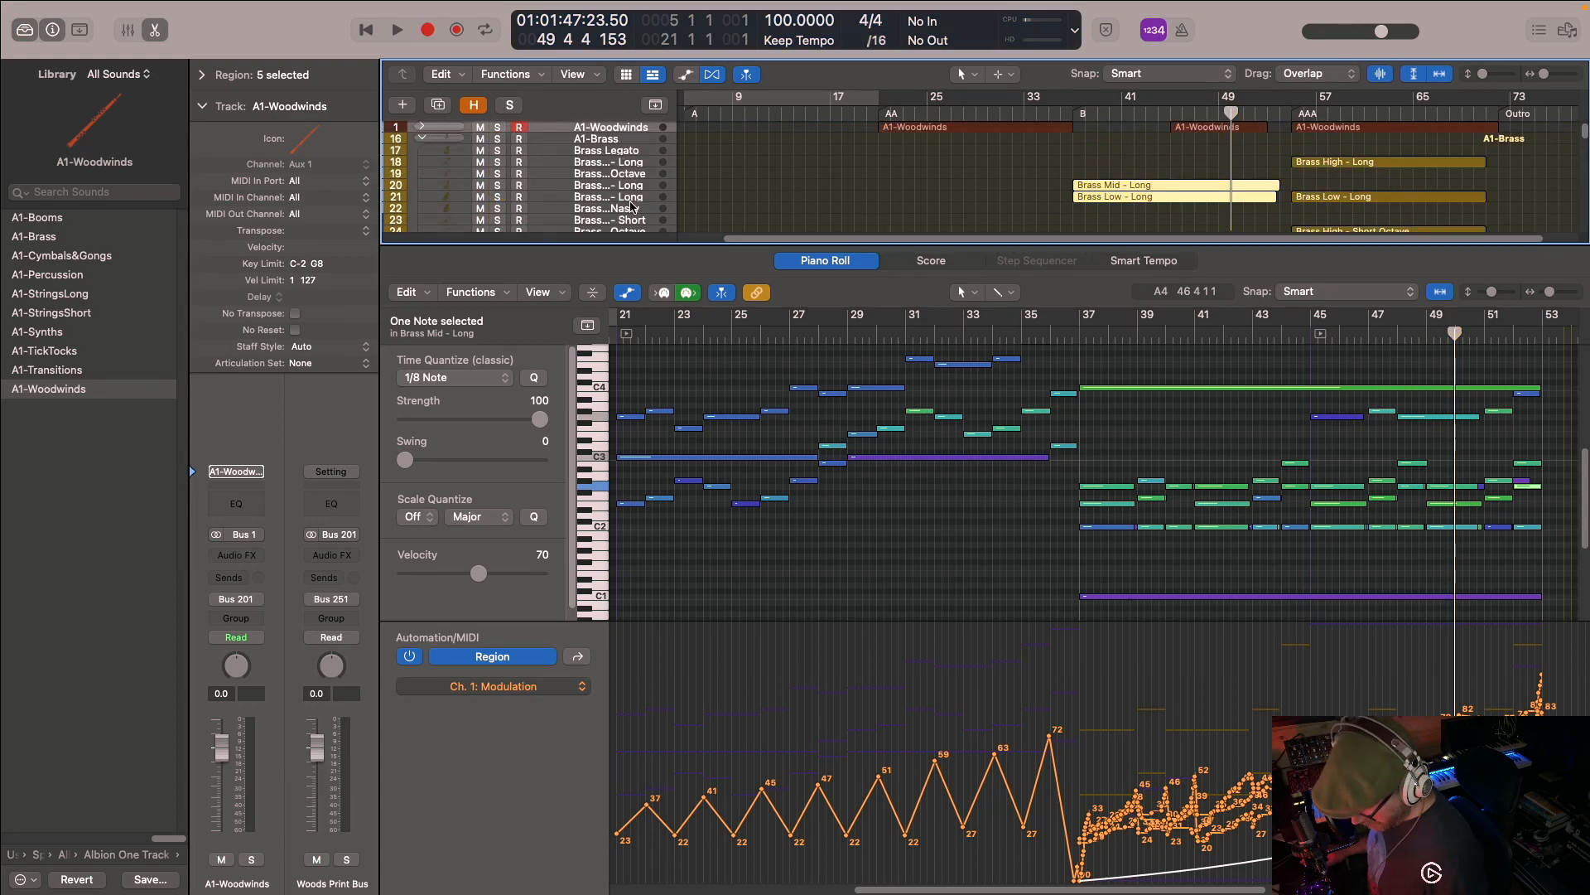
key("p")
scroll(1016, 339, "down", 4)
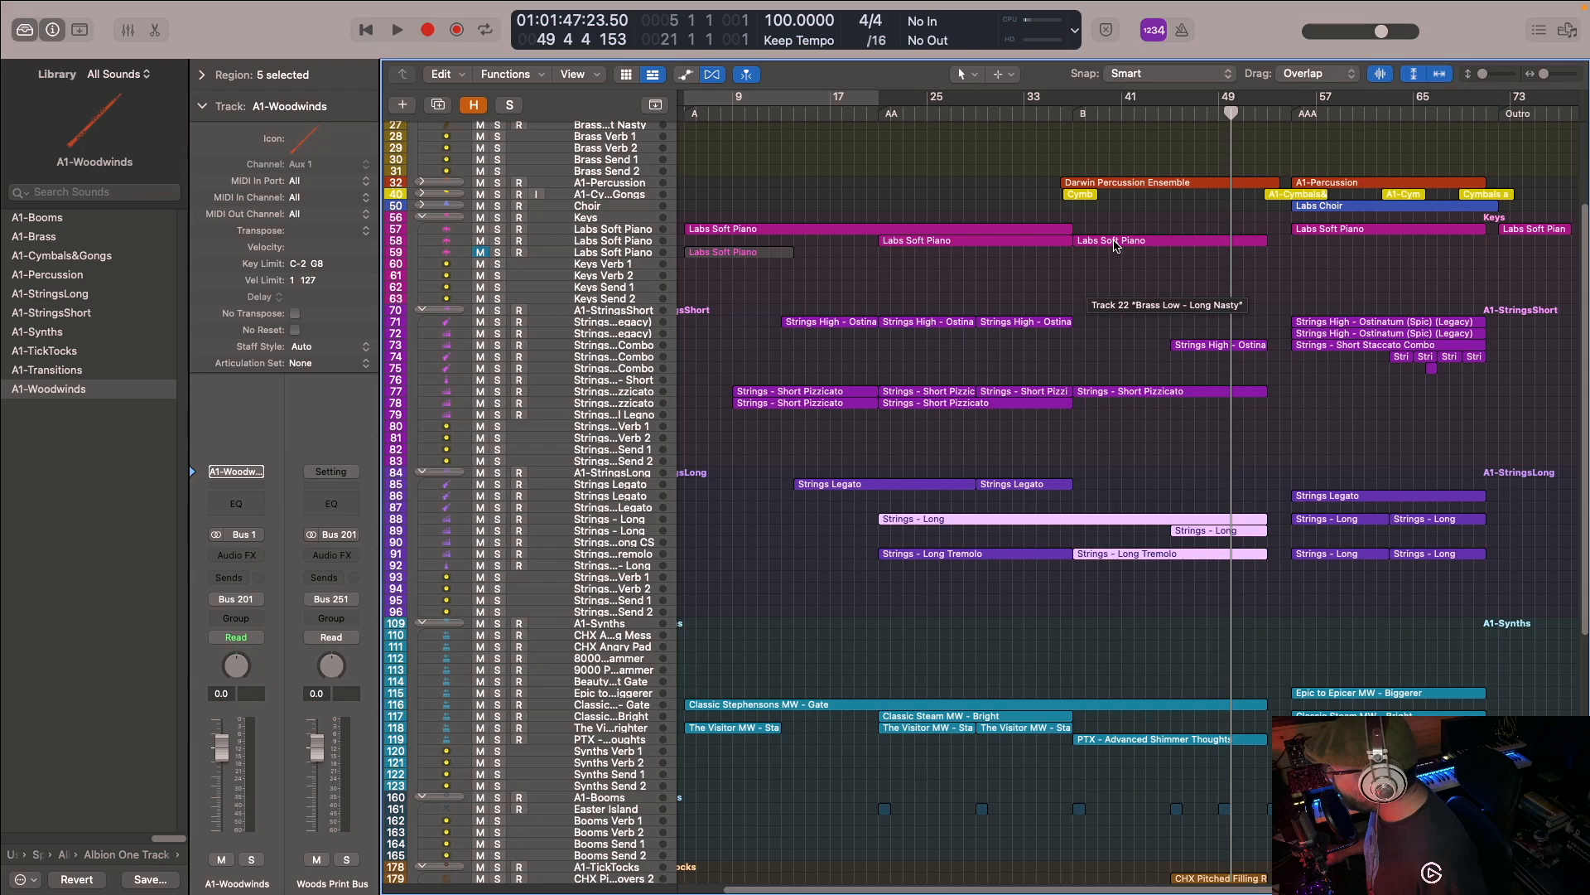
left_click(499, 240)
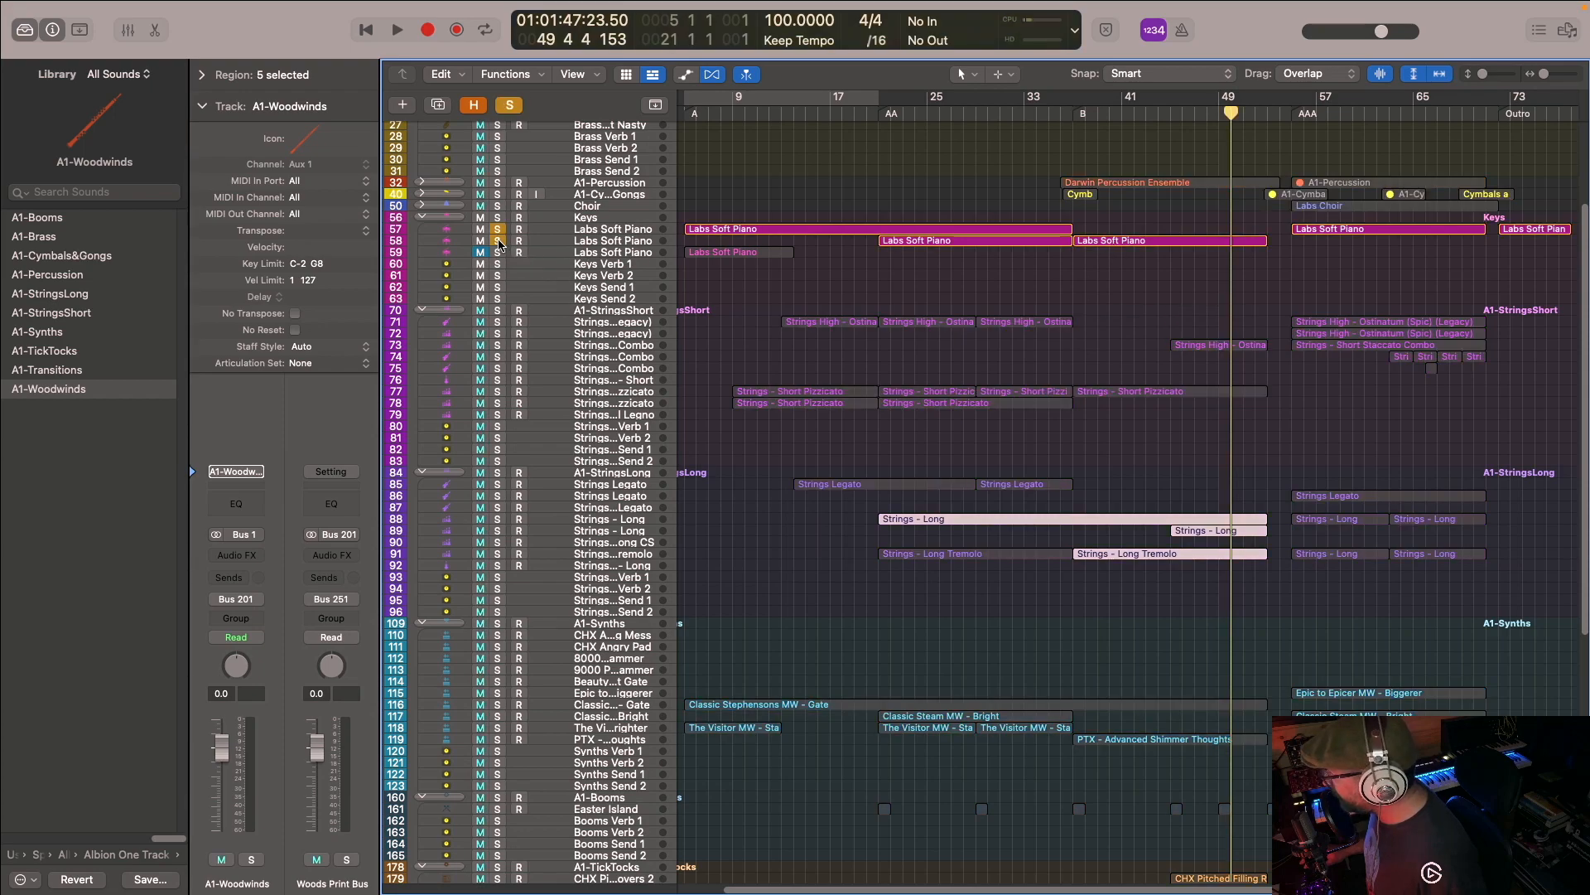
left_click(497, 393)
- Show the B section's Strings - Short Pizzicato region in the Piano Roll and play the soloed tracks from bar 37
left_click(1149, 420)
left_click(1112, 394)
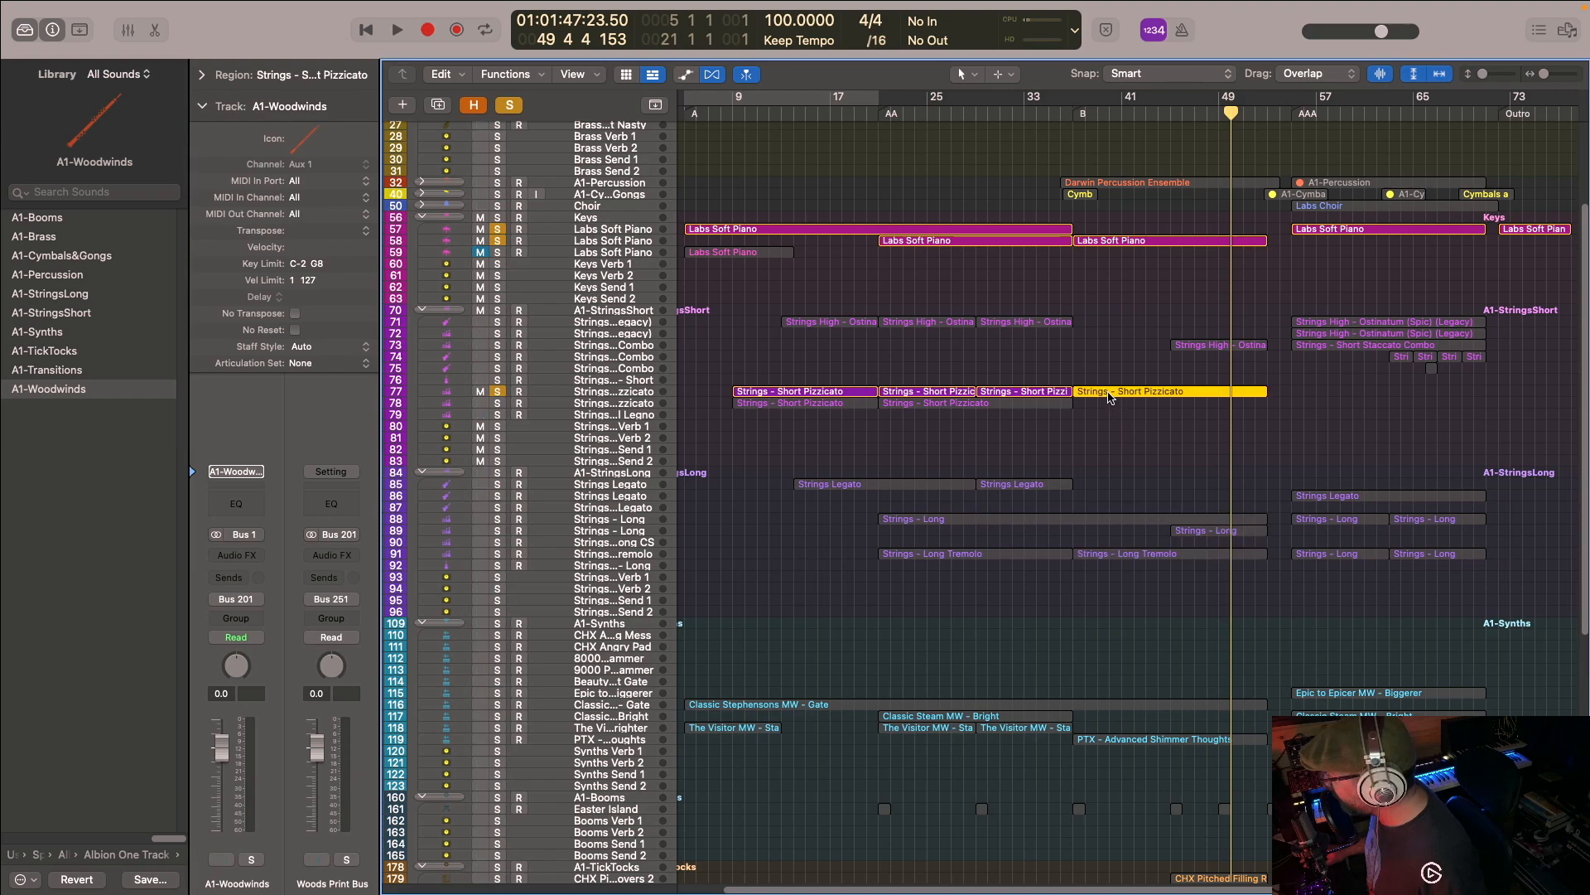
key("p")
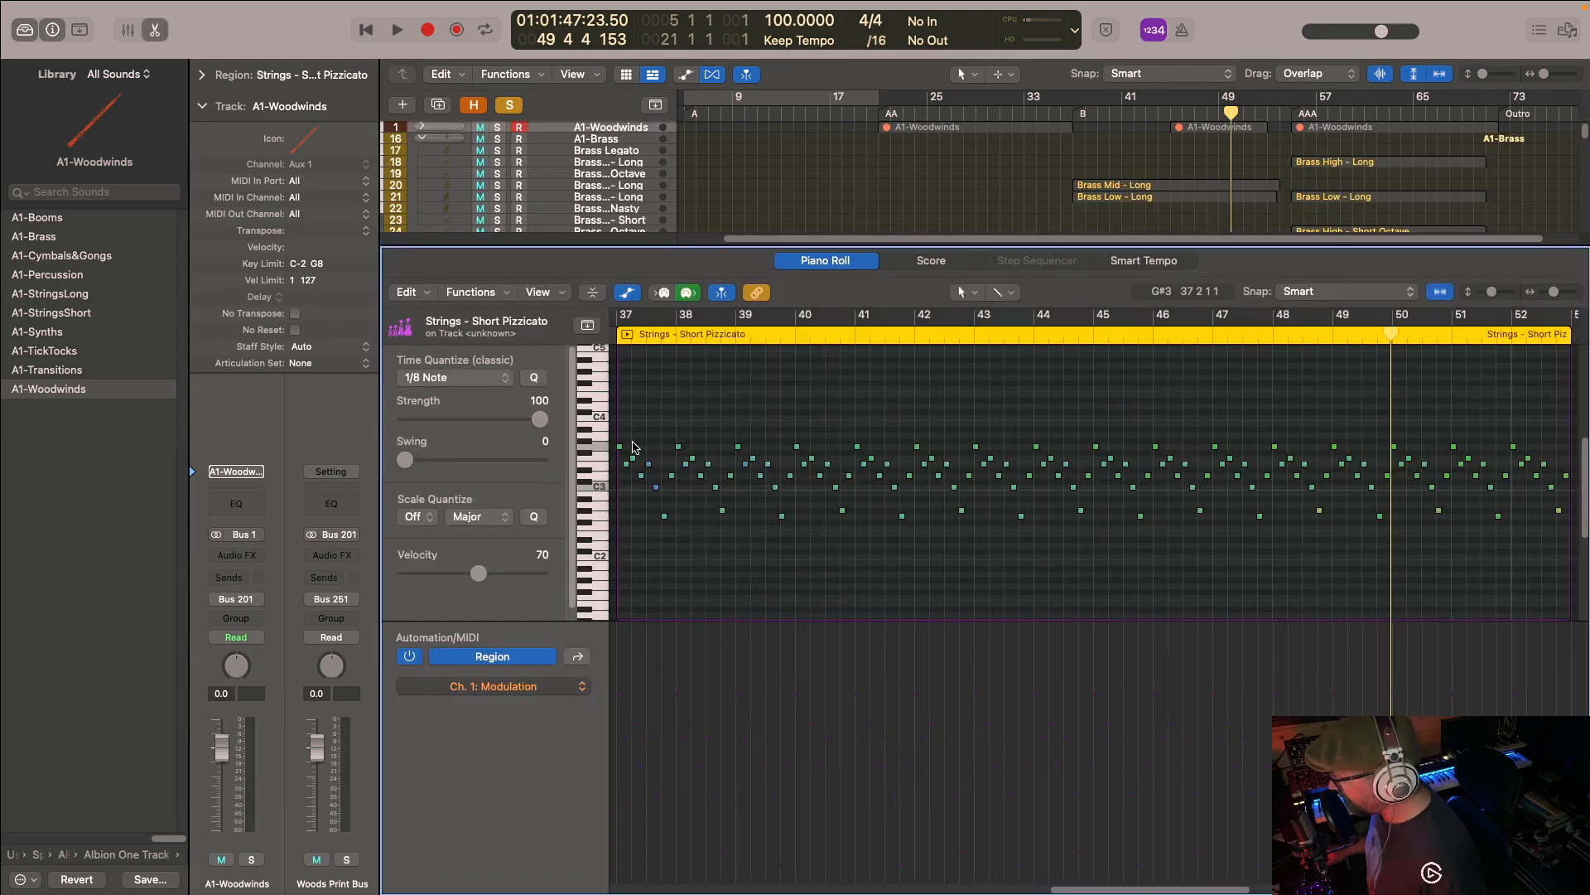
double_click(1076, 114)
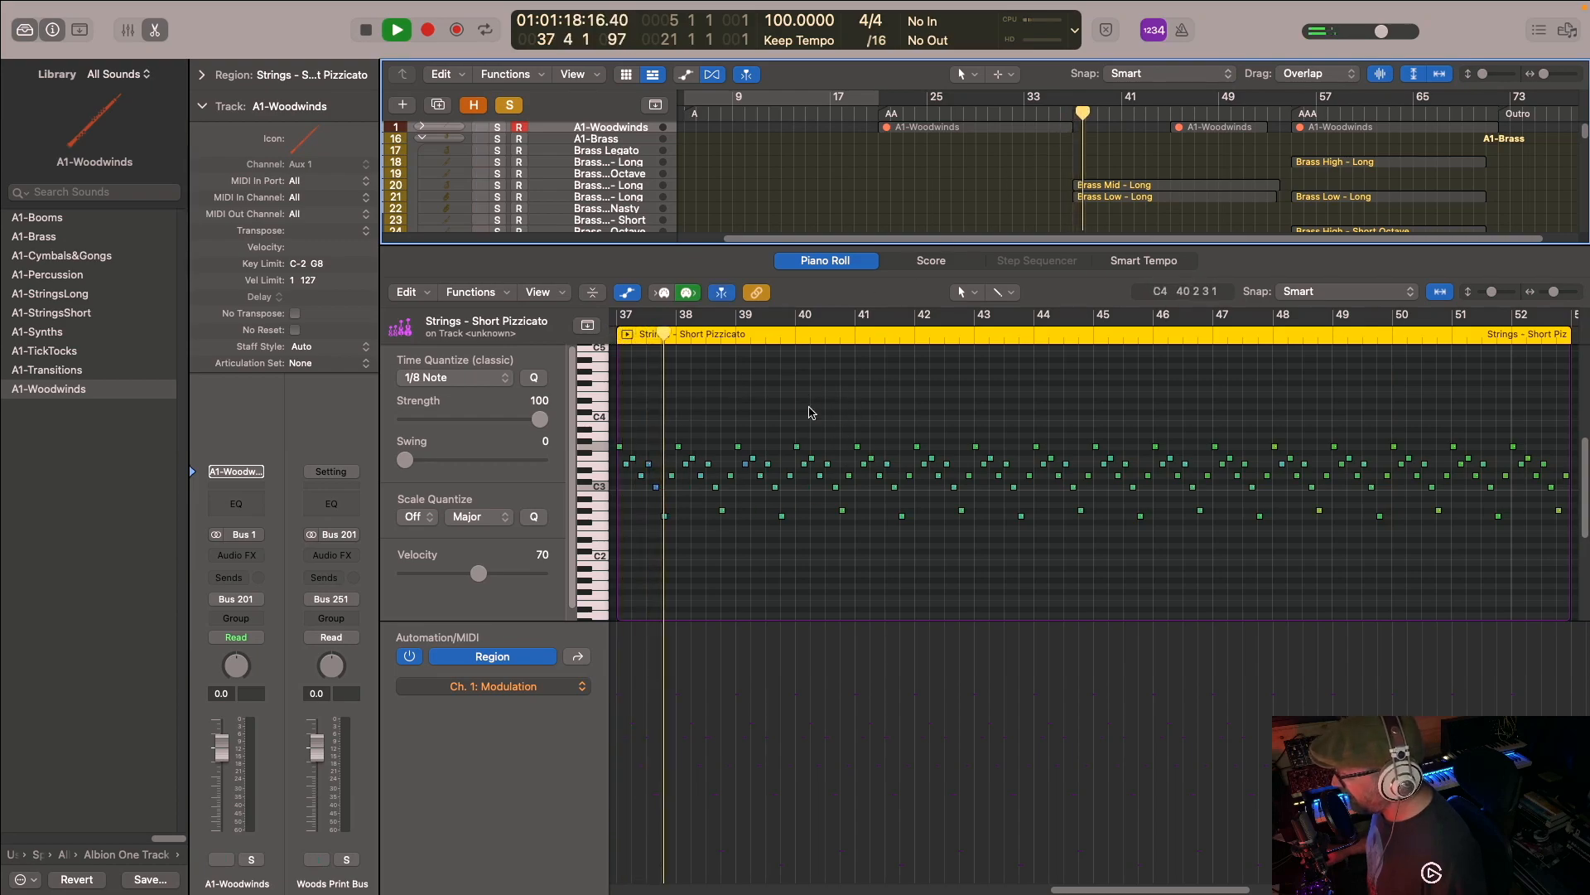
- Add track 73 to the solo and show its Strings High - Ostinatum (Spic) (Legacy) region at bar 45 in the Piano Roll
scroll(1071, 191, "down", 15)
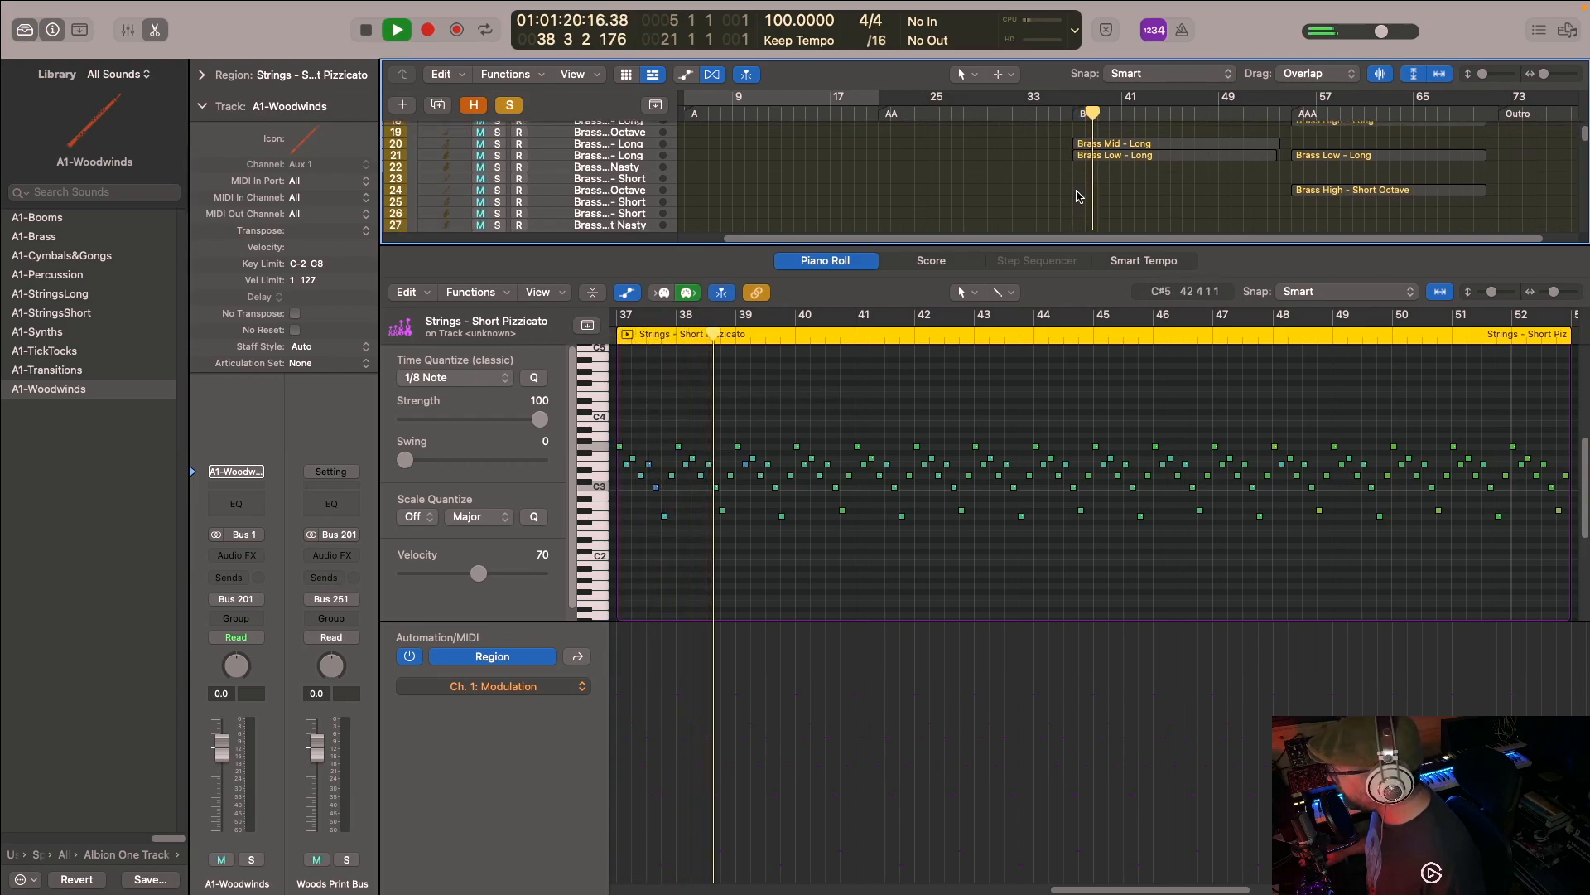
scroll(1085, 201, "down", 5)
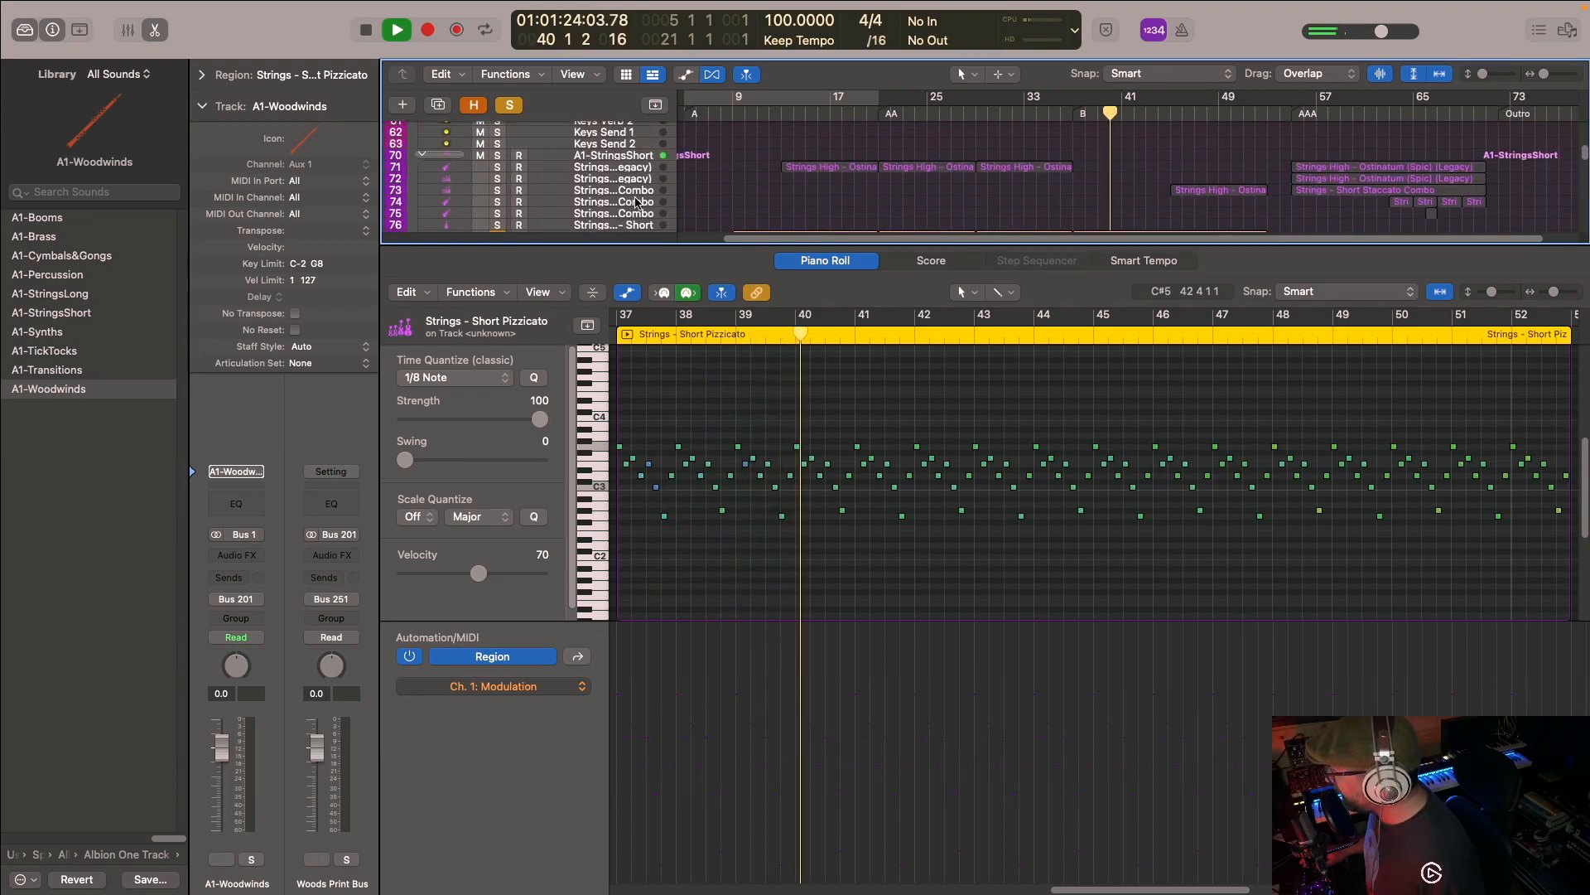
left_click(497, 190)
left_click(1180, 191)
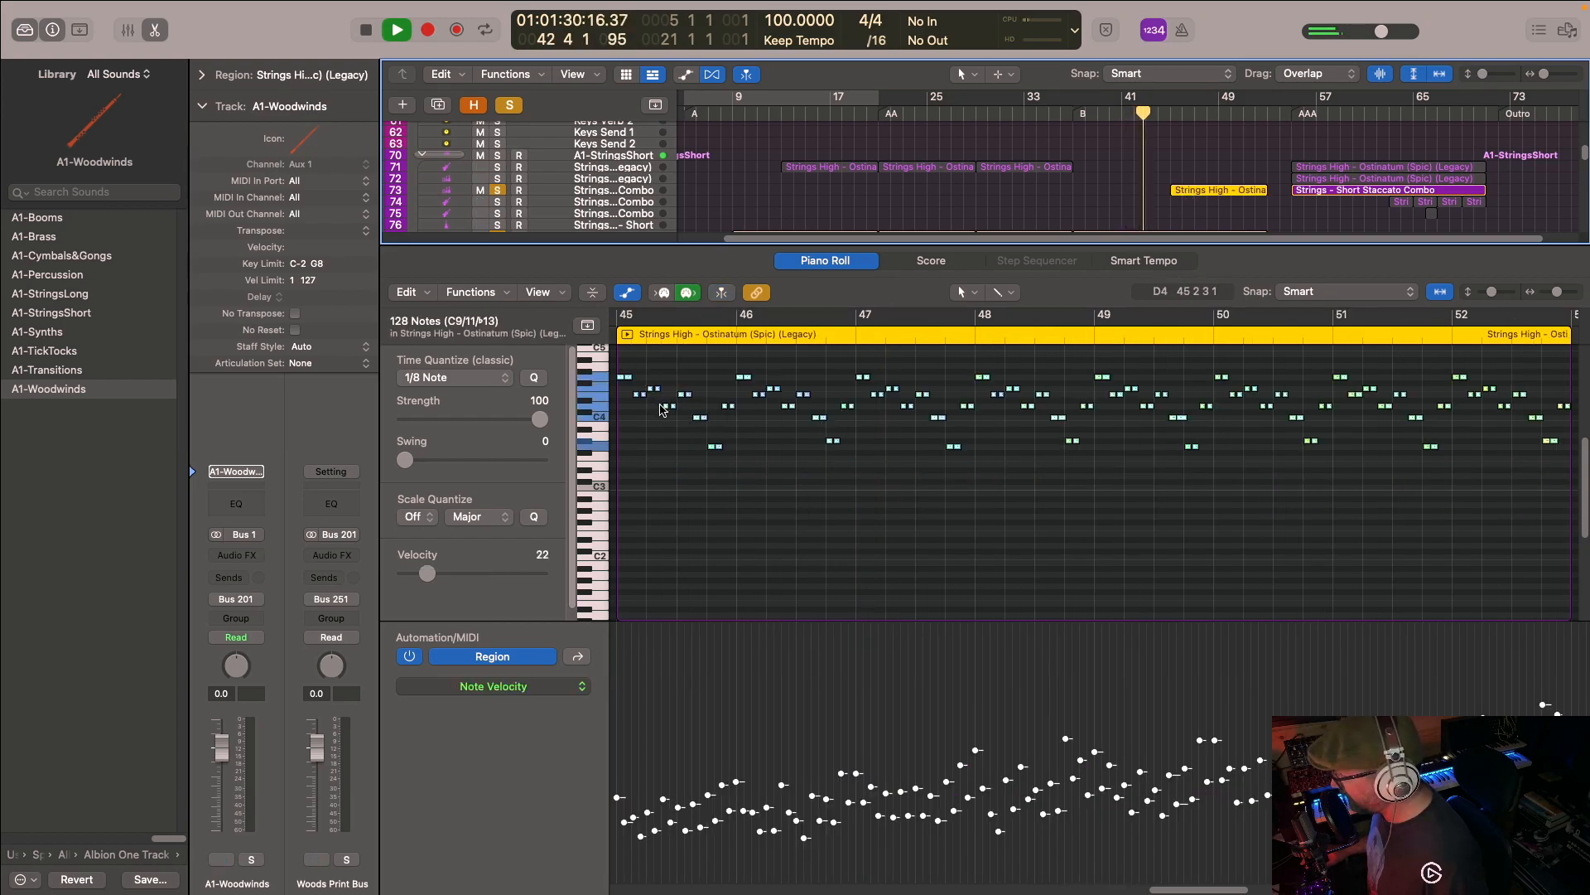
- Add the A1-Woodwinds stack to the solo, expand it, and show the Woods High Arranged - Short region at bar 45 in the Piano Roll
scroll(1134, 222, "up", 15)
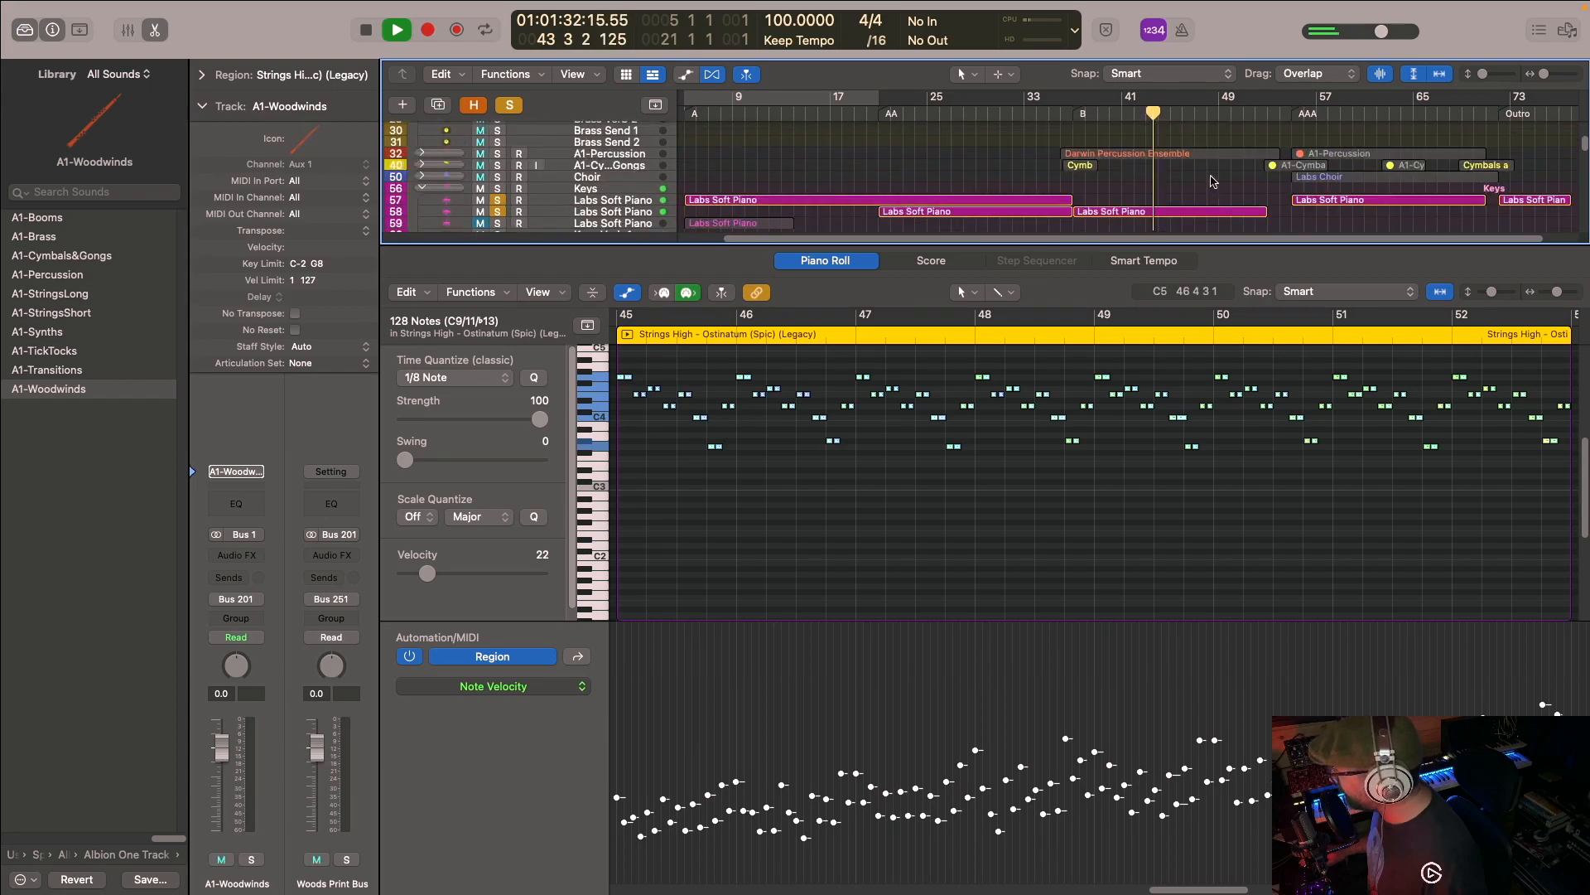
left_click(498, 128)
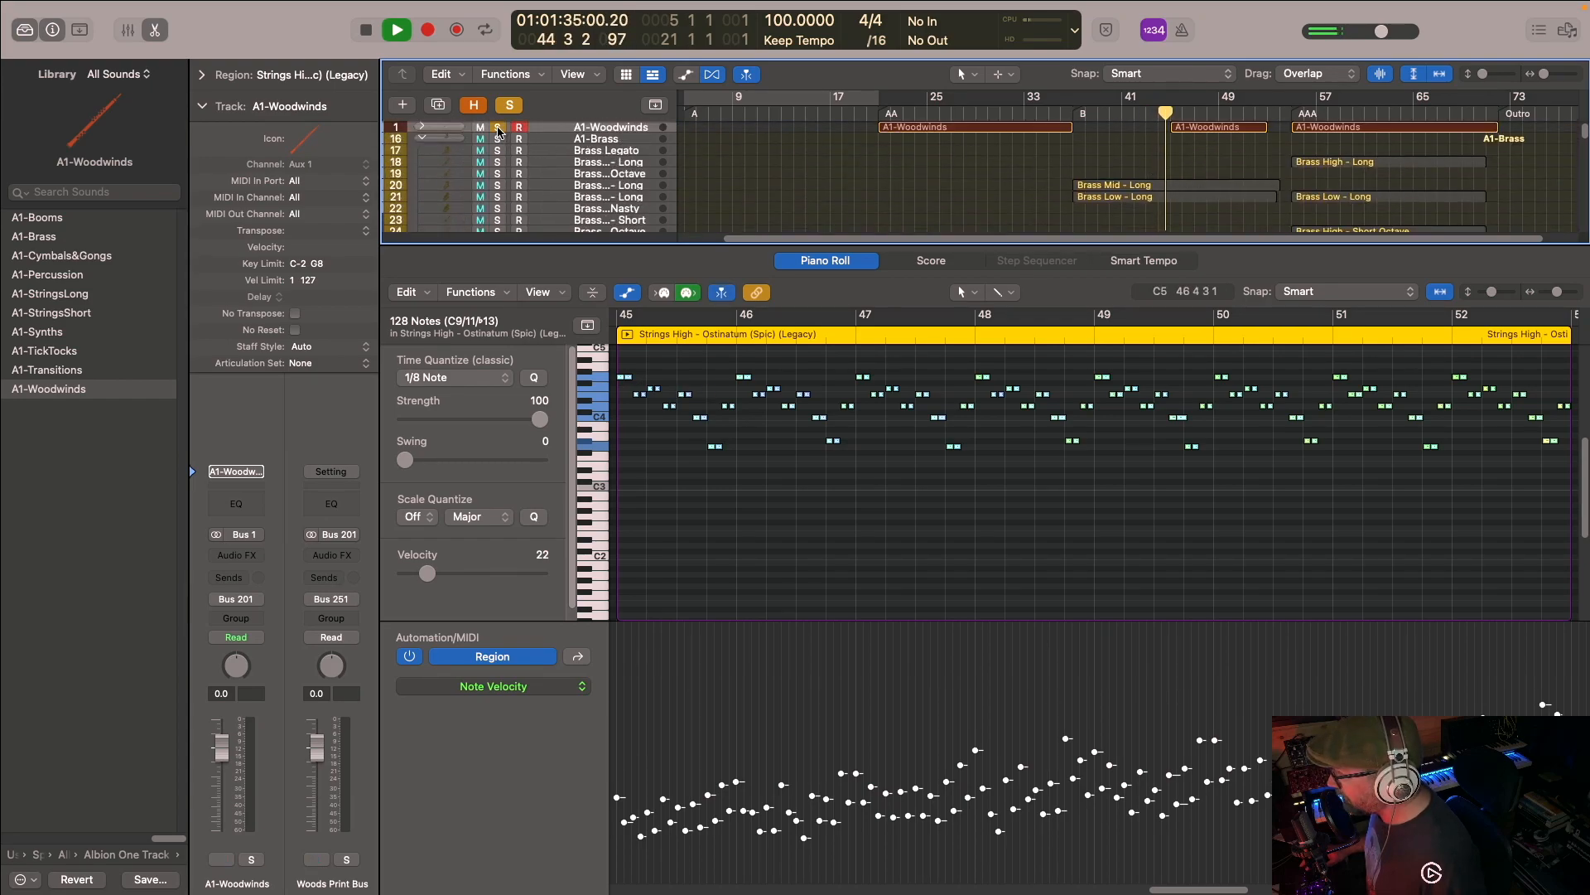
left_click(423, 127)
scroll(1192, 166, "down", 2)
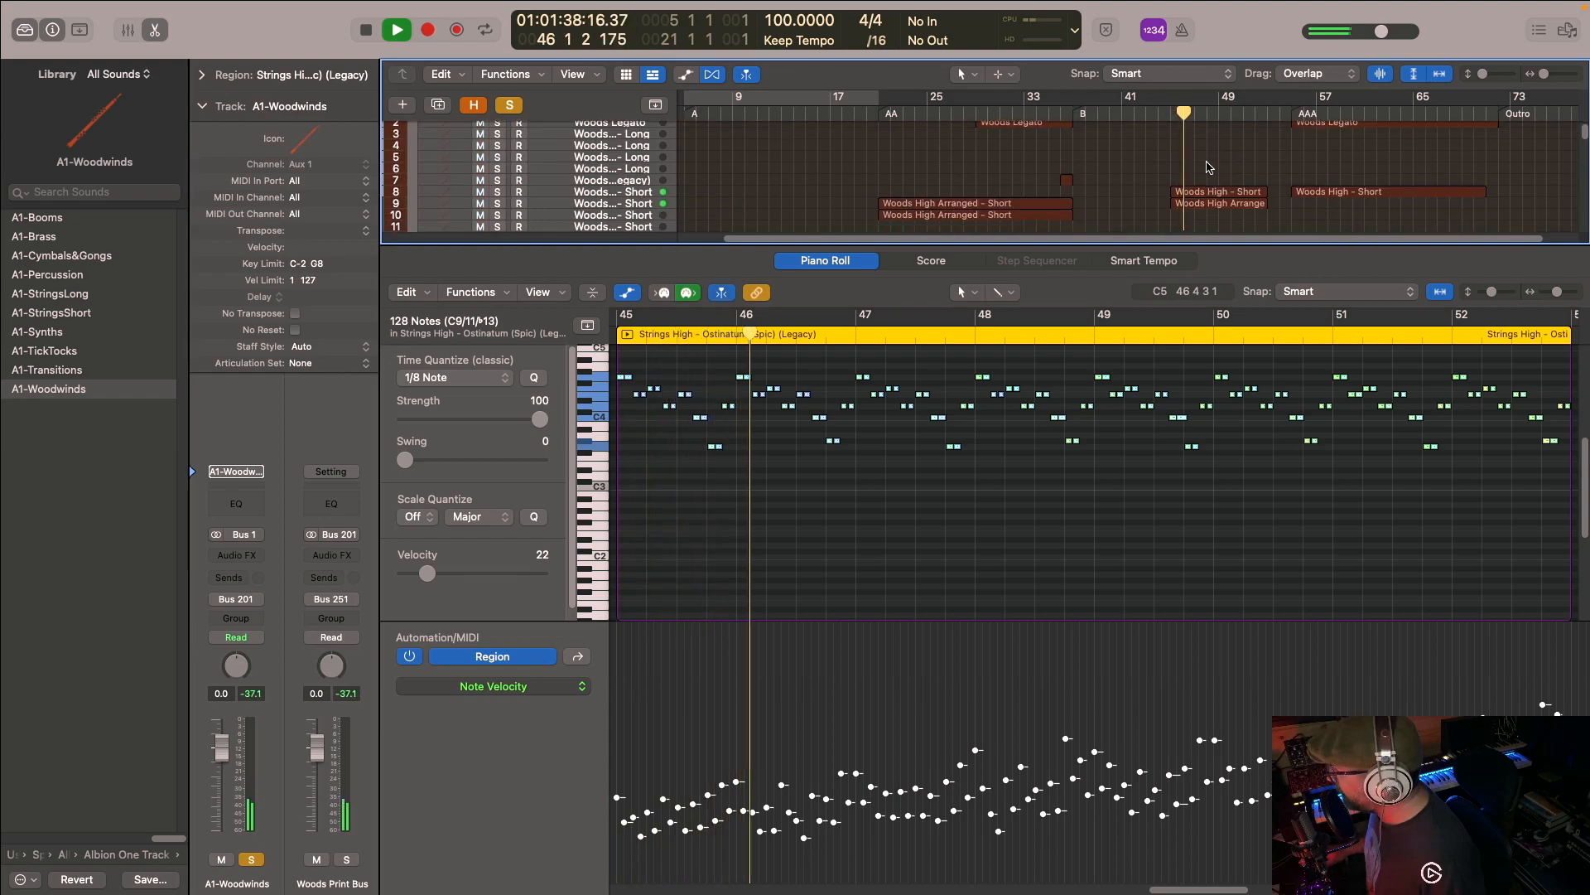
left_click(1183, 196)
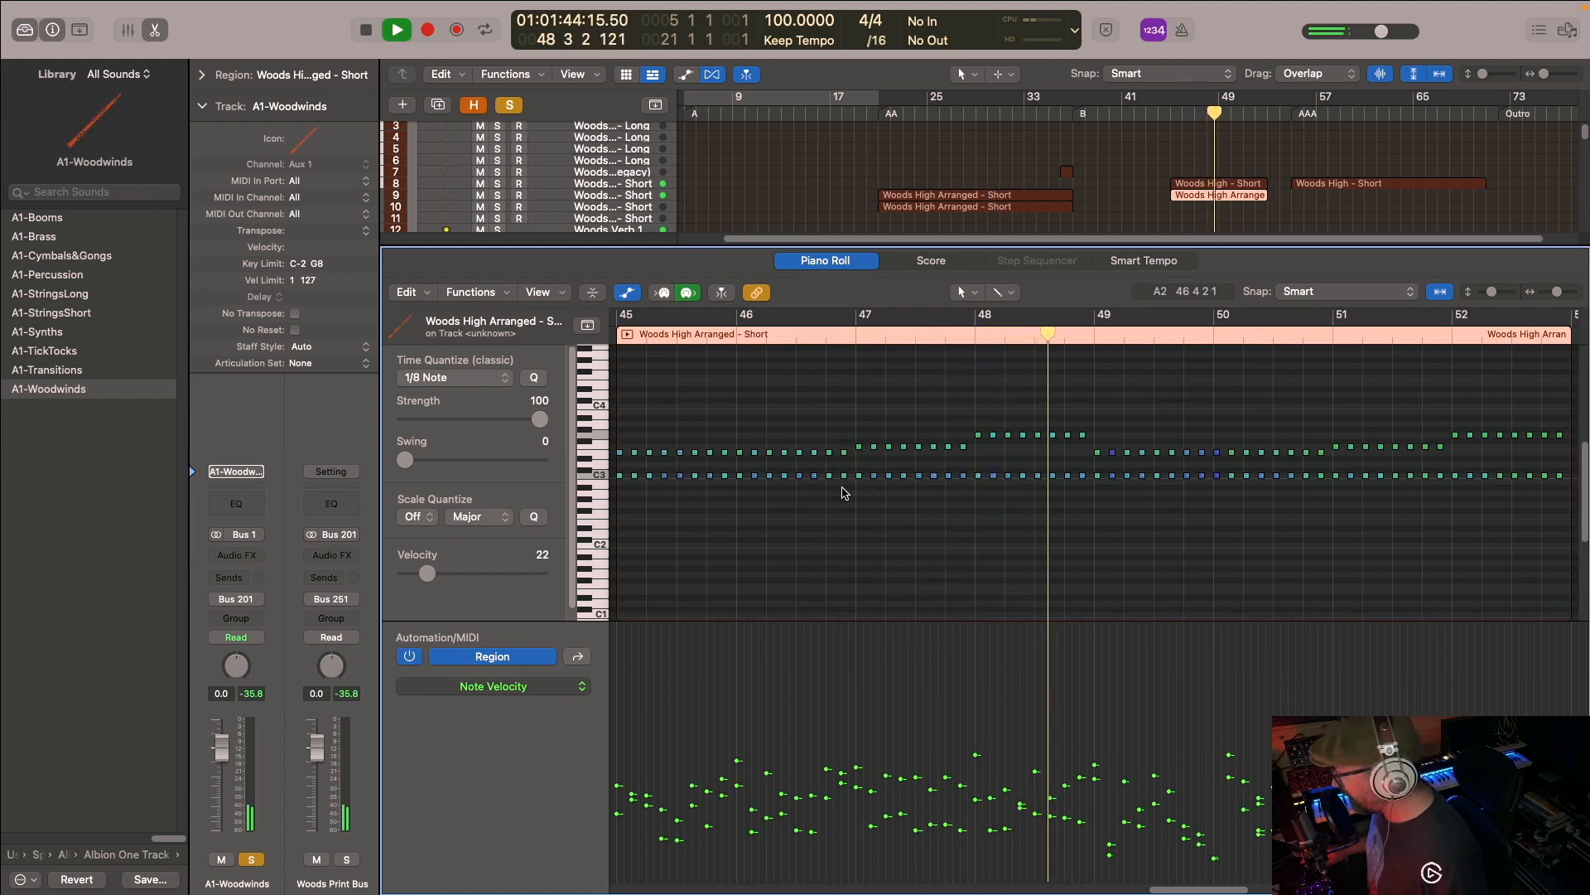
- Clear all solos, hide the Piano Roll, and stop playback
scroll(947, 177, "down", 4)
scroll(946, 177, "up", 5)
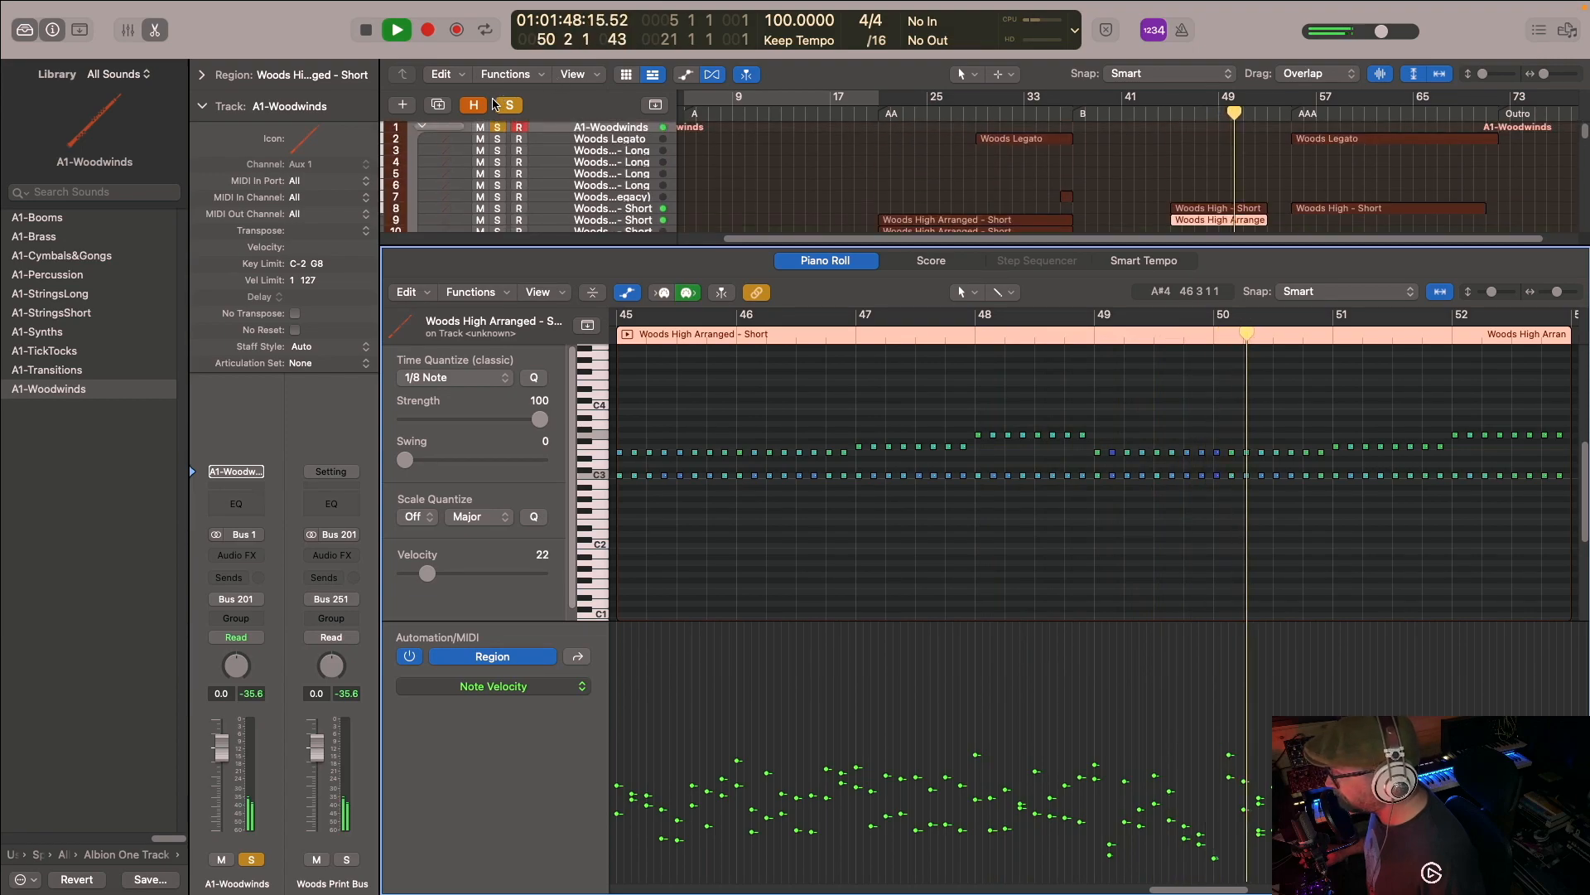
scroll(1082, 136, "down", 20)
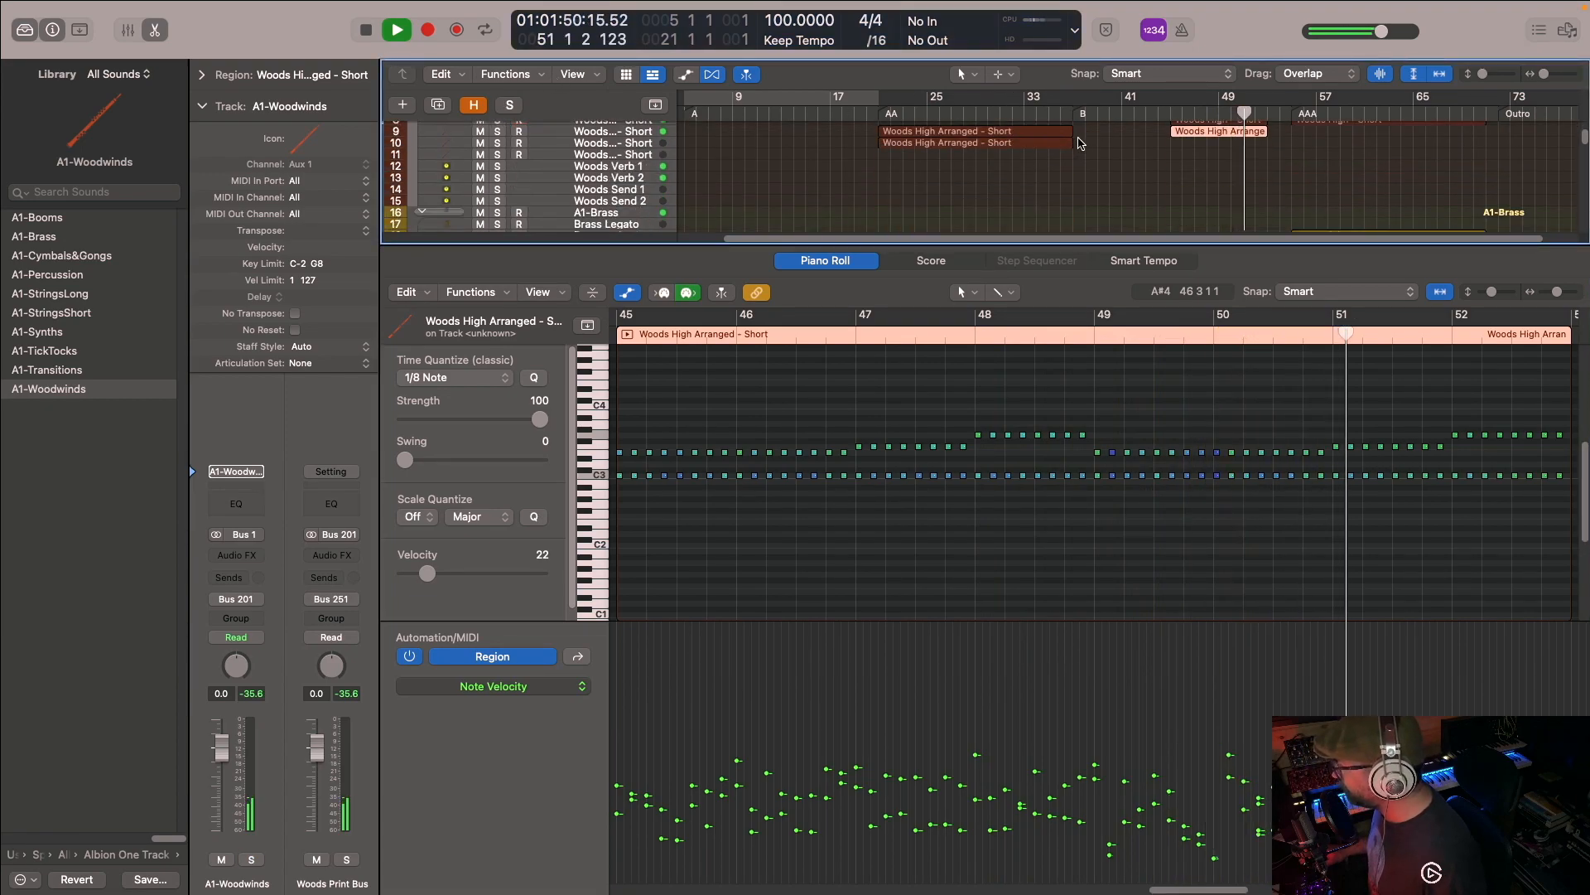
scroll(1081, 136, "down", 4)
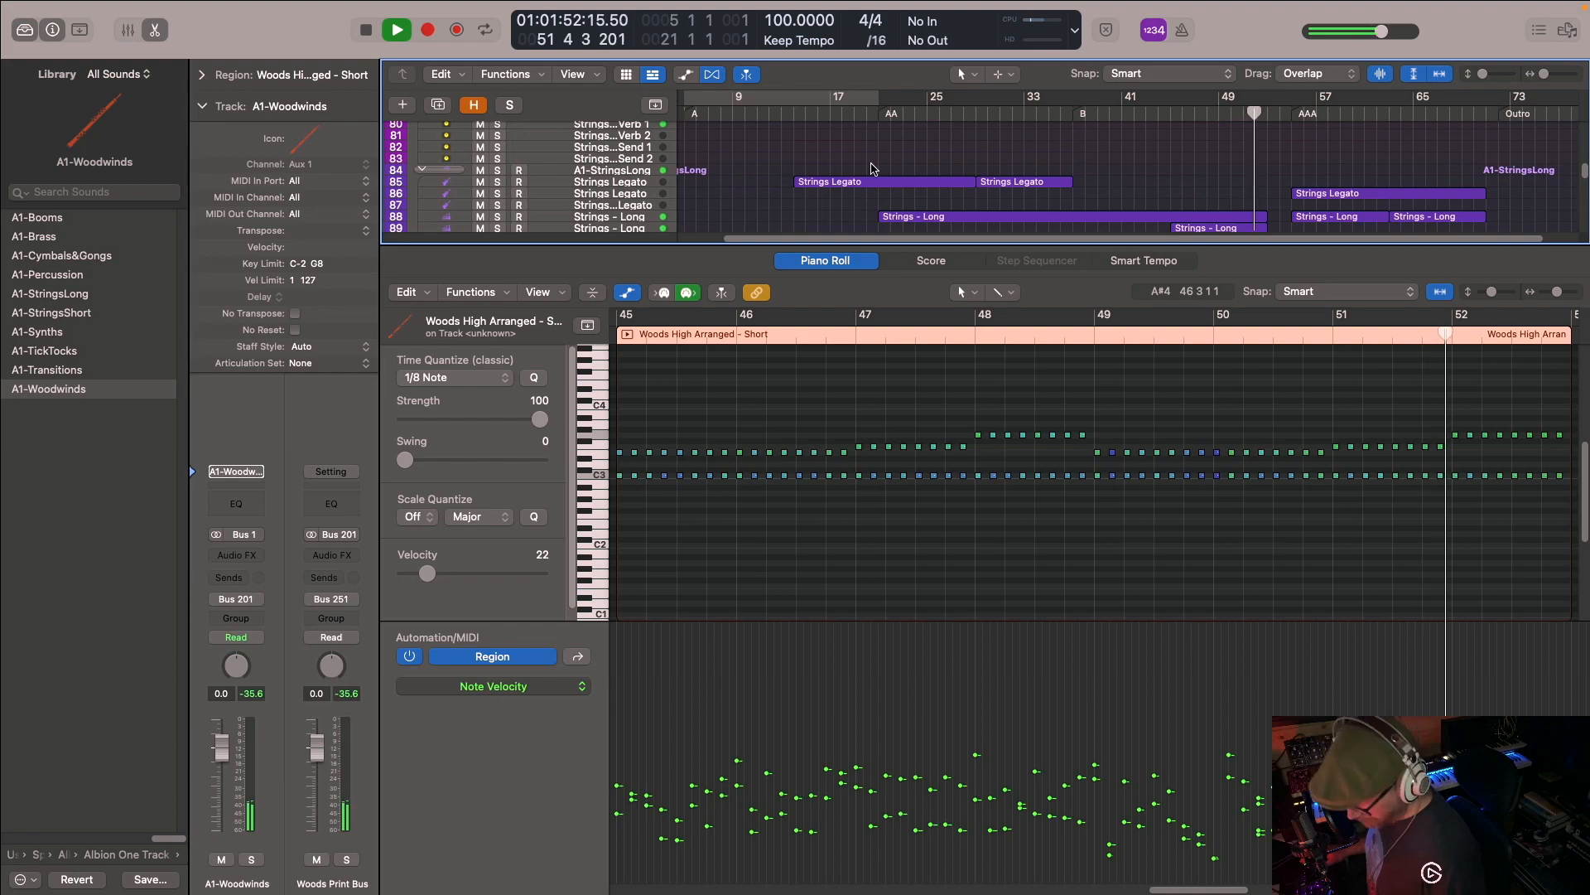
key("e")
scroll(1005, 194, "down", 4)
key("space")
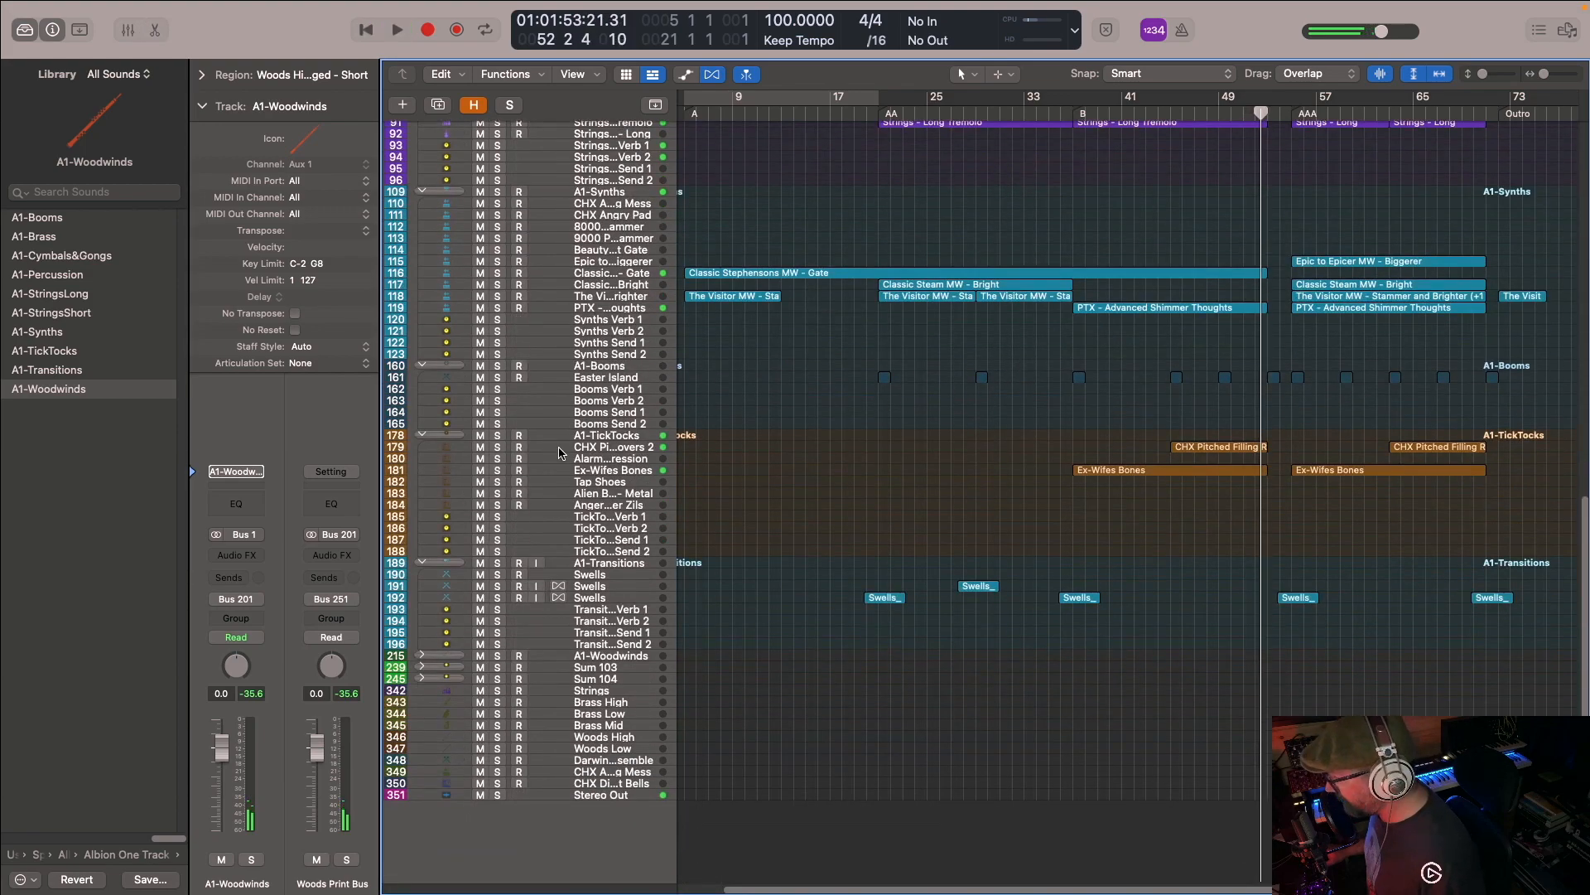
- Solo the CHX Pitched Filling and Ex-Wifes Bones tracks in the A1-TickTocks stack and play them from bar 45
left_click(499, 447)
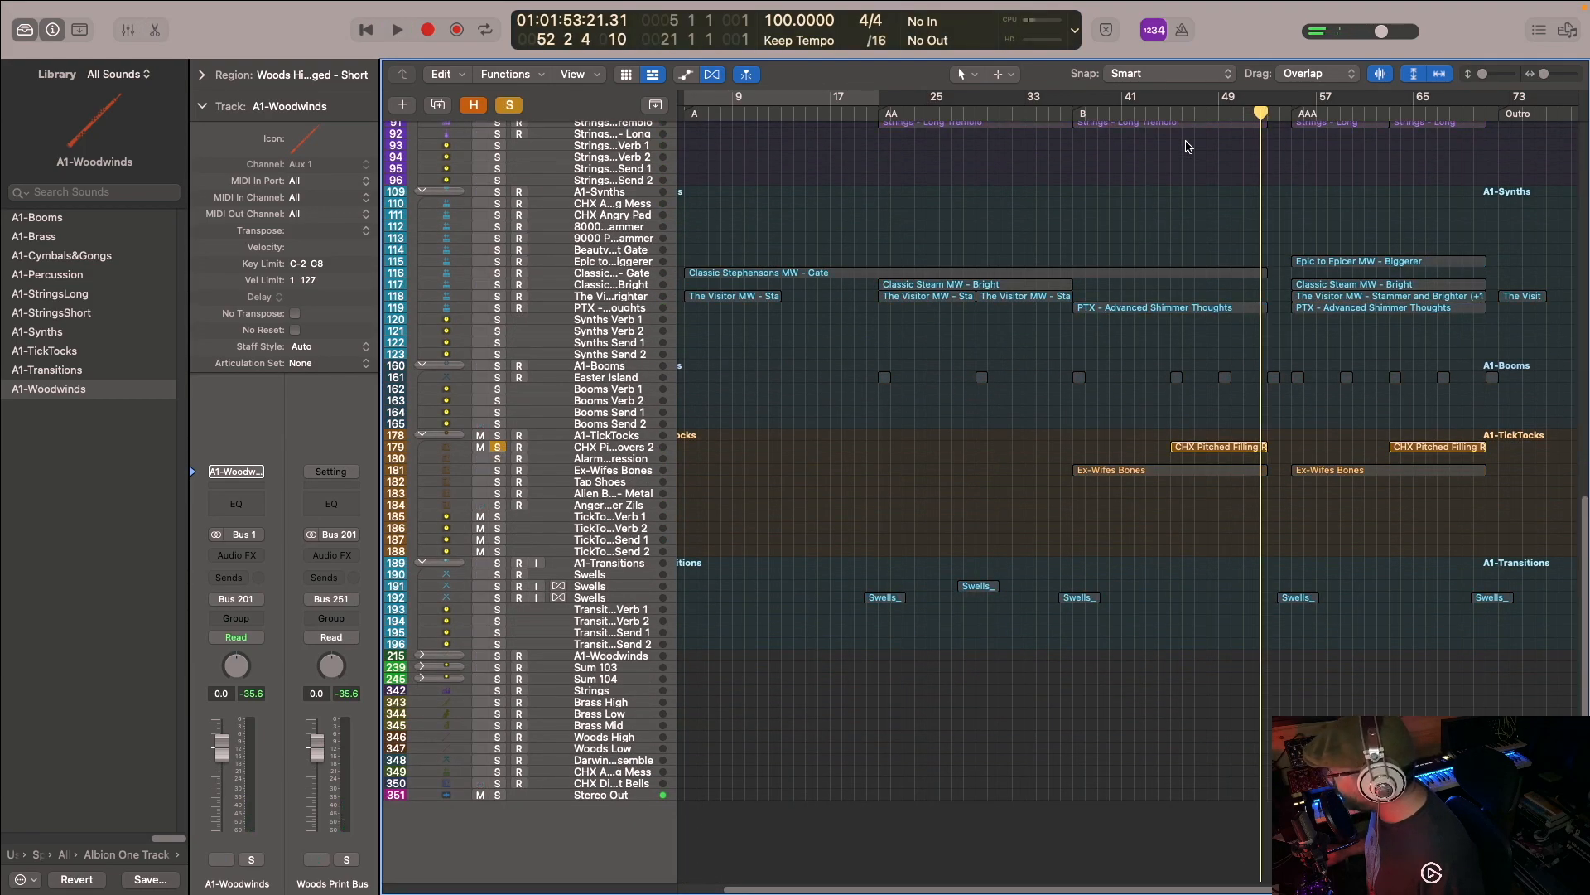
left_click(1172, 115)
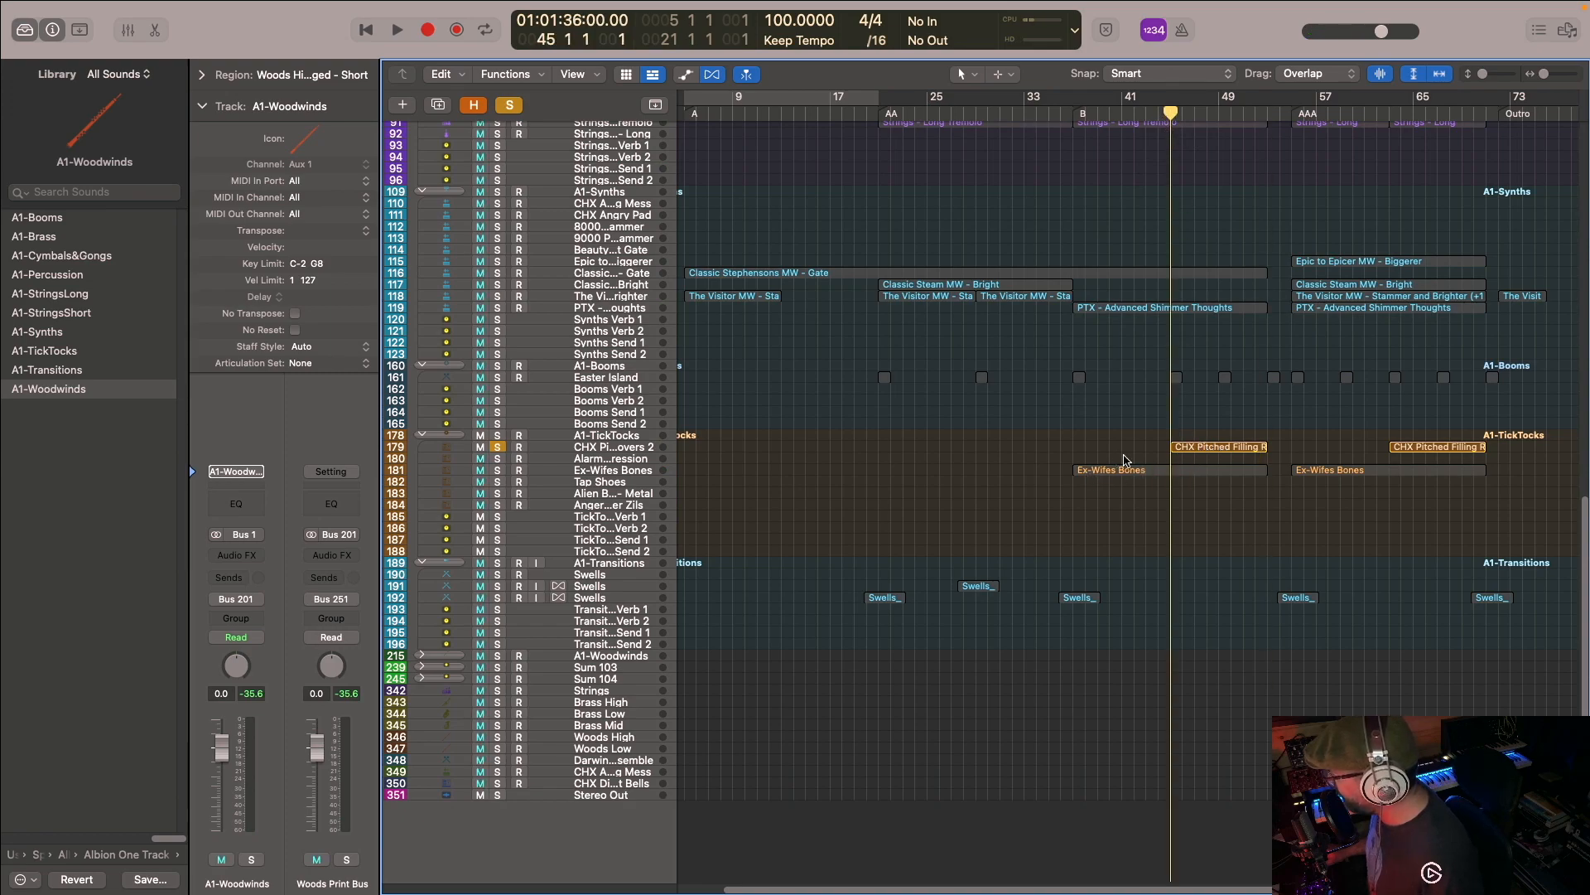
left_click(498, 471)
key("space")
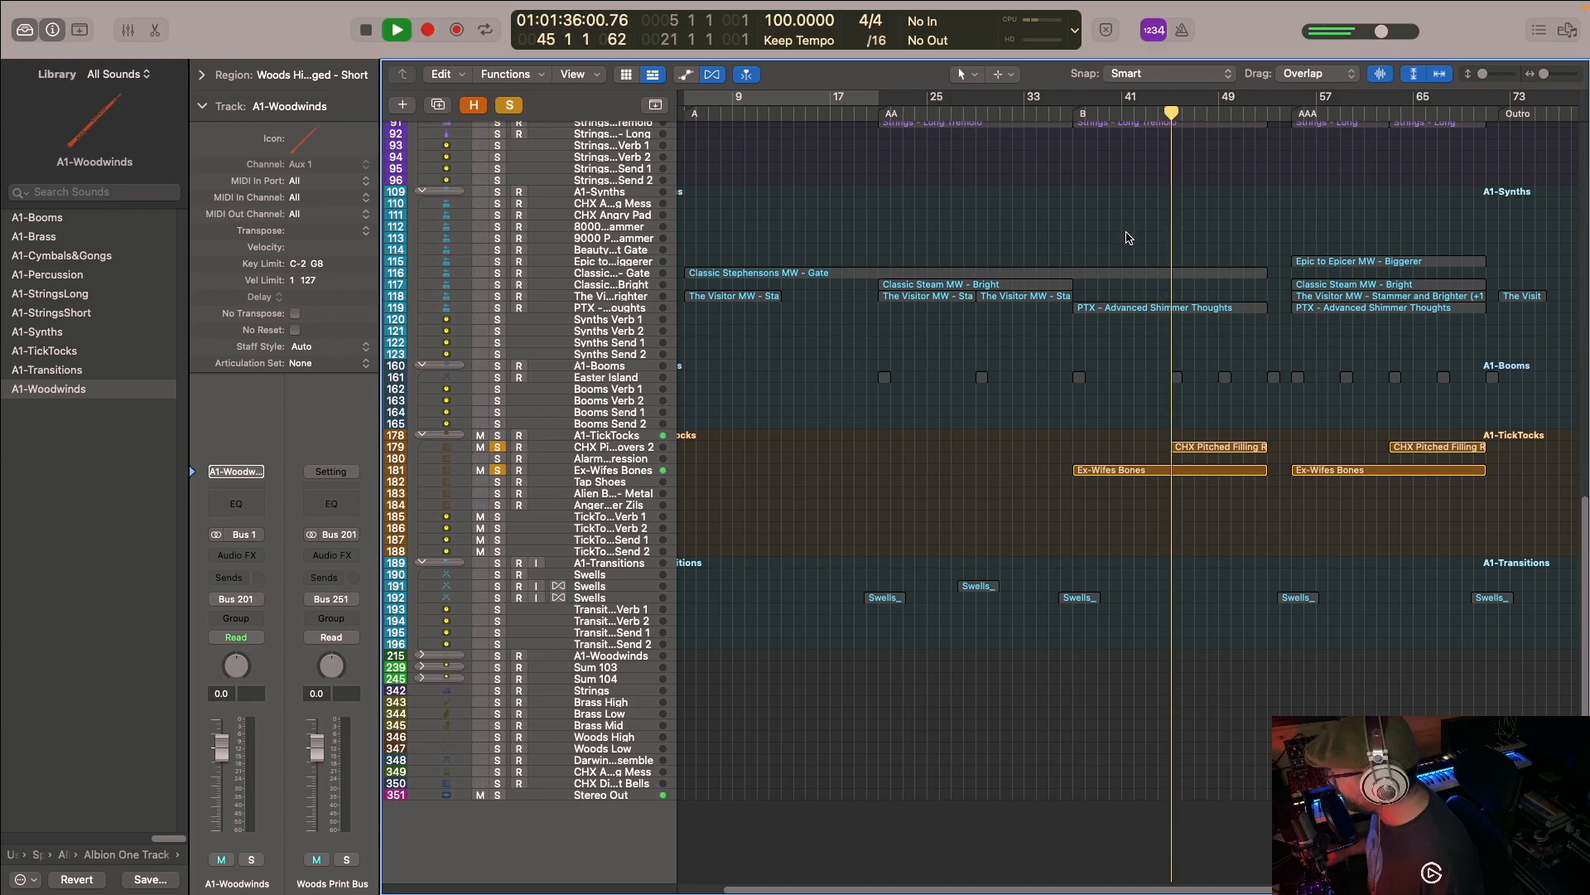
- Clear all solos, listen to the full arrangement through bar 50 while looking over its tracks, and stop playback
scroll(916, 249, "up", 10)
scroll(907, 192, "up", 5)
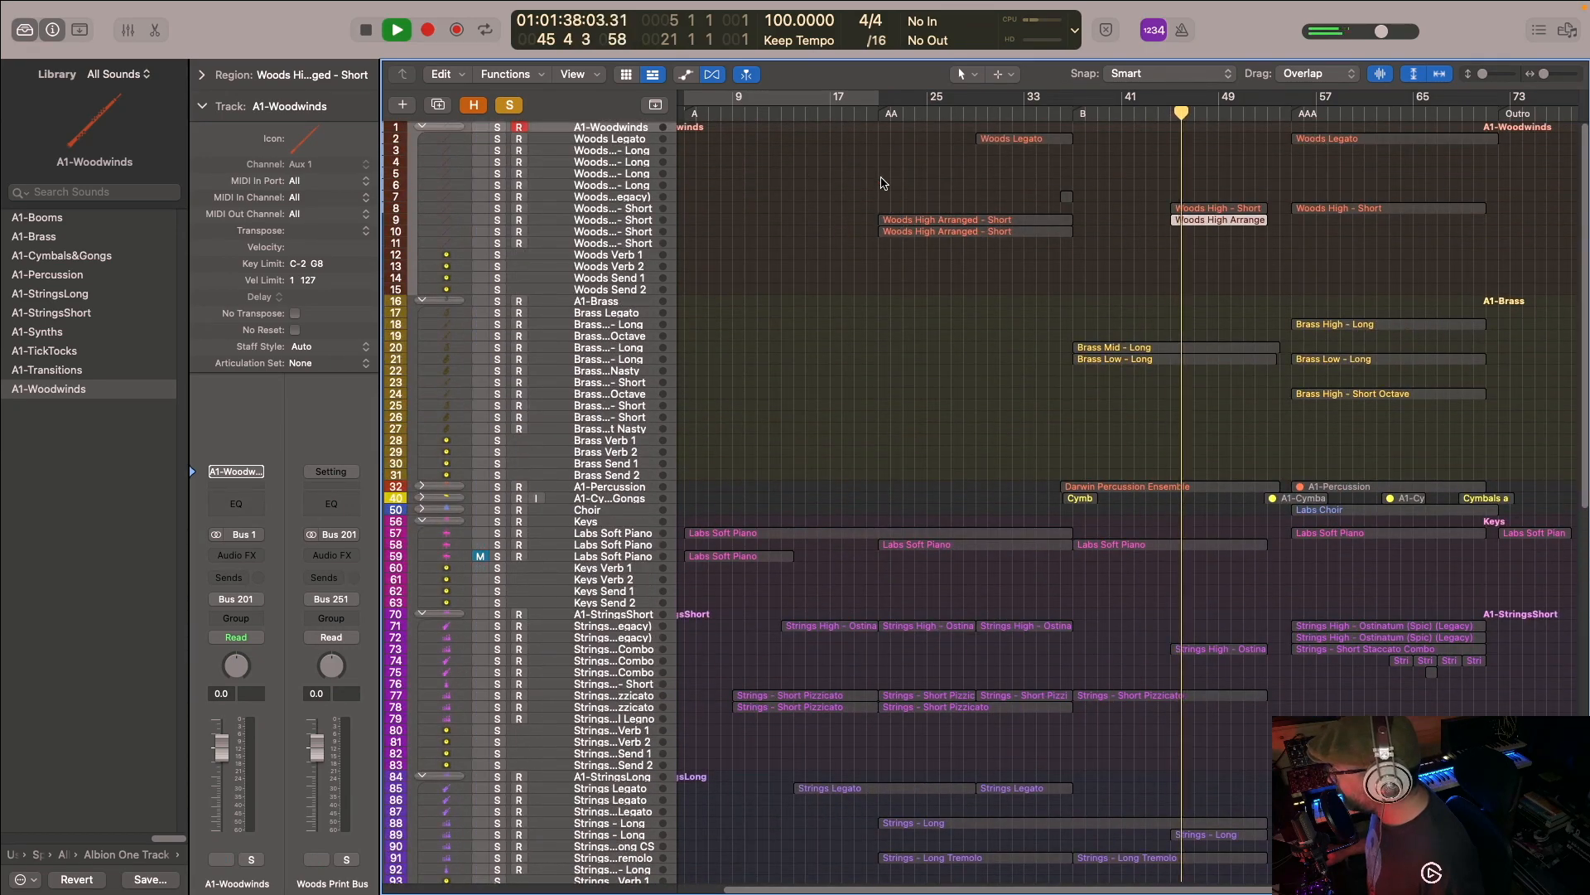
left_click(509, 110)
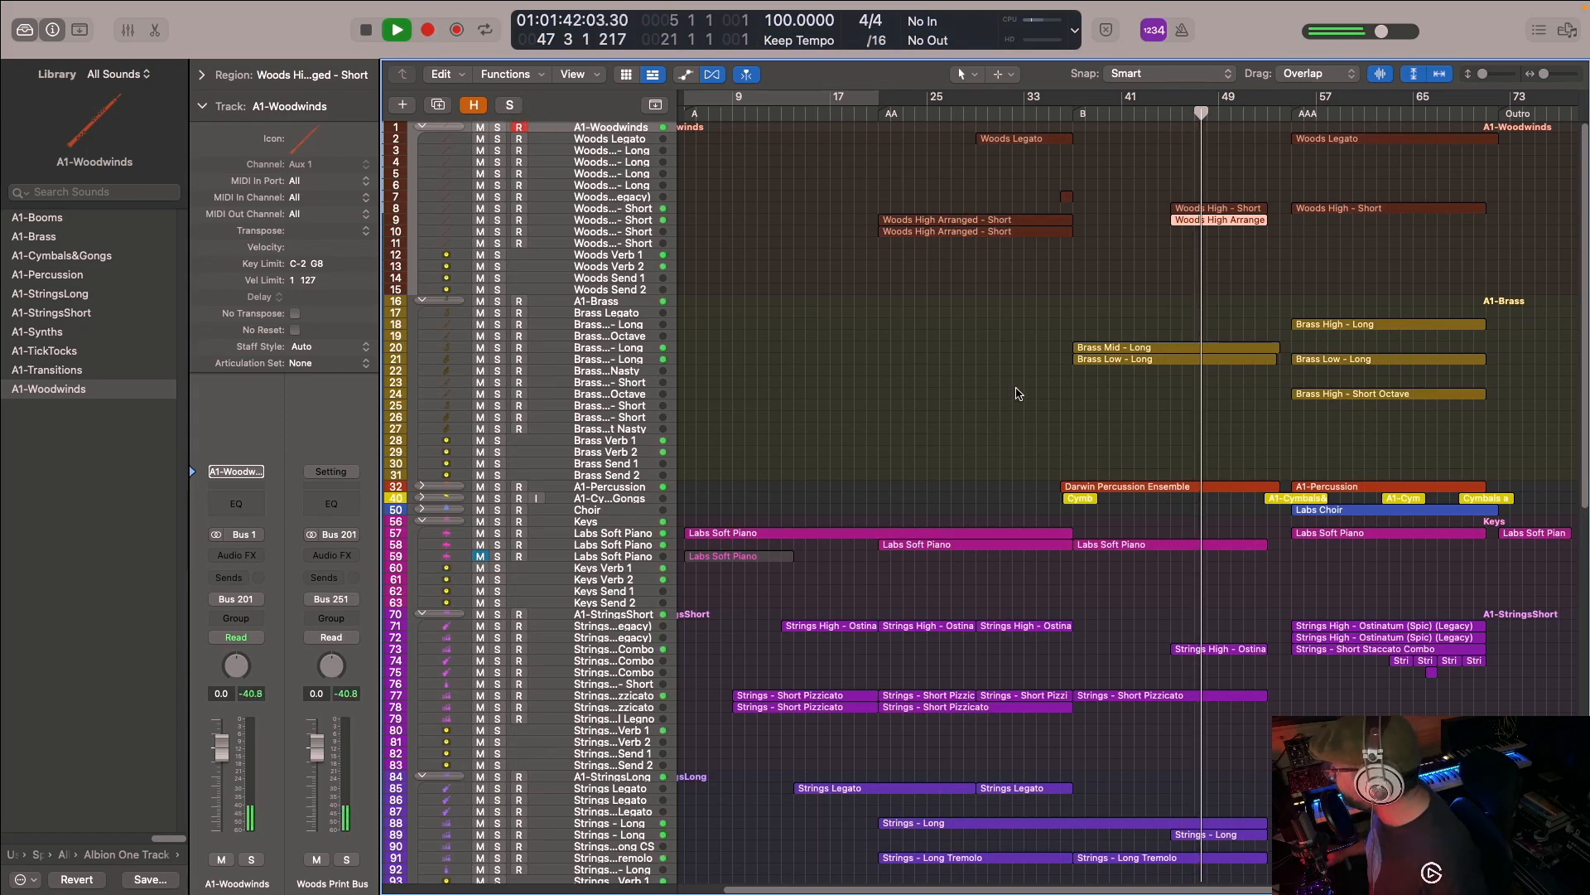
scroll(1215, 271, "down", 4)
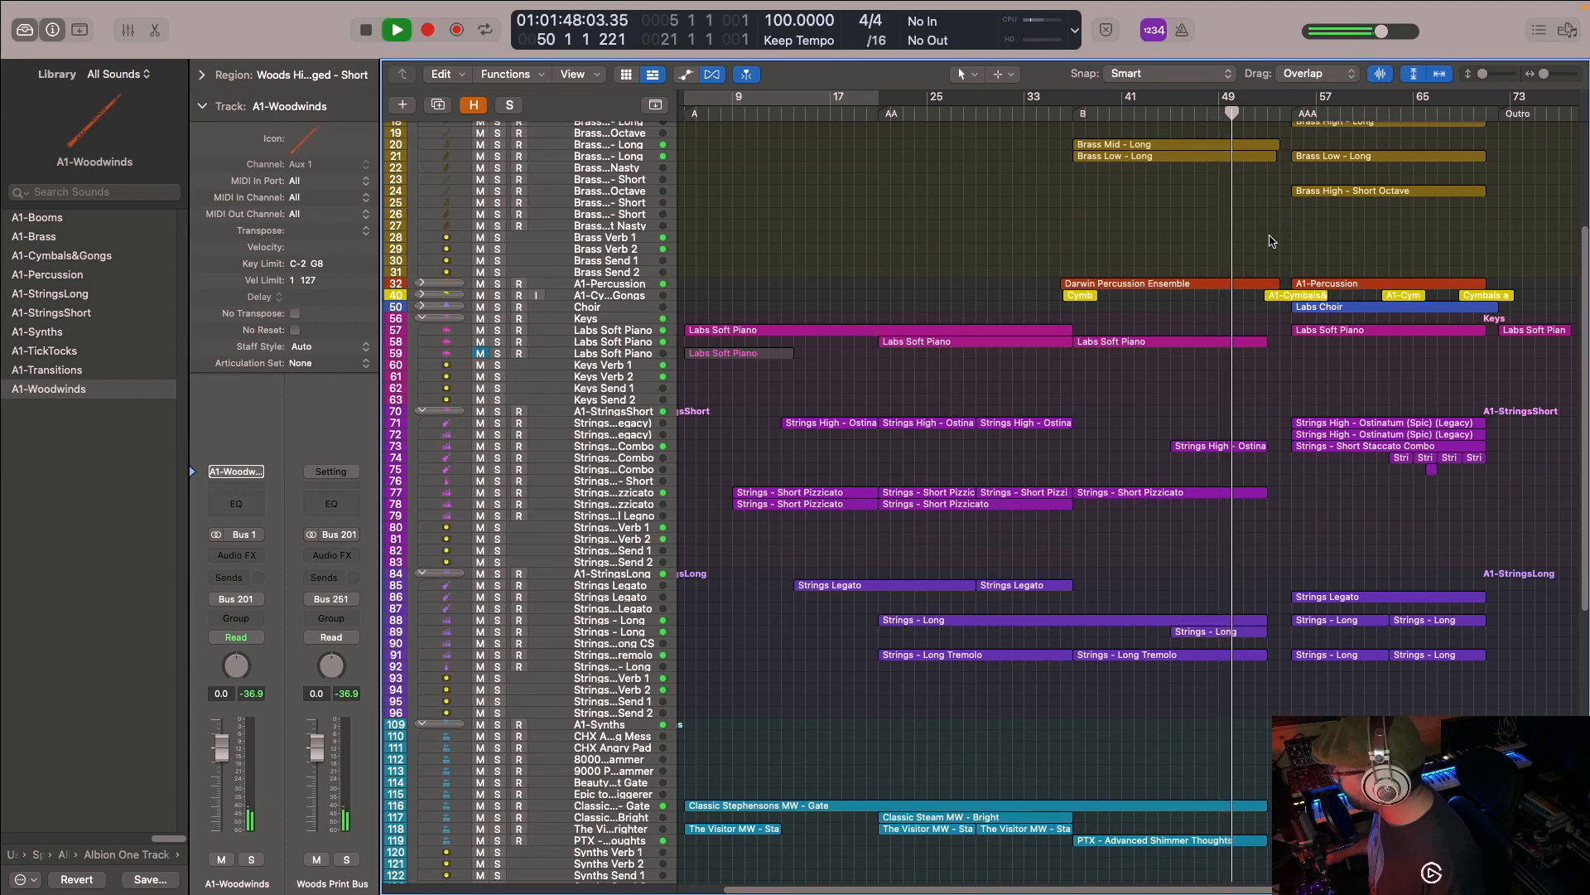
scroll(1185, 273, "down", 5)
key("space")
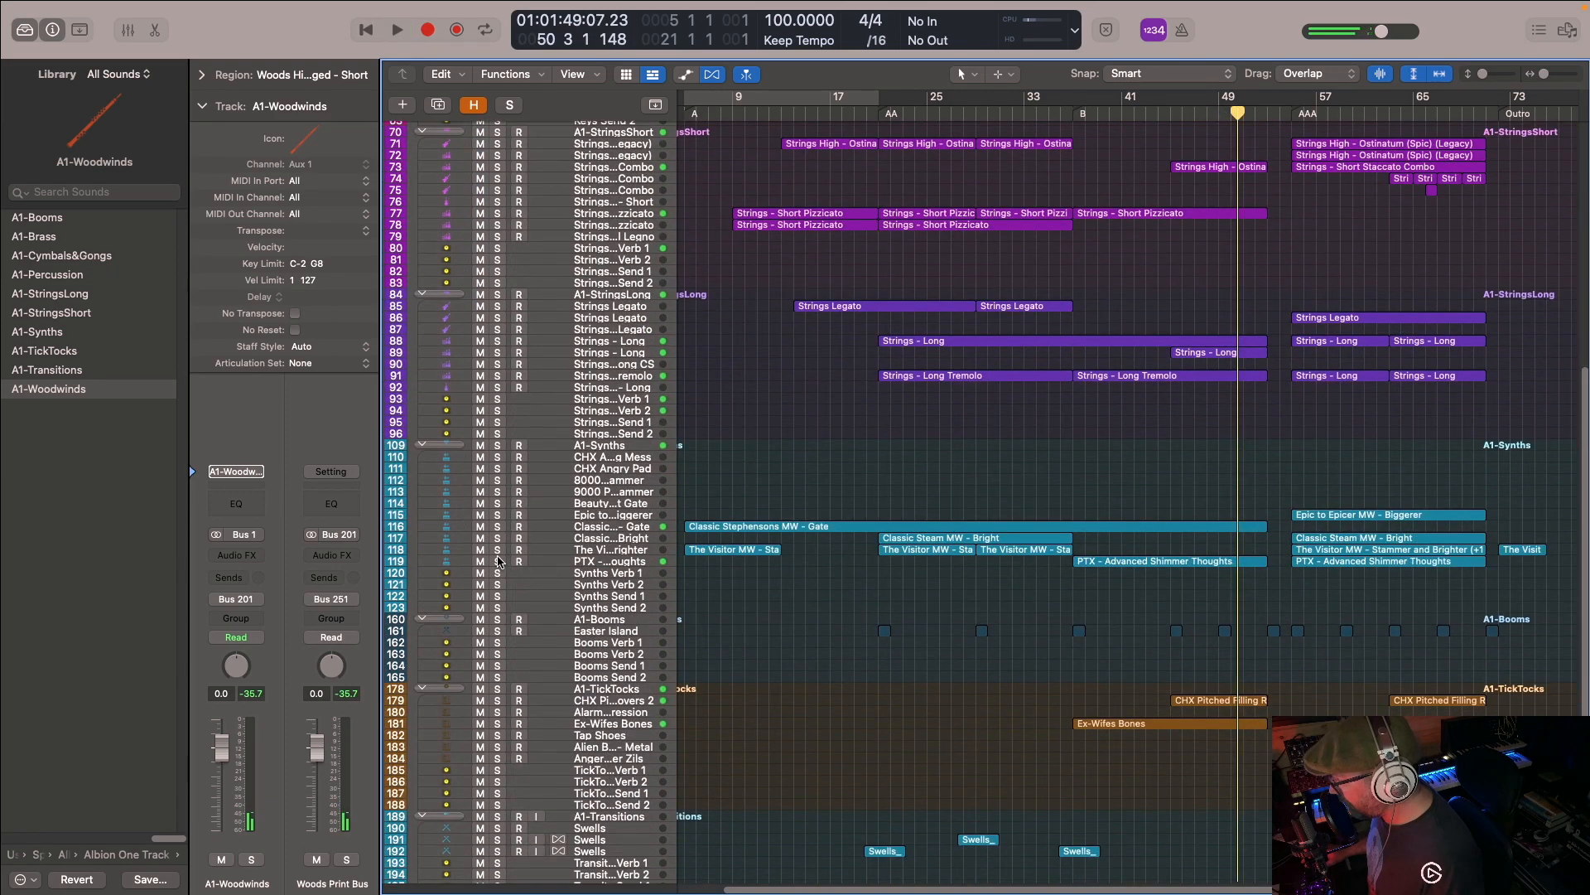
- Solo the Classic Stephensons MW - Gate and PTX - Advanced Shimmer Thoughts synth tracks and play them from bar 37
left_click(498, 561)
left_click(498, 527)
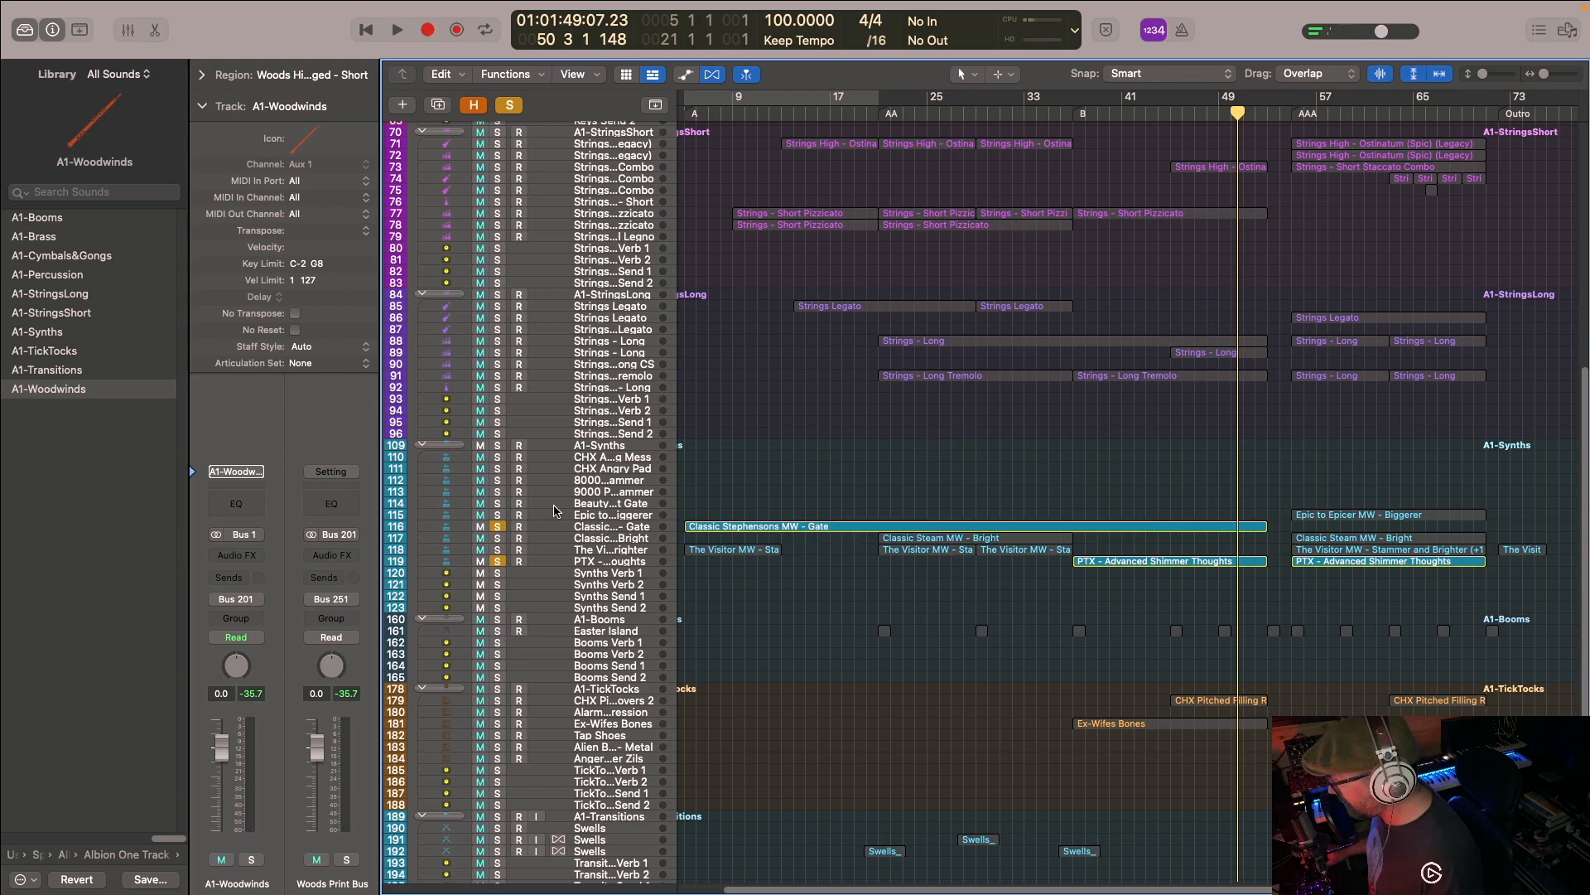
left_click(1074, 110)
key("space")
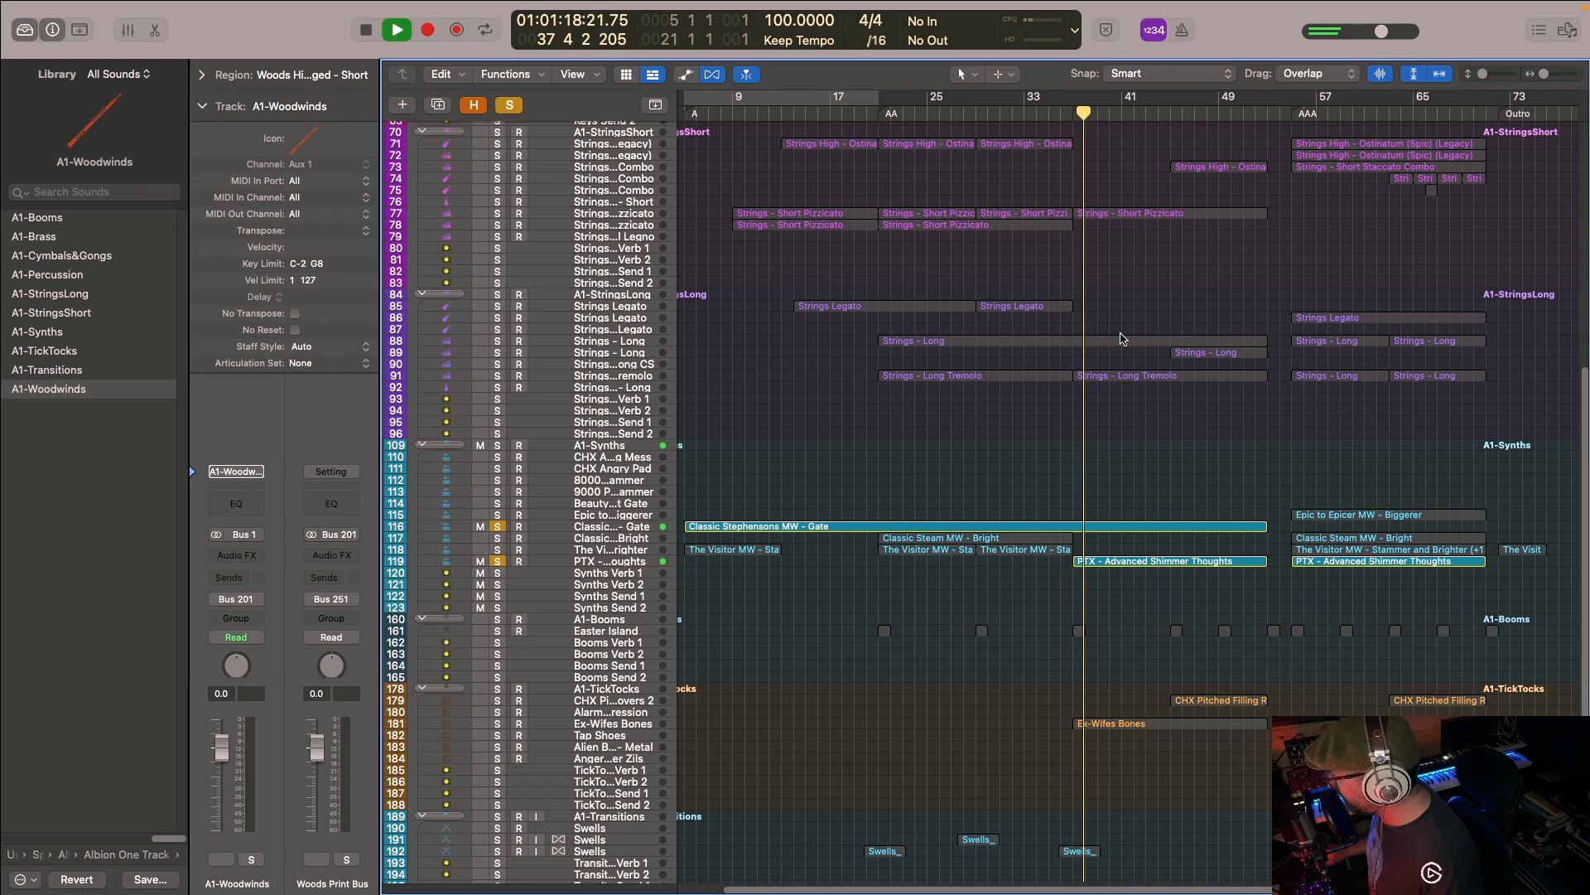
left_click(498, 527)
left_click(497, 527)
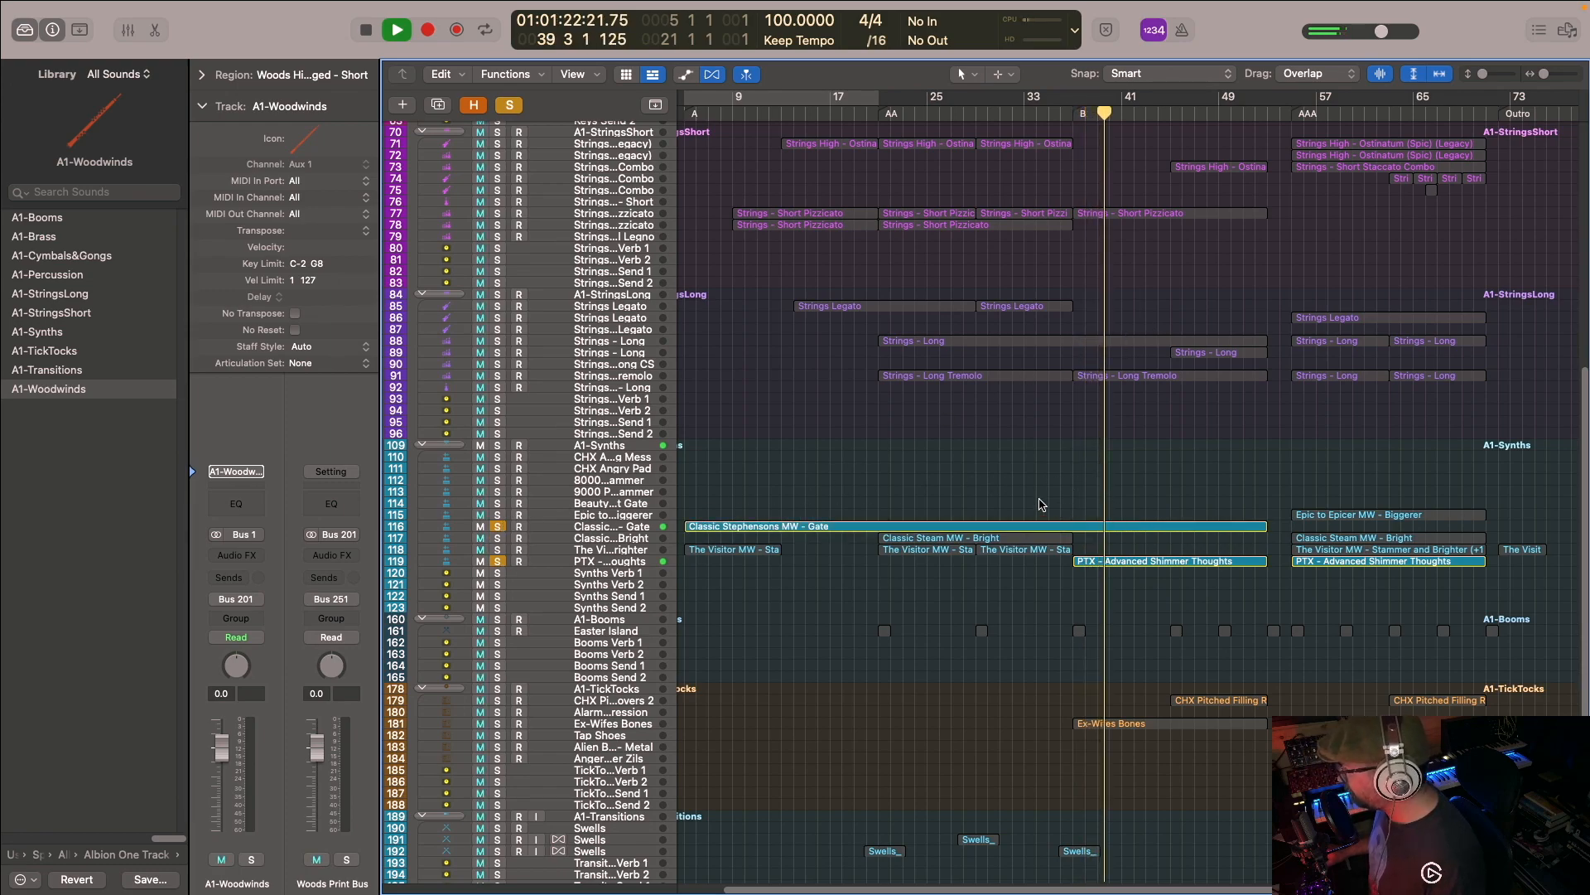
- Clear the synth solos and examine the B section's tracks from woodwinds to synths while the full arrangement plays
scroll(1025, 447, "up", 5)
scroll(1027, 447, "down", 3)
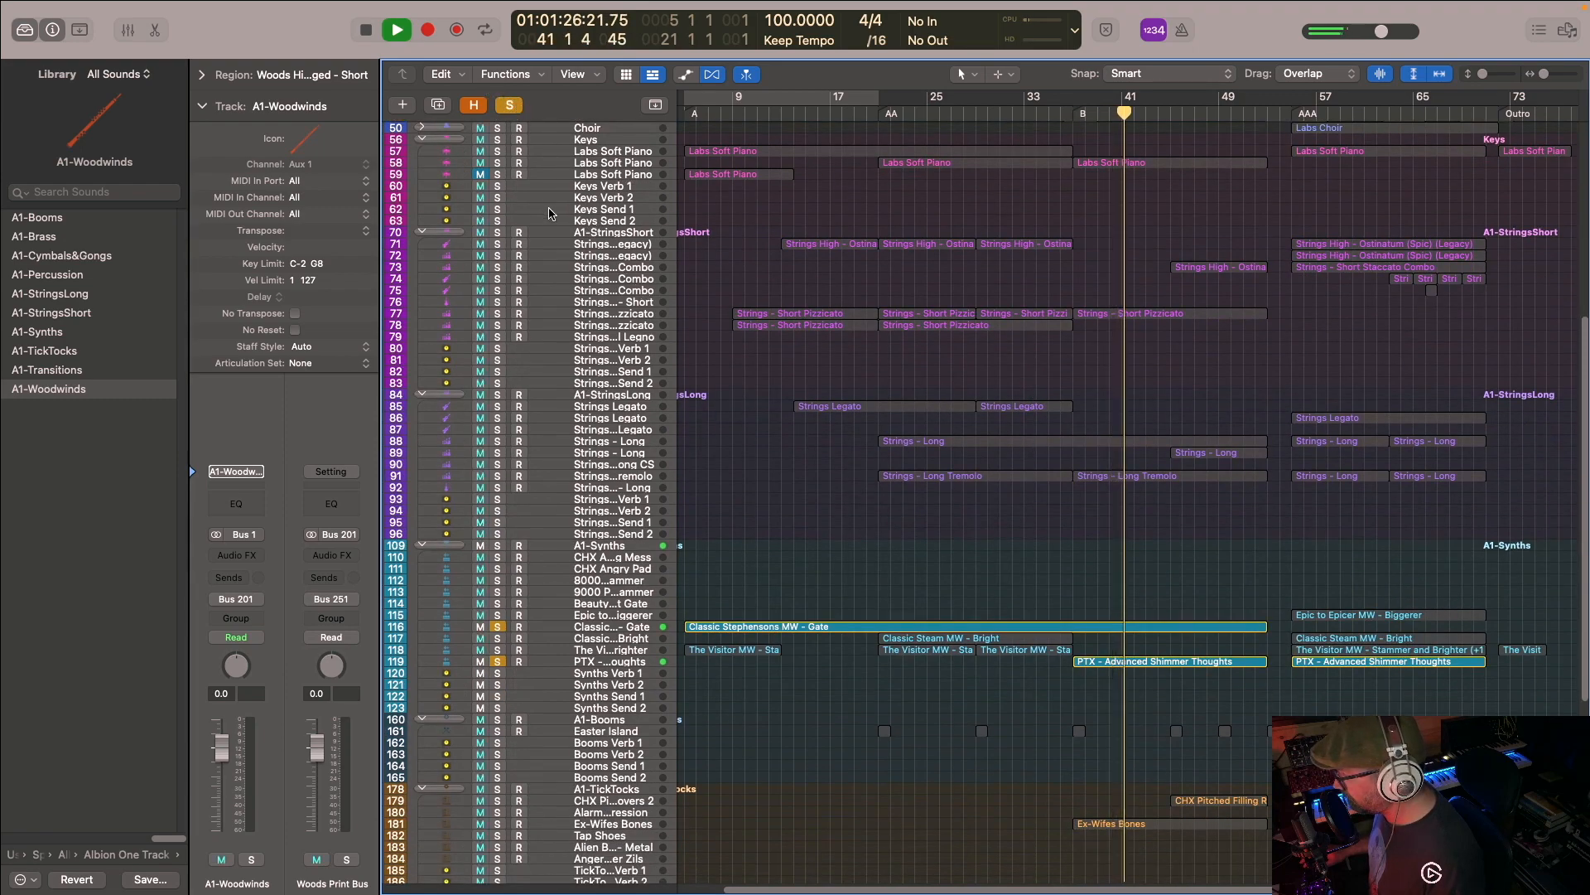
left_click(510, 105)
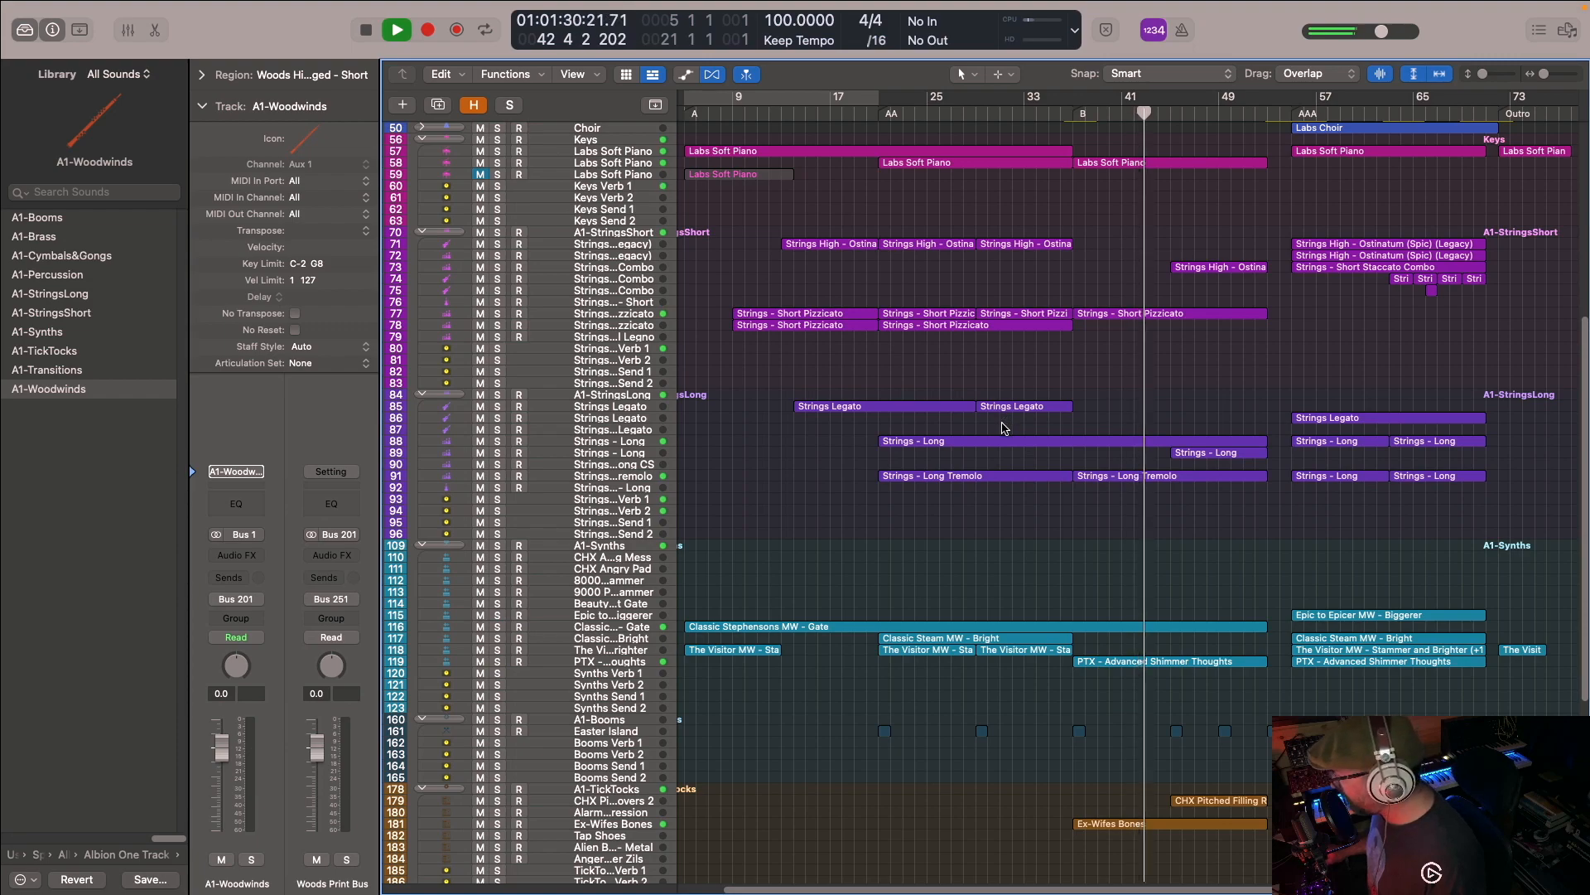
scroll(1035, 456, "up", 5)
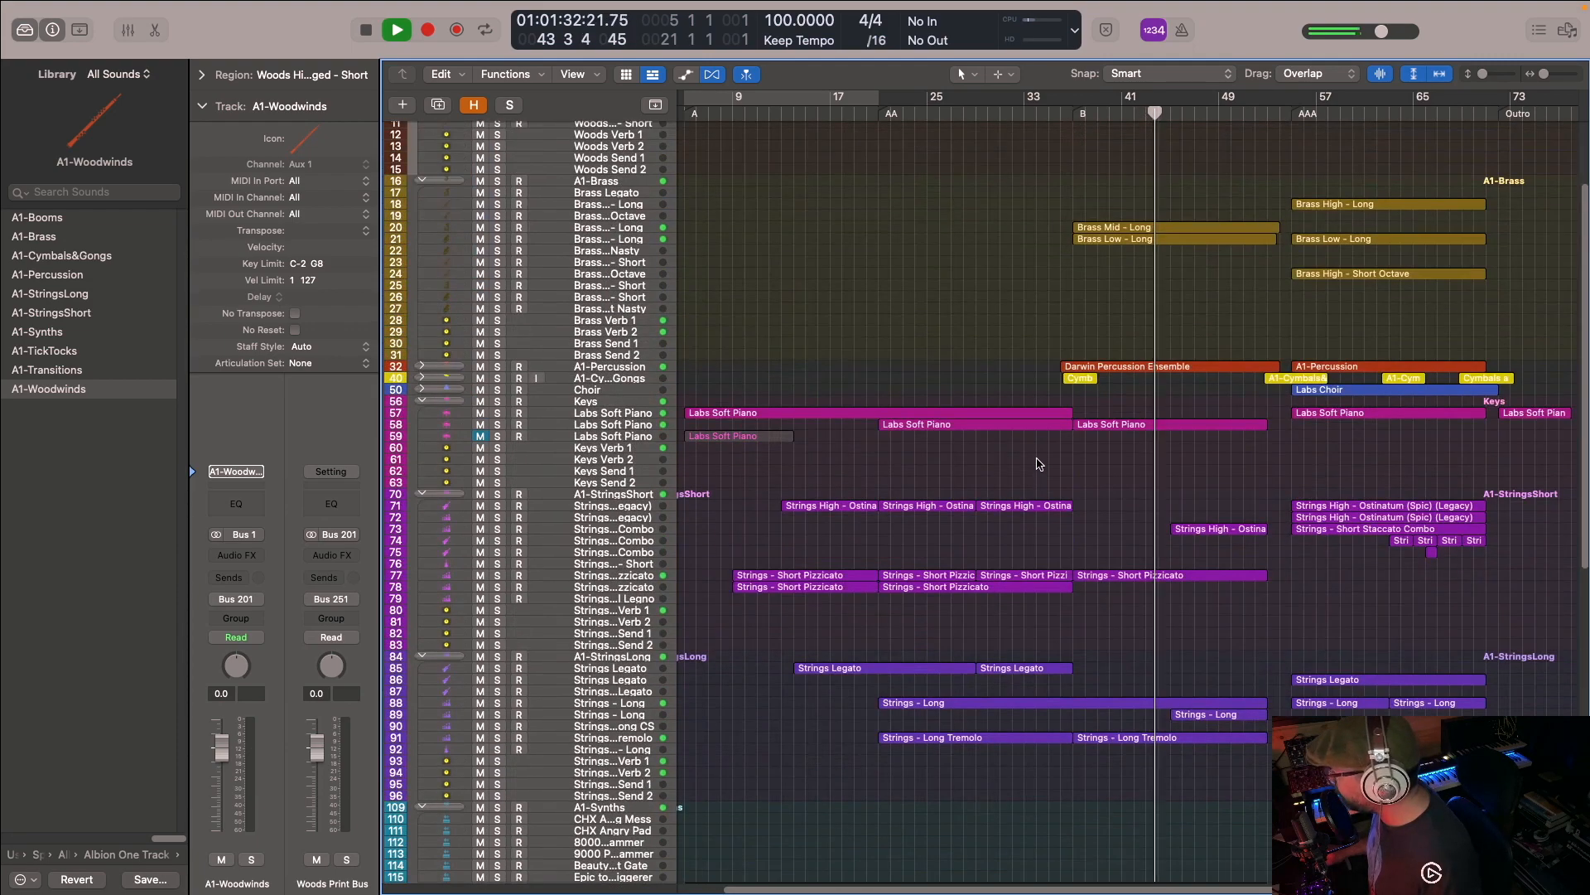
scroll(1047, 461, "down", 4)
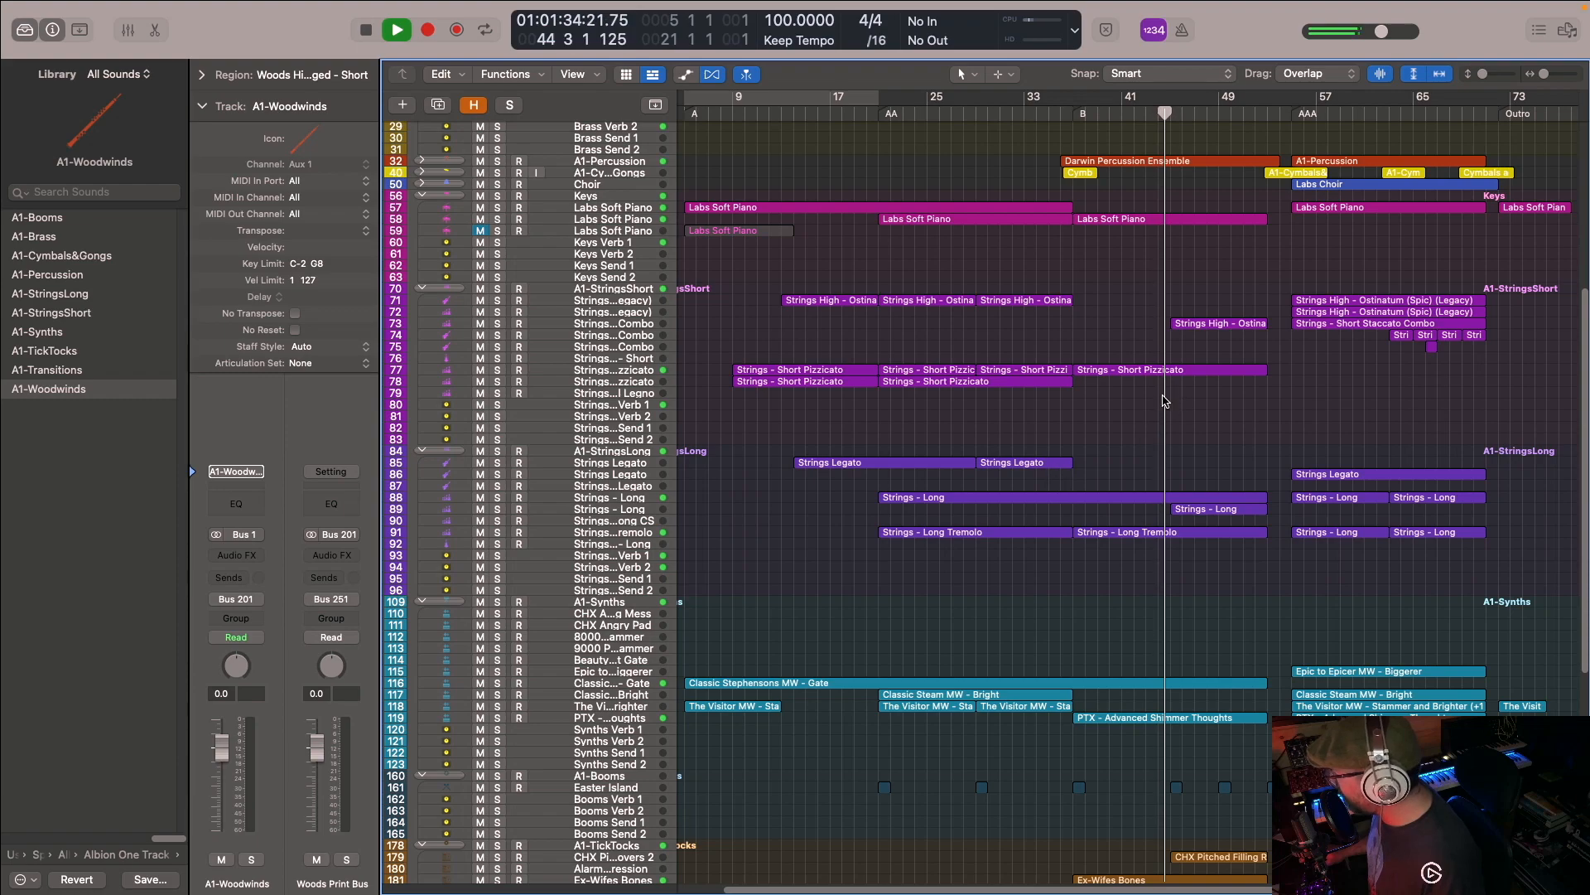
scroll(1176, 389, "up", 5)
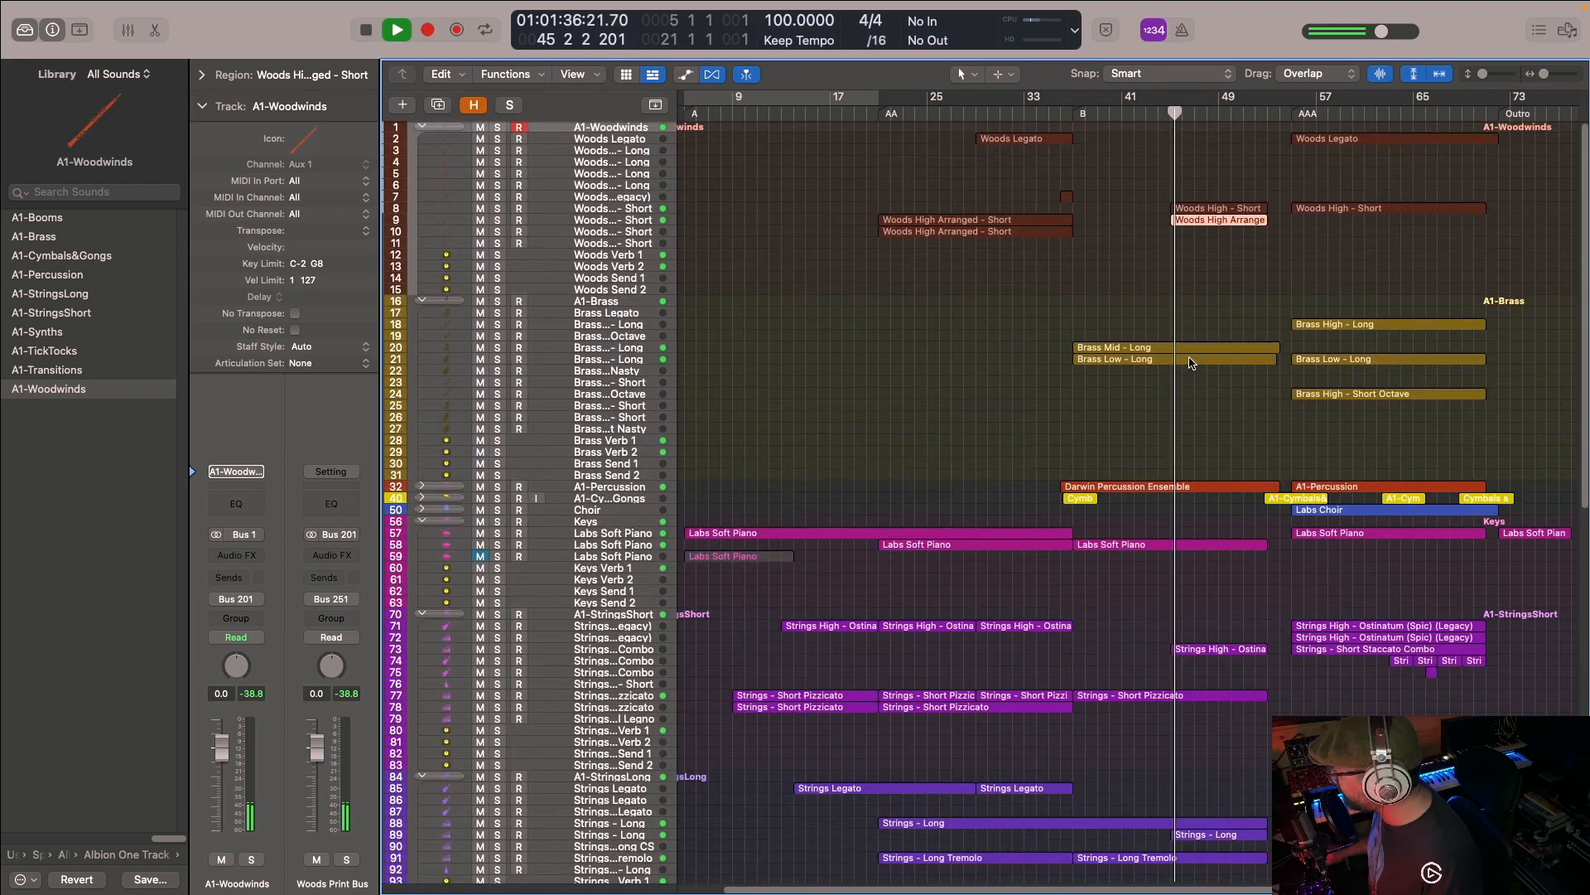
- Look over the B section's woodwind, brass and string tracks as the full arrangement plays, and stop playback at bar 46
scroll(1189, 360, "down", 6)
scroll(1189, 357, "up", 4)
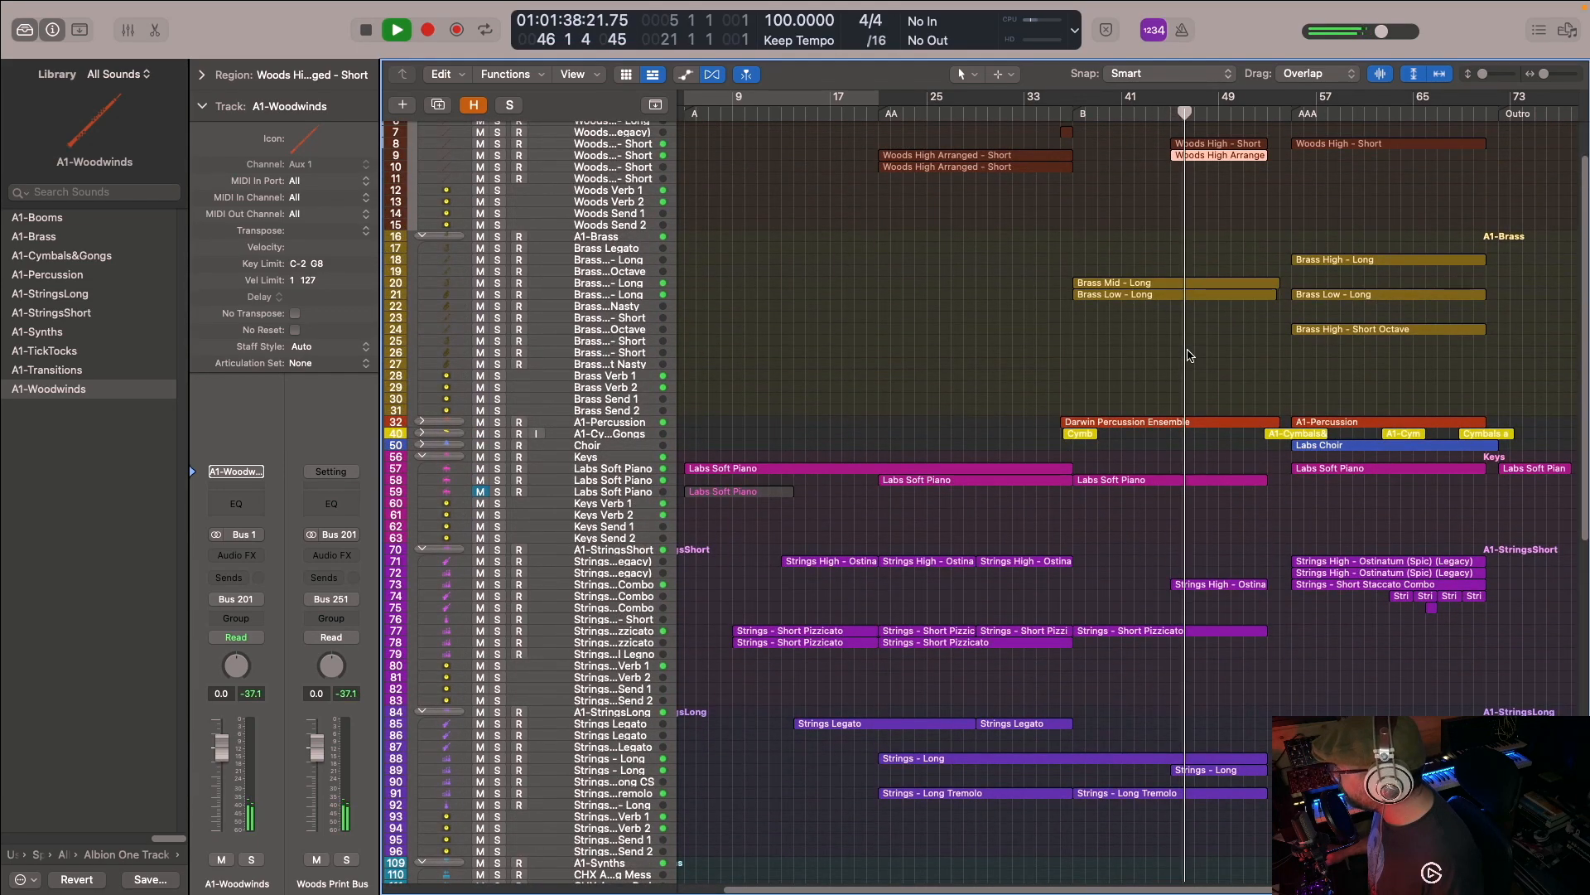
scroll(1283, 207, "up", 2)
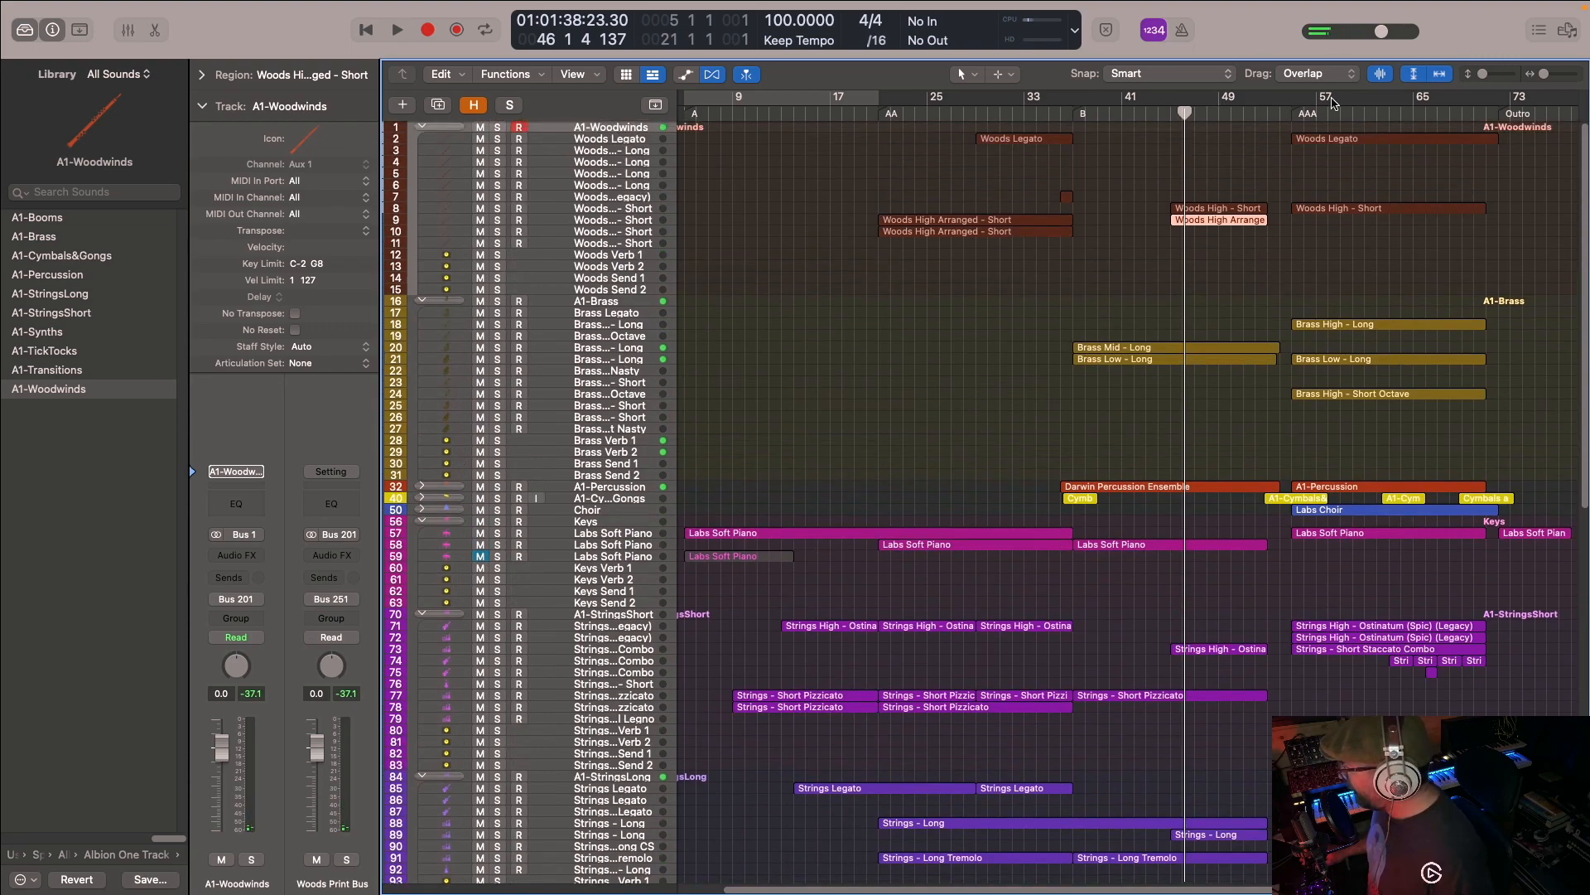
- Move the playhead to bar 55 and solo the Strings High - Ostinatum, Short Staccato Combo and Labs Soft Piano tracks
left_click(1295, 113)
scroll(1185, 298, "down", 5)
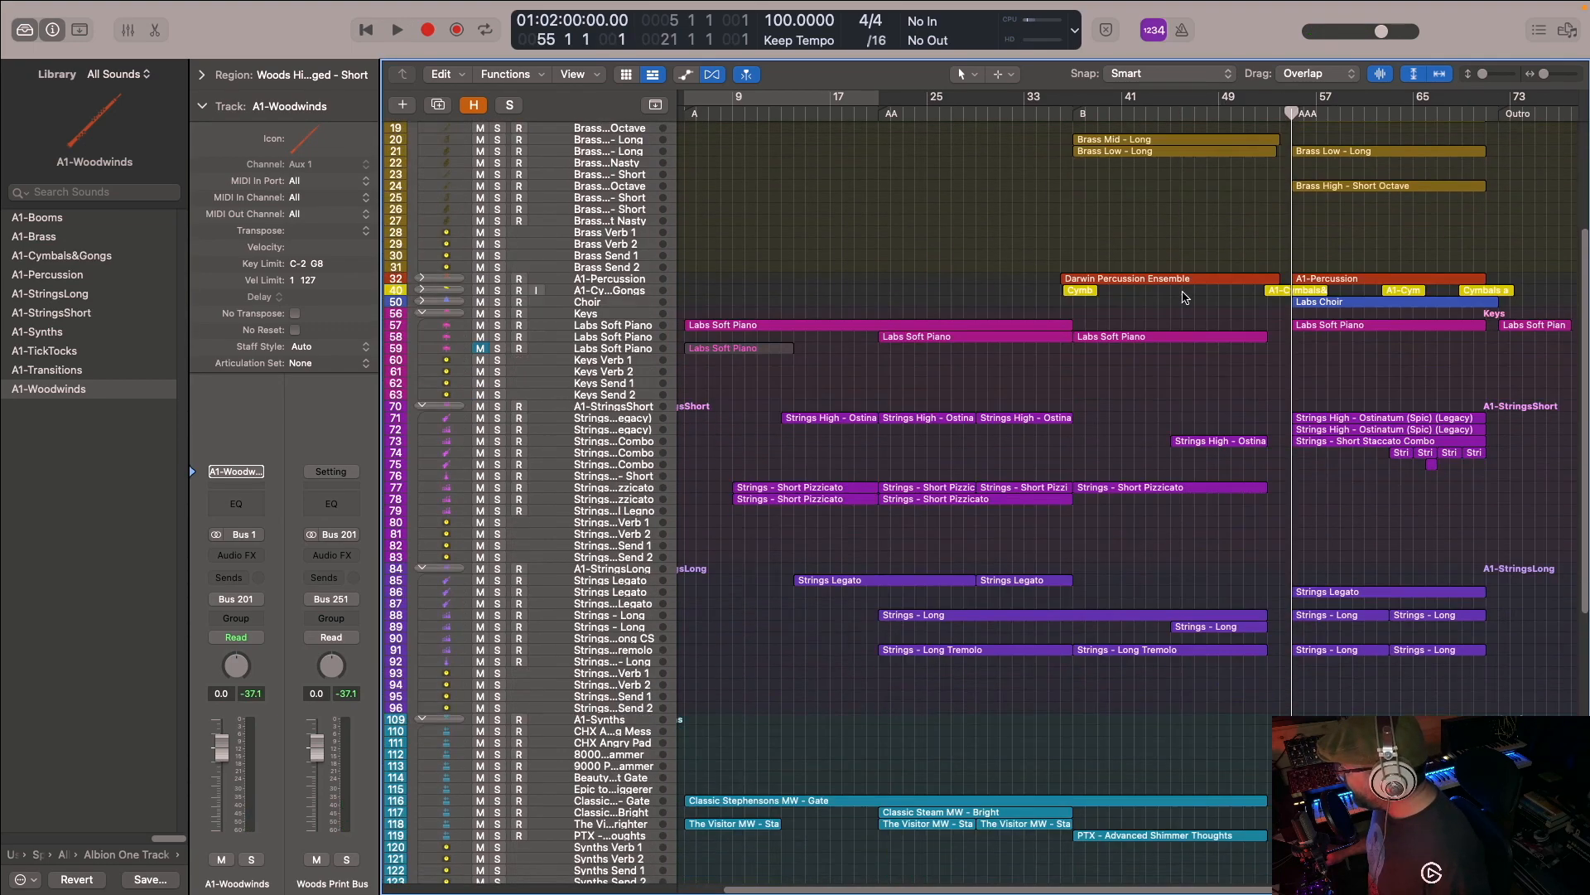
left_click(497, 427)
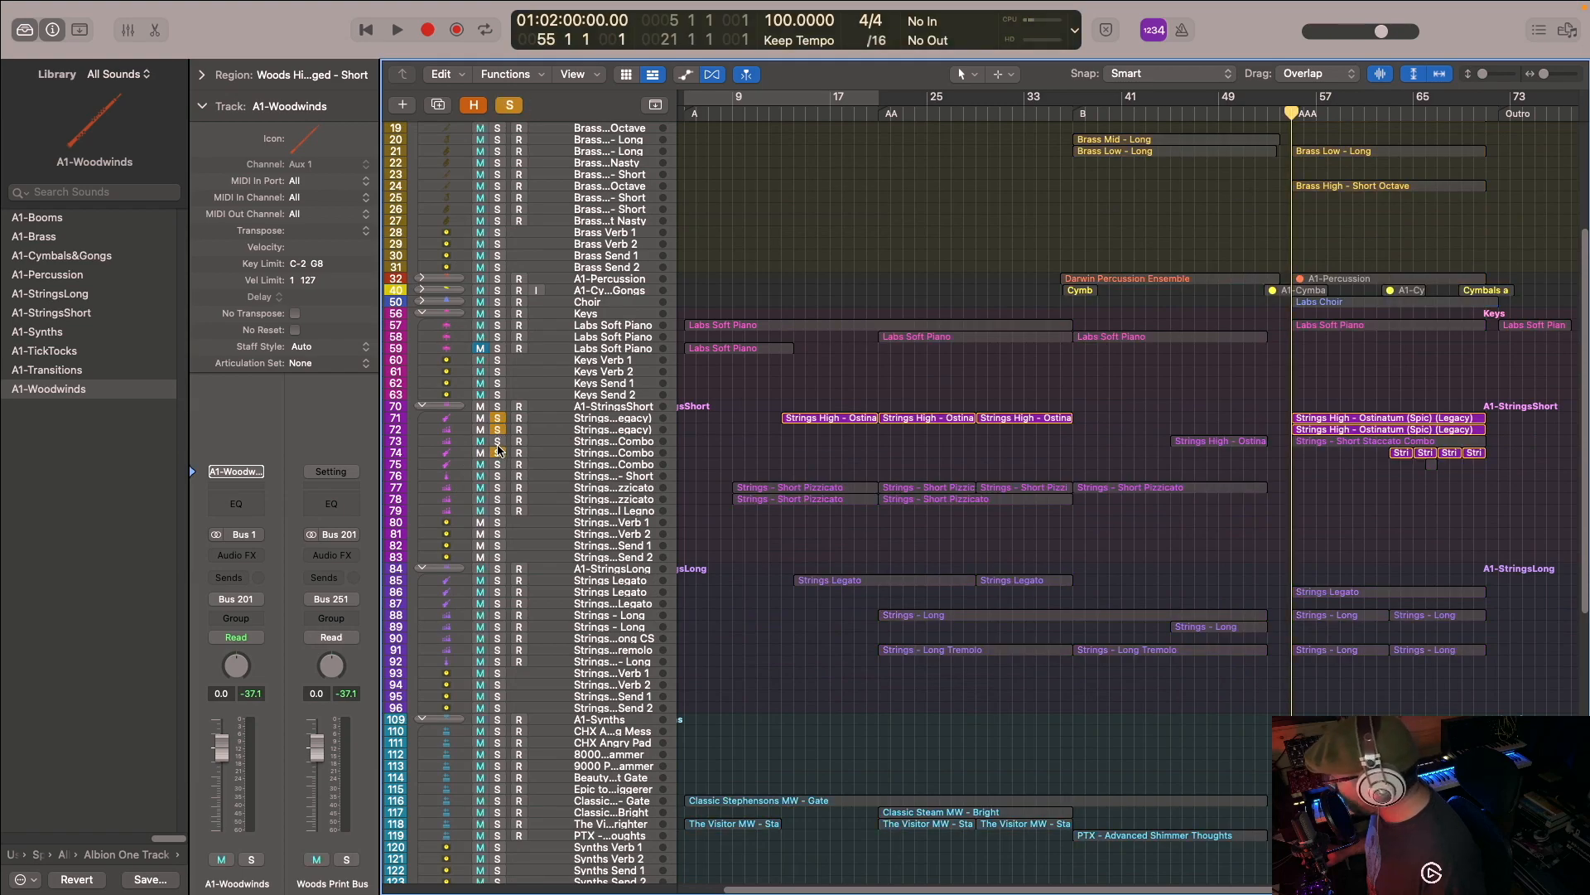
left_click(496, 440)
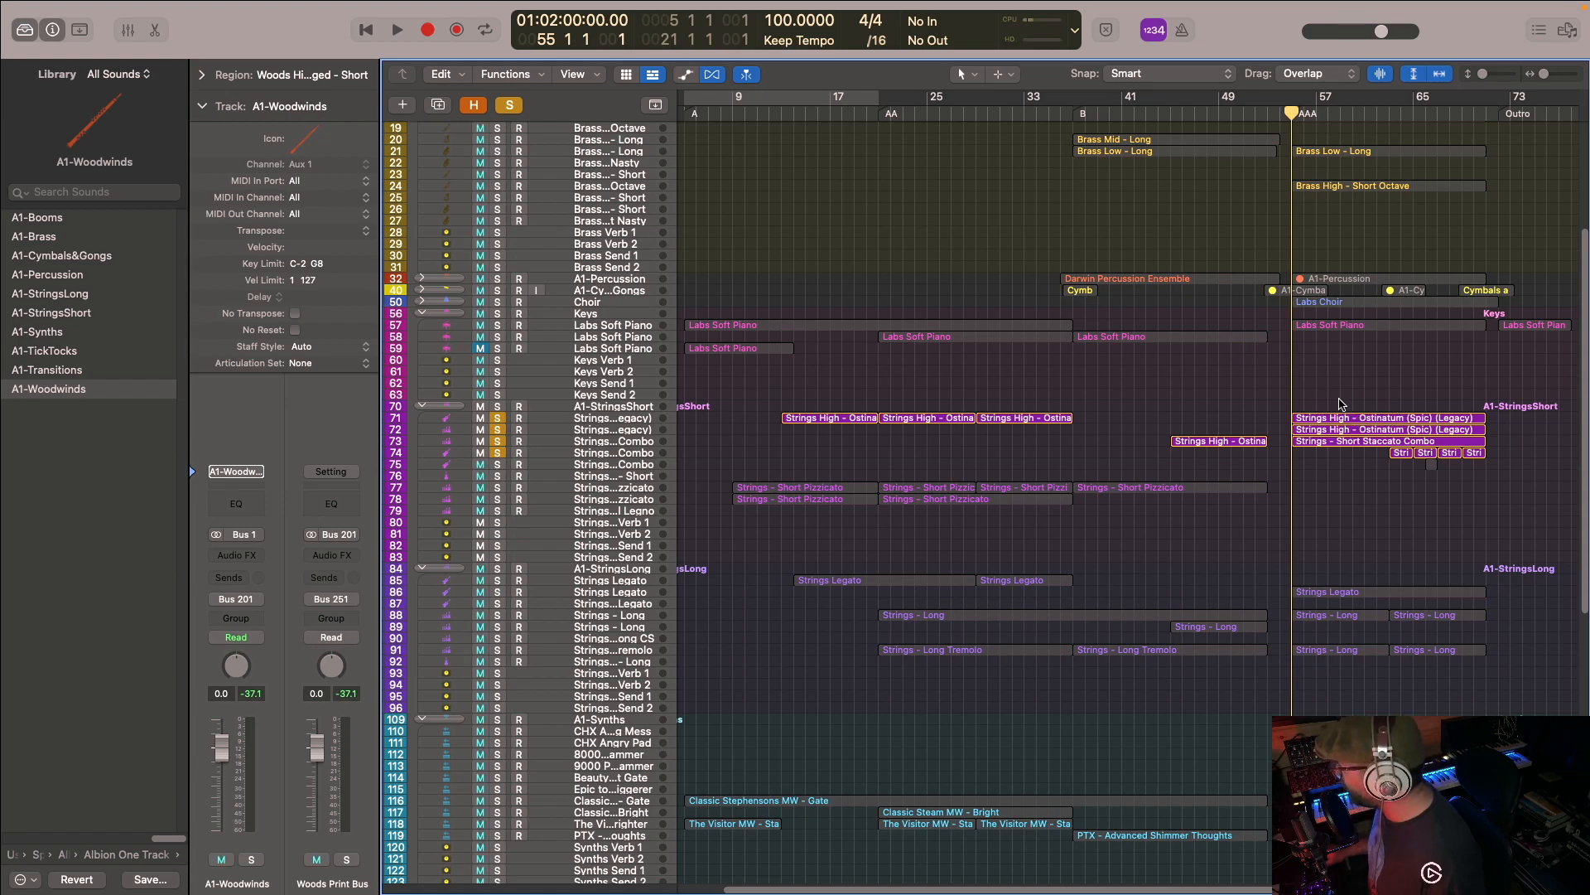
left_click(501, 330)
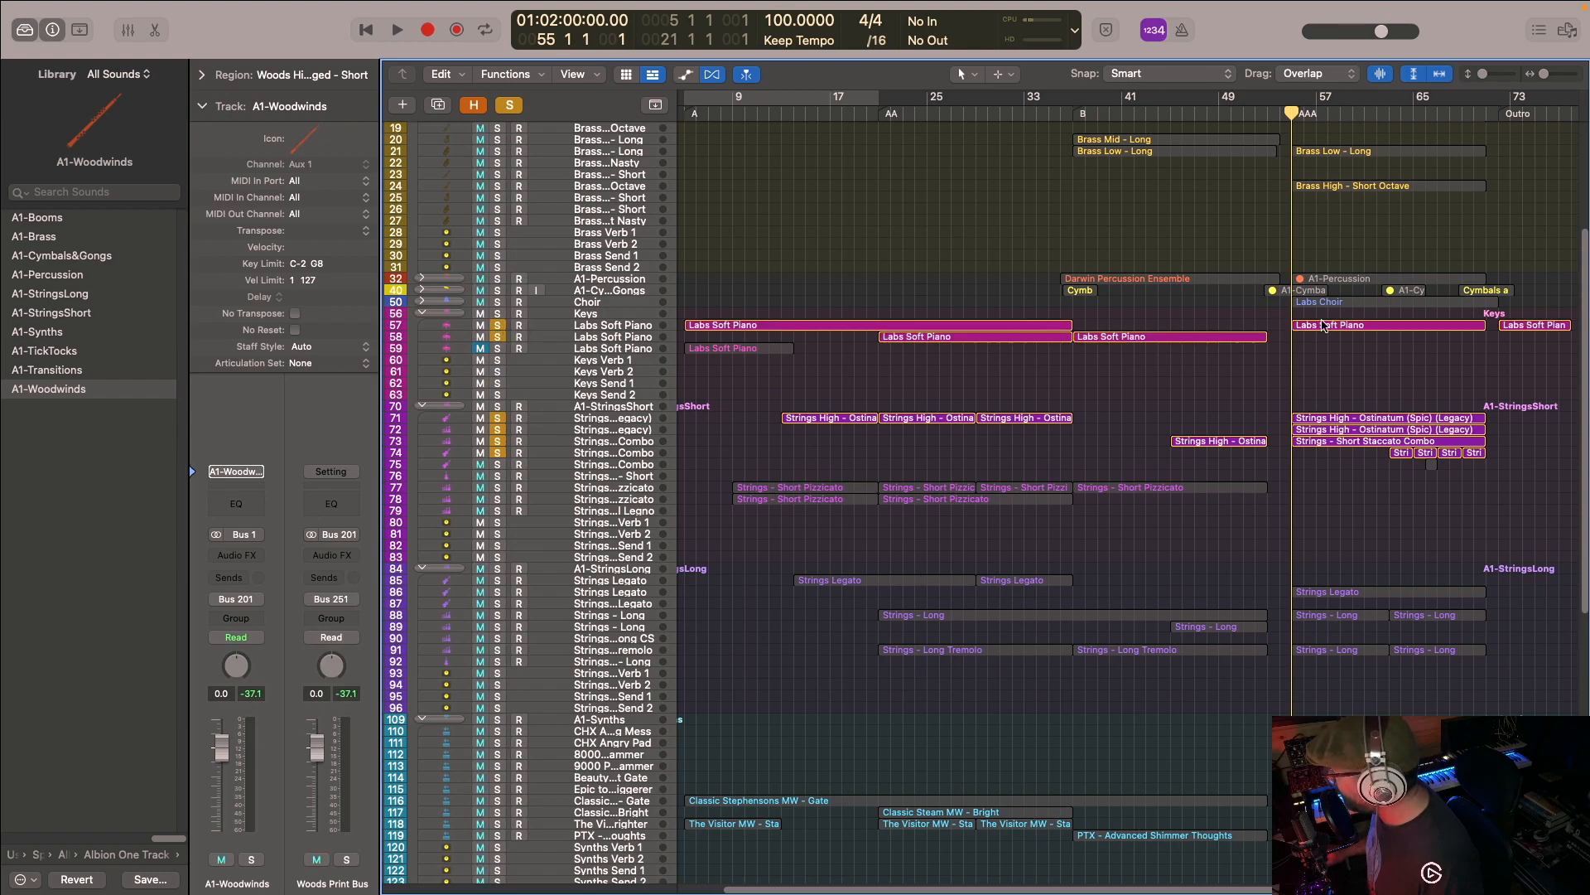
scroll(1288, 239, "up", 4)
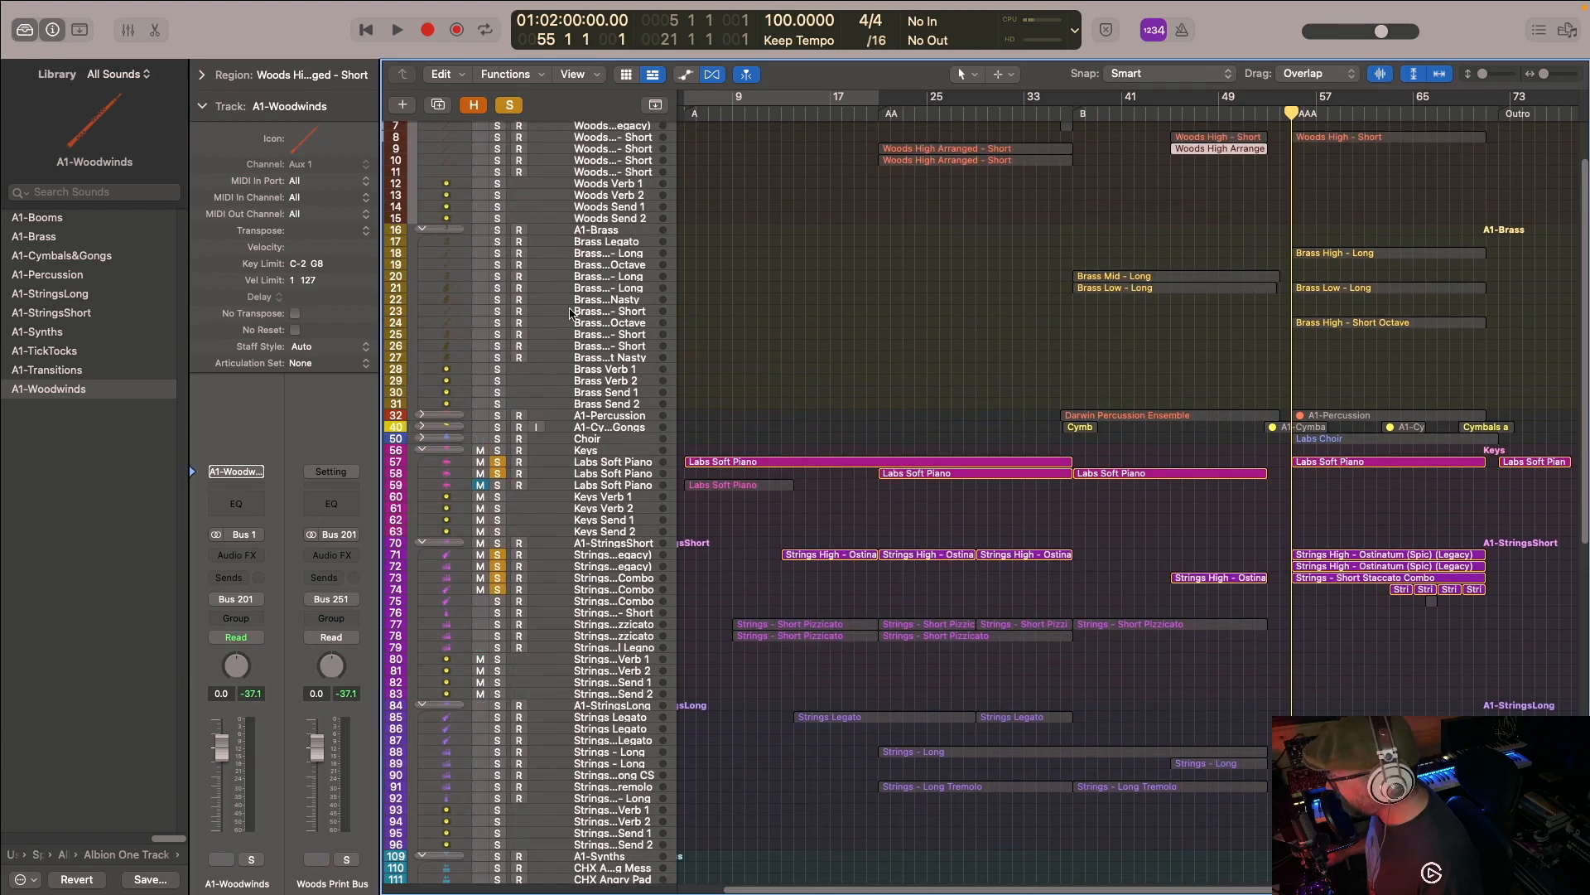
- Add the Brass High - Short Octave and Woods High - Short tracks to the solo and play the layers from bar 55
left_click(497, 324)
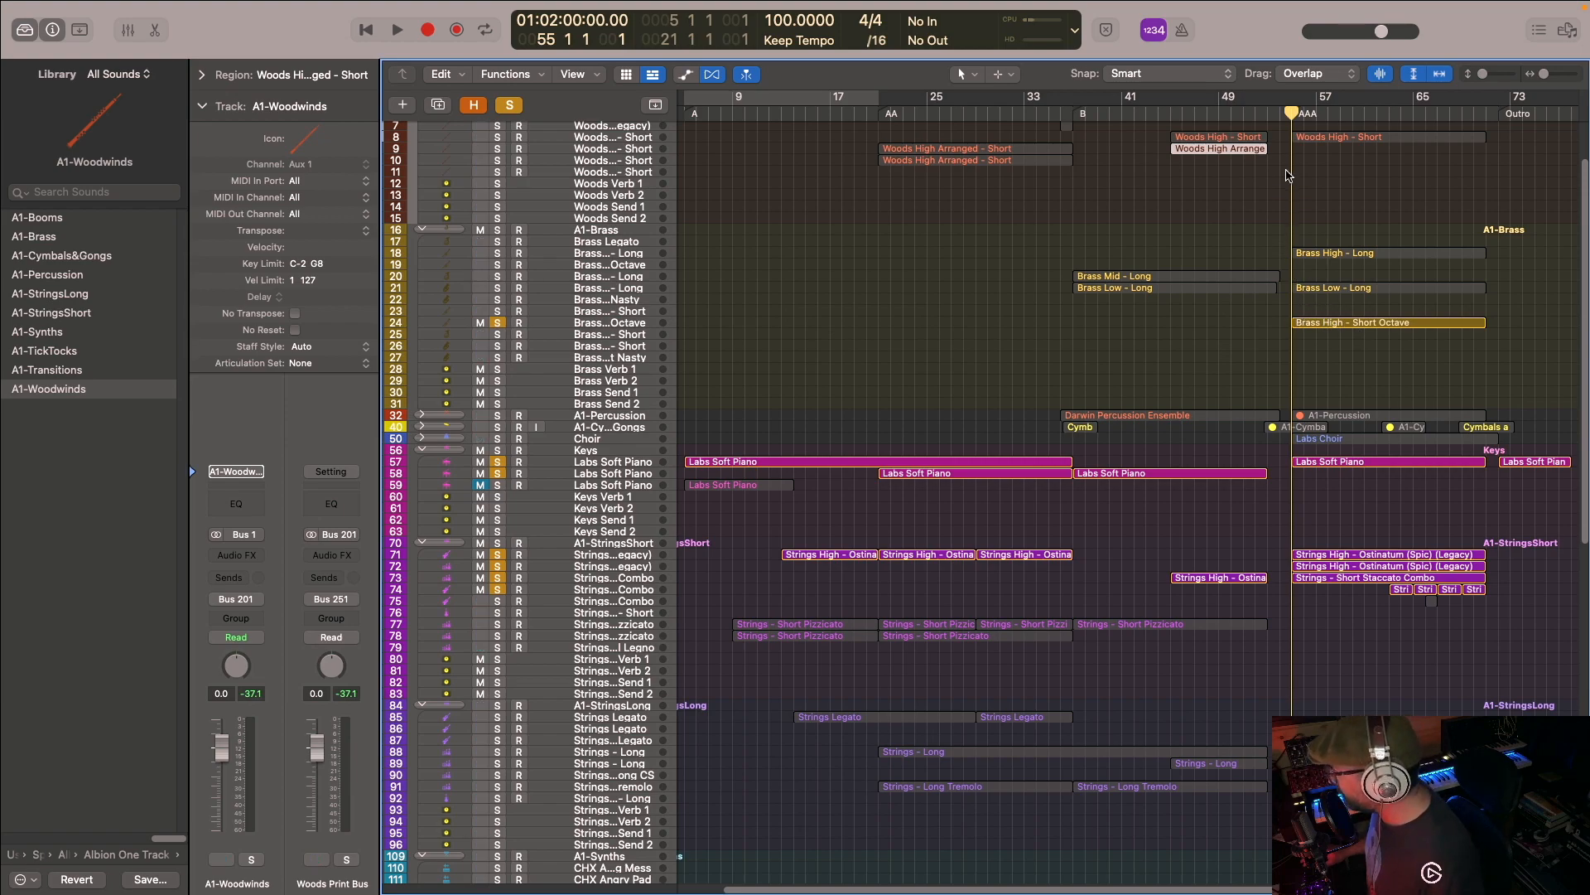
scroll(1288, 174, "up", 2)
left_click(498, 172)
scroll(843, 235, "up", 2)
scroll(862, 226, "down", 10)
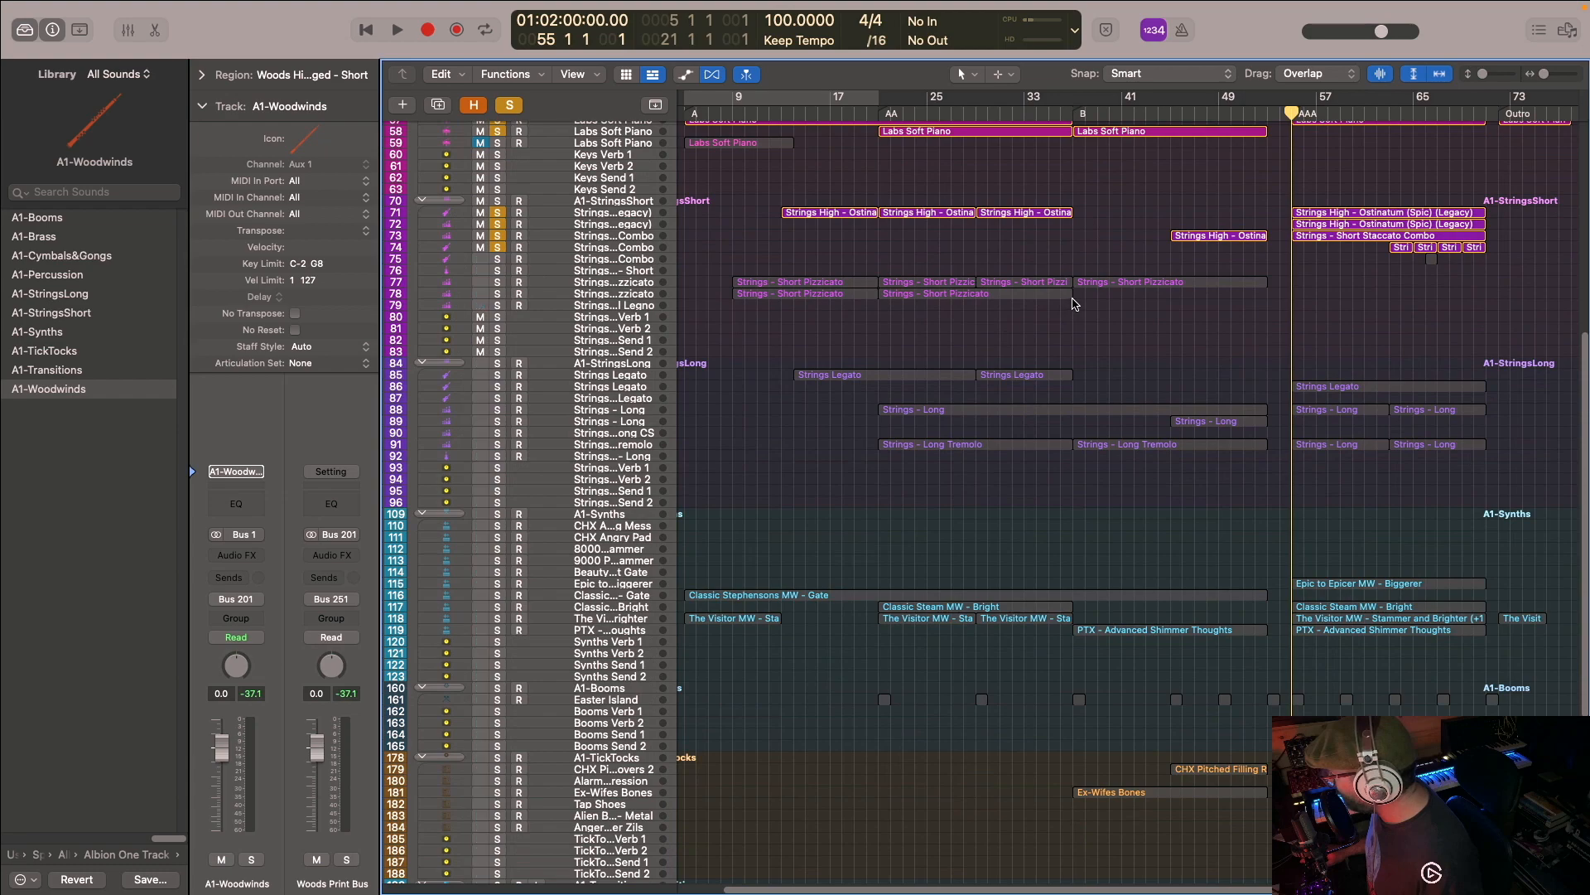
scroll(1228, 222, "up", 5)
key("space")
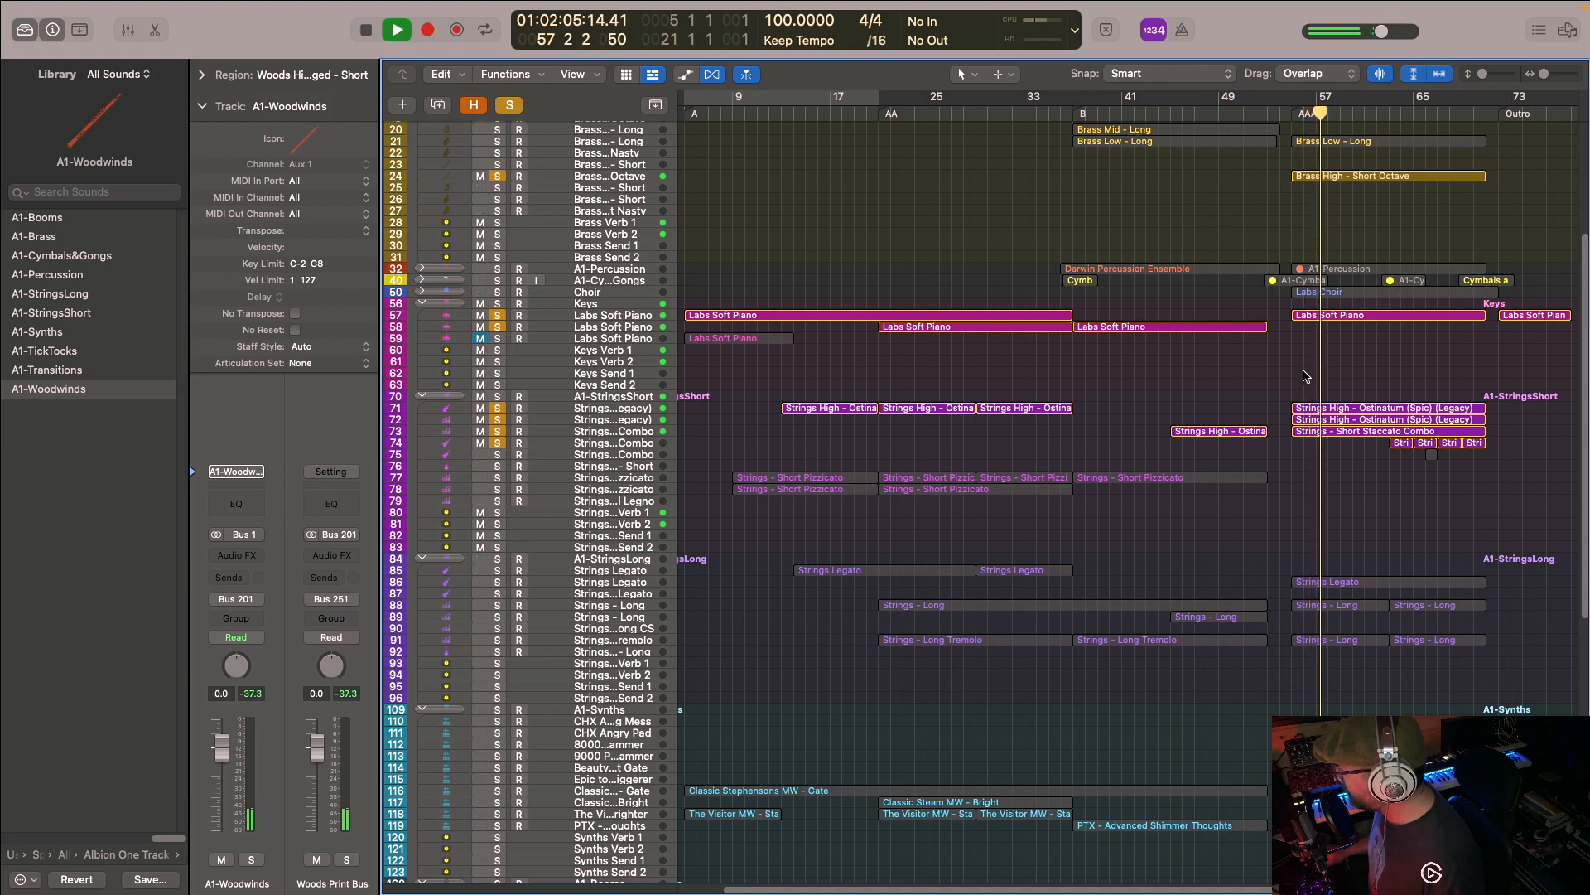
key("space")
- Examine the notes of the AAA section's three Ostinatum and Staccato Combo string regions together in the Piano Roll
left_click_drag(1306, 374, 1317, 431)
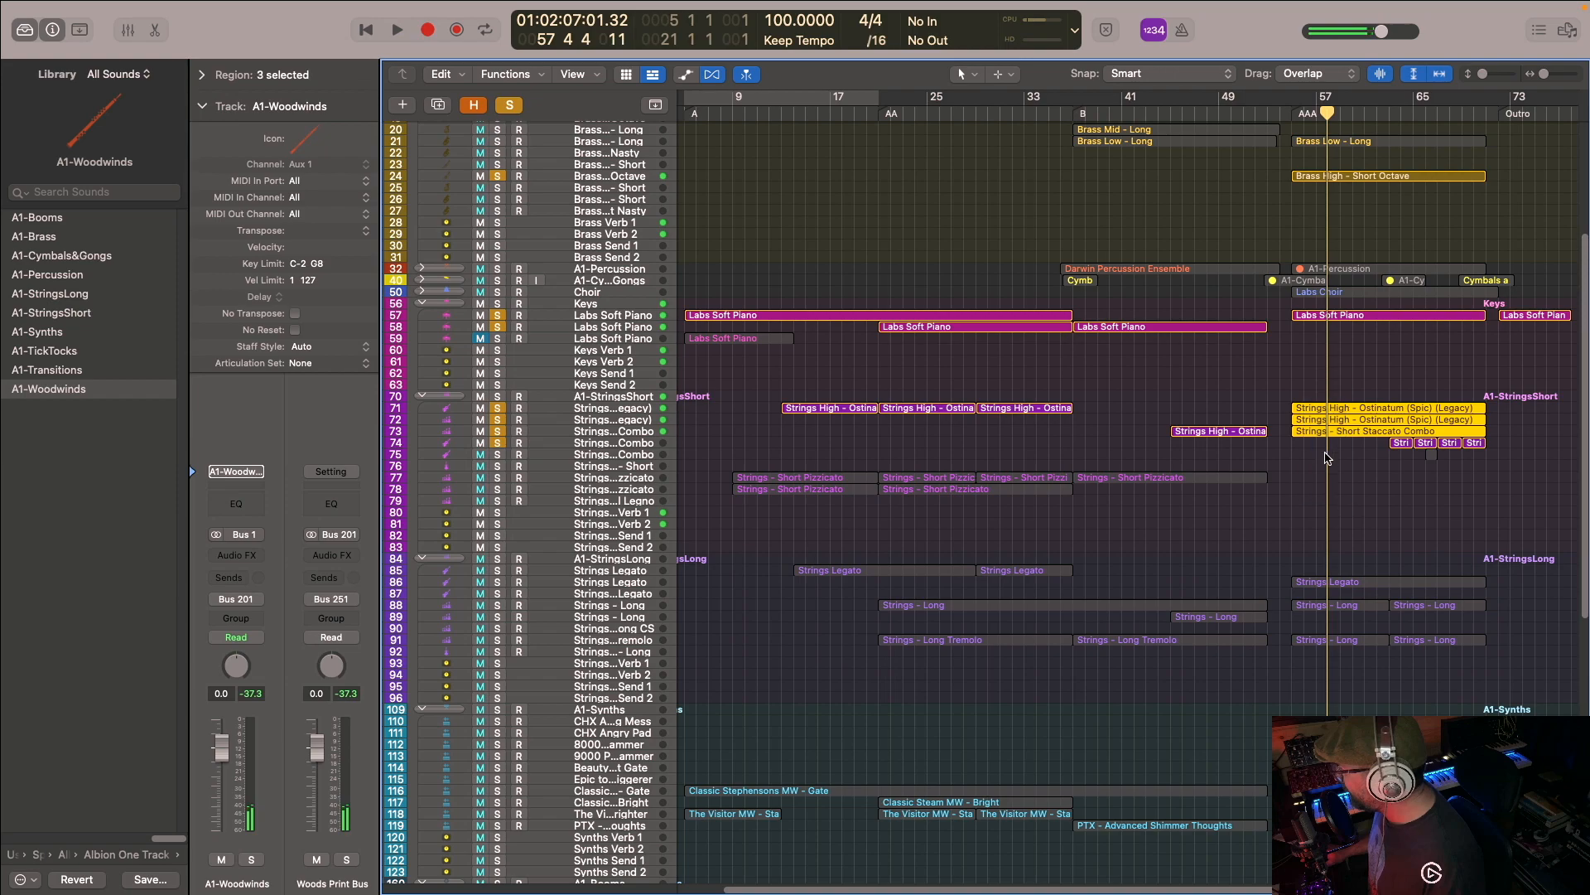
key("p")
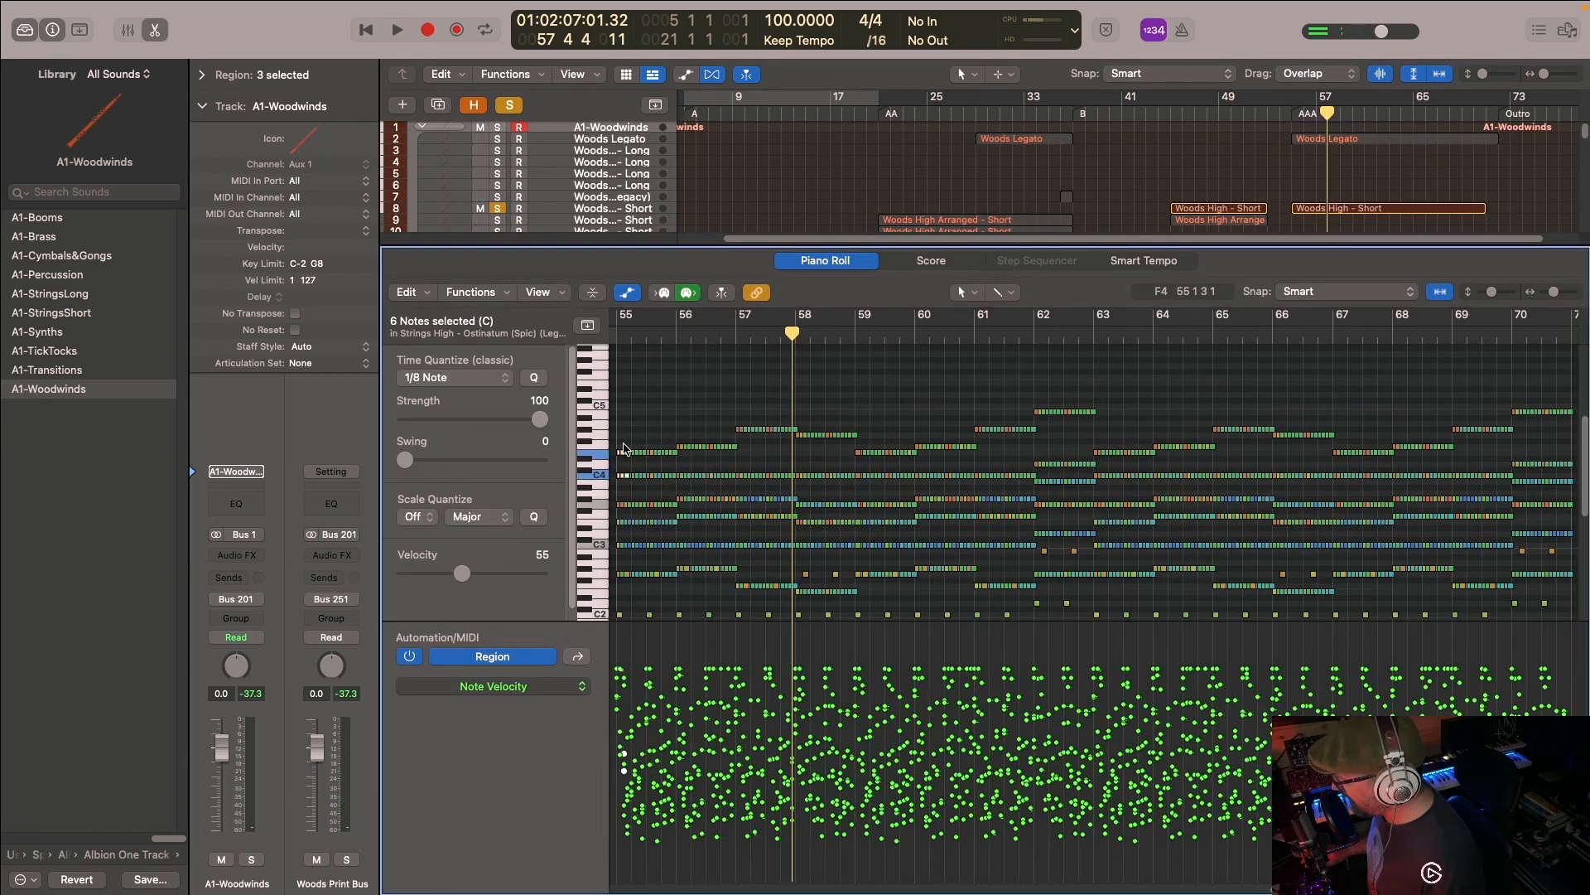
key("super+Right")
key("super+Right")
key("super+Right")
key("super+Right")
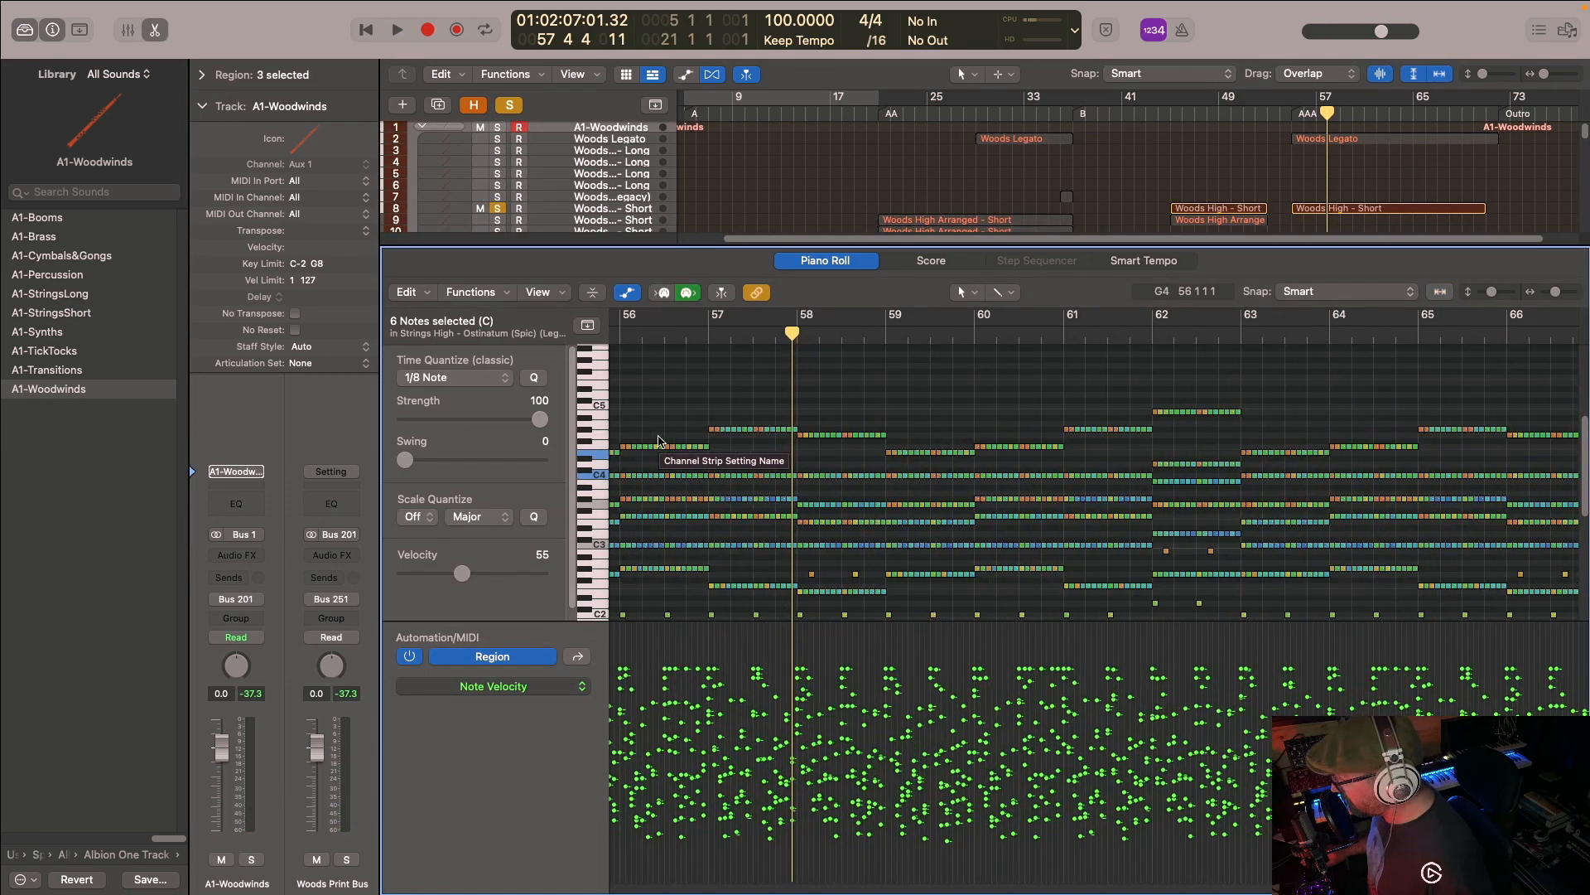
scroll(665, 439, "left", 5)
scroll(847, 431, "up", 1)
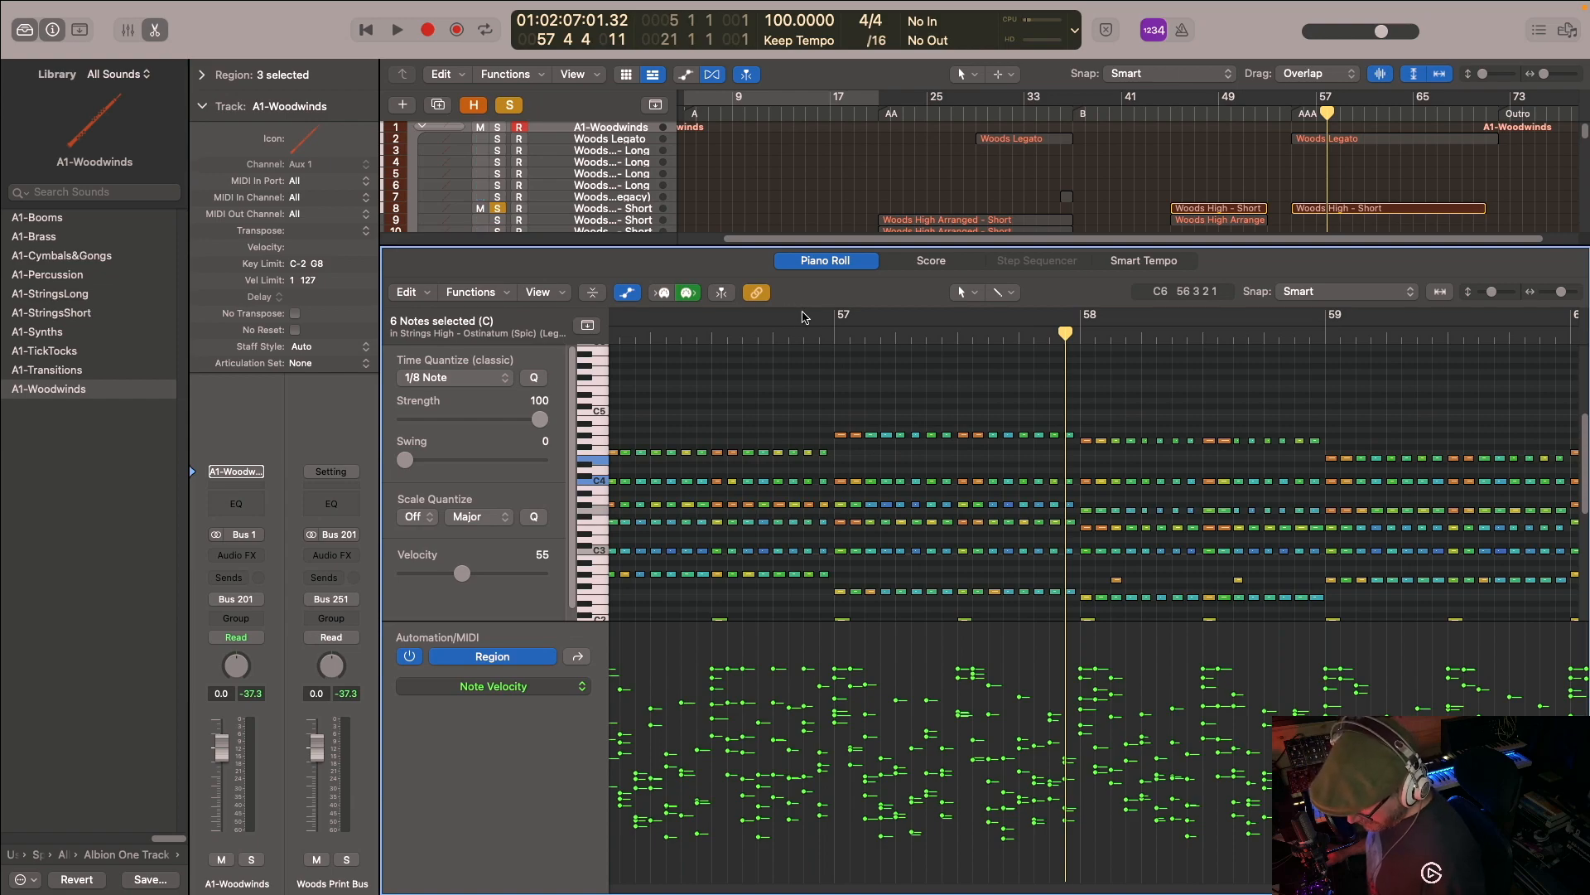
key("p")
- Clear the solos, play only Brass High - Short Octave from bar 55 and view its notes in the Piano Roll
scroll(1159, 414, "down", 3)
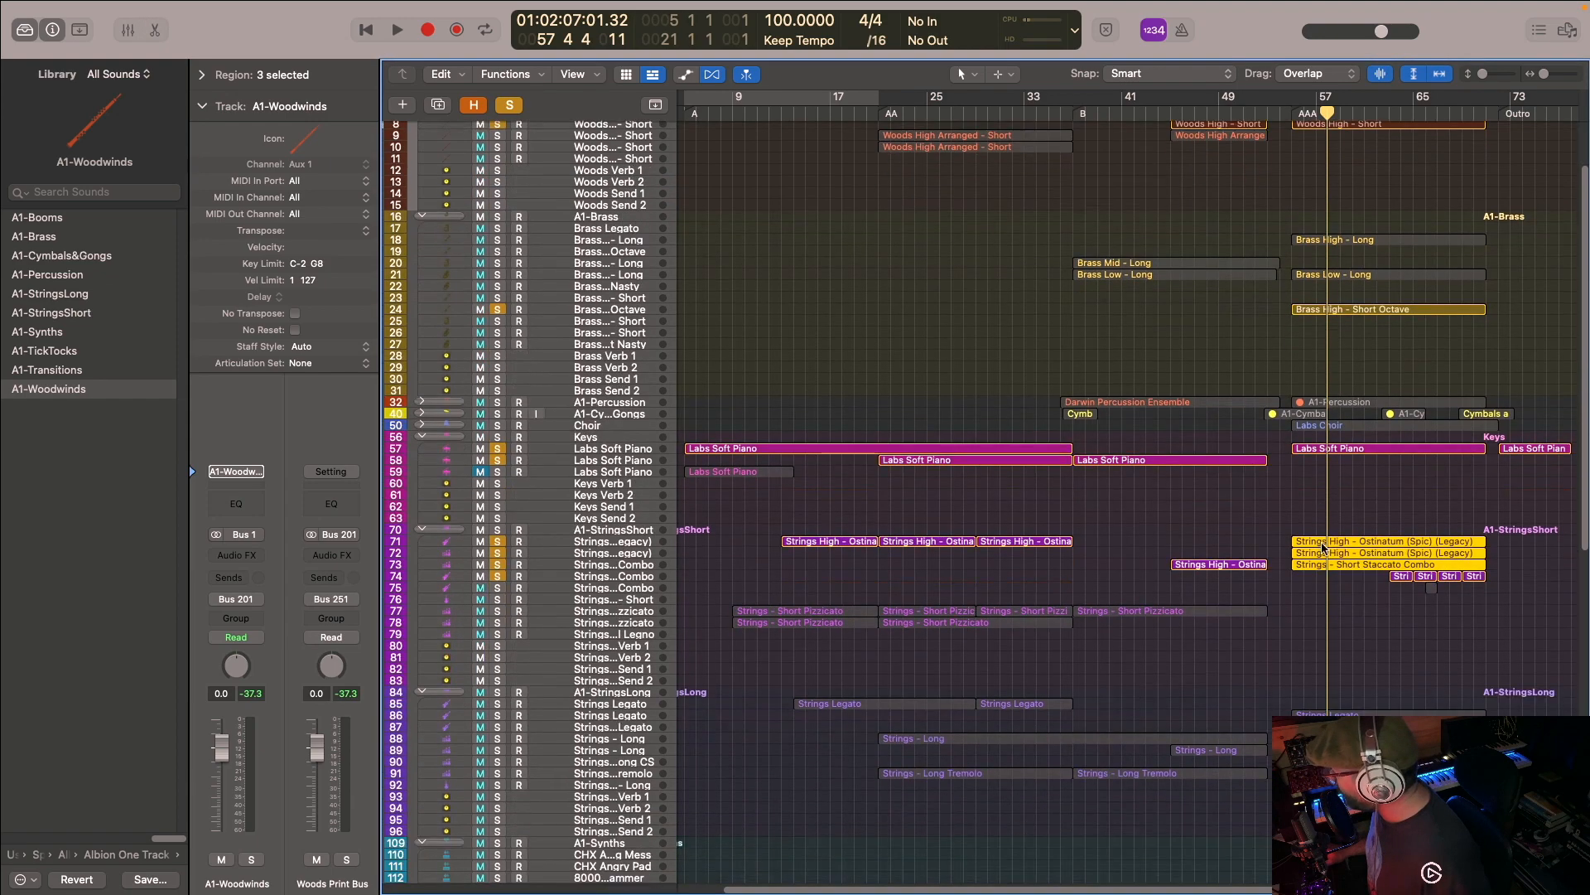
scroll(1335, 475, "up", 3)
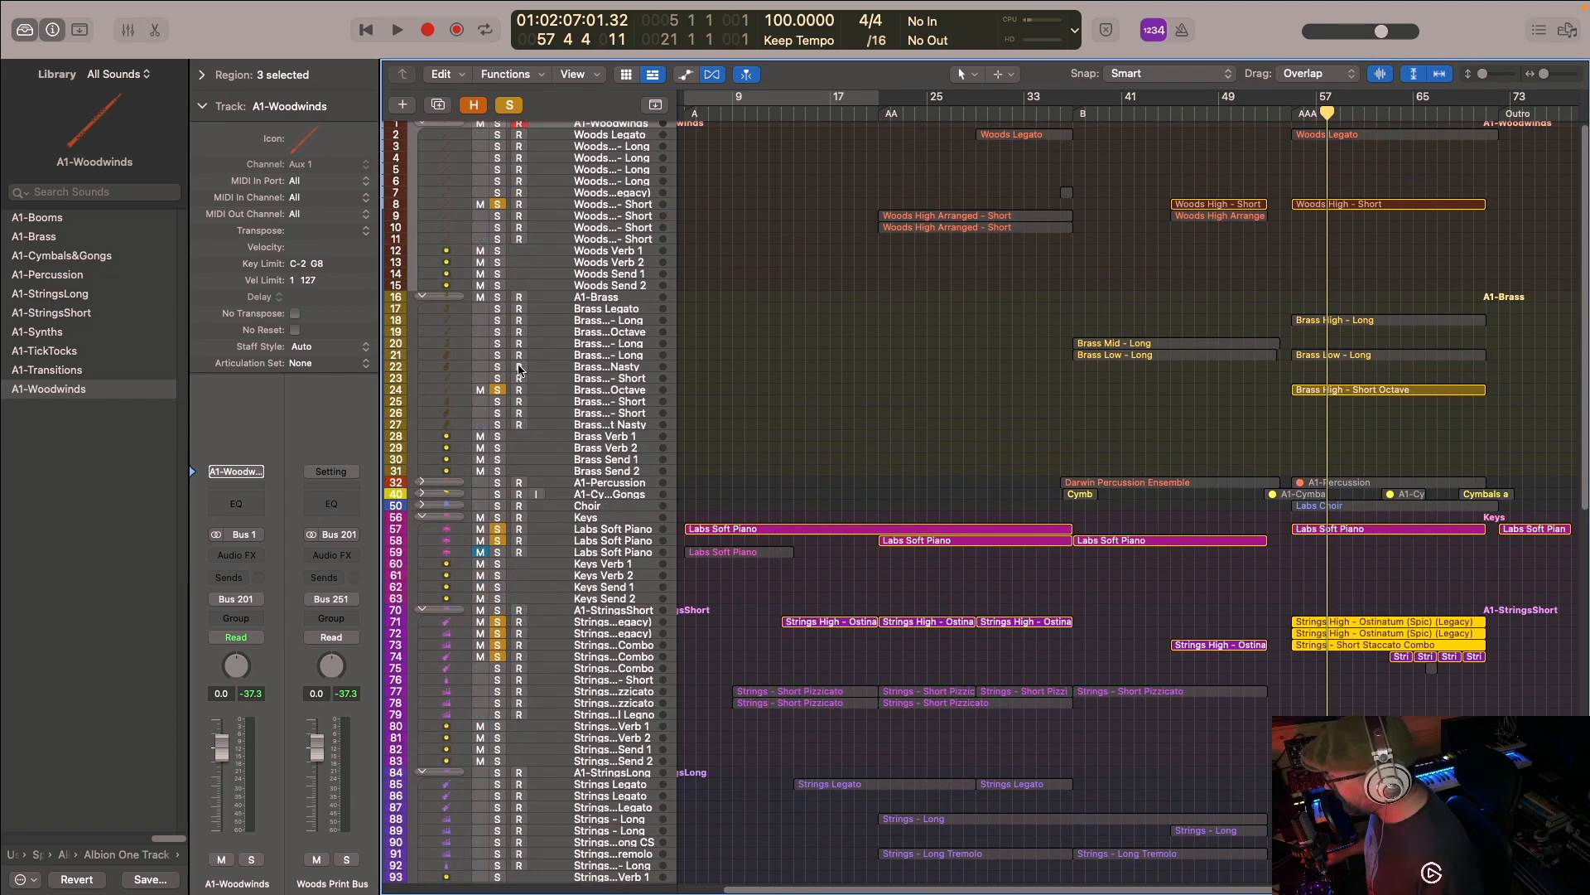
left_click(510, 104)
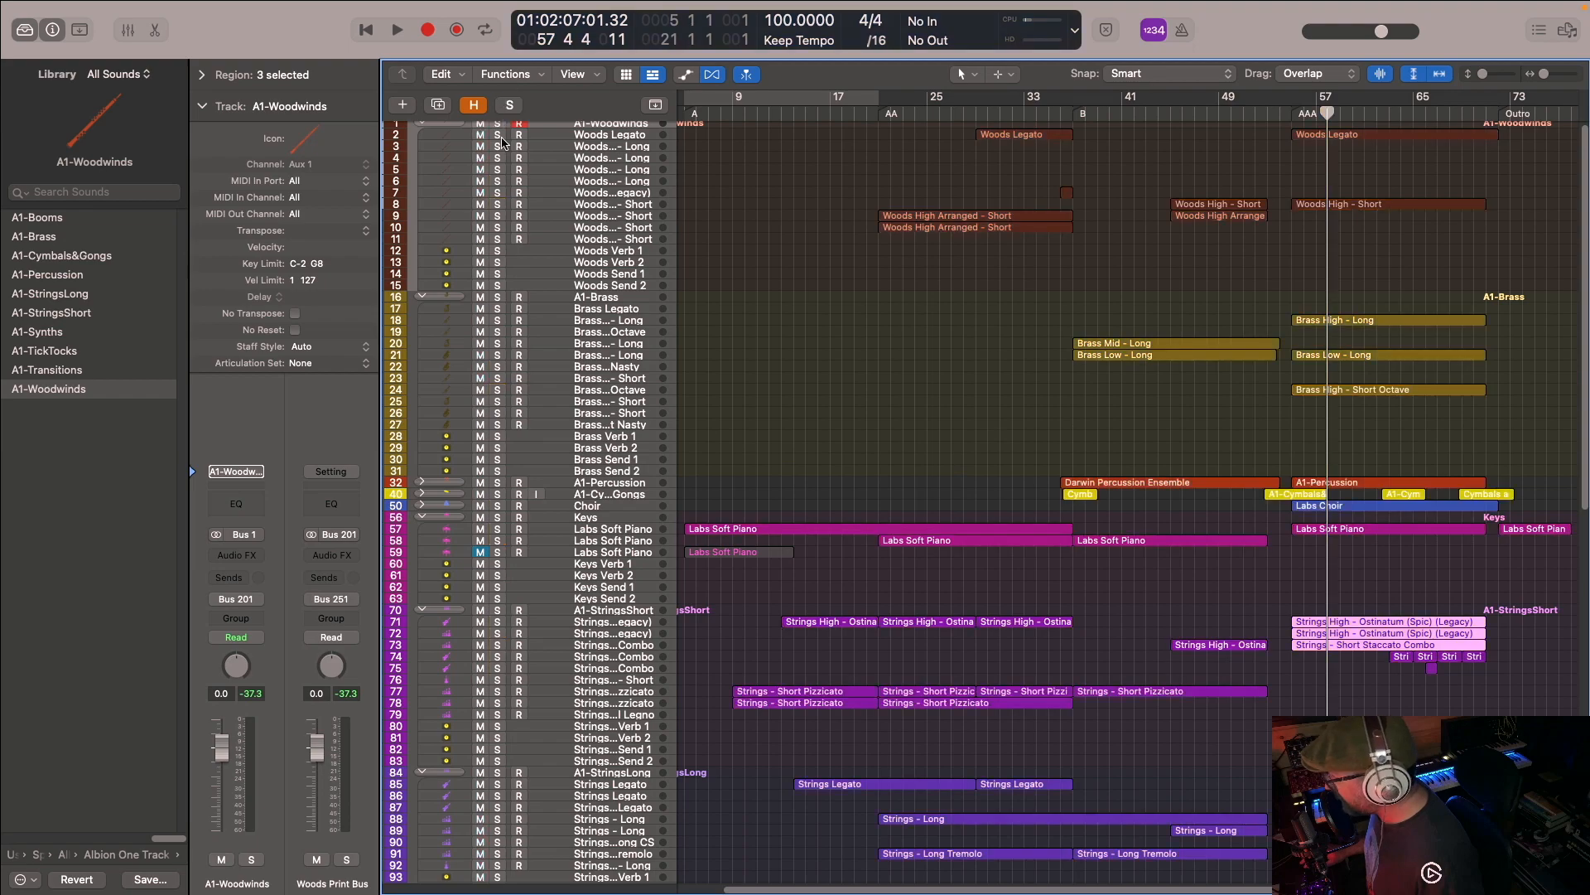
left_click(497, 391)
left_click(1282, 116)
key("space")
double_click(1331, 390)
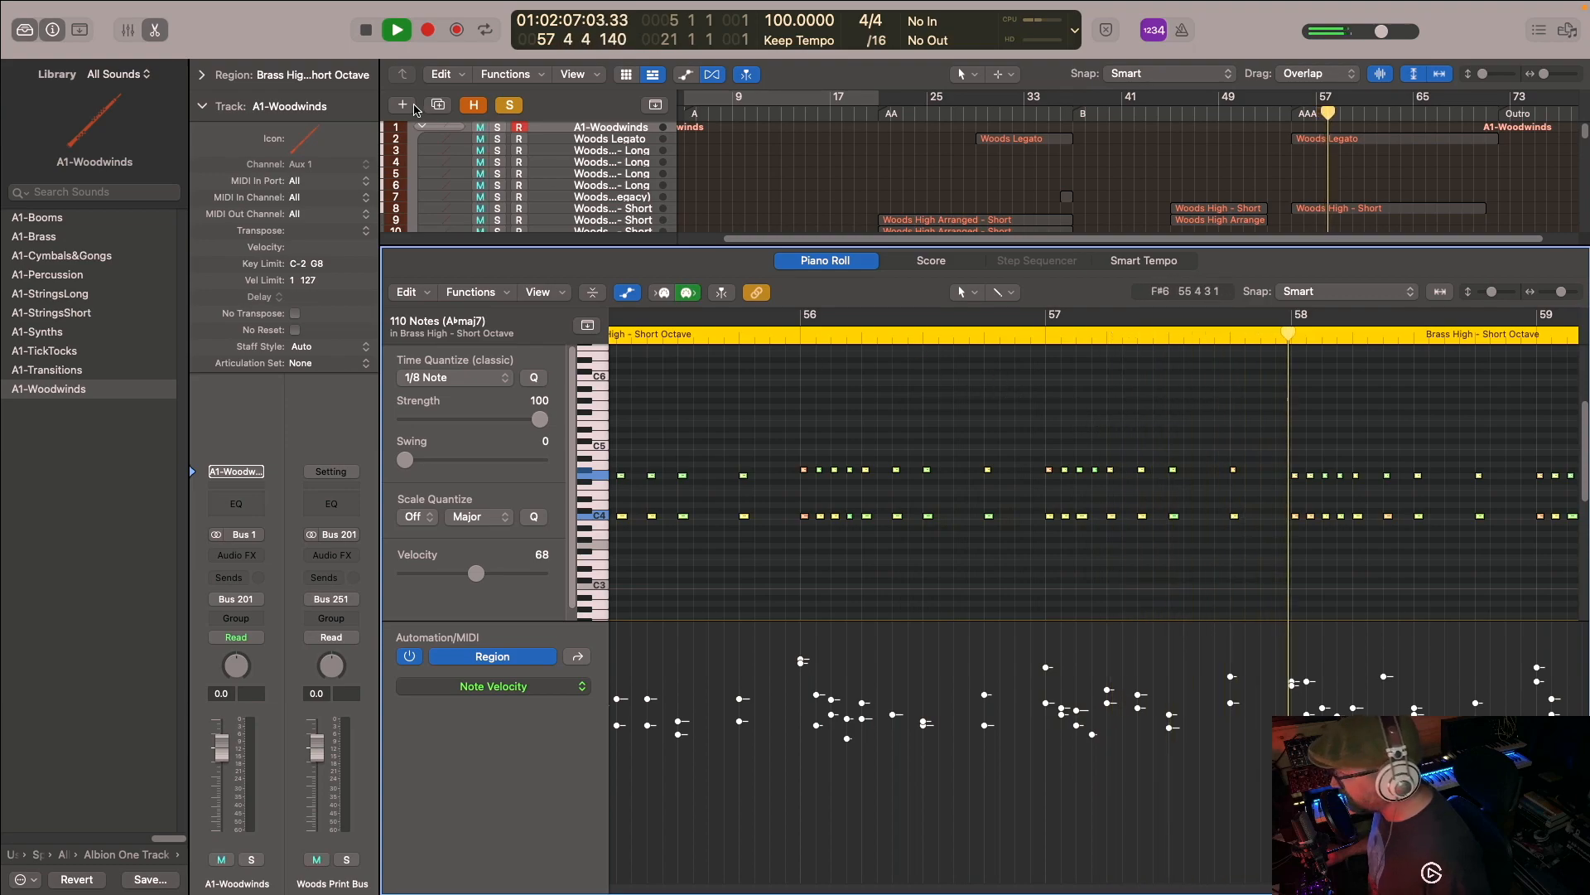
key("e")
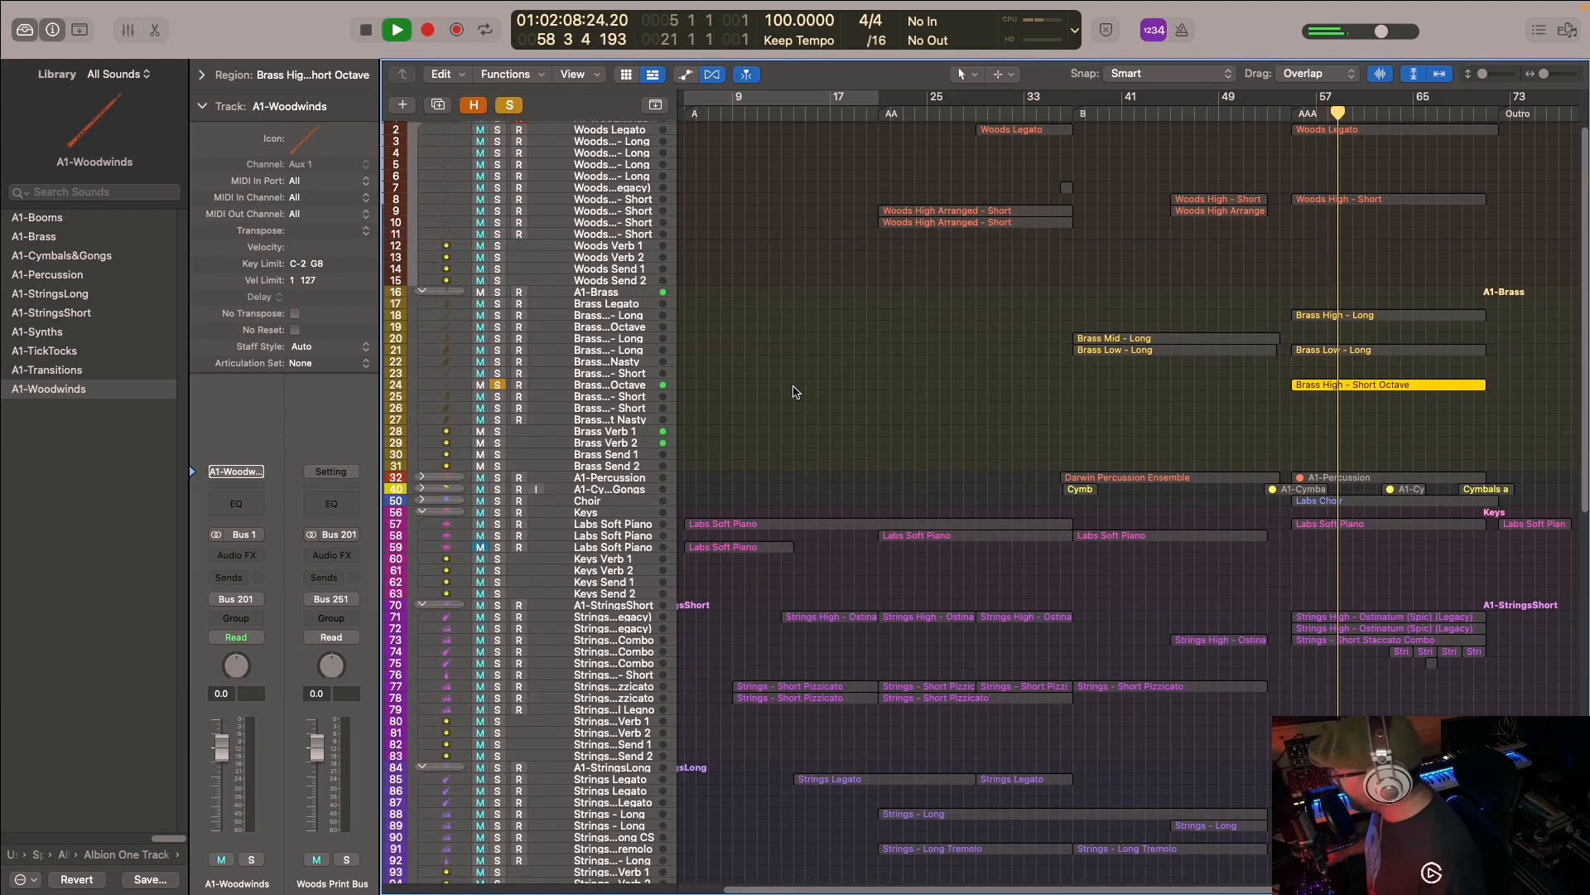
- Add the high ostinatum strings, Short Staccato Combo and Labs Soft Piano tracks to the solo during playback, and stop at bar 63
scroll(795, 392, "down", 5)
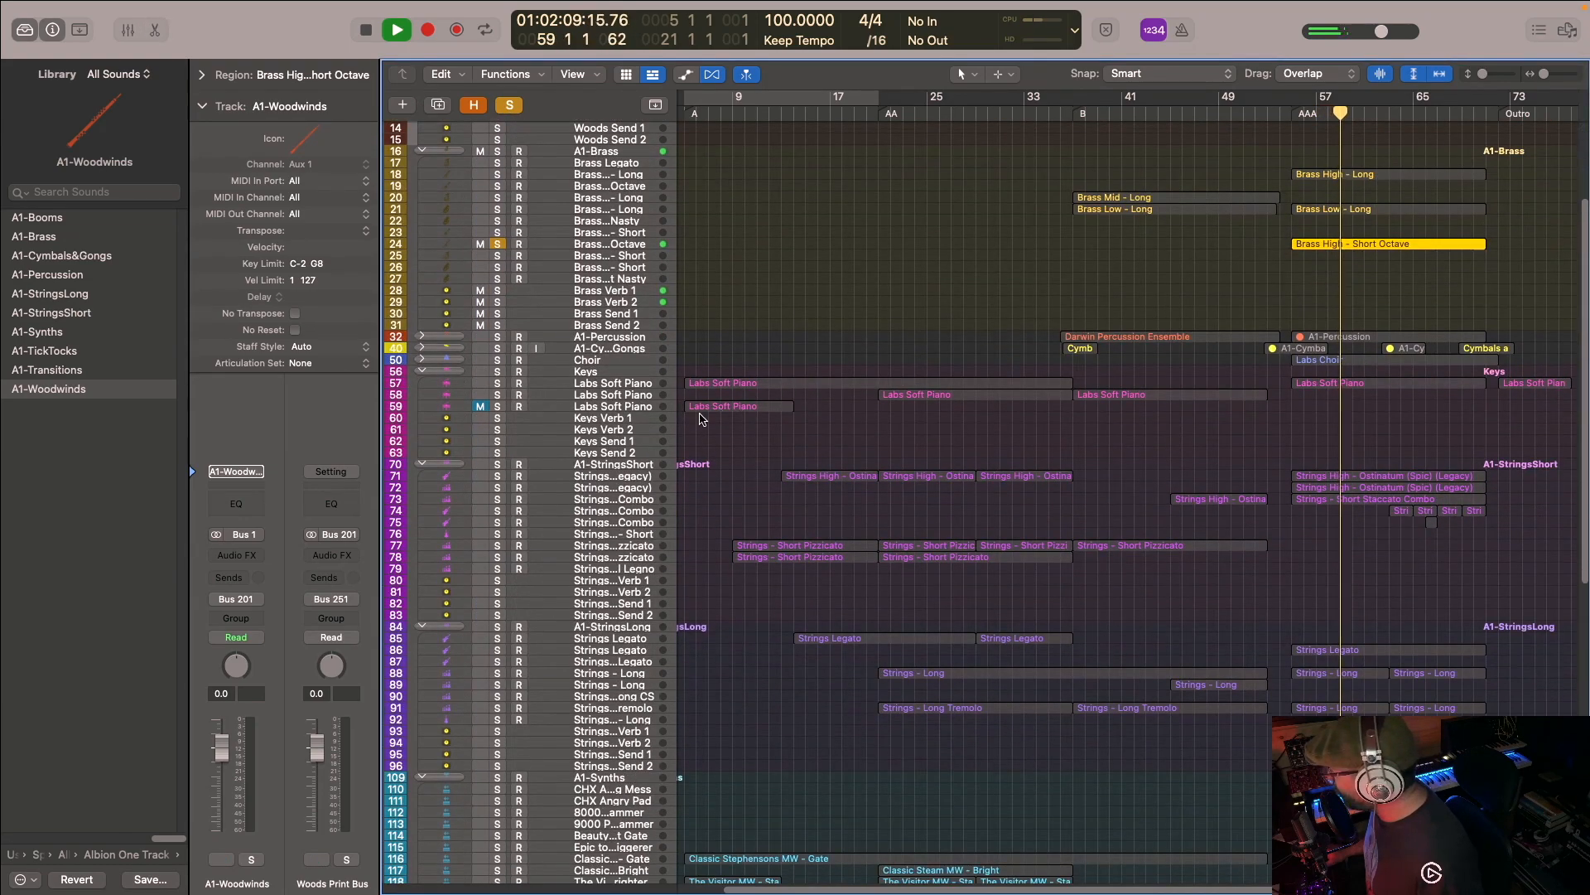
left_click(500, 478)
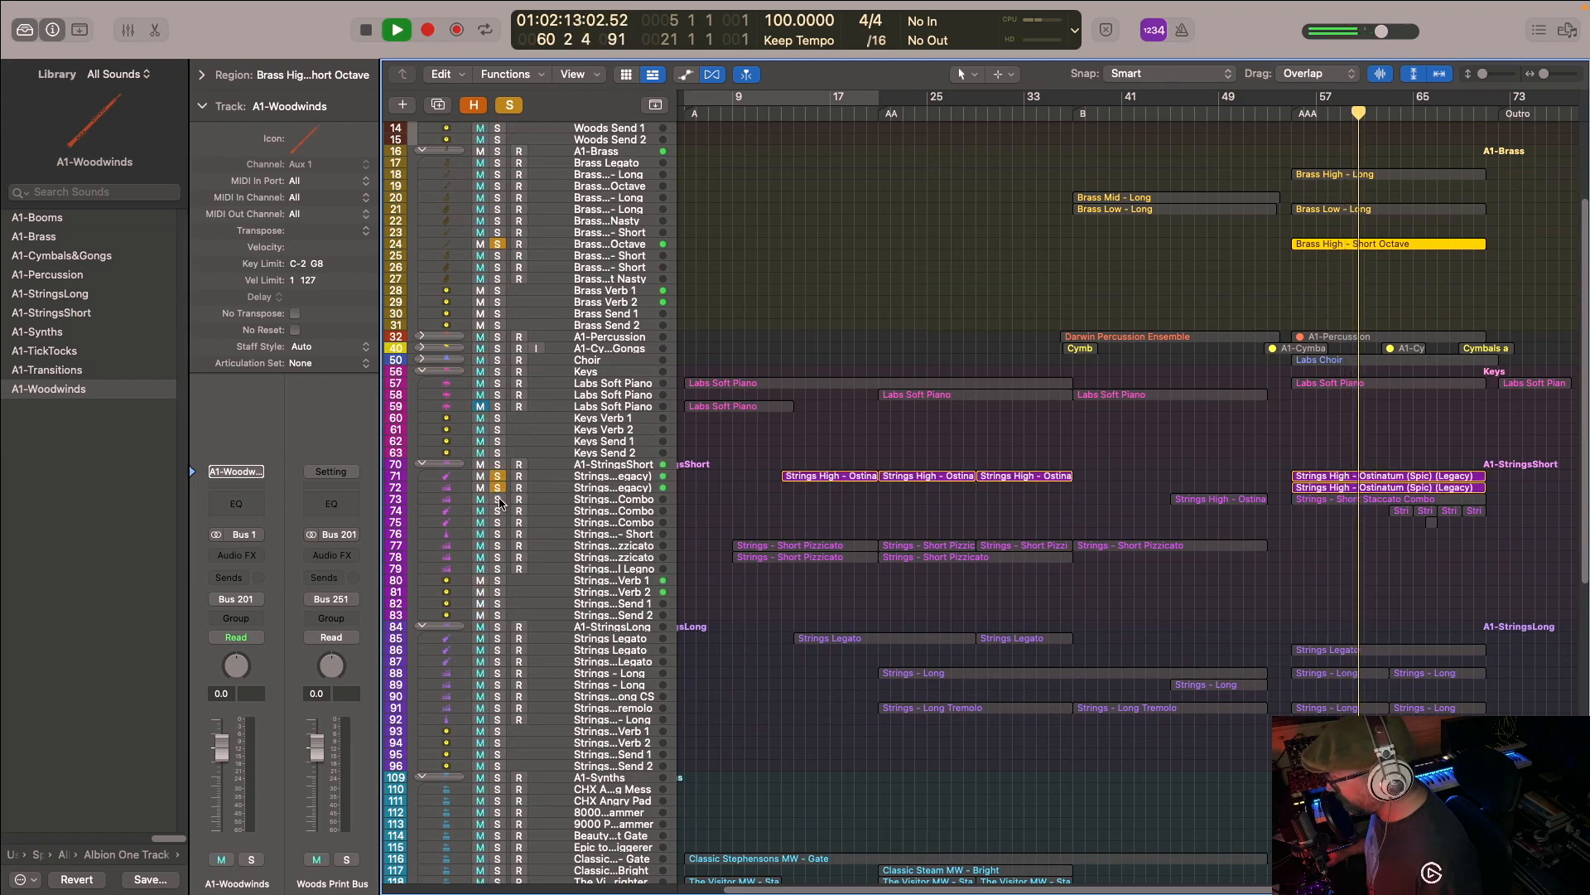
left_click(498, 500)
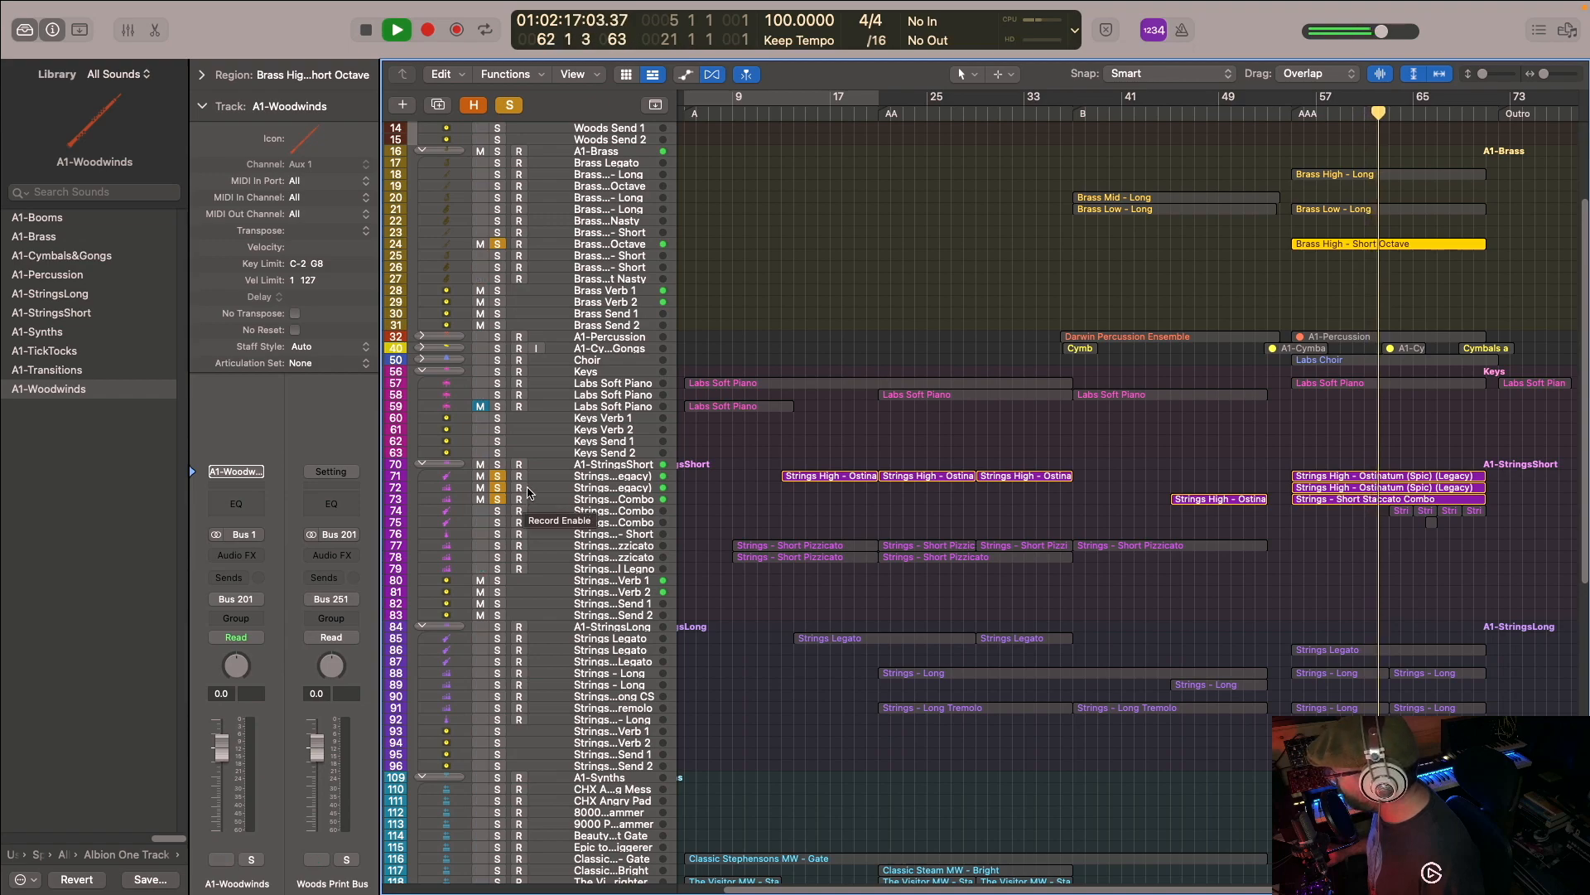
left_click(499, 384)
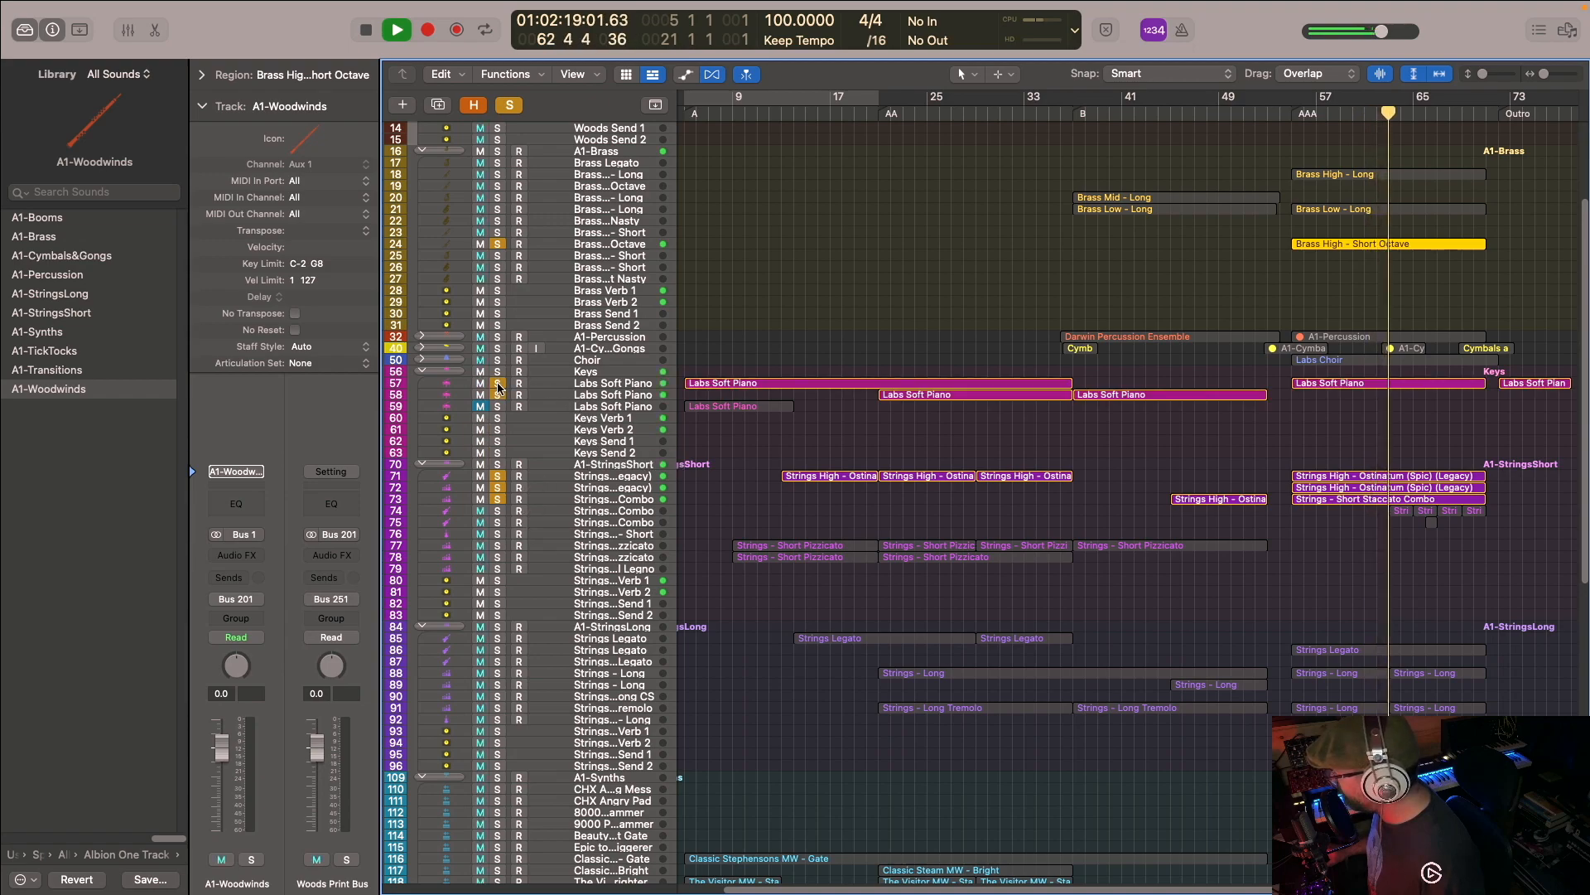
key("space")
- Add the Woods High - Short track to the soloed layers and play on from bar 63 to bar 65
scroll(972, 323, "up", 5)
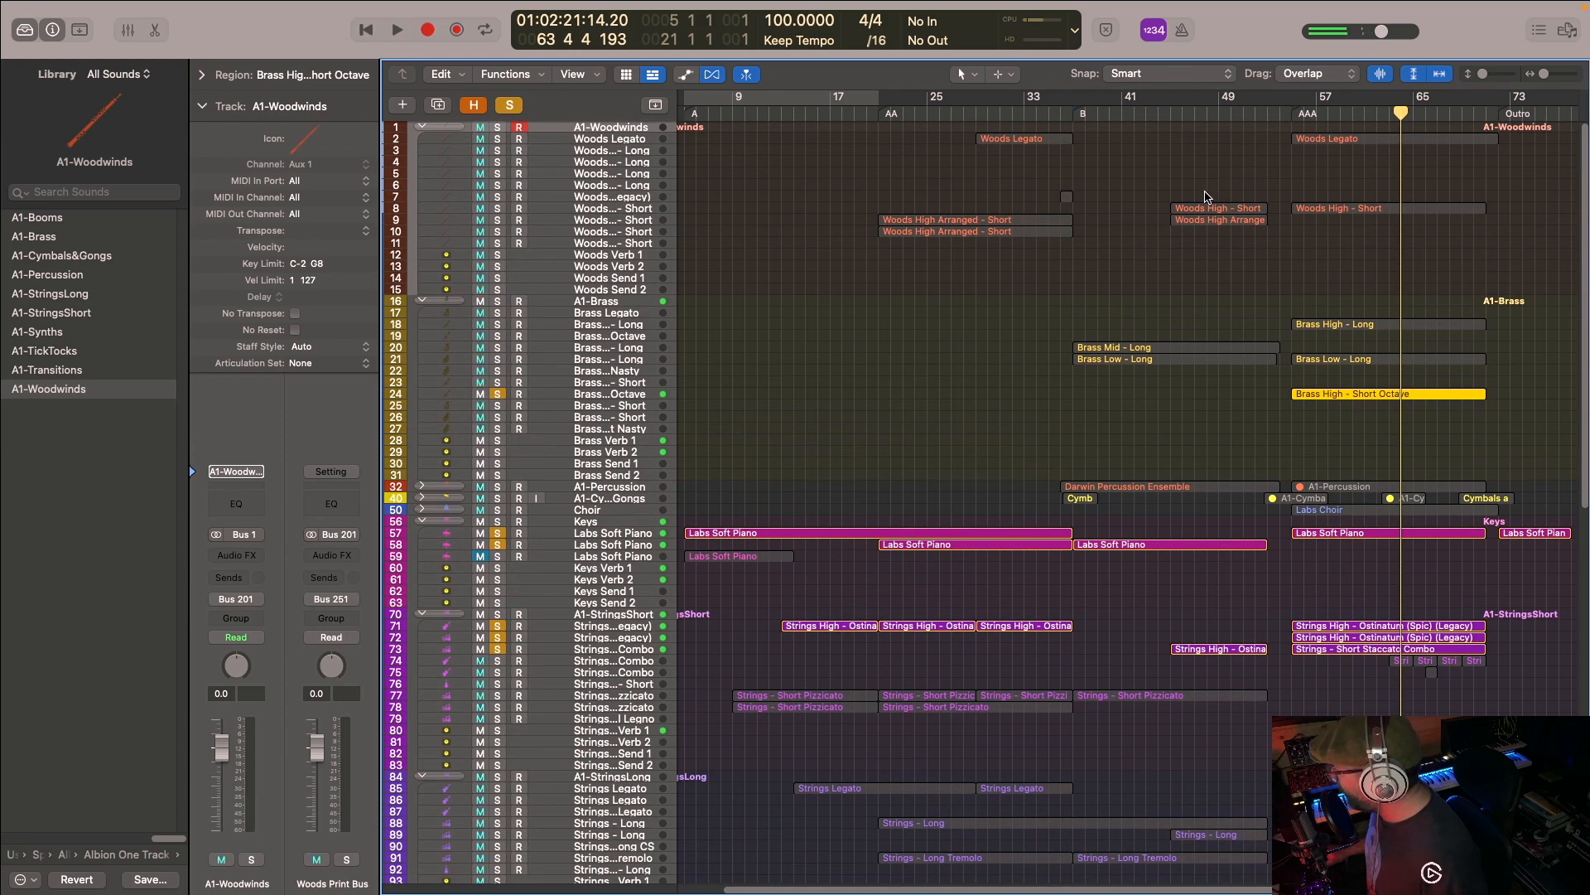
left_click(497, 197)
left_click(497, 209)
key("space")
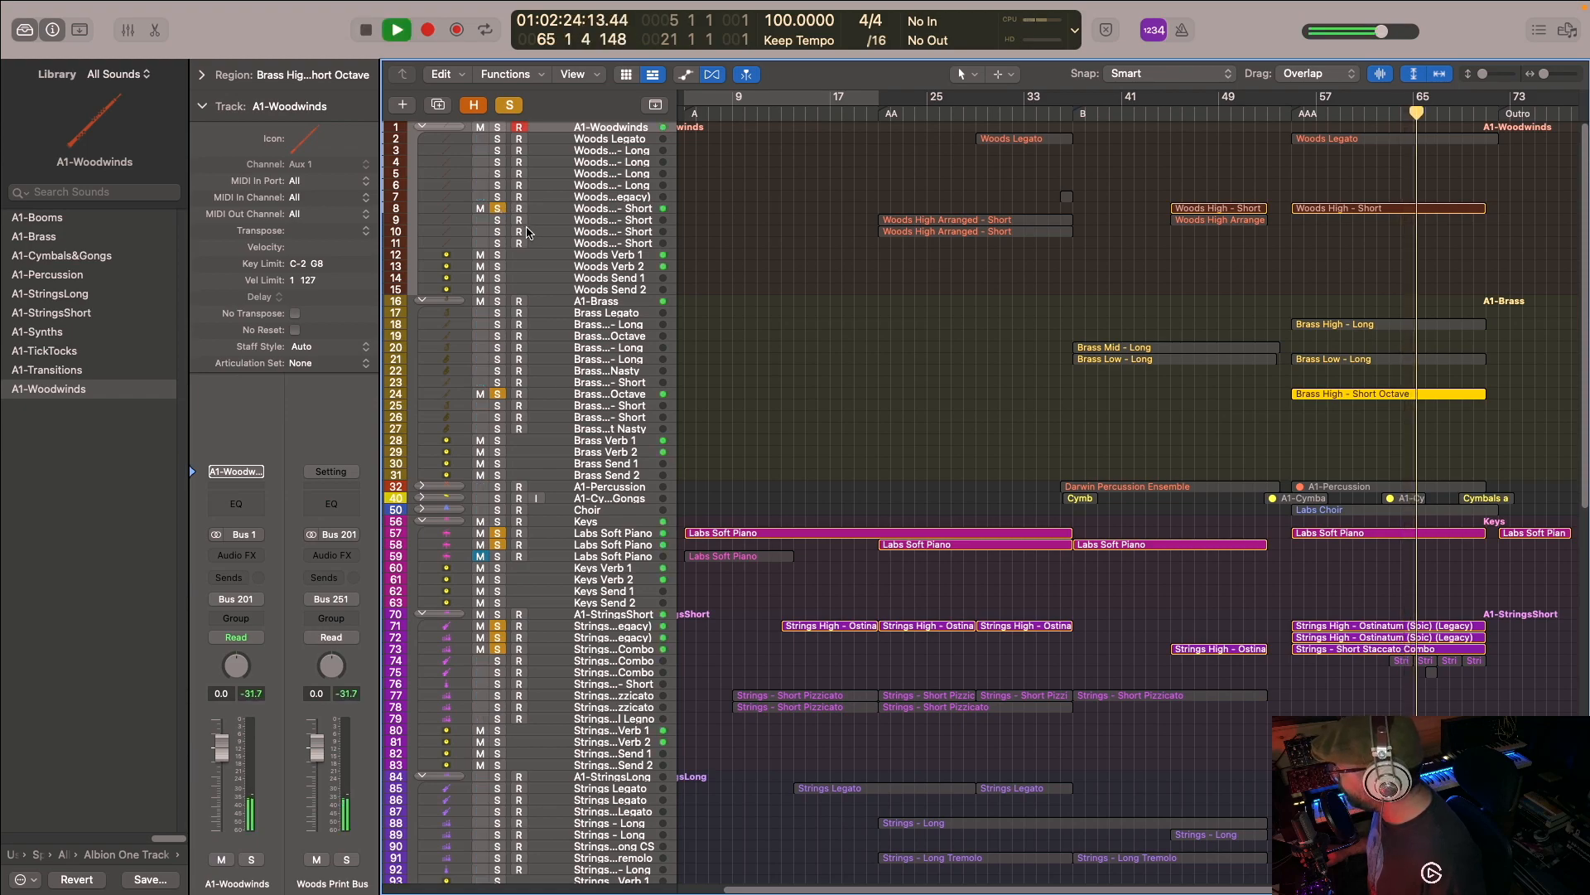
key("space")
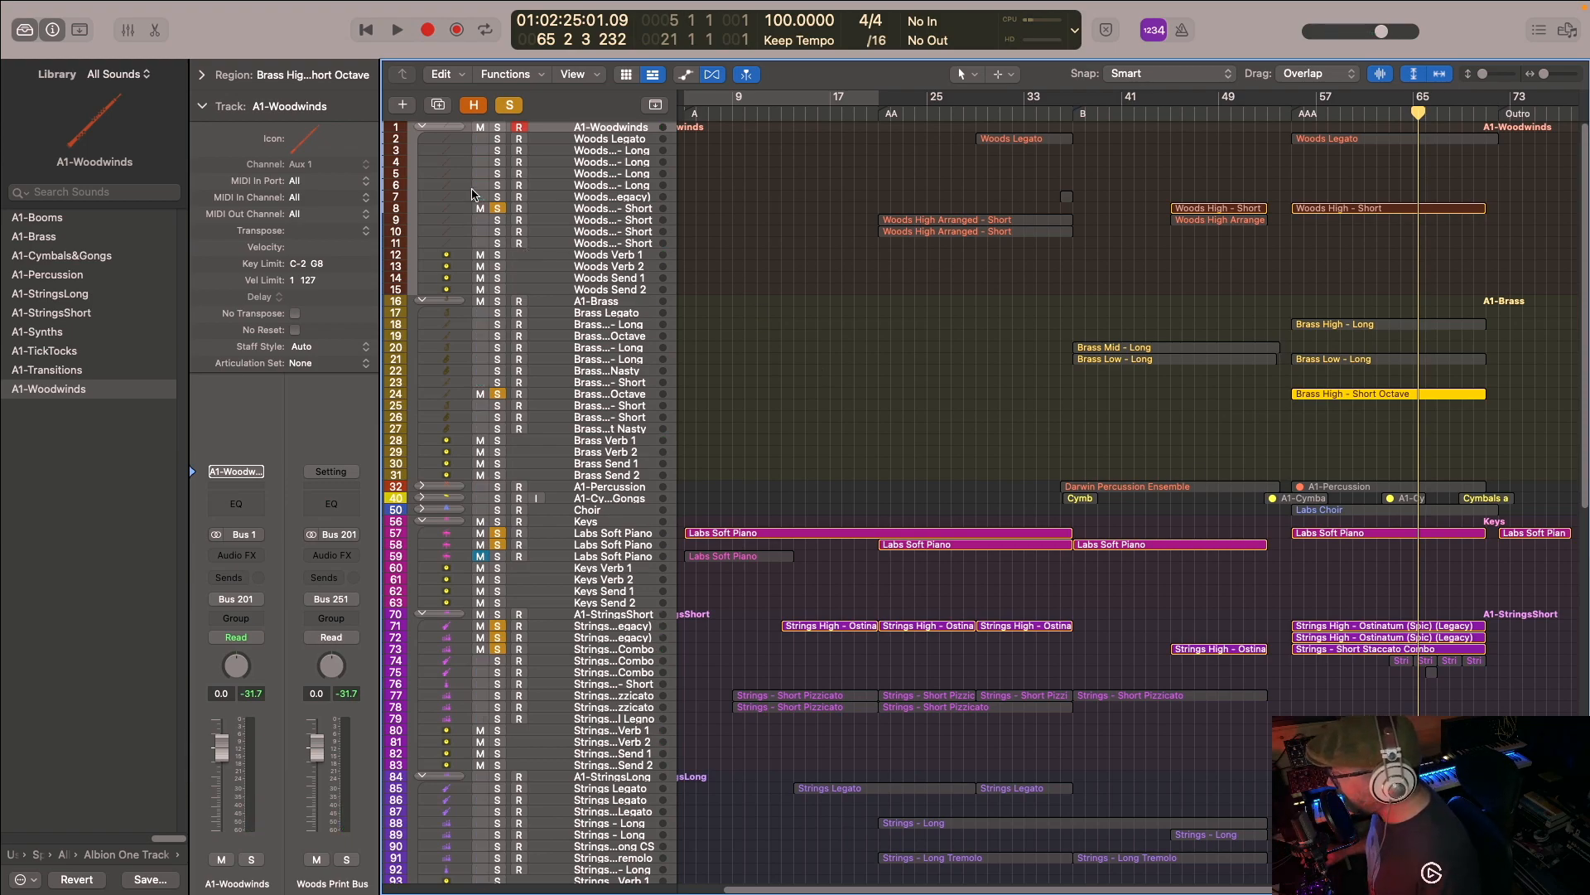
- Clear the solos, solo the Woods Legato track and examine the melody of its AAA region in the Piano Roll
left_click(511, 109)
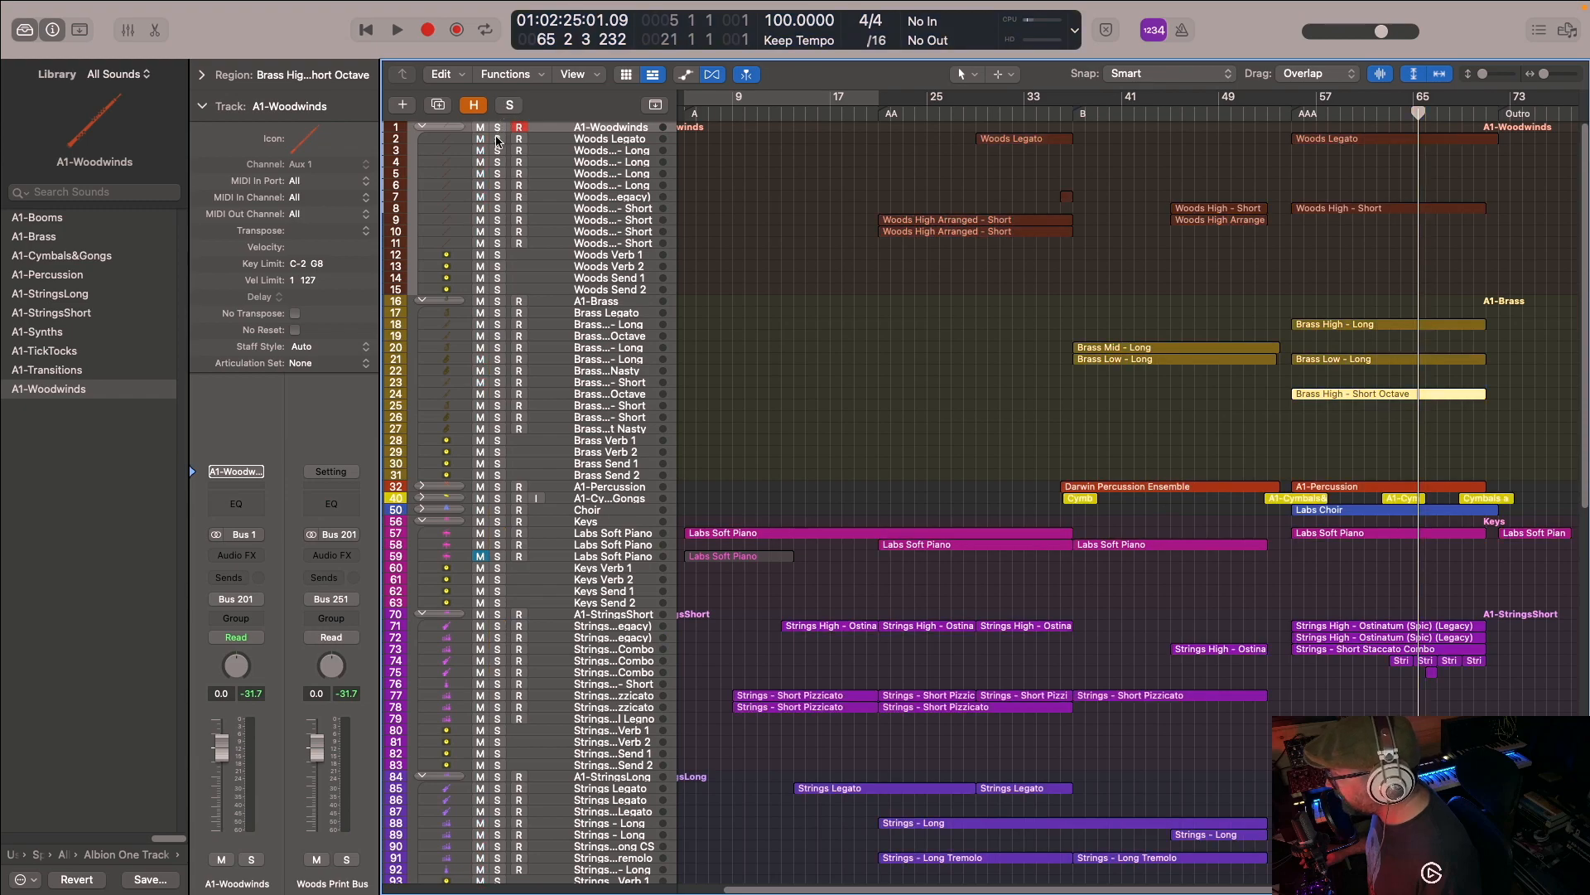
left_click(497, 138)
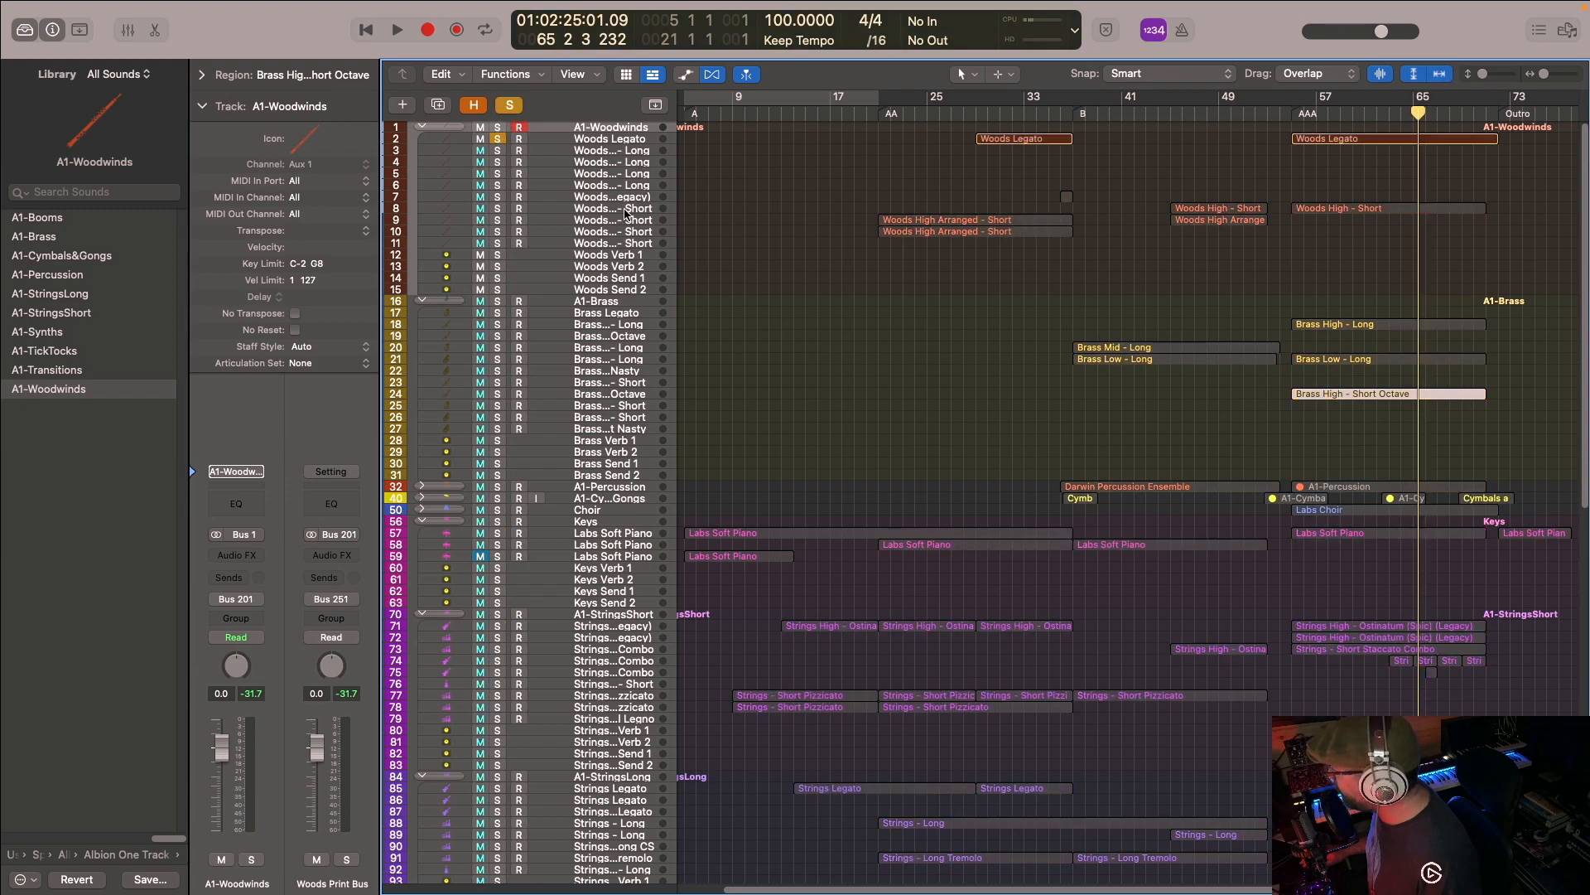
double_click(1339, 139)
key("super+Left")
key("super+Left")
key("super+Left")
key("super+Left")
key("super+Left")
key("super+Left")
scroll(1154, 458, "right", 3)
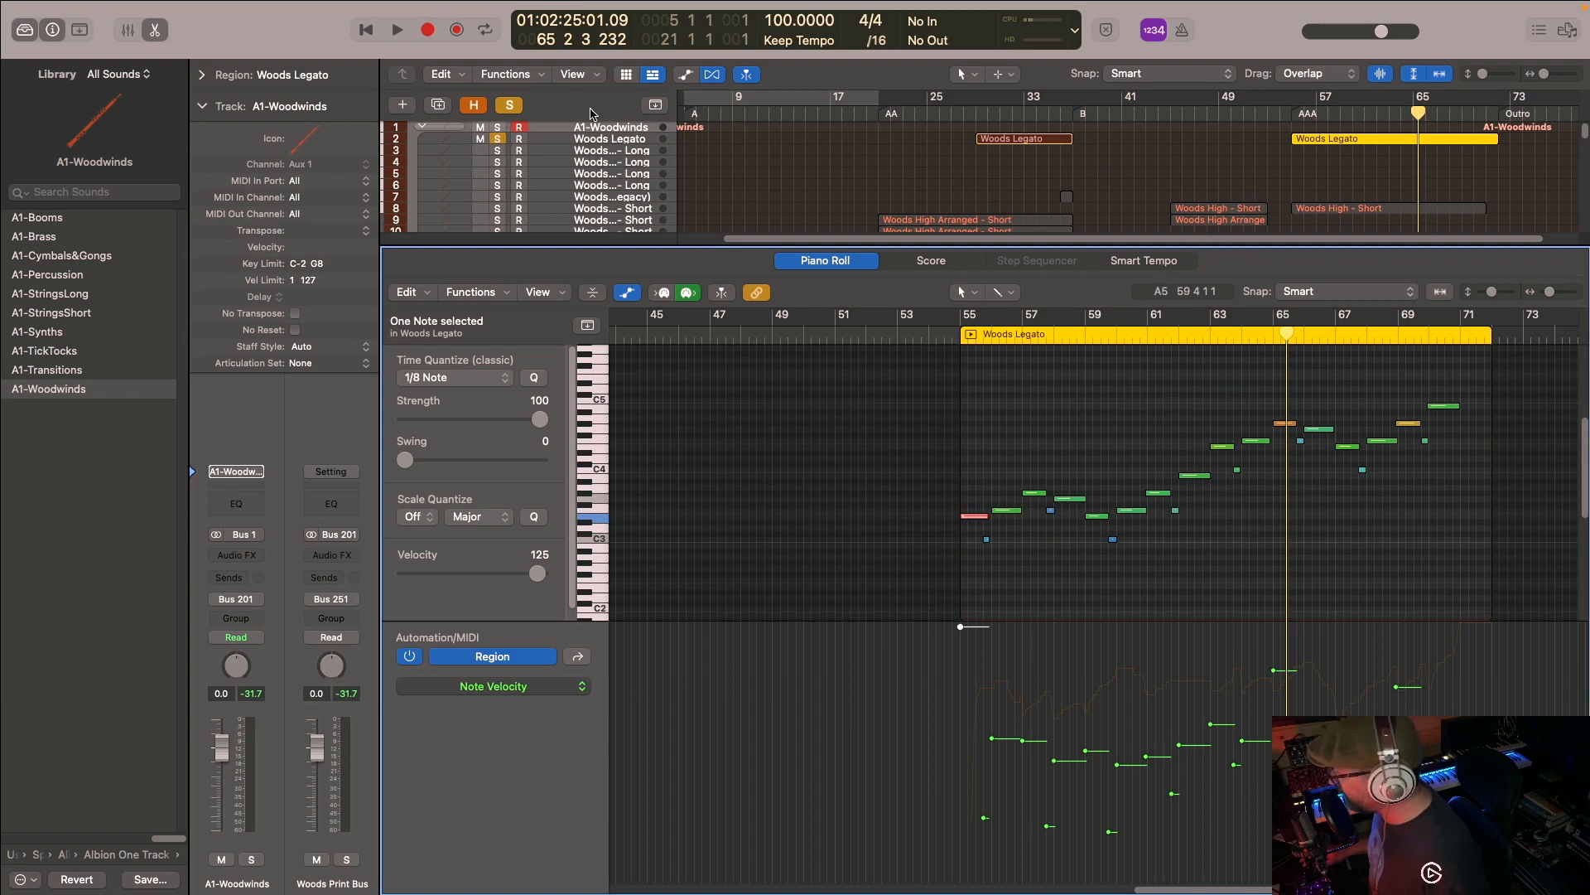
scroll(732, 133, "down", 5)
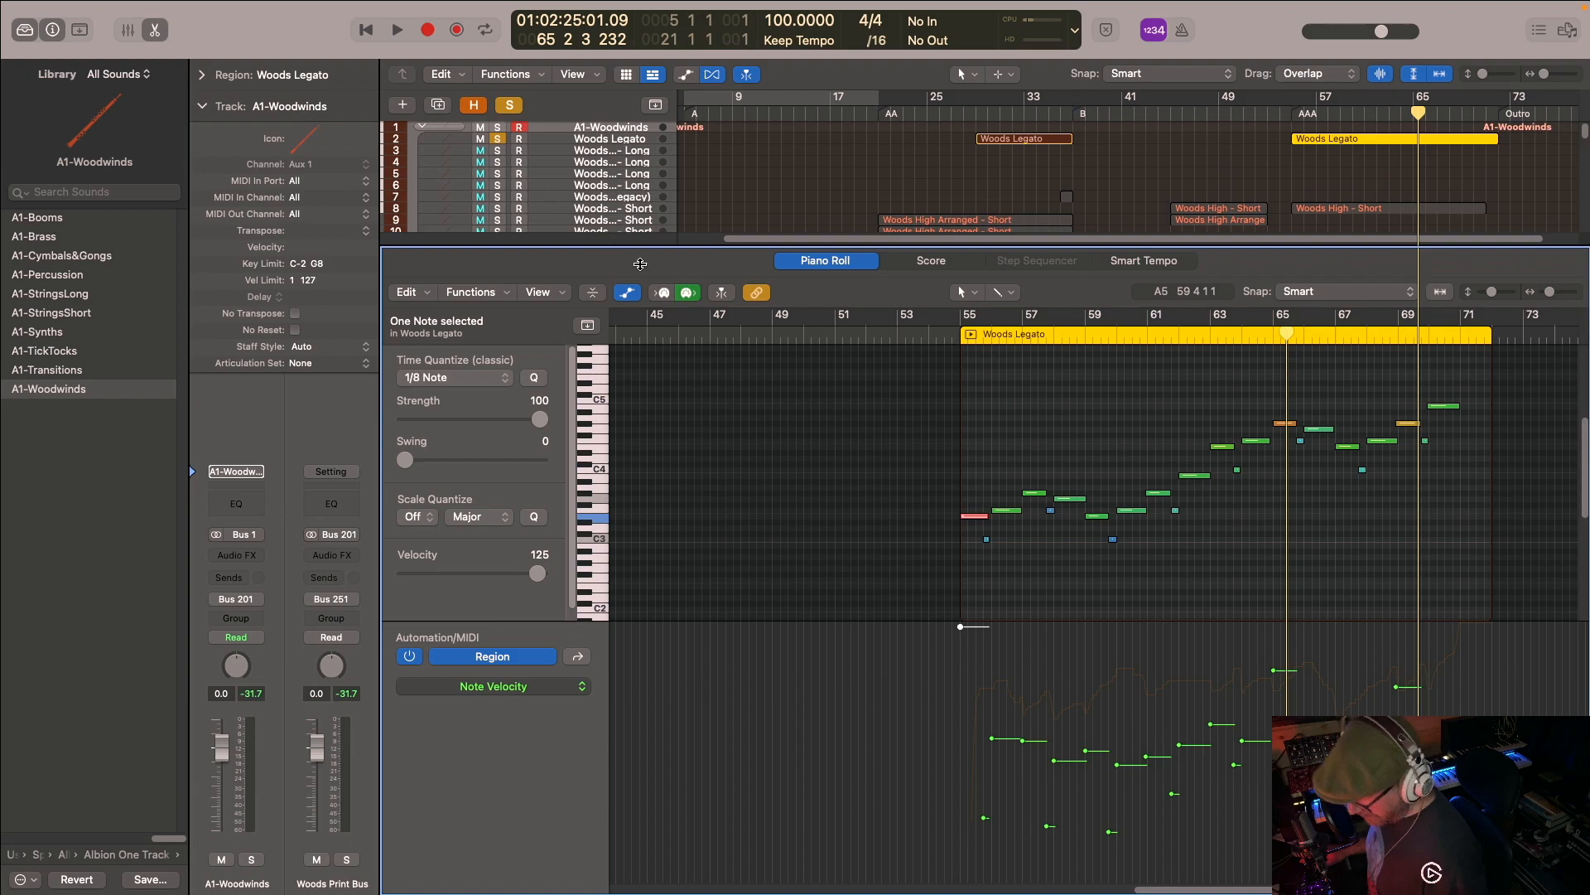
key("p")
- Add the Brass High - Long track to the solo and view its AAA region's notes in the Piano Roll
scroll(732, 310, "up", 3)
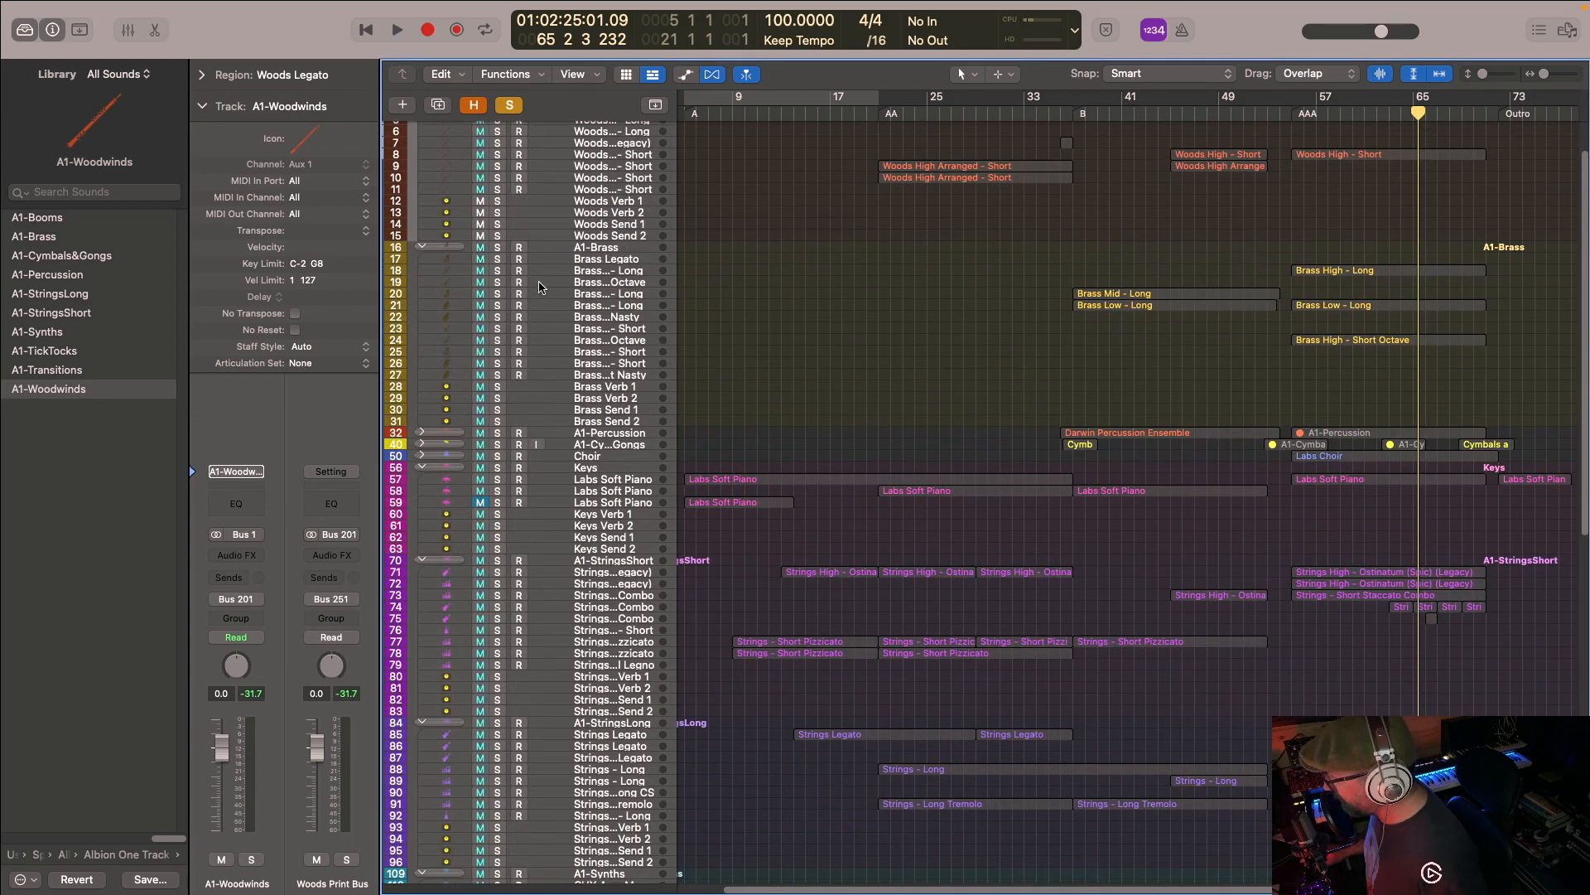
left_click(497, 270)
left_click(1317, 272)
key("p")
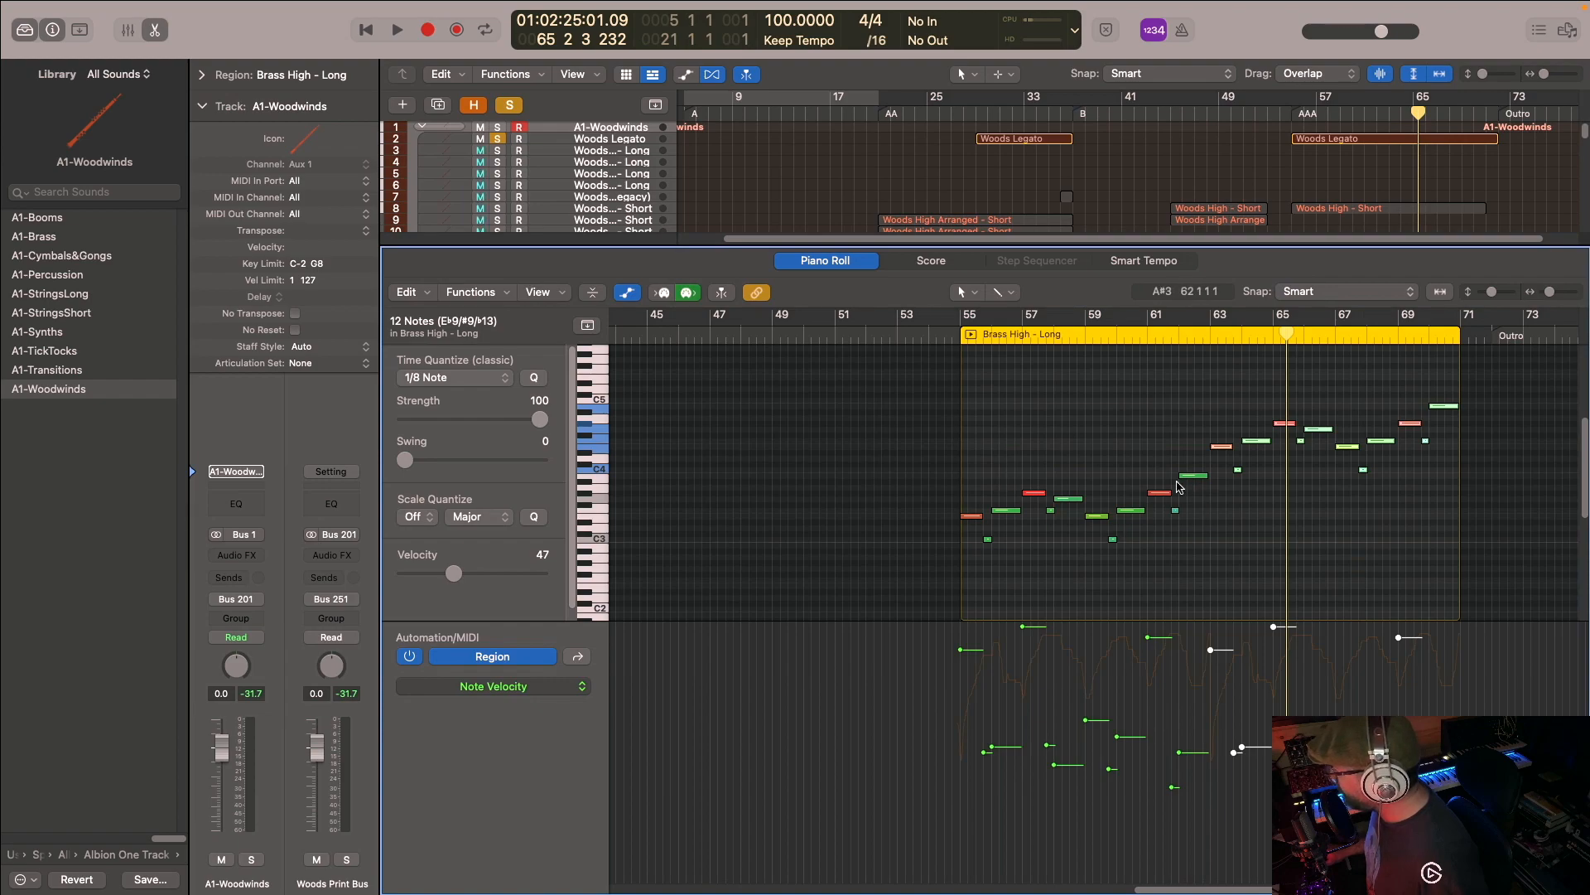
key("p")
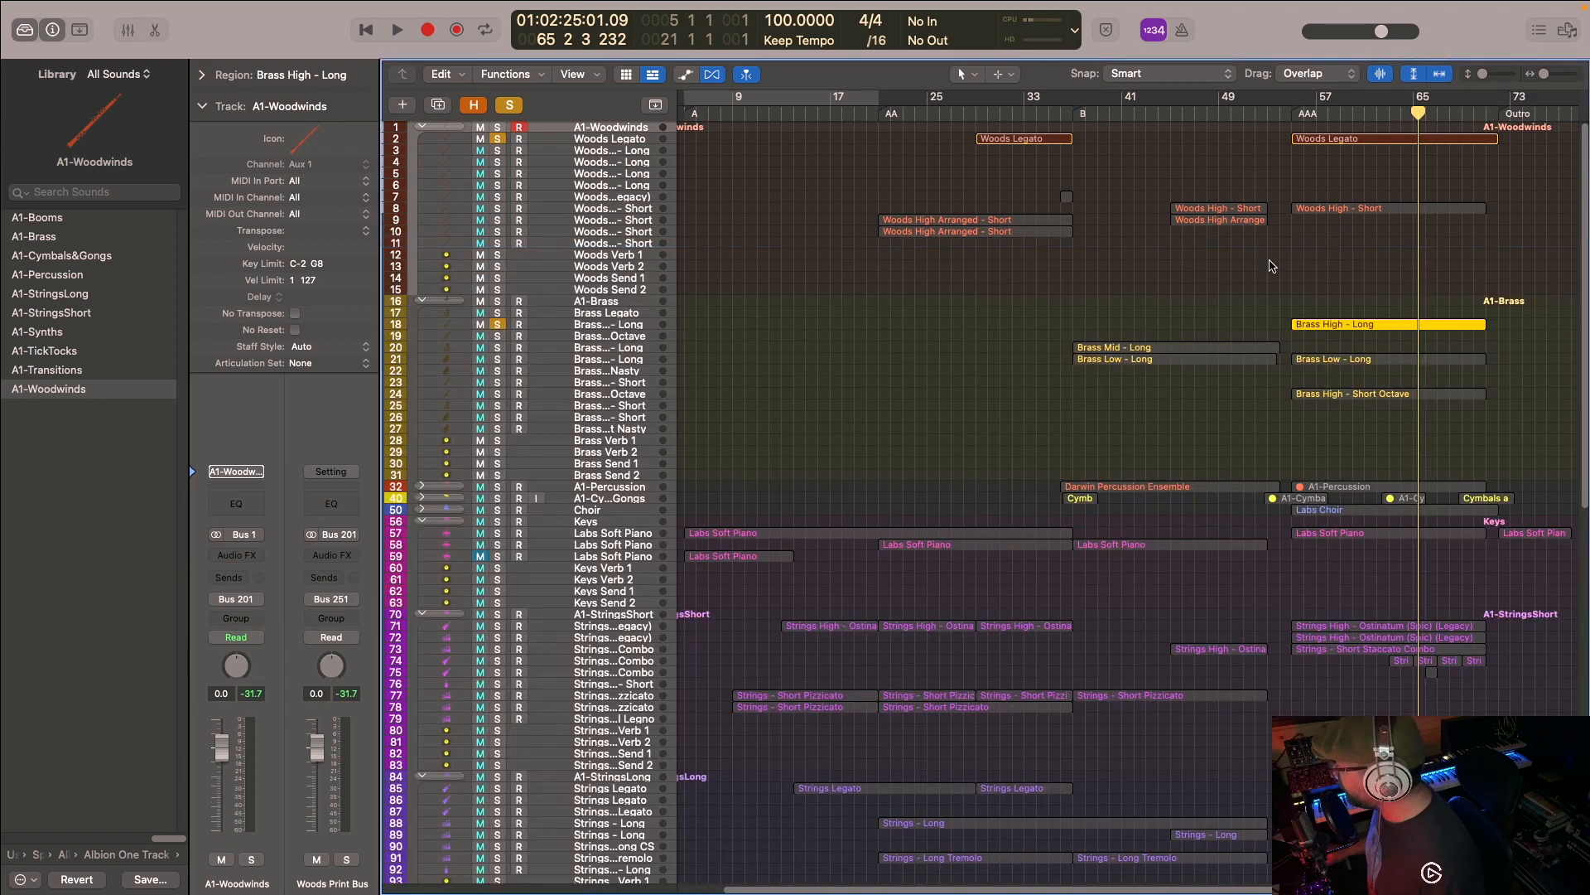
- Add the Strings Legato track holding the AAA region to the solo and play the layers from bar 55
scroll(1102, 323, "down", 5)
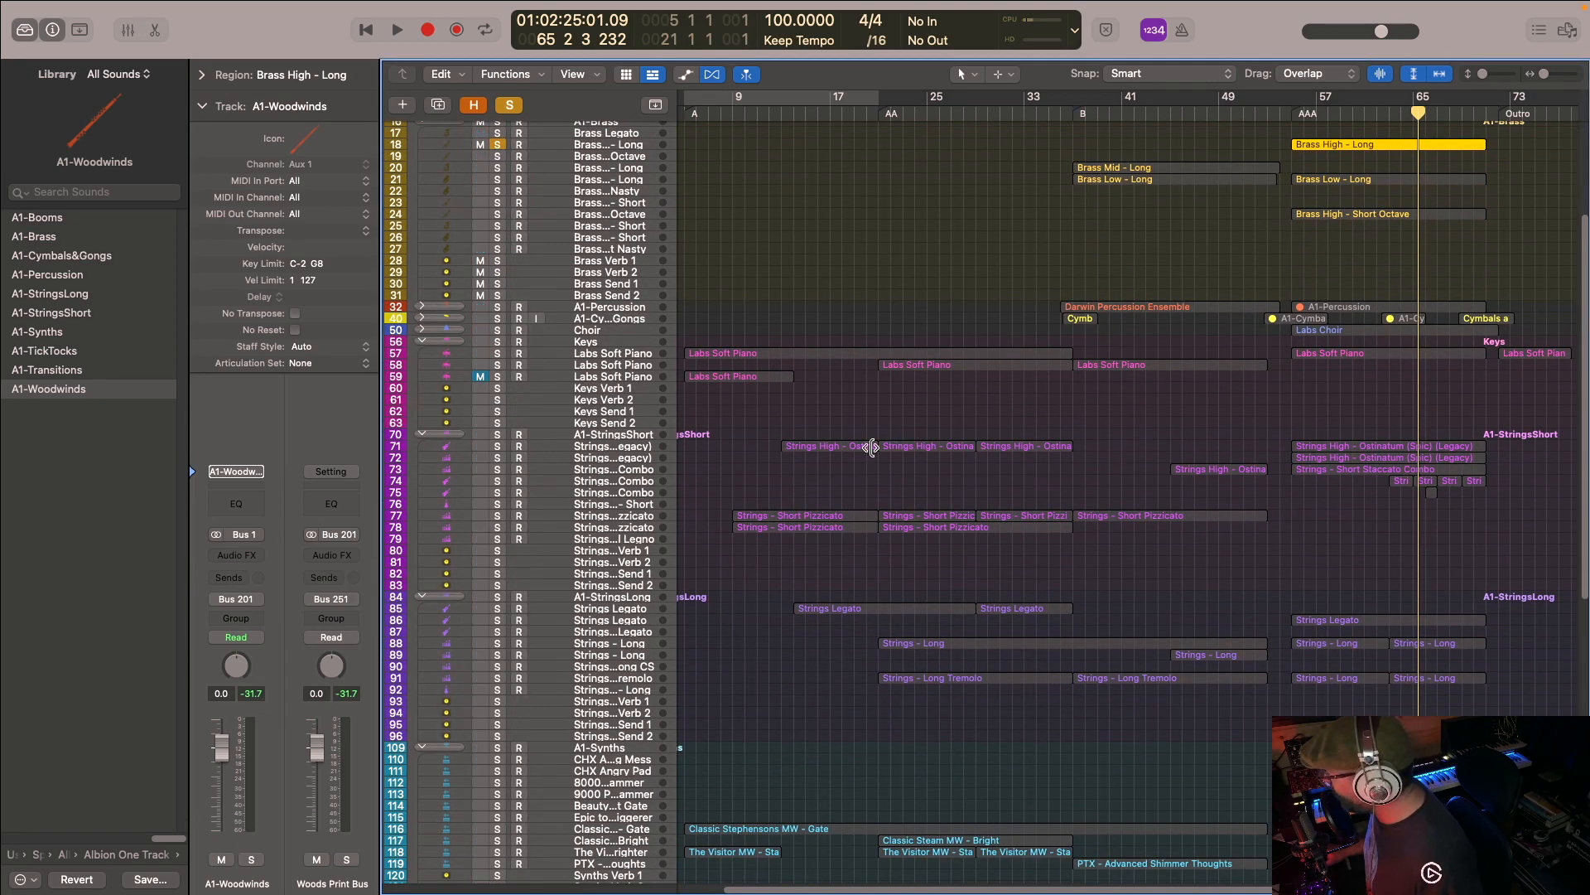
scroll(779, 480, "down", 2)
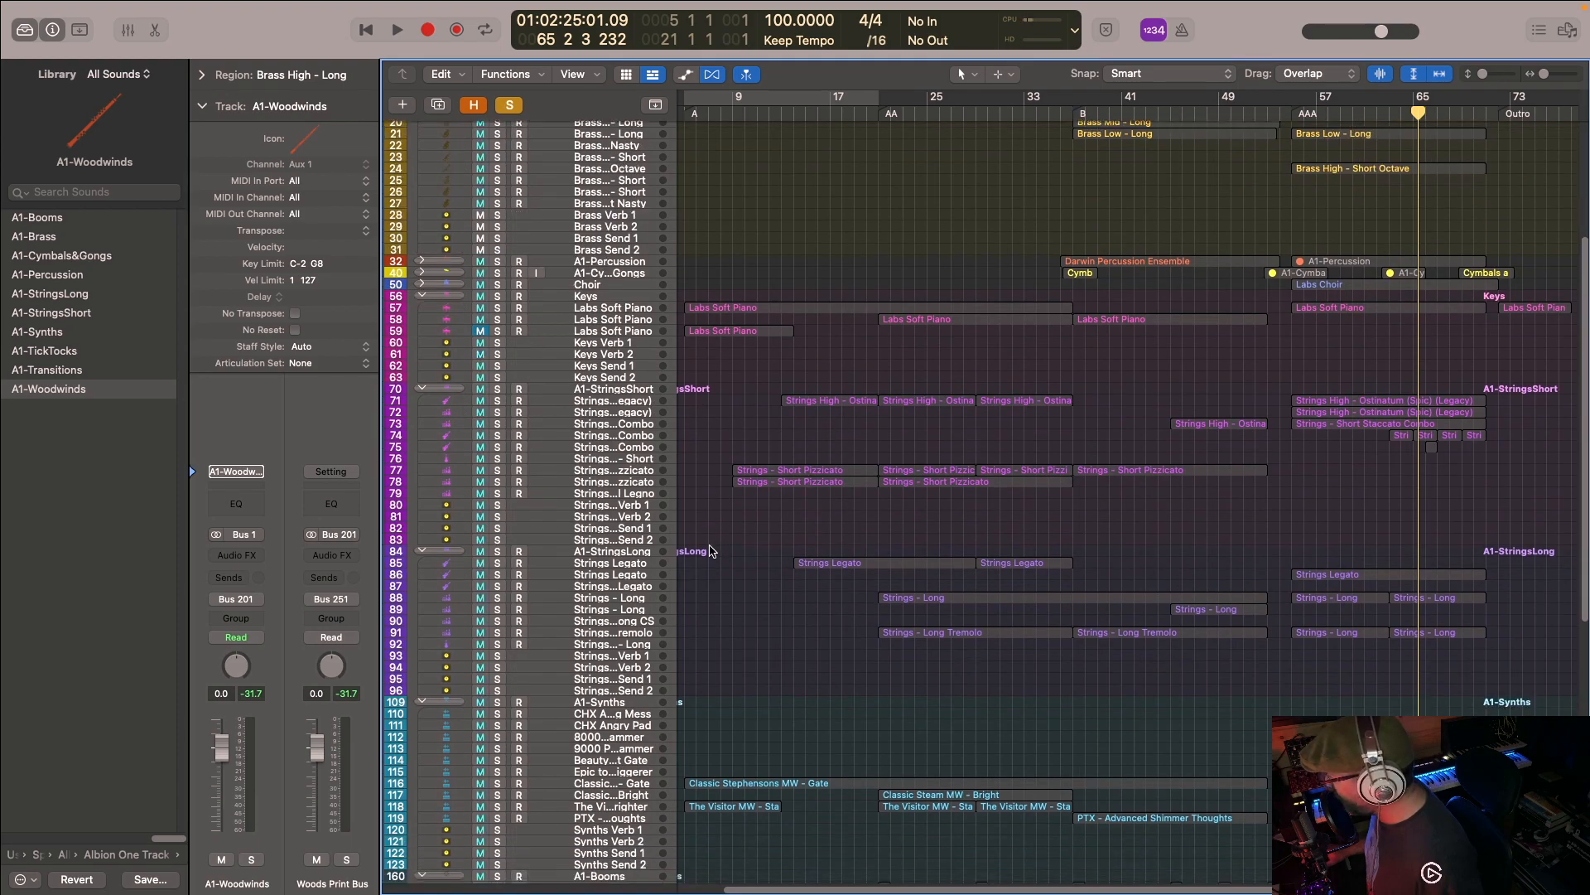
left_click(500, 587)
left_click(499, 586)
left_click(1291, 112)
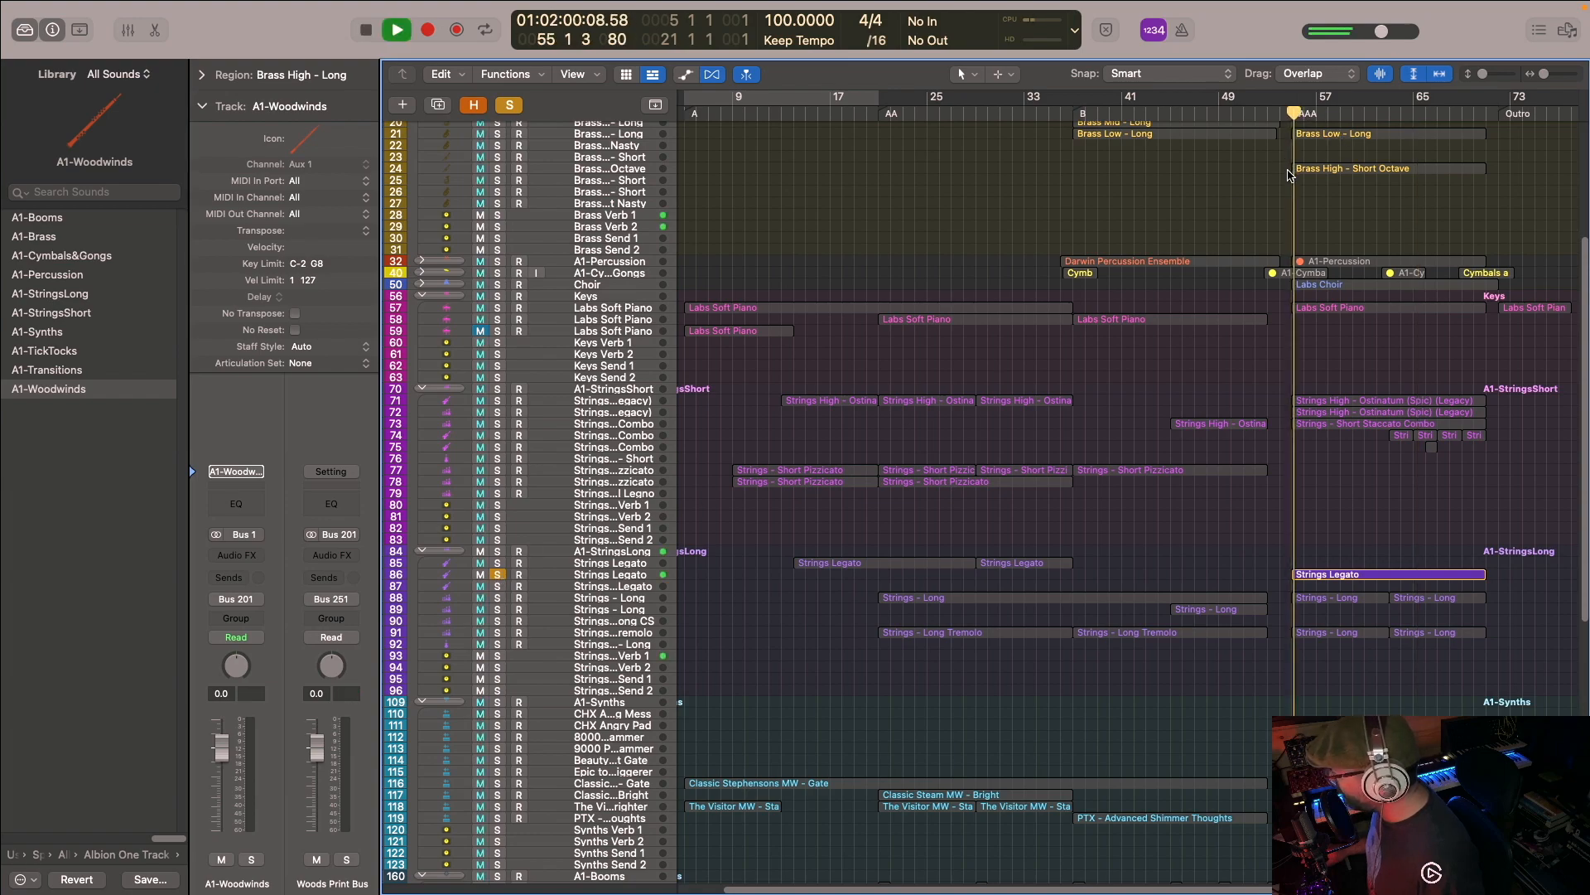
scroll(1375, 307, "up", 5)
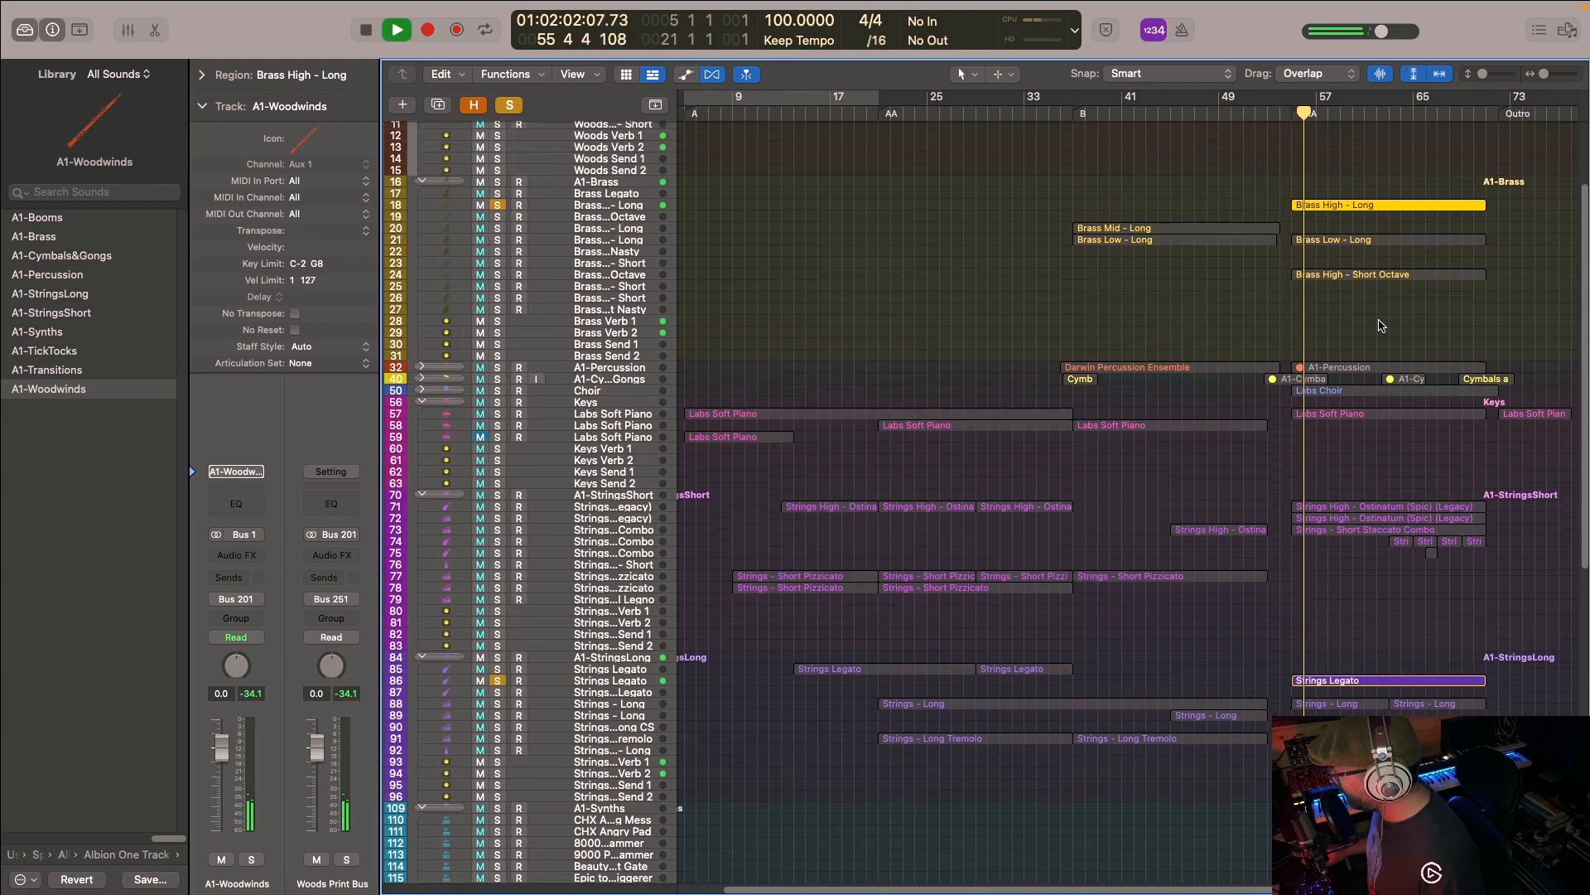
scroll(1382, 314, "down", 4)
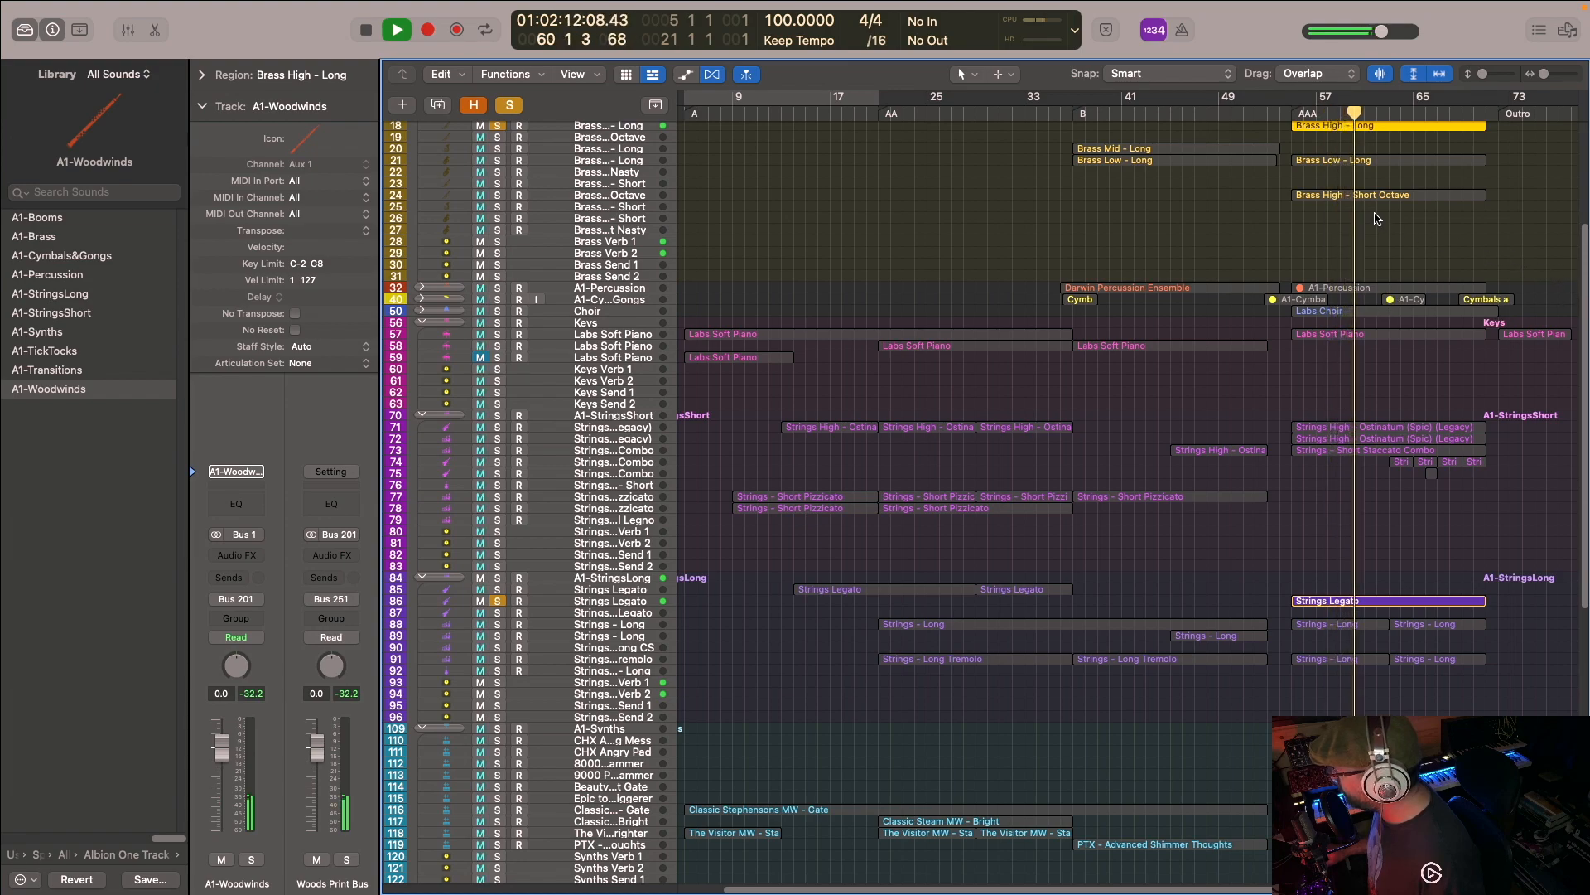
- Show the AAA regions of Woods Legato, Brass High - Long and Strings Legato together in the Piano Roll
scroll(1383, 223, "up", 4)
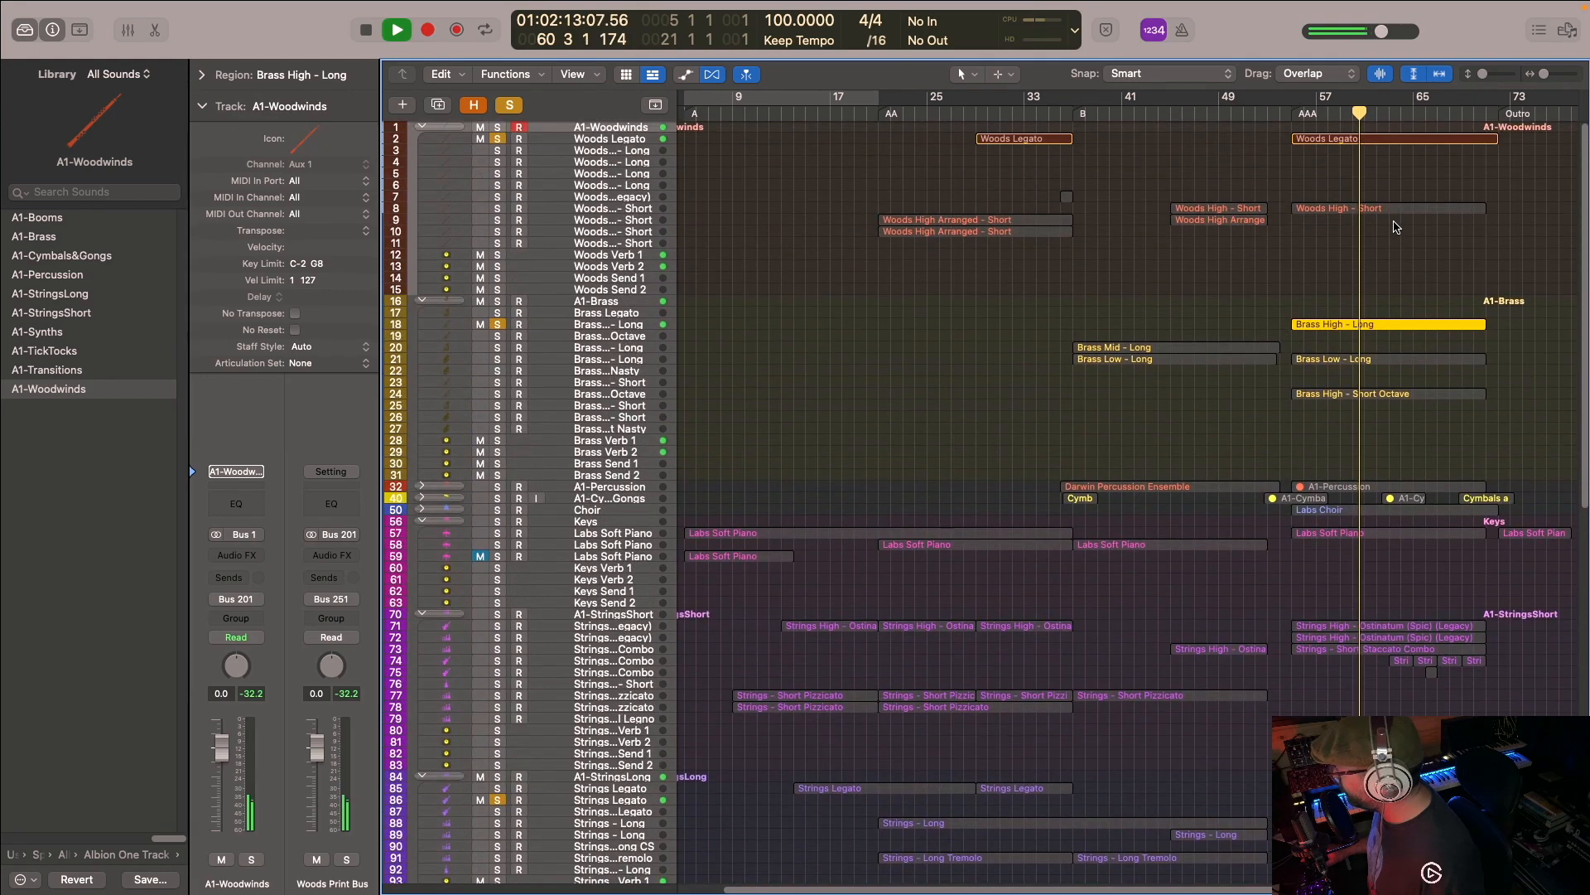
left_click(1381, 140)
scroll(1389, 317, "down", 3)
scroll(1379, 282, "up", 1)
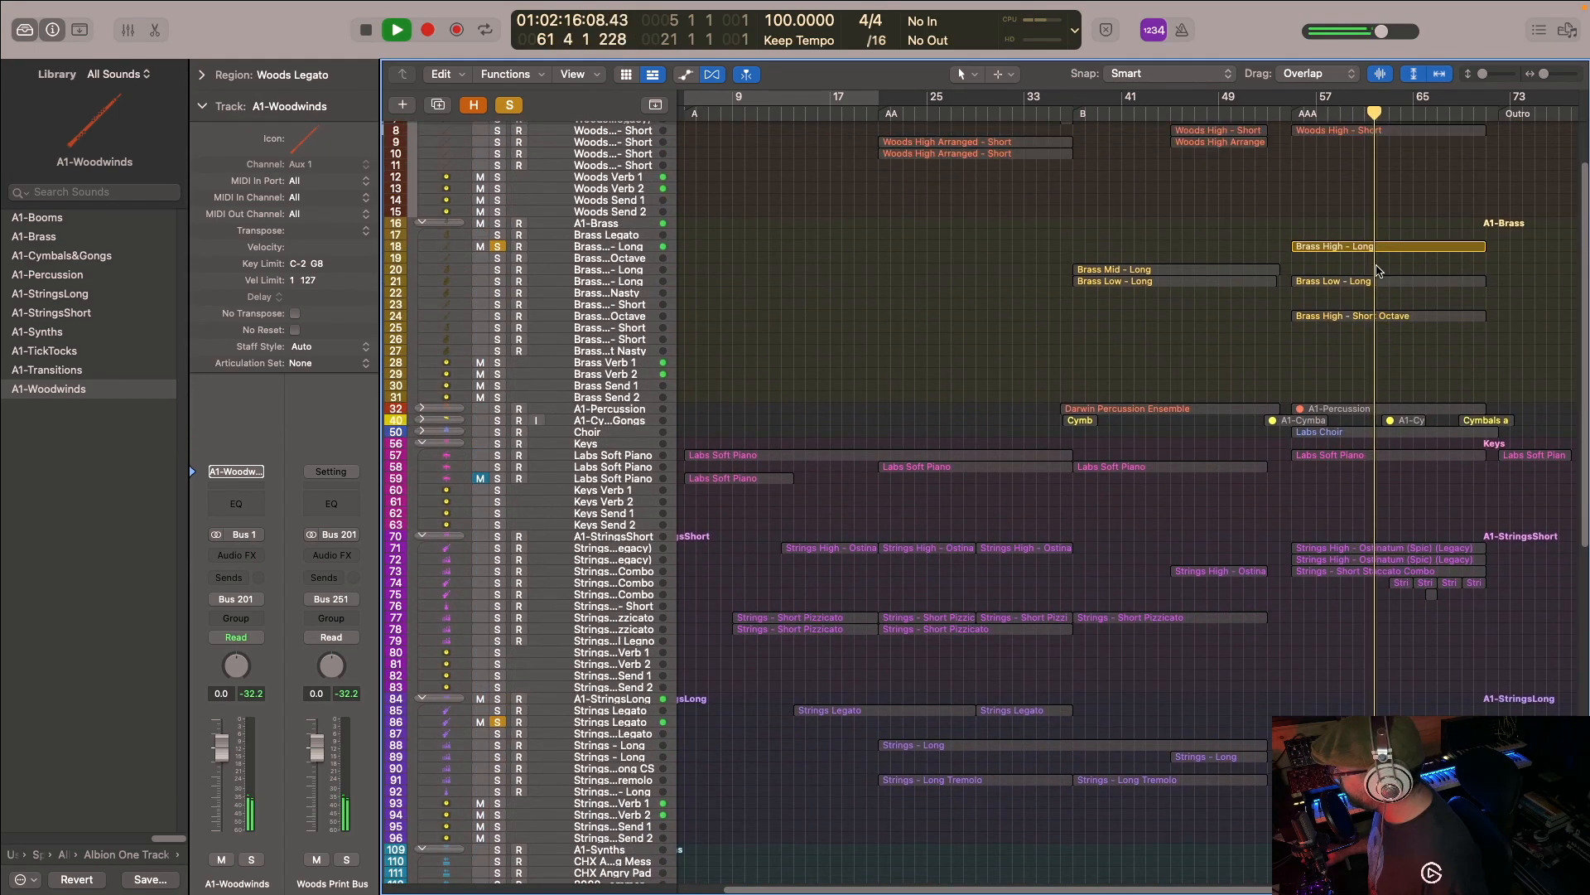
left_click(1367, 248)
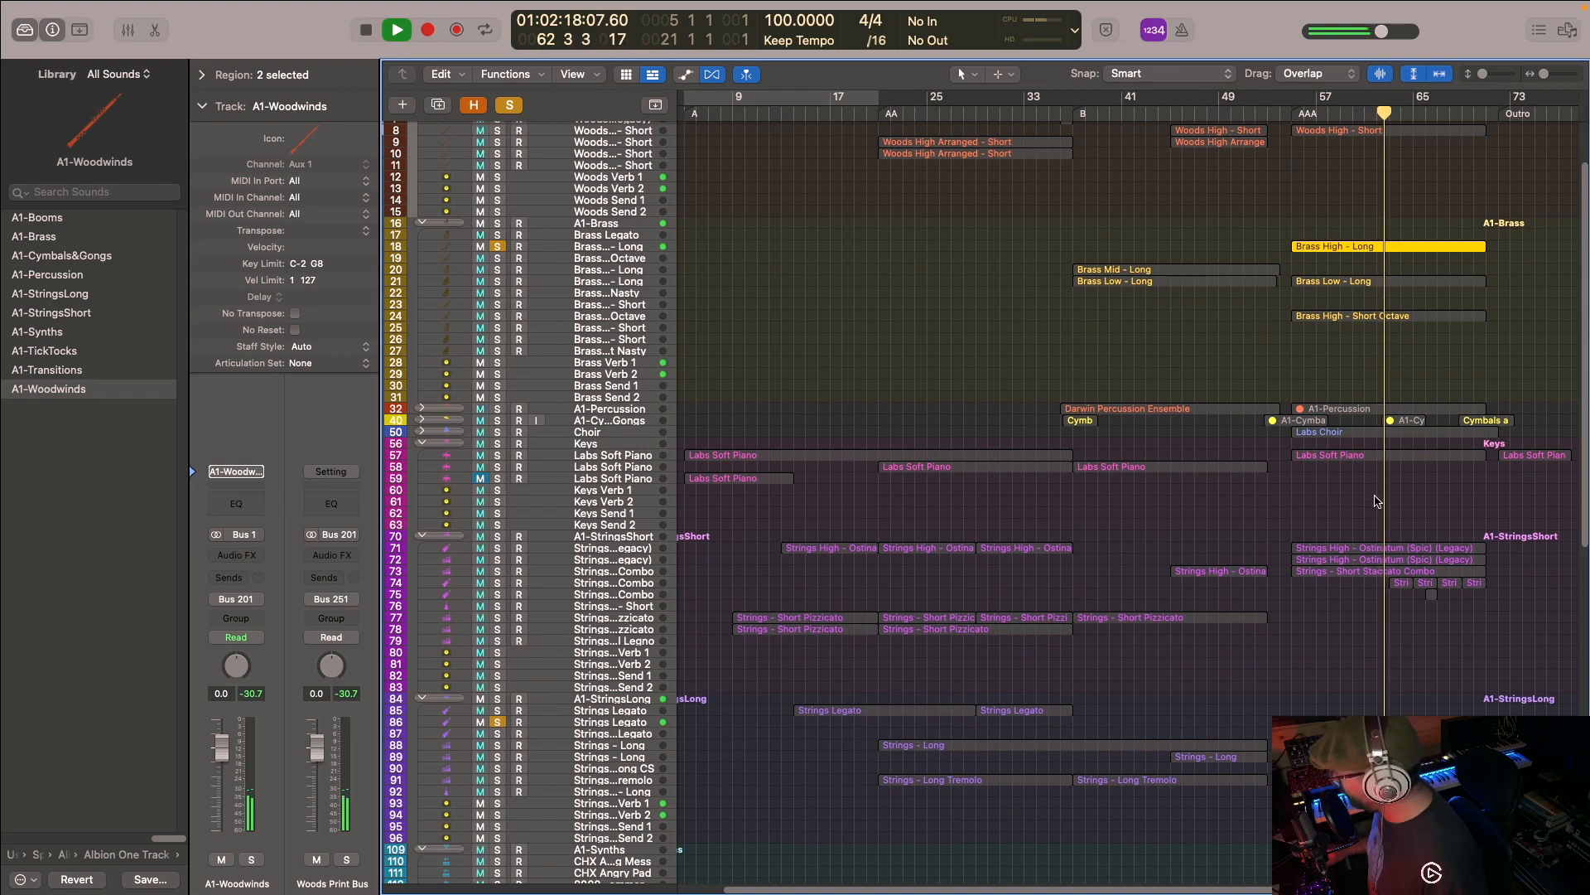
left_click(1380, 723, "shift")
key("e")
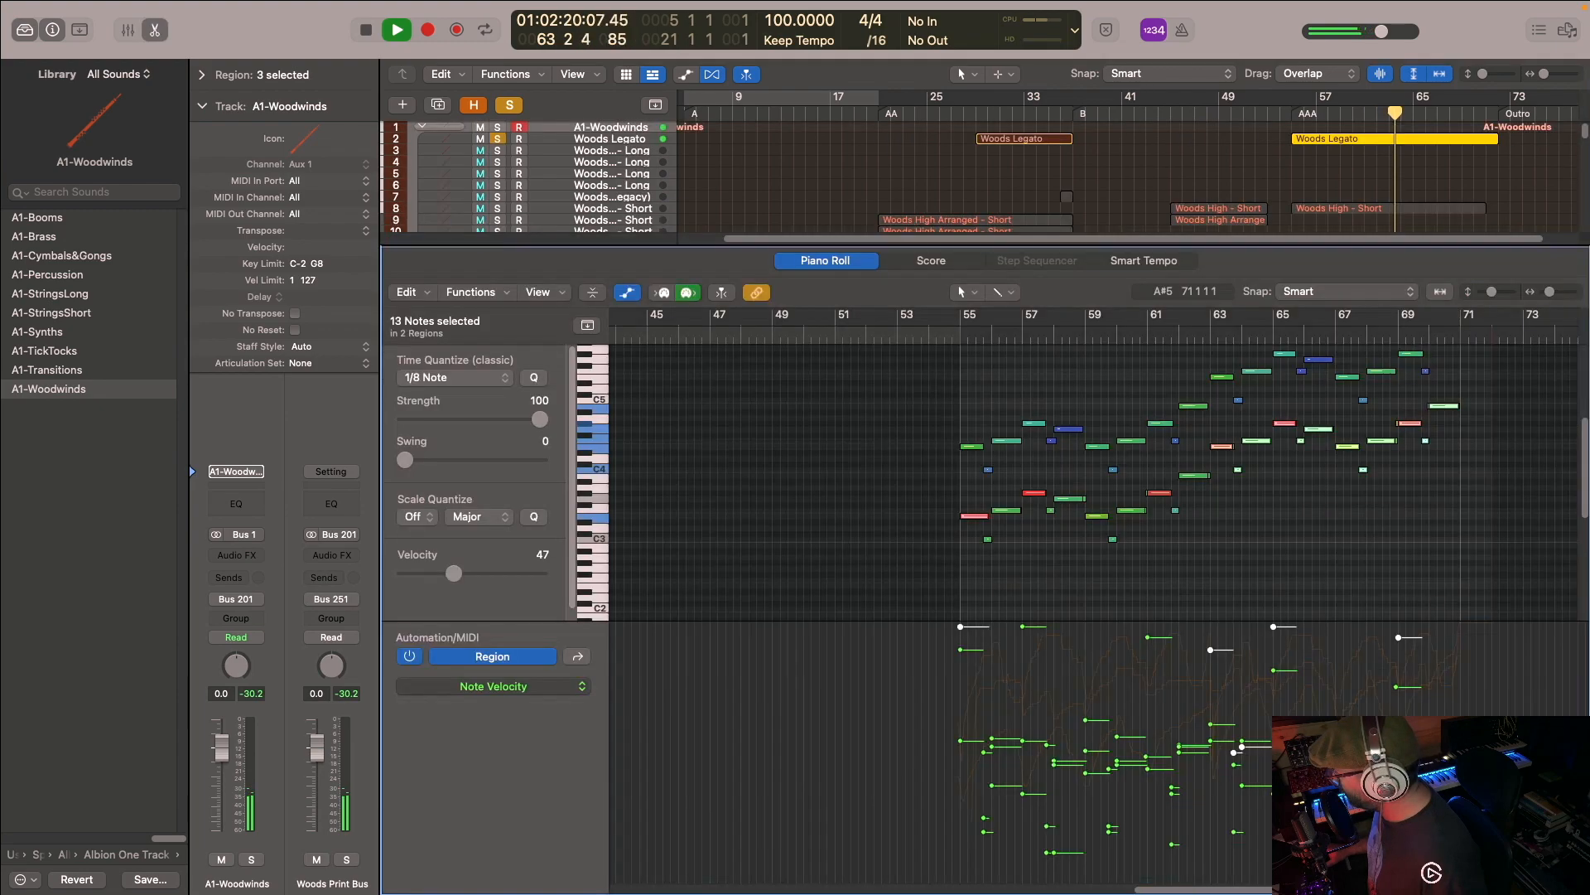
- Examine the three melody regions' modulation curves and notes, stop playback at bar 66 and close the Piano Roll
left_click(577, 656)
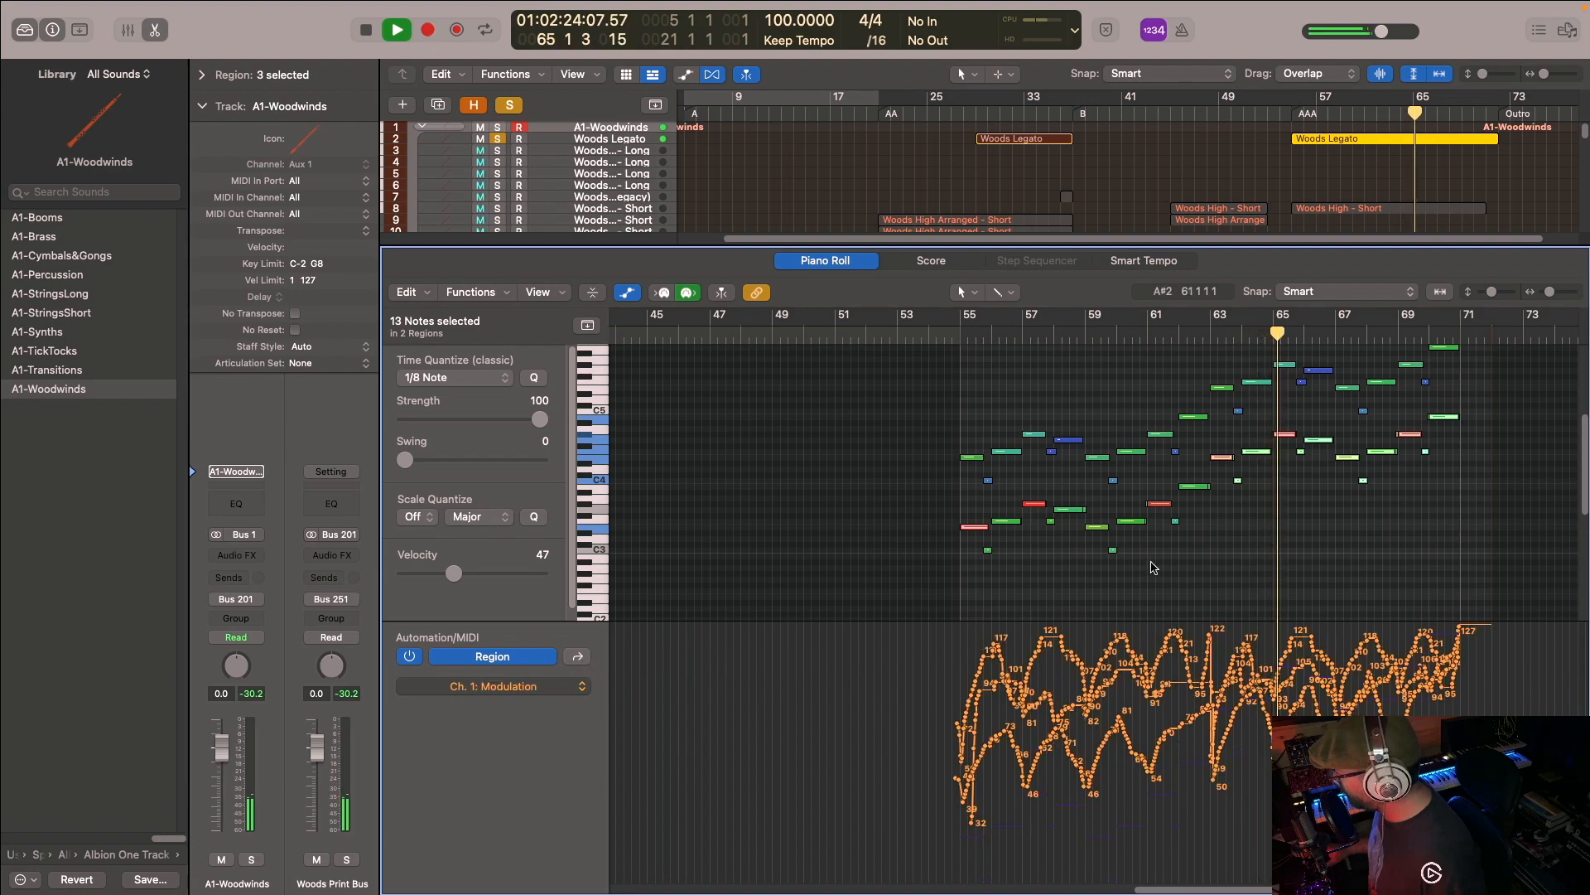
scroll(1159, 567, "up", 2)
scroll(1158, 565, "down", 1)
key("space")
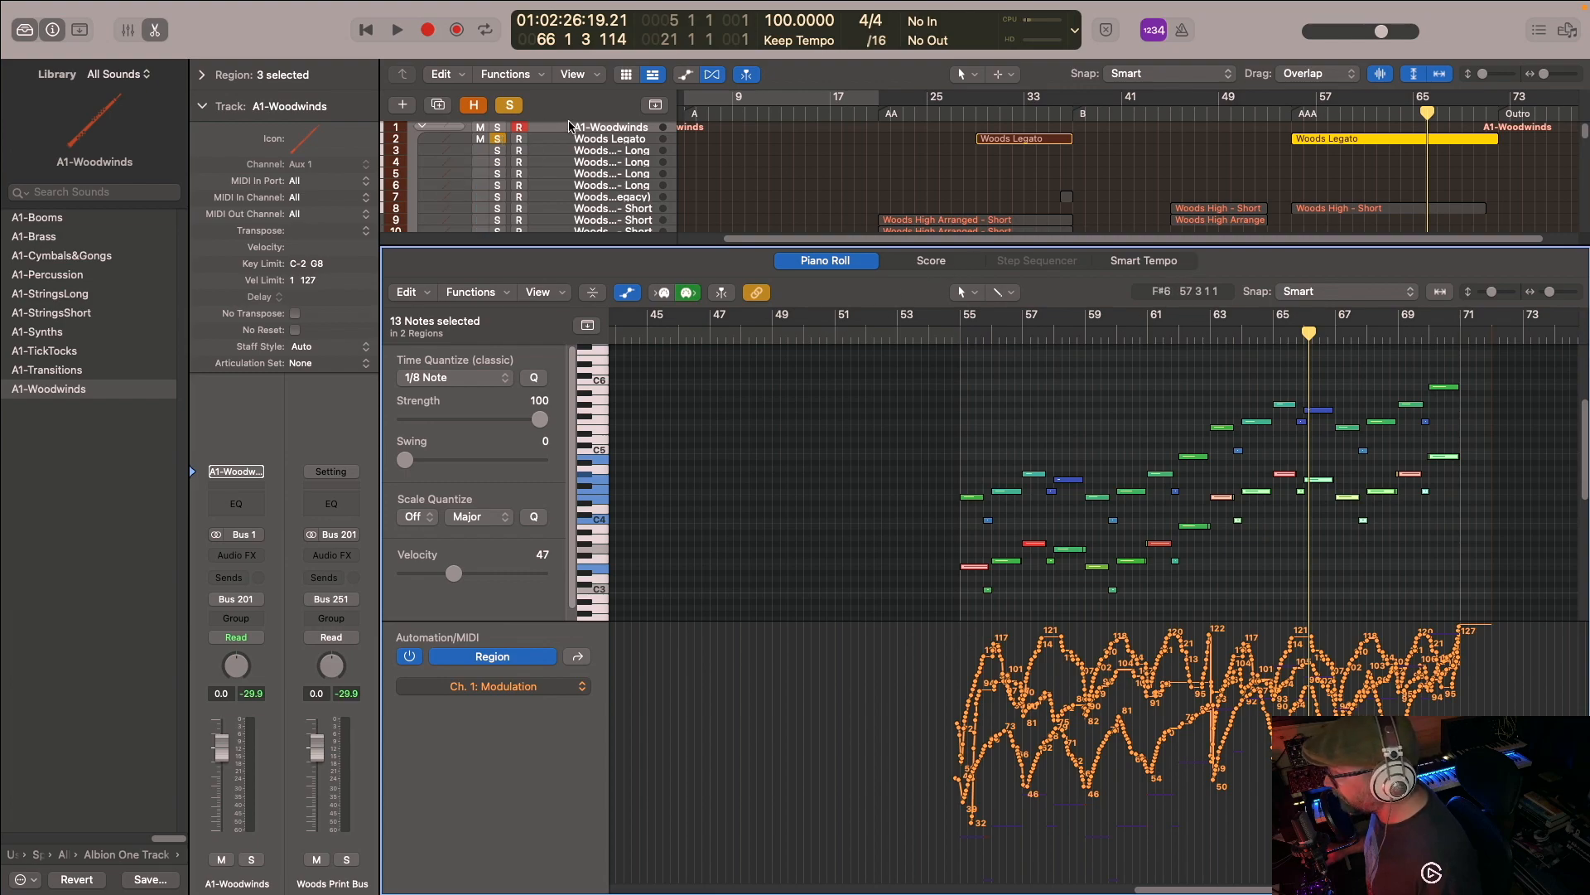
key("e")
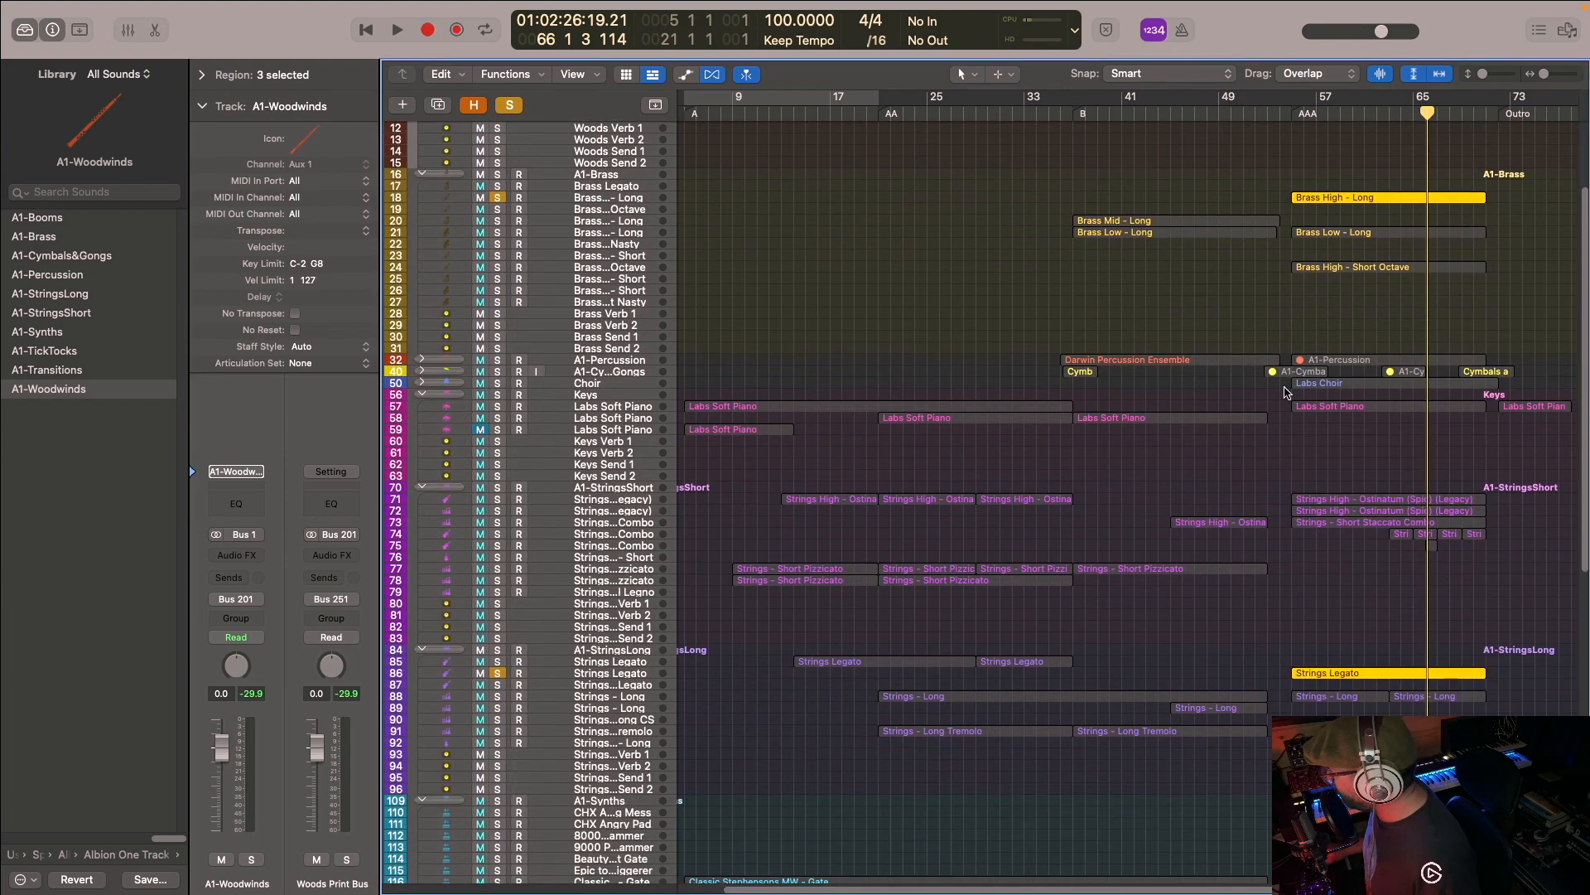
- Select the four Strings - Long regions in section AAA and add the Strings - Long and Long Tremolo tracks to the solo
scroll(1300, 406, "up", 3)
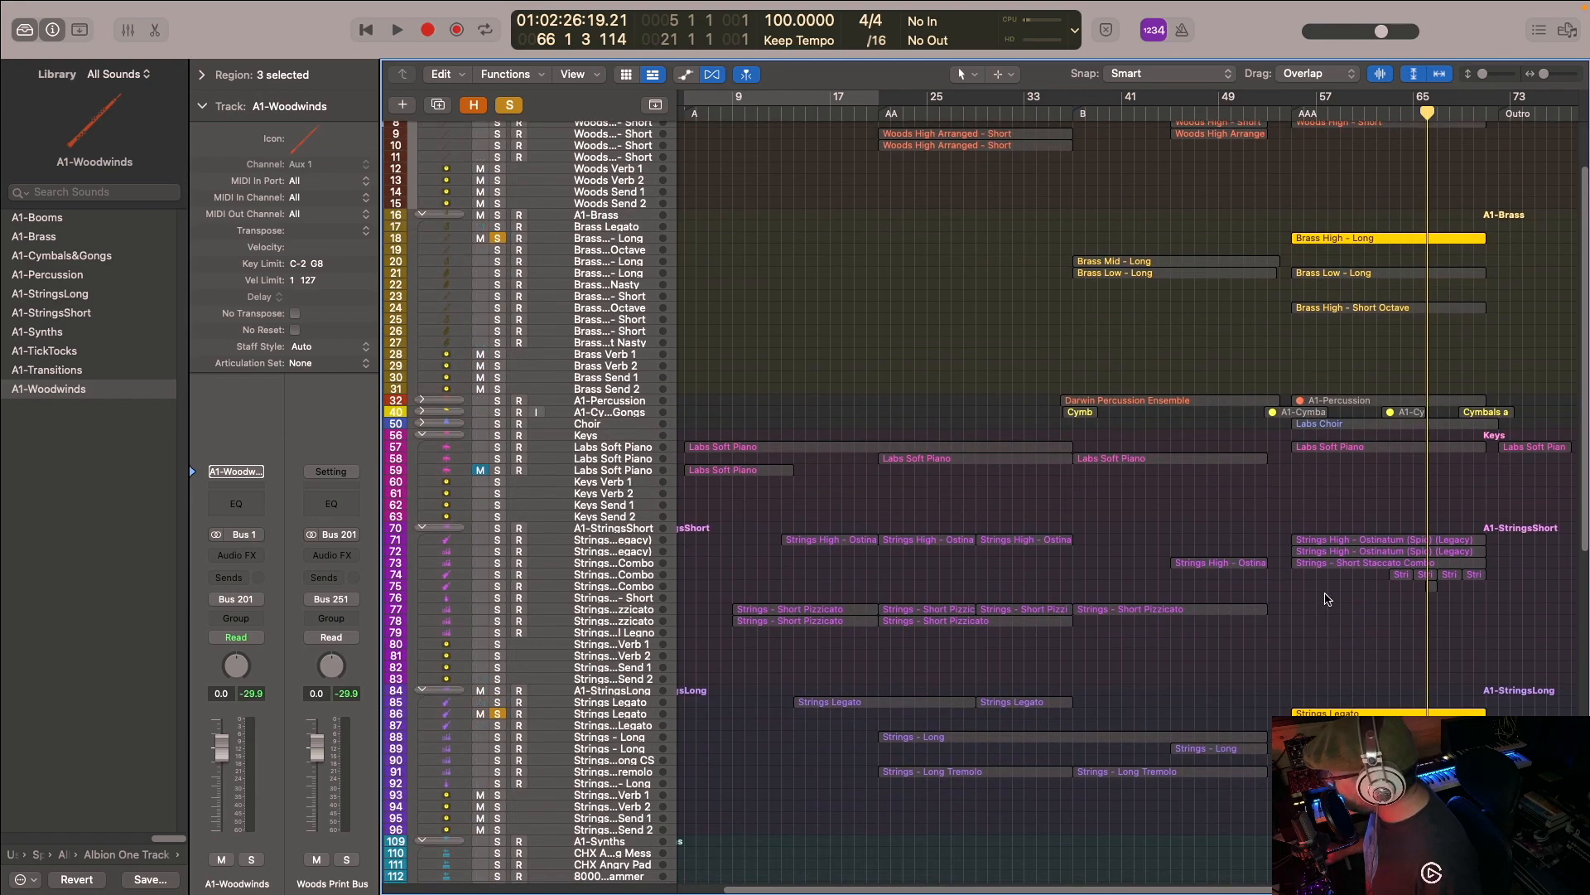
scroll(1267, 575, "down", 9)
left_click_drag(1313, 689, 1454, 614)
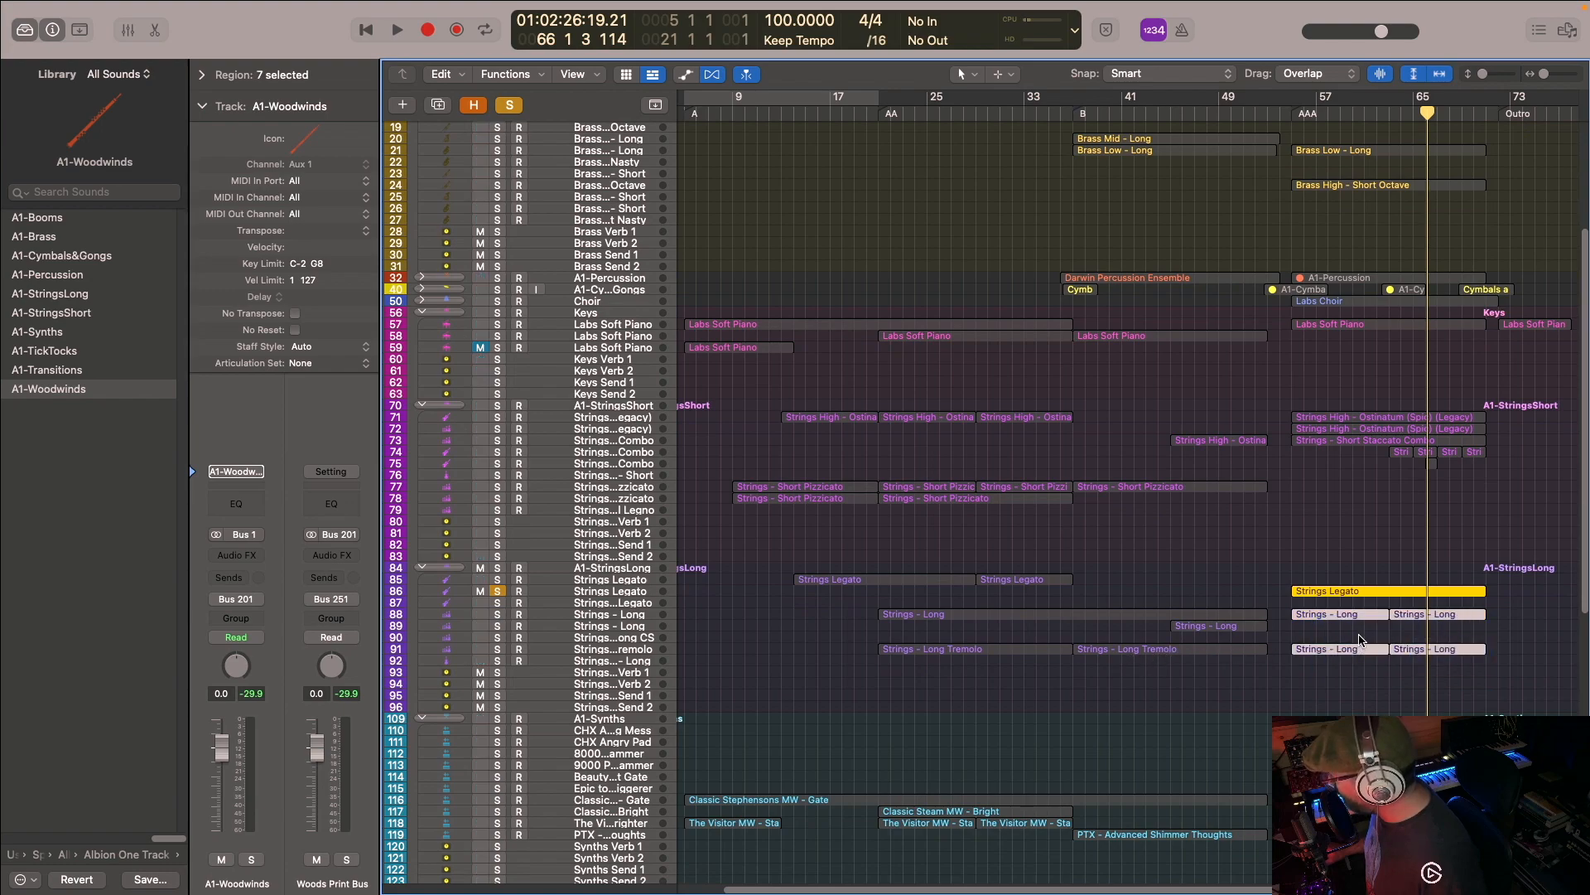
left_click(498, 614)
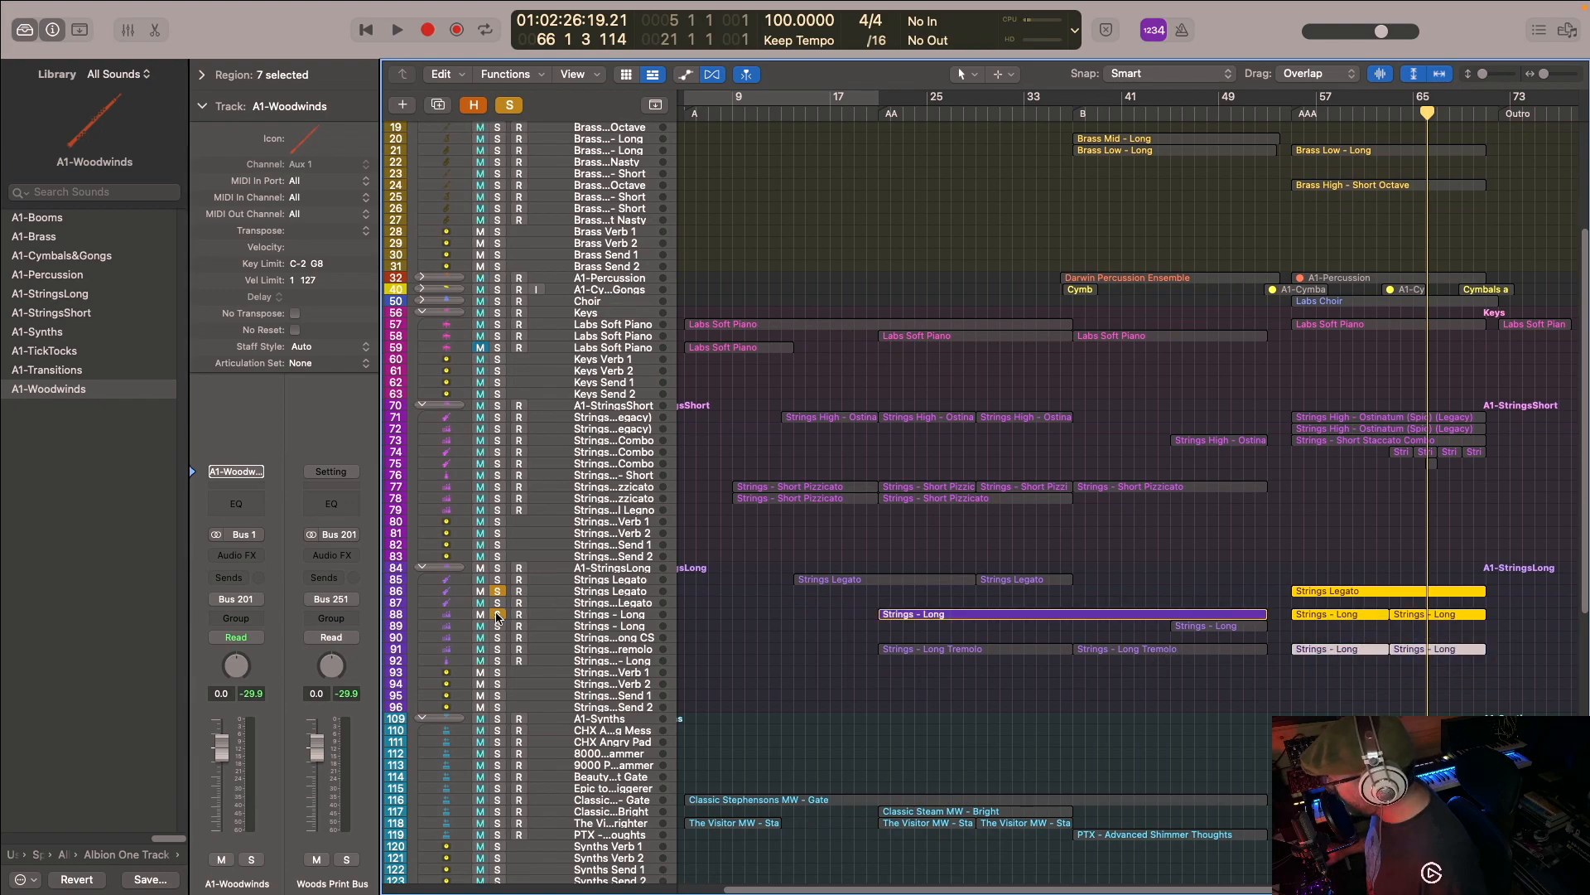
left_click(498, 649)
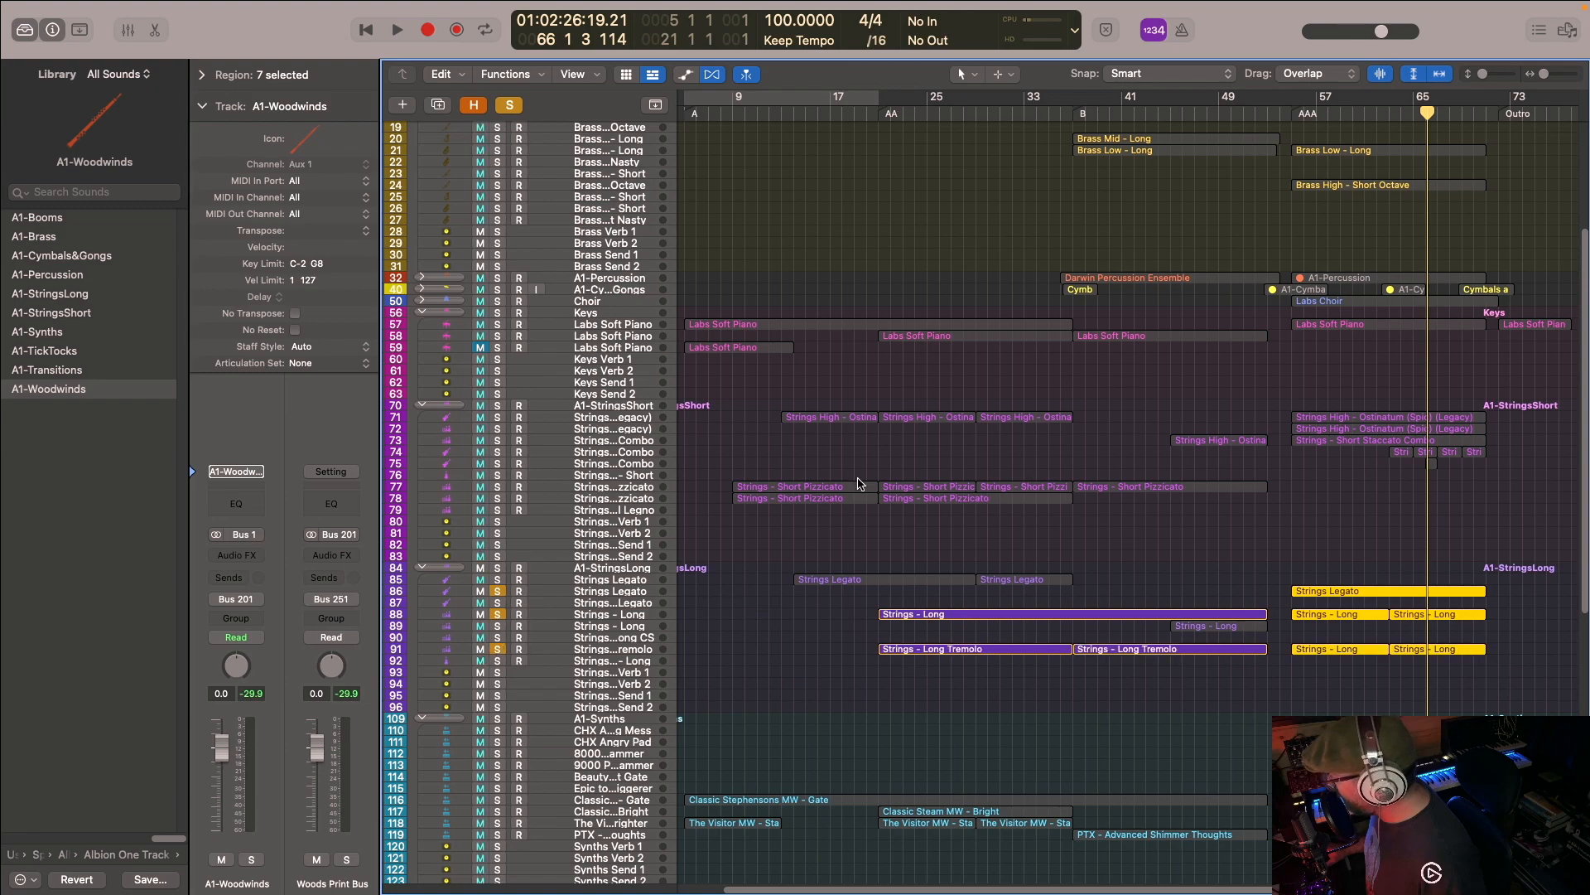
- Add the Brass Low - Long track to the solo and view its AAA region's notes in the Piano Roll
scroll(700, 400, "up", 4)
left_click(497, 291)
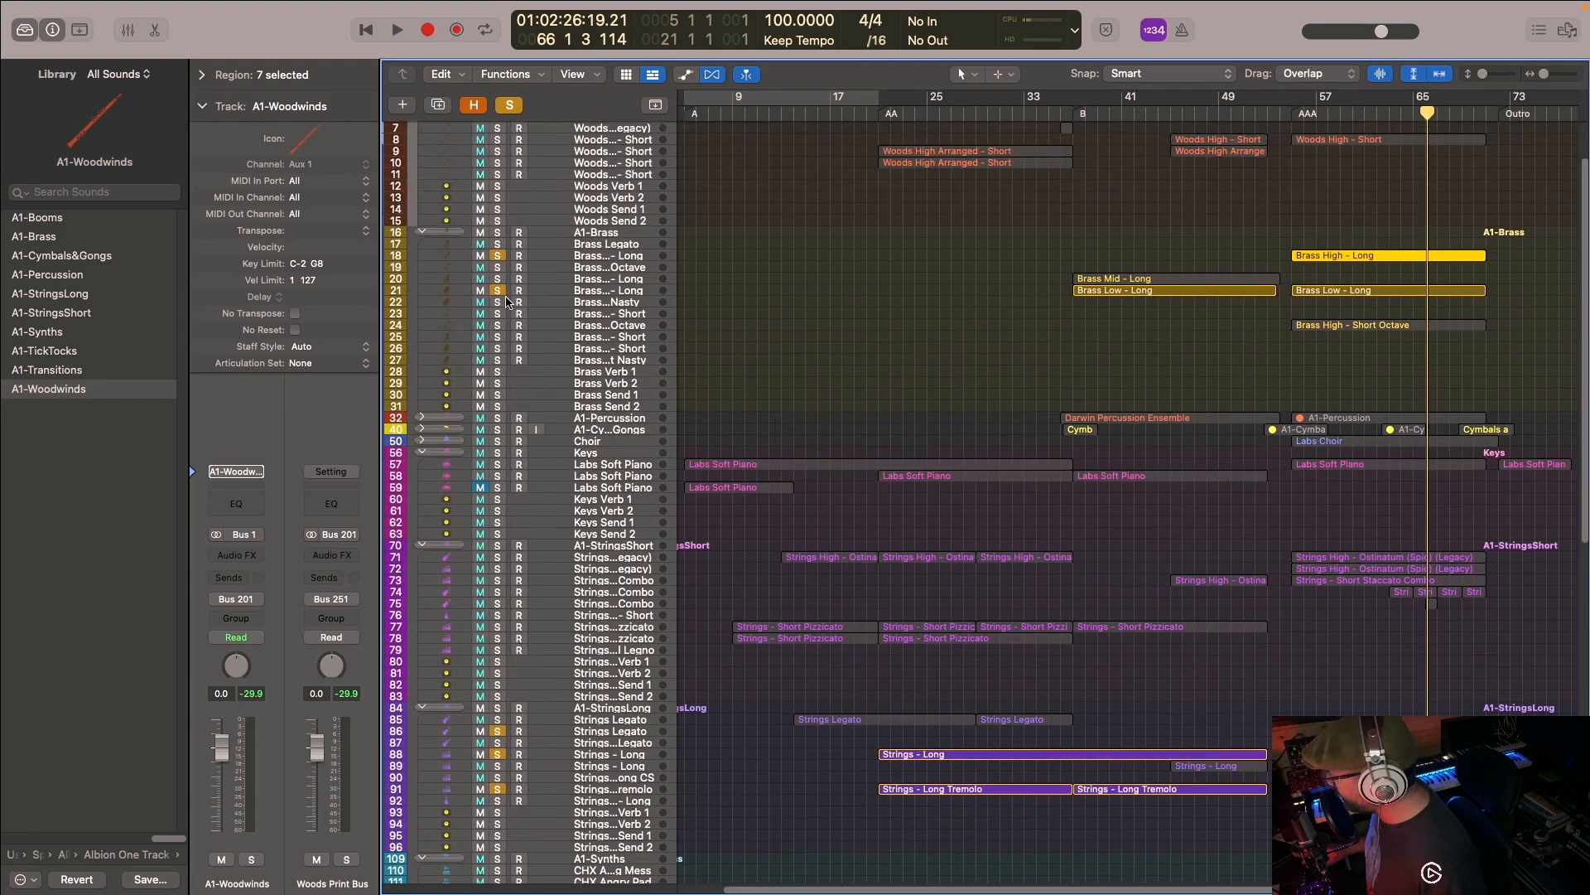
double_click(1359, 292)
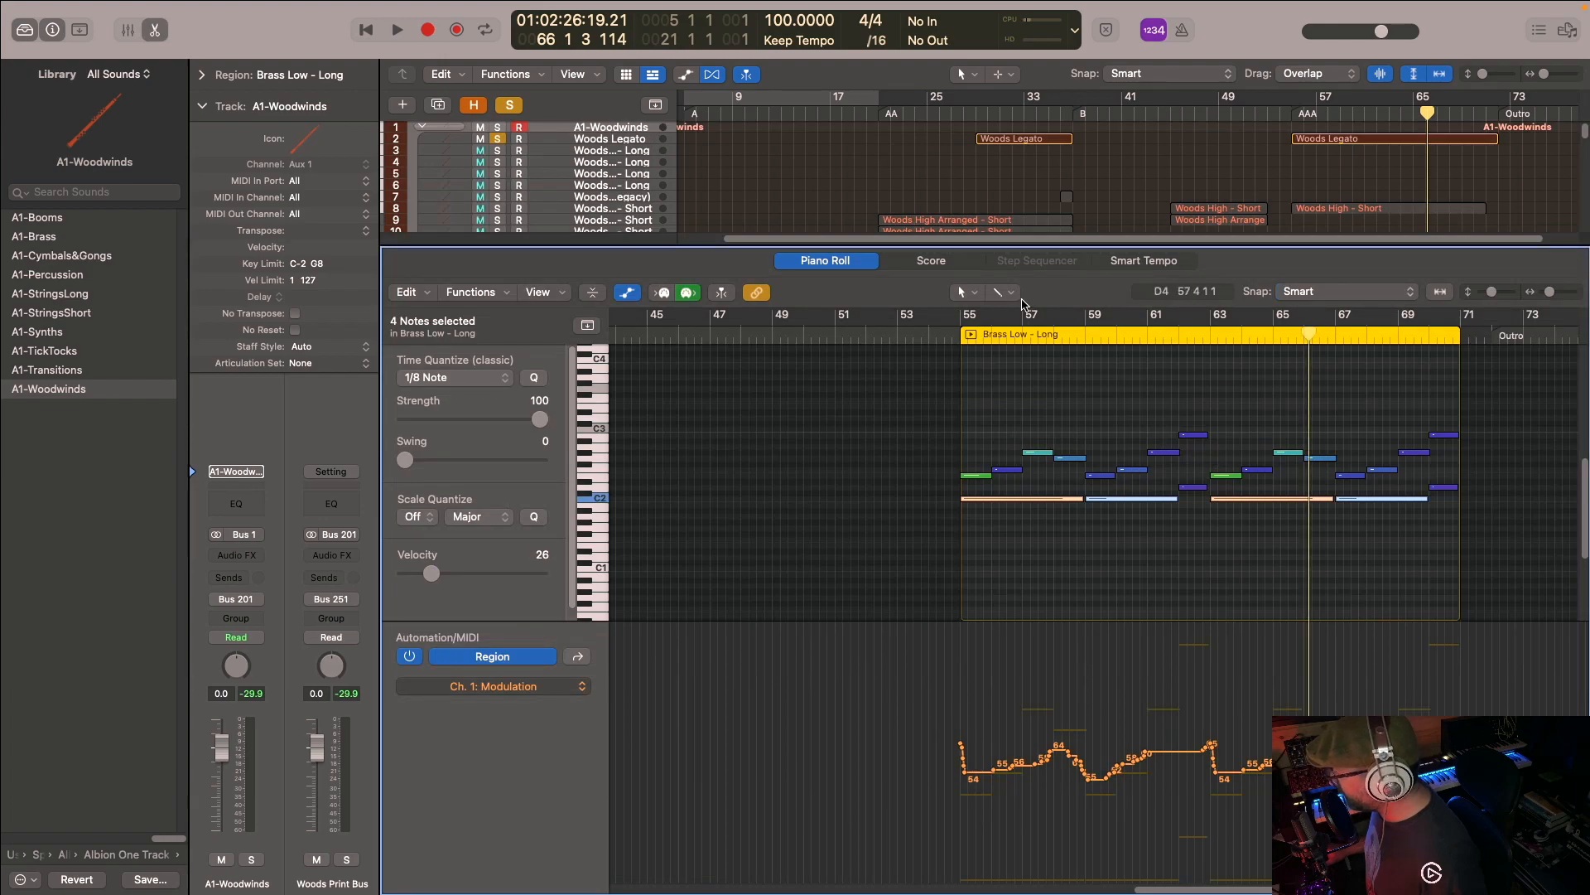
left_click(155, 31)
- Play the soloed layers from bar 55 and examine the AAA Brass Low - Long and Strings - Long regions in the Piano Roll
key("shift+Return")
scroll(1313, 334, "down", 5)
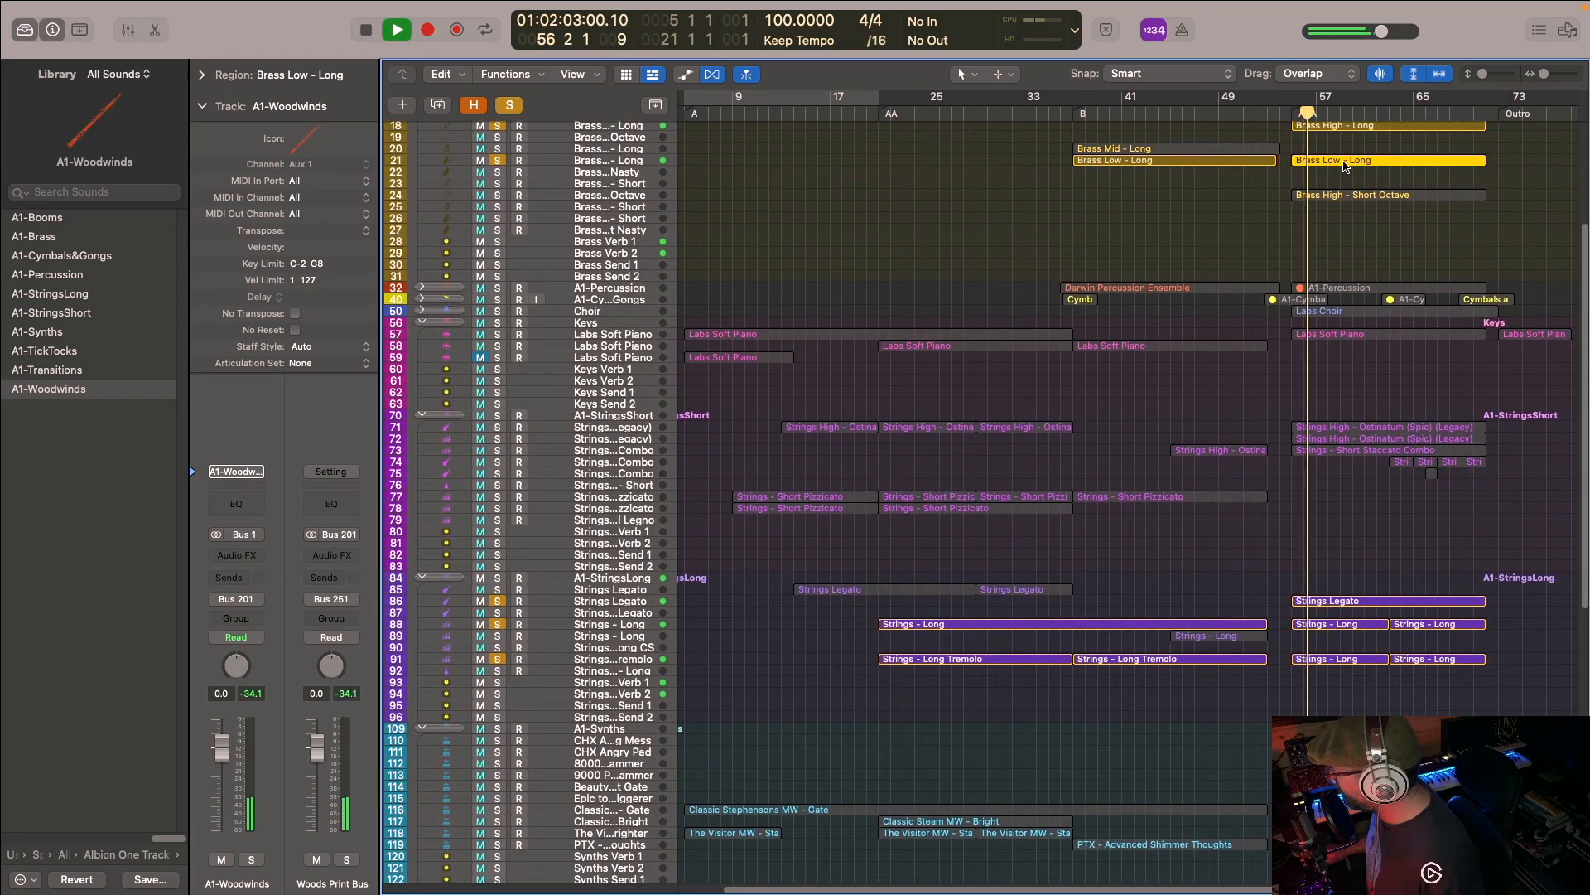
key("e")
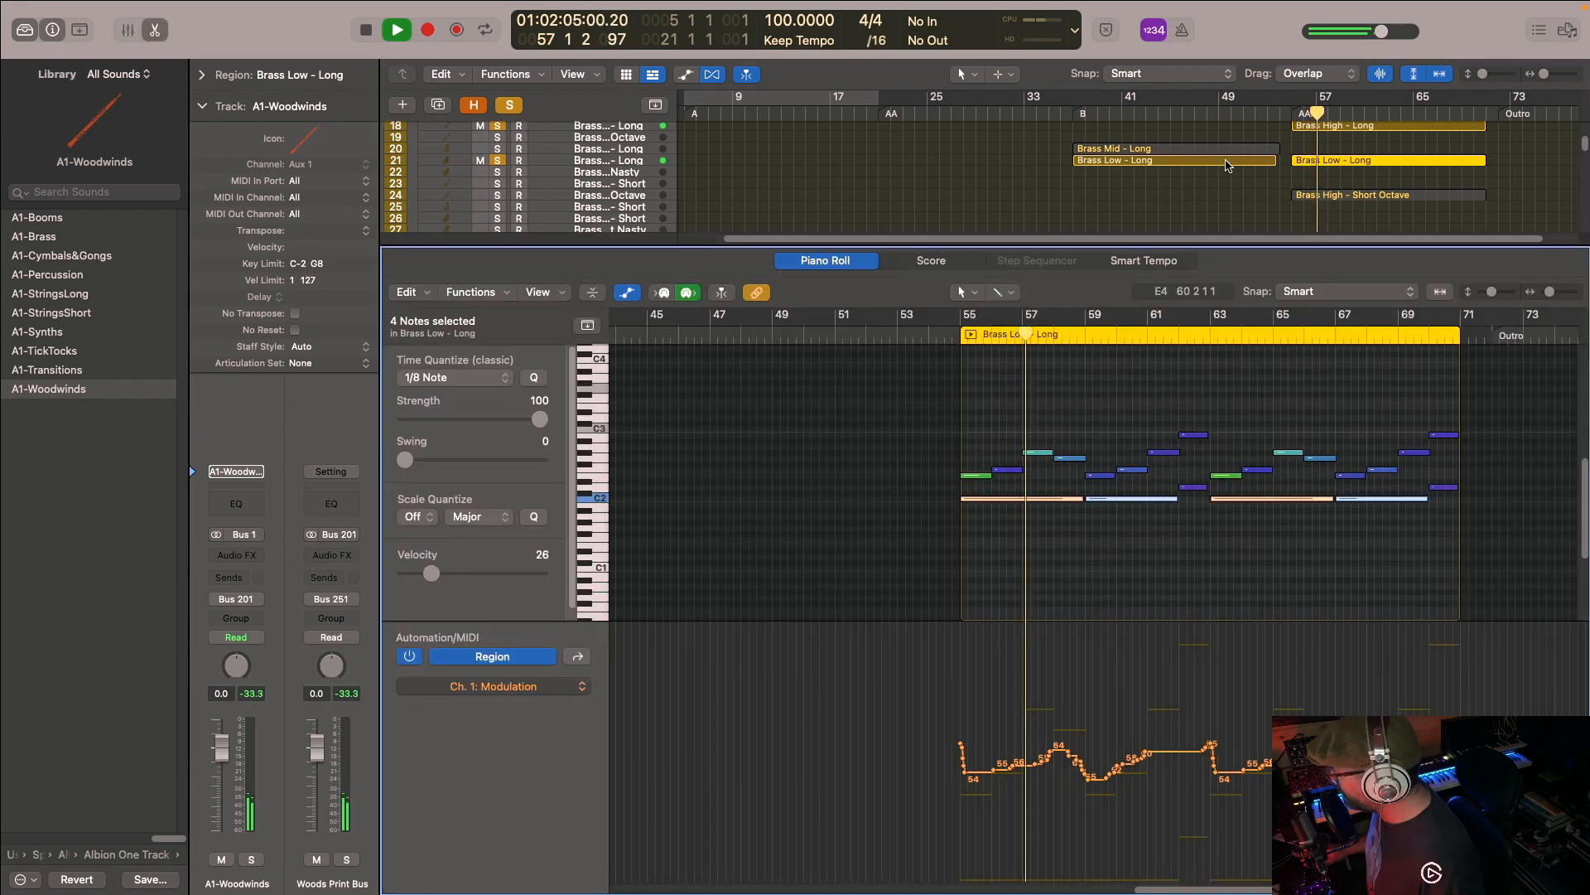
scroll(1240, 197, "down", 15)
scroll(1241, 197, "down", 4)
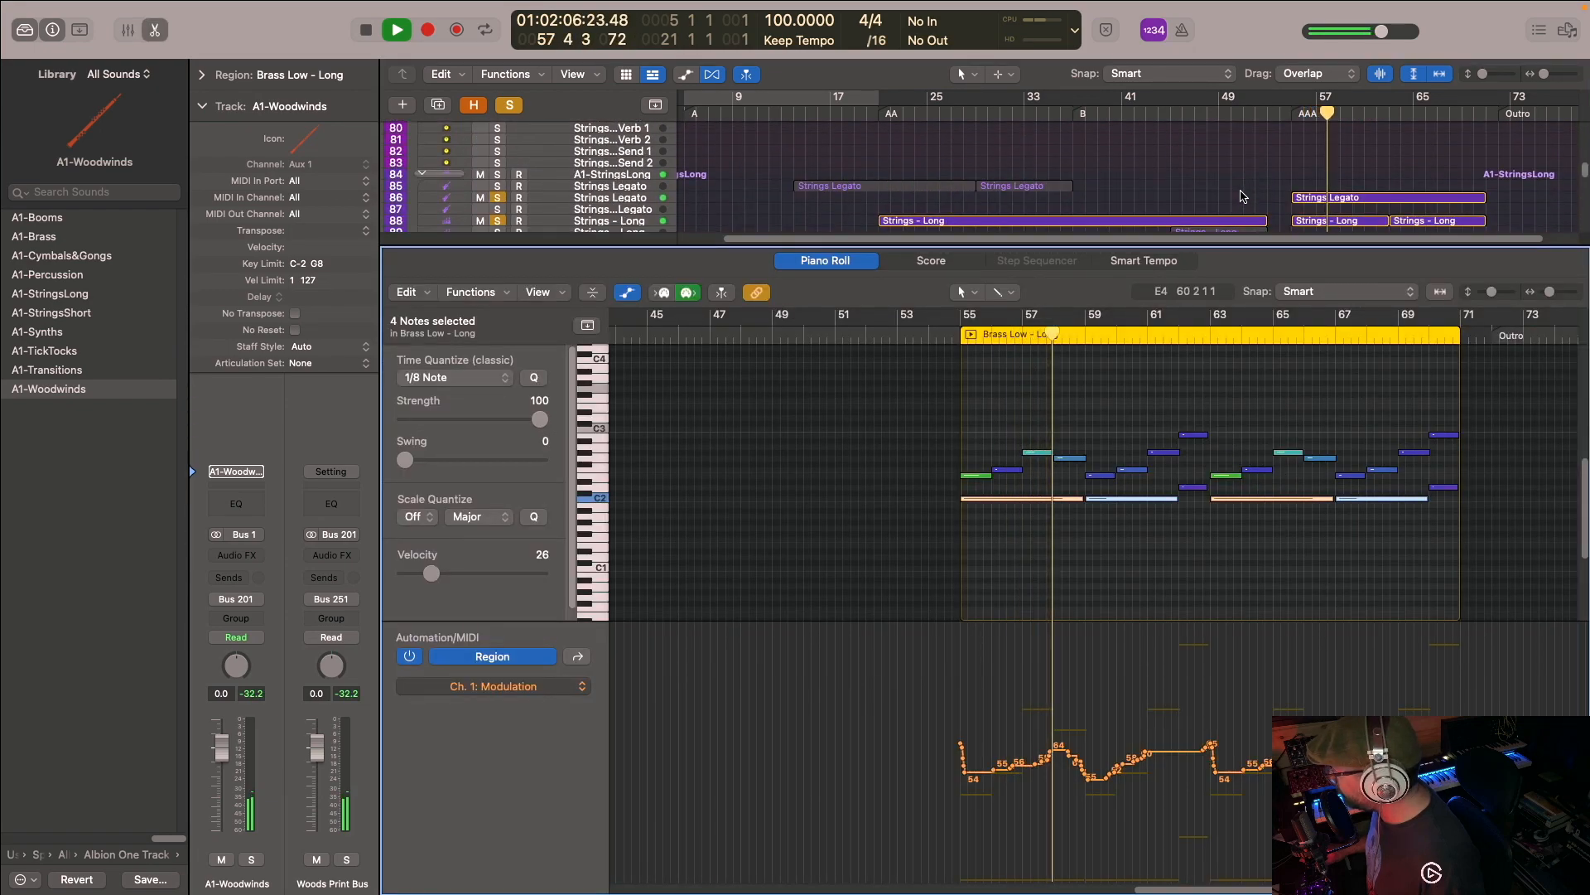
left_click(1328, 142)
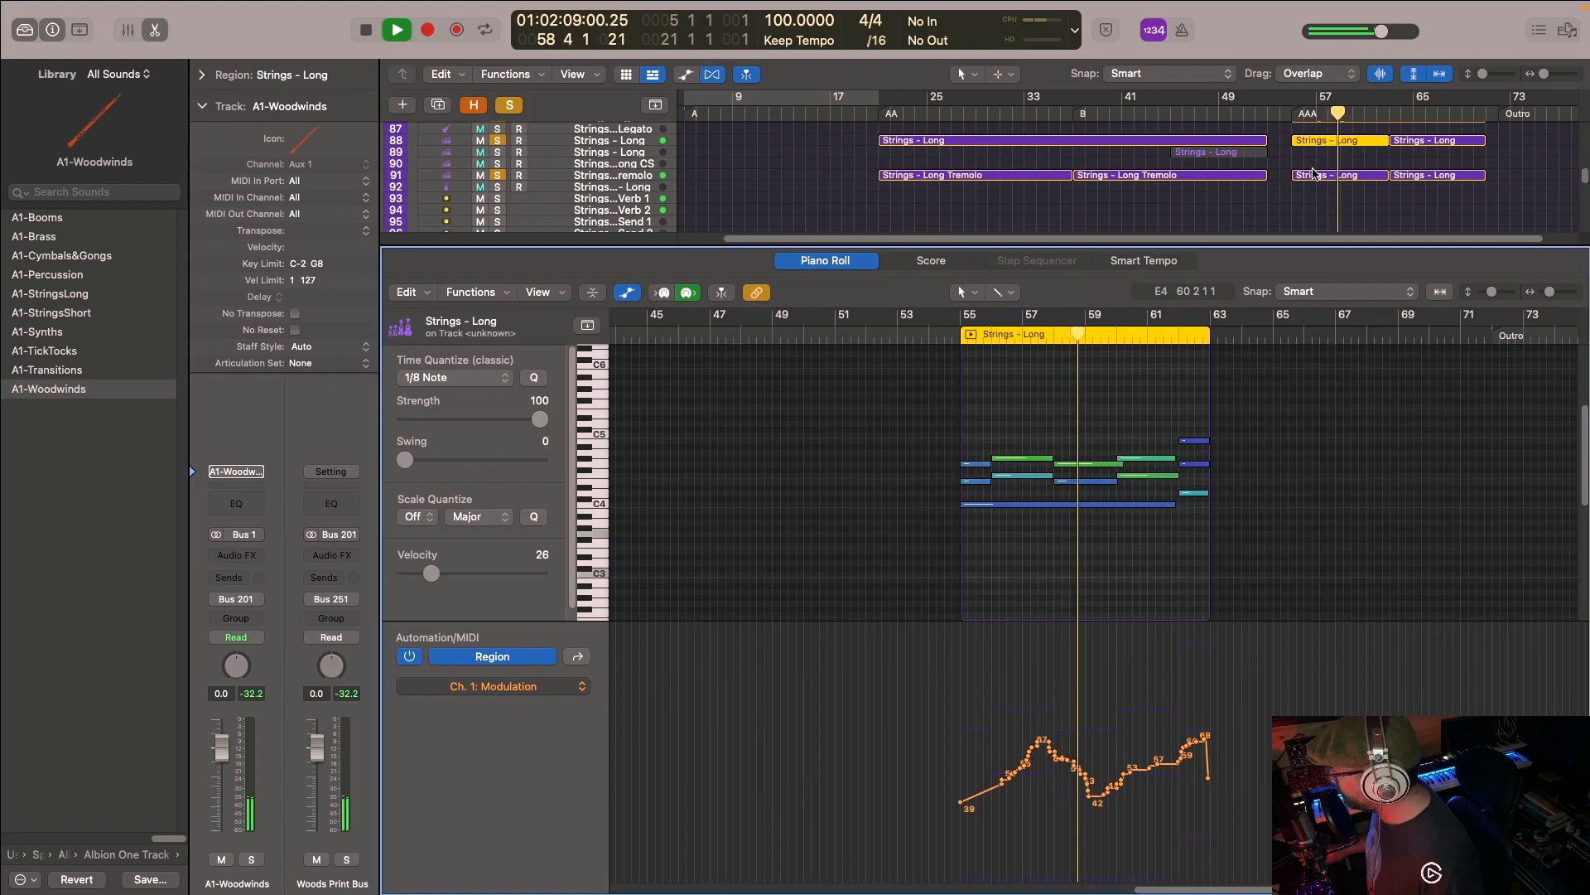
left_click(1437, 140, "shift")
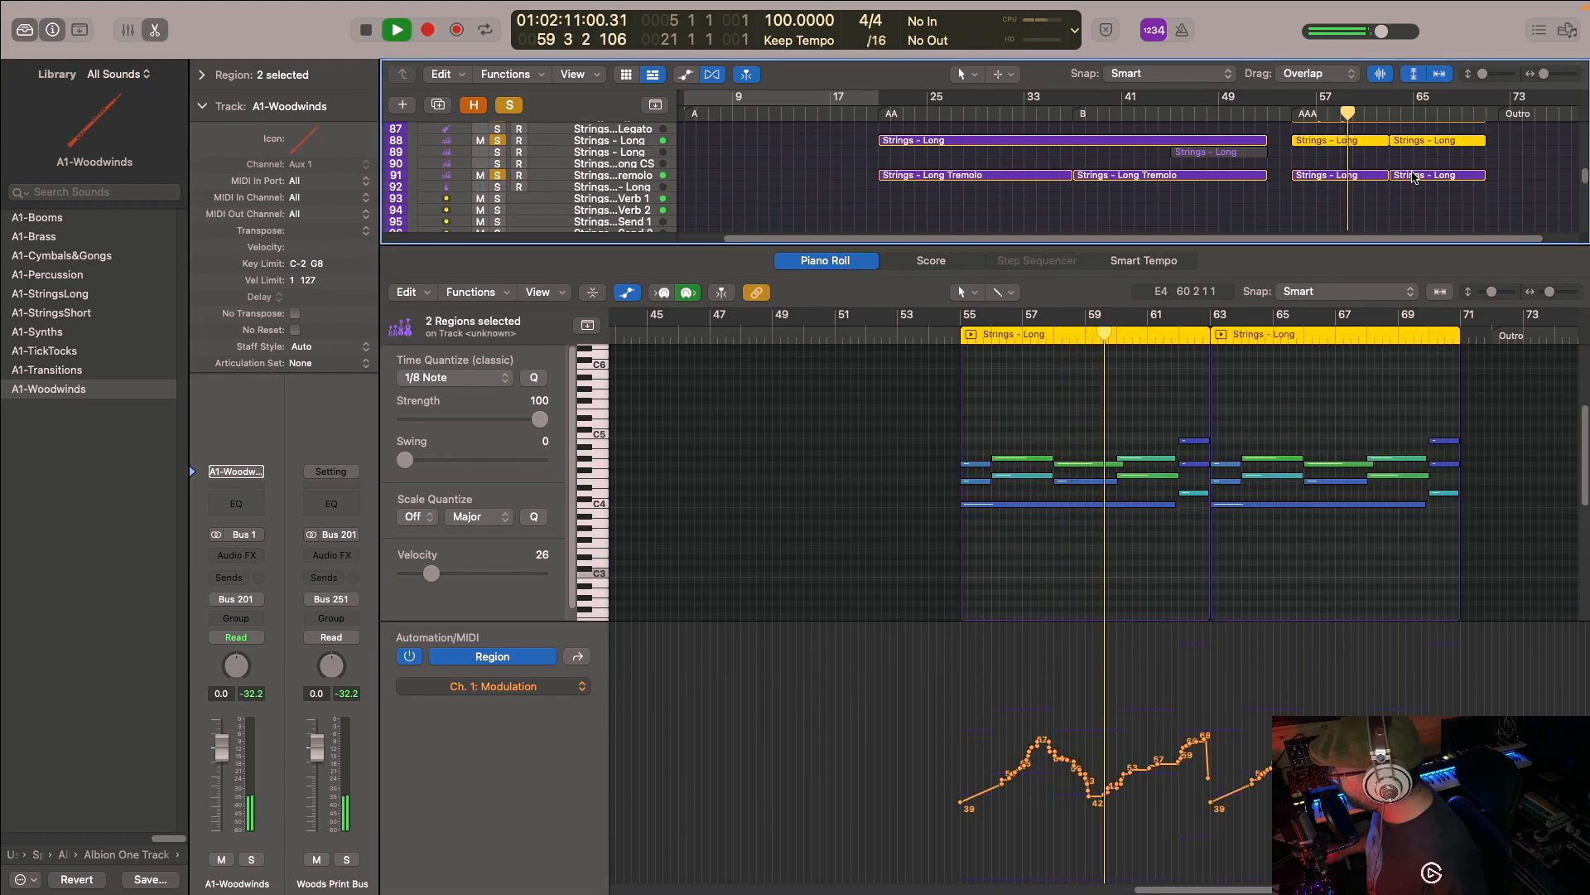
left_click(1381, 174, "shift")
left_click(1414, 175, "shift")
- Add the Choir track to the solo, play section AAA from bar 55 and stop in bar 56
scroll(1365, 185, "up", 10)
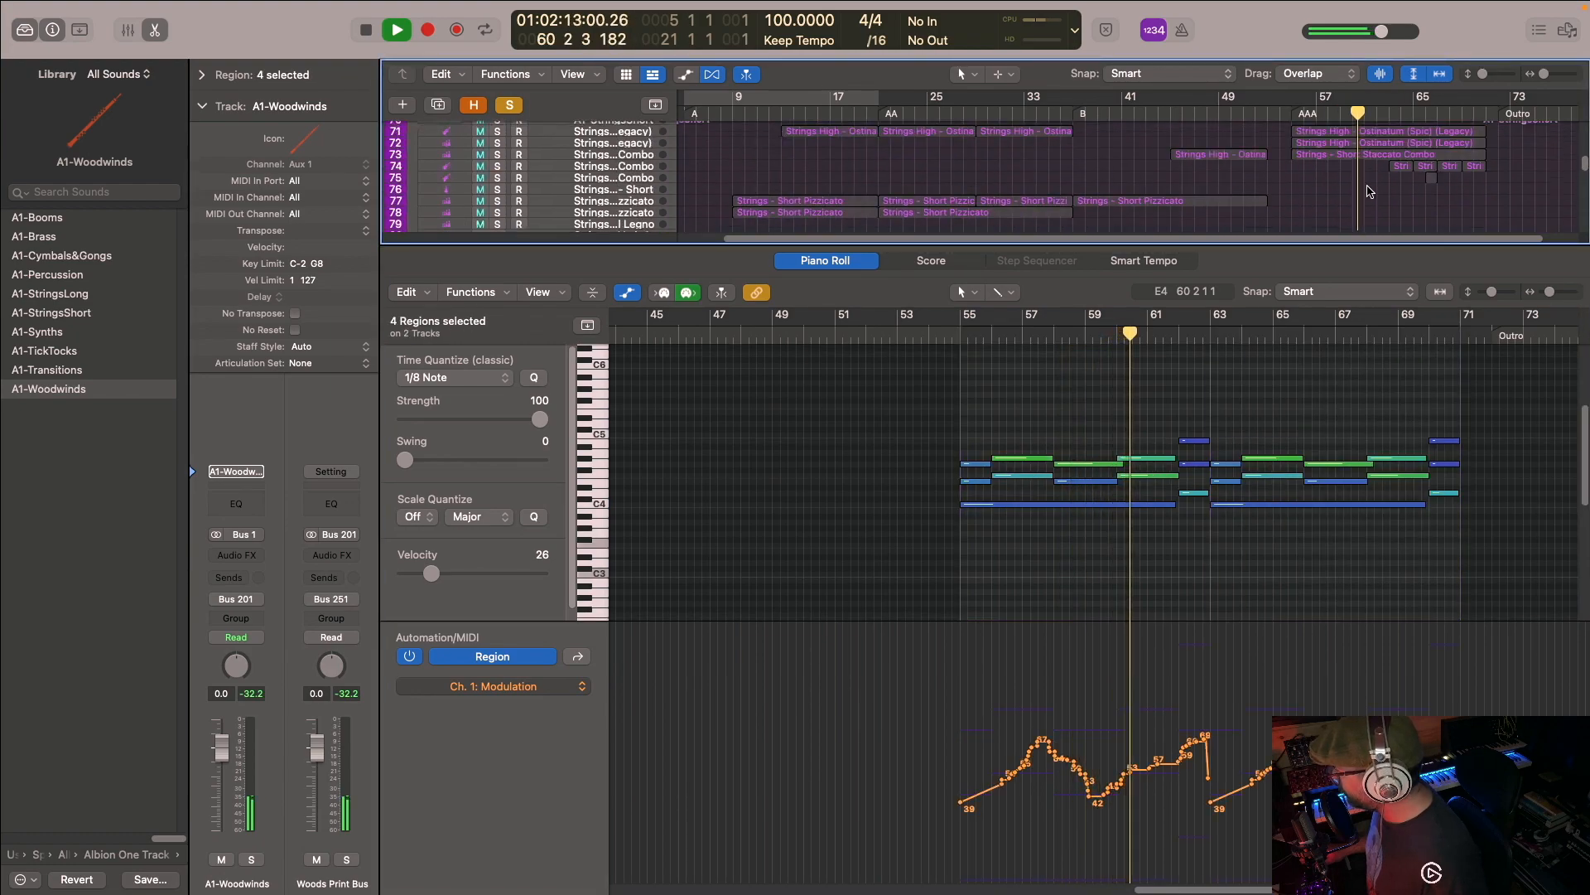
scroll(1355, 181, "up", 3)
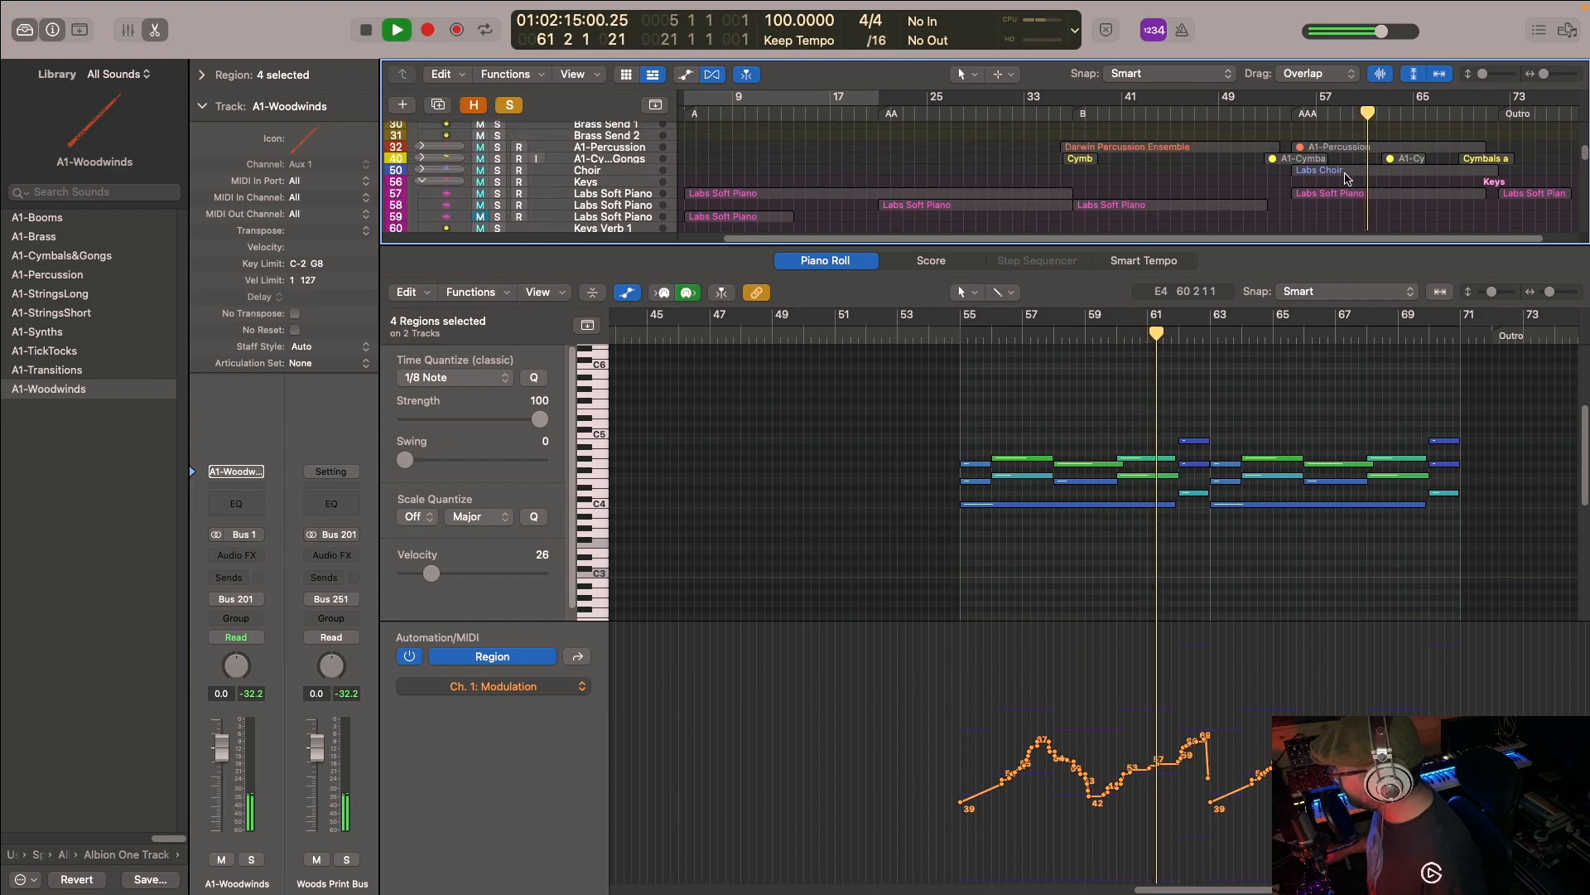
key("space")
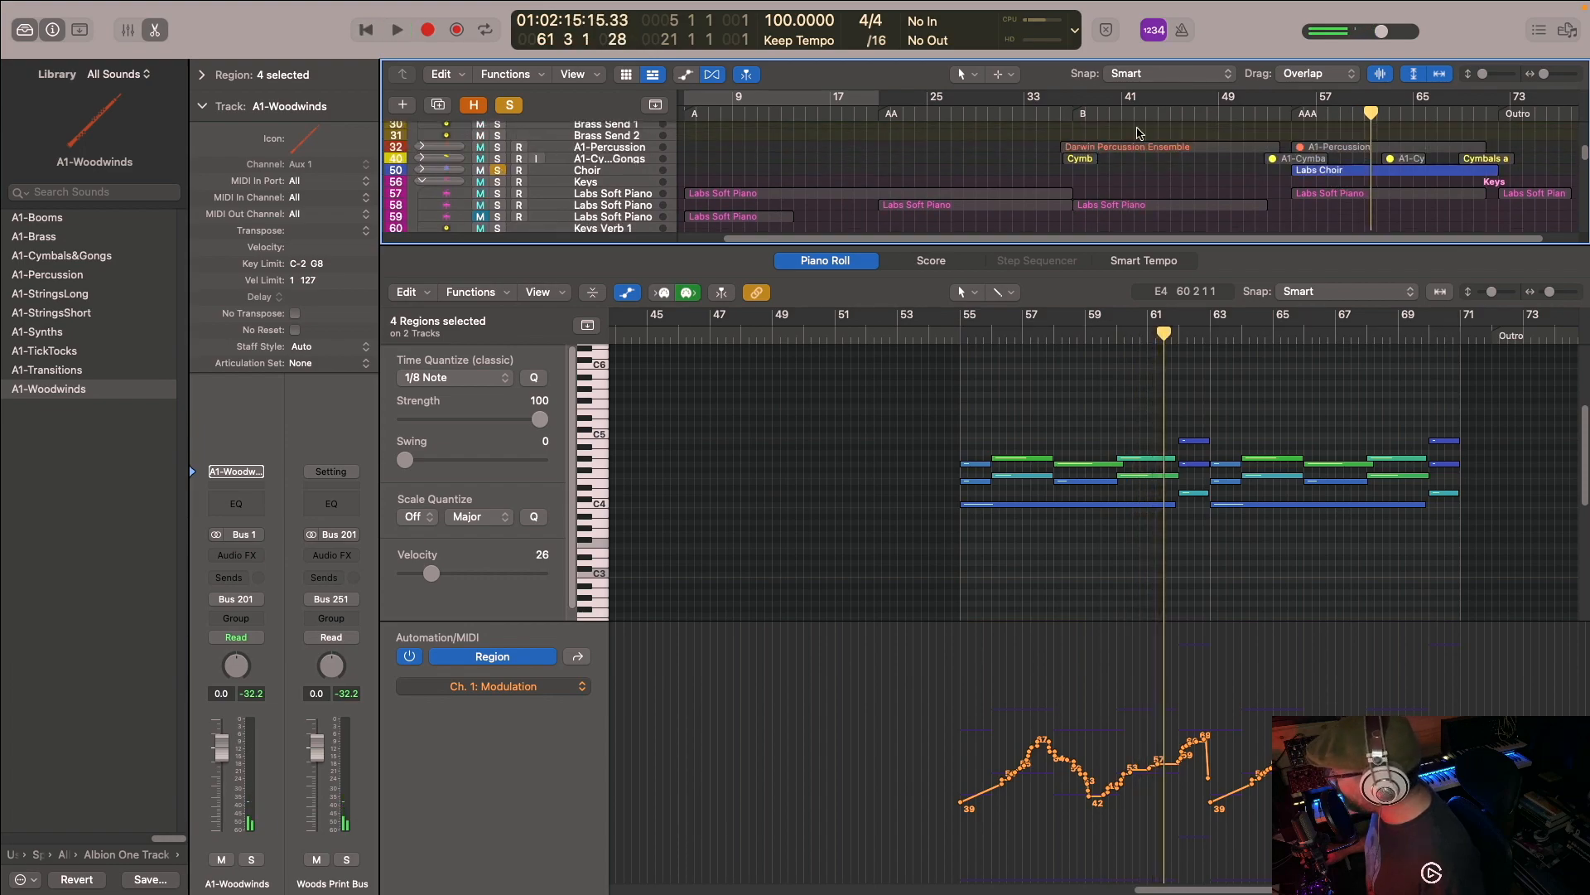
left_click(1277, 118)
key("space")
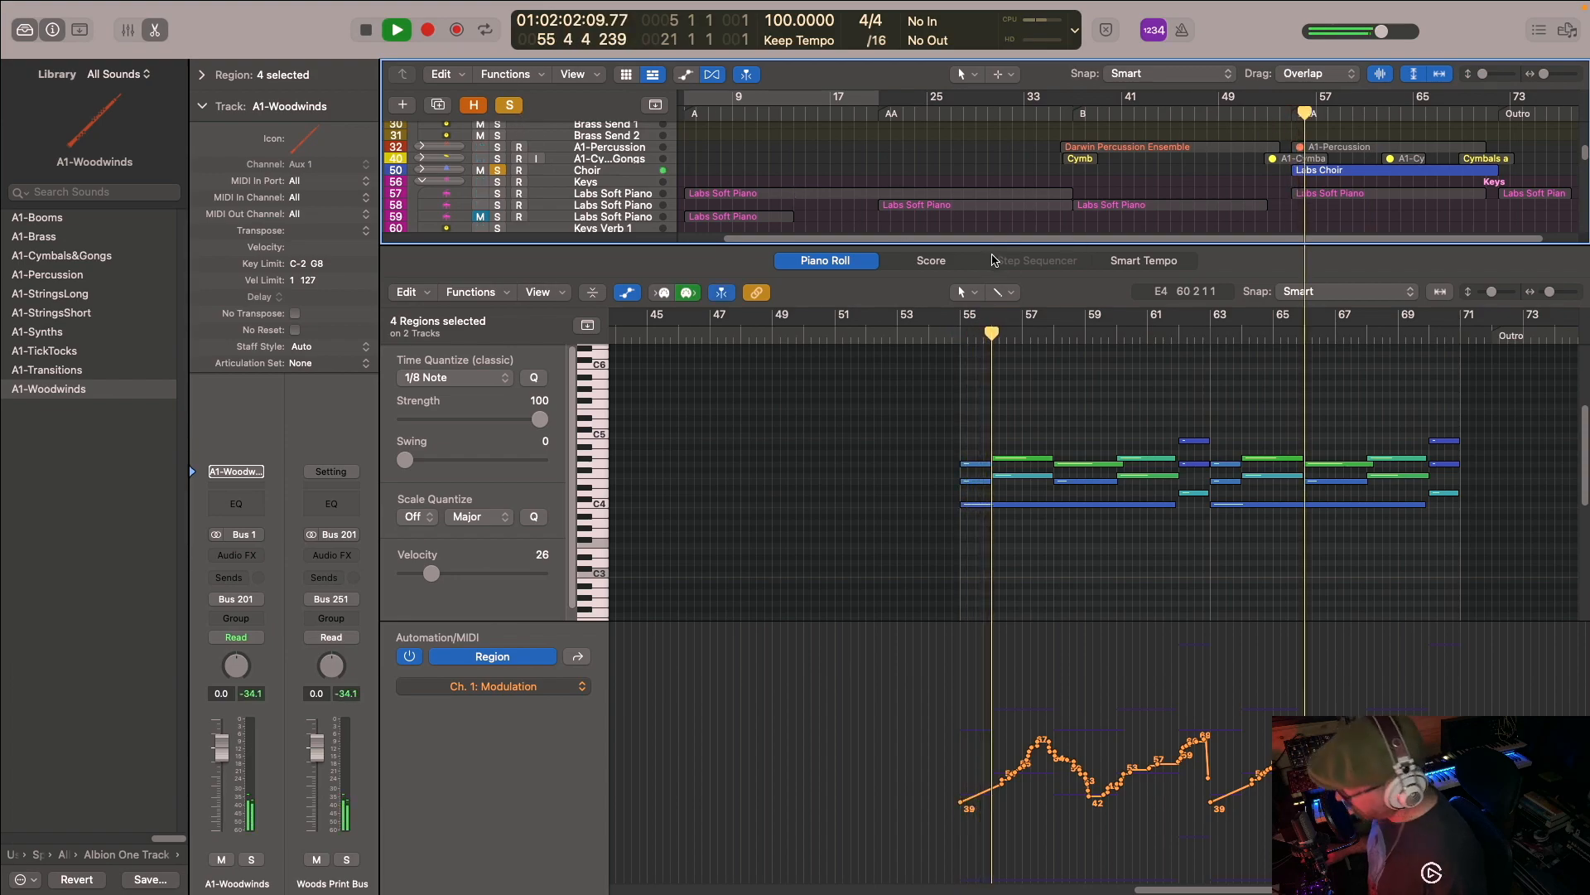
key("p")
scroll(1017, 265, "down", 4)
scroll(1017, 265, "down", 2)
key("space")
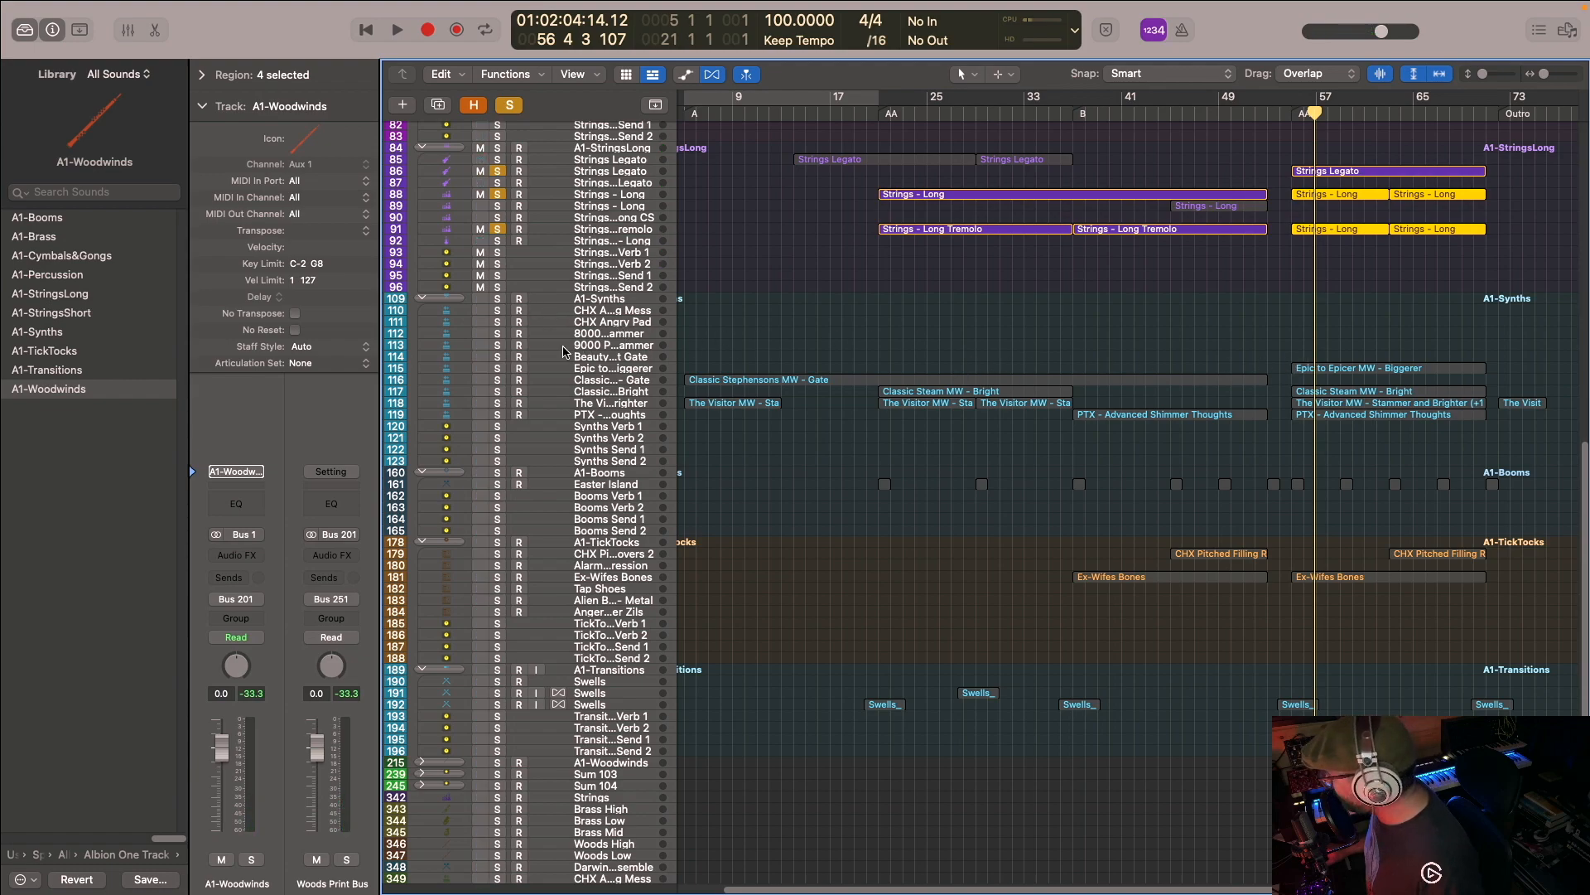
- Add the Epic to Epicer MW - Biggerer synth track to the solo and play from bar 55 to 57 with its notes in the Piano Roll
left_click(498, 368)
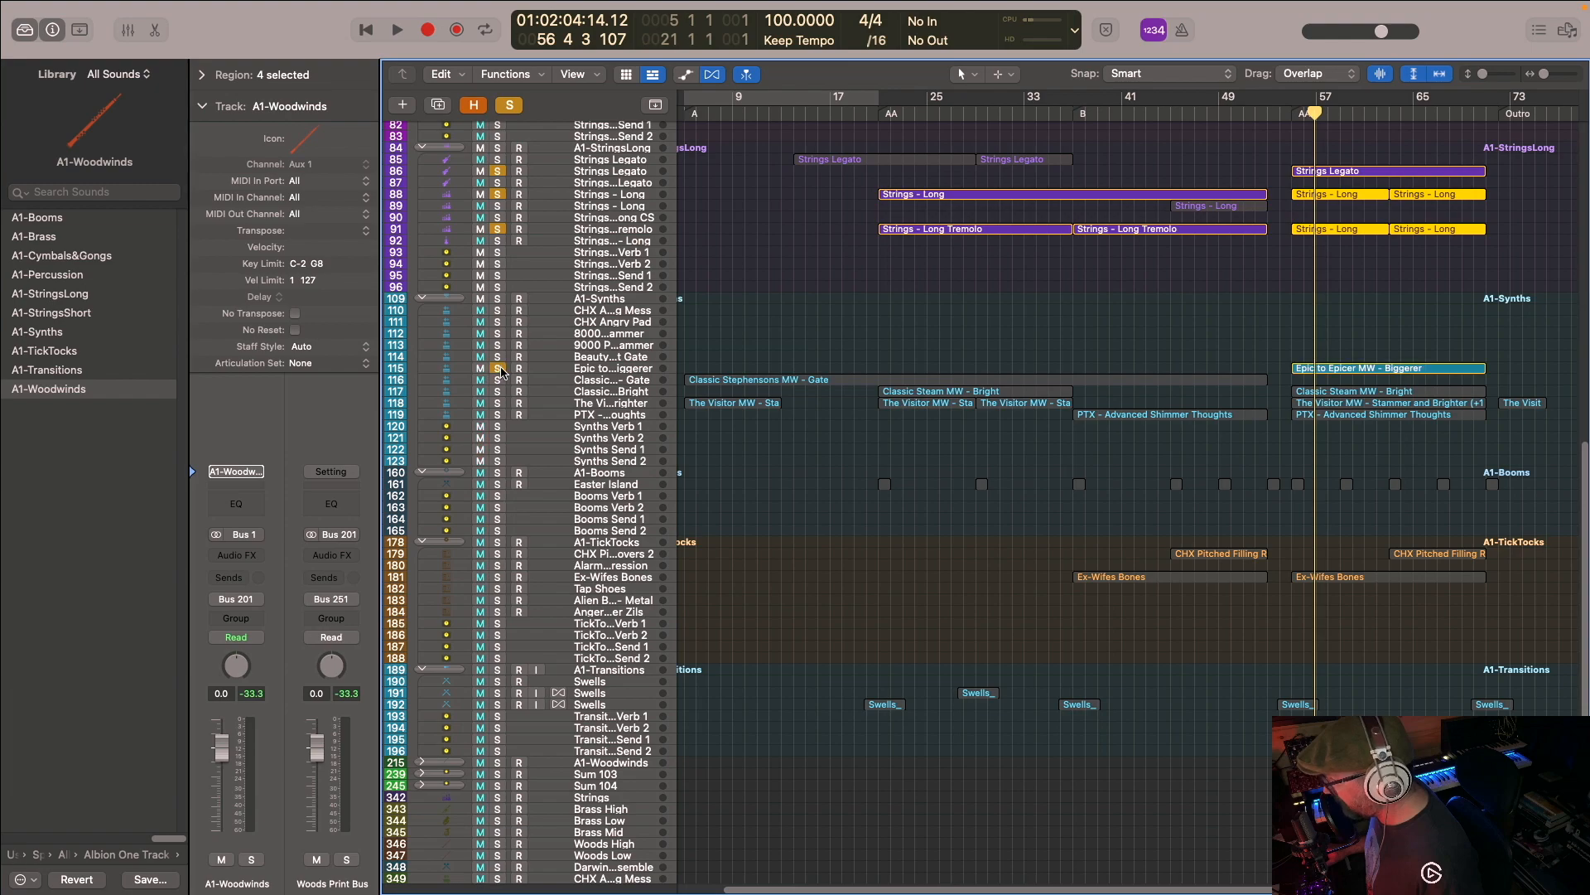
double_click(1310, 368)
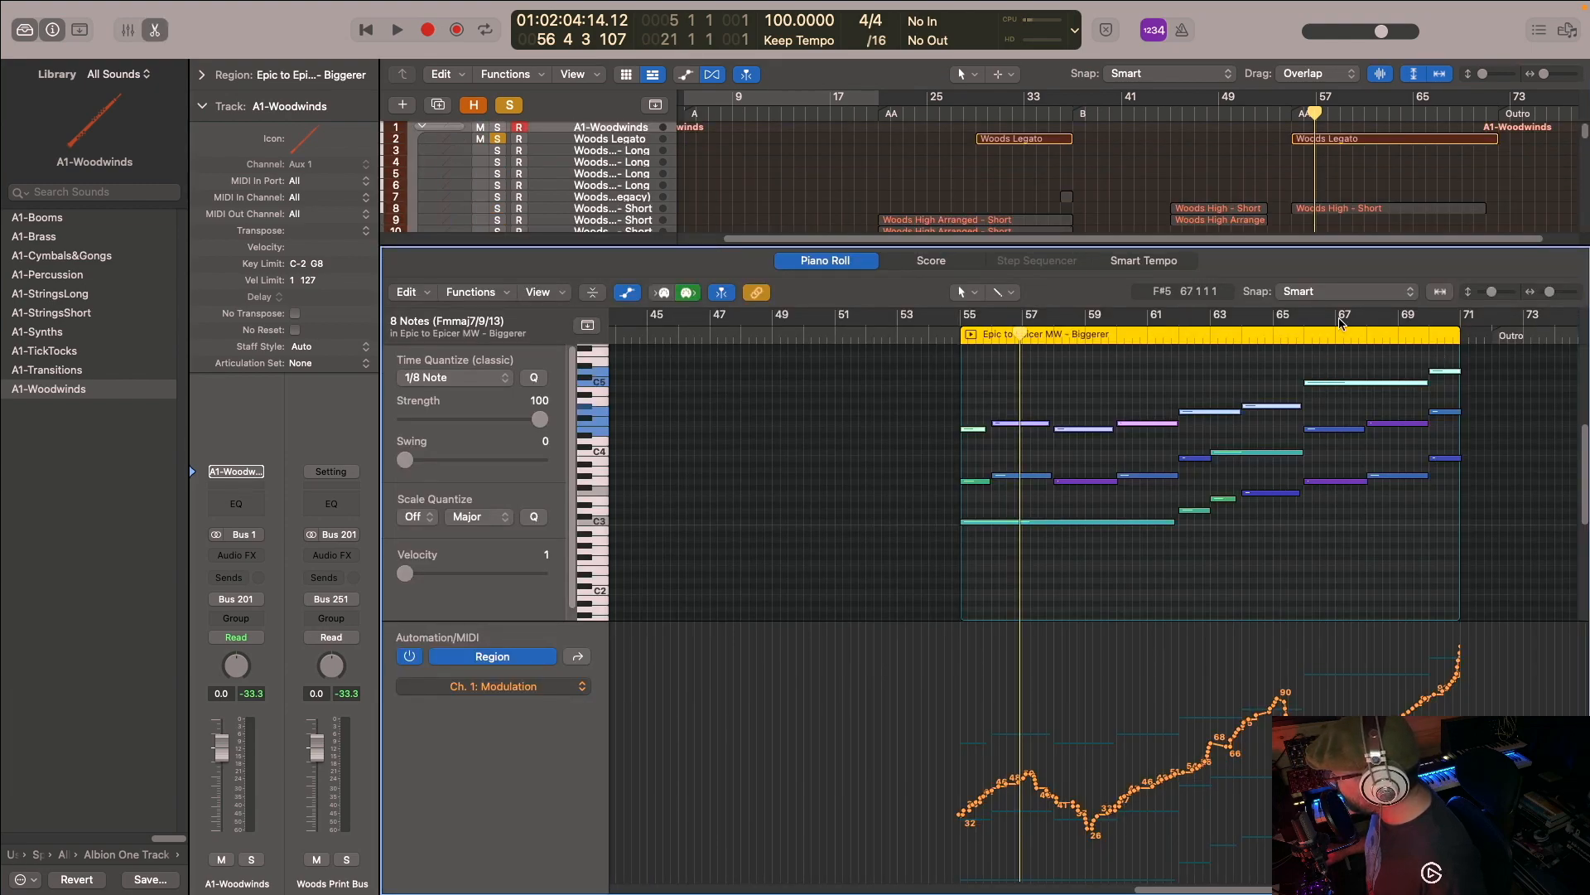
key("space")
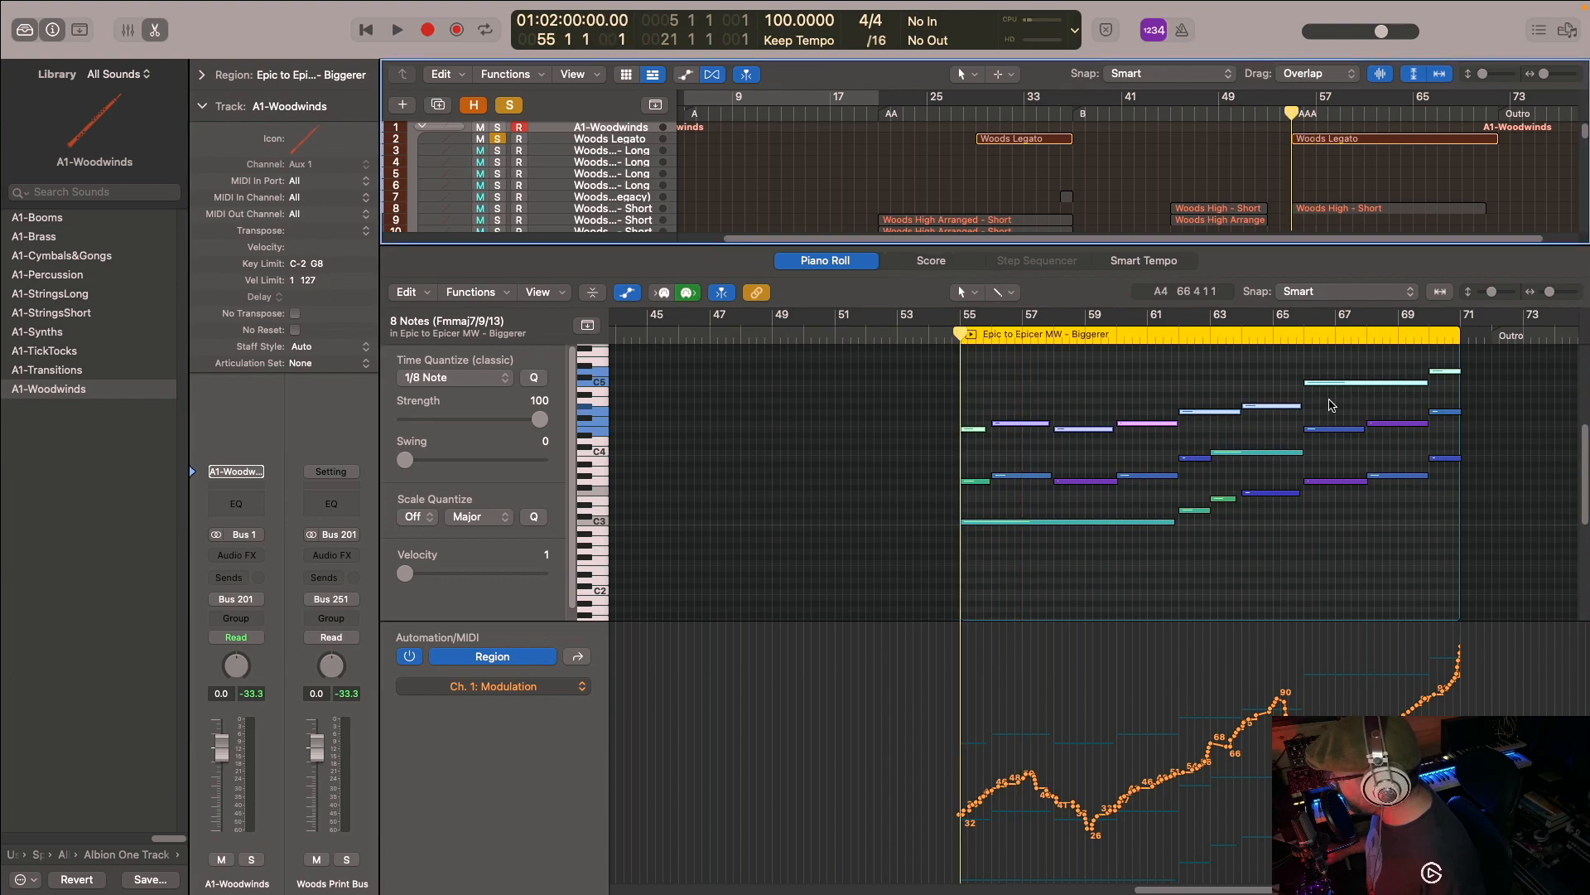
key("space")
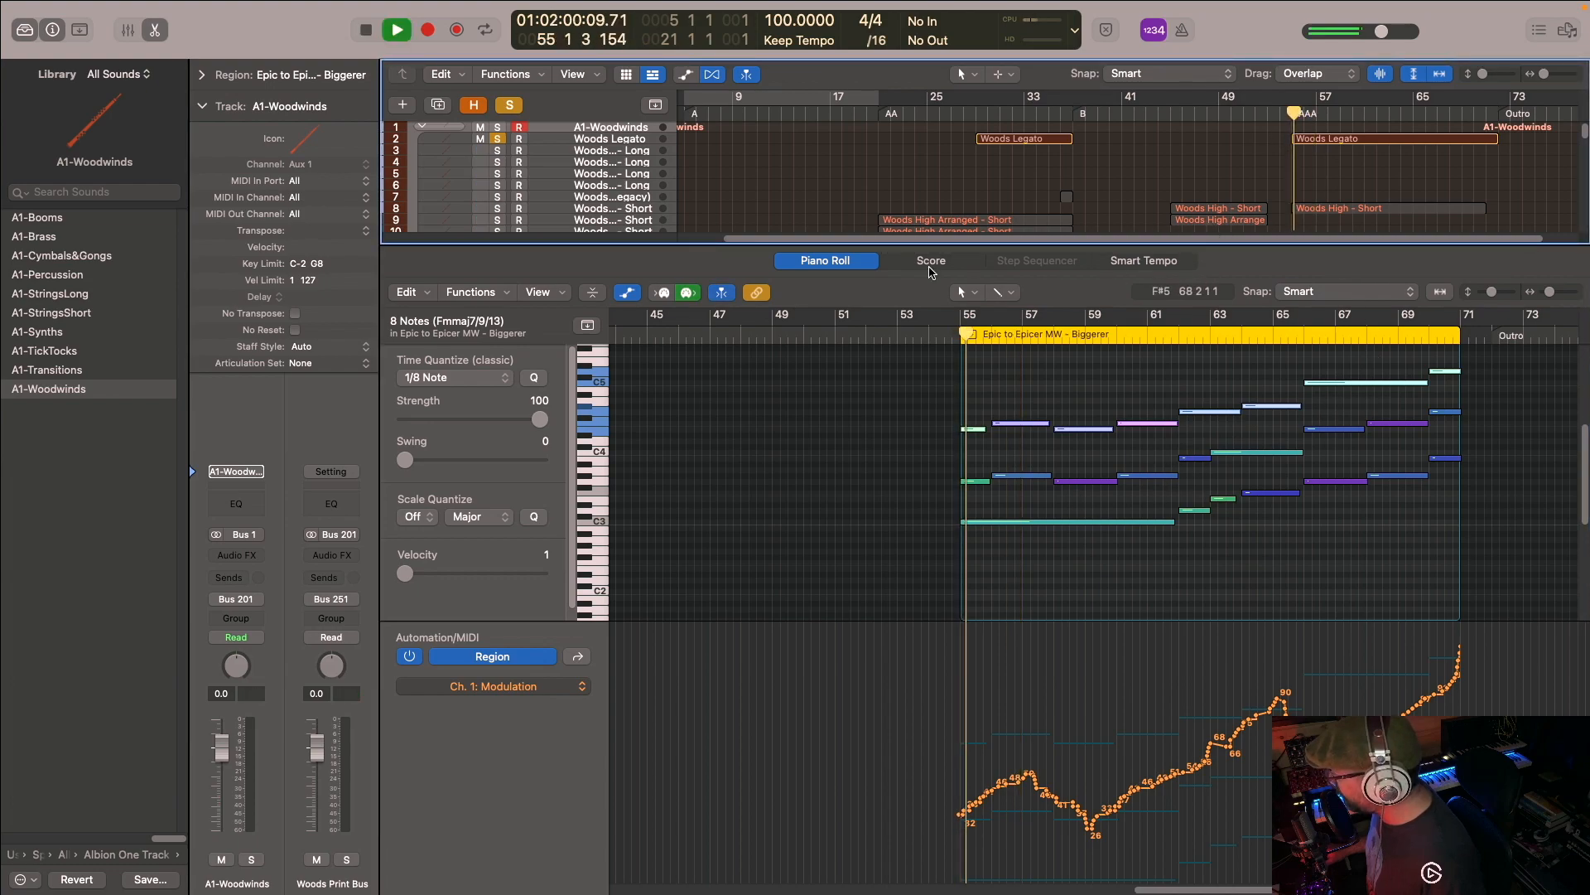
scroll(697, 159, "down", 8)
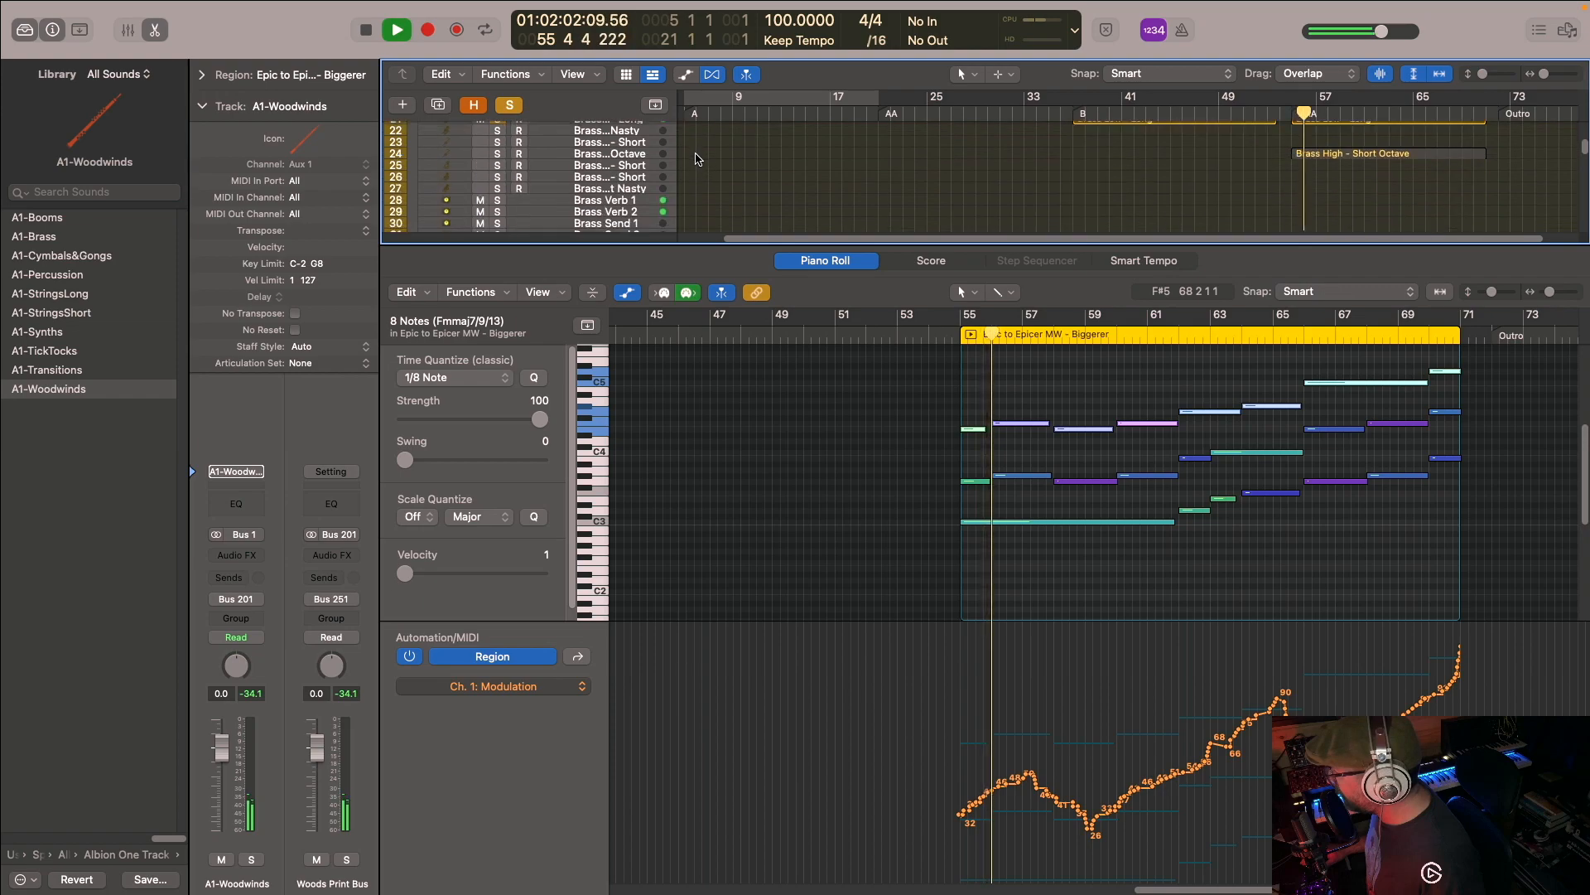
scroll(697, 159, "down", 15)
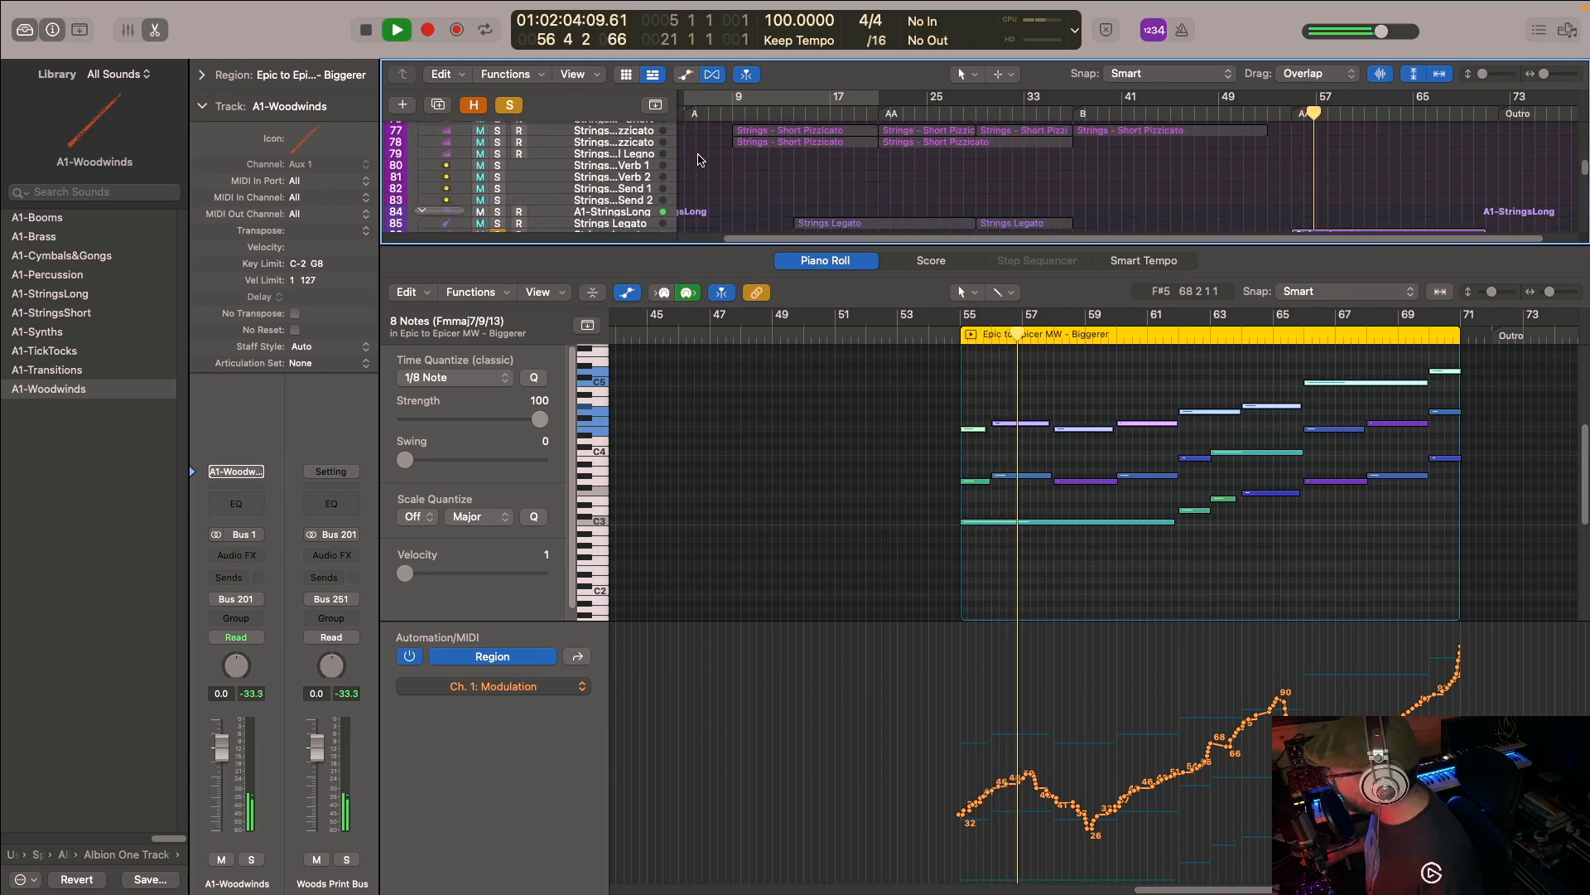
scroll(698, 159, "down", 12)
key("space")
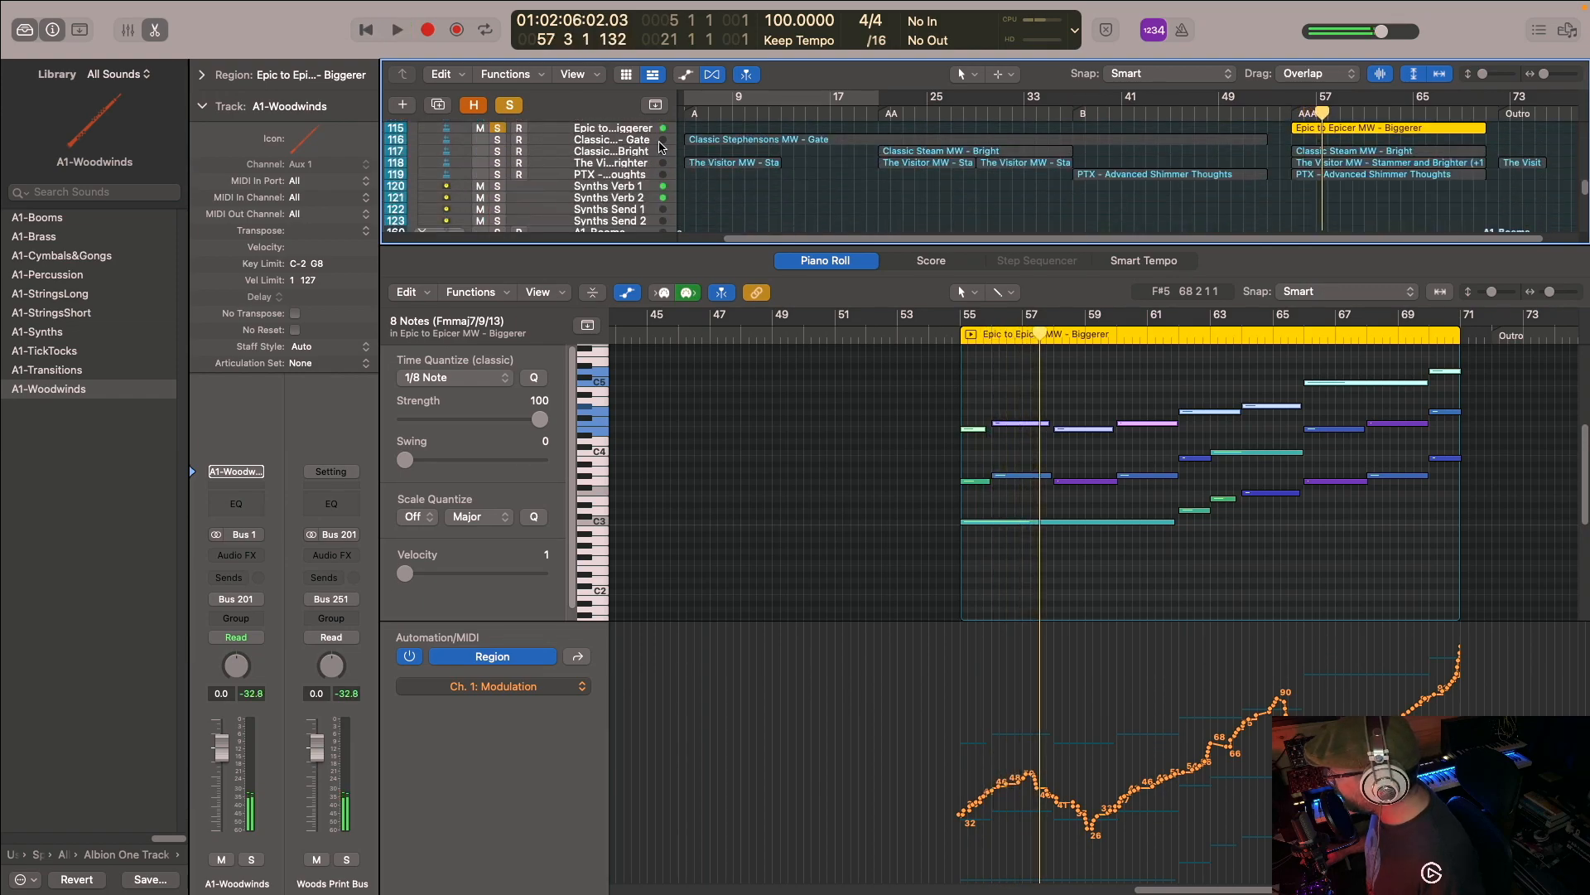
- Add the Classic Steam MW - Bright synth track to the solo, play from bar 55 and stop in bar 56
left_click(498, 152)
left_click(1304, 116)
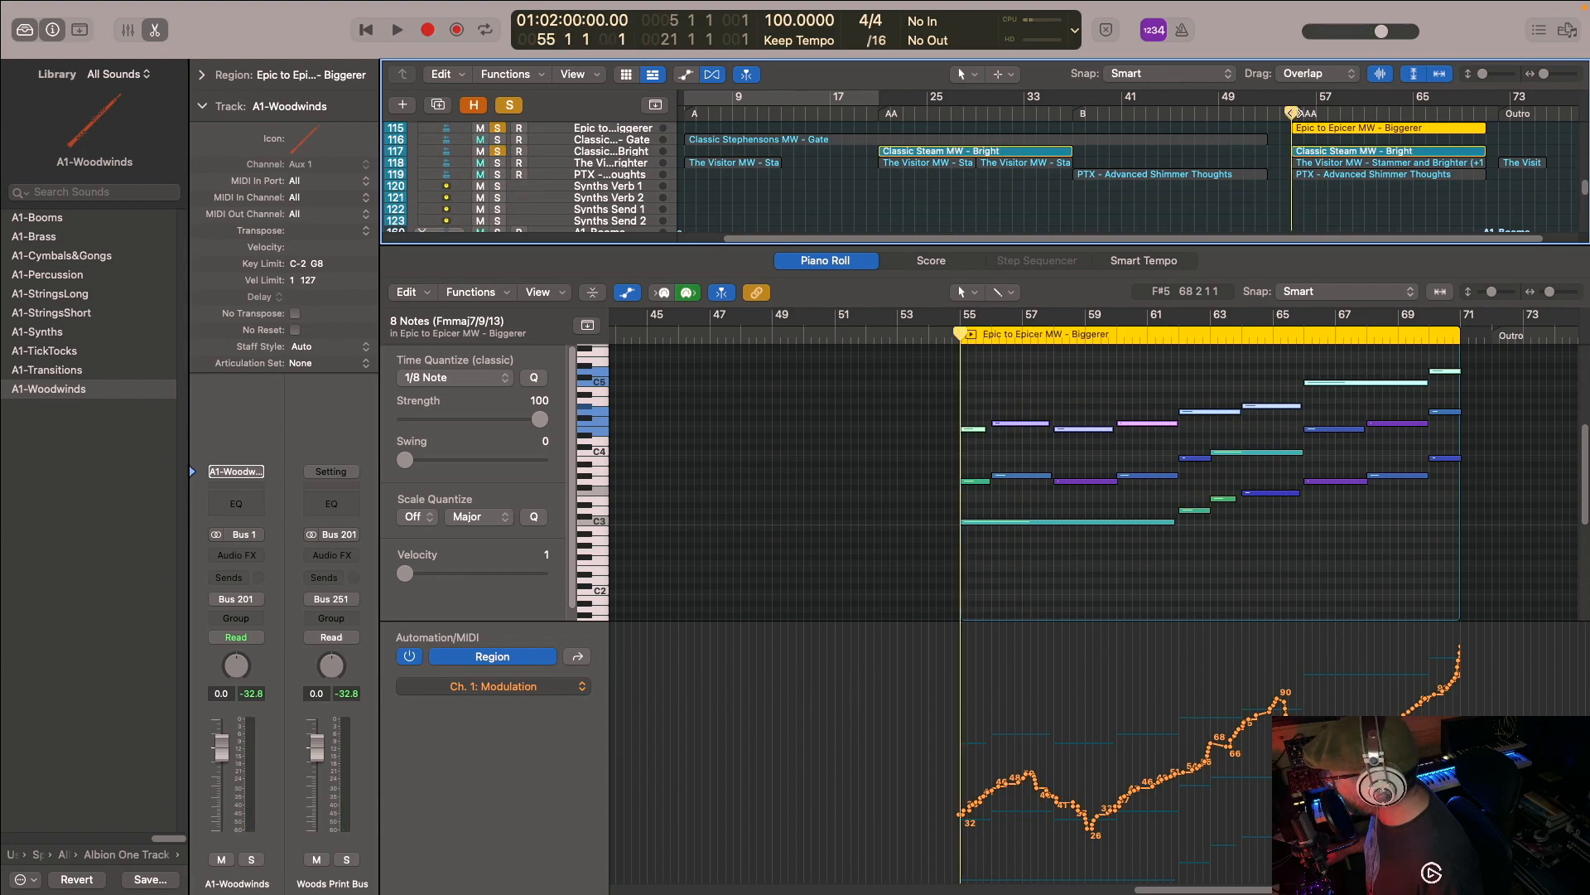
key("space")
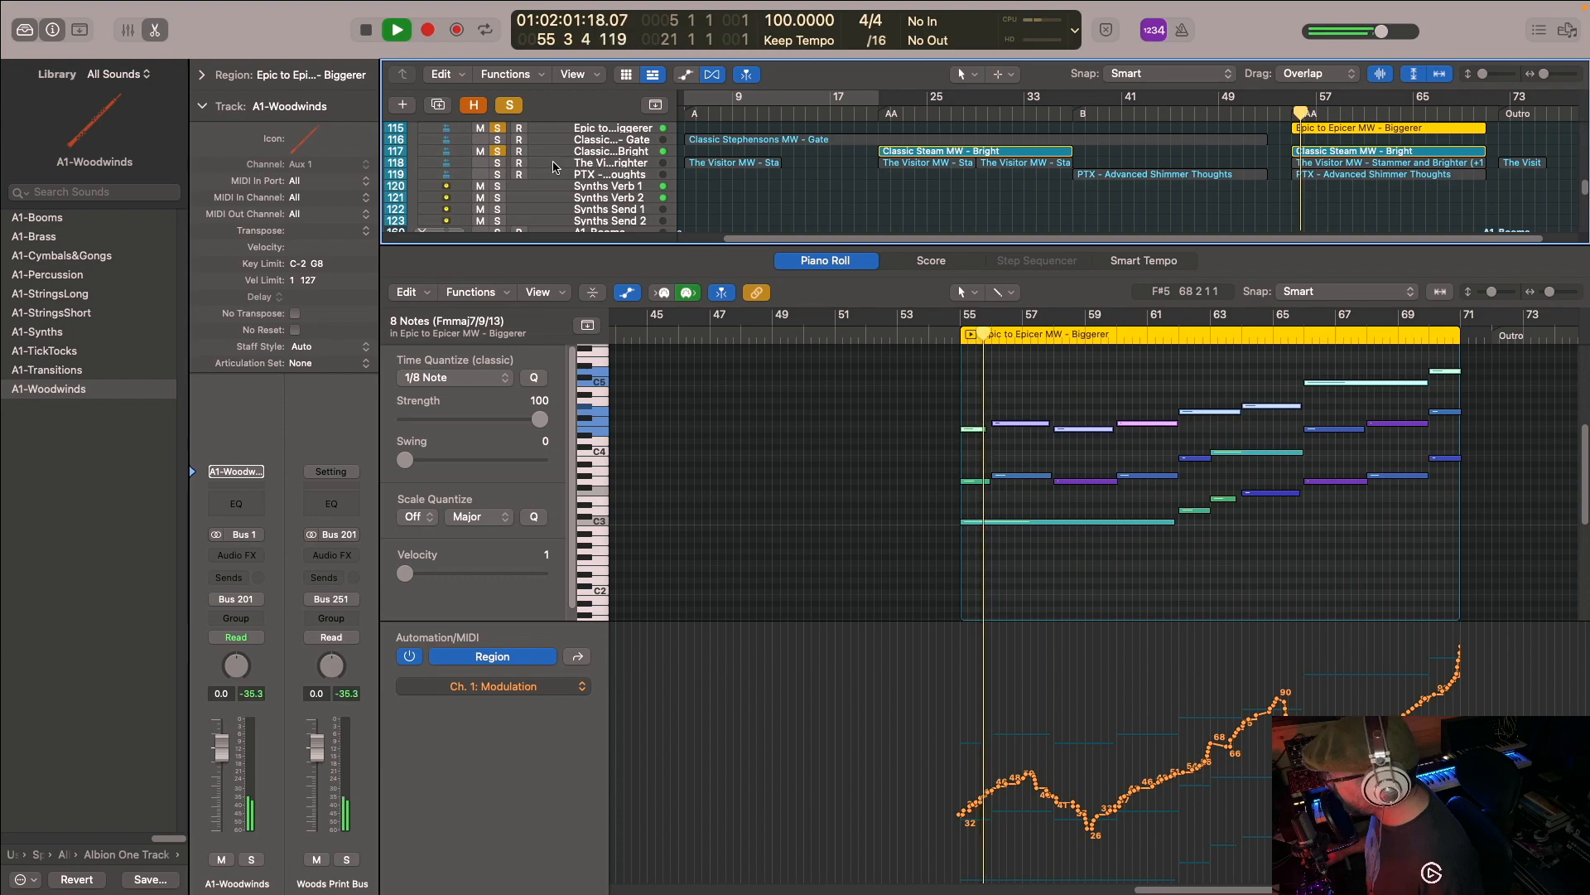
key("space")
- Add The Visitor MW - Stammer and Brighter and PTX - Advanced Shimmer Thoughts tracks to the solo and resume playback
left_click(497, 175)
left_click(498, 164)
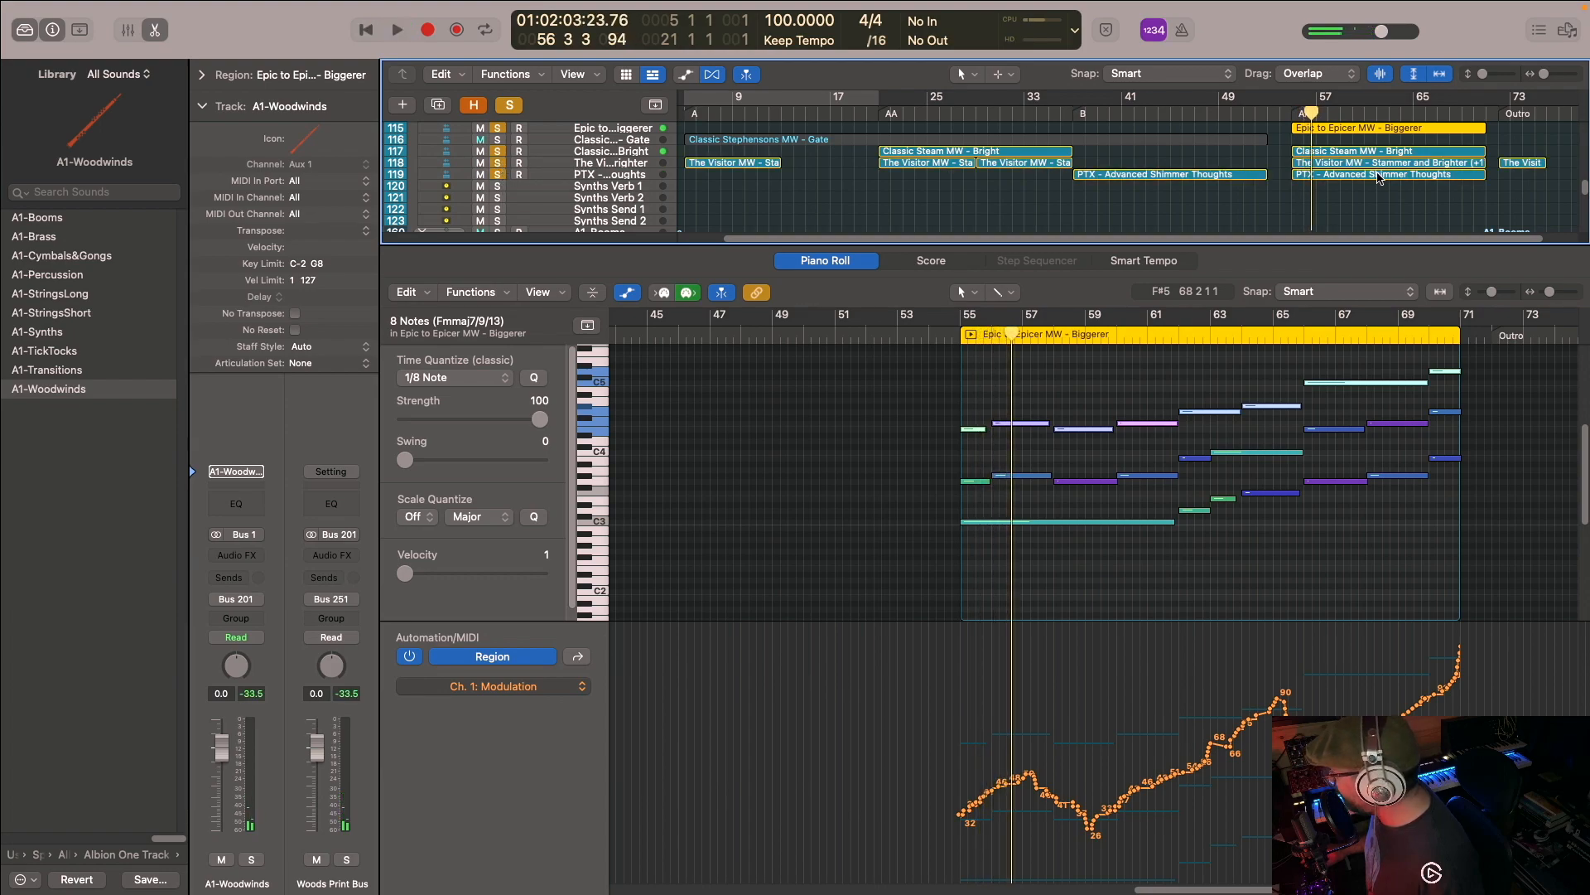
key("space")
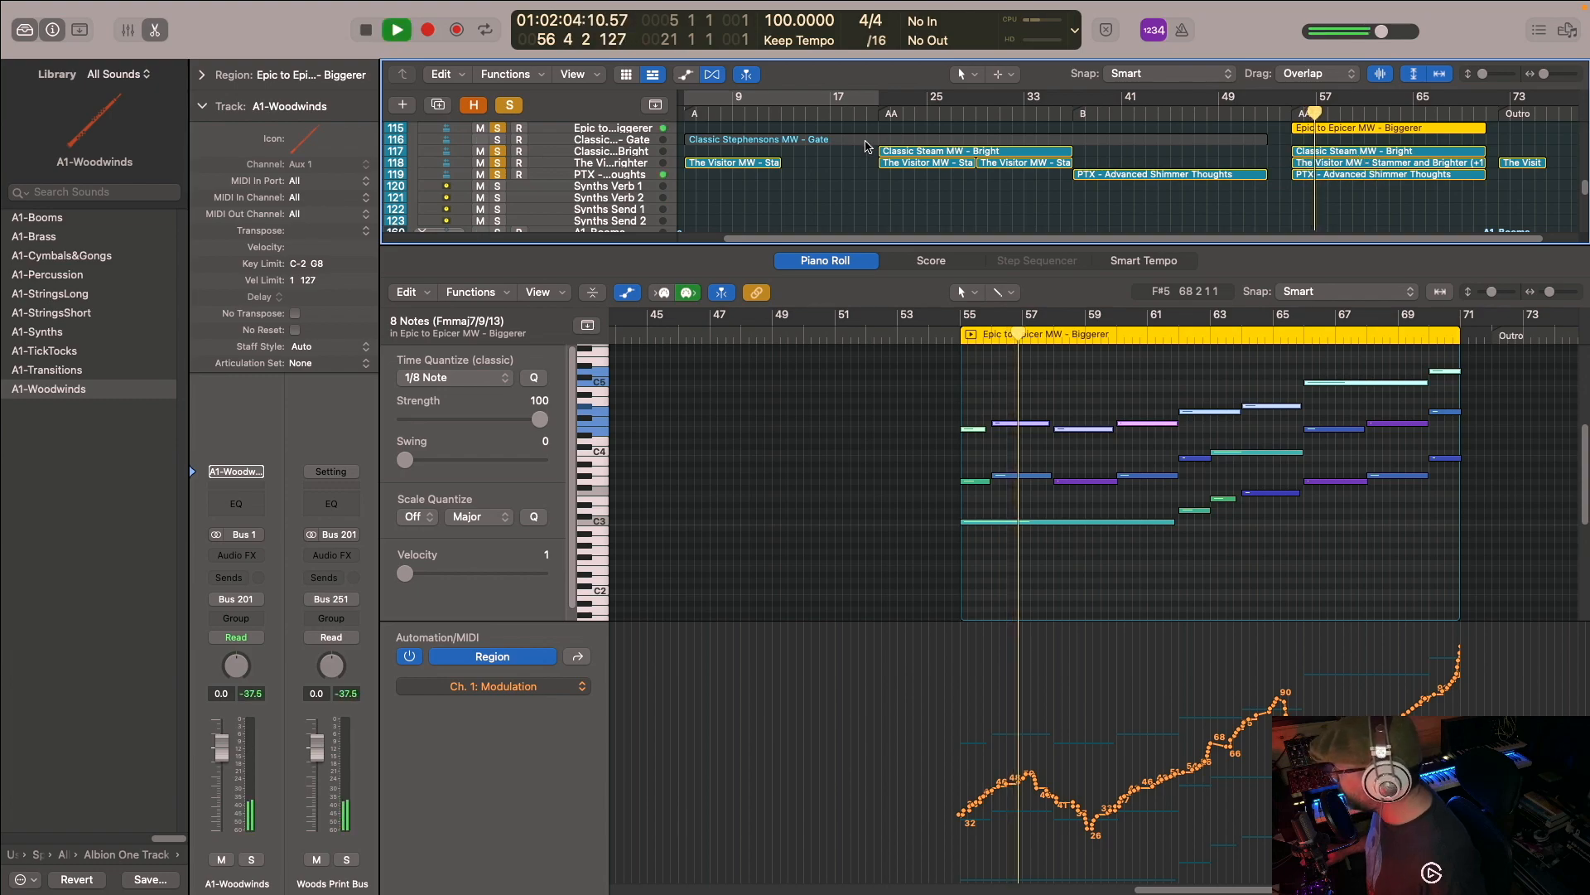
- Close the Piano Roll and review the soloed brass, choir, string and synth layers of section AAA, stopping playback in bar 62
scroll(1055, 155, "up", 15)
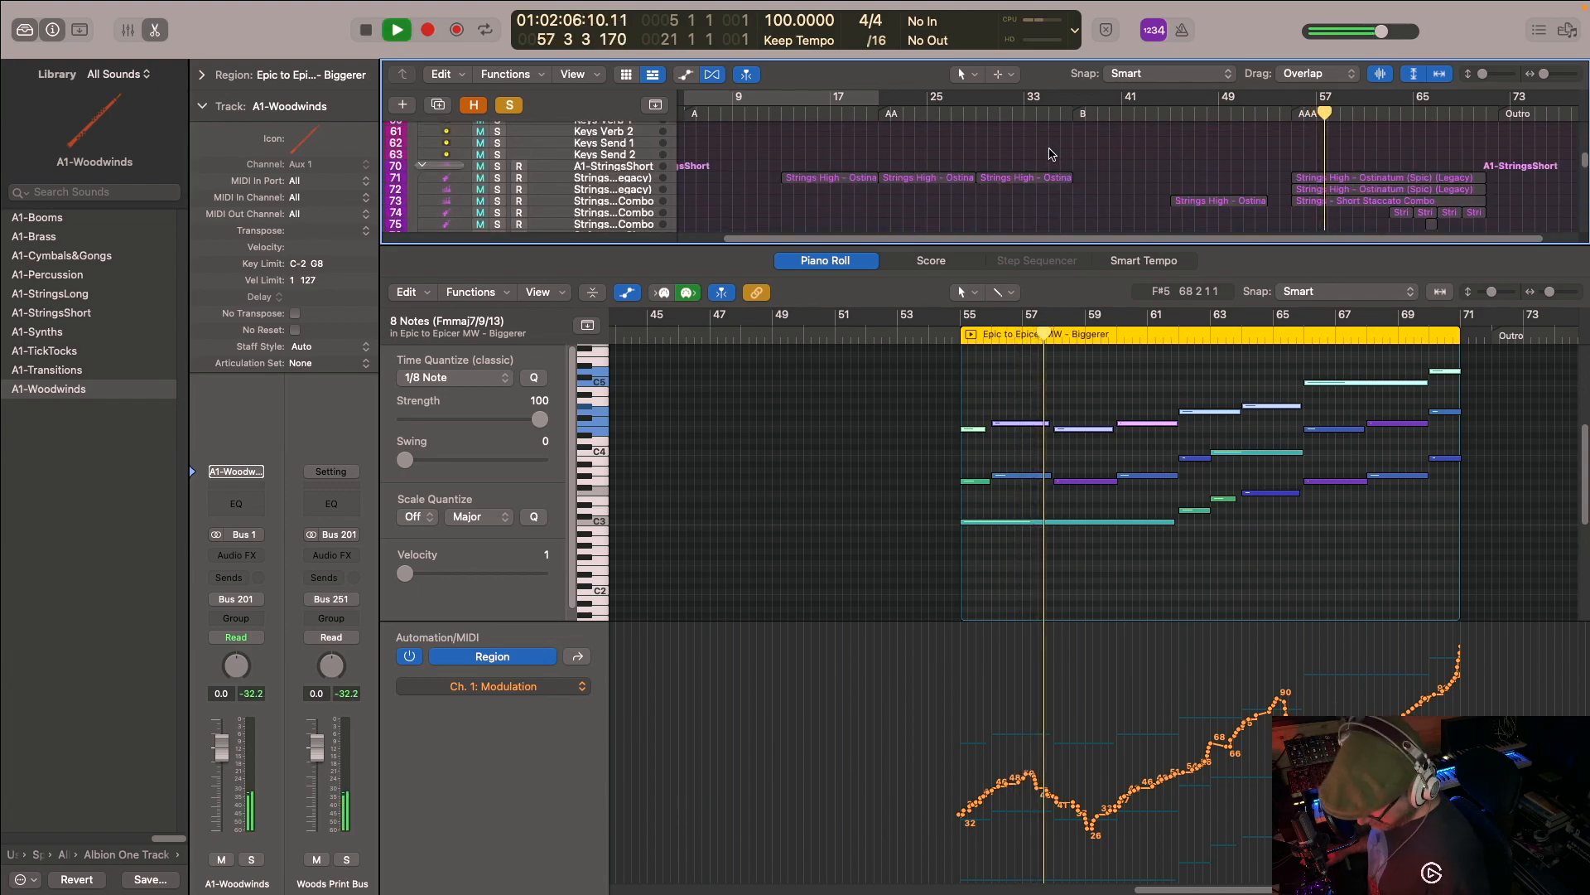
key("p")
scroll(1159, 191, "up", 4)
scroll(1227, 222, "up", 5)
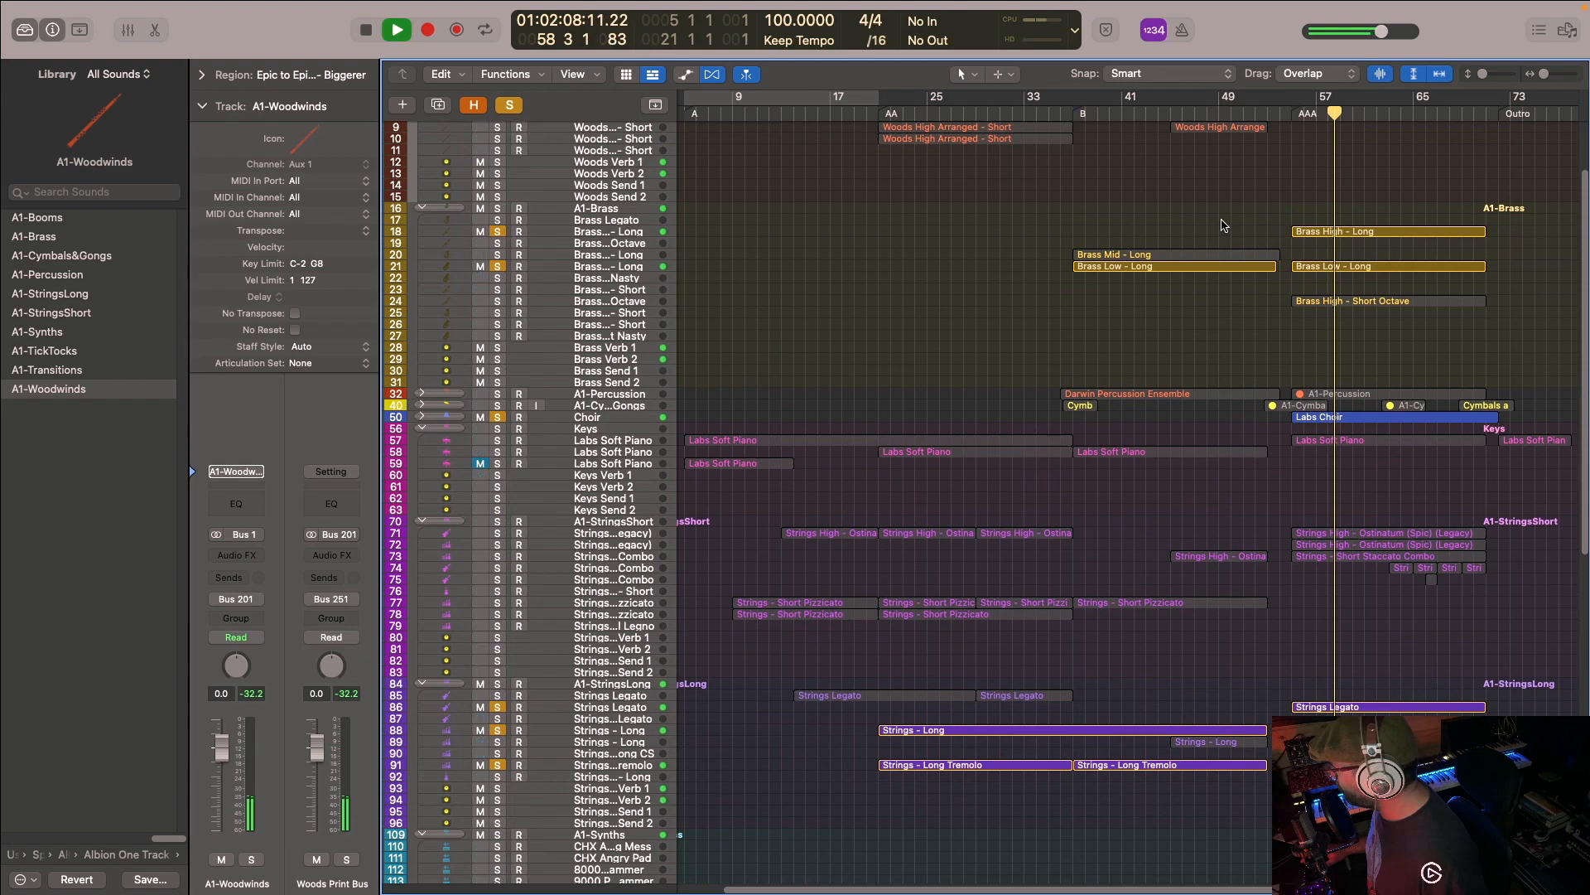
scroll(1225, 225, "down", 6)
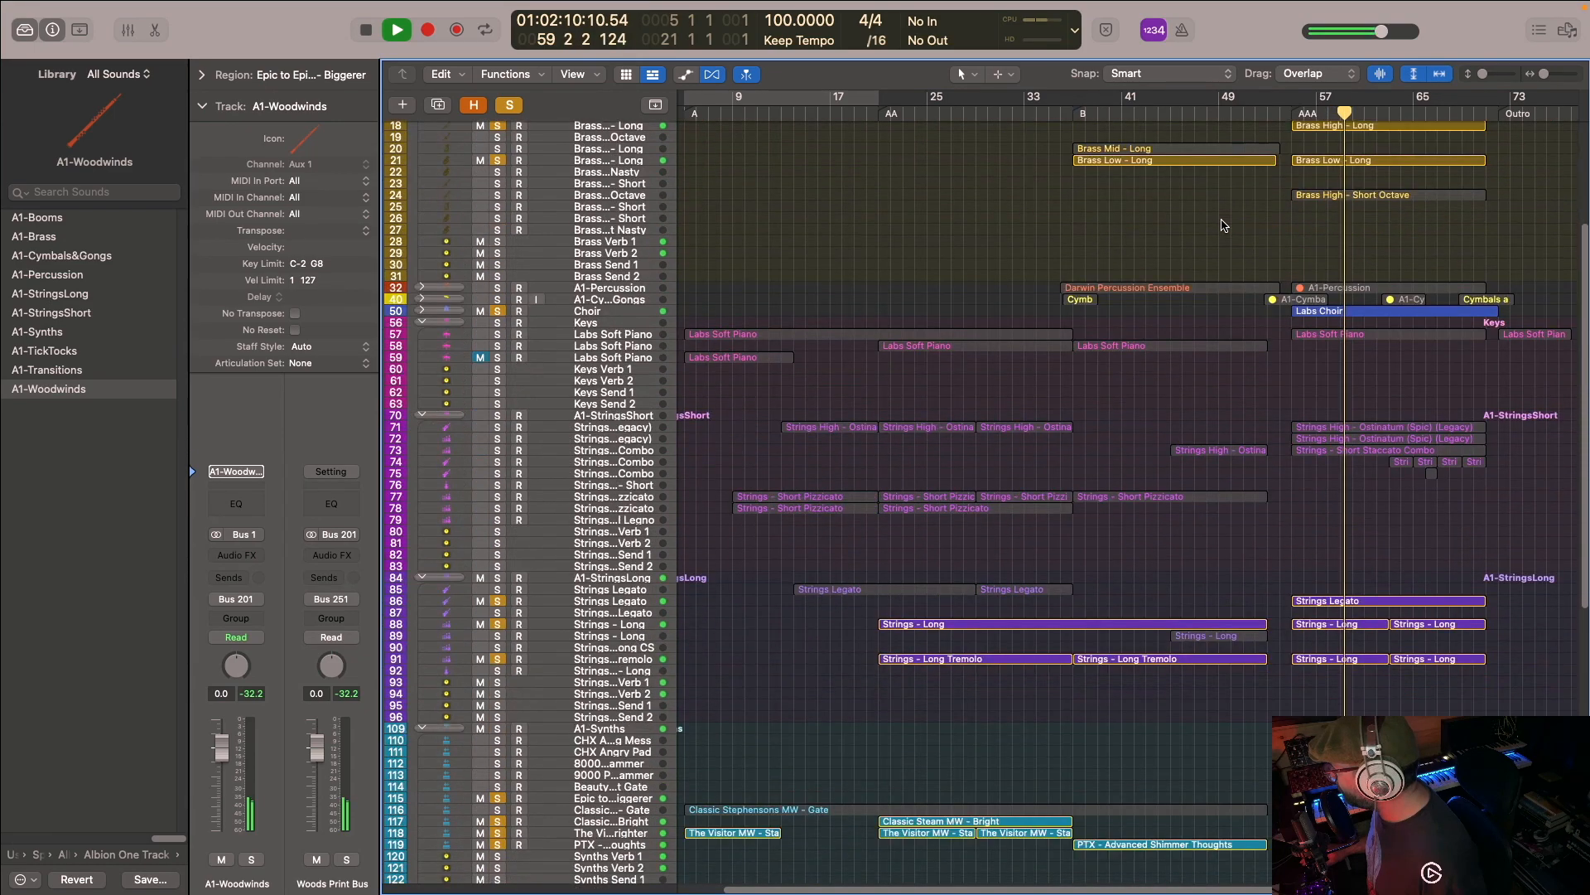
scroll(1224, 225, "down", 1)
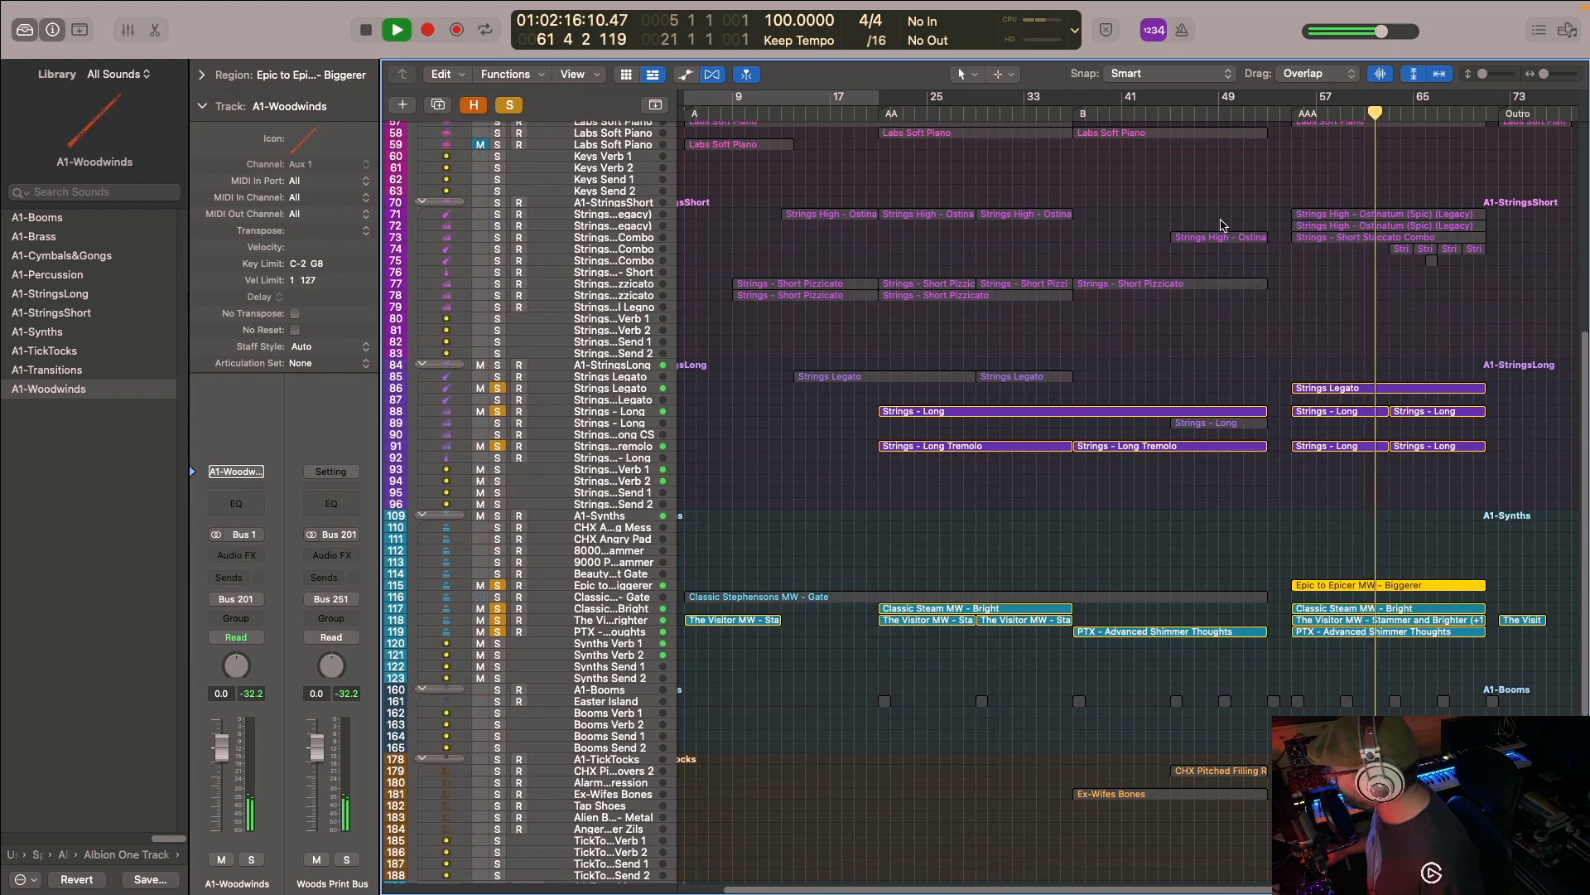
key("space")
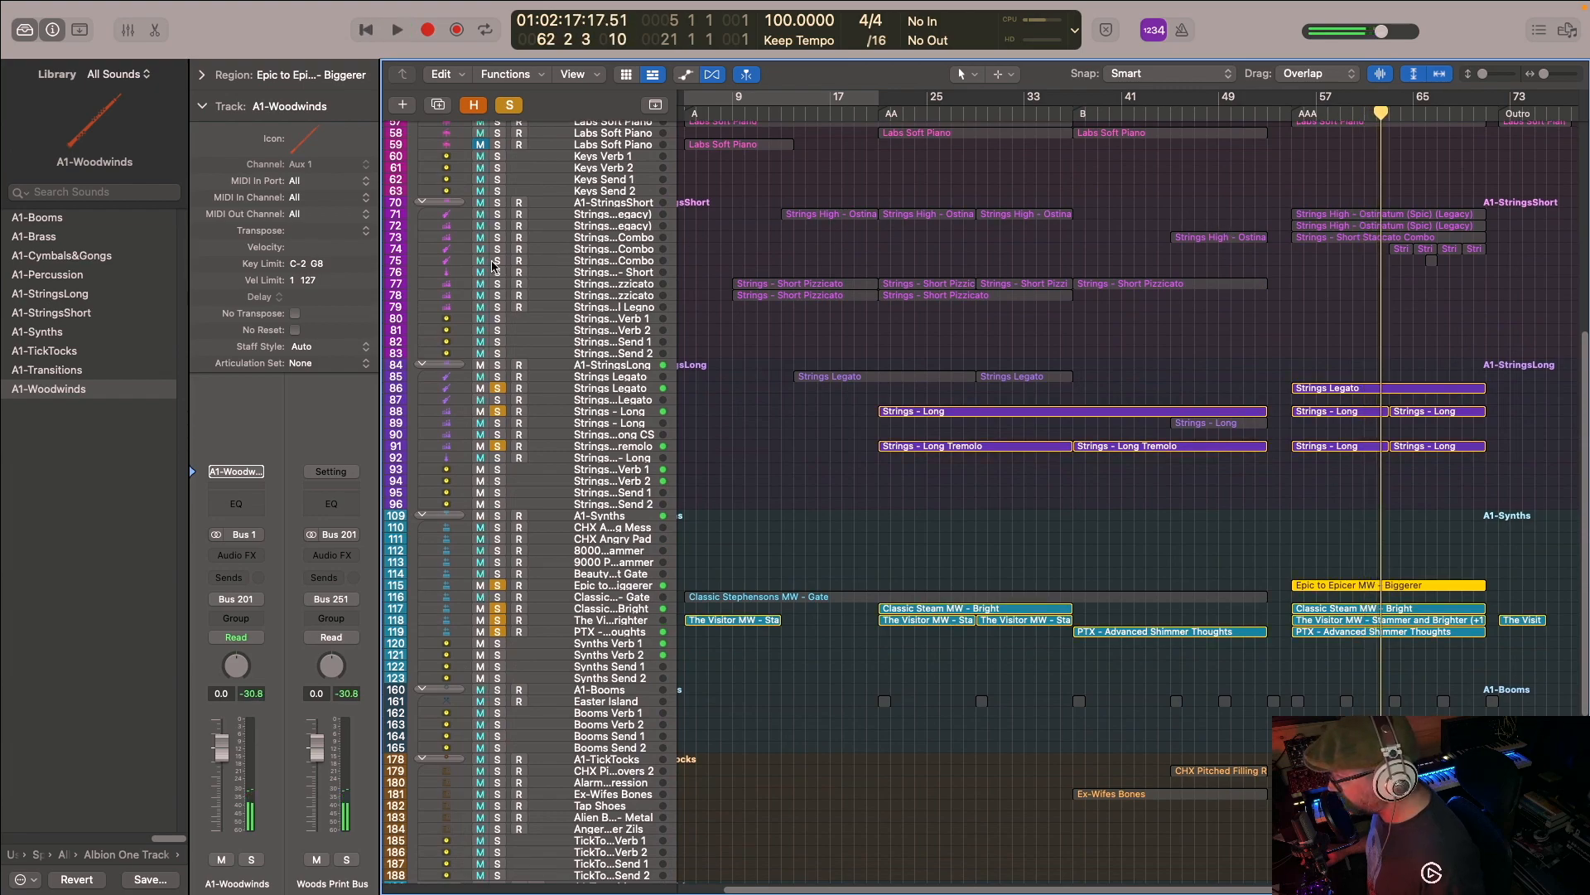
- Add the short Strings Combo tracks 74 and 75 to the solo while playing the layers from bar 63
left_click(497, 249)
left_click(1387, 114)
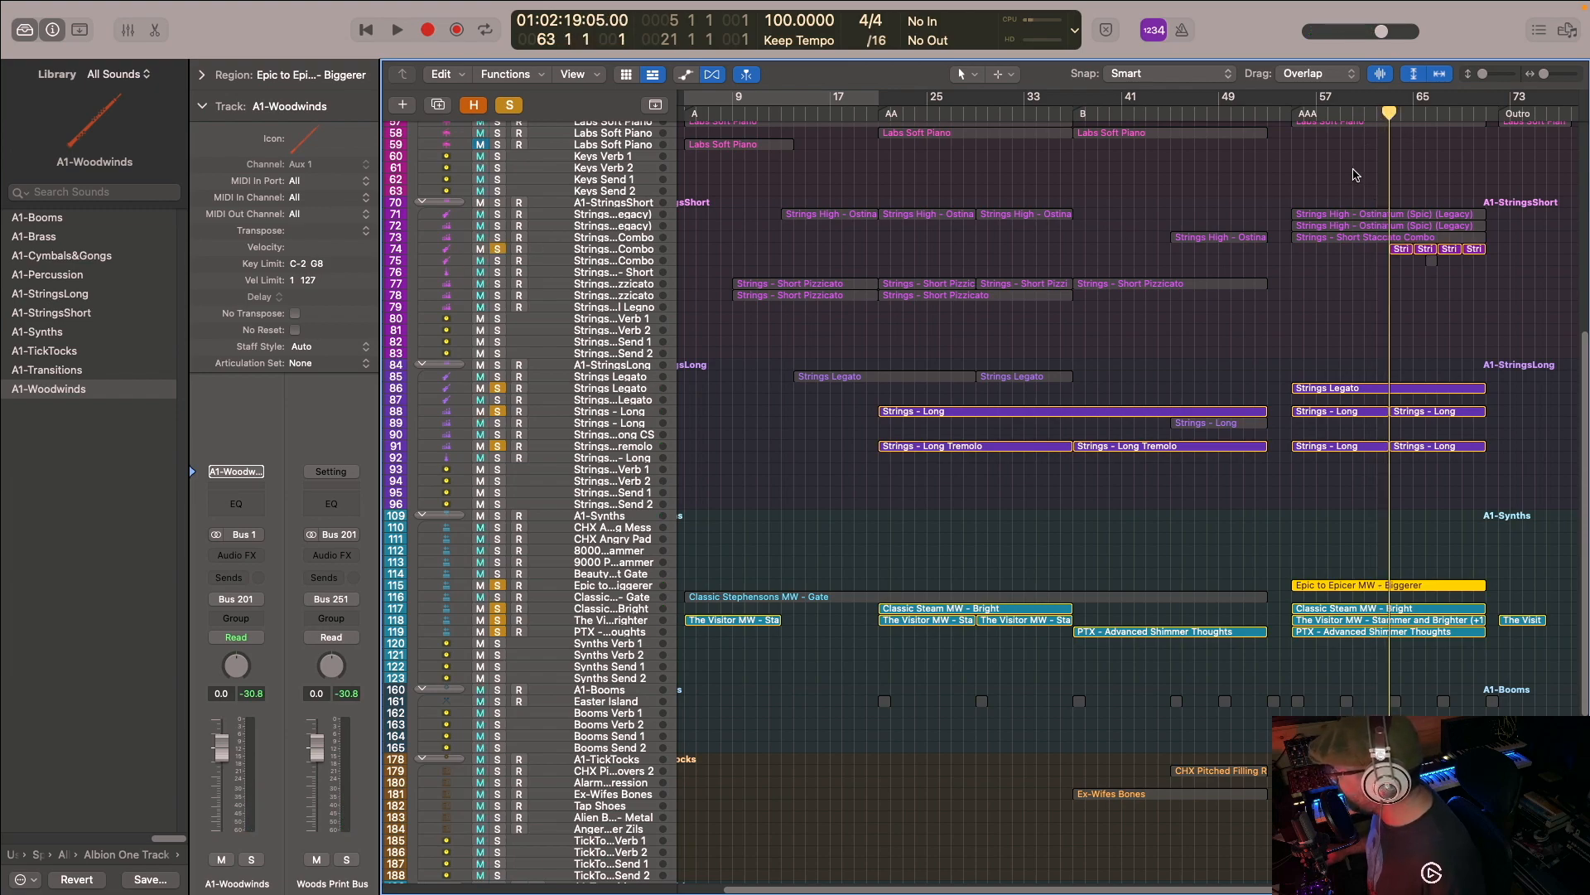
key("space")
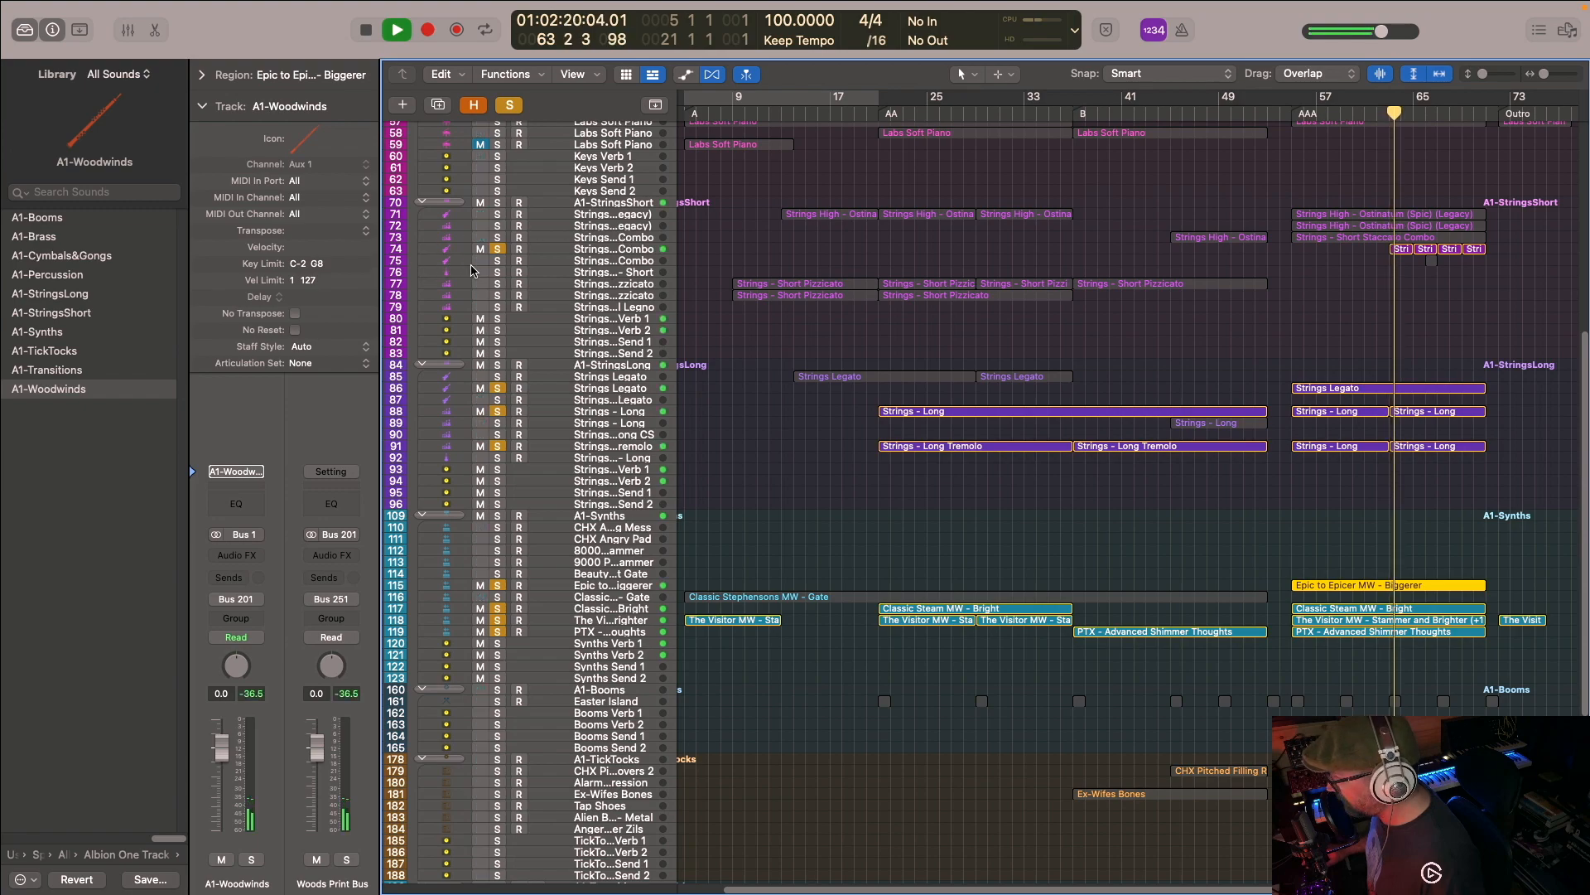
left_click(498, 260)
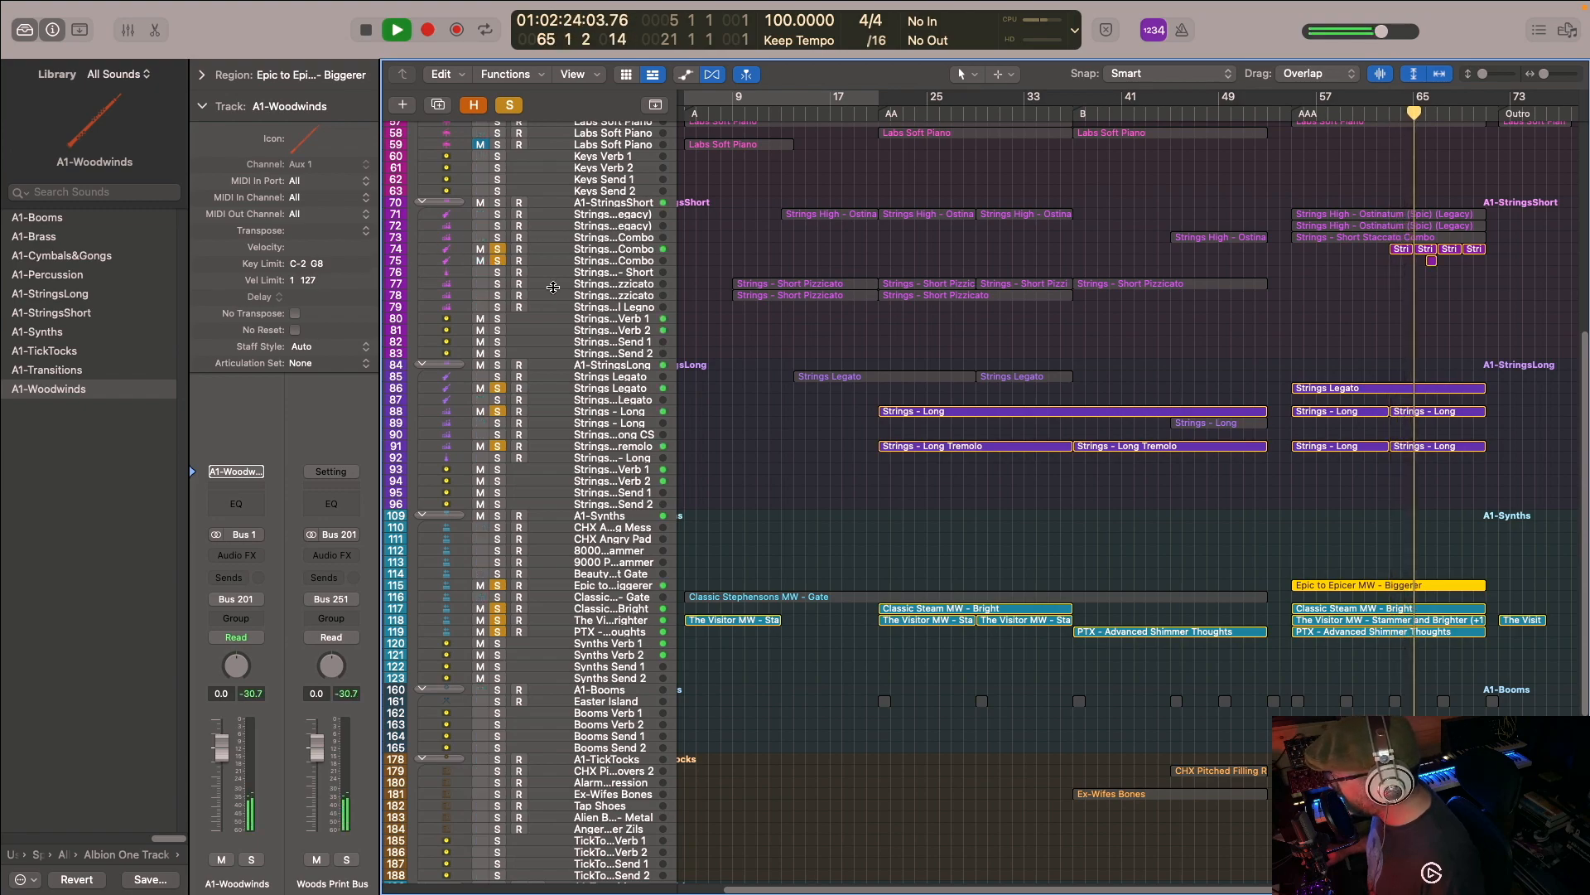
- Compare Strings Combo tracks 74 and 75 soloed on their own with the full unsoloed mix, stopping in bar 69
left_click(510, 108)
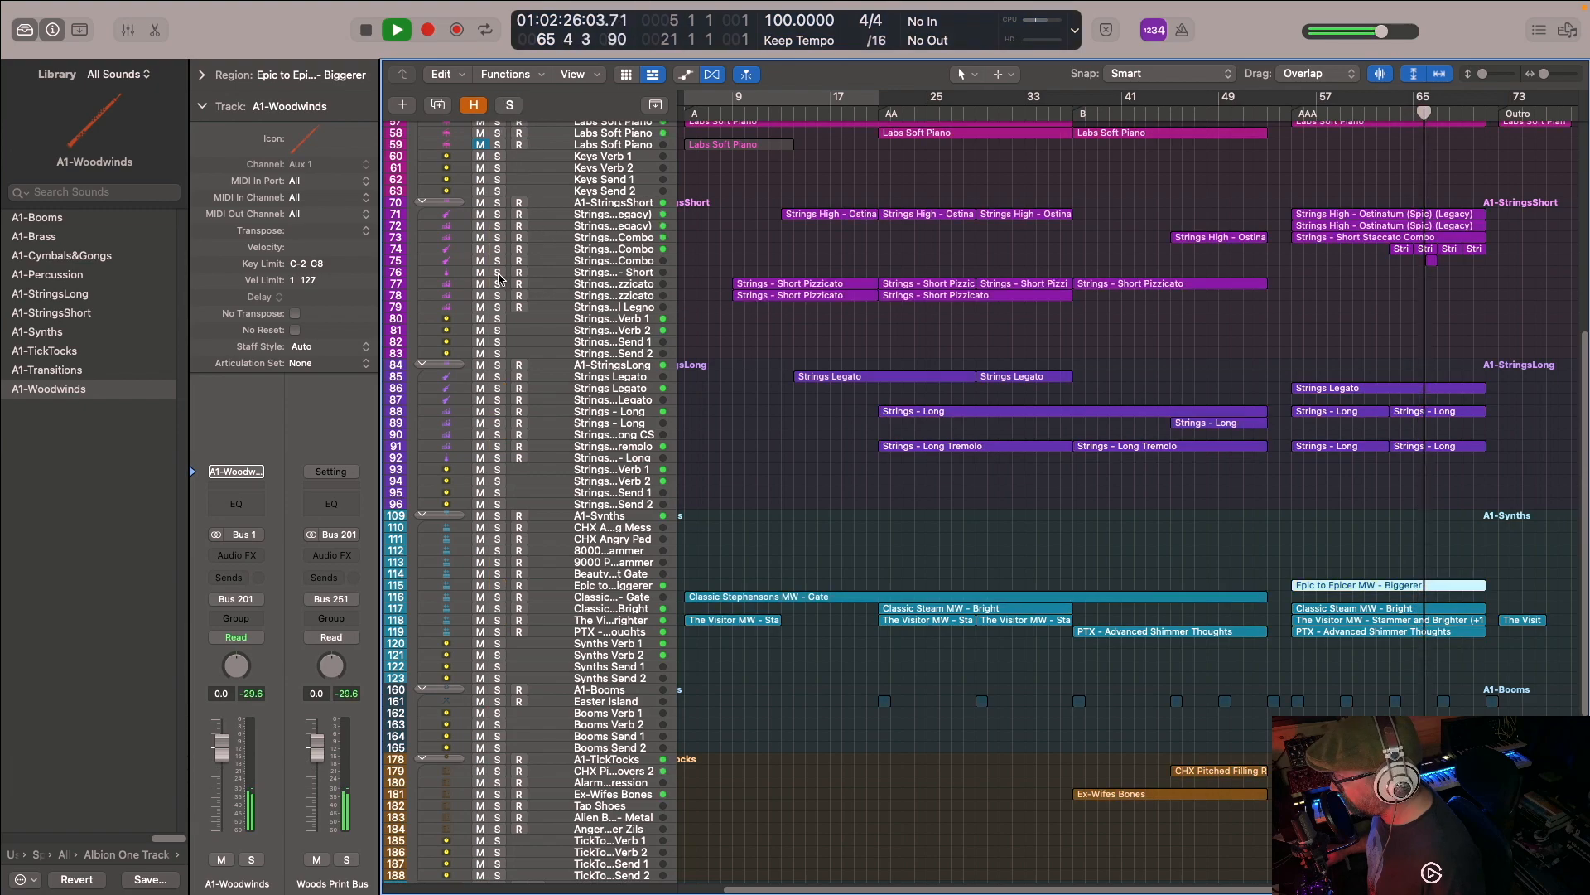
left_click(497, 249)
left_click(497, 262)
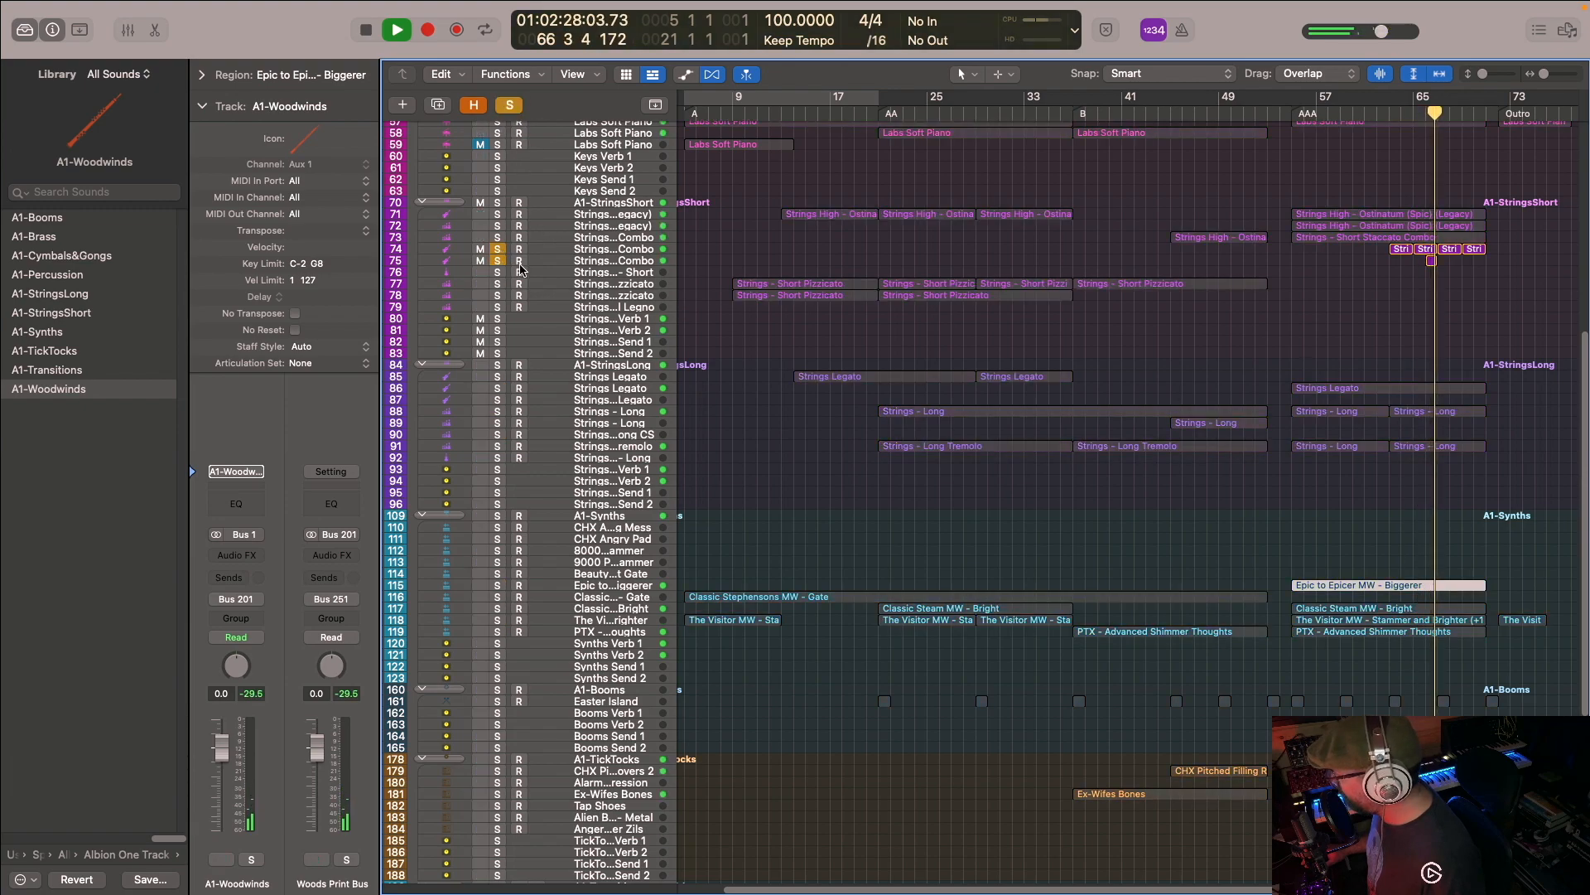
left_click(511, 107)
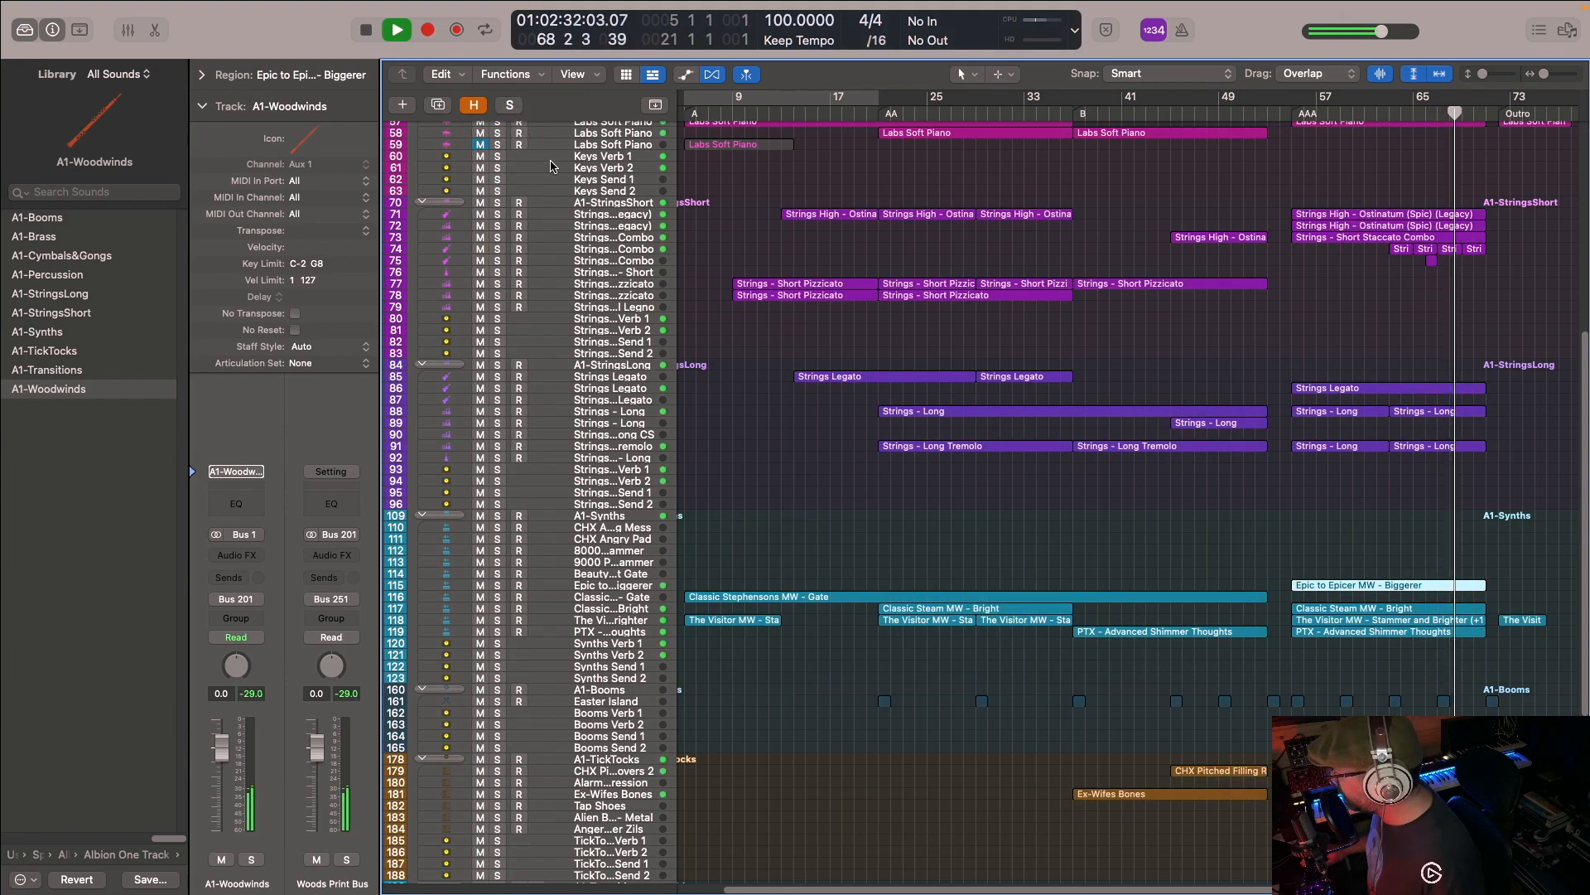
key("space")
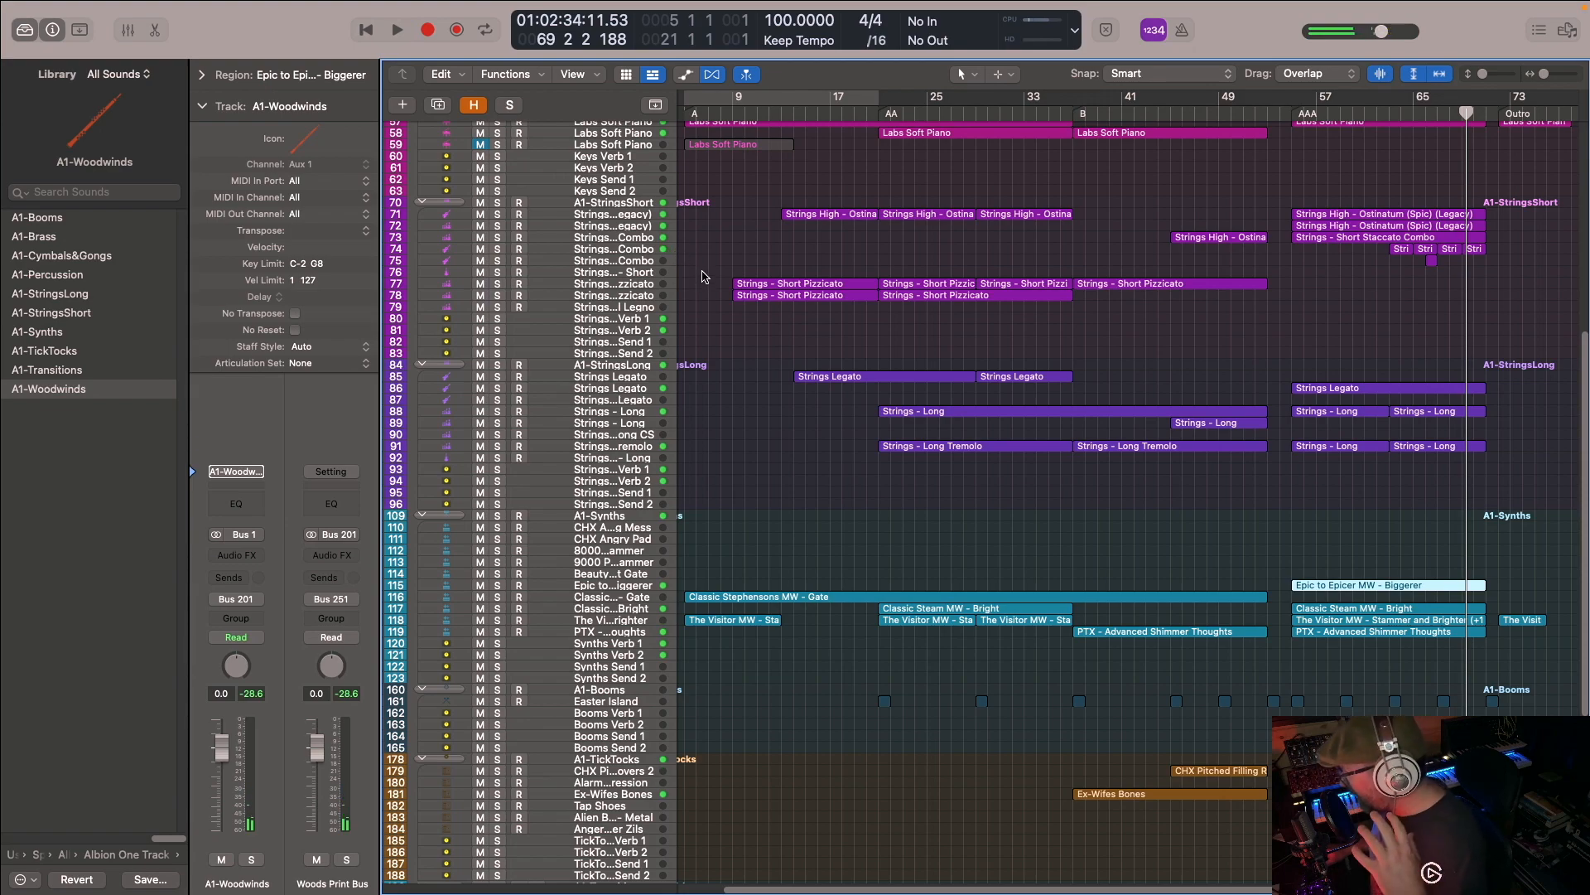
- Solo the A1-Cymbals&Gongs and A1-Percussion track stacks
scroll(1147, 311, "up", 4)
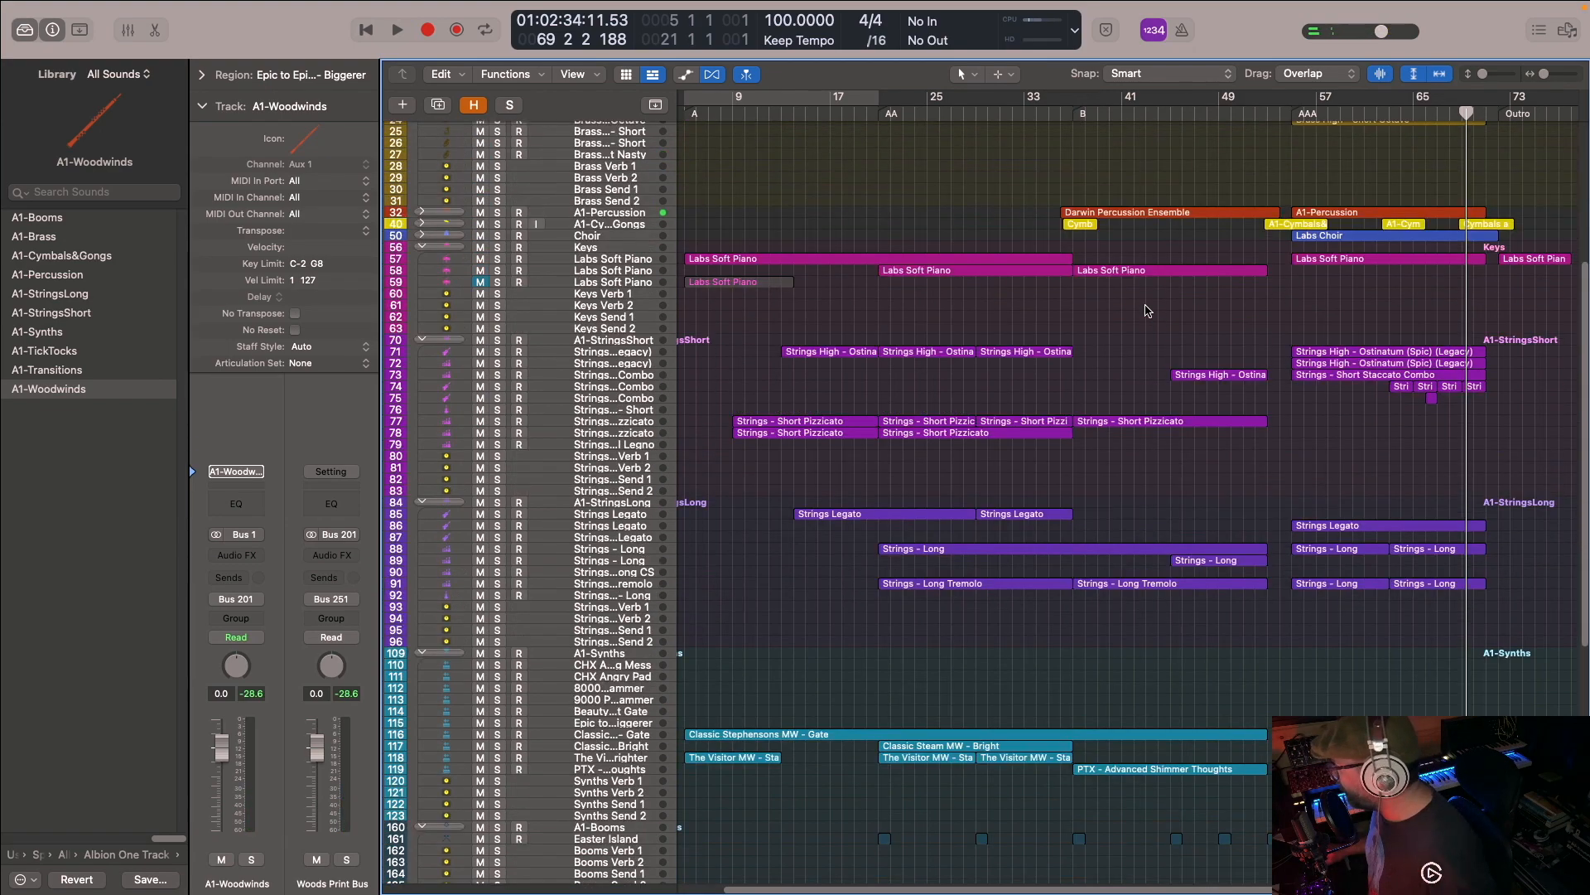
scroll(1150, 314, "up", 3)
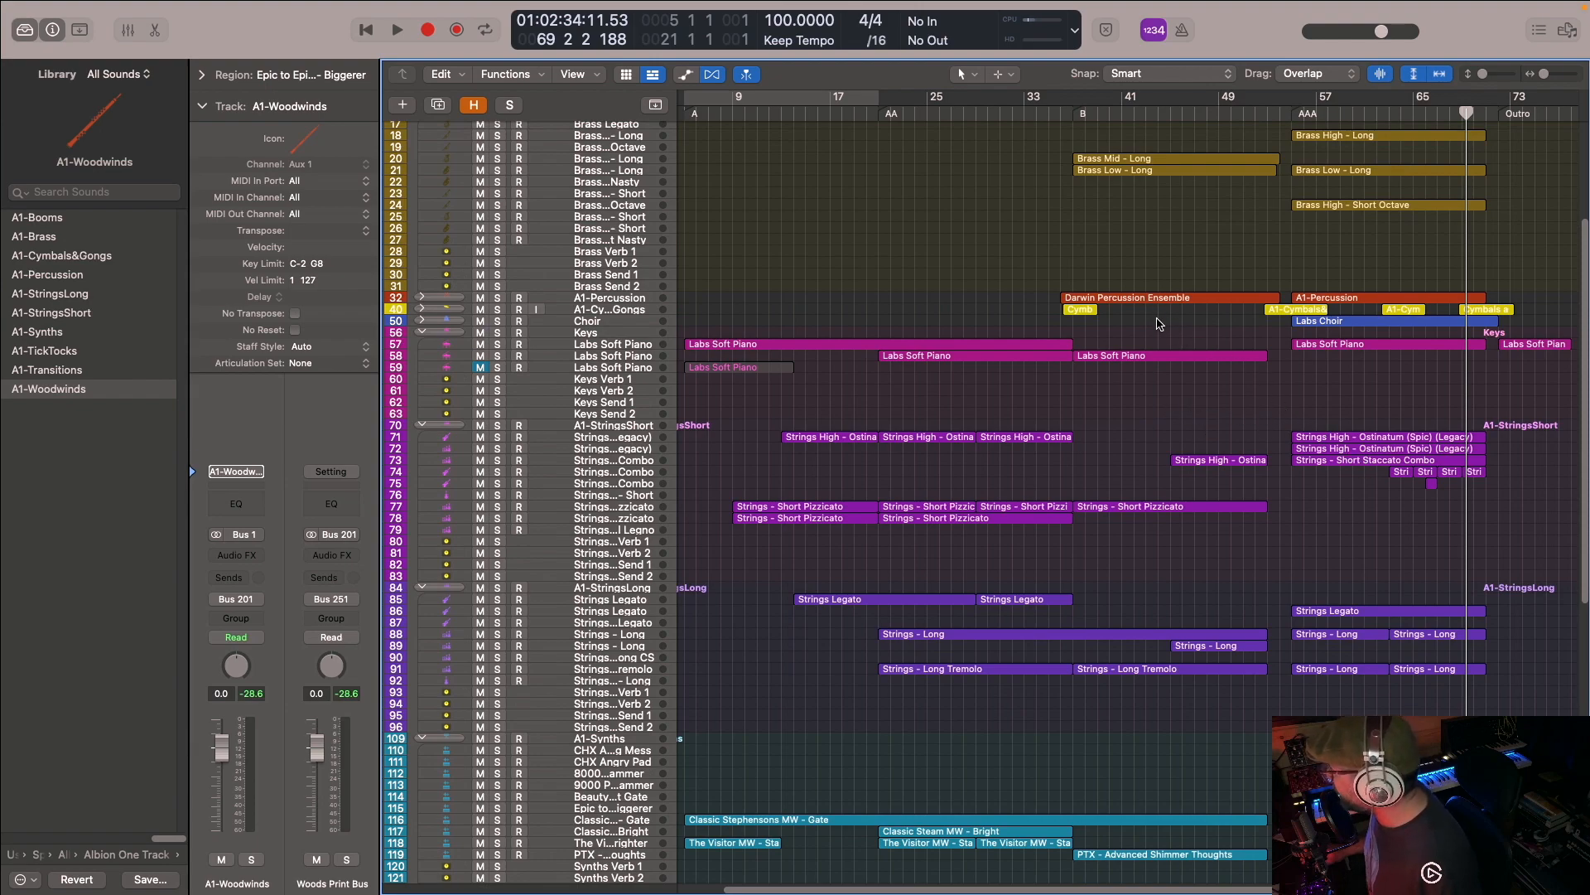
scroll(1052, 301, "up", 3)
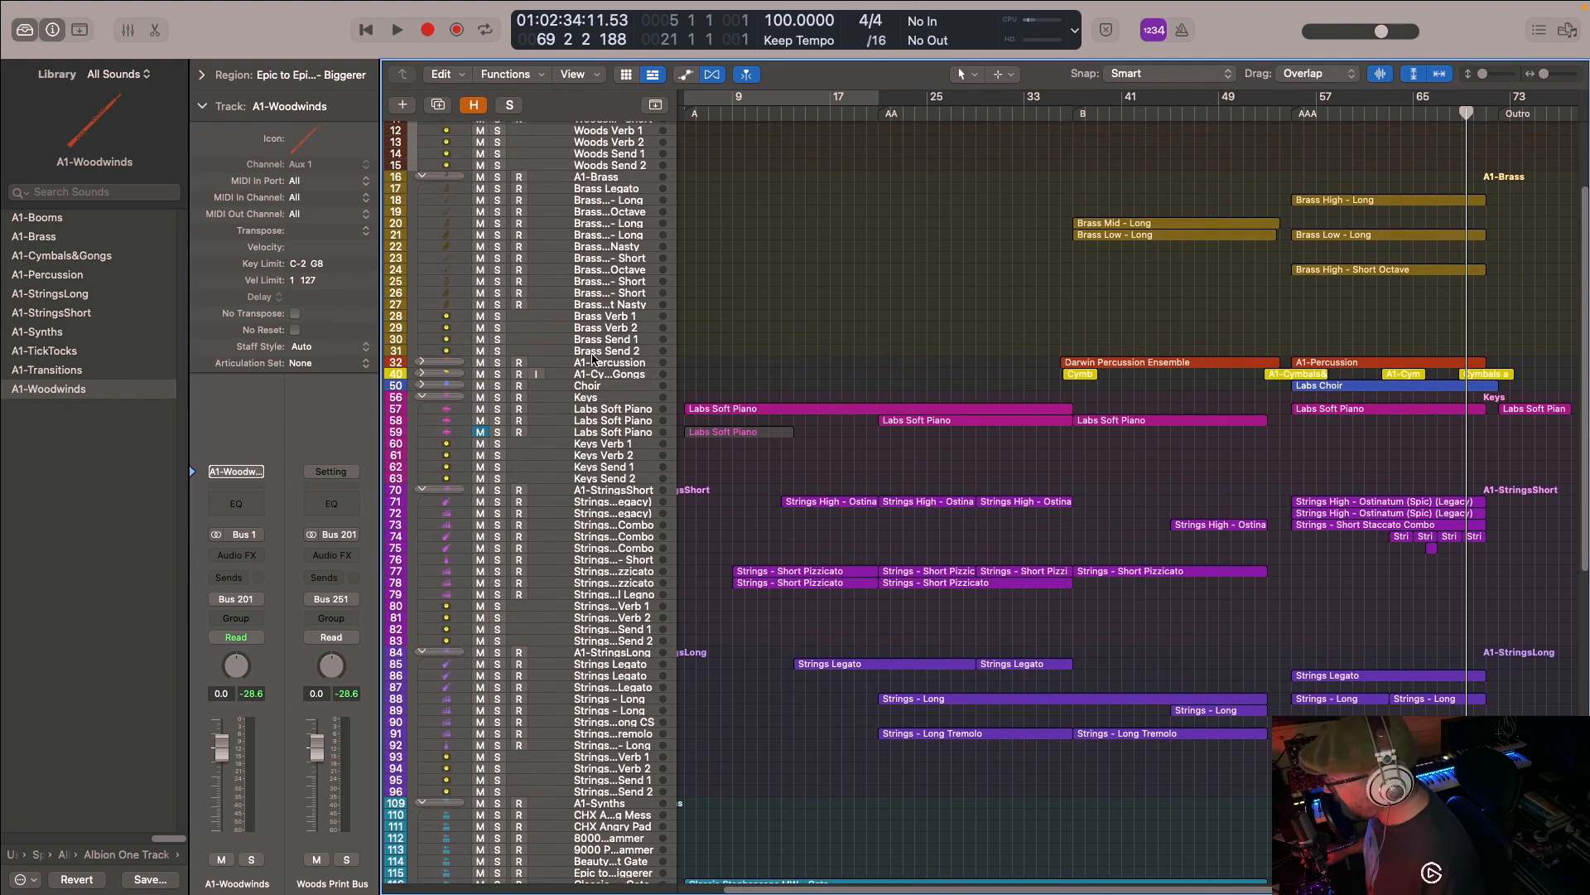
left_click(497, 373)
left_click(497, 362)
- Add the Ex-Wifes Bones and CHX Pitched tracks of the A1-TickTocks stack to the solo
scroll(1267, 355, "down", 5)
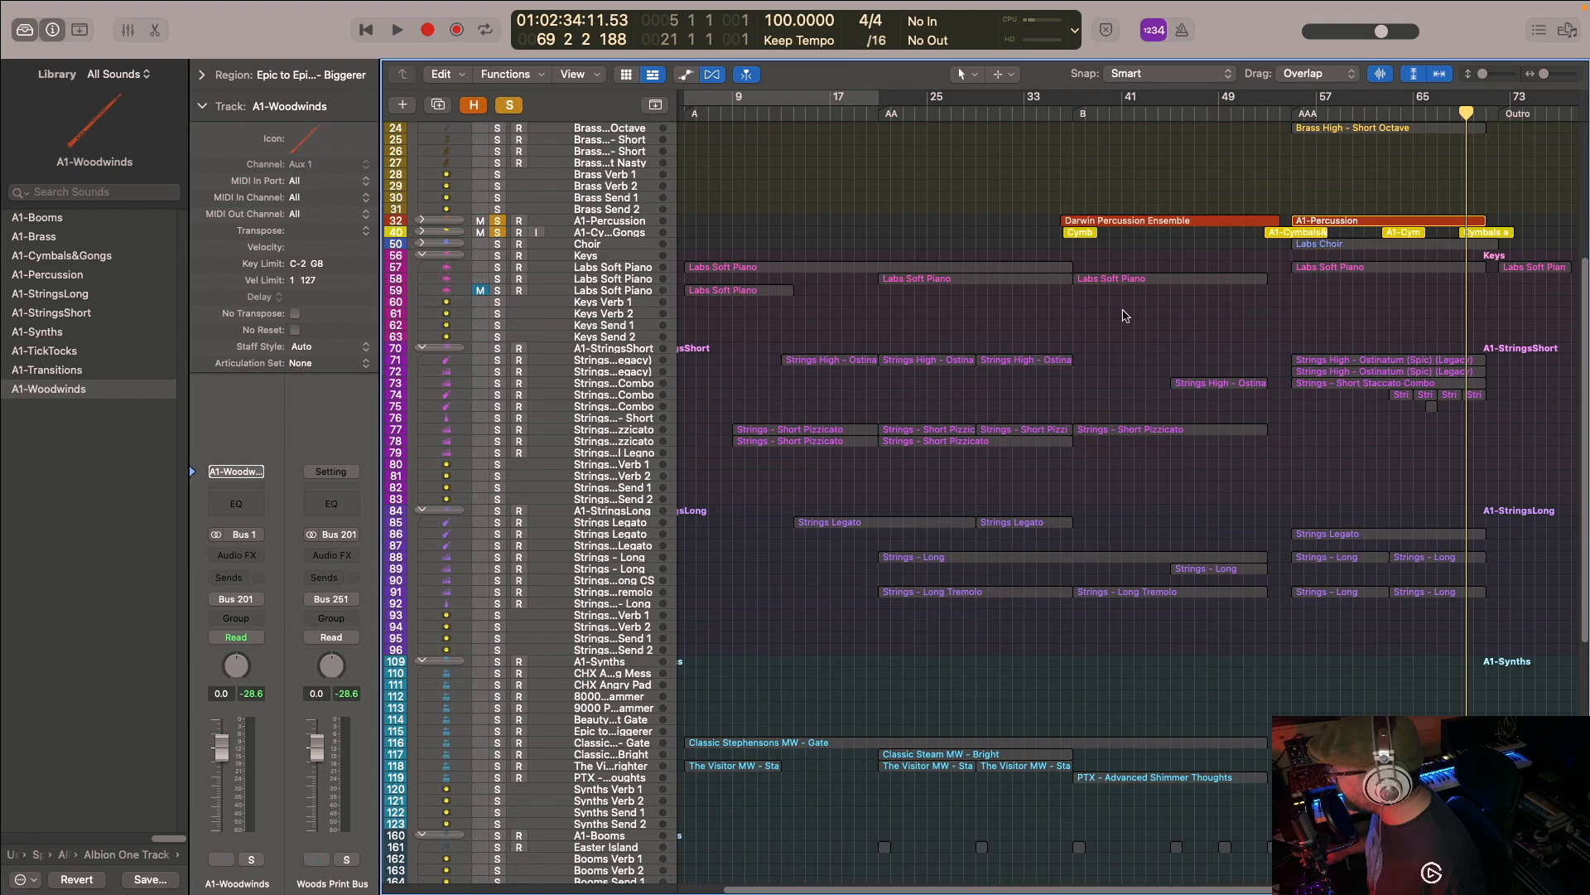
scroll(1123, 313, "down", 2)
scroll(556, 578, "down", 10)
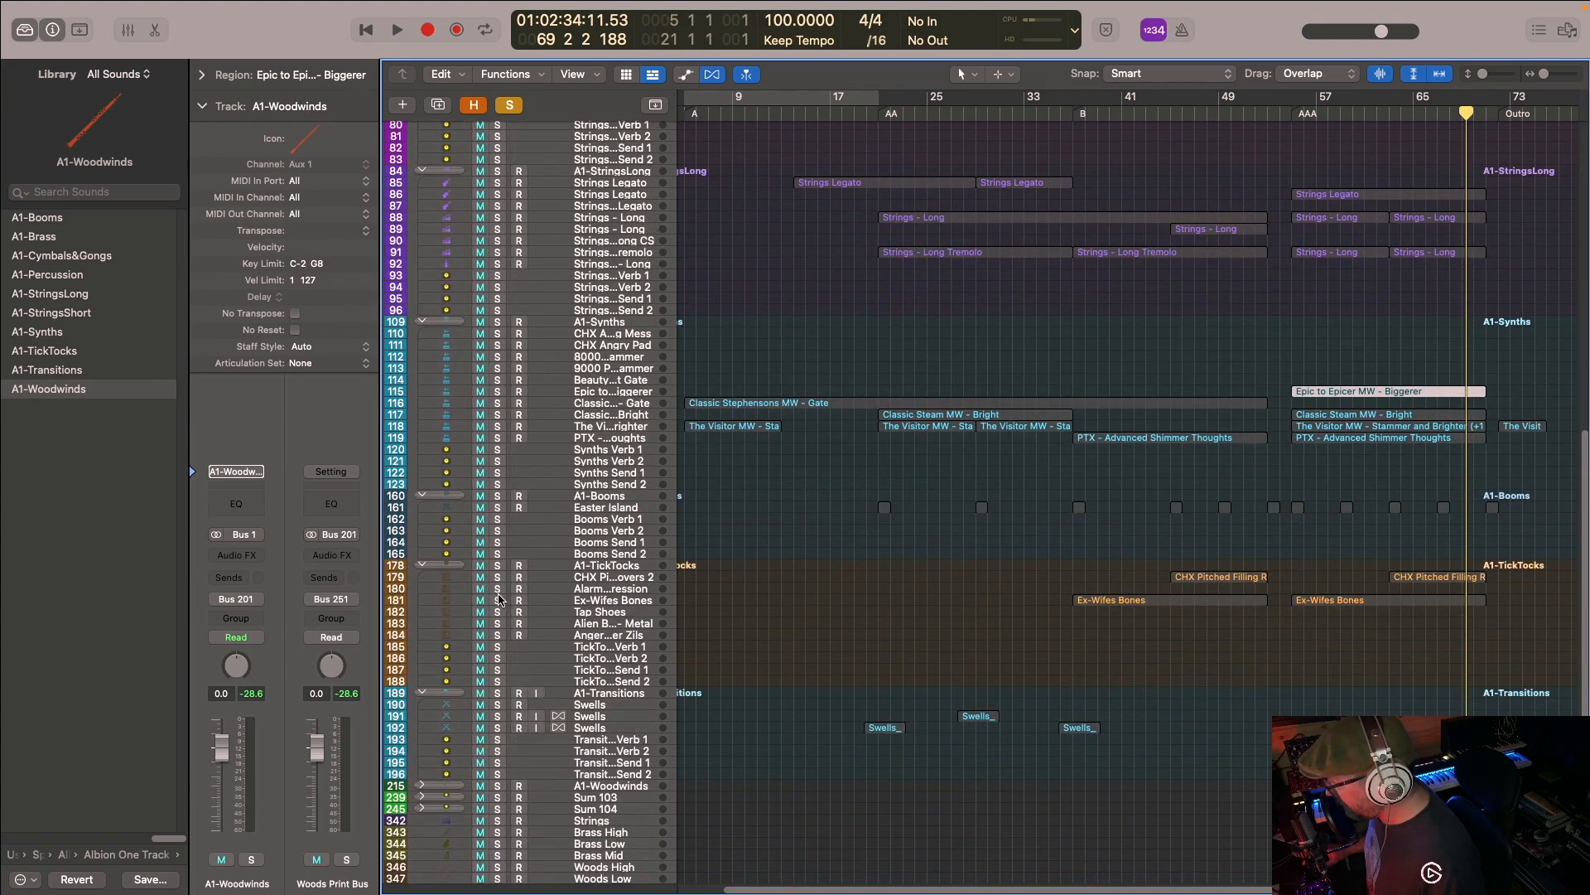
left_click(497, 600)
left_click(497, 589)
- Play section AAA from bar 55 with only the percussion, cymbals and tick-tock layers soloed
scroll(987, 383, "up", 20)
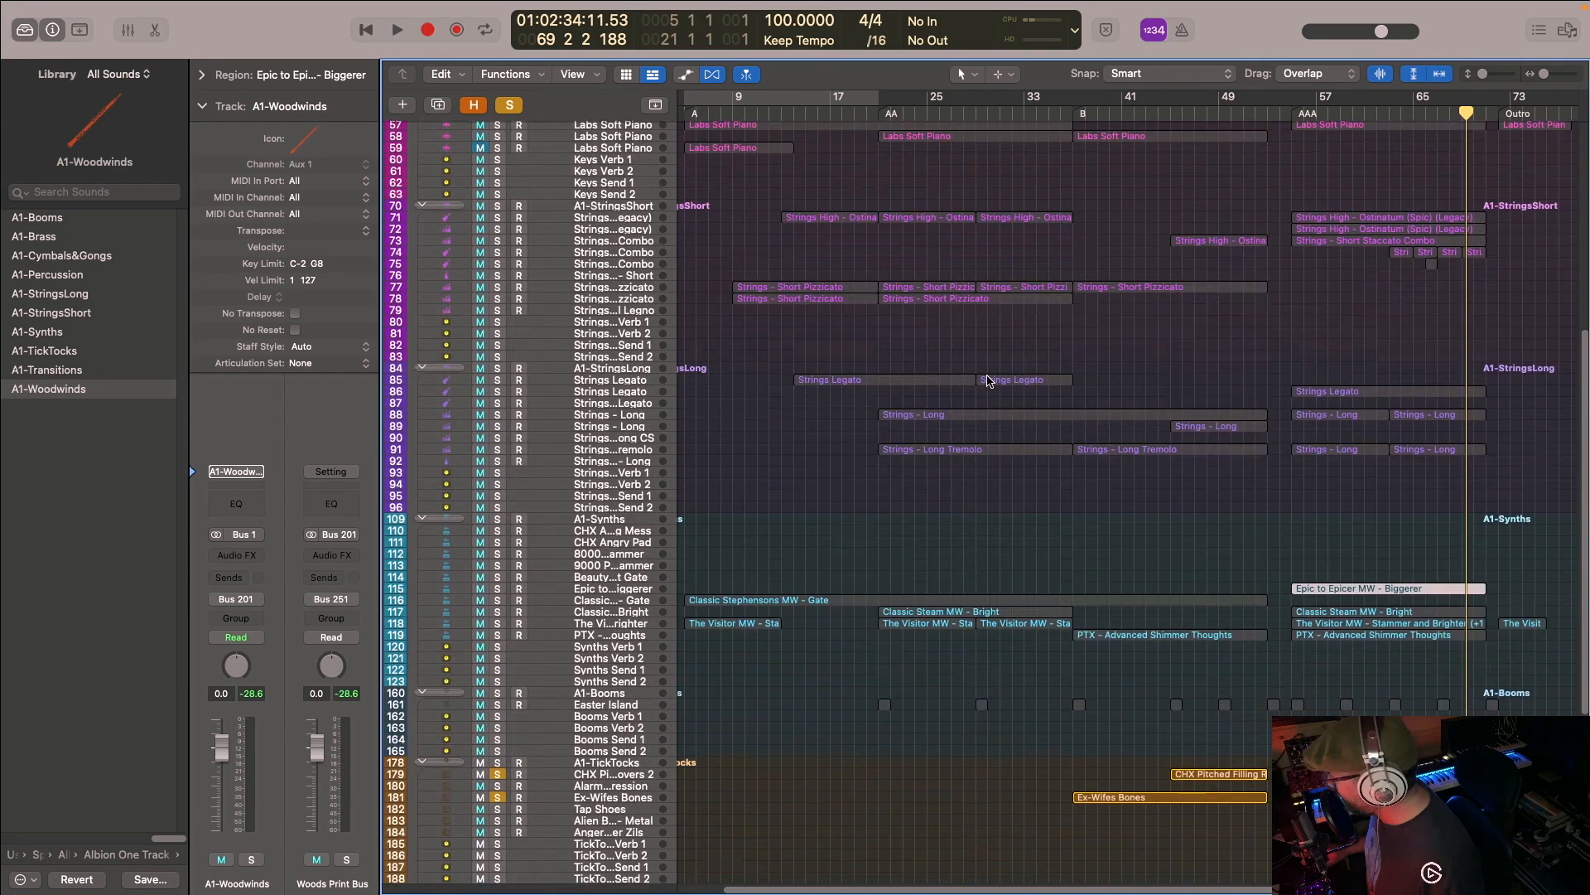
left_click(1295, 106)
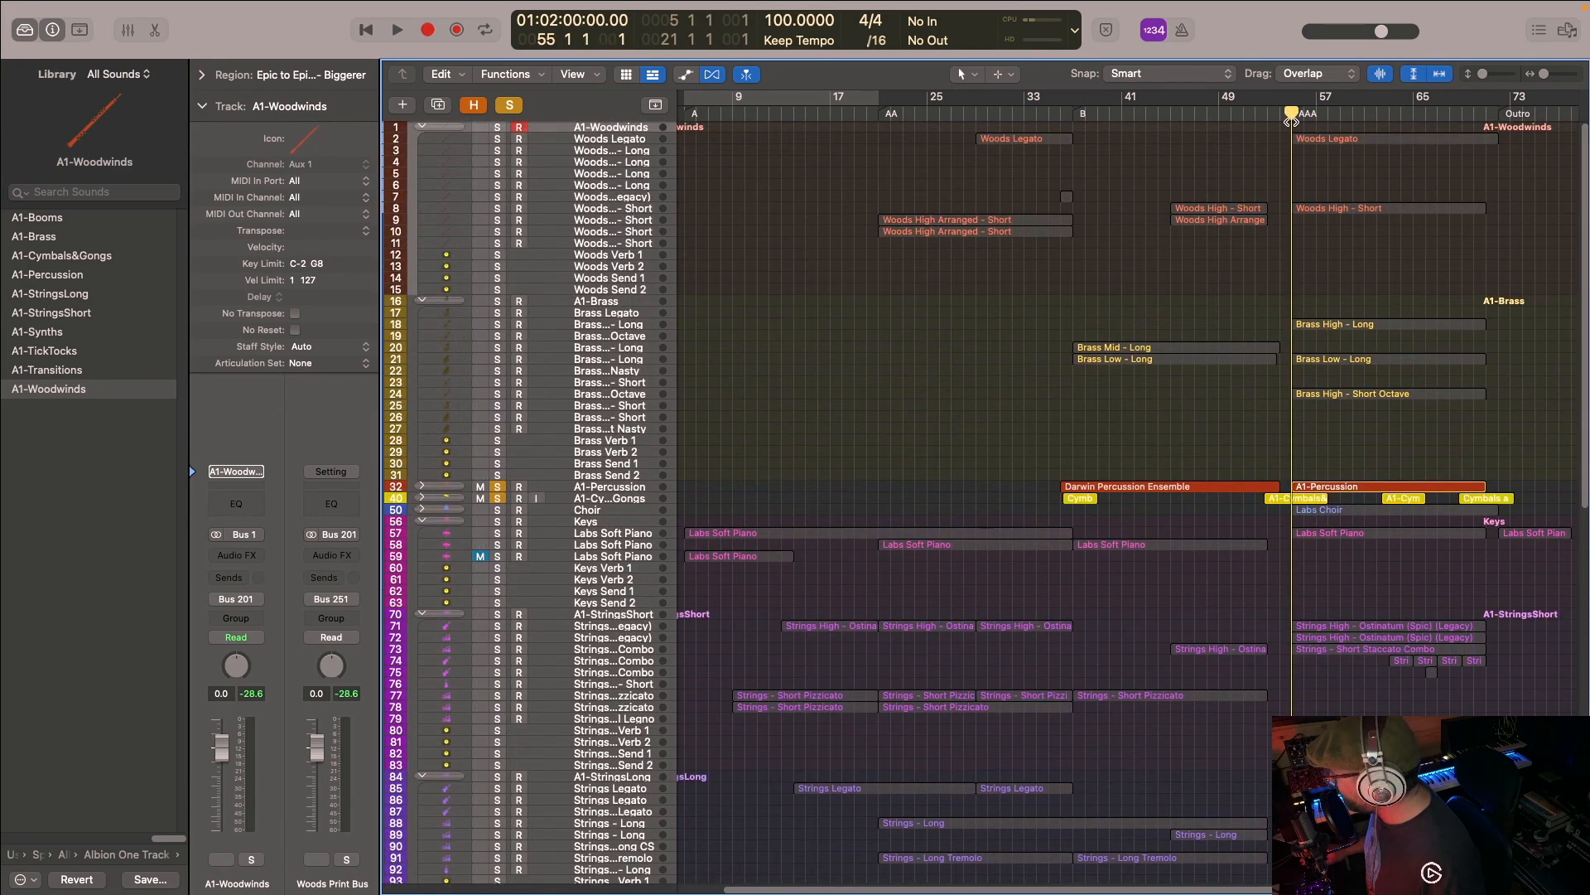
key("space")
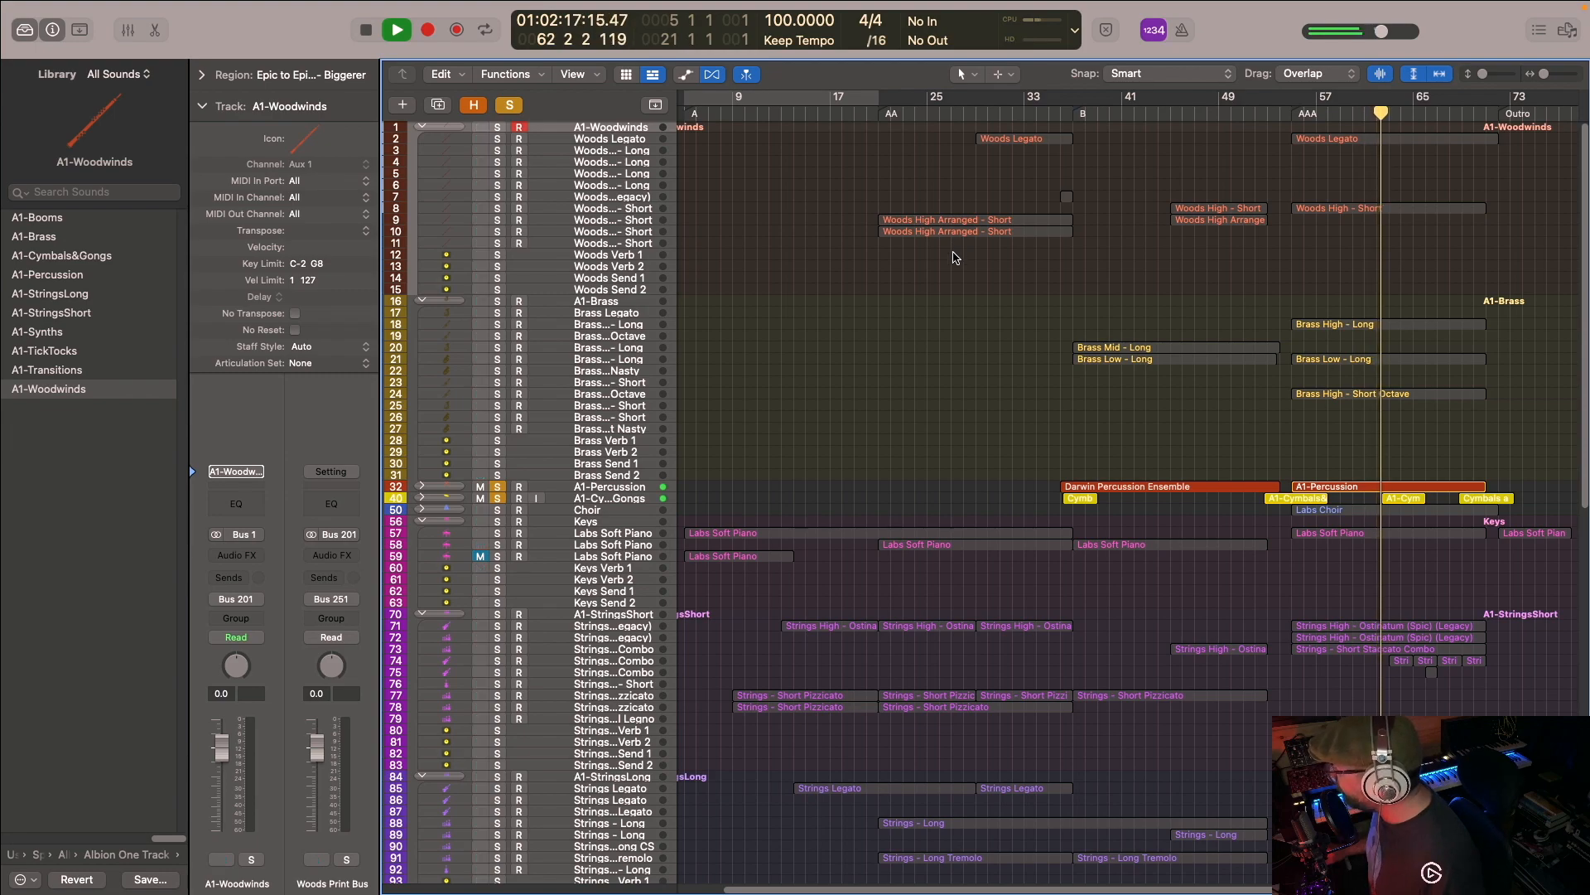
- Clear all solos and play the full mix through the end of section AAA, stopping in bar 73
left_click(510, 104)
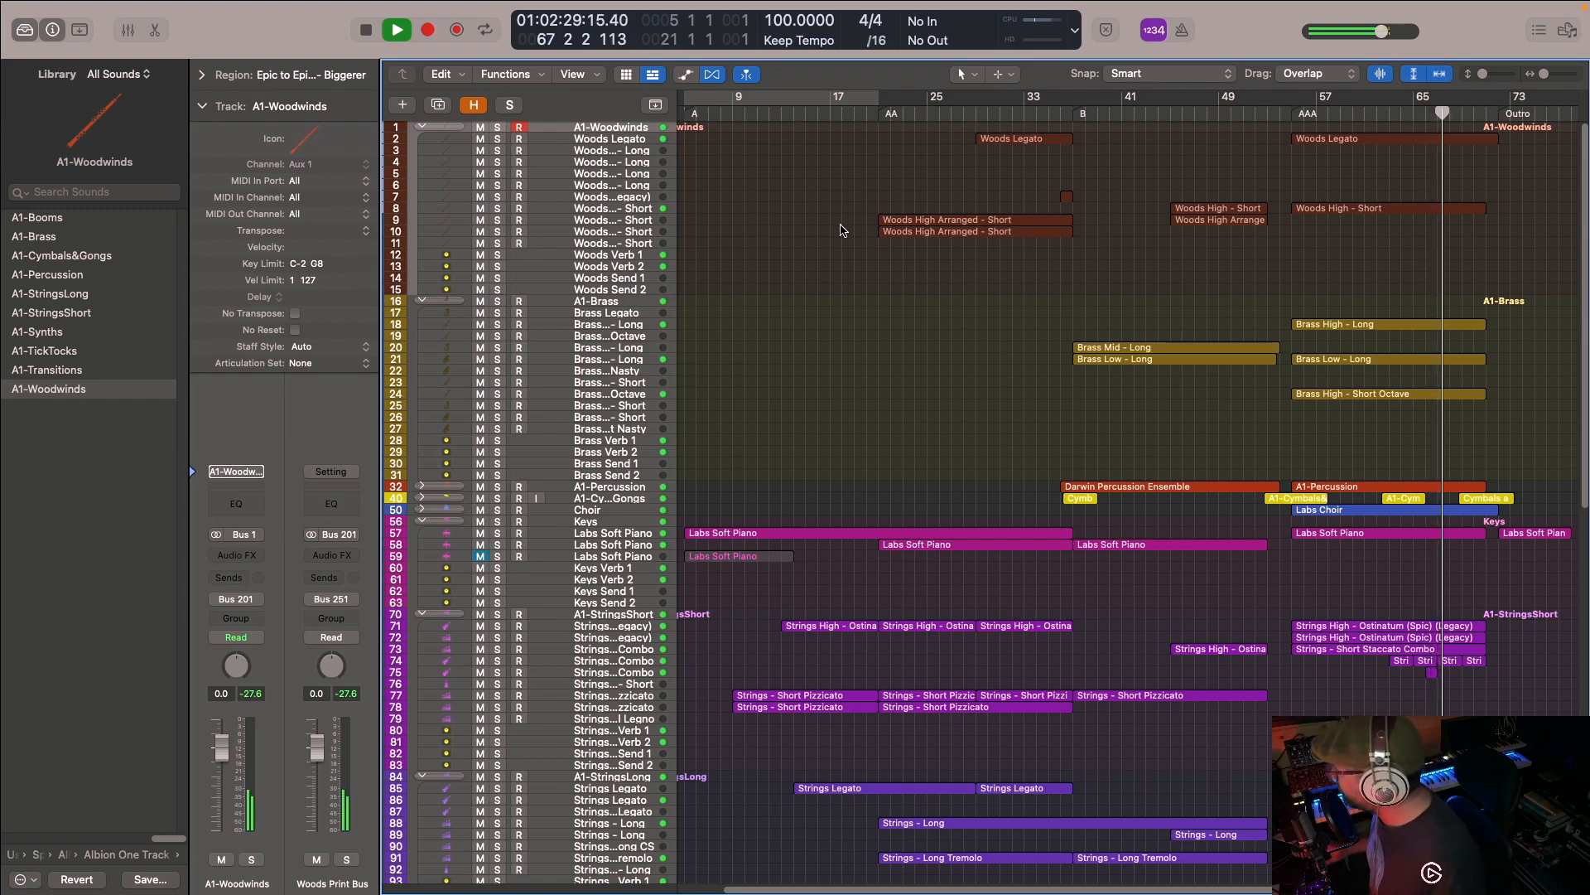
scroll(1278, 337, "down", 8)
scroll(1278, 337, "down", 6)
scroll(1274, 338, "down", 7)
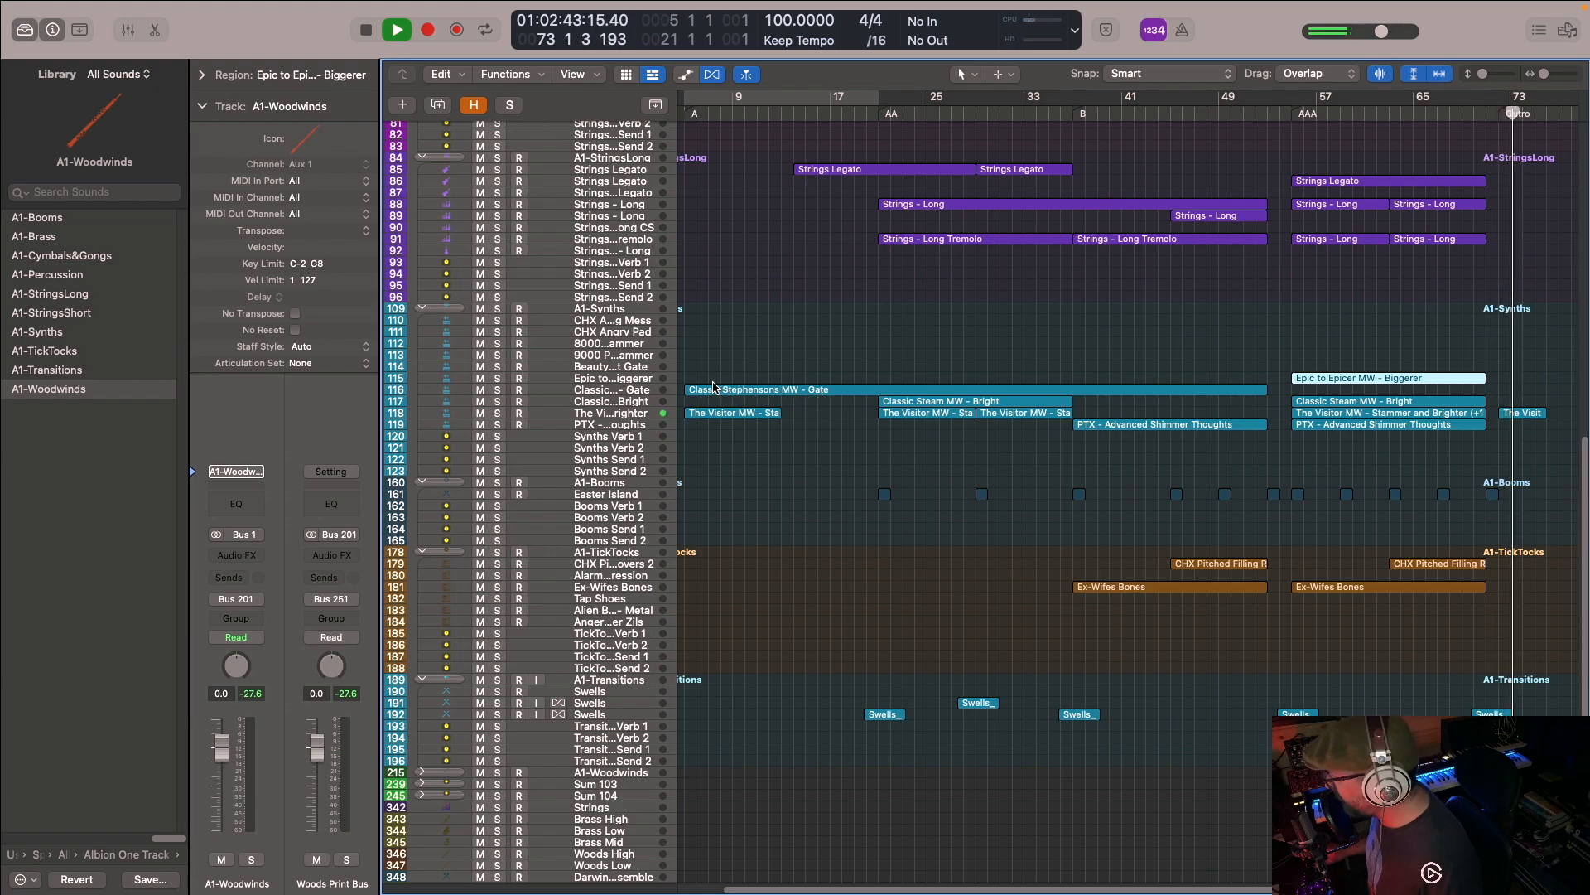
key("space")
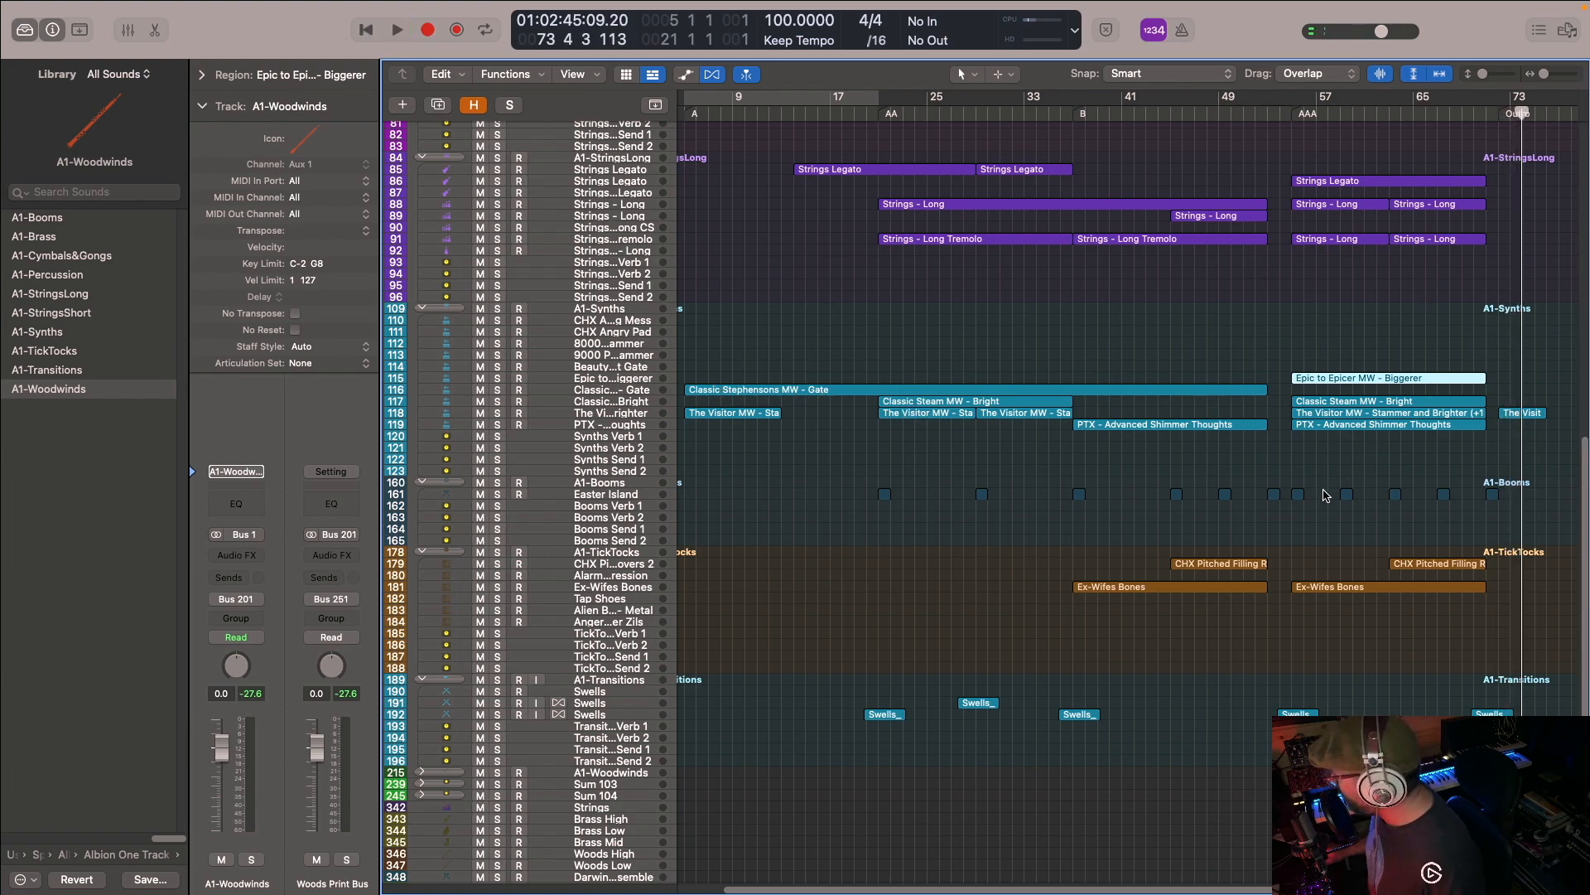
- Look over the full arrangement's track stacks, from the woodwinds down to the transitions and spare instrument tracks
scroll(1359, 538, "up", 20)
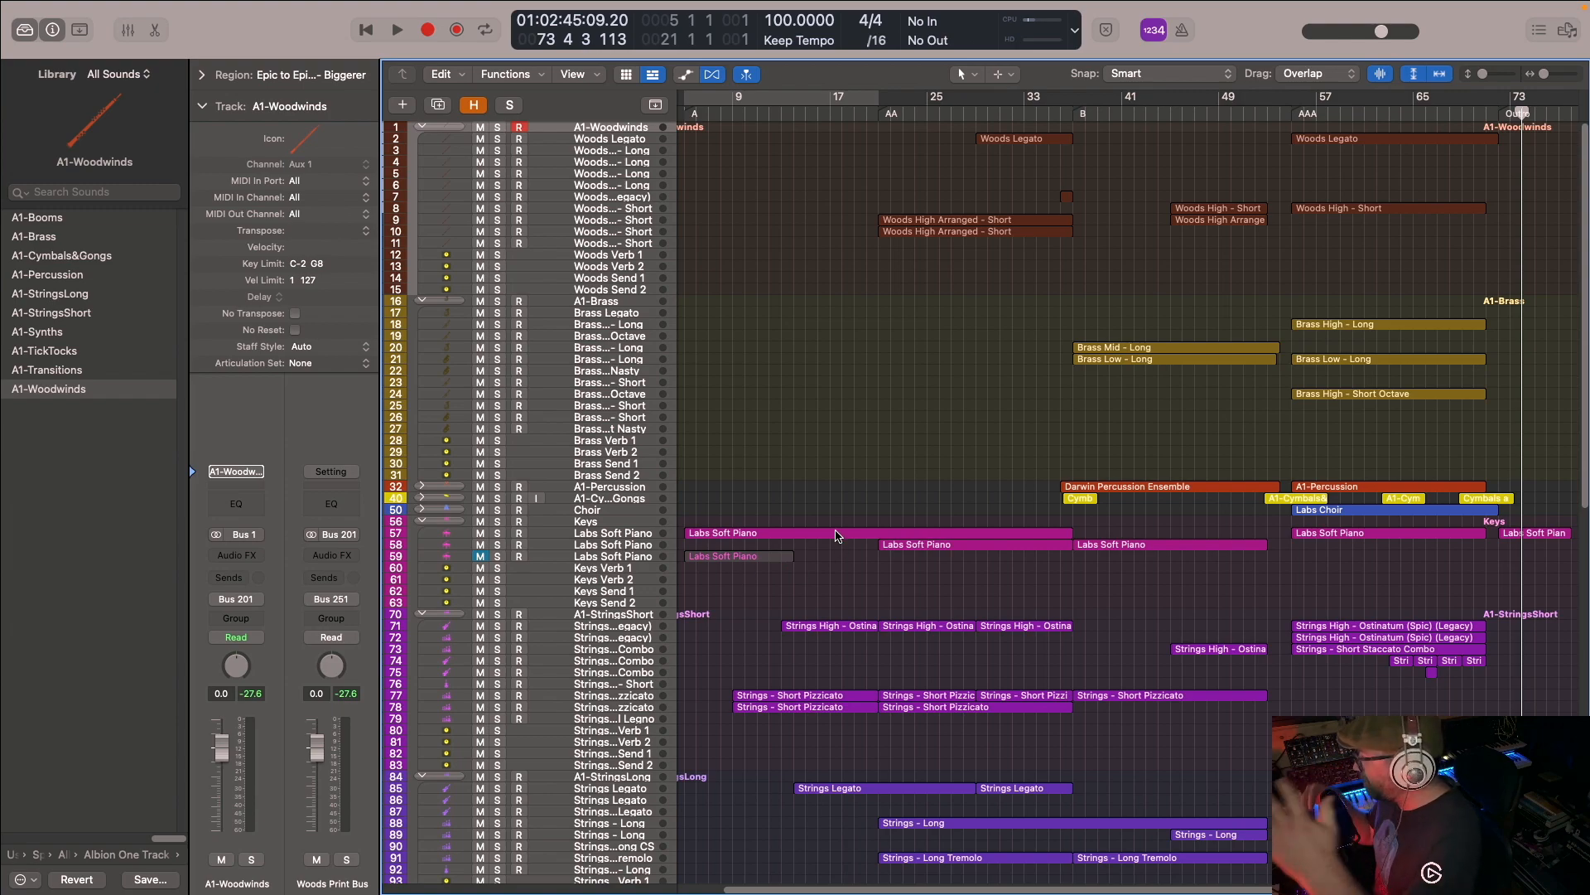
scroll(1020, 487, "down", 5)
scroll(1087, 145, "up", 5)
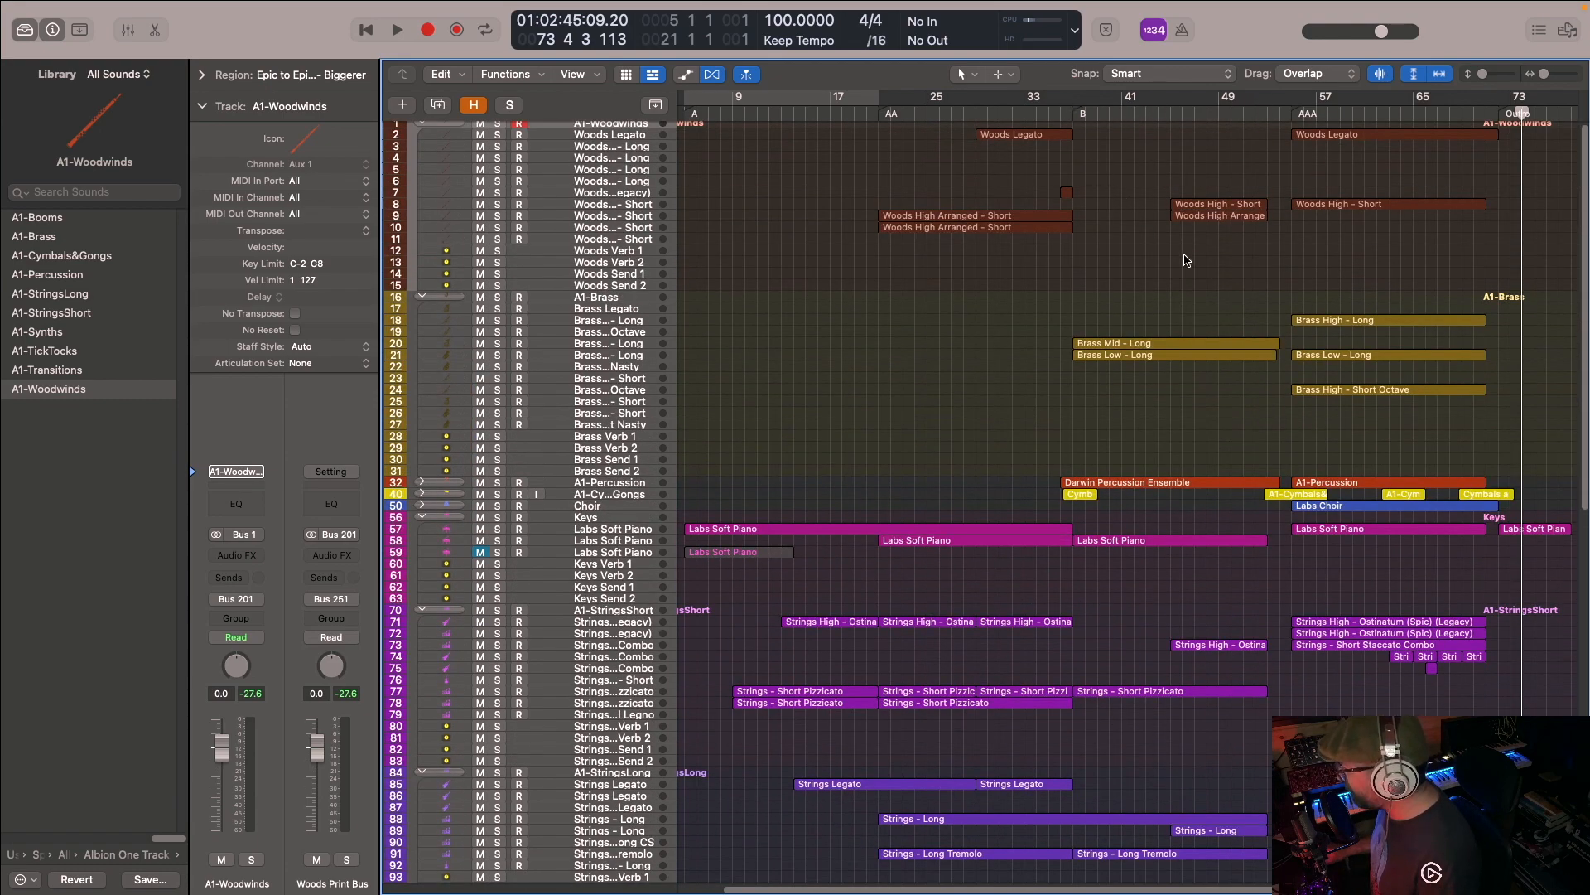
scroll(1187, 260, "down", 10)
scroll(1187, 240, "down", 8)
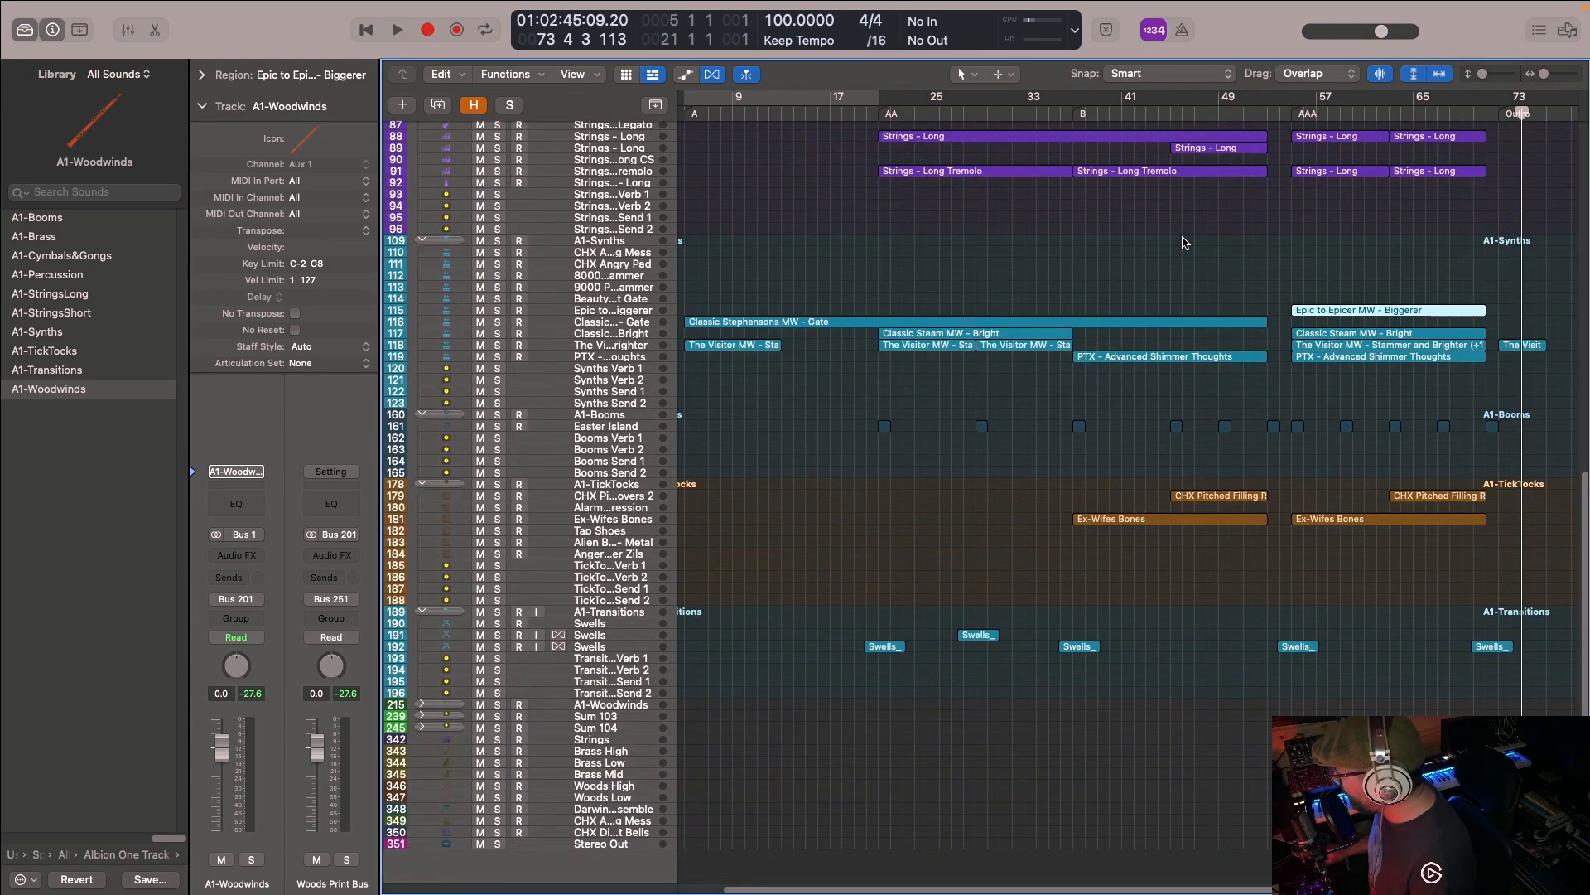
scroll(1183, 247, "up", 15)
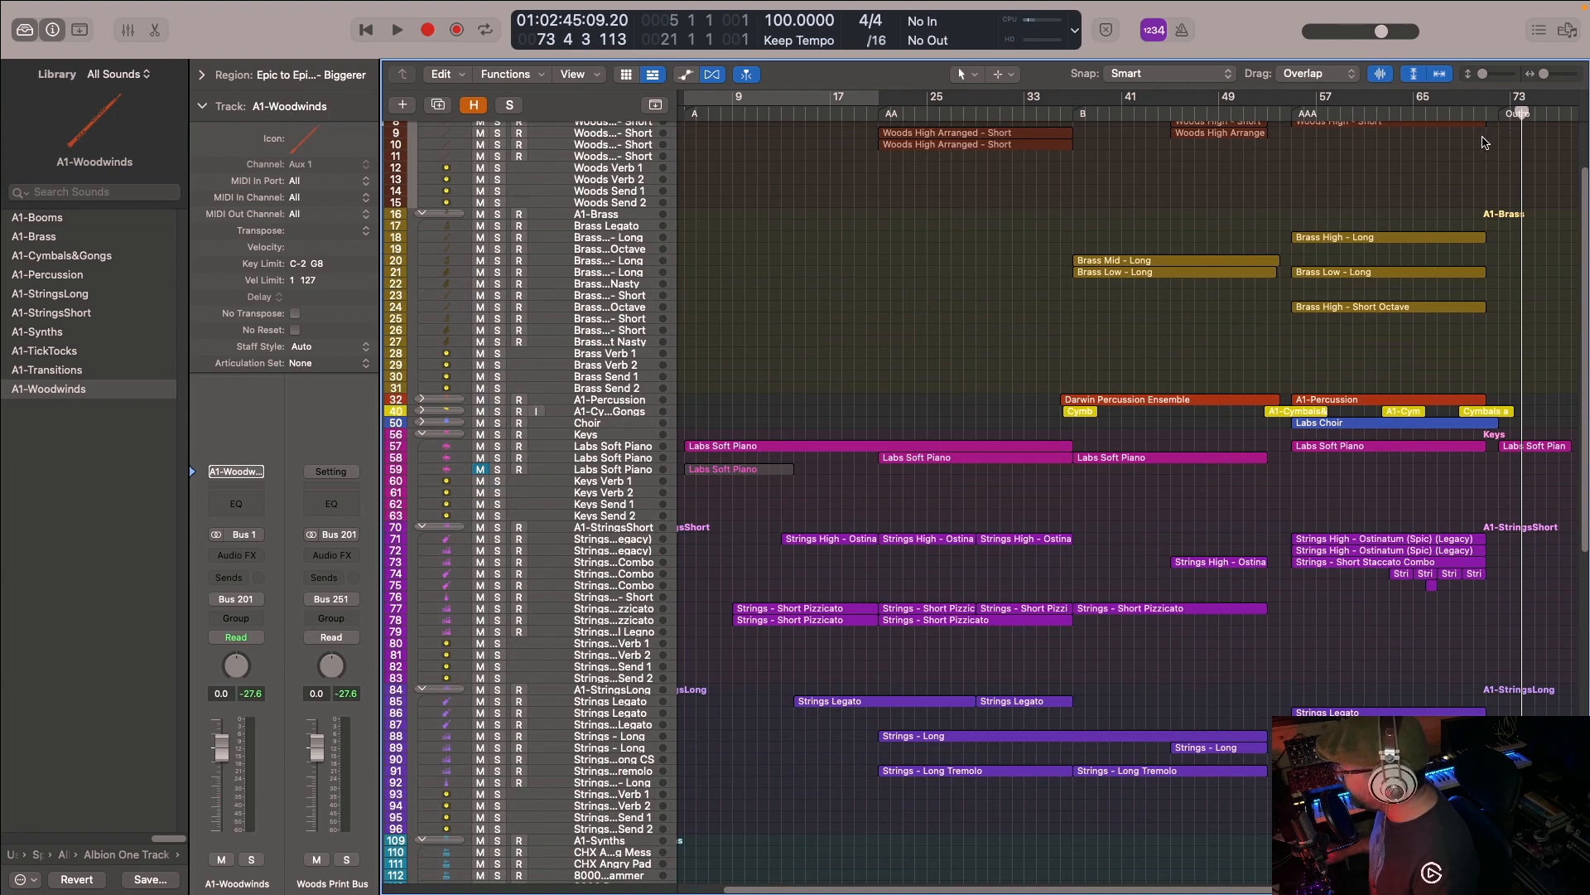
scroll(967, 304, "up", 2)
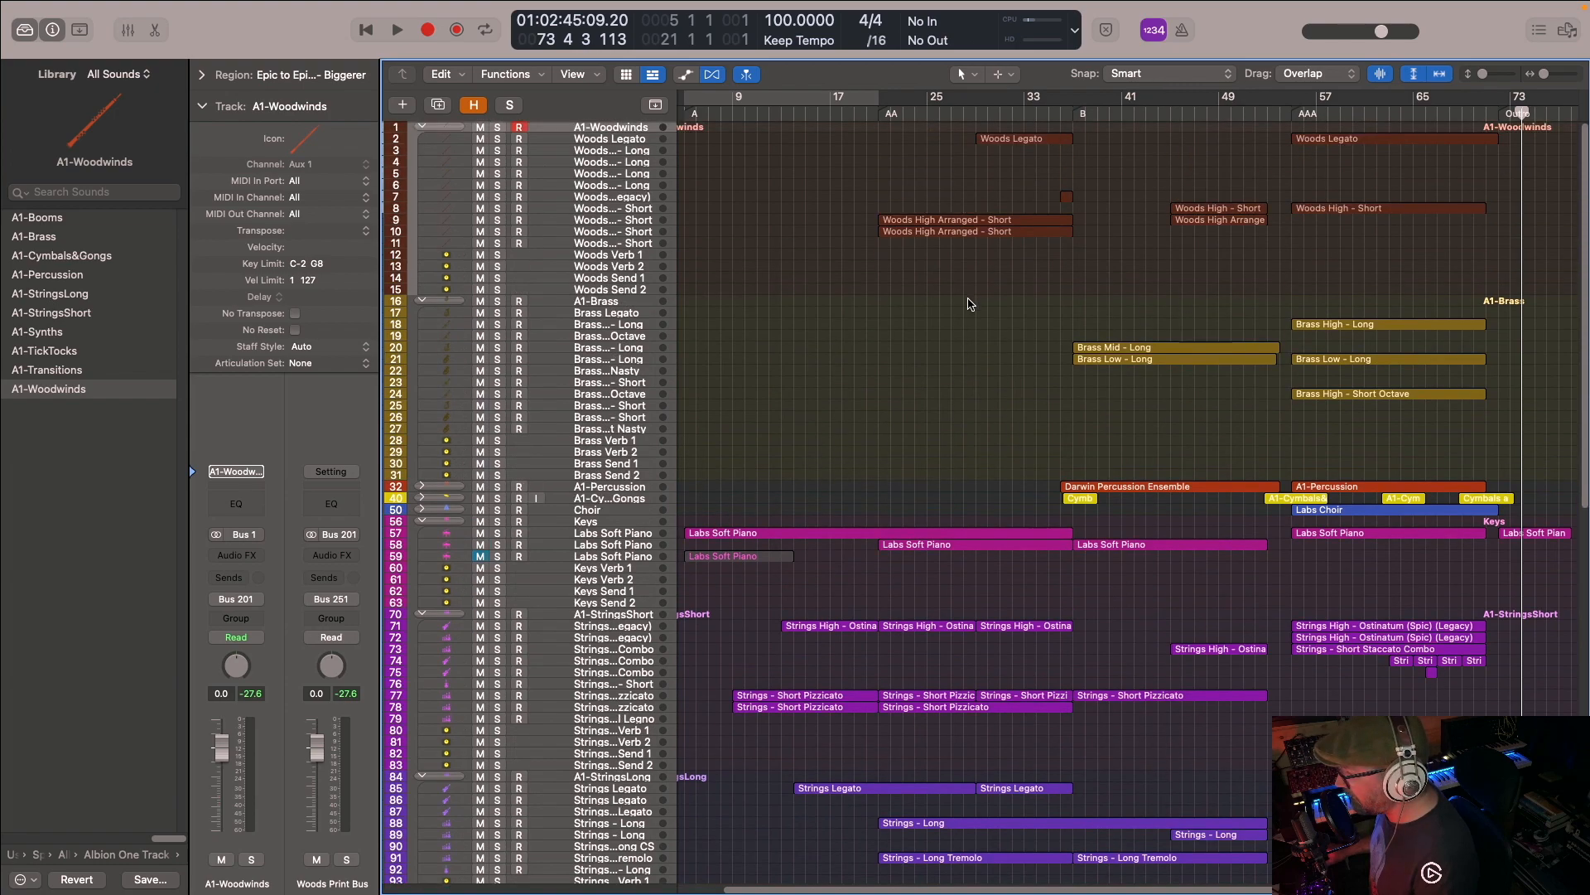
- Collapse all track stacks, expand only A1-Brass and select its Brass Legato track
left_click(421, 129, "alt")
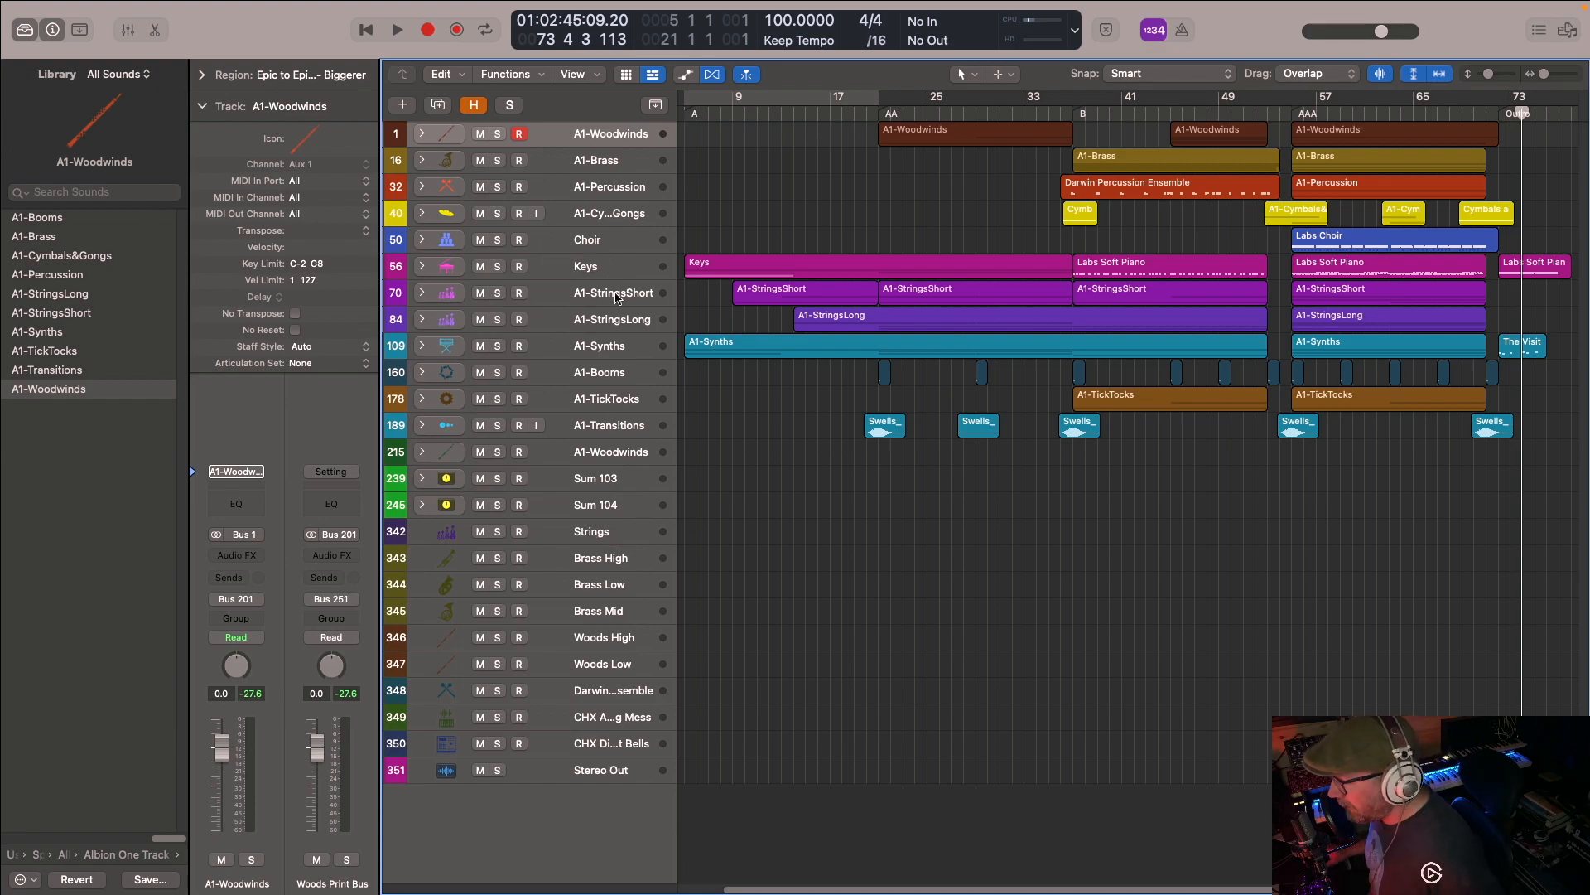
left_click(423, 161)
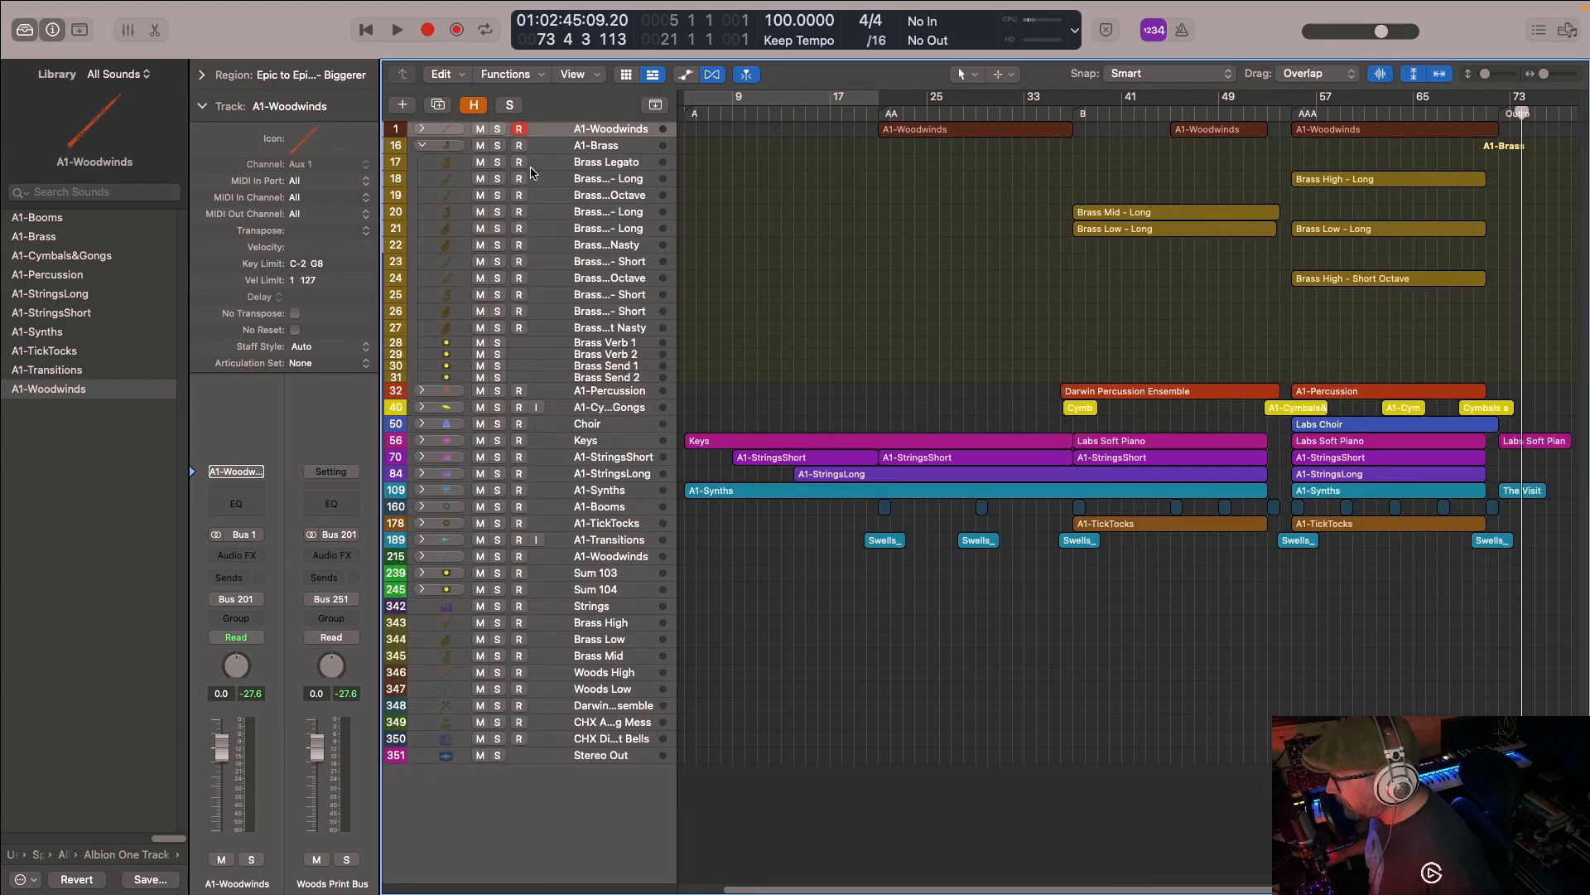
left_click(591, 165)
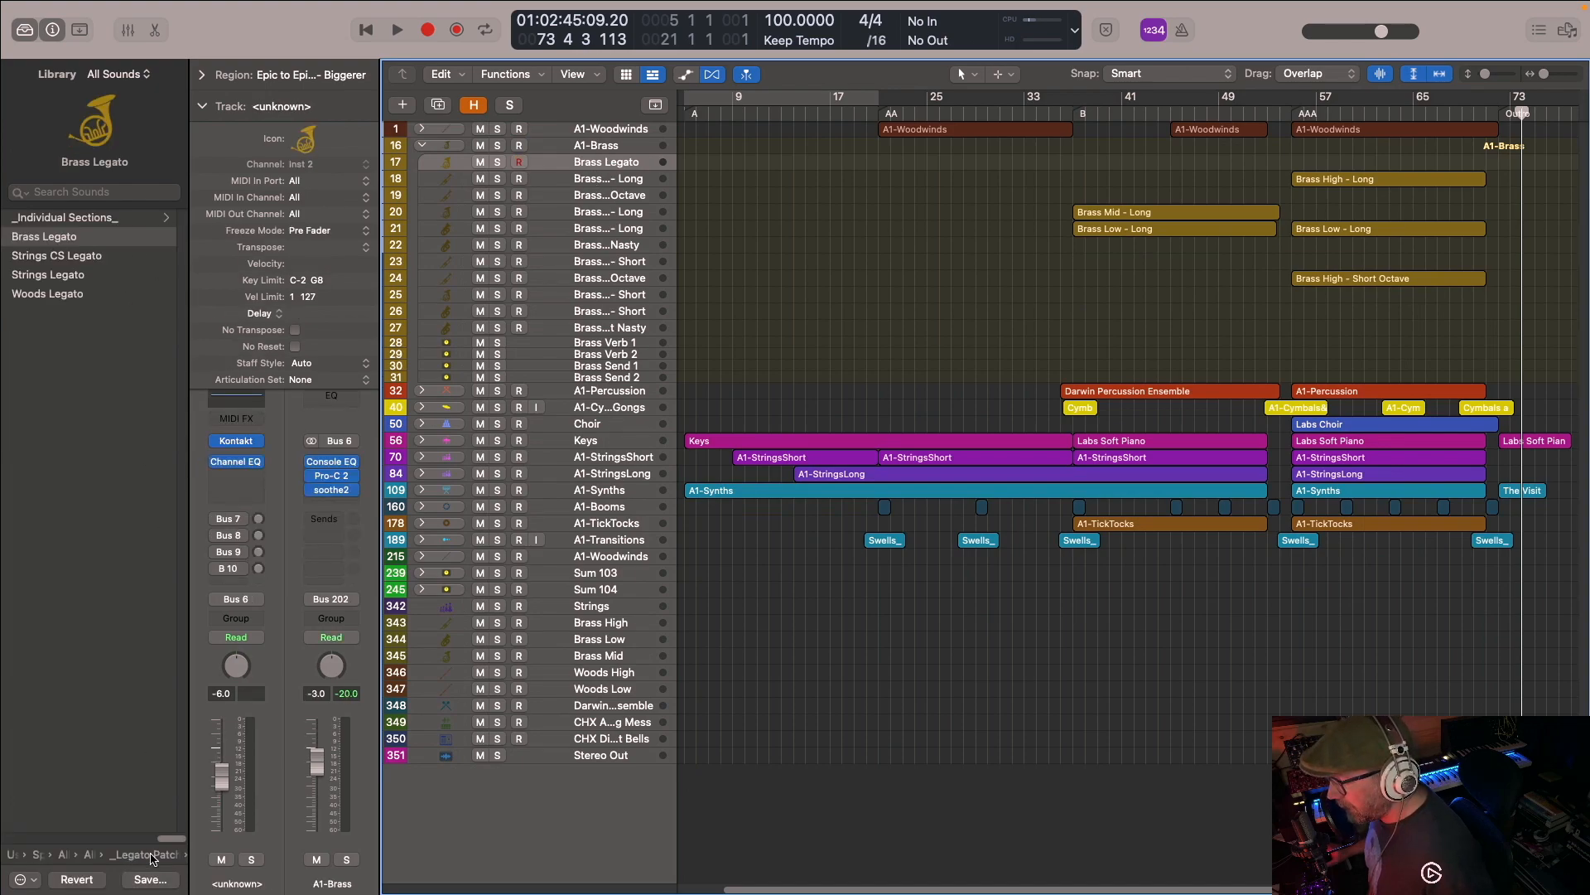
- Browse the Library from the Legato Patches folder up to Spitfire and back into Albion One's Albion Orchestra patches
left_click(149, 860)
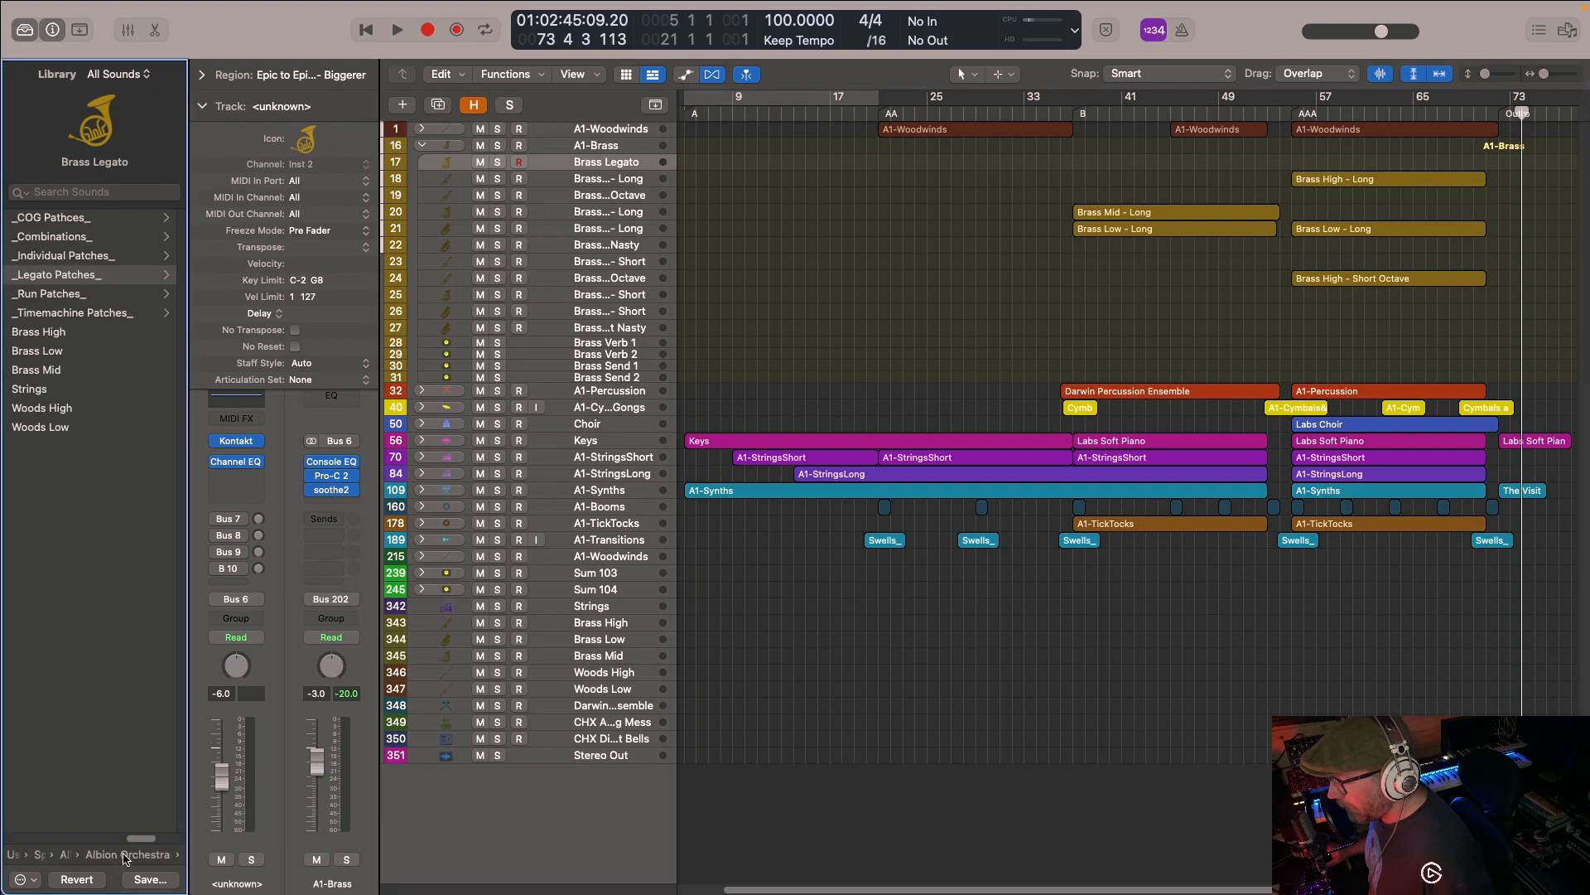
left_click(124, 859)
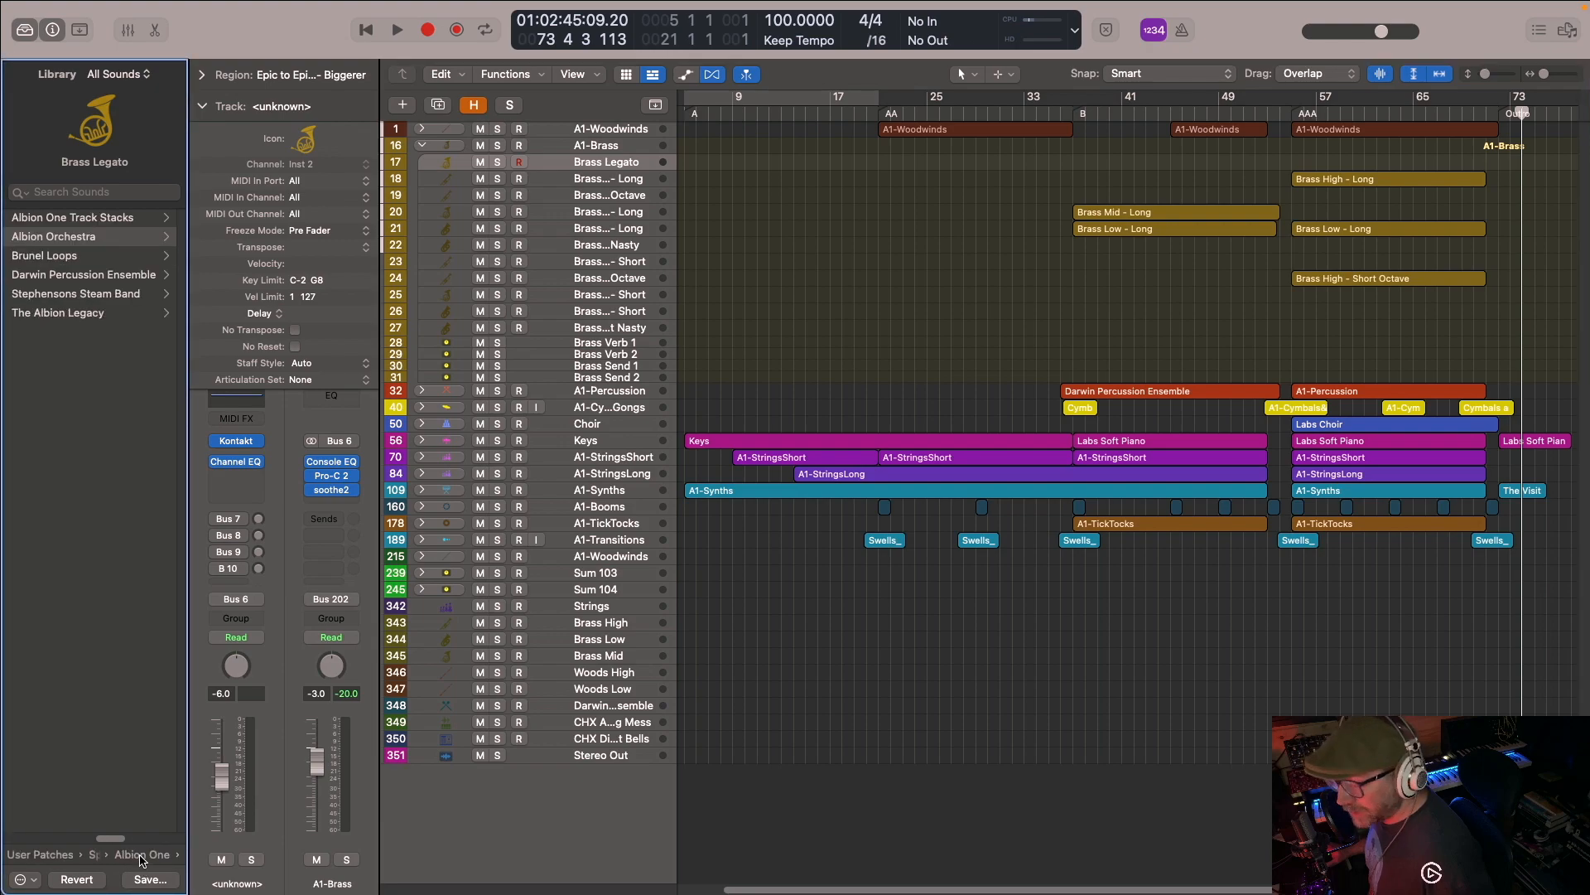
left_click(141, 859)
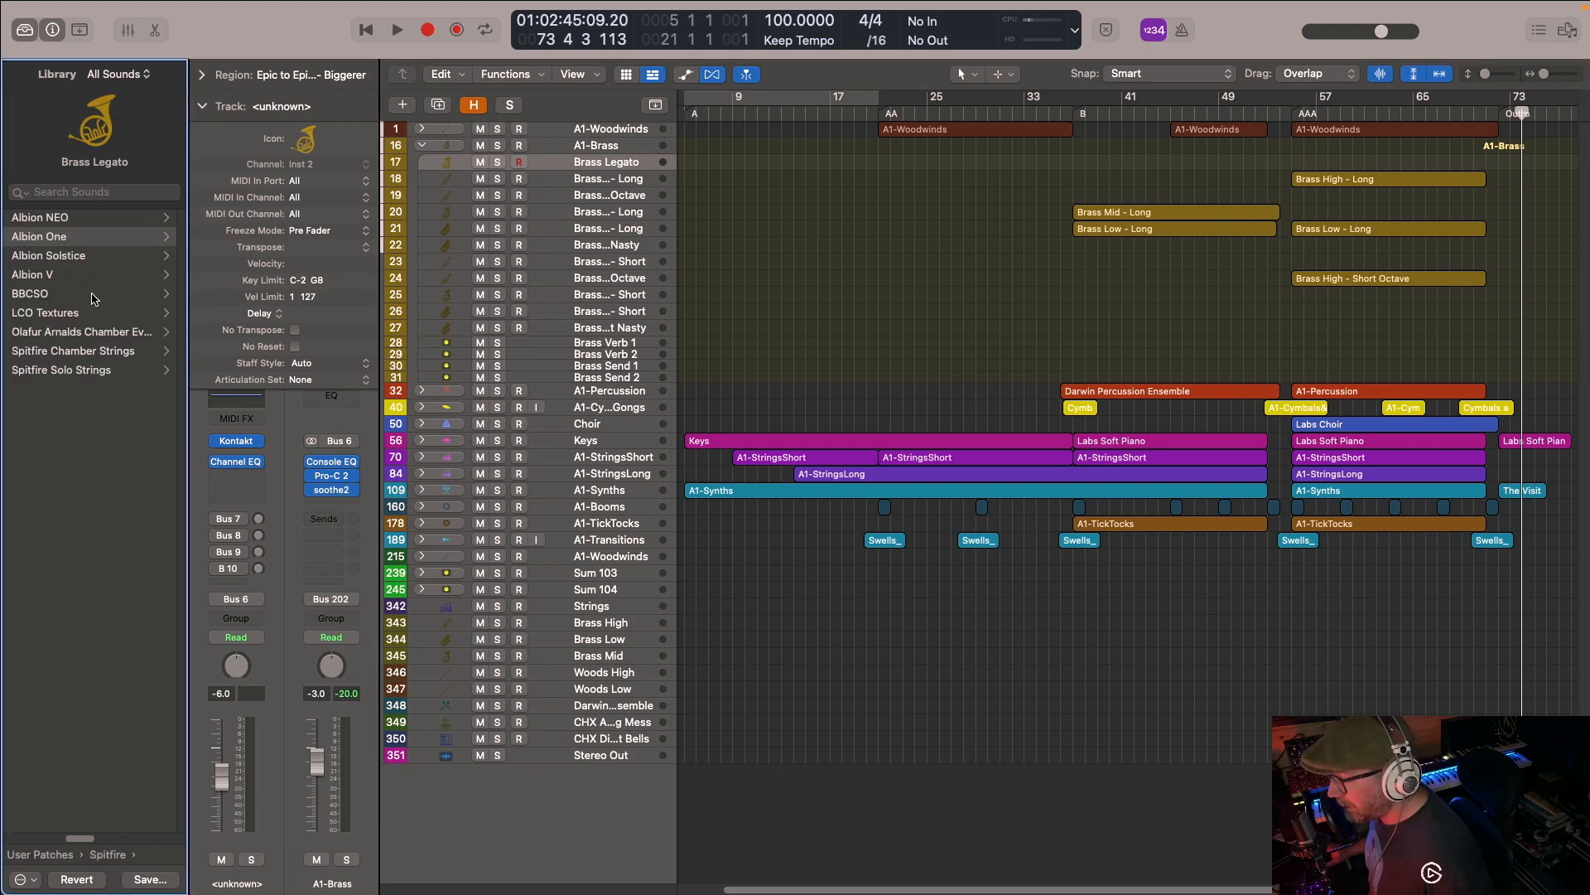
left_click(66, 240)
left_click(90, 238)
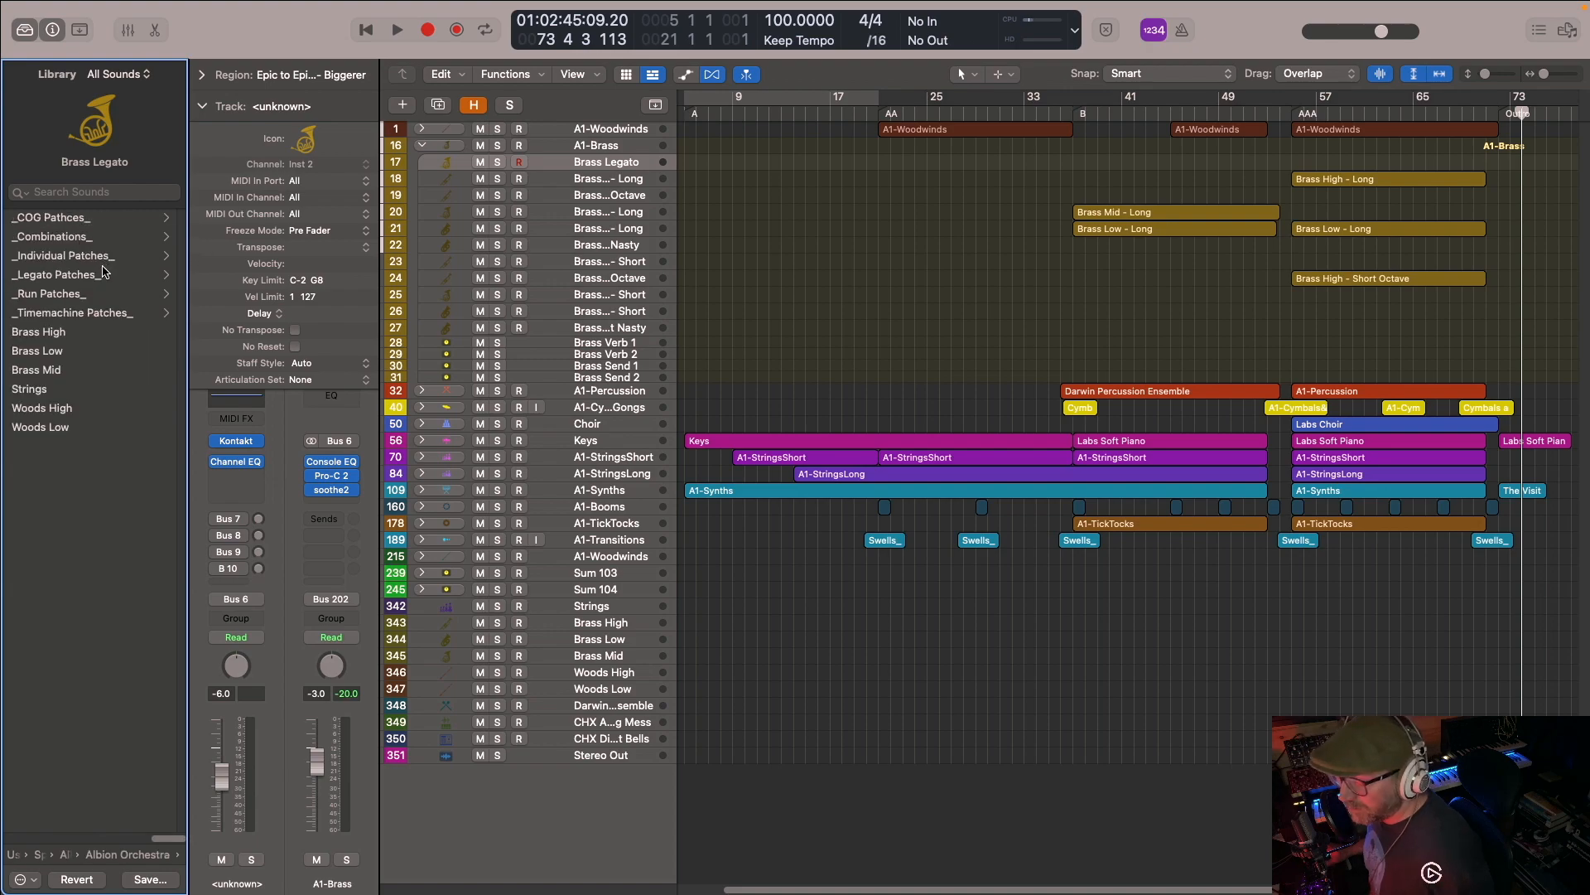